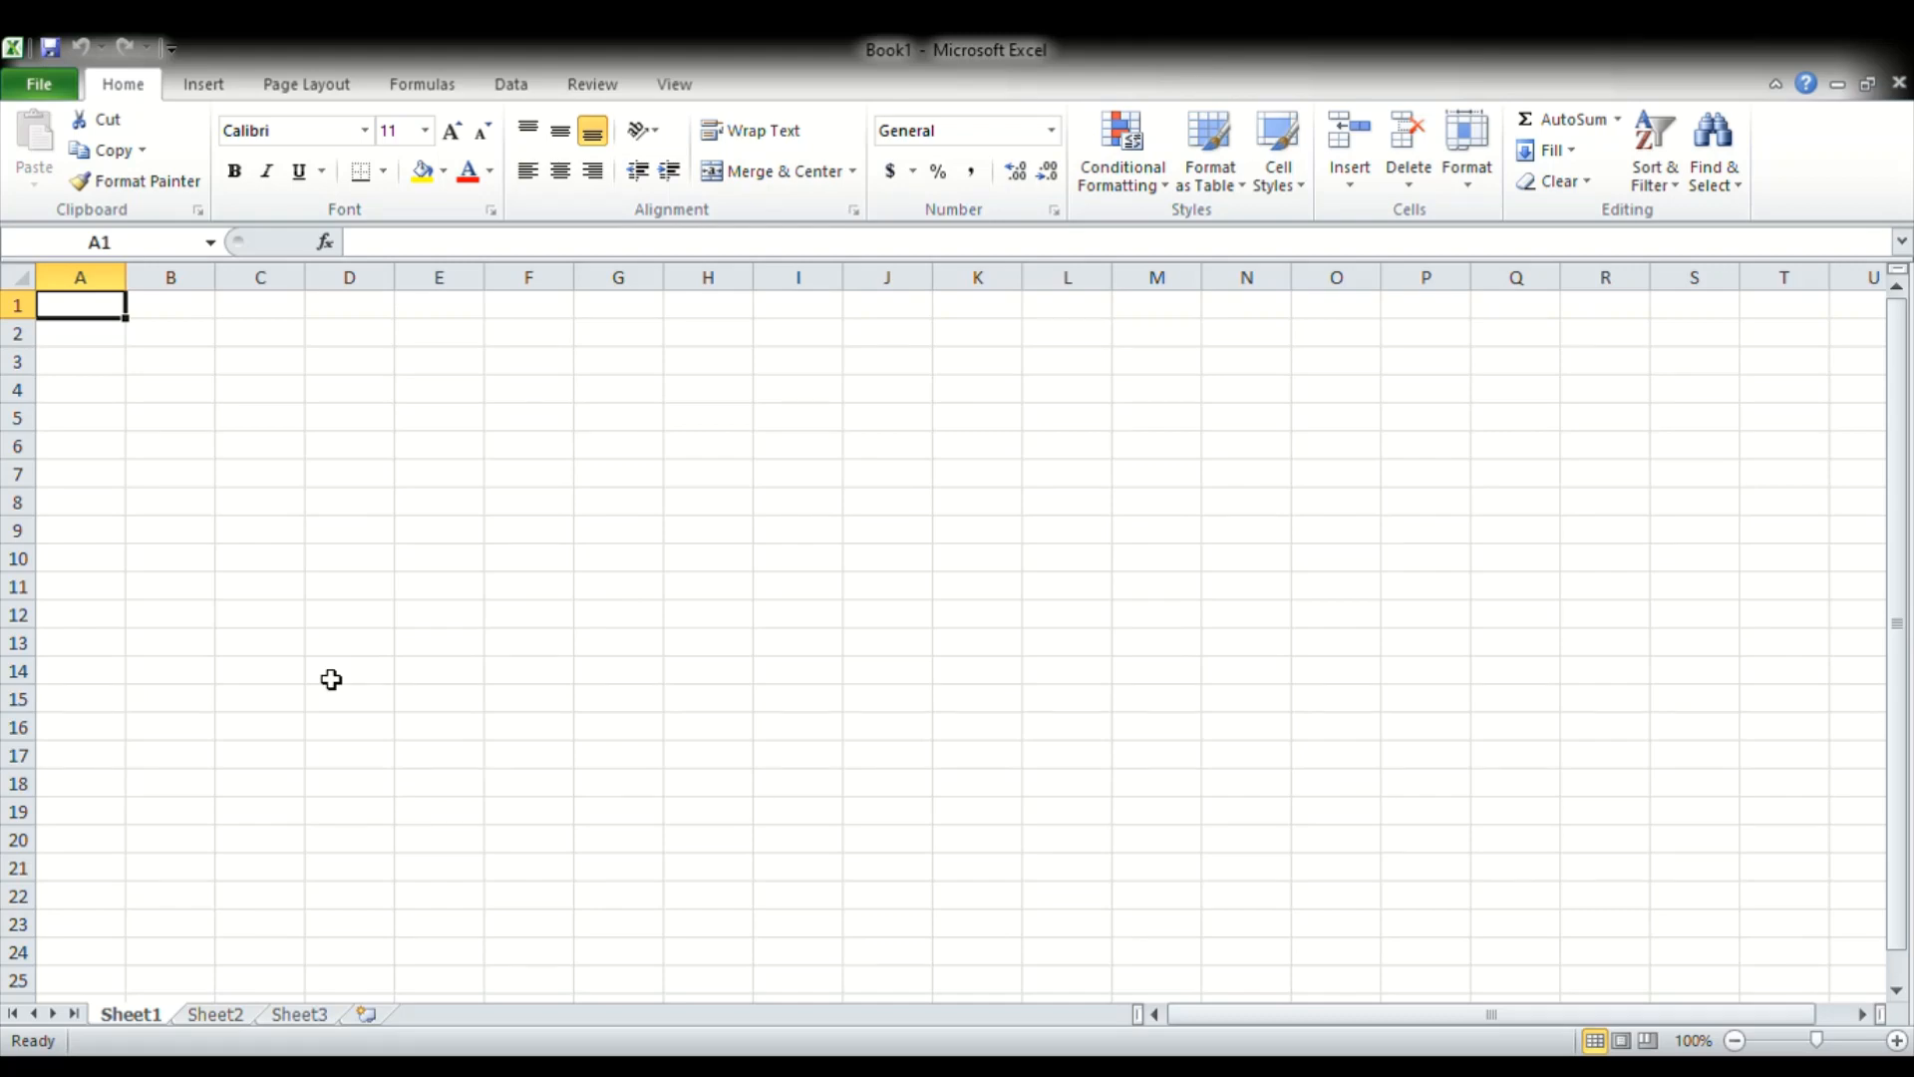
click(480, 757)
click(838, 559)
click(641, 502)
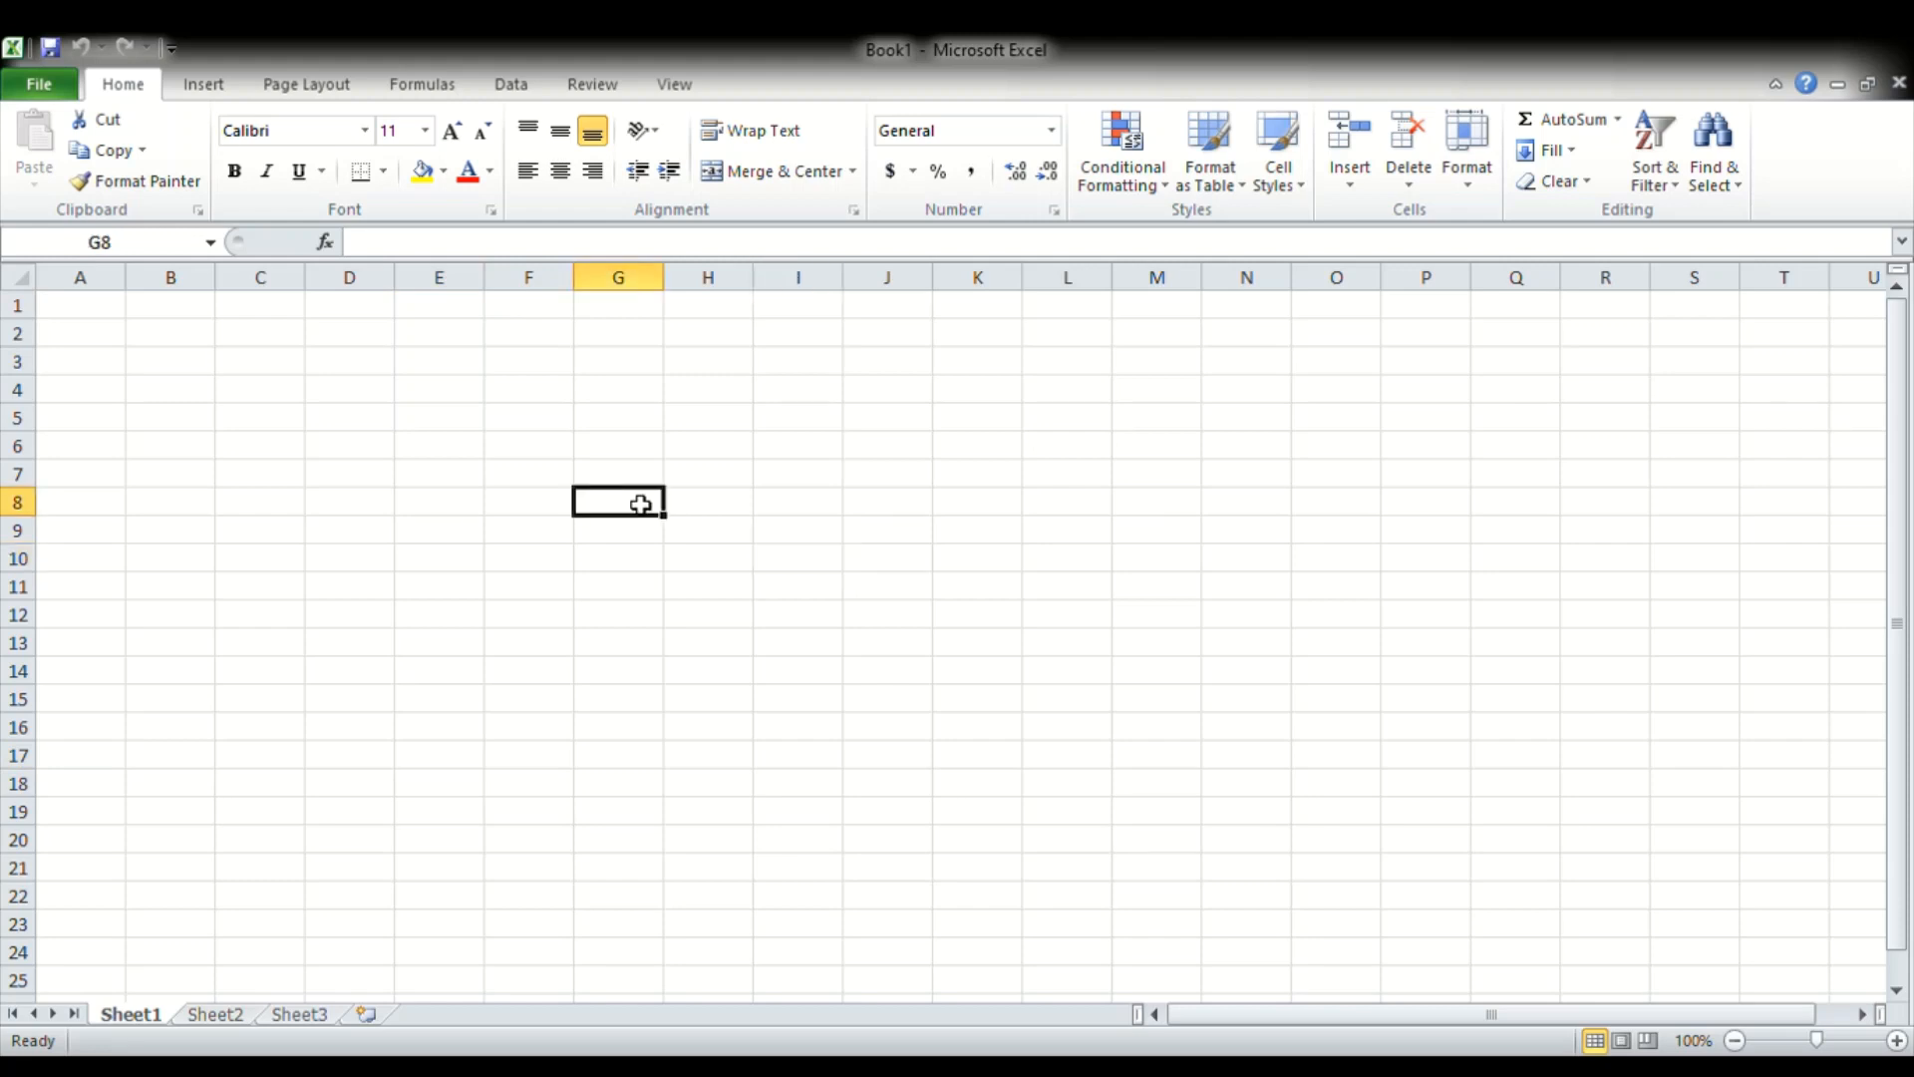
click(745, 422)
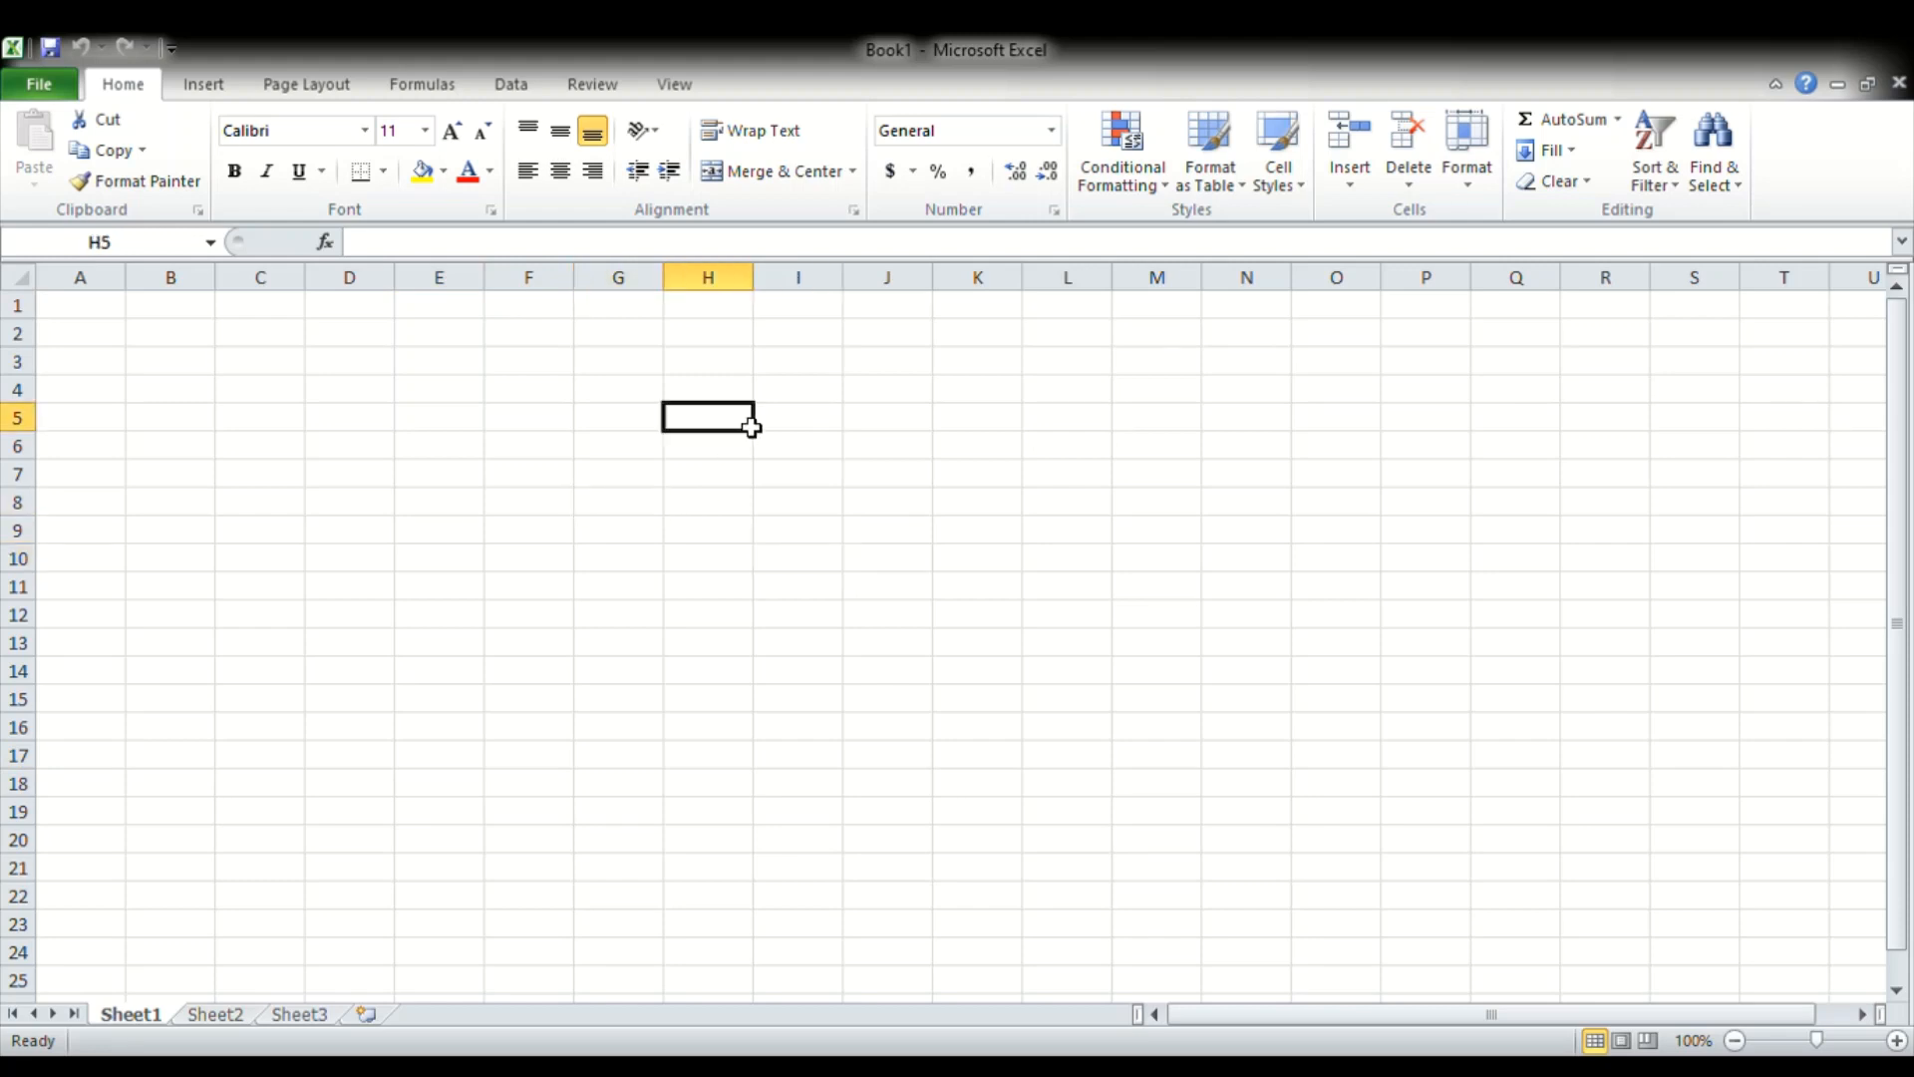
click(330, 309)
click(349, 339)
click(372, 436)
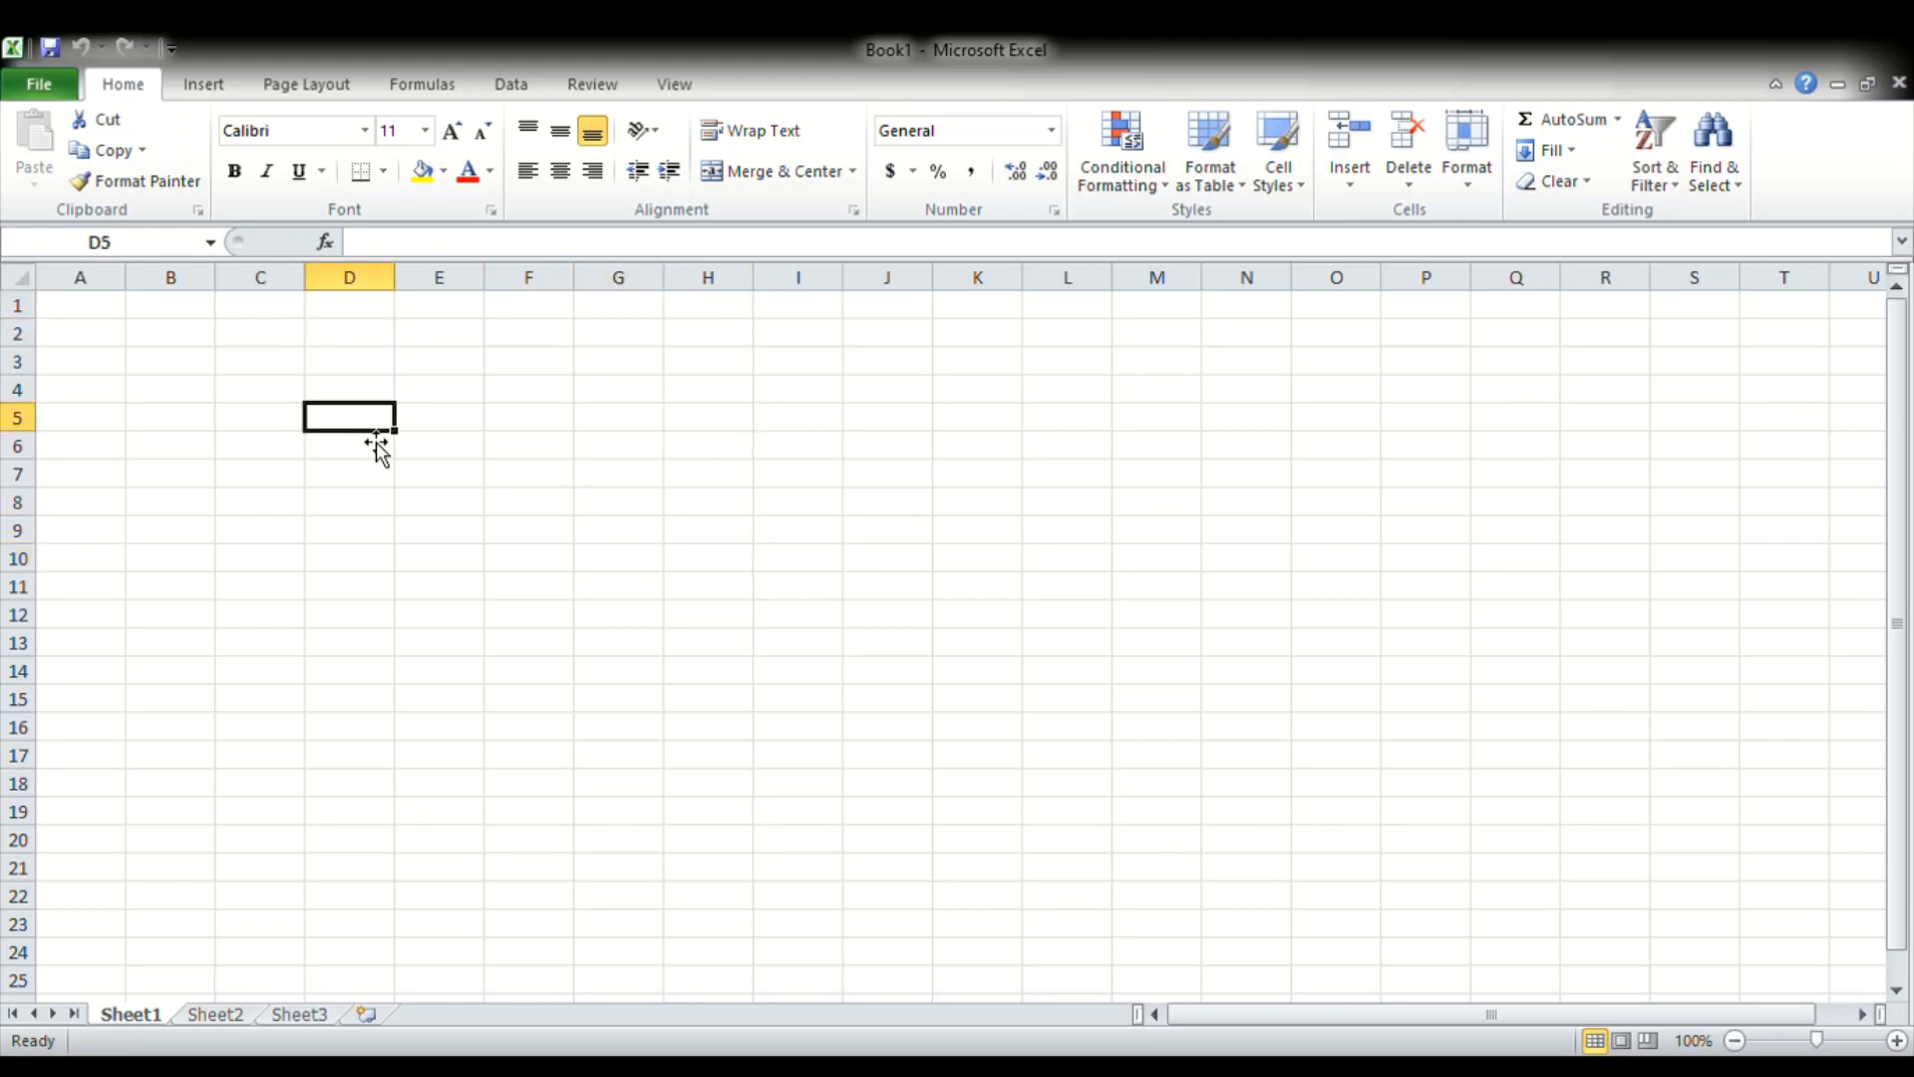
click(371, 356)
drag(371, 356, 350, 513)
click(197, 511)
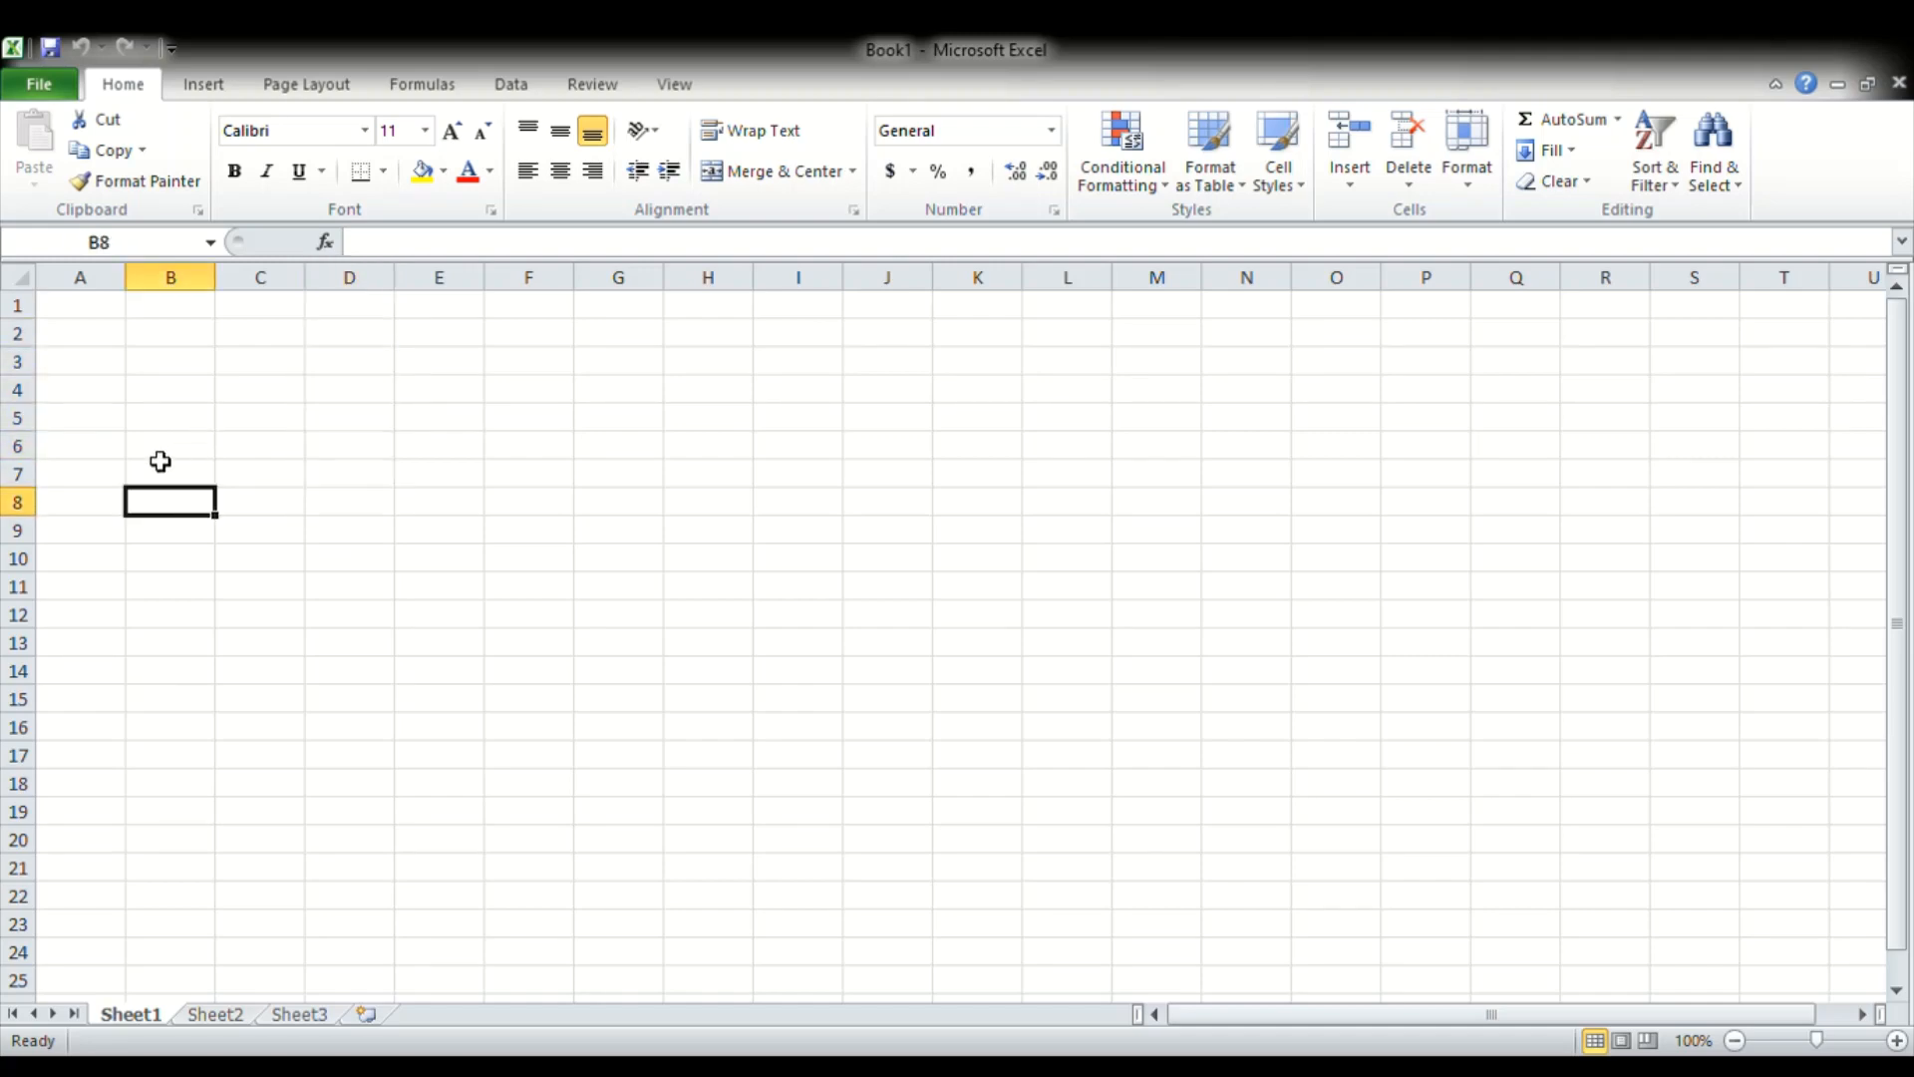
drag(162, 451, 530, 458)
click(154, 620)
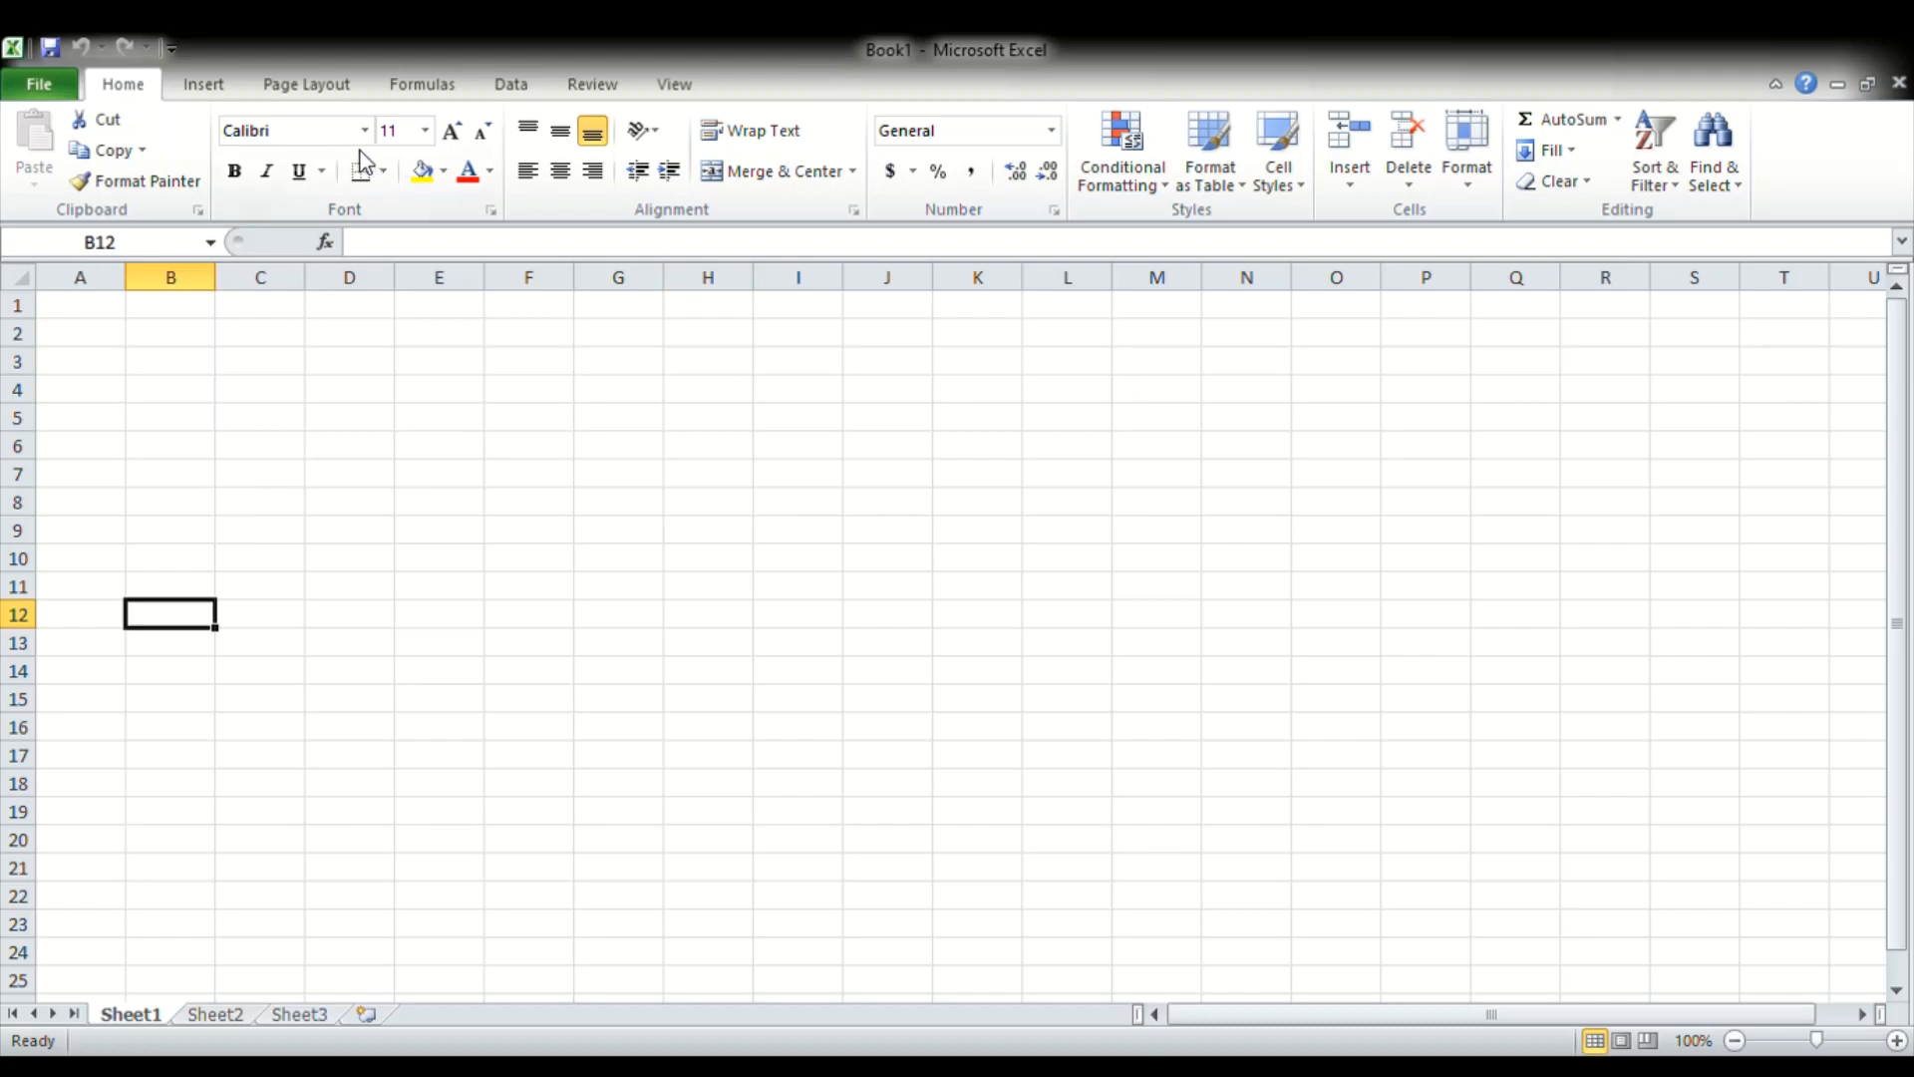
- Merge and center the range B2:F3 into a single title cell
click(690, 92)
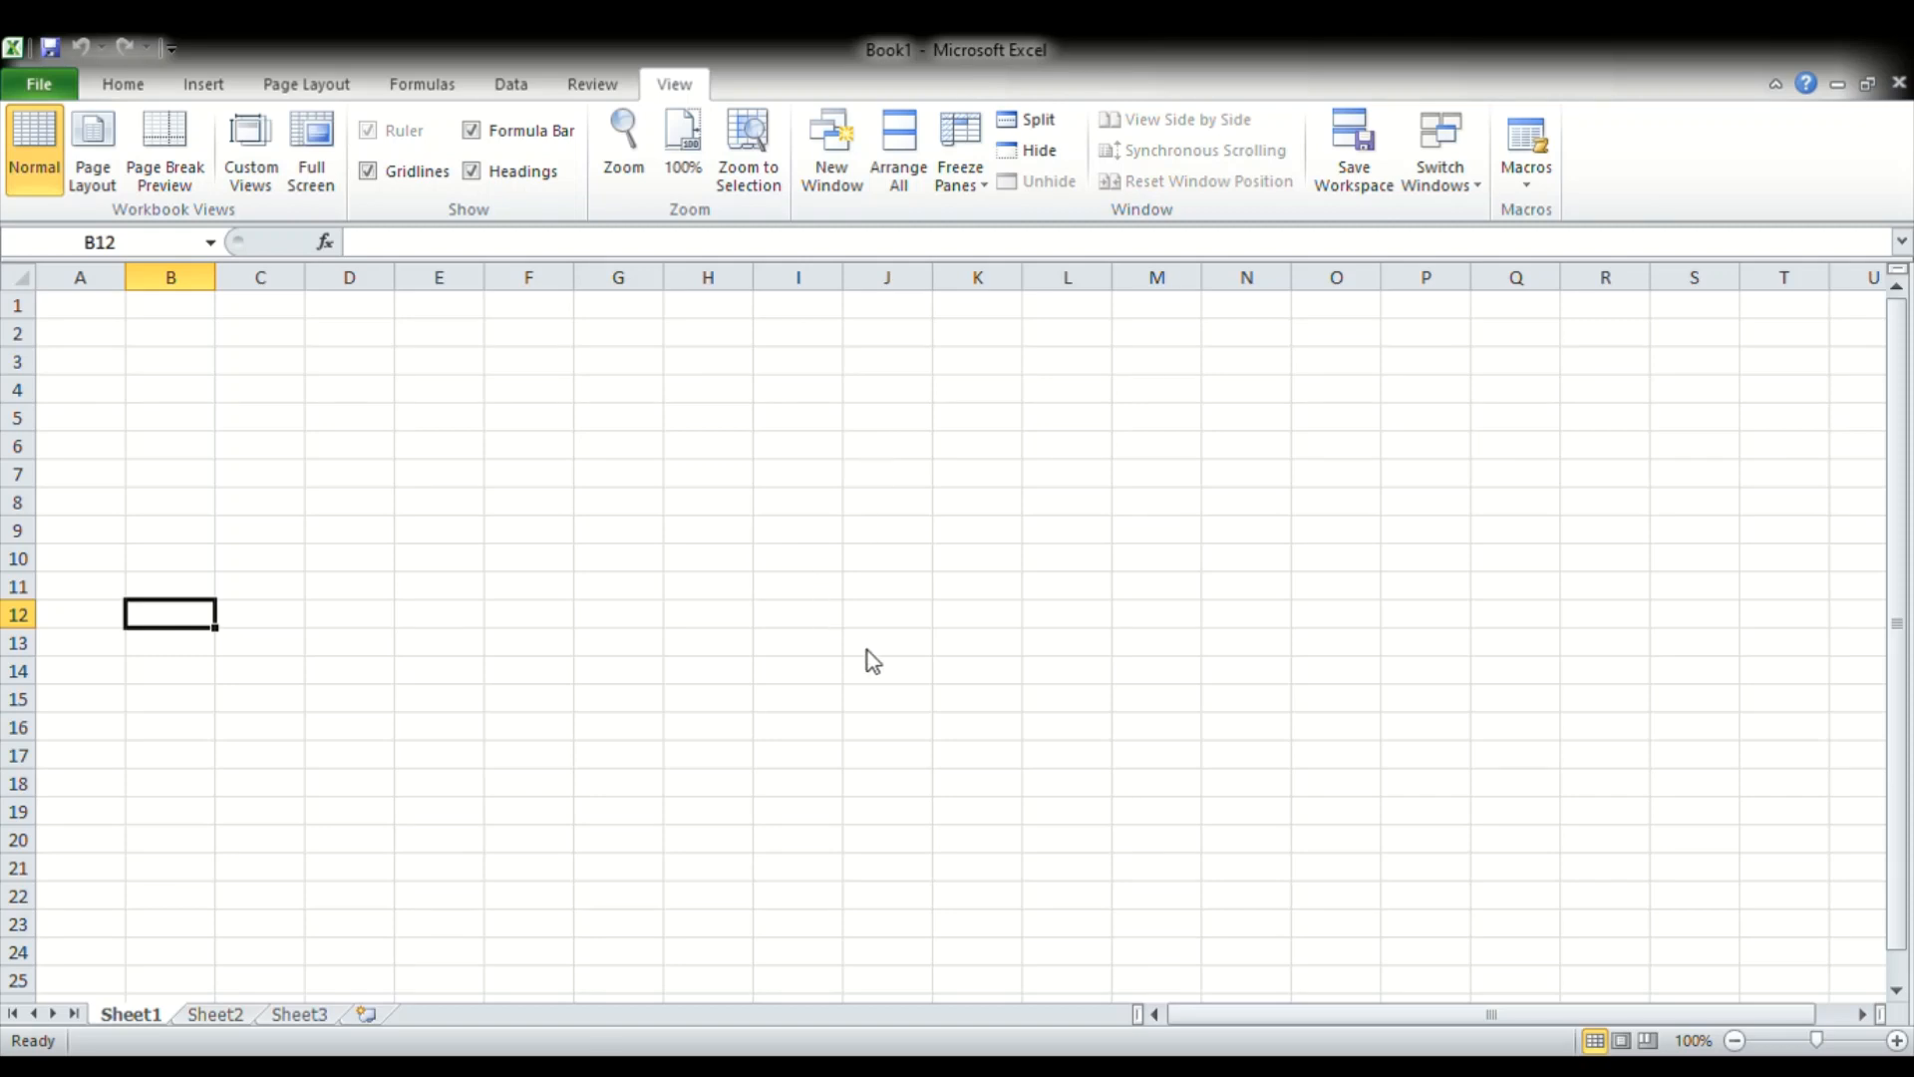
ctrl+scroll(867, 650, up, 5)
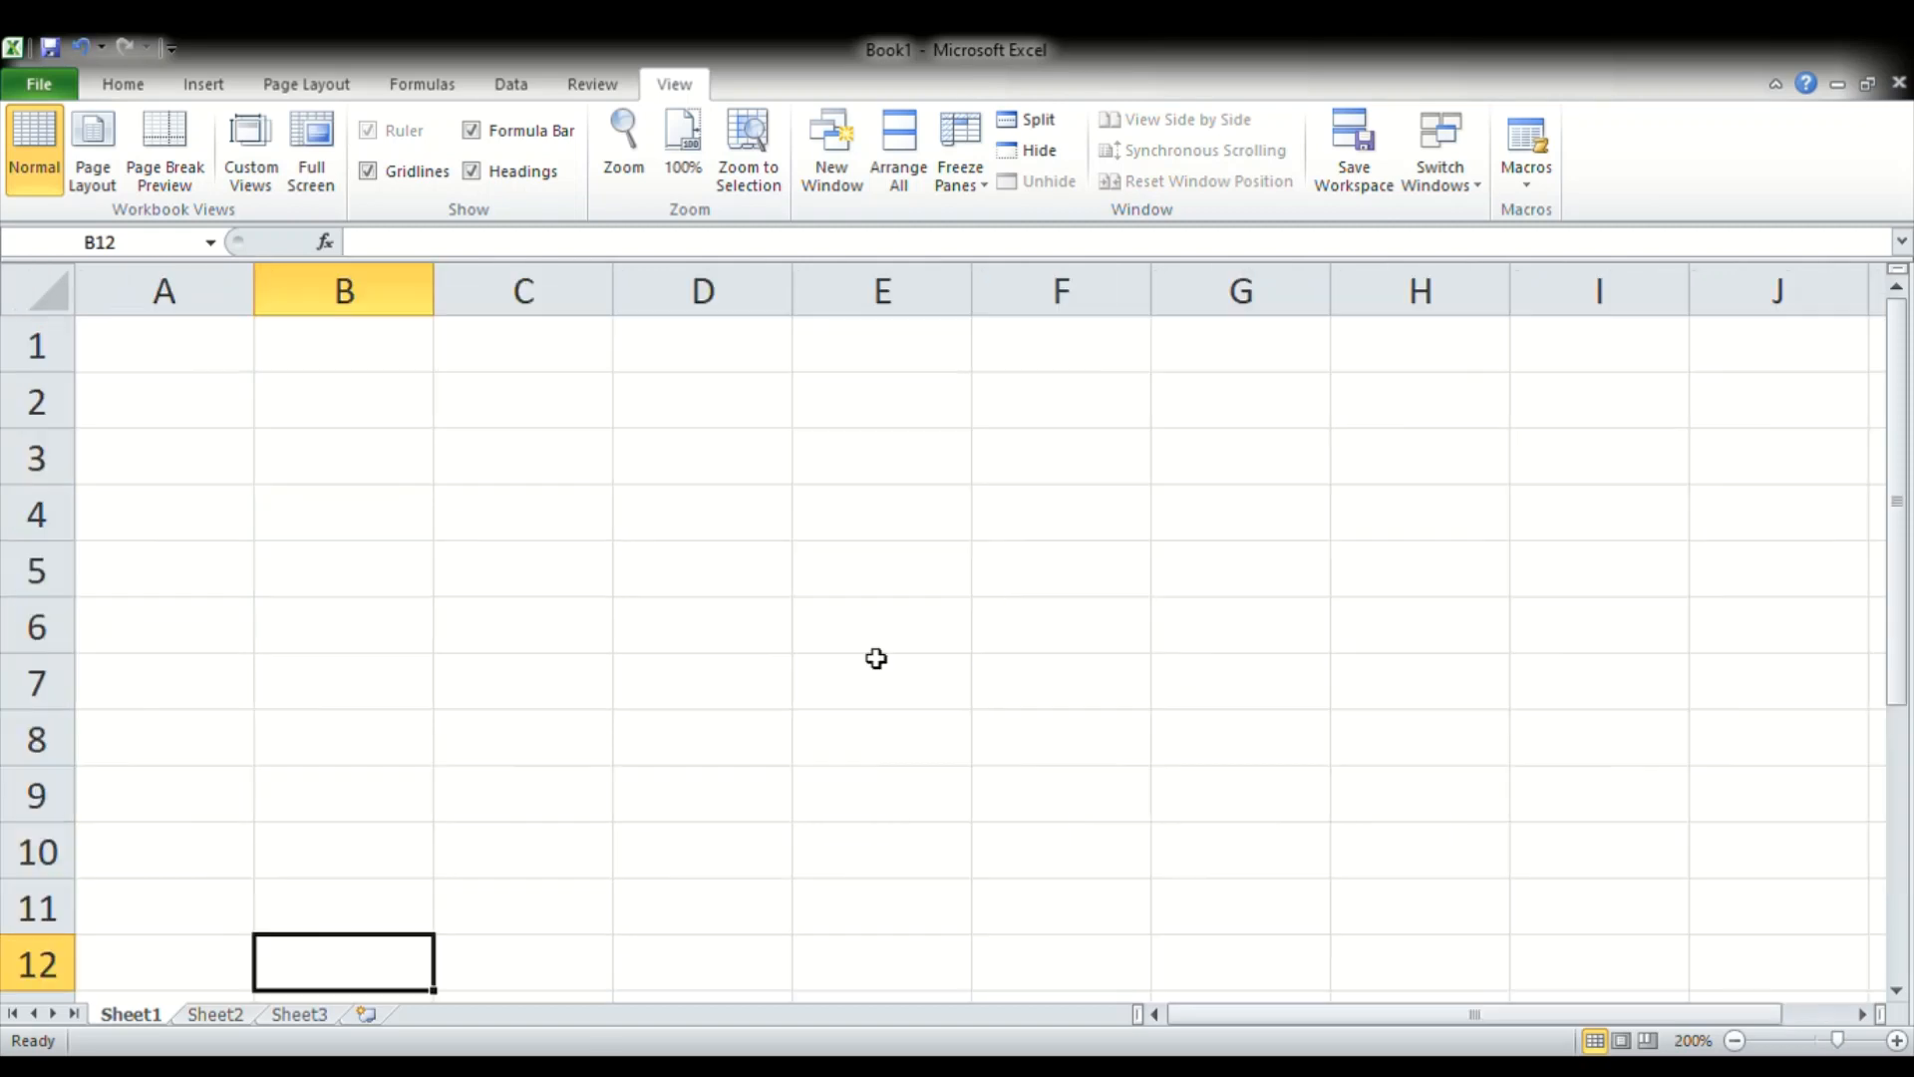
click(346, 438)
click(345, 412)
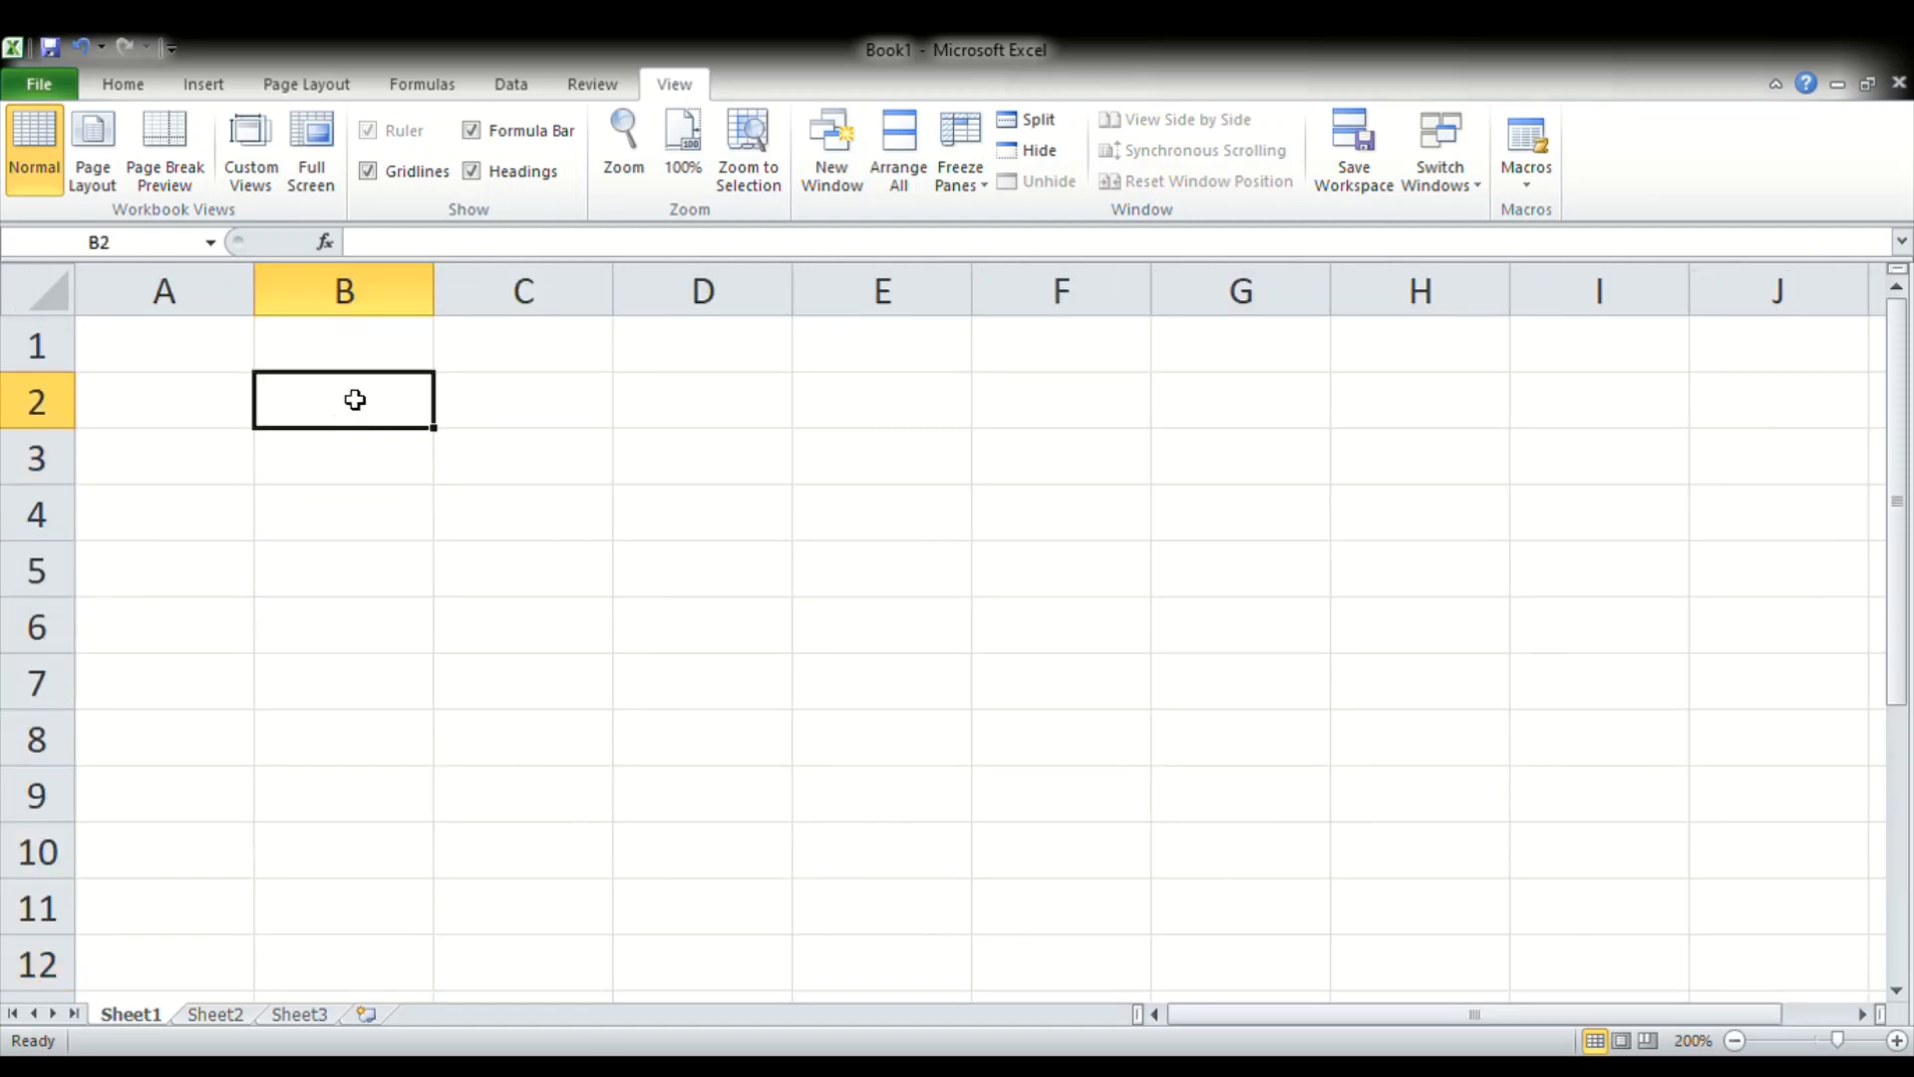
drag(355, 398, 1013, 453)
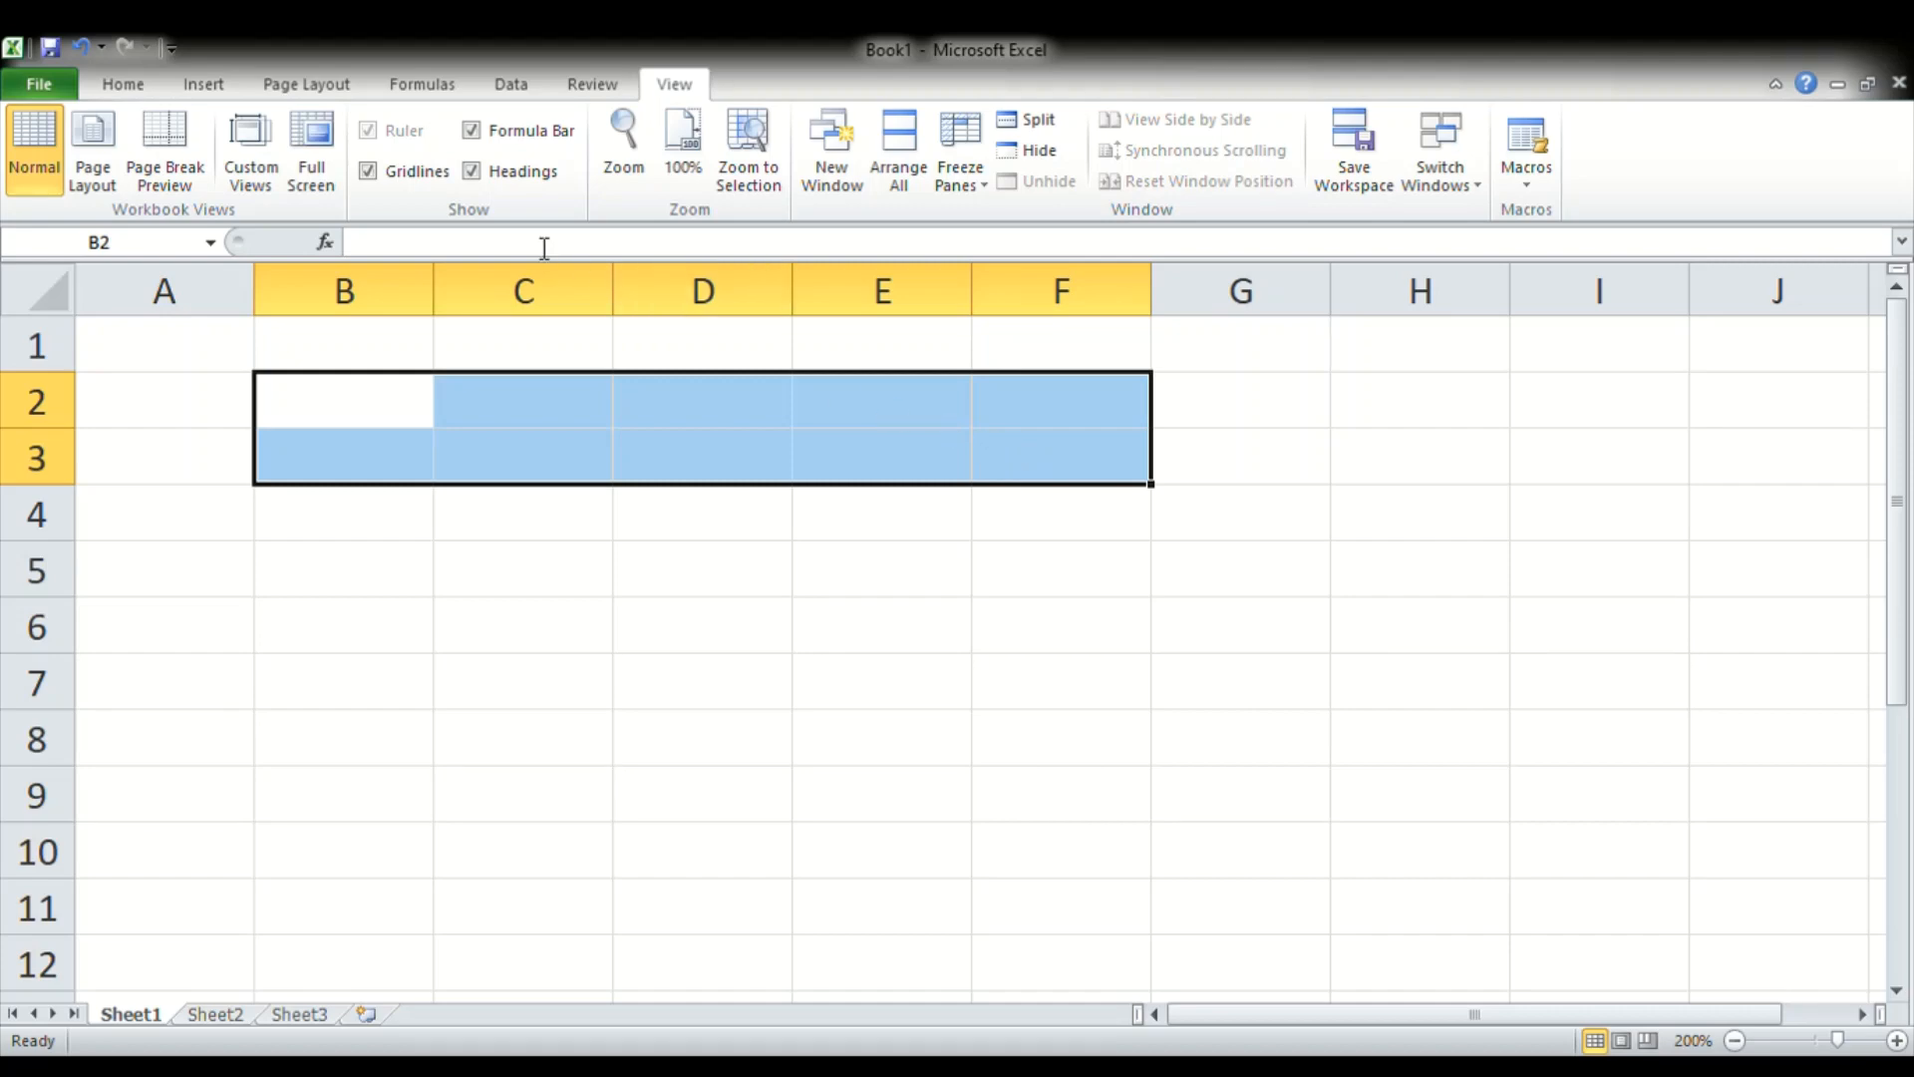
click(125, 86)
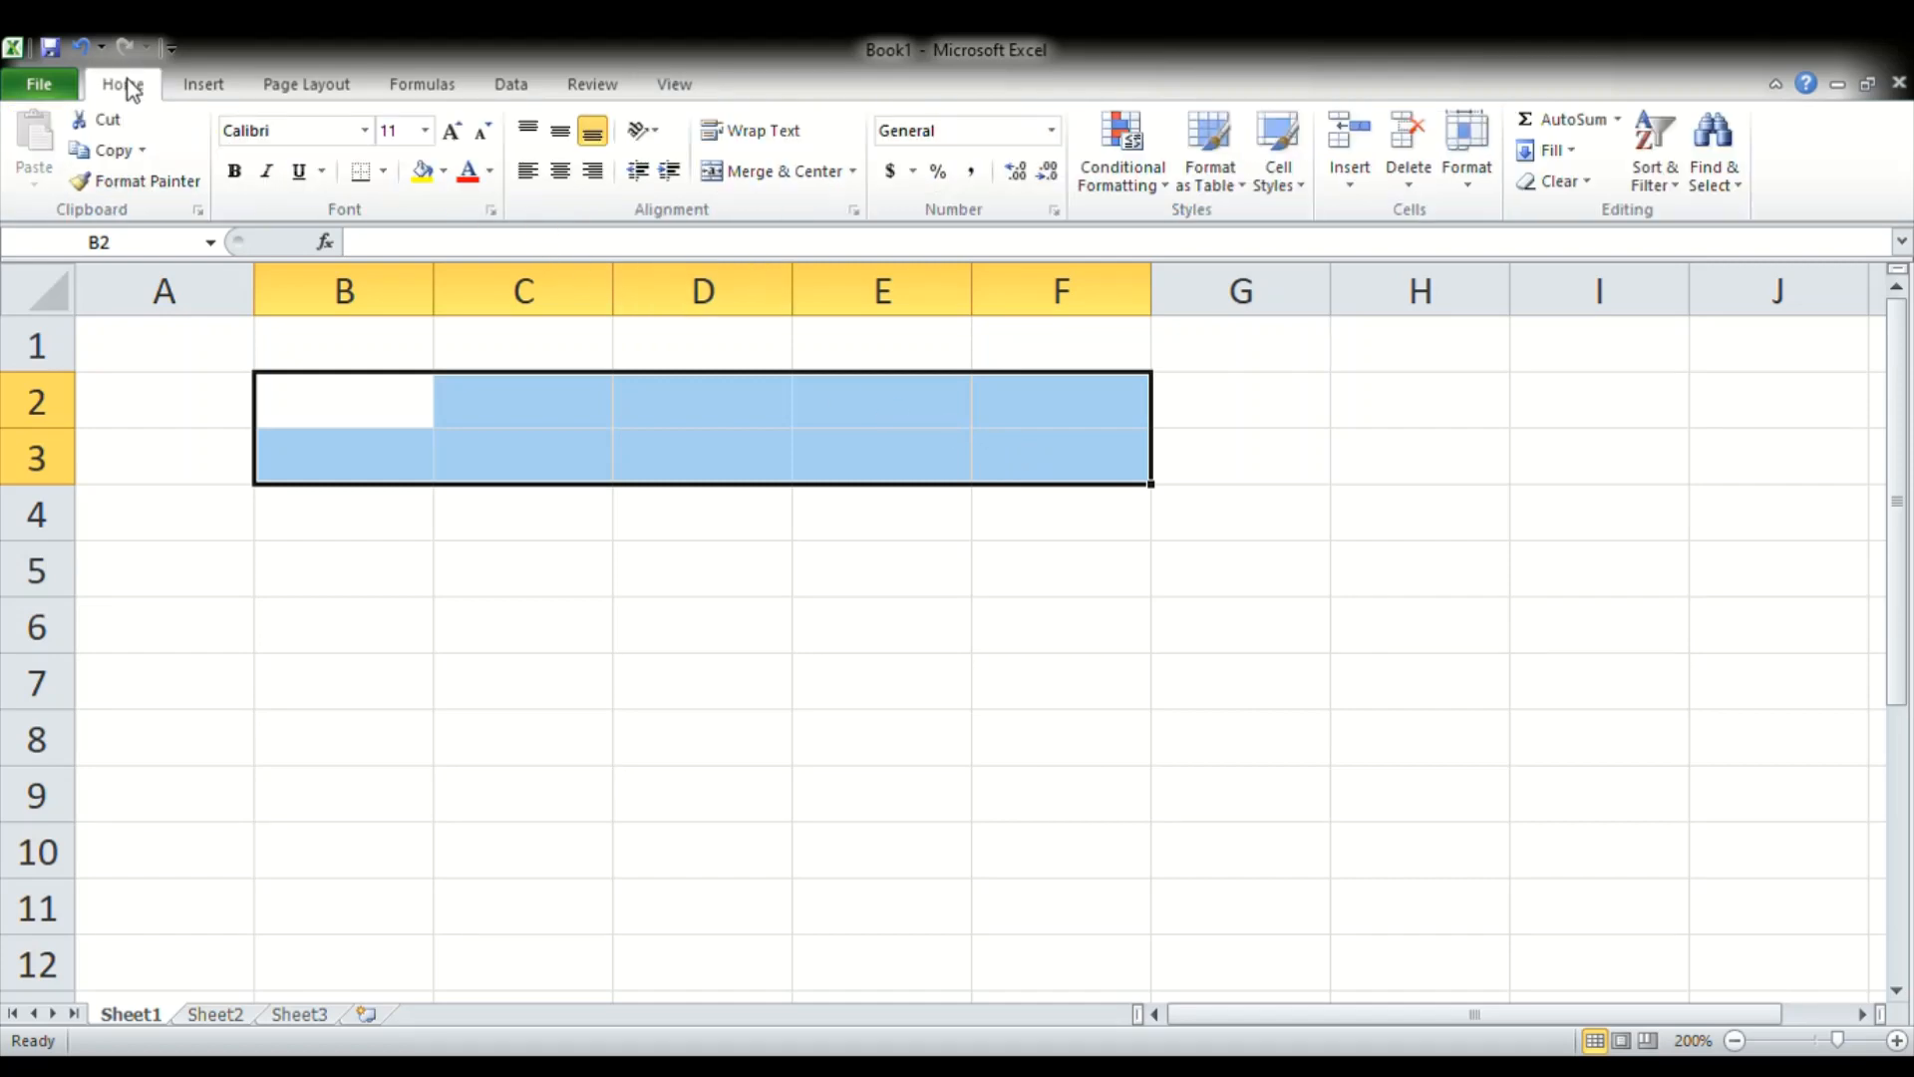
click(783, 171)
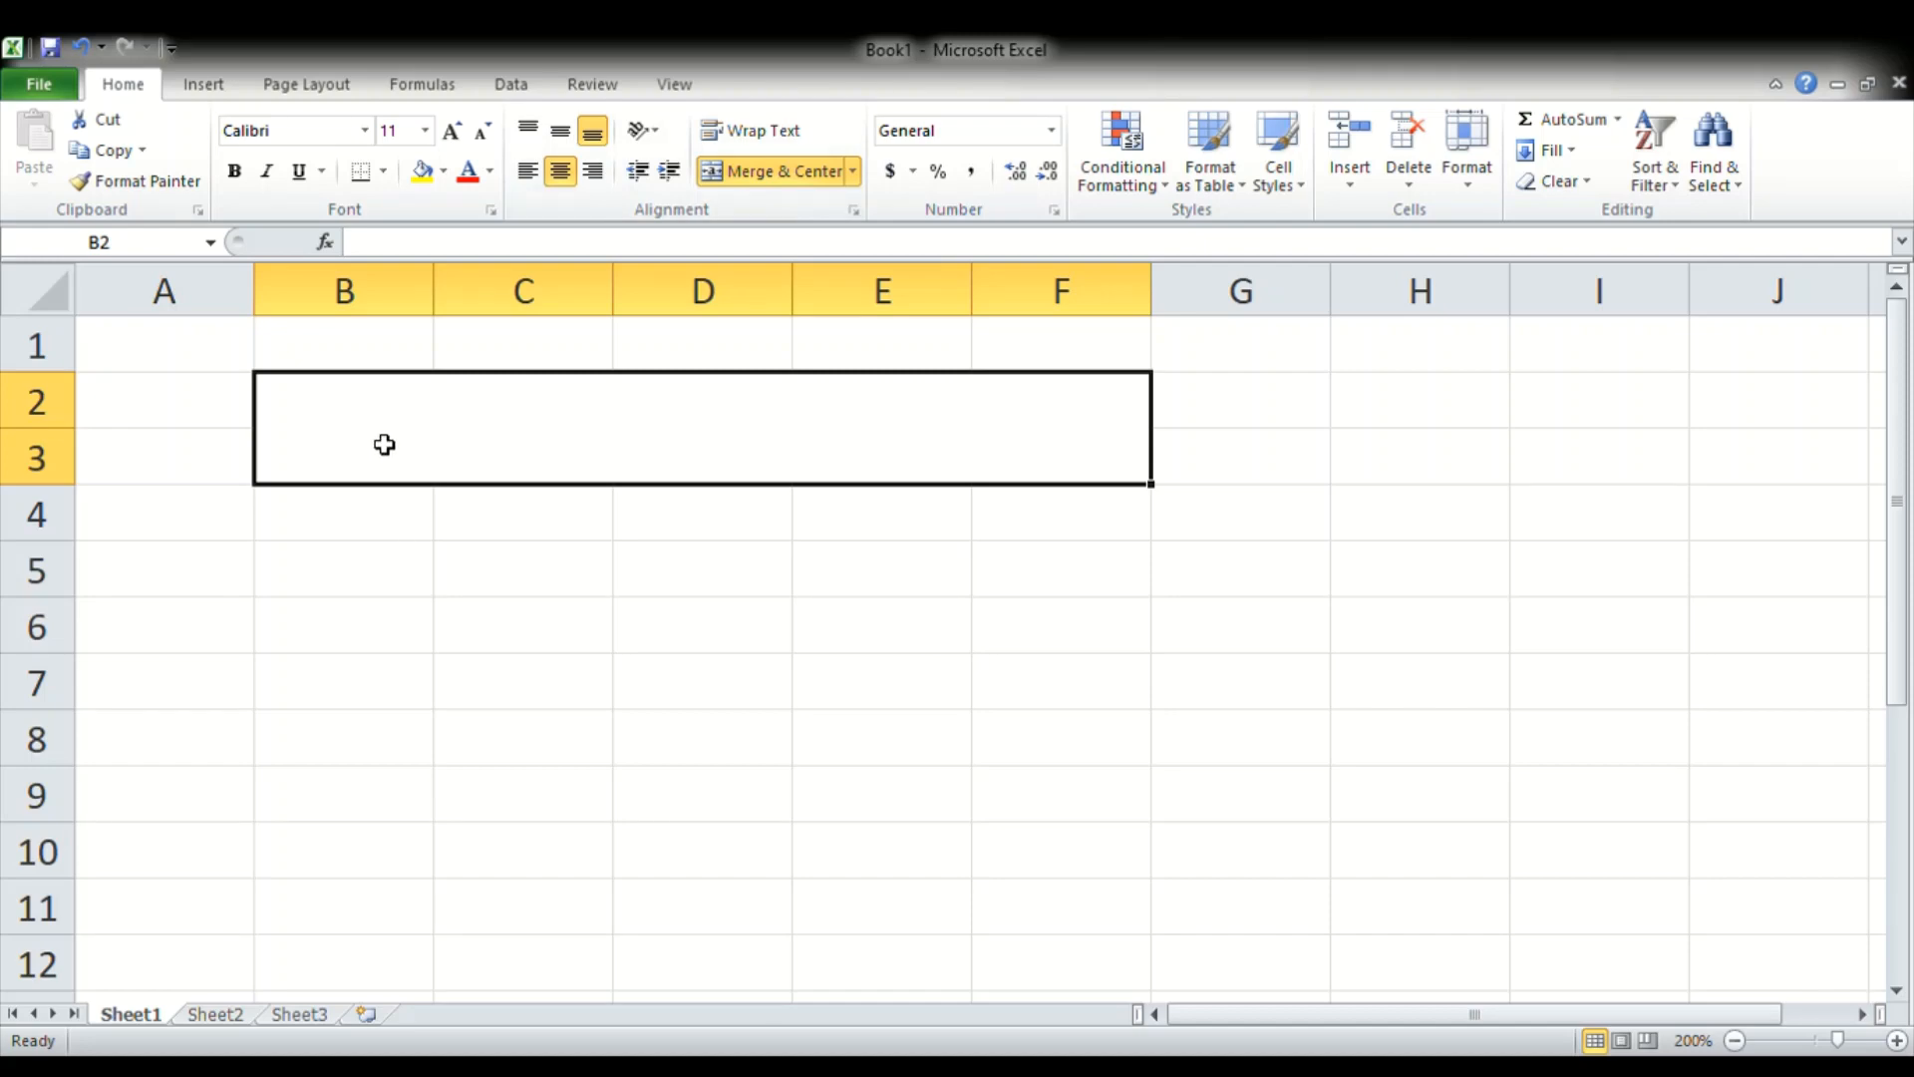
- Enter the title "My monthly pocket money" in the merged cell B2:F3
double_click(498, 471)
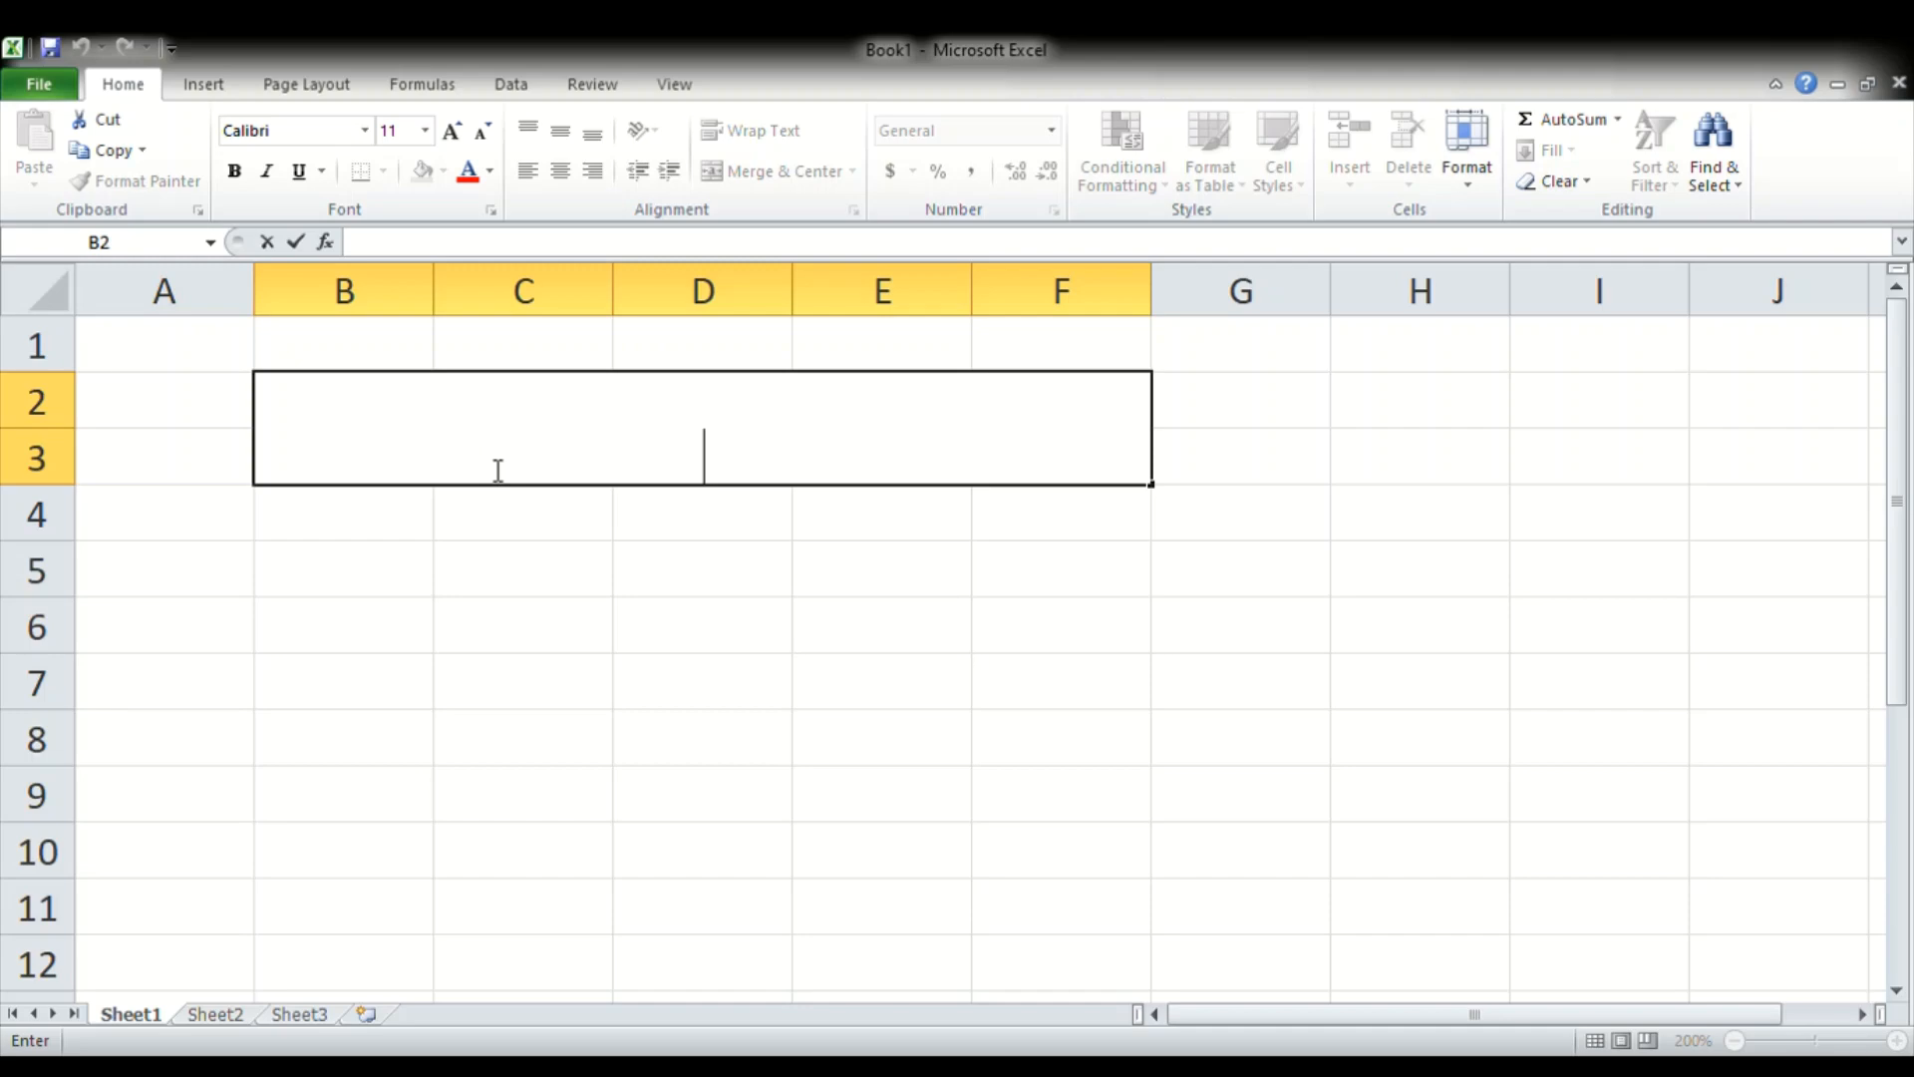
text(my m)
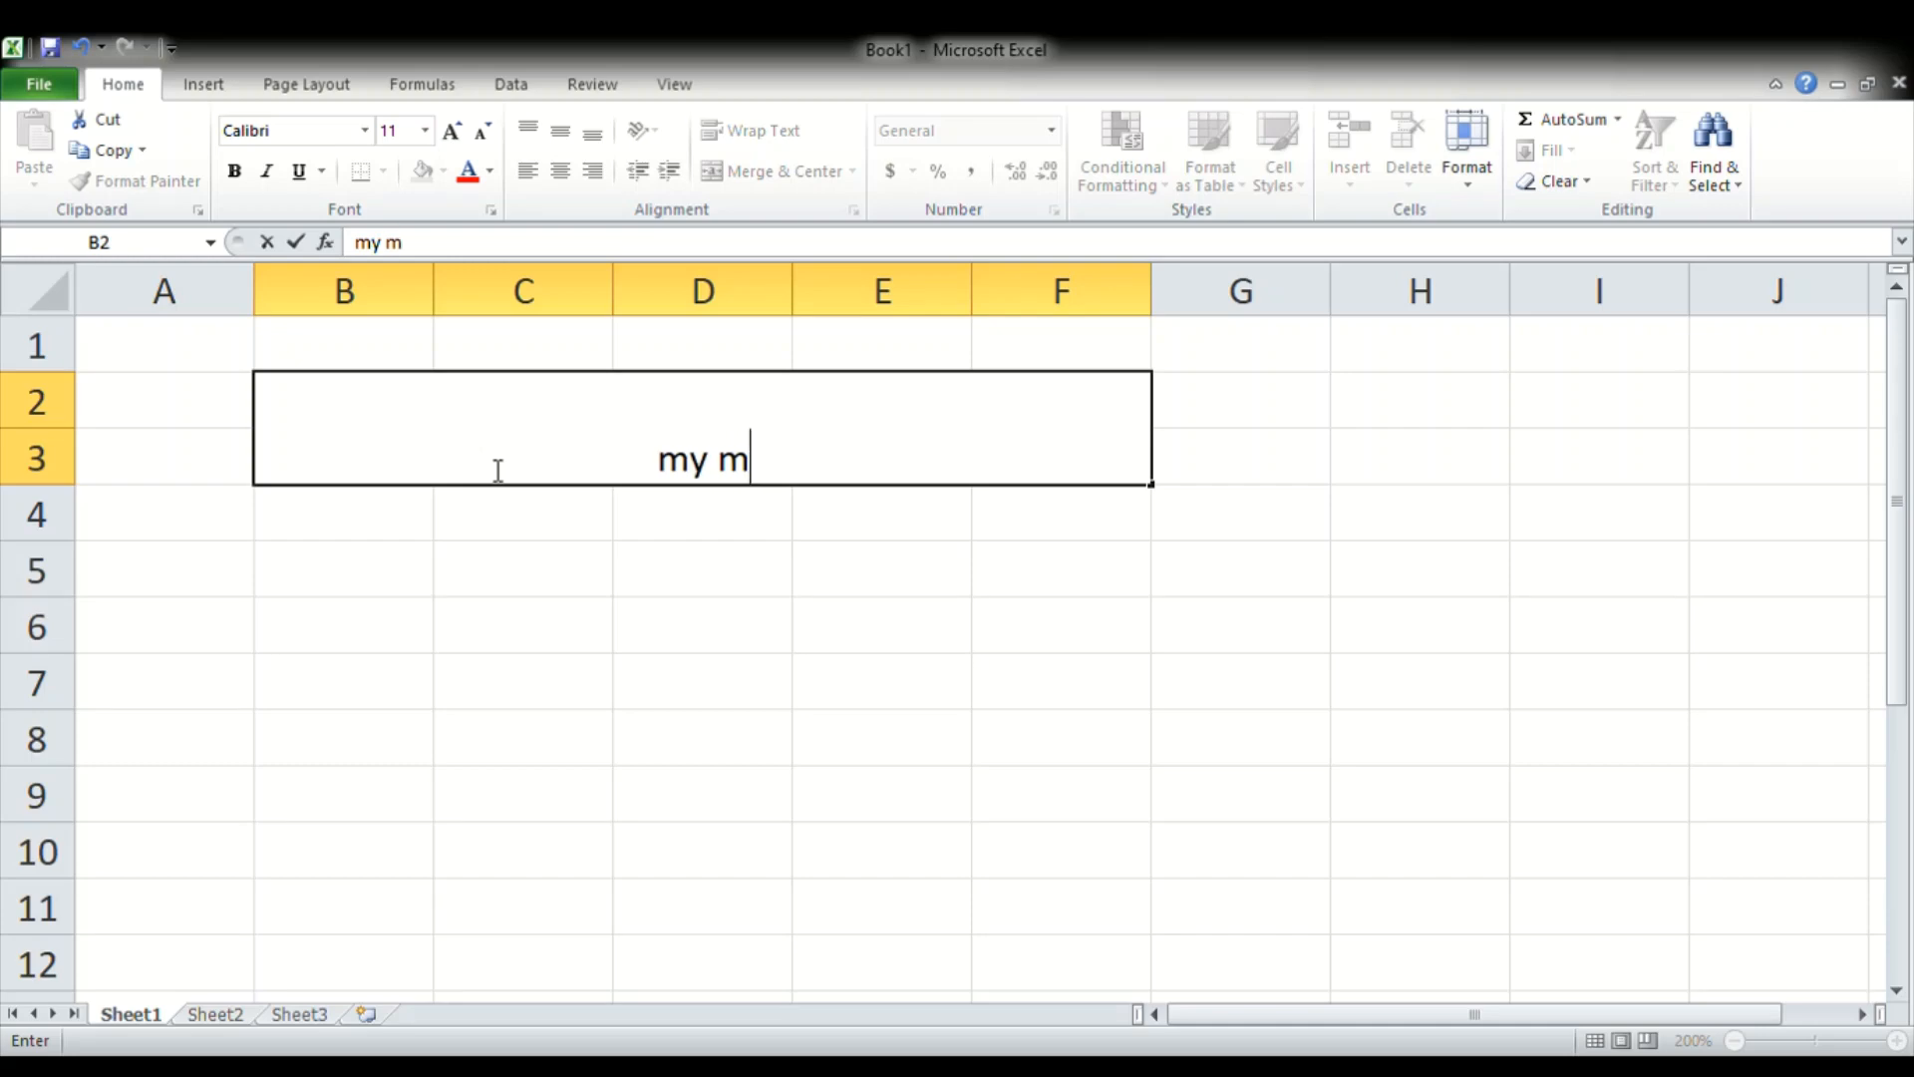
text(onthl)
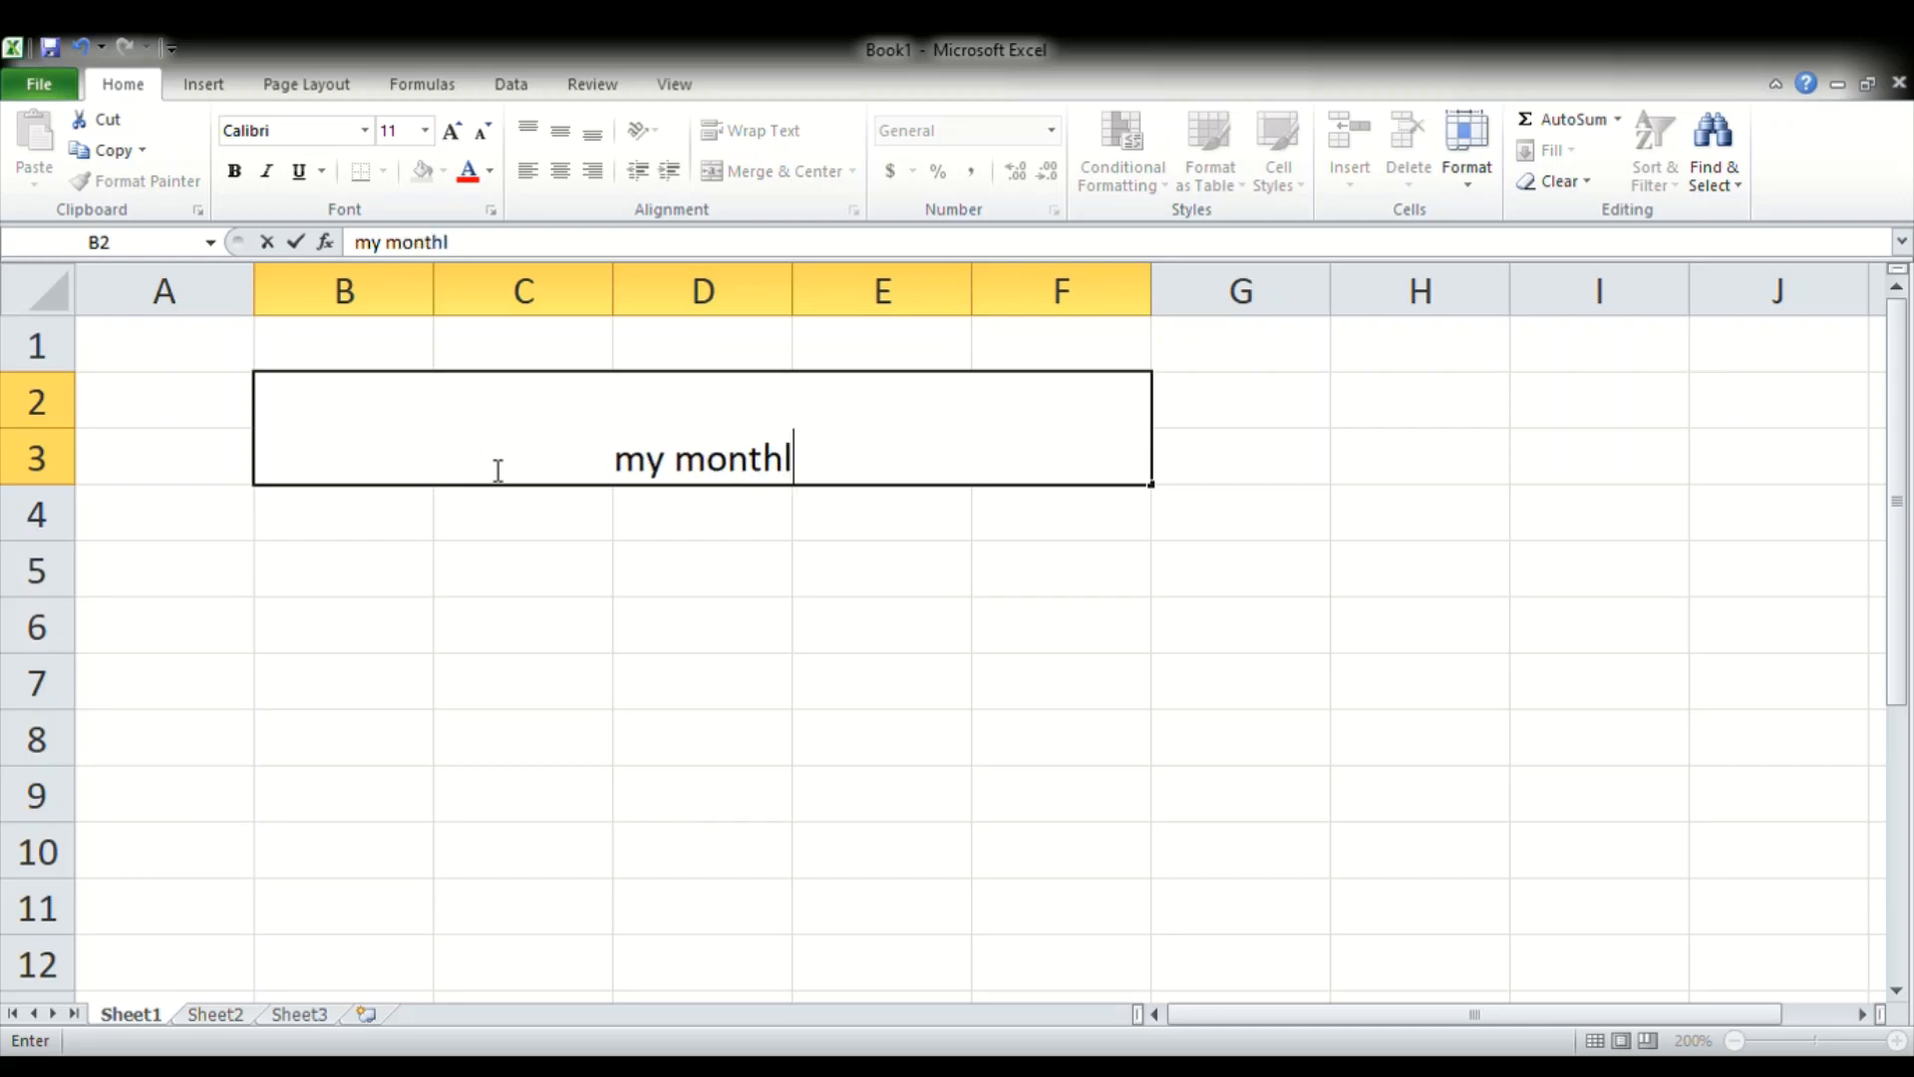
text(y po)
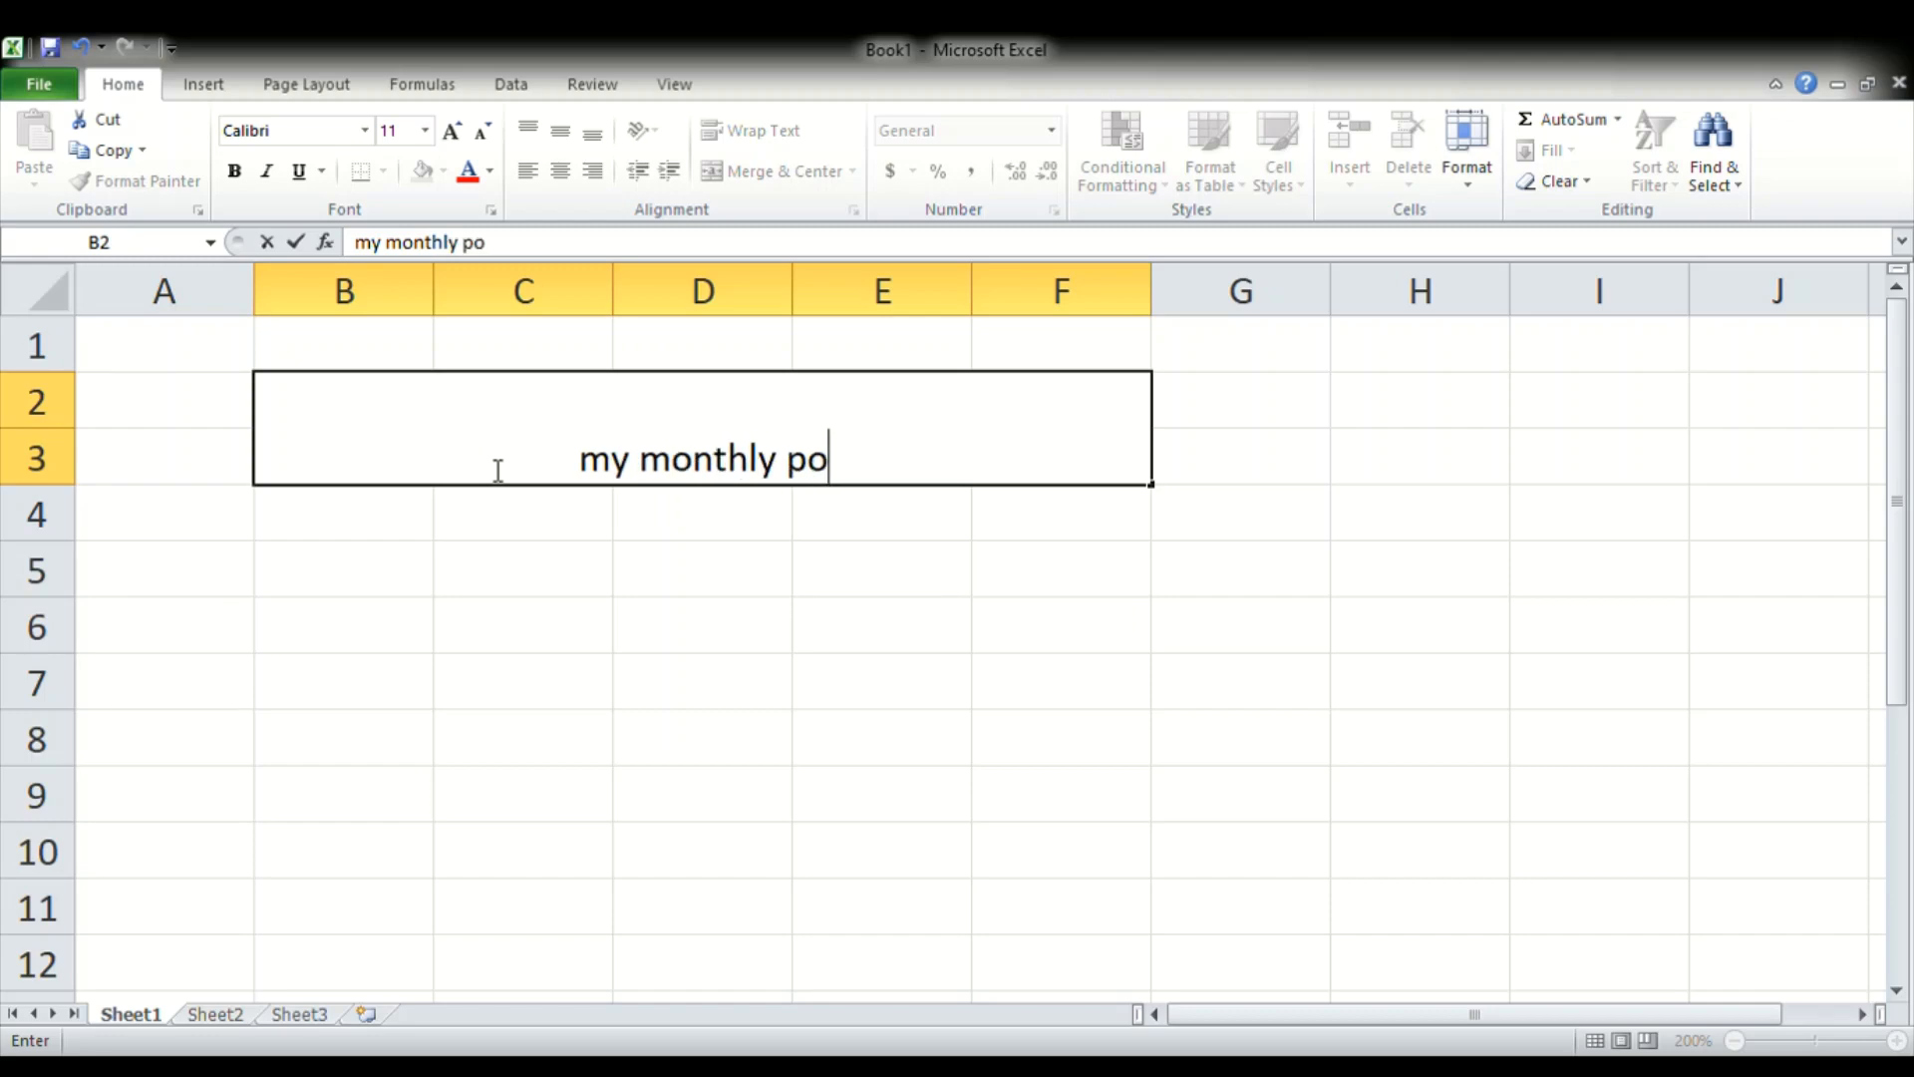
text(ck)
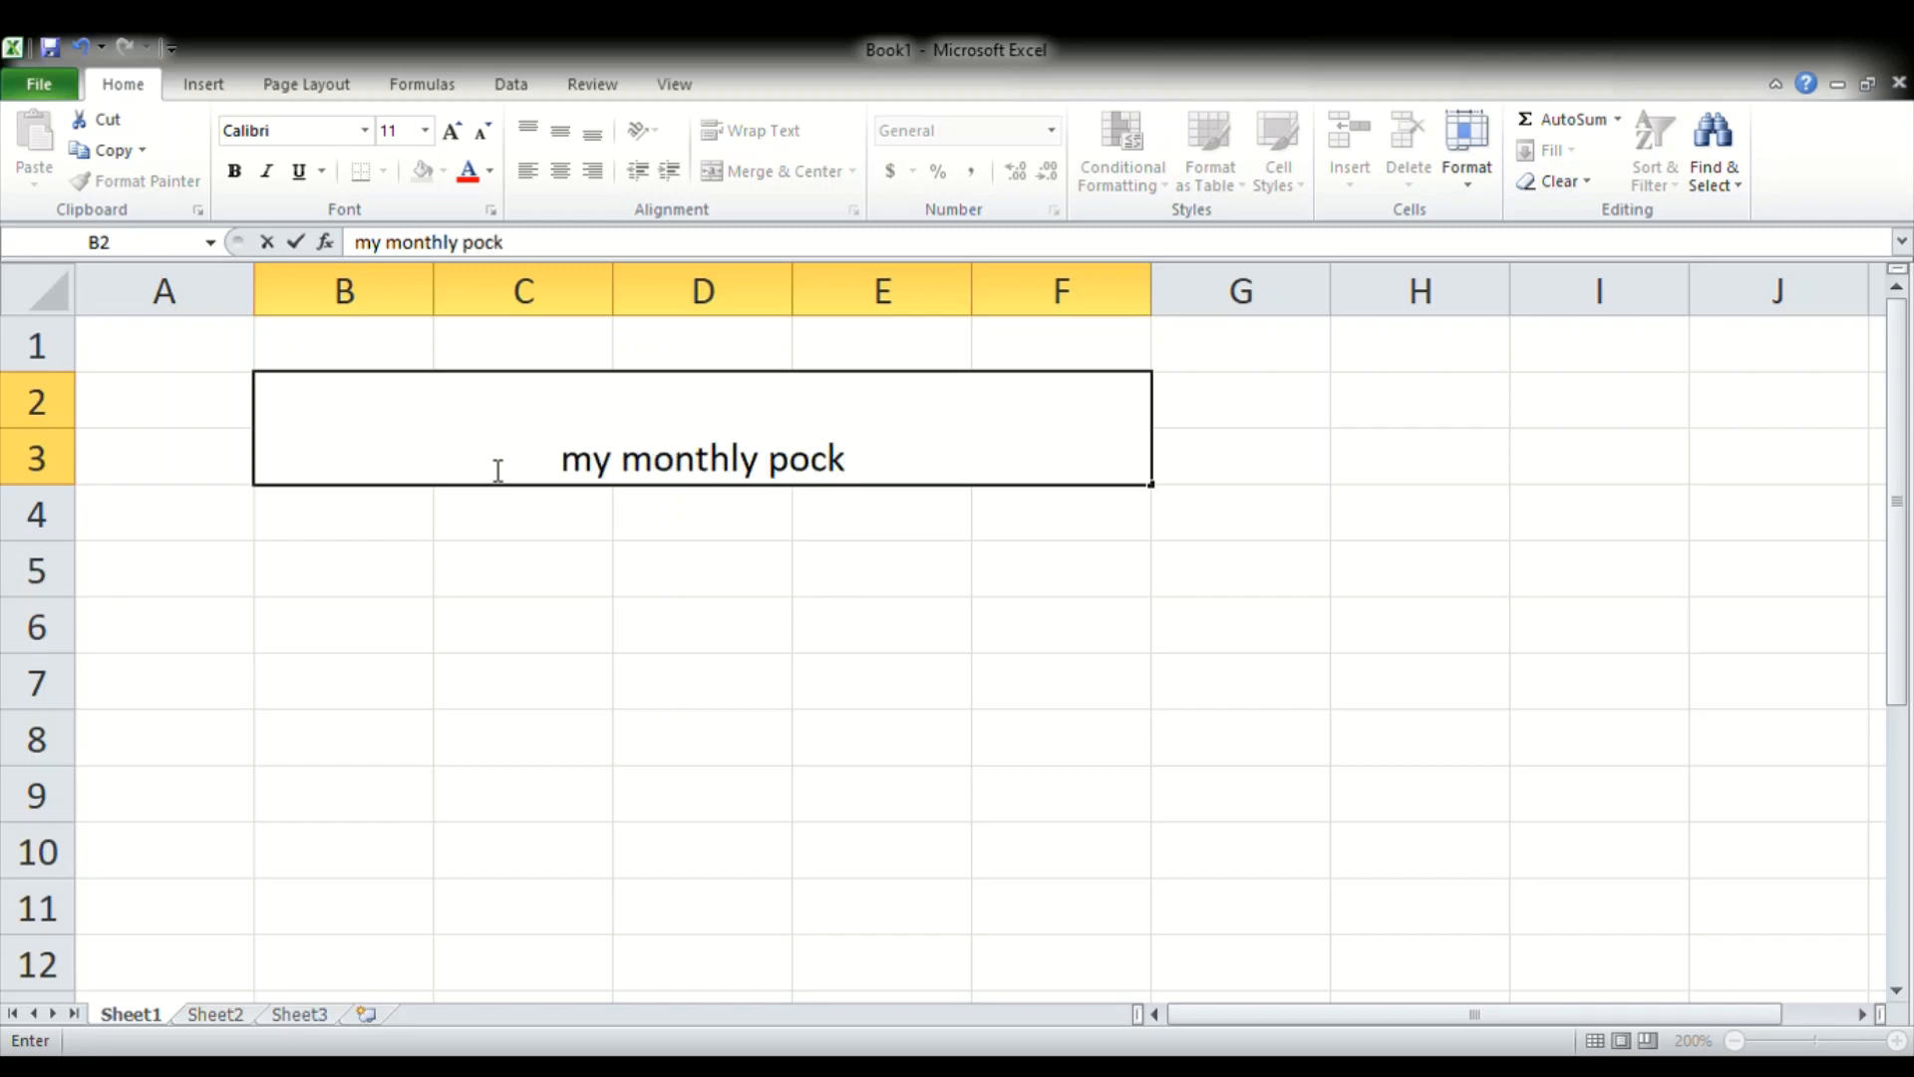
text(et mo)
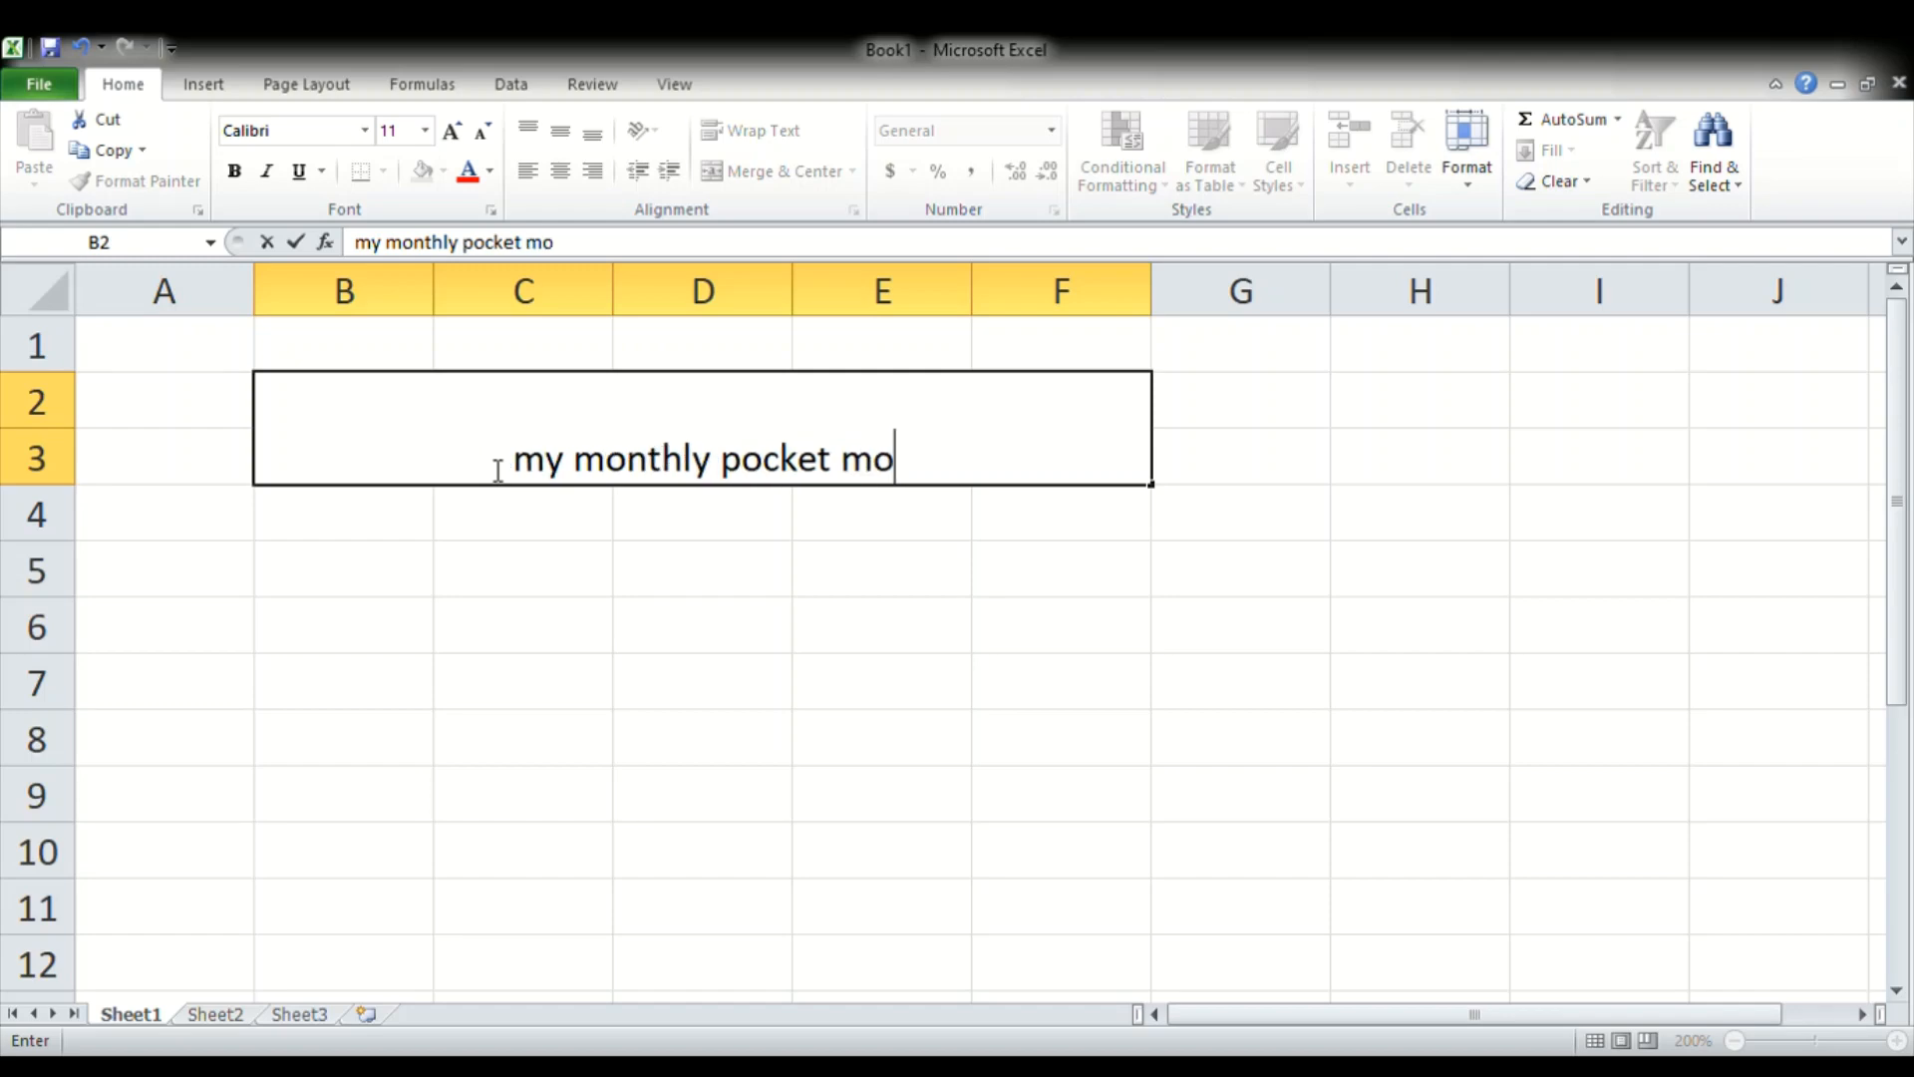
text(ney)
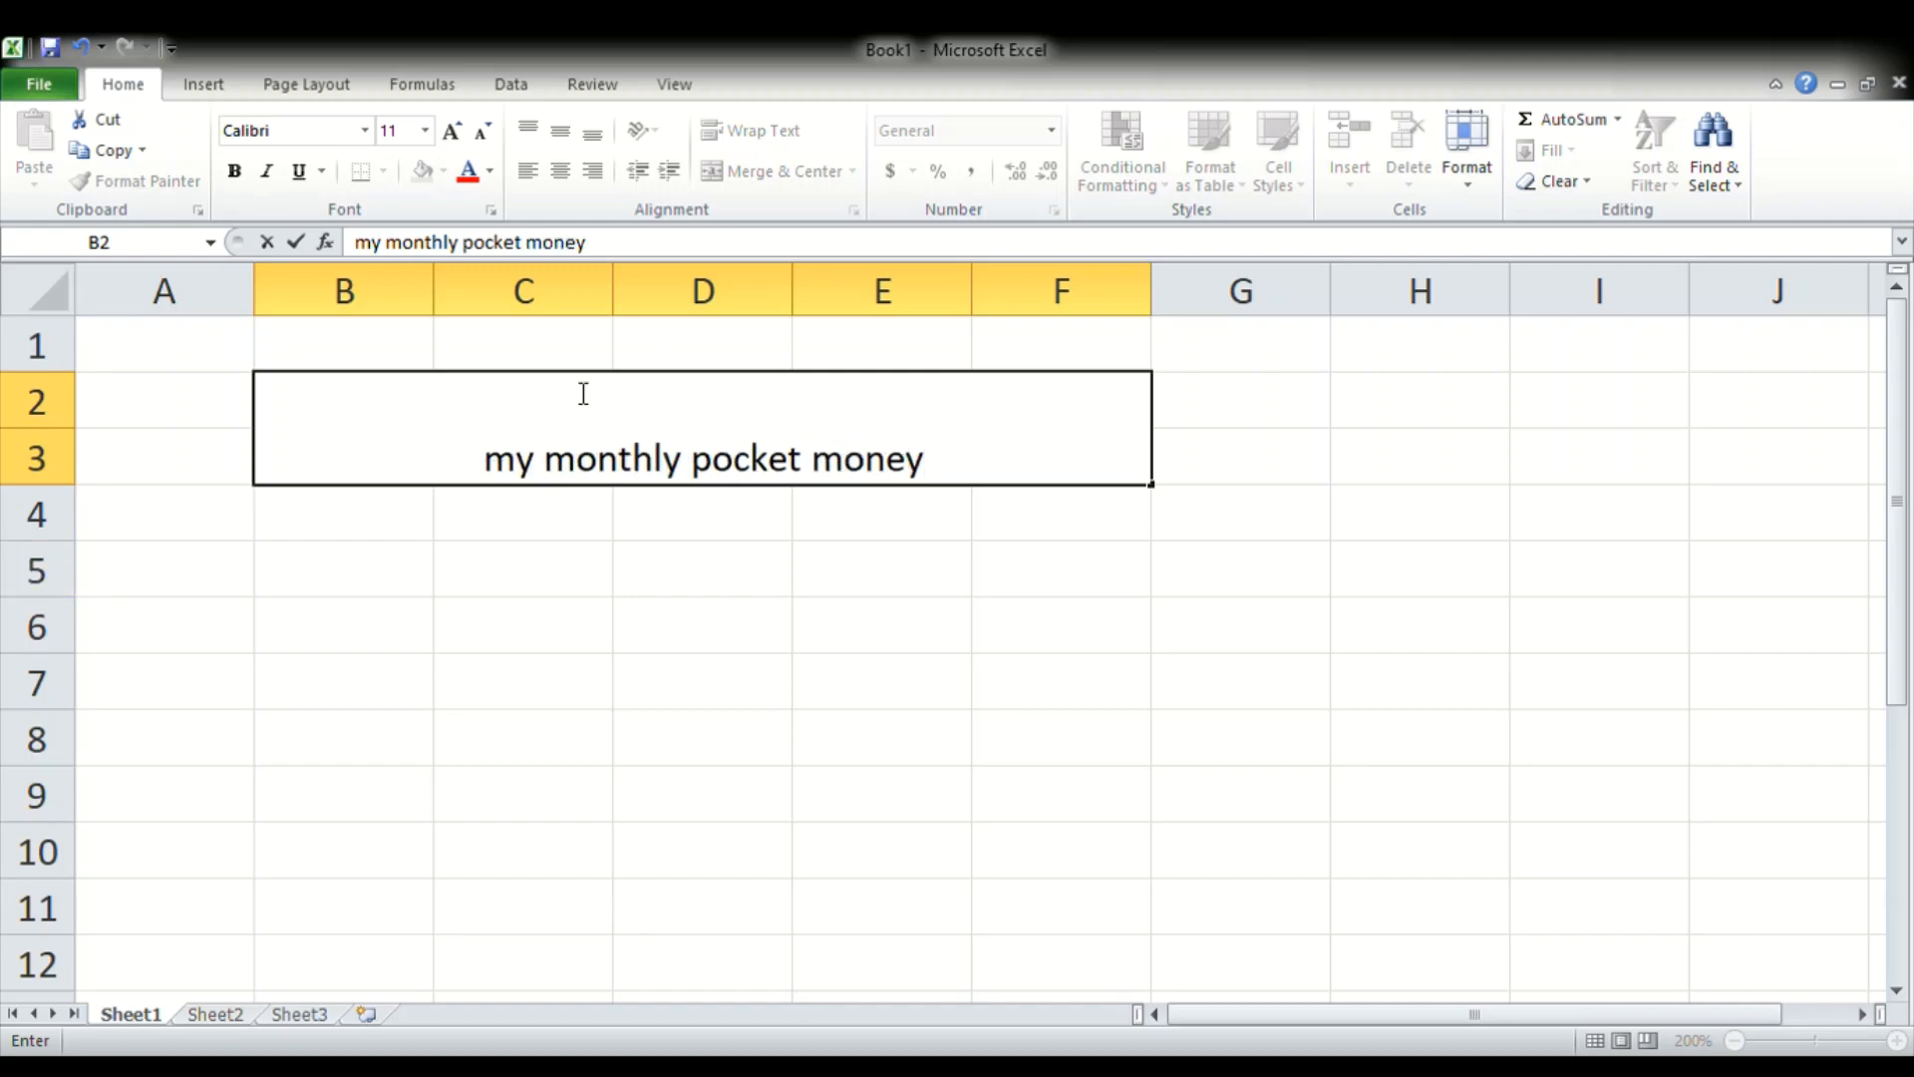
click(528, 466)
key(BackSpace)
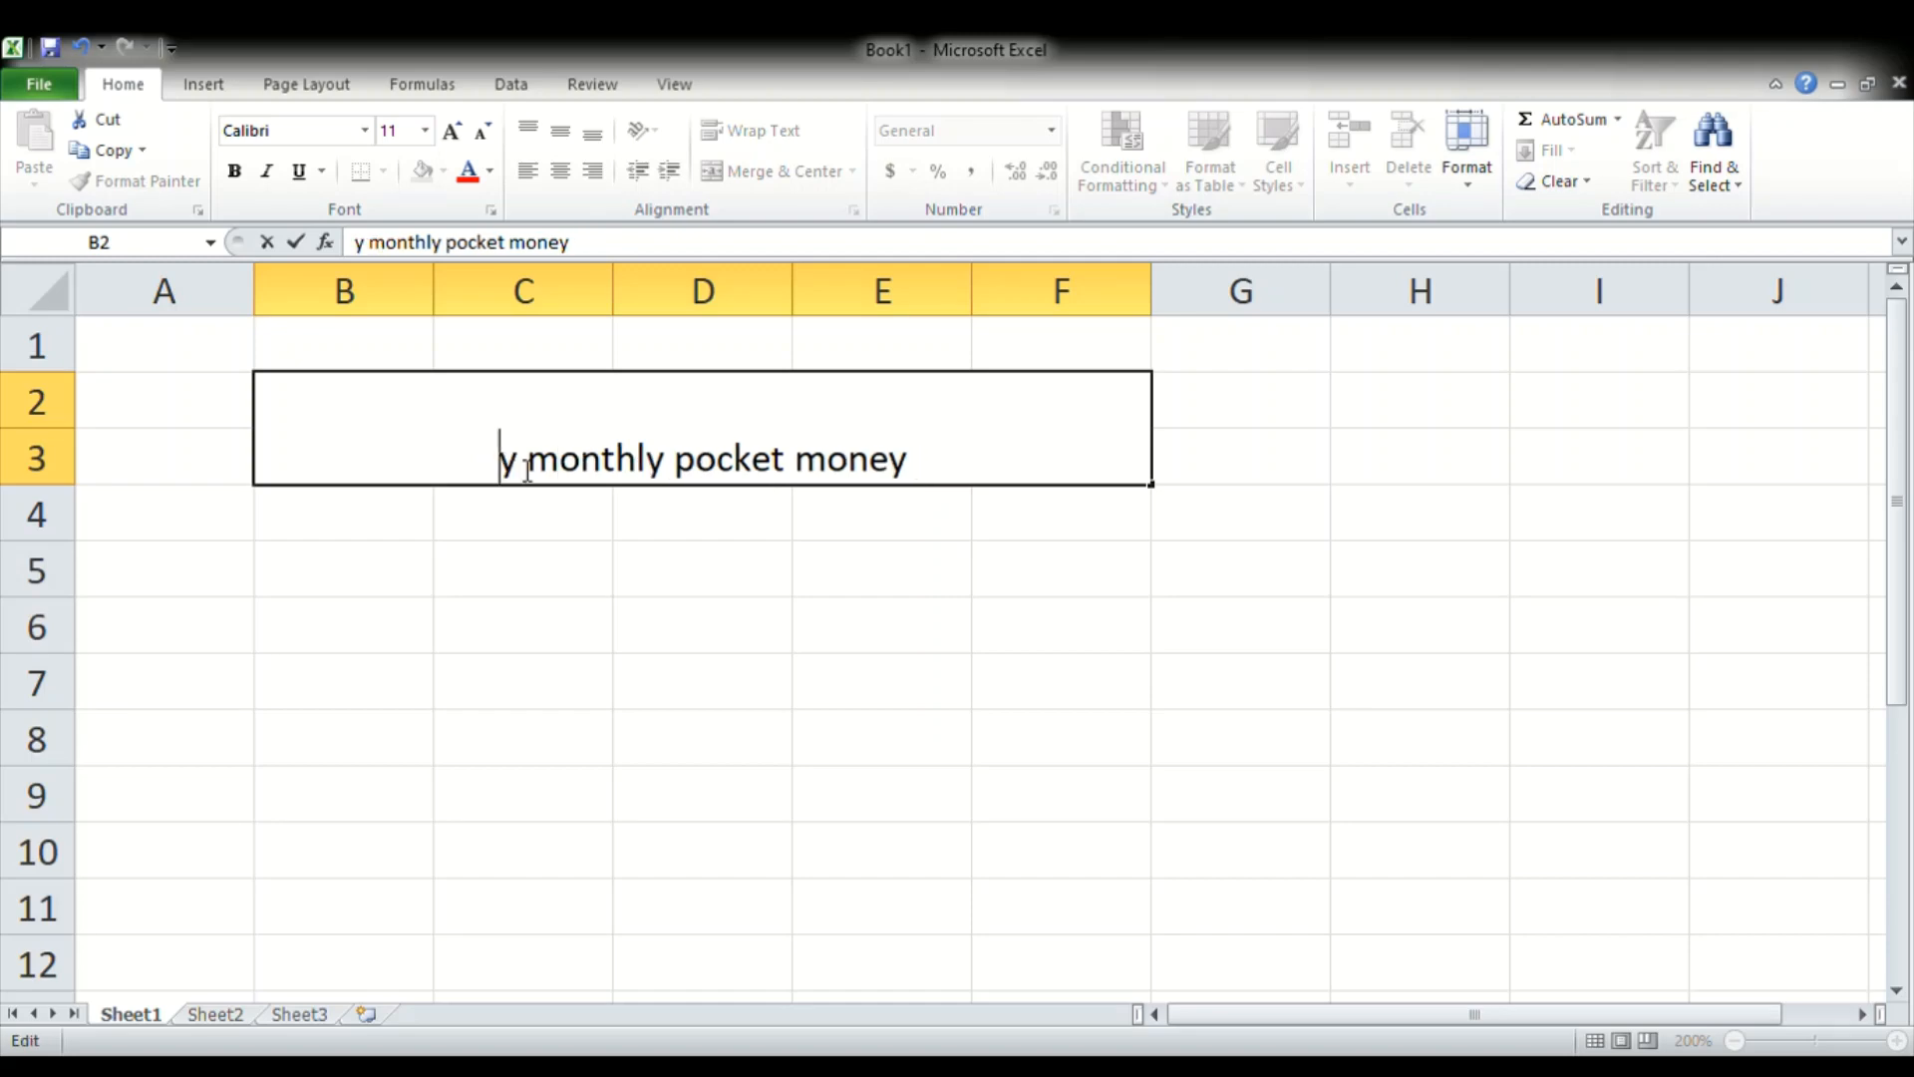
text(M)
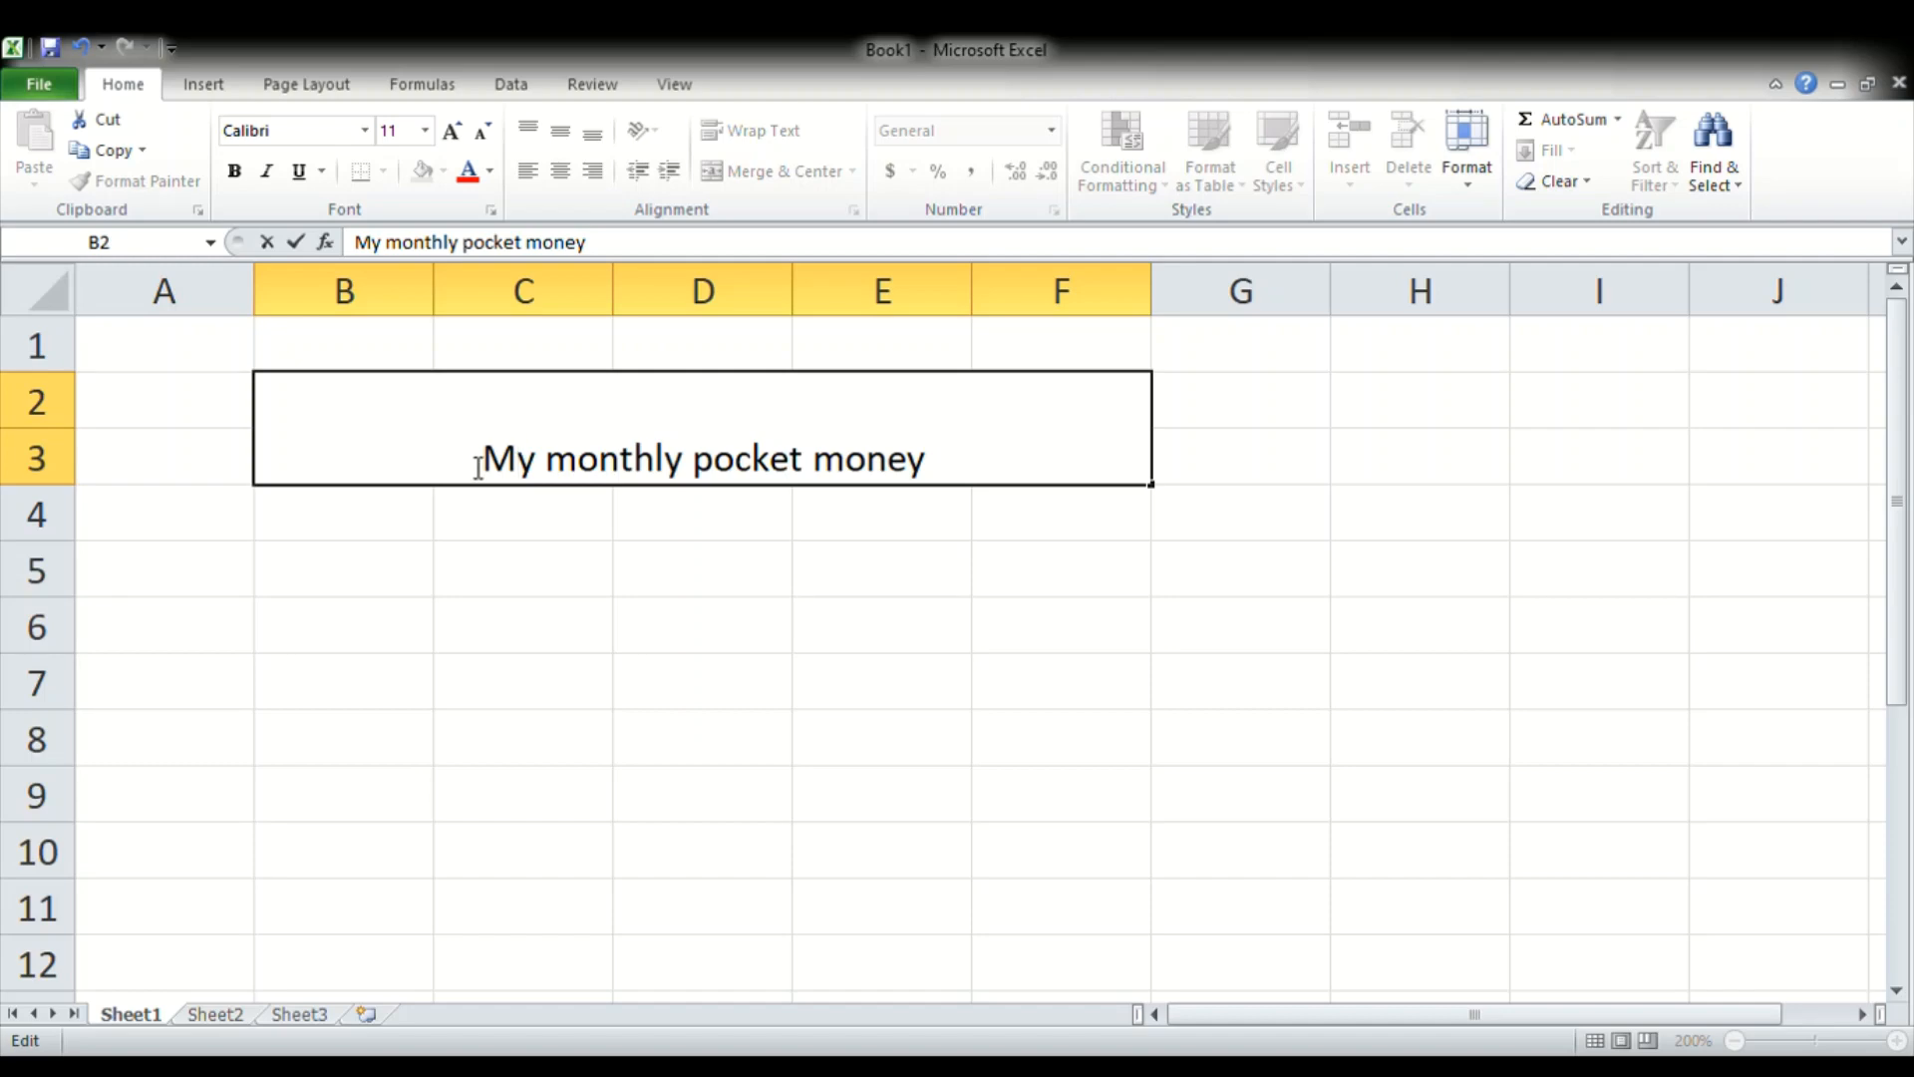
click(437, 423)
click(487, 652)
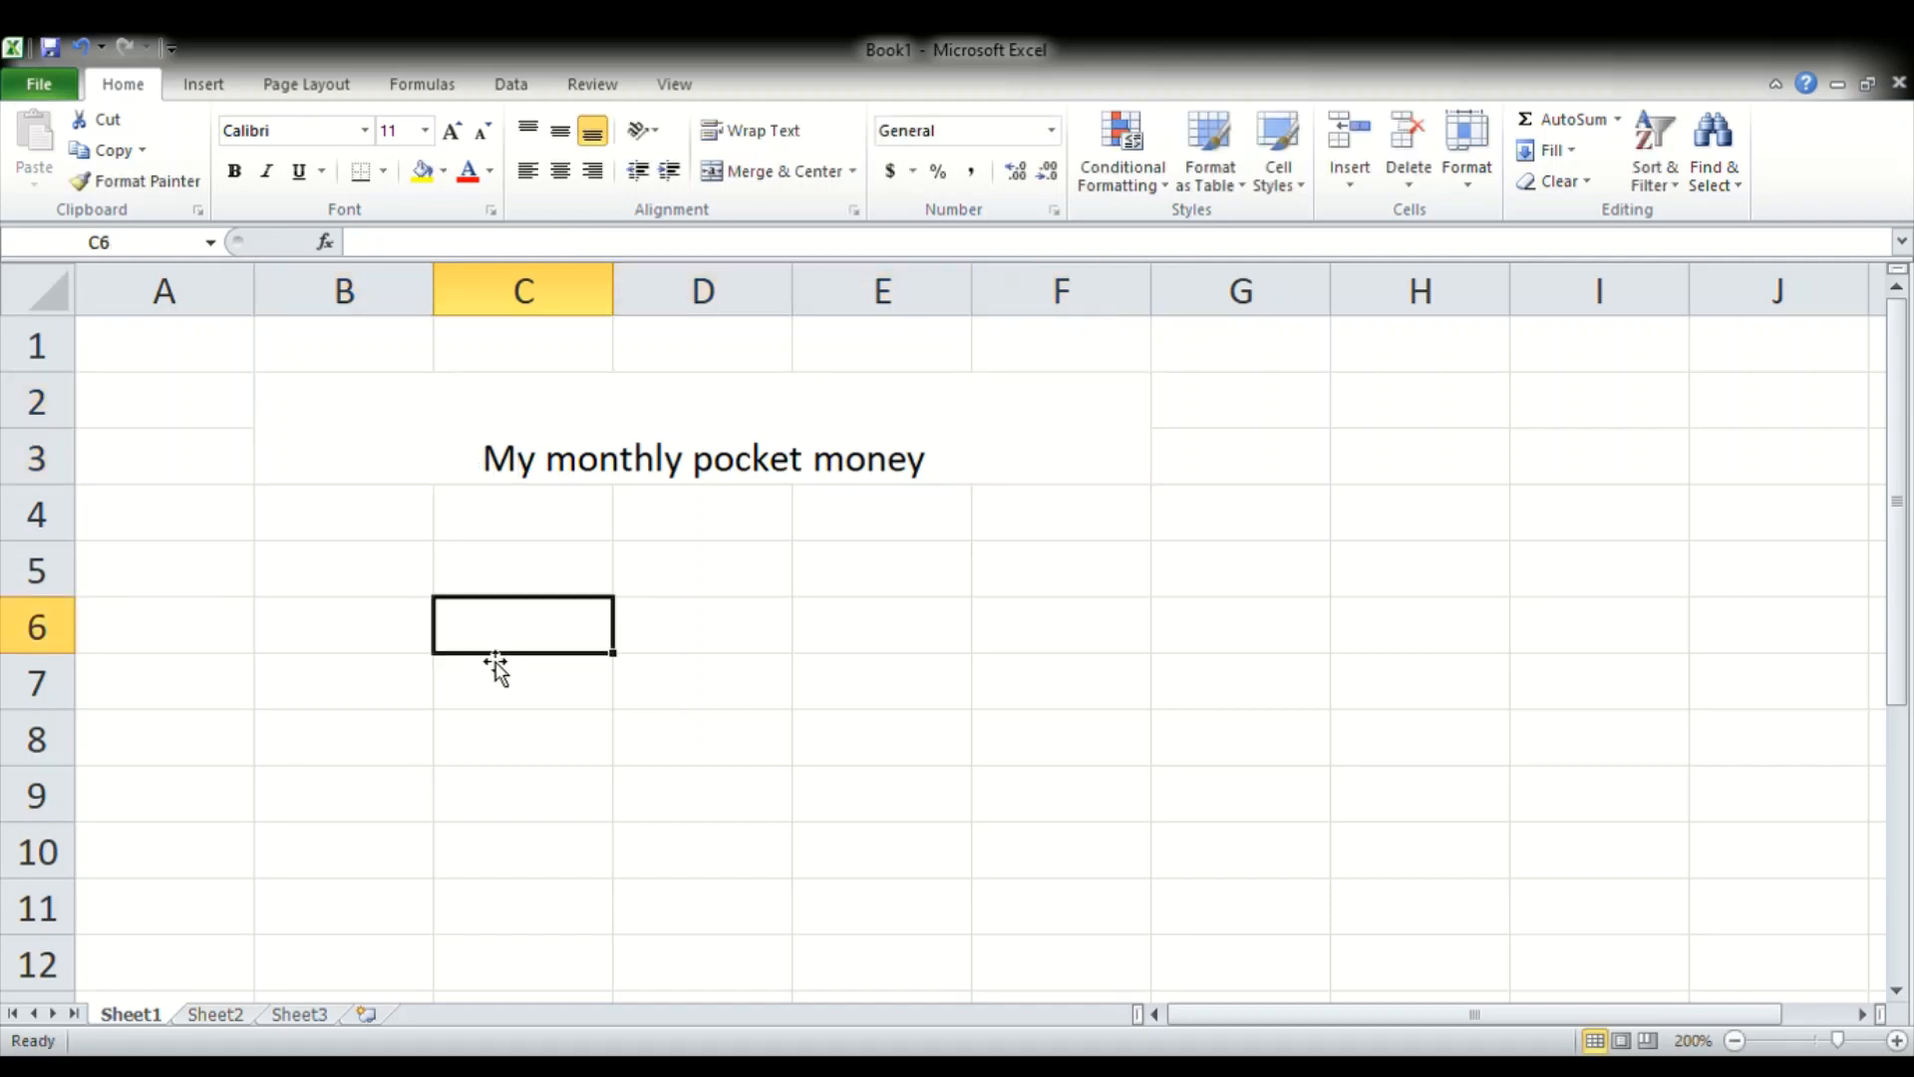
- Fill the merged title cell with yellow and make its text bold at font size 16
click(419, 446)
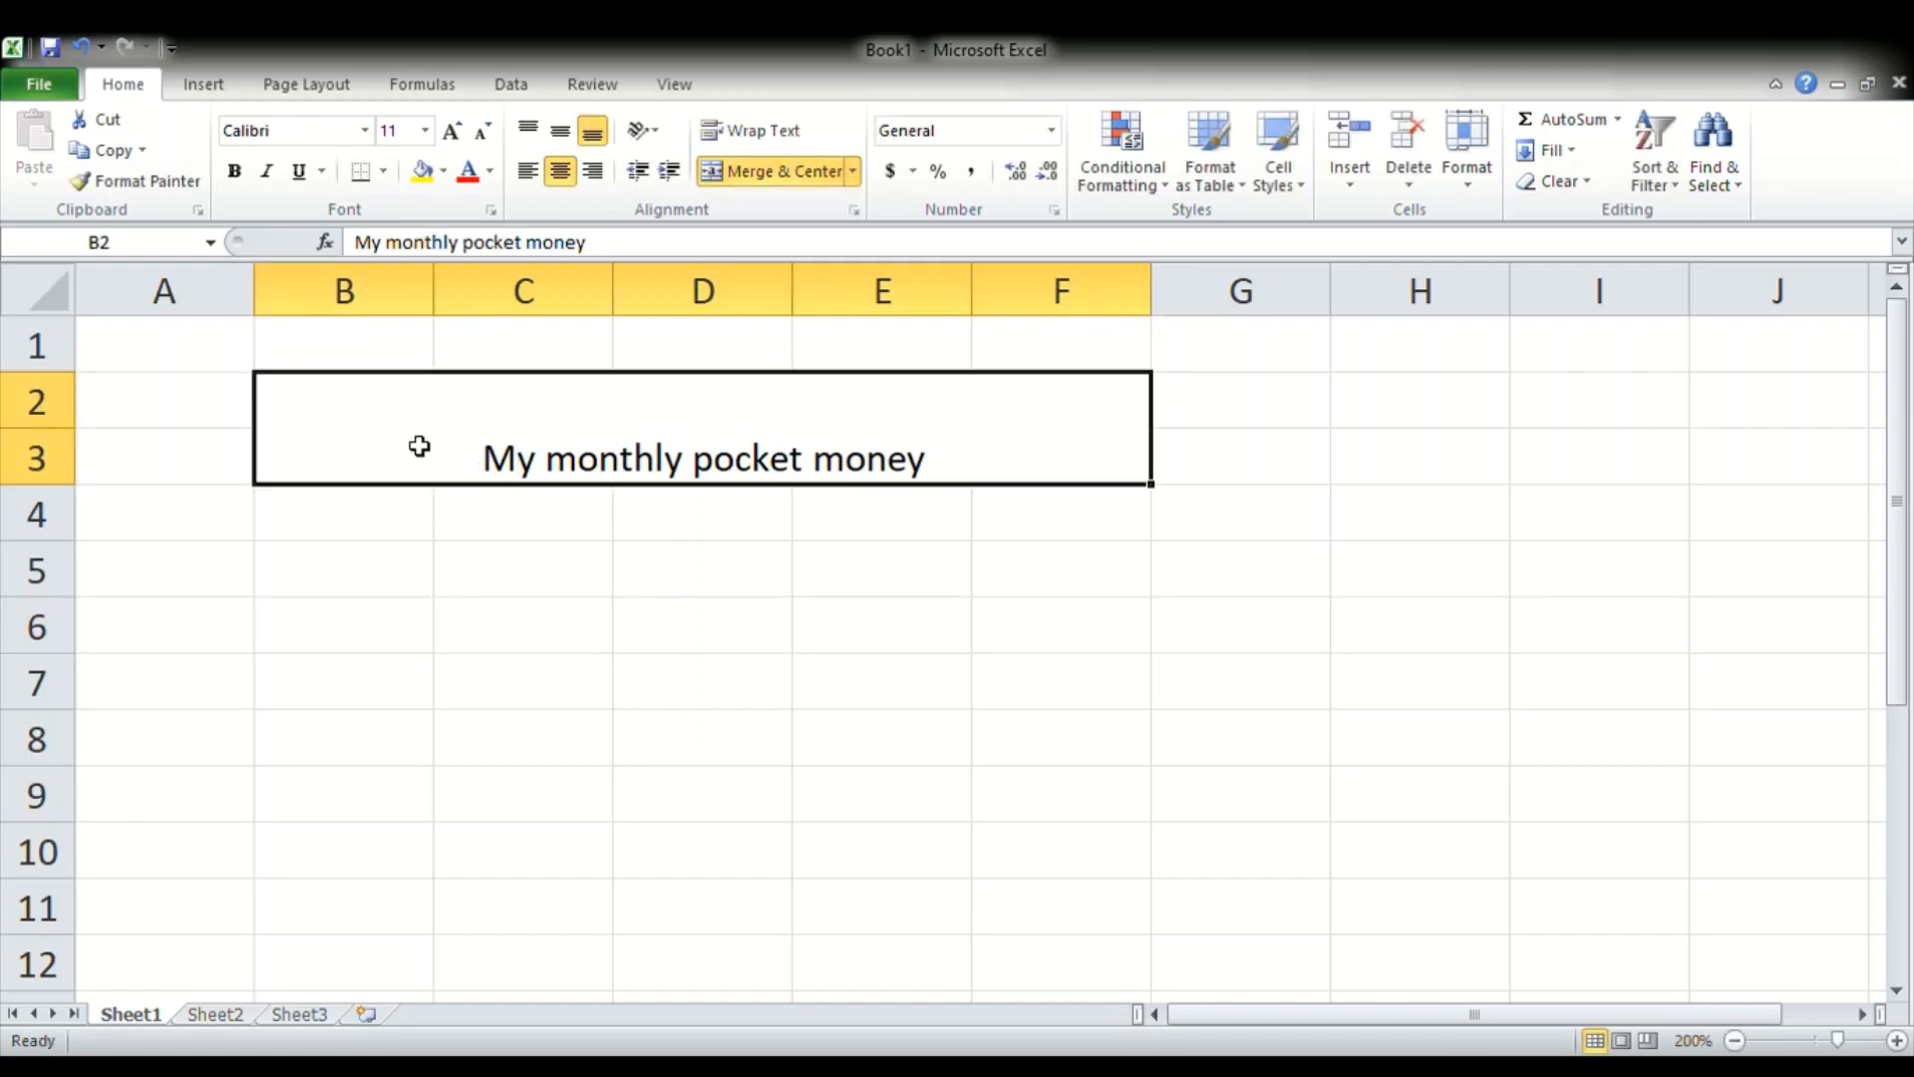
click(419, 181)
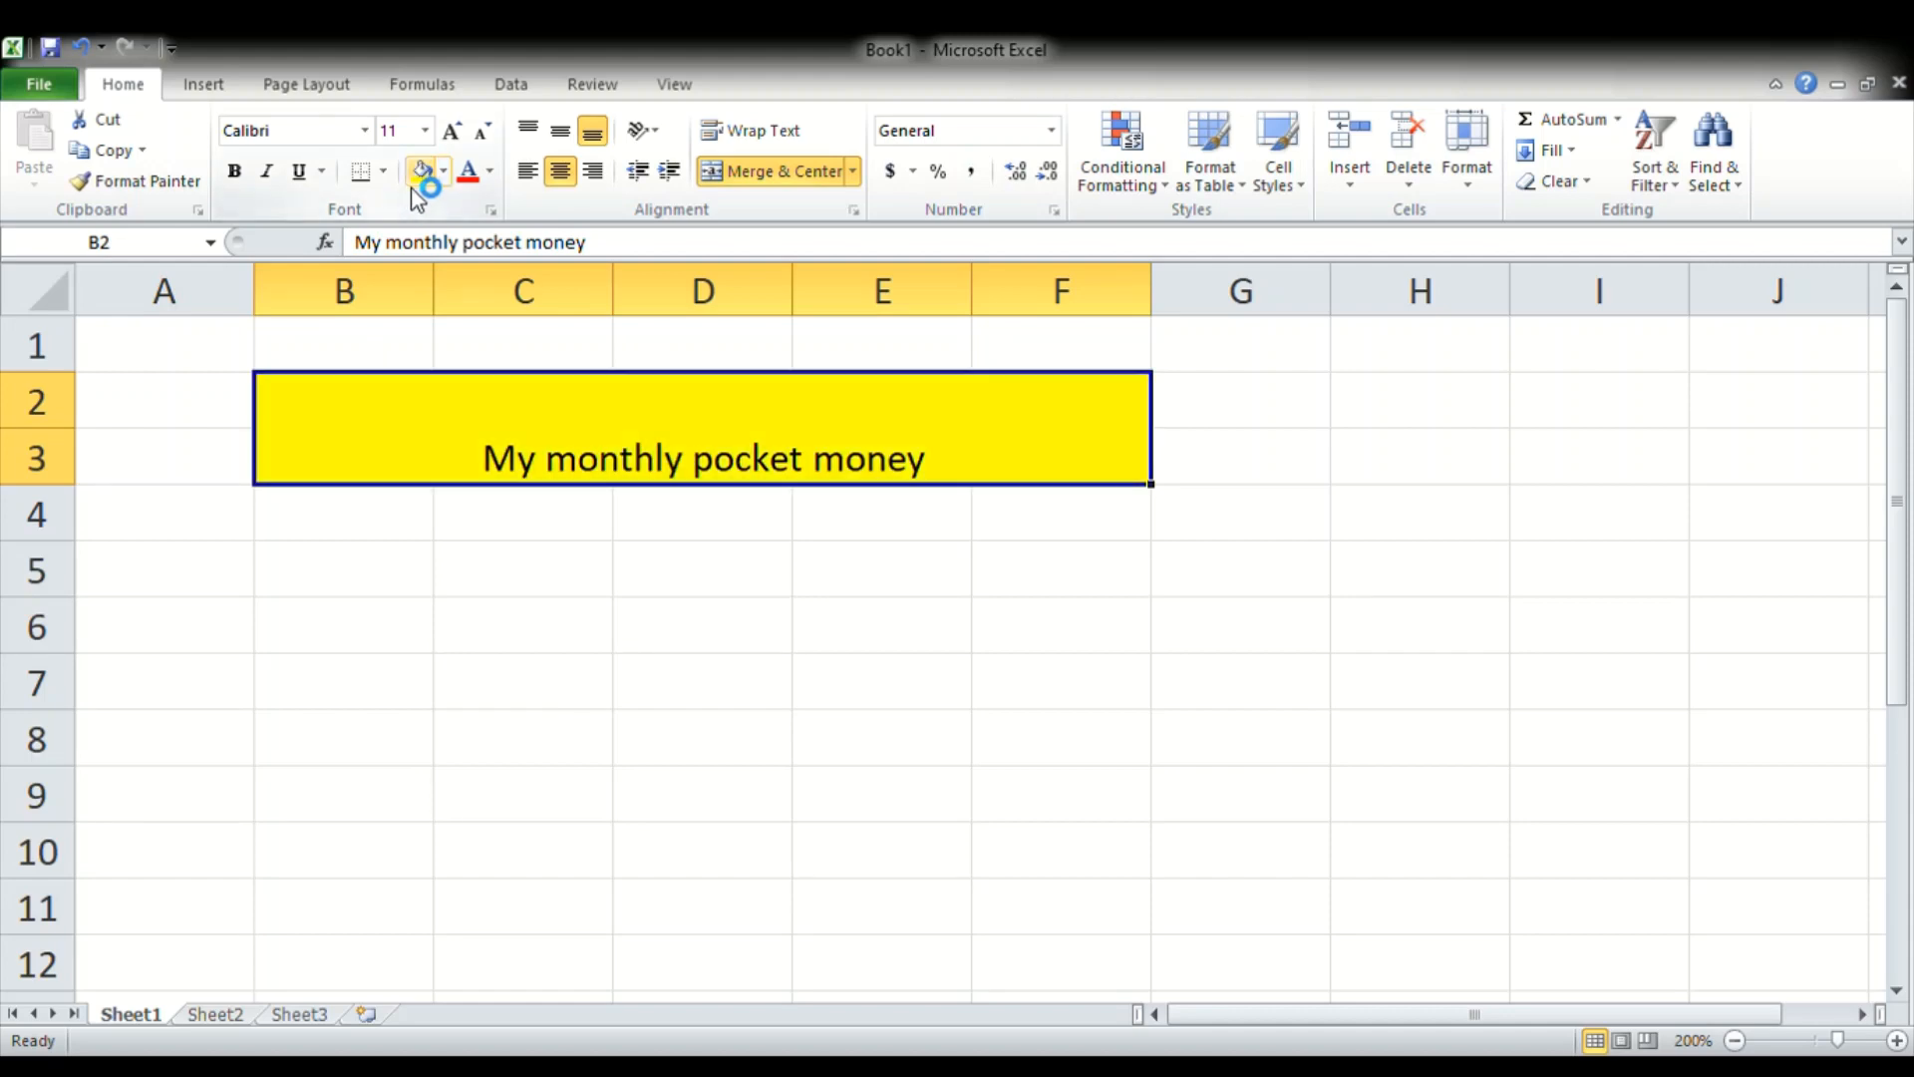
double_click(495, 478)
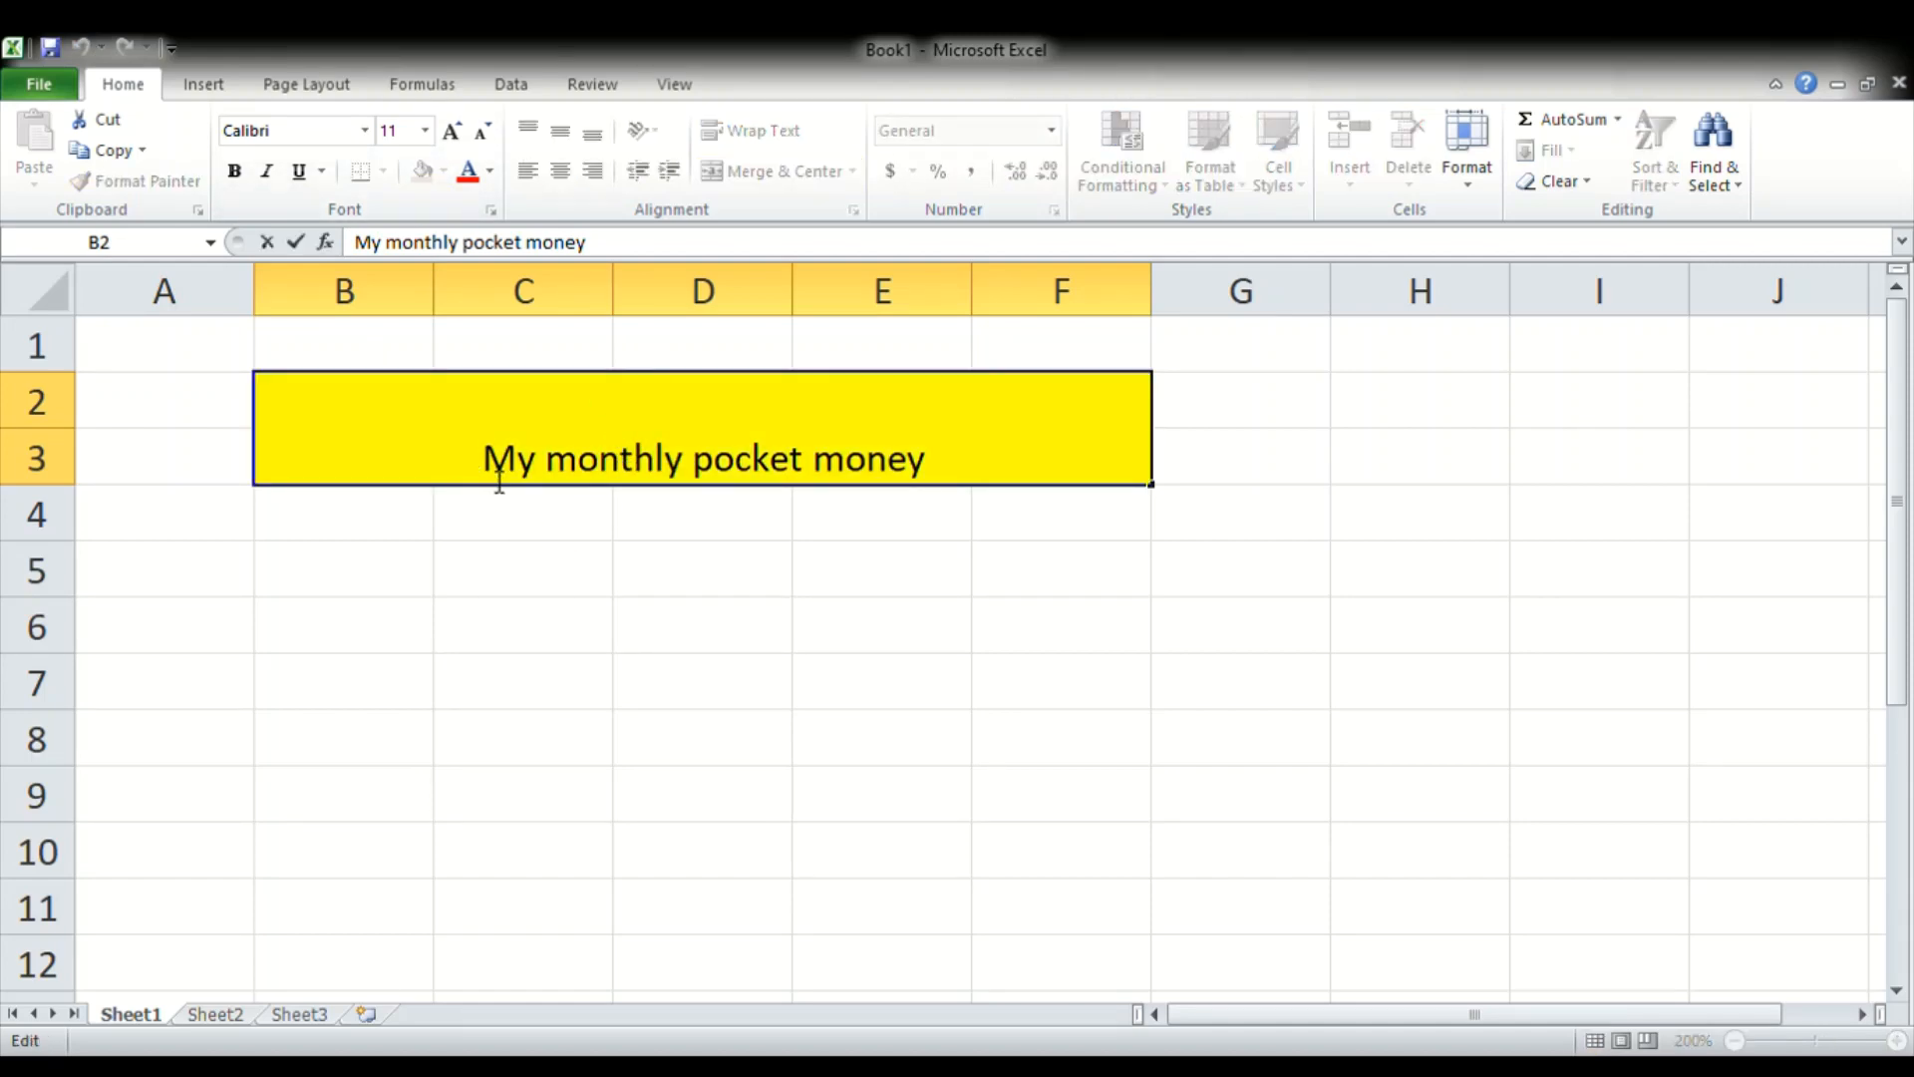
drag(495, 479, 918, 501)
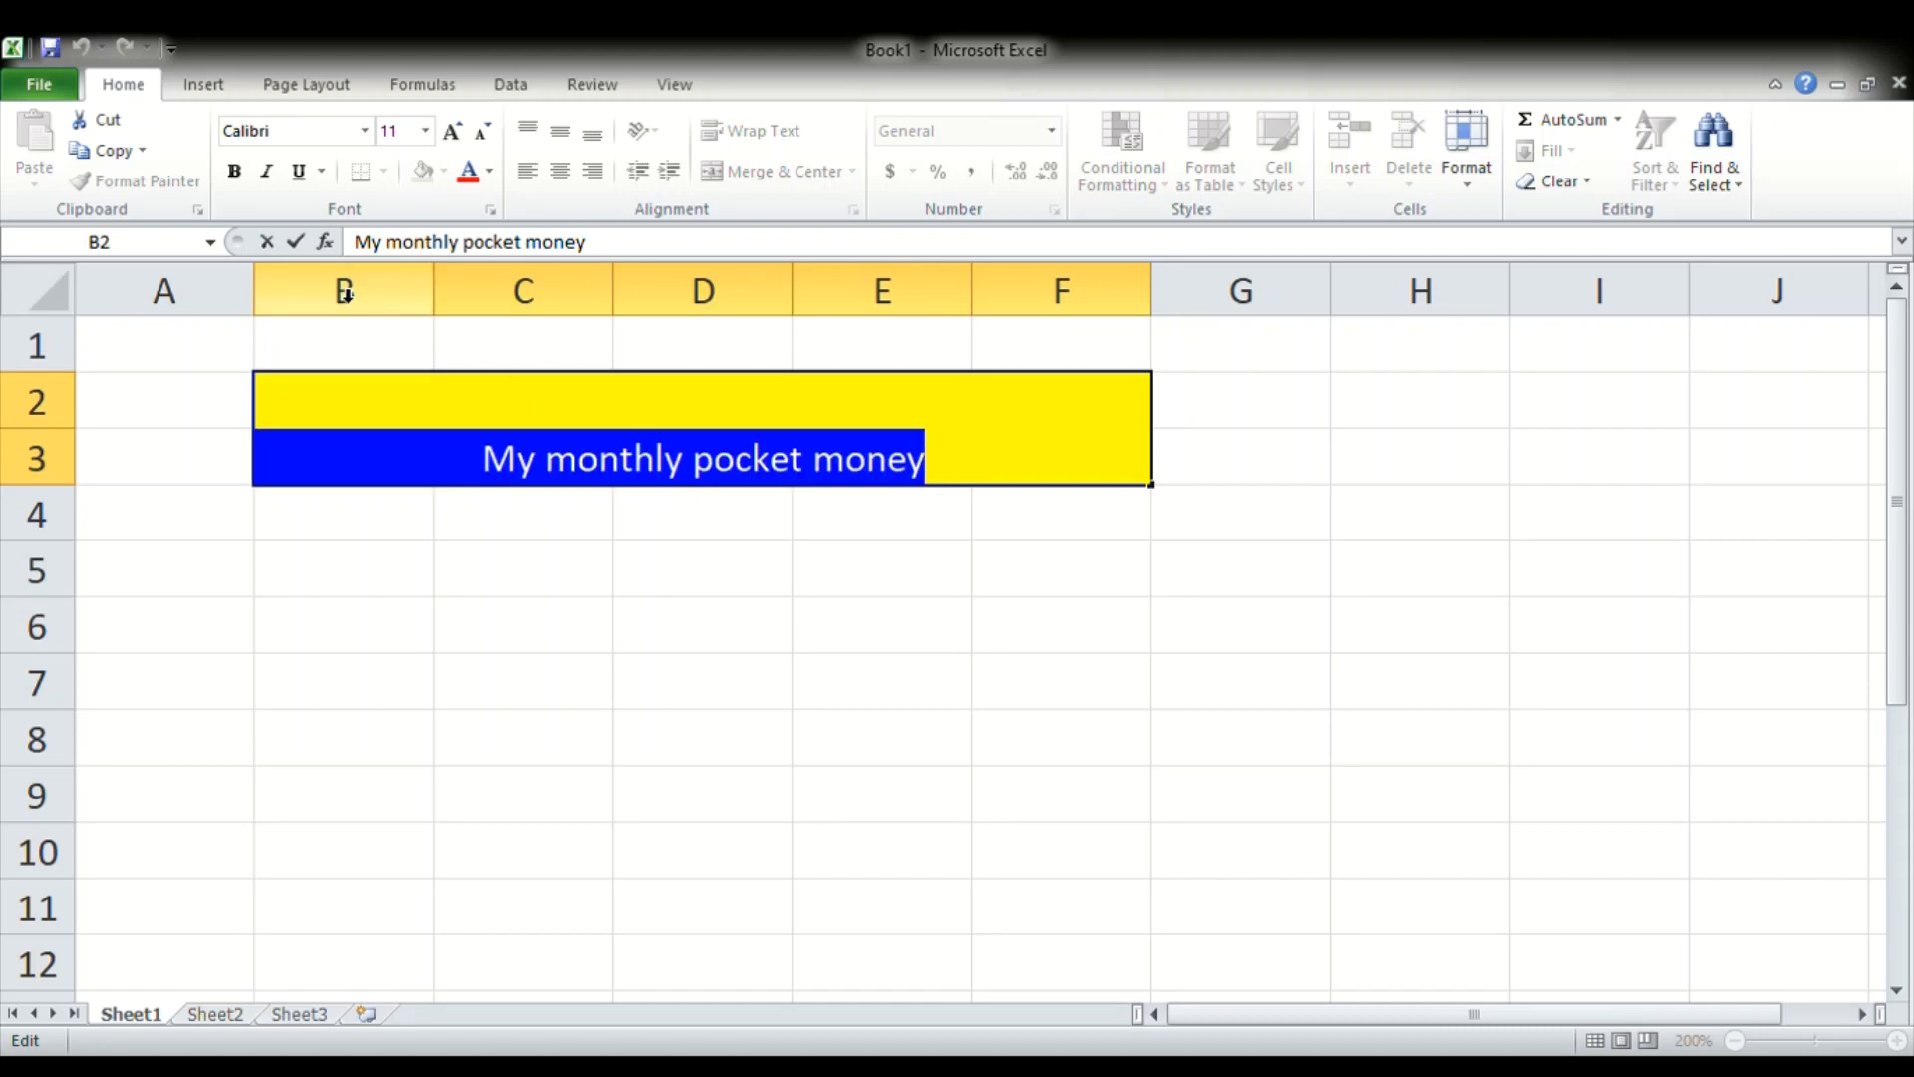
click(235, 171)
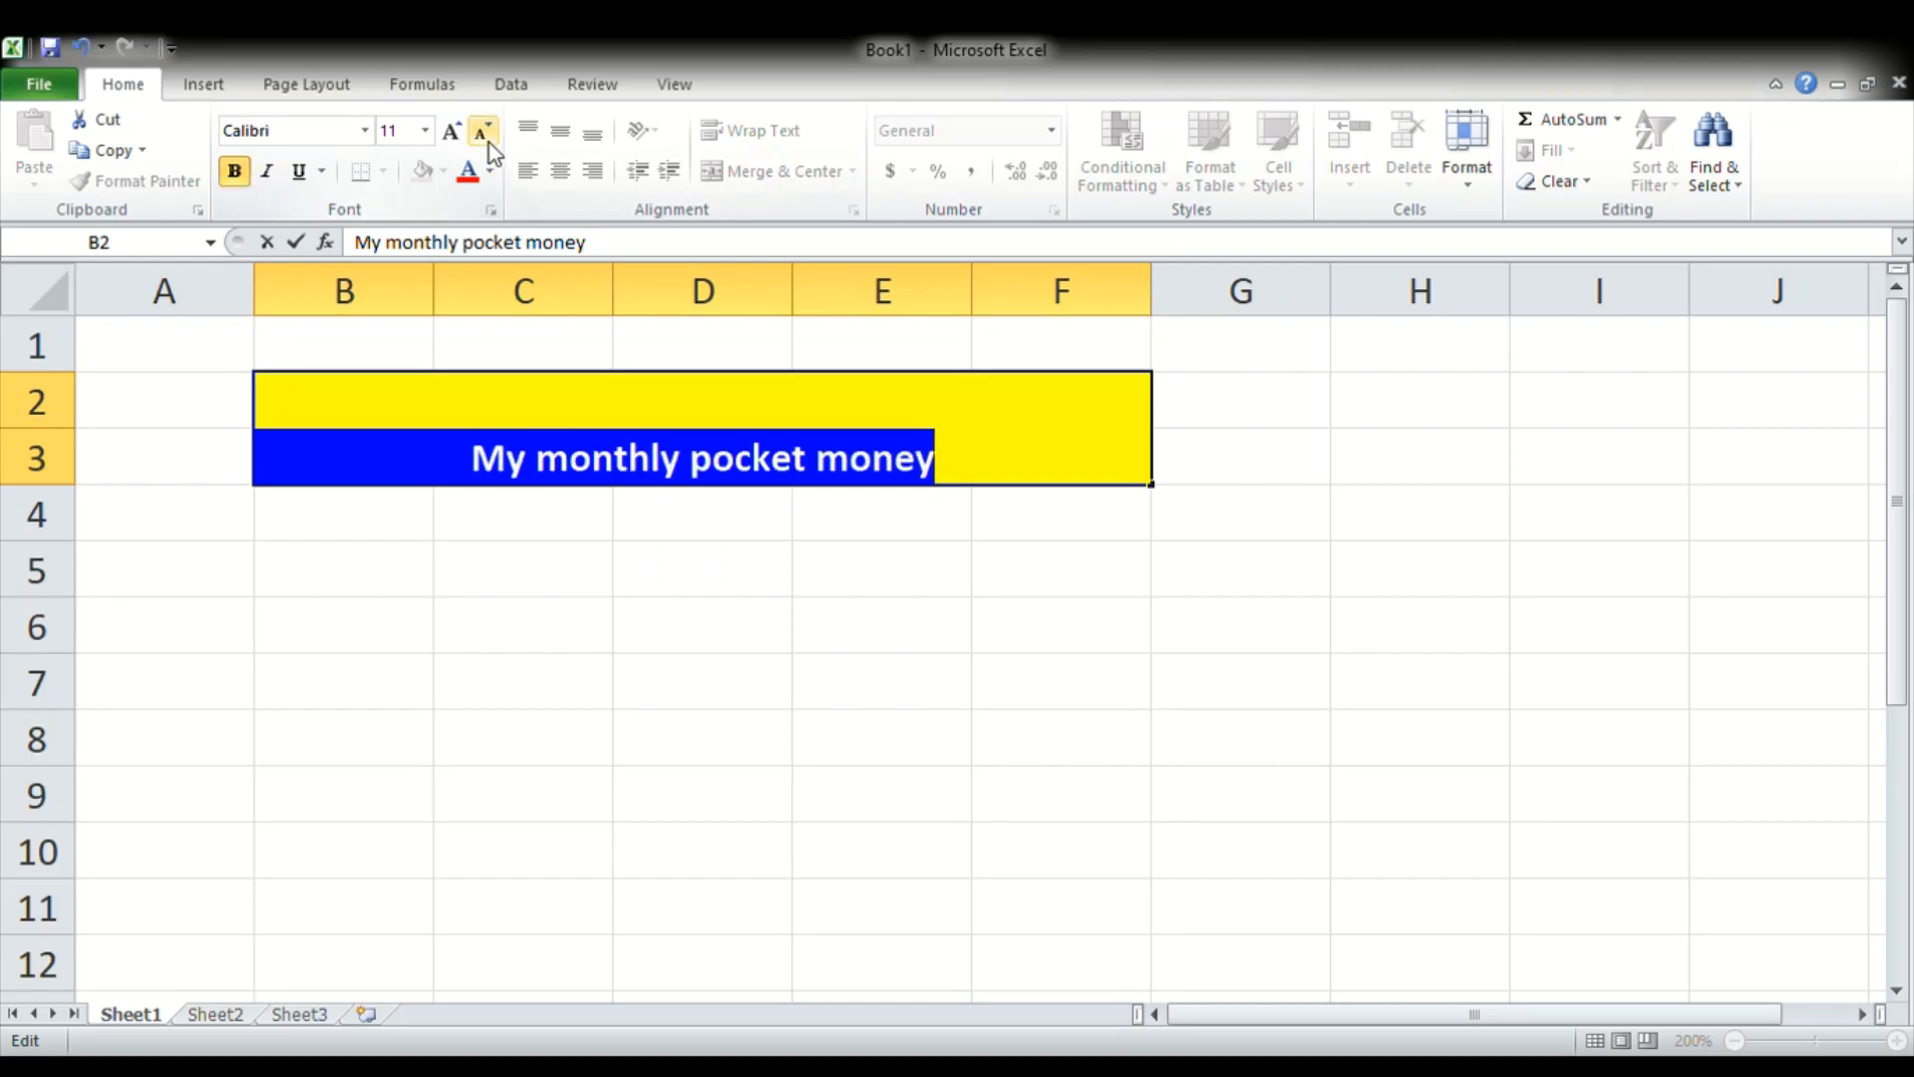
click(455, 131)
click(455, 130)
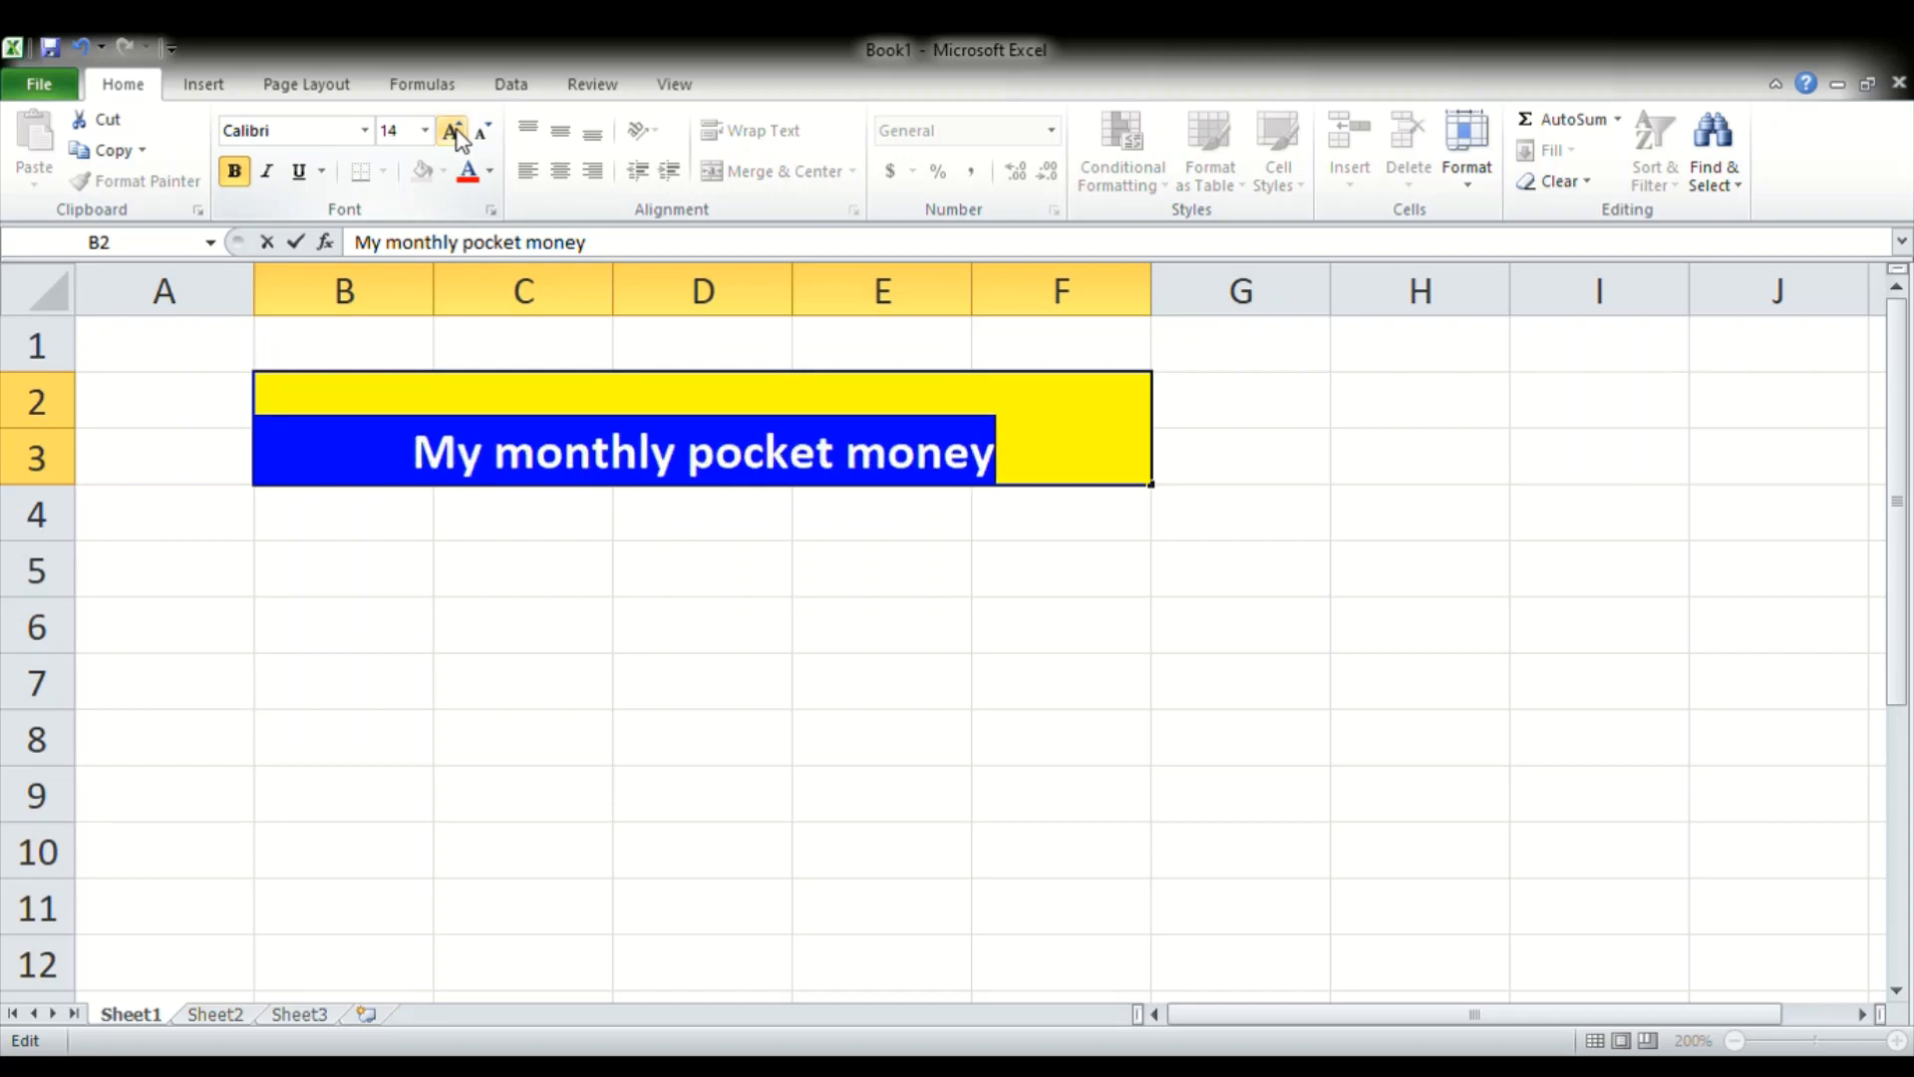
click(455, 130)
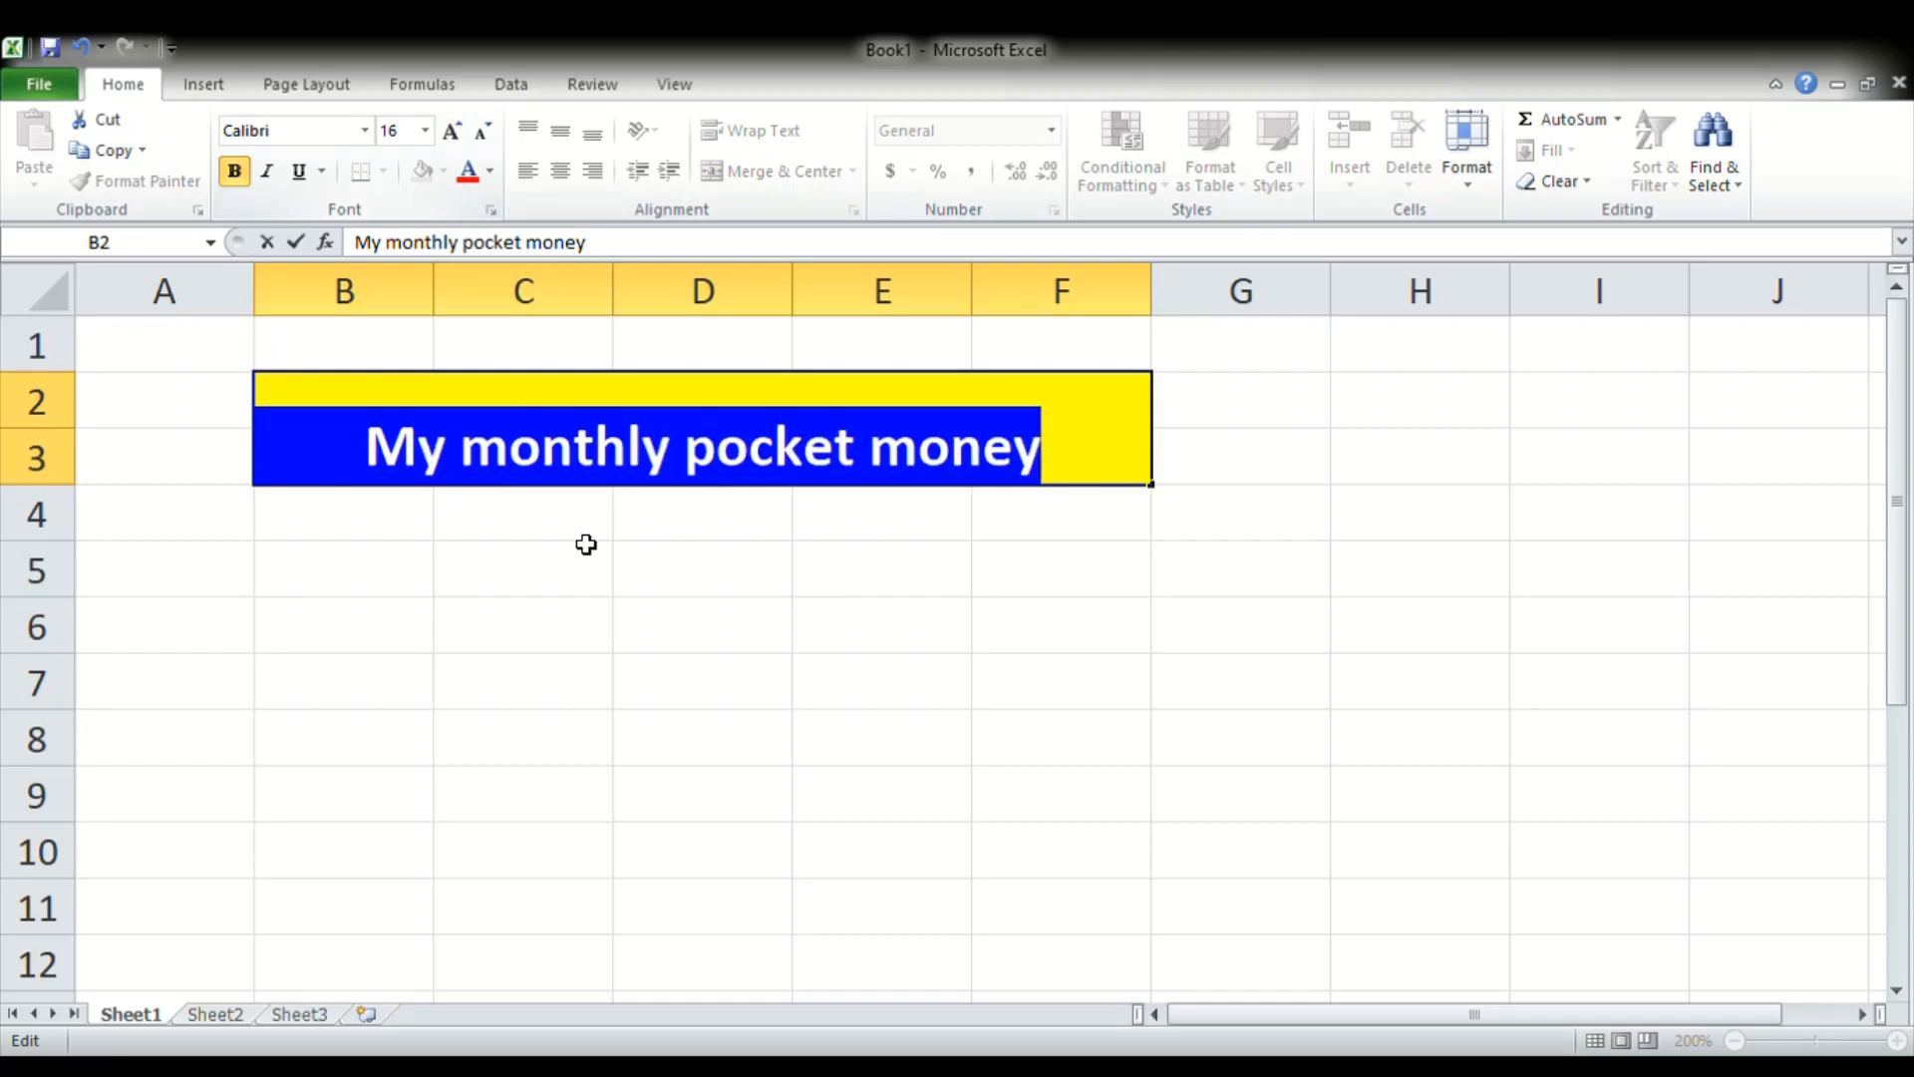
click(568, 586)
- Enter the column heading "S.no" in cell B5
click(370, 581)
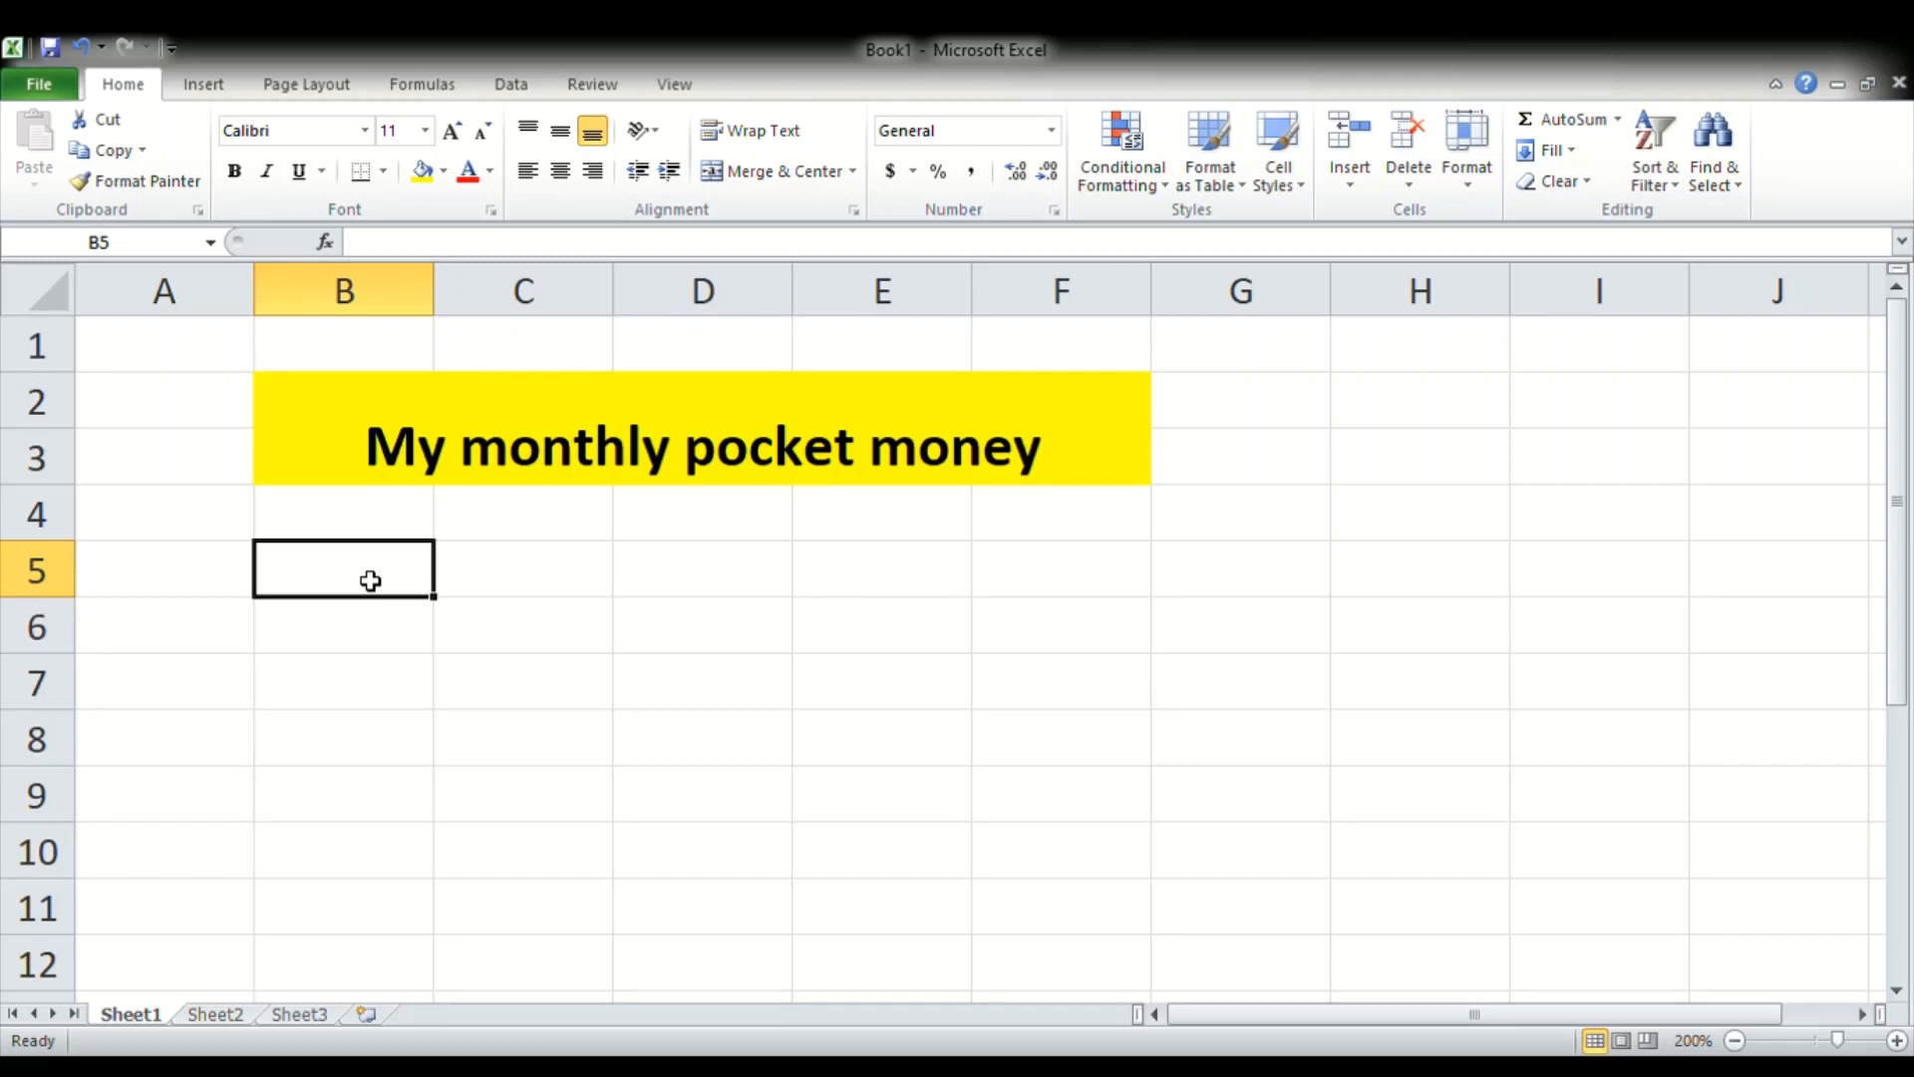
text(S.n)
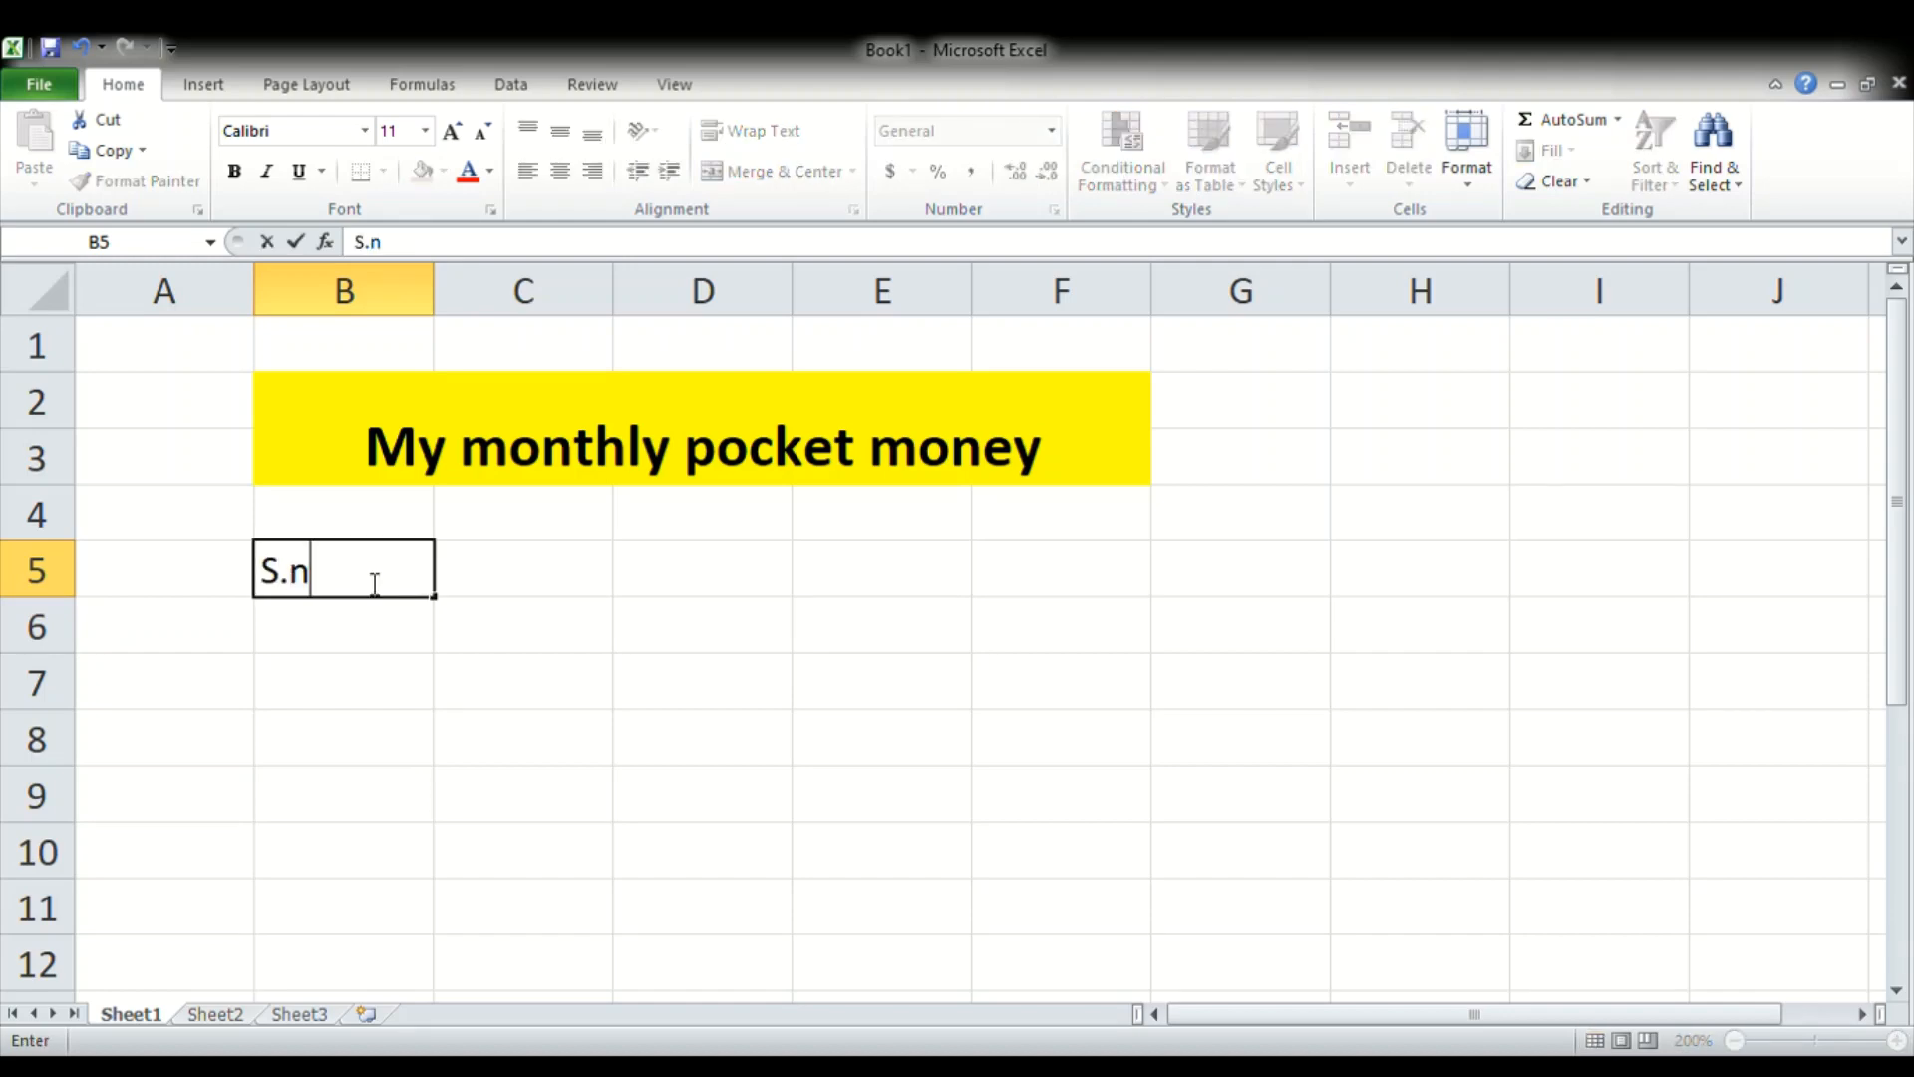
text(o)
key(Tab)
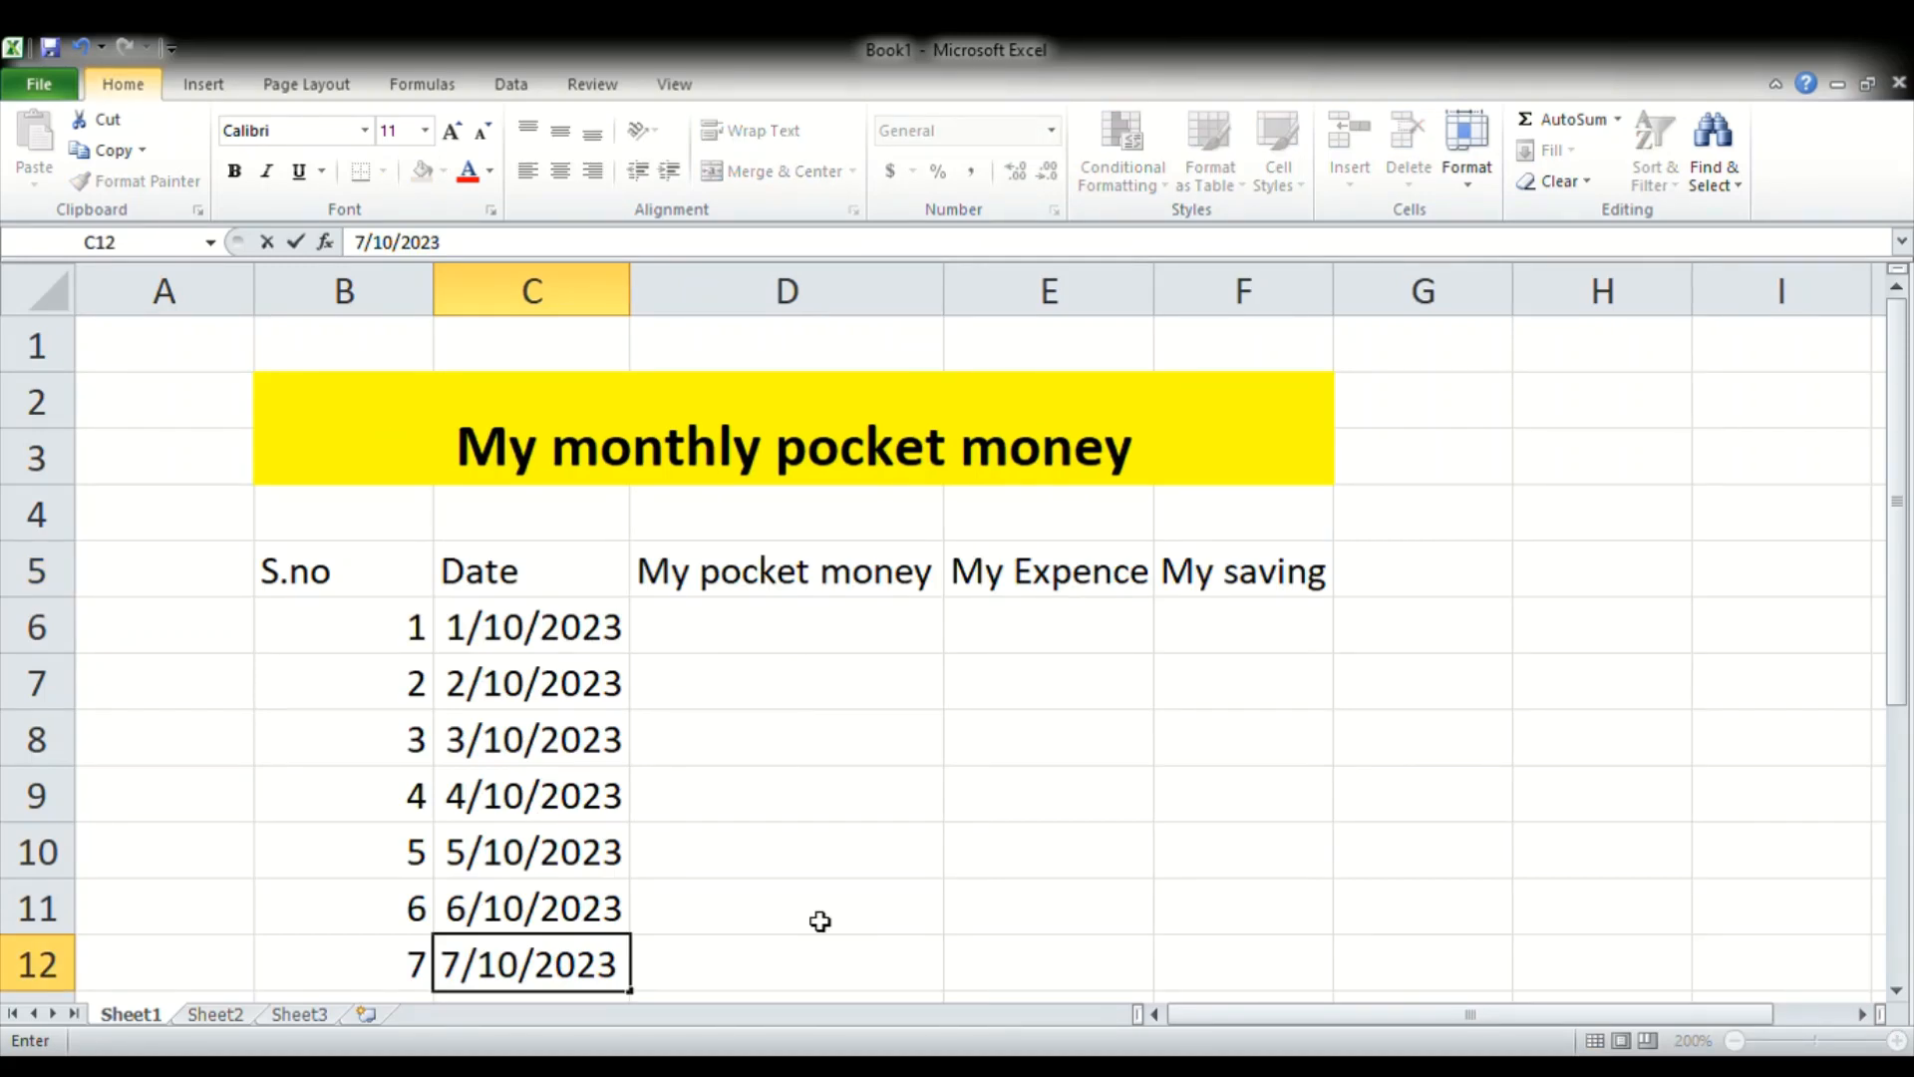
- Center the serial numbers 1 to 7 horizontally in cells B6:B12
click(590, 798)
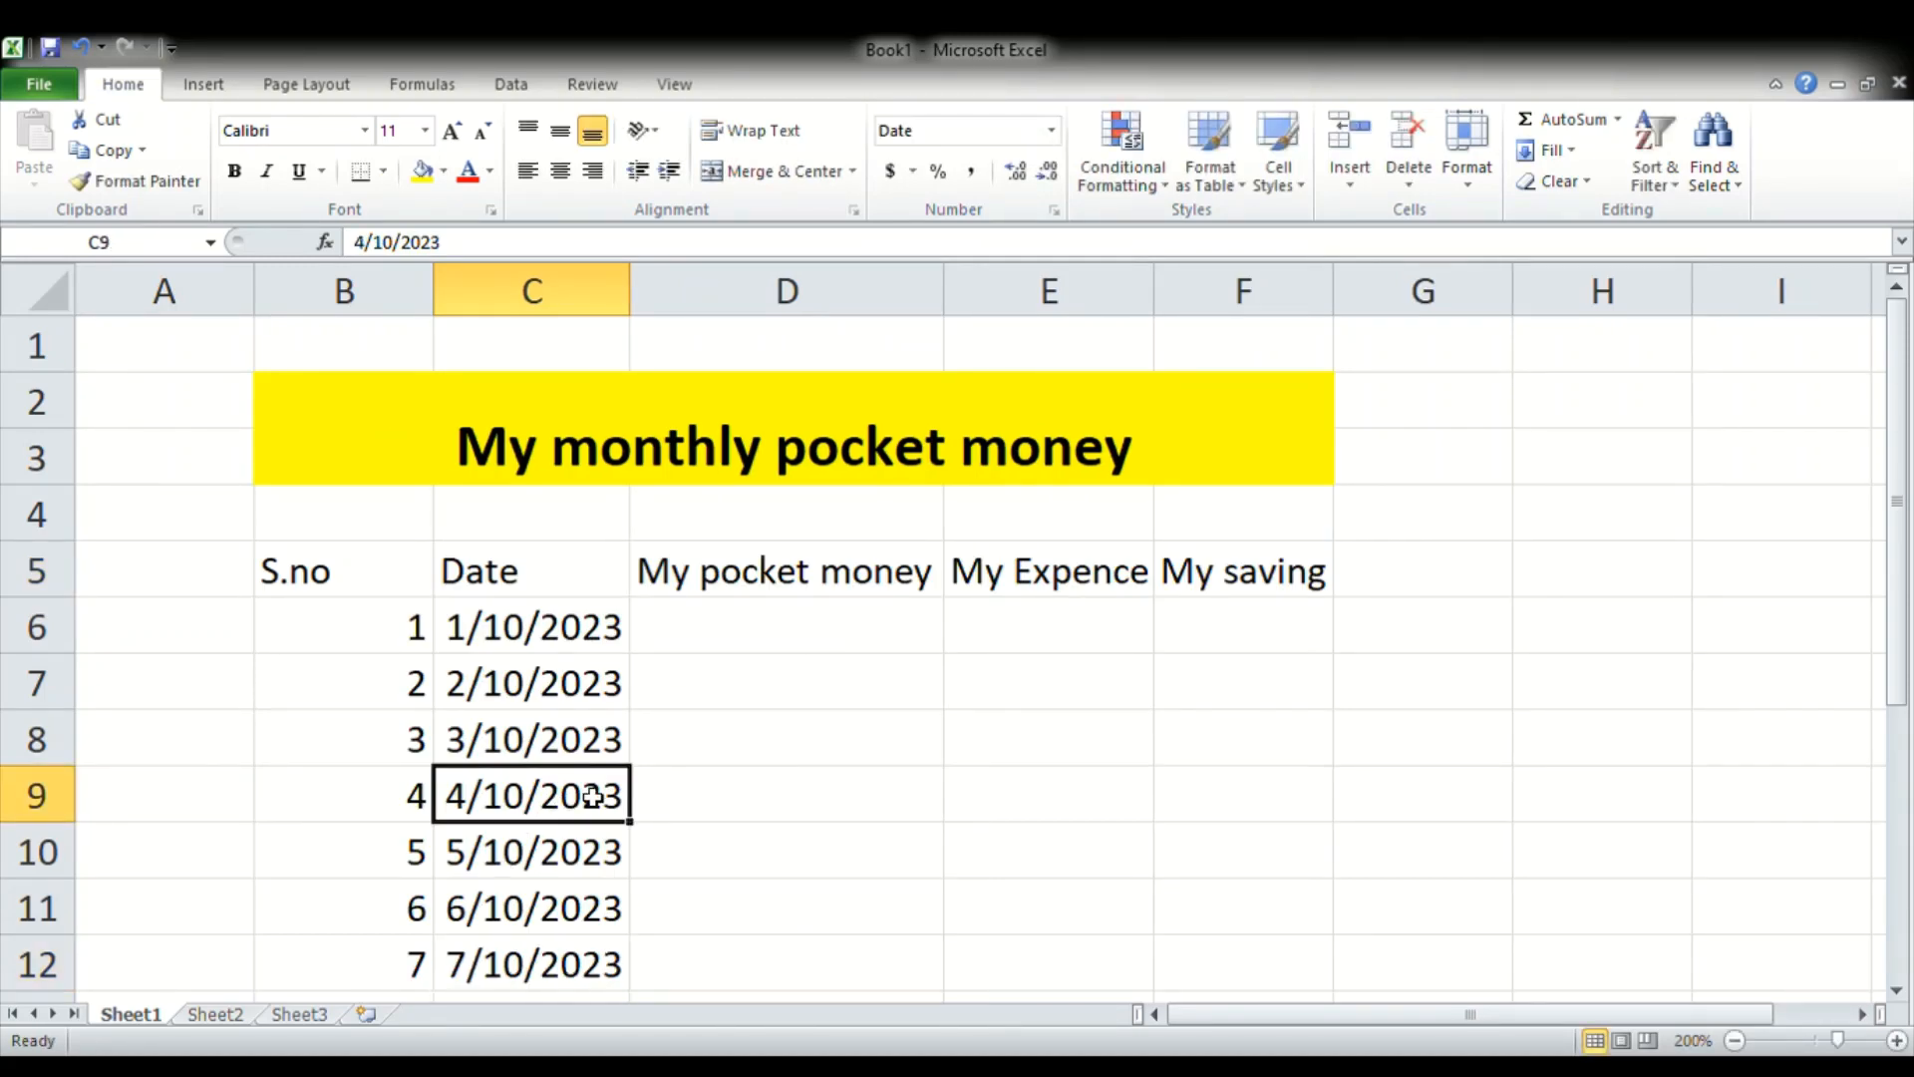
click(566, 704)
click(352, 620)
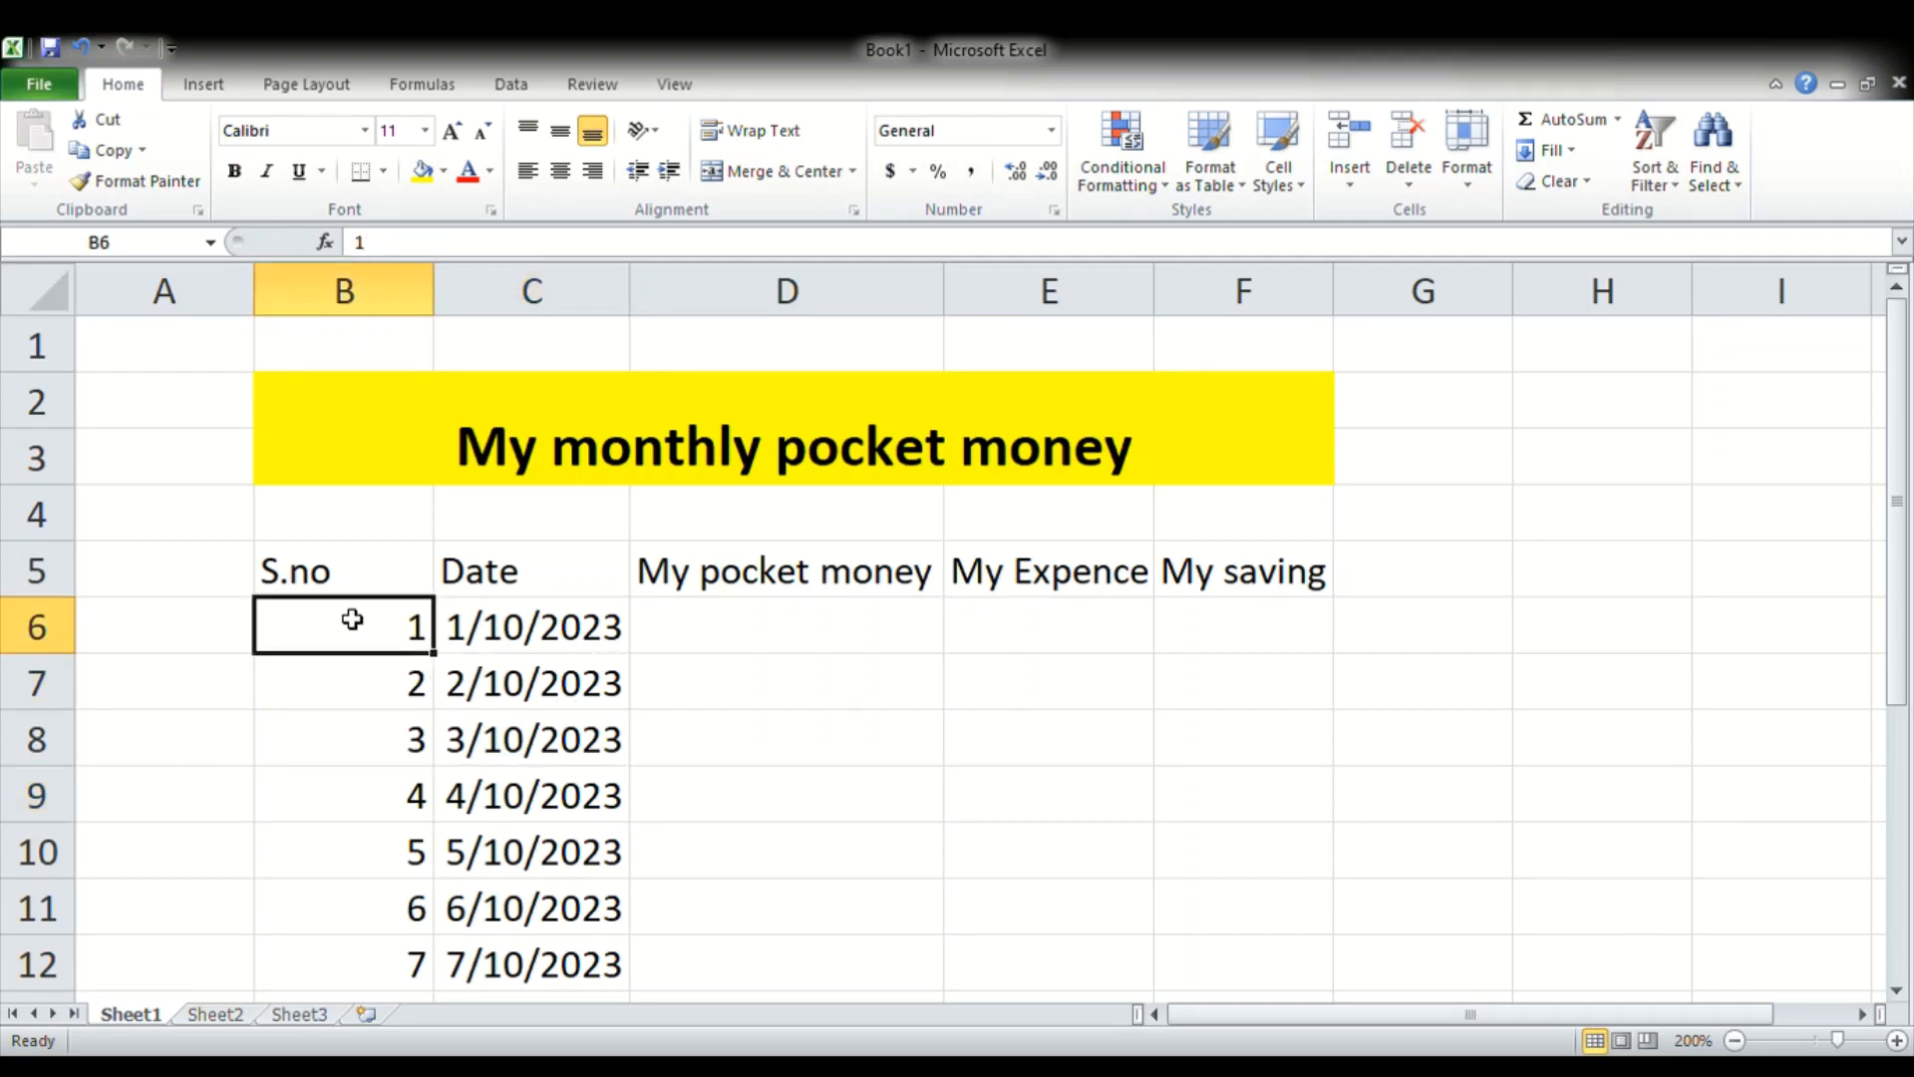
mouse_move(352, 620)
mouse_down()
mouse_move(398, 854)
mouse_move(394, 961)
mouse_up()
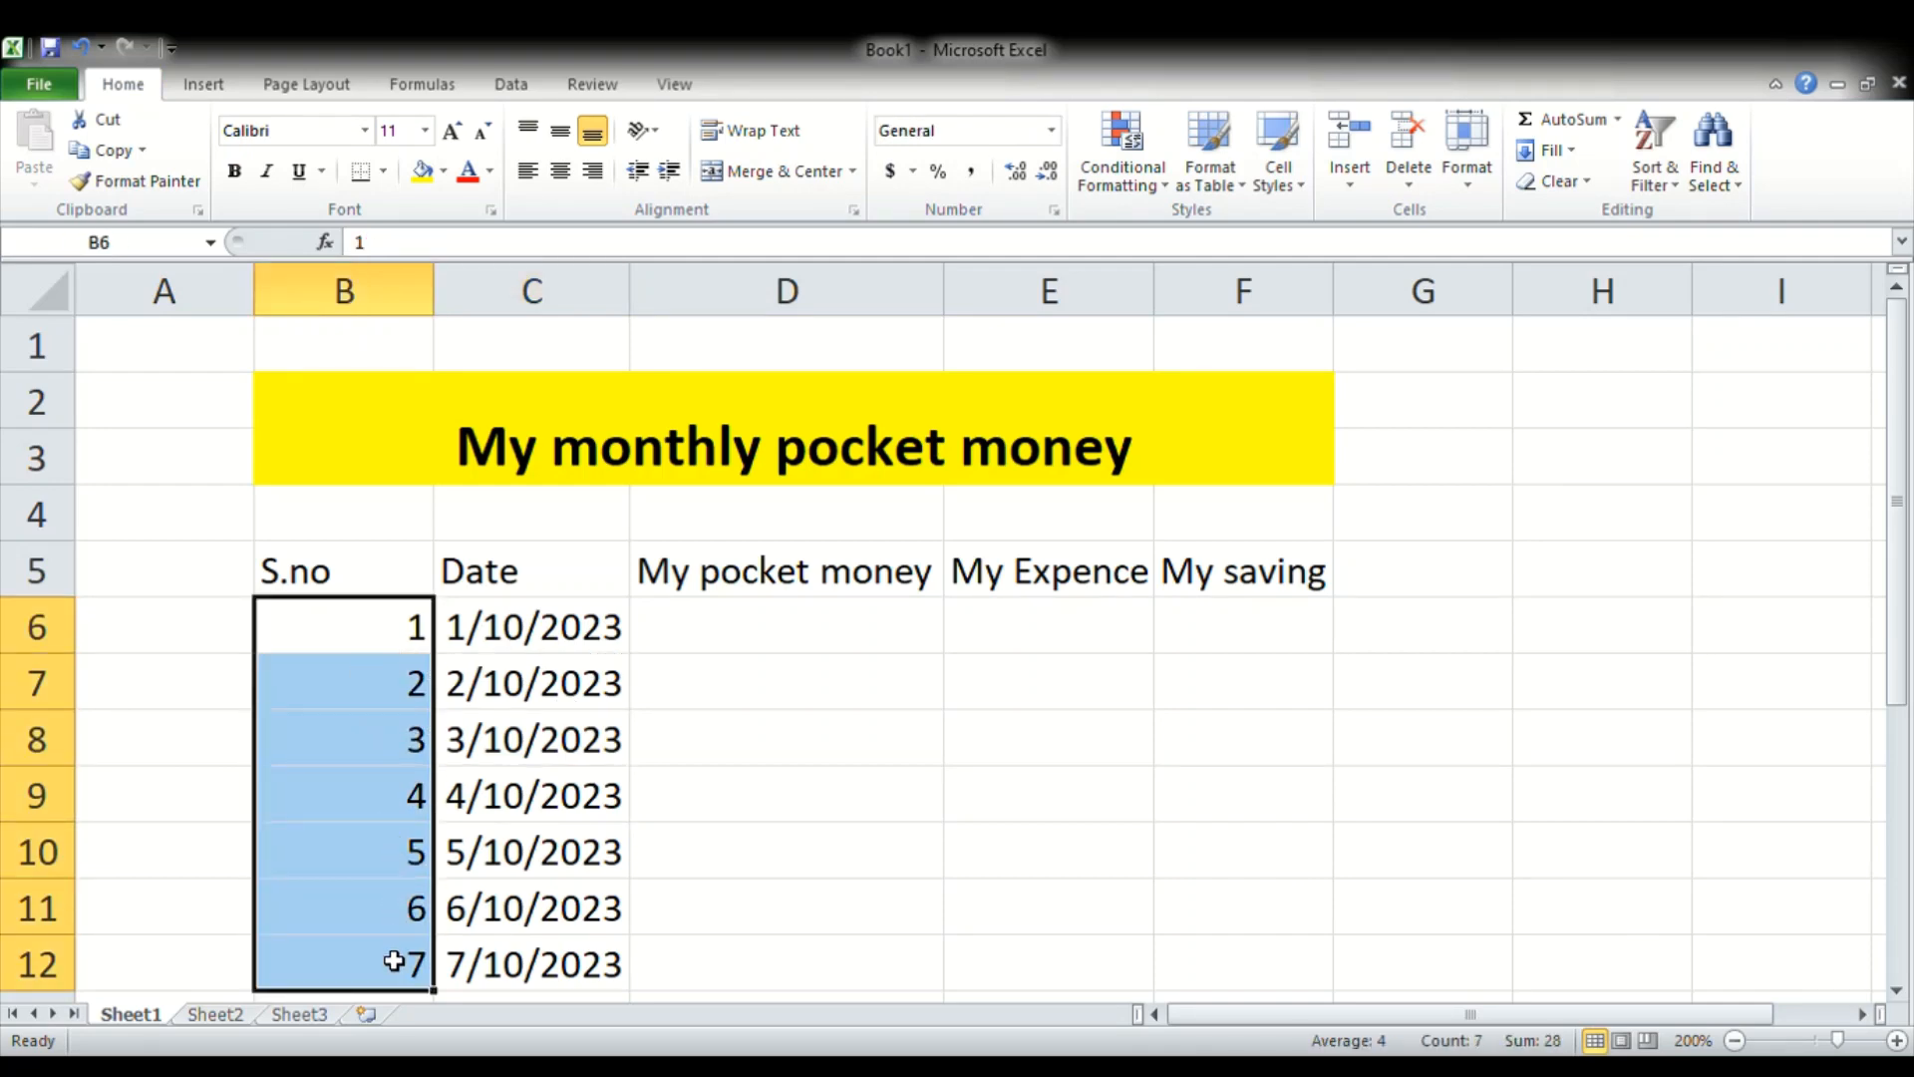
click(566, 171)
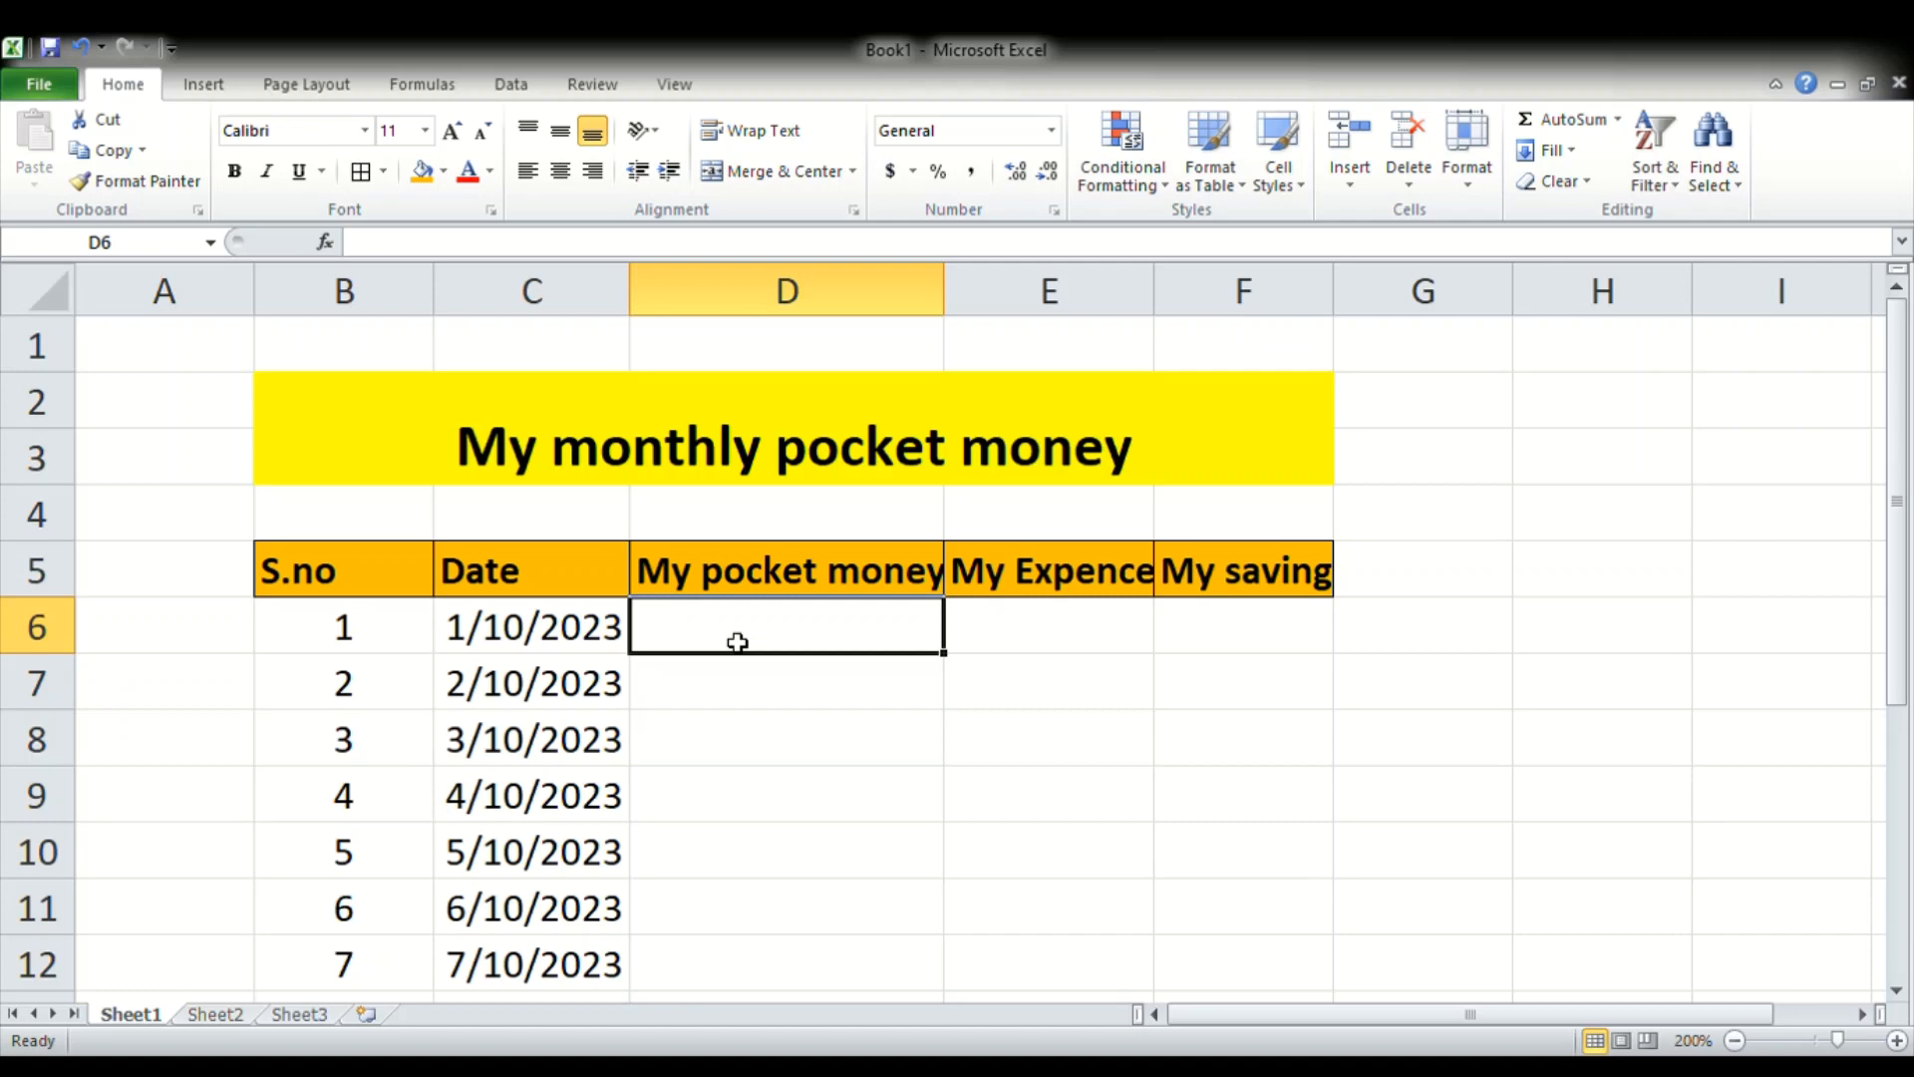
- Enter the pocket money amounts 1500, 2000 and 2000 for the first three dates in cells D6:D8
text(1)
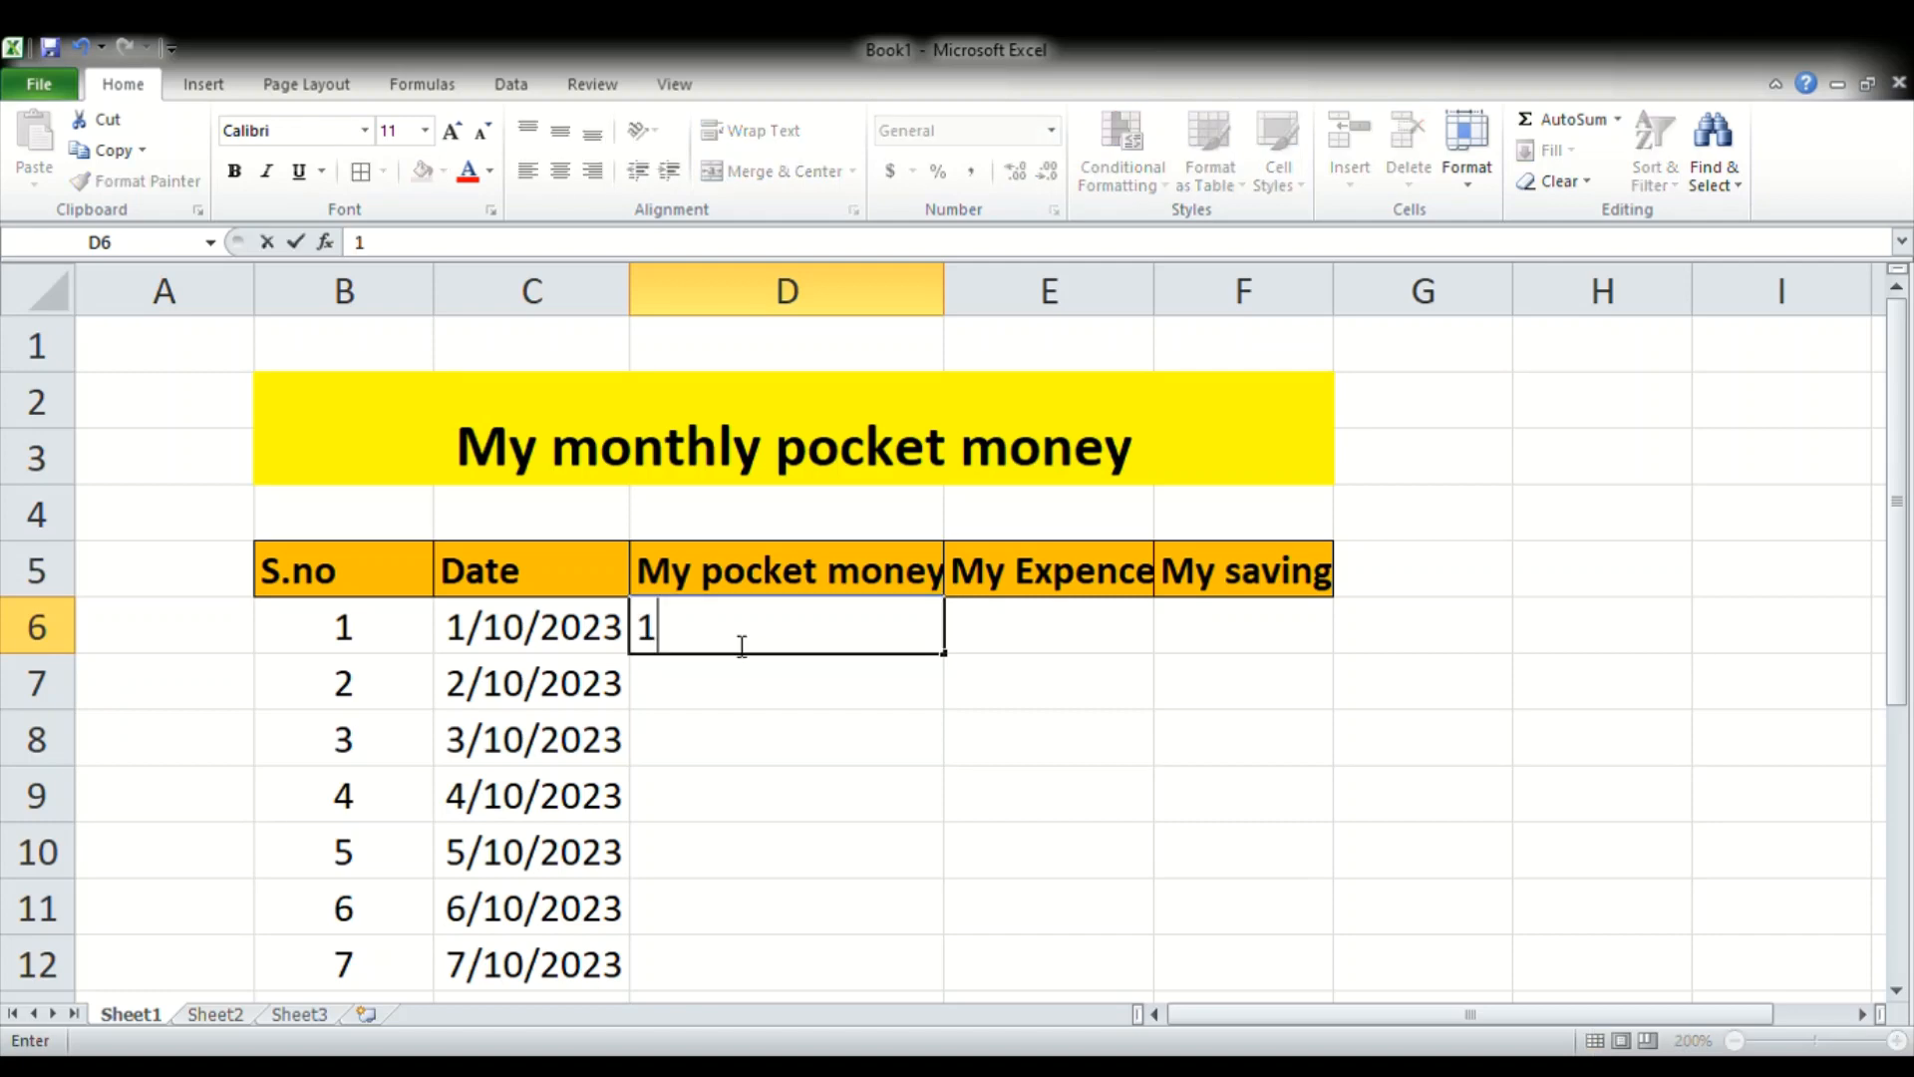
text(500)
text(200)
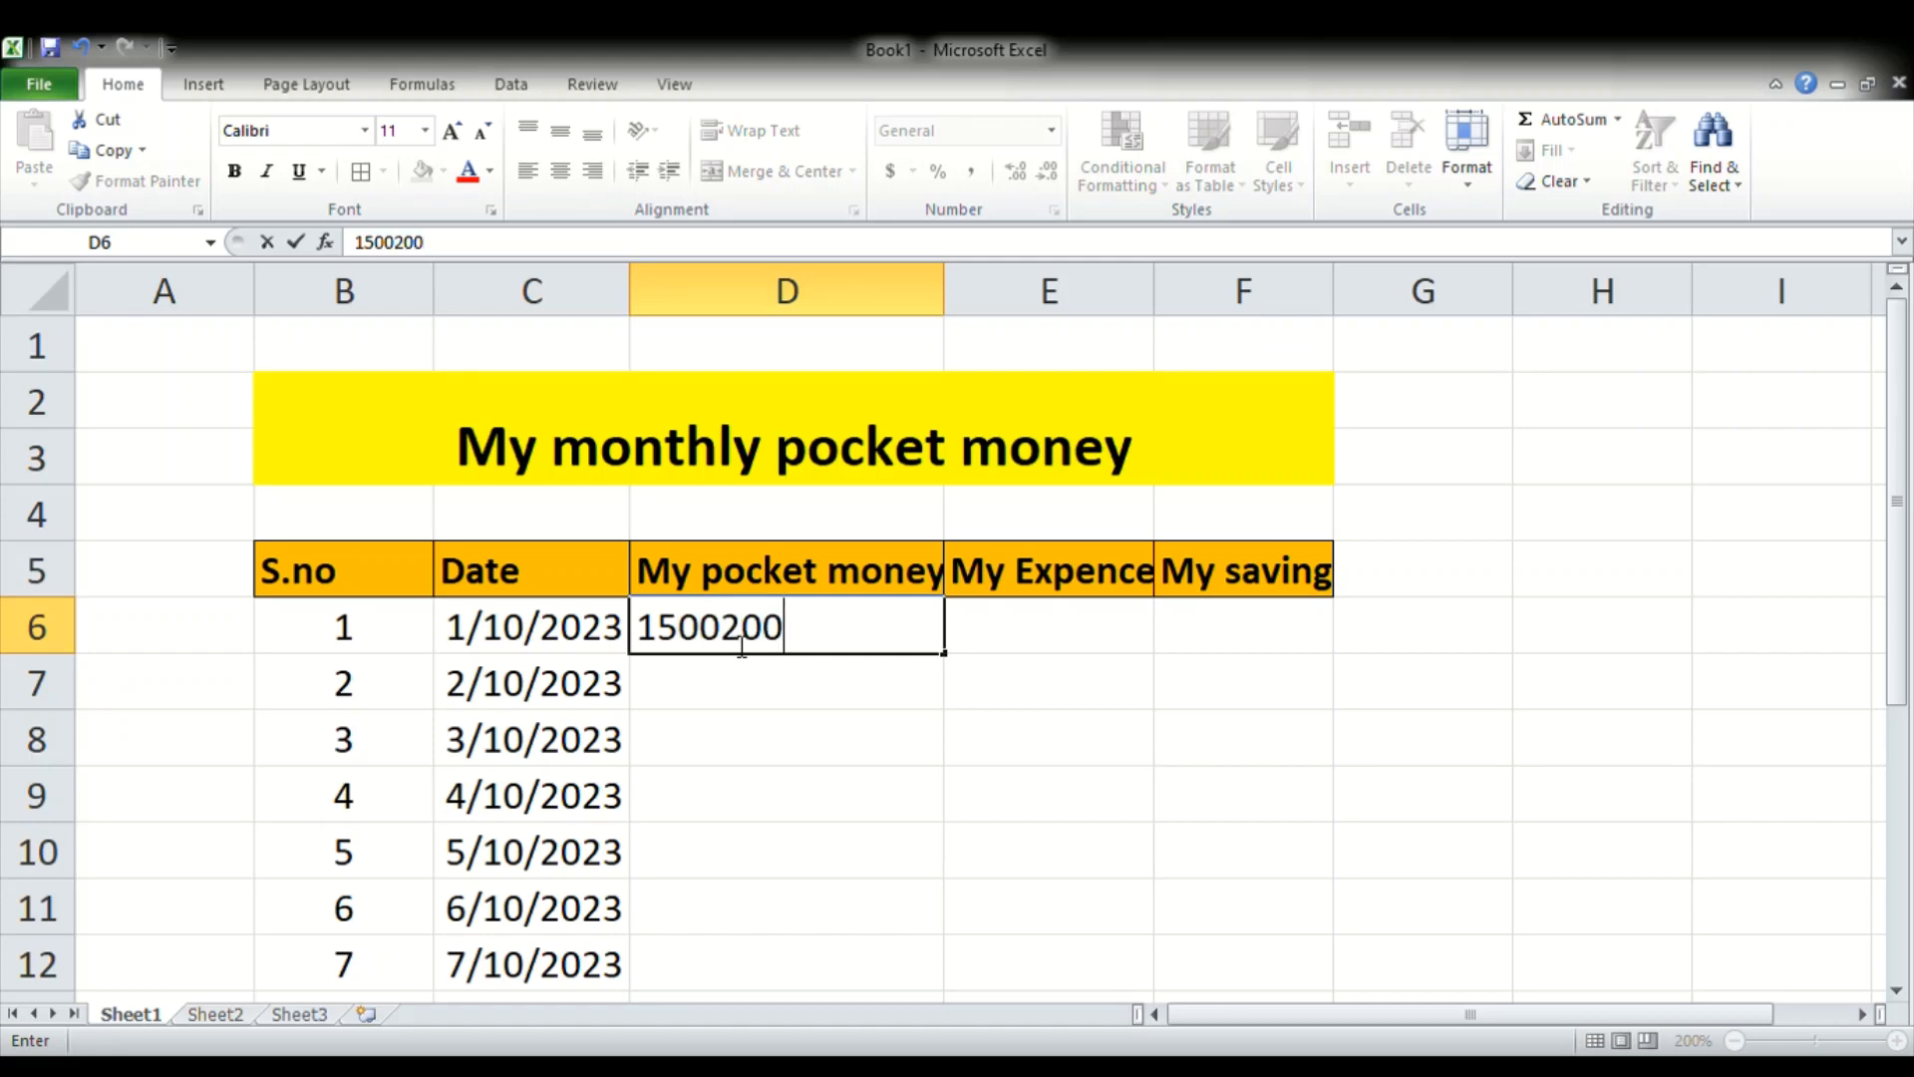
key(BackSpace)
key(BackSpace)
key(BackSpace)
key(Return)
text(2000)
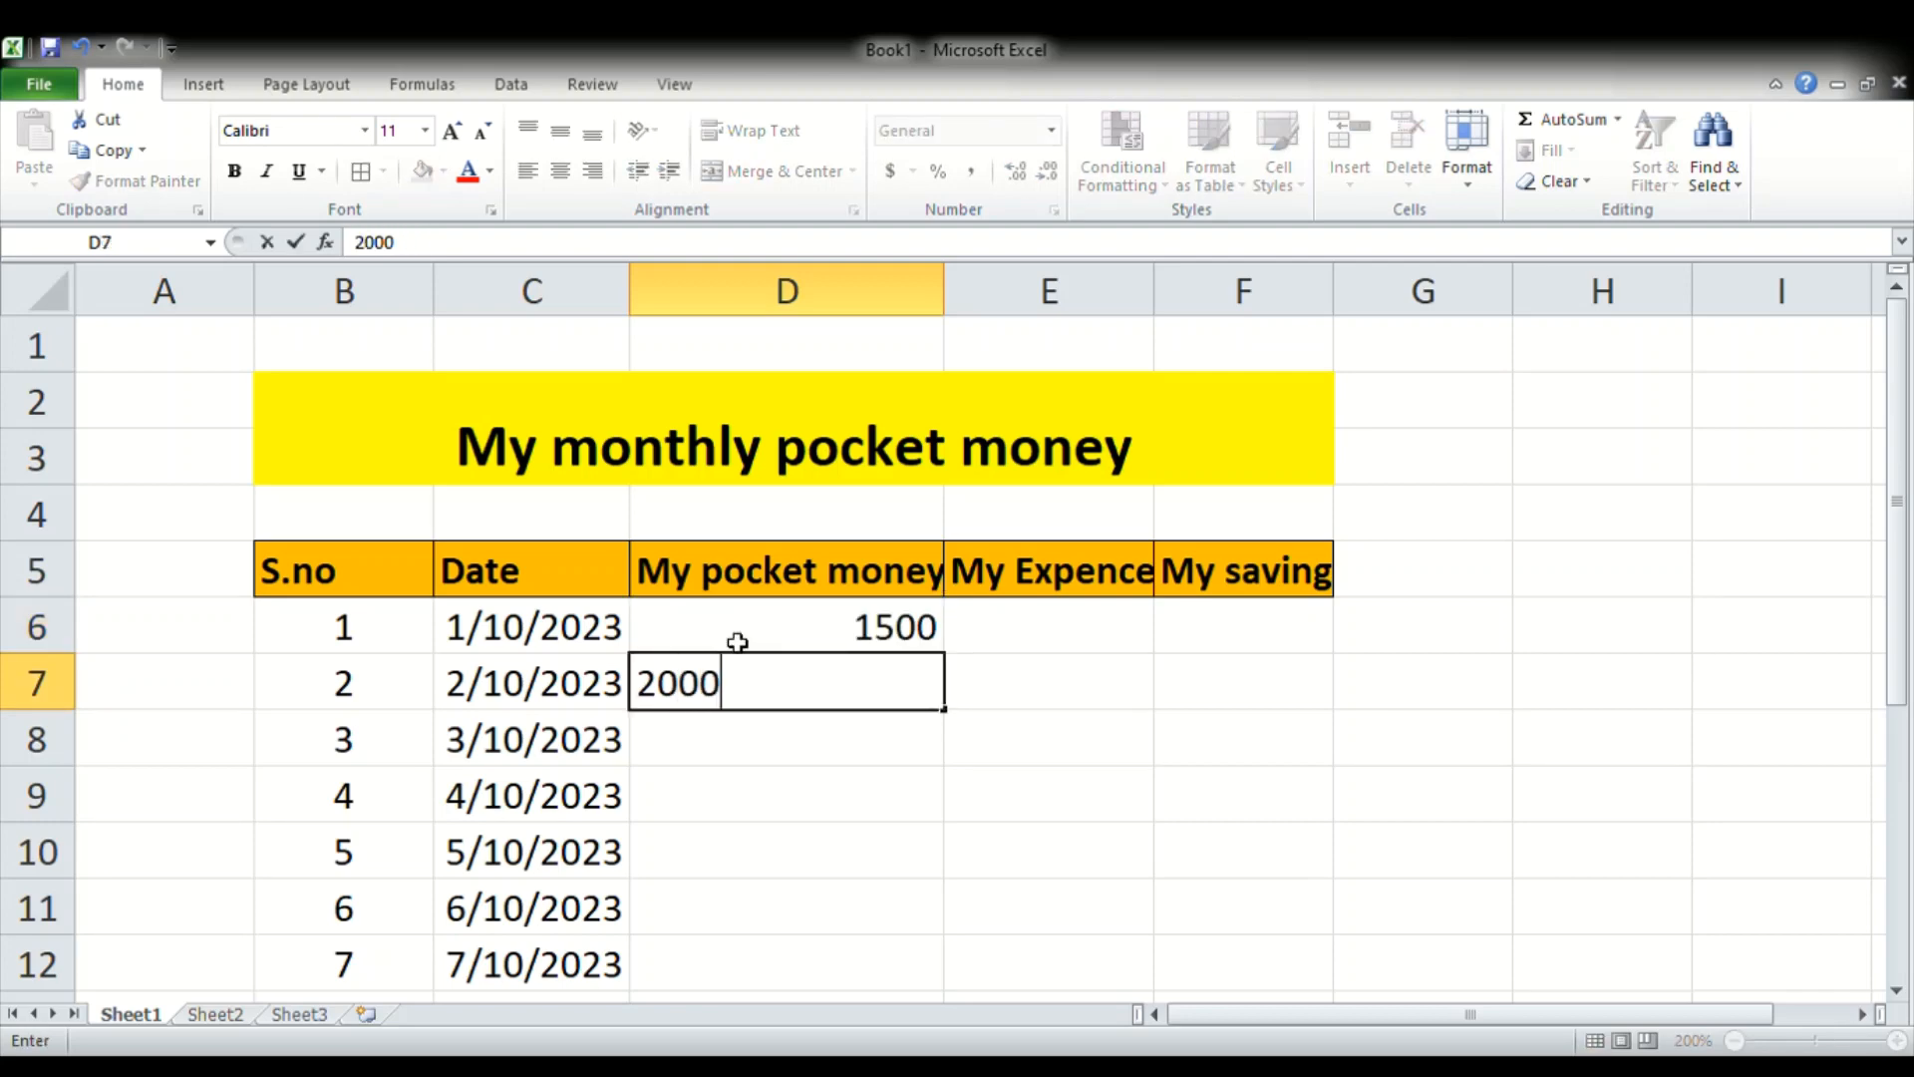
key(Return)
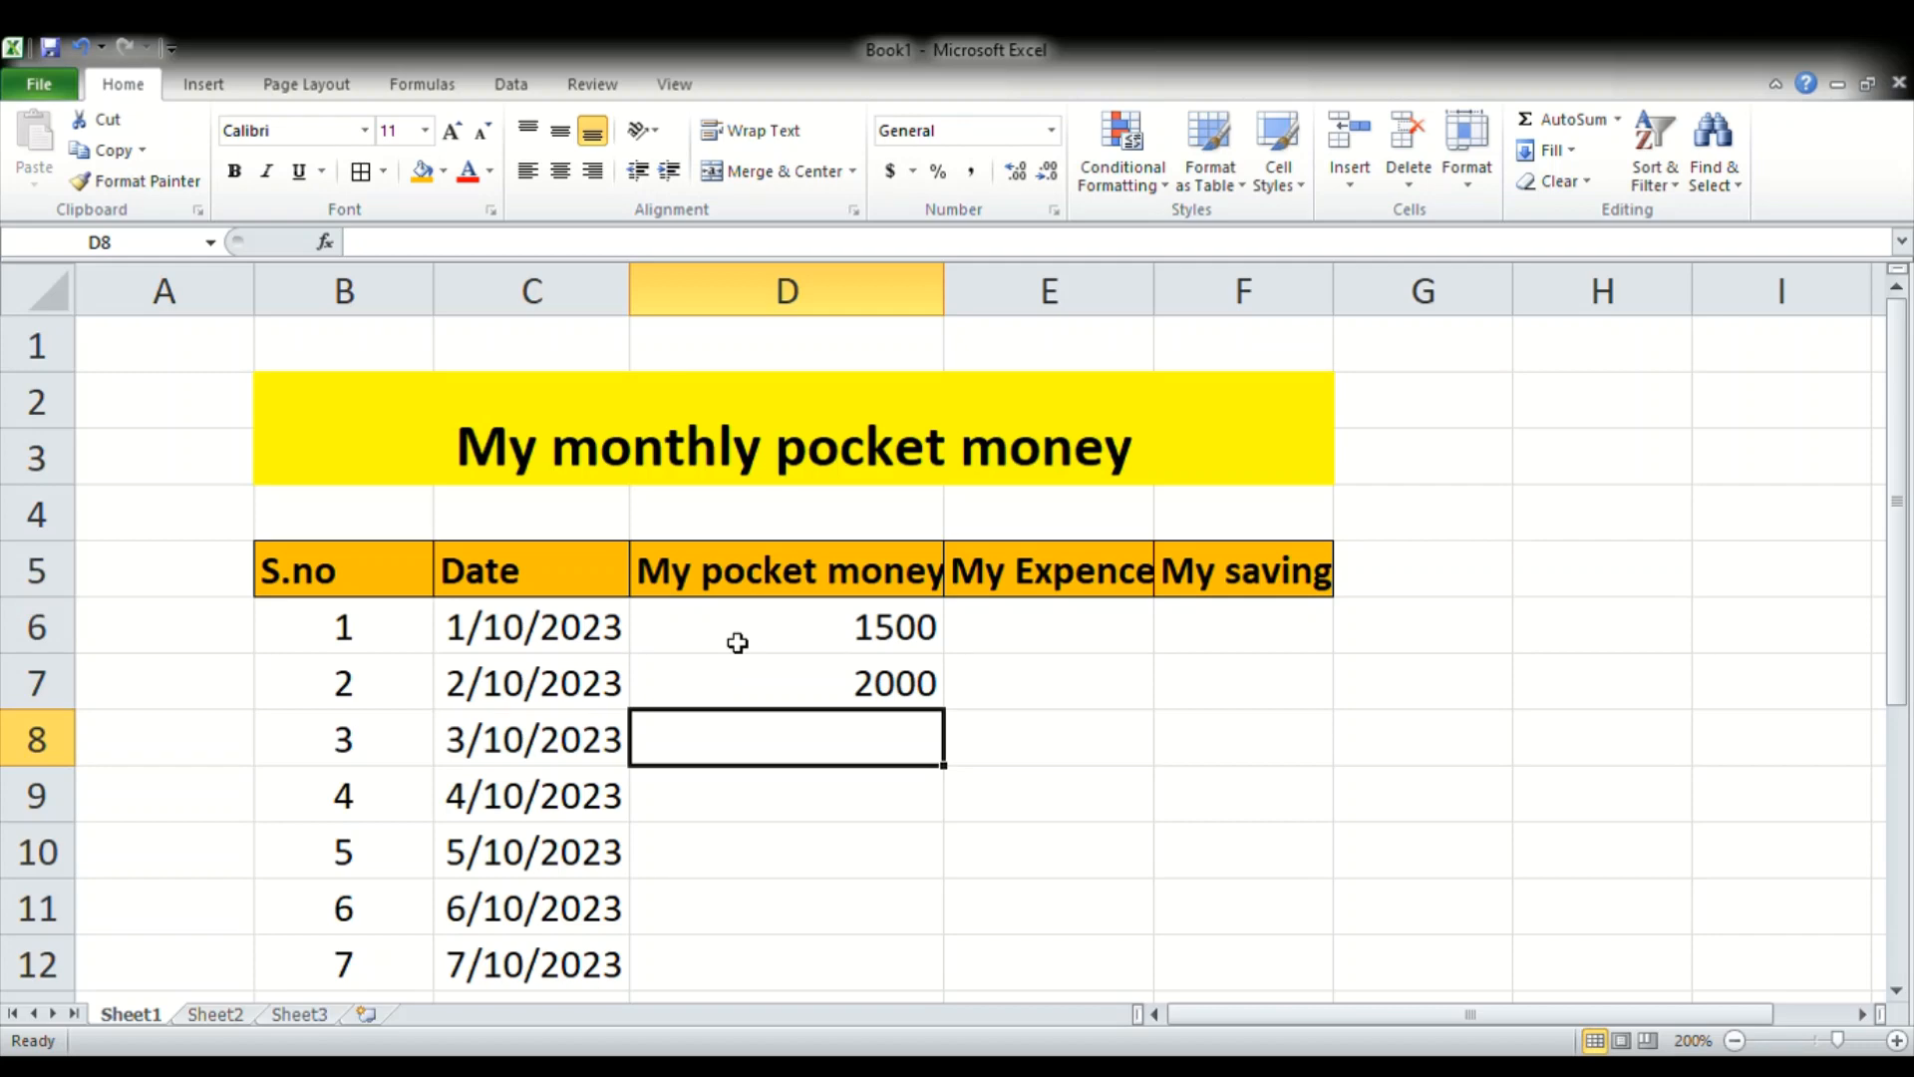
text(2000)
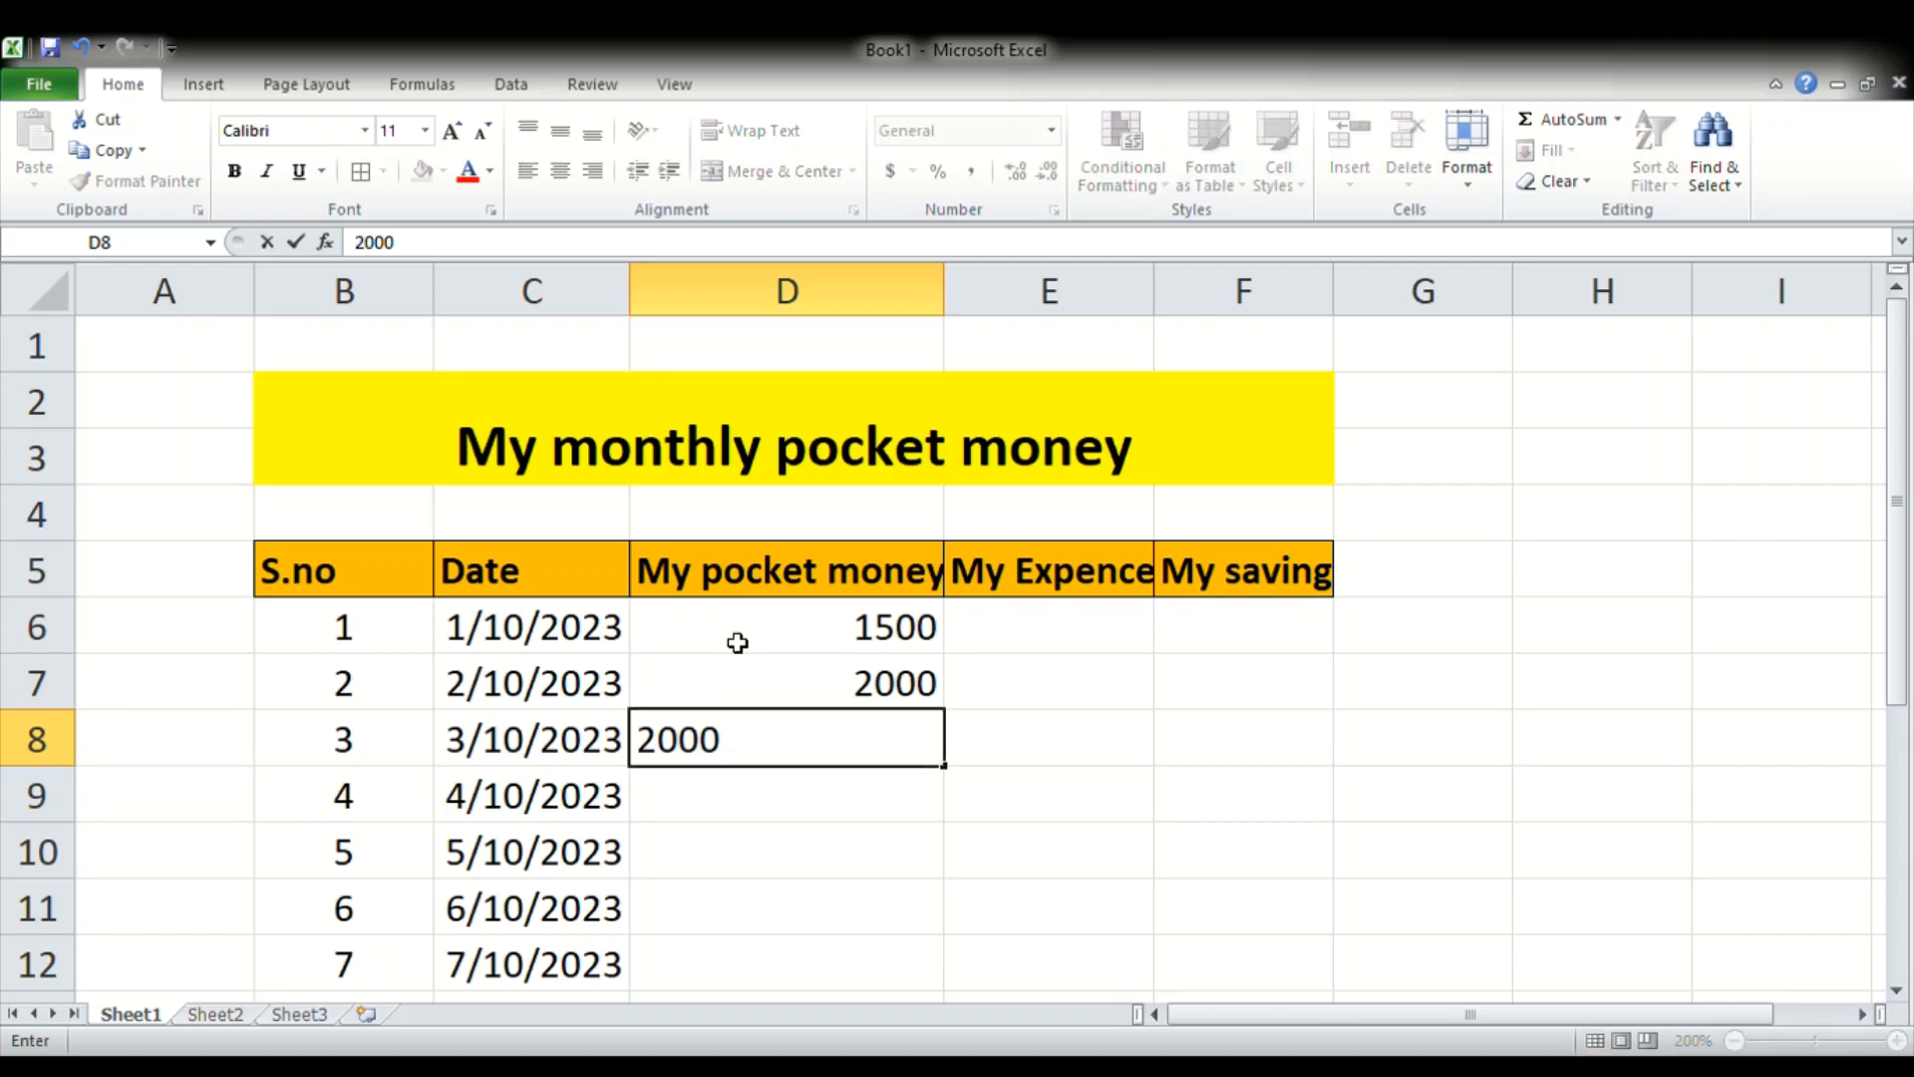
key(Return)
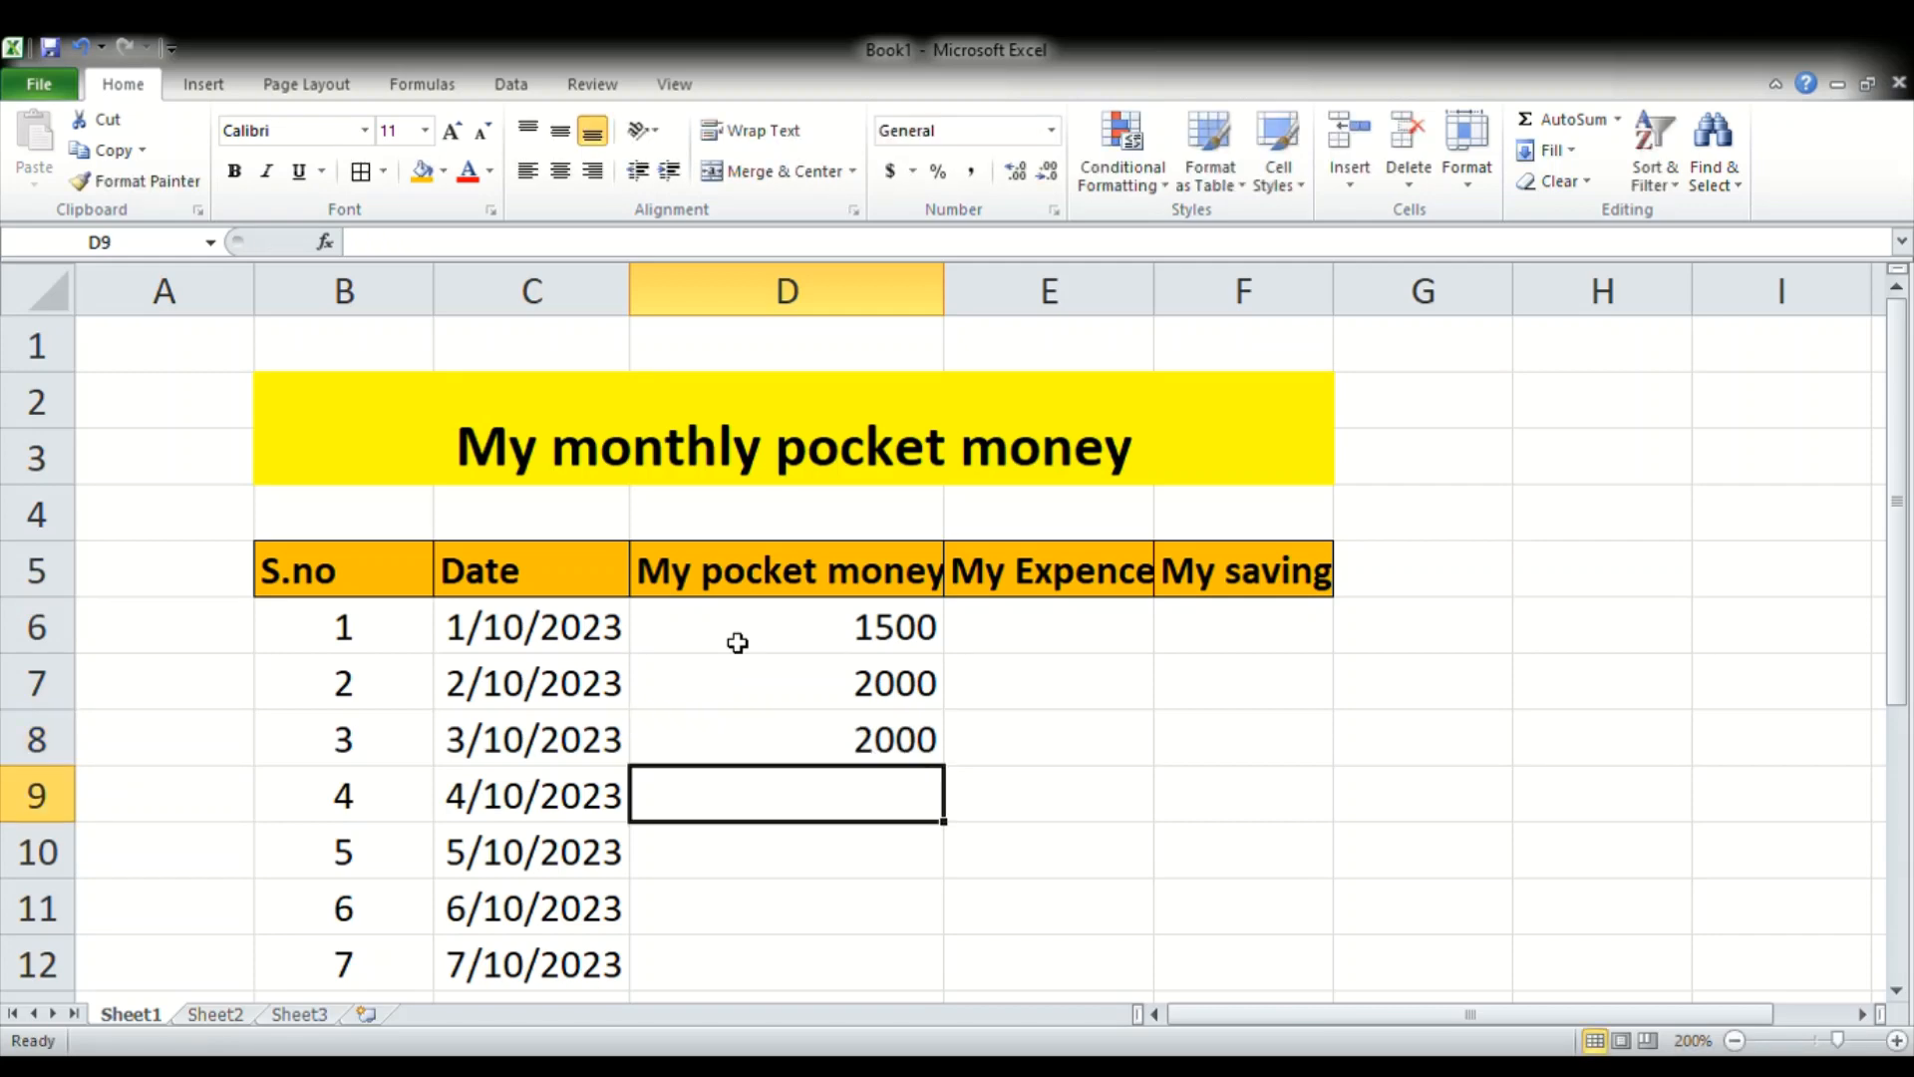
- Enter the pocket money amounts 1500, 600, 600 and 900 for the last four dates in cells D9:D12
text(1500)
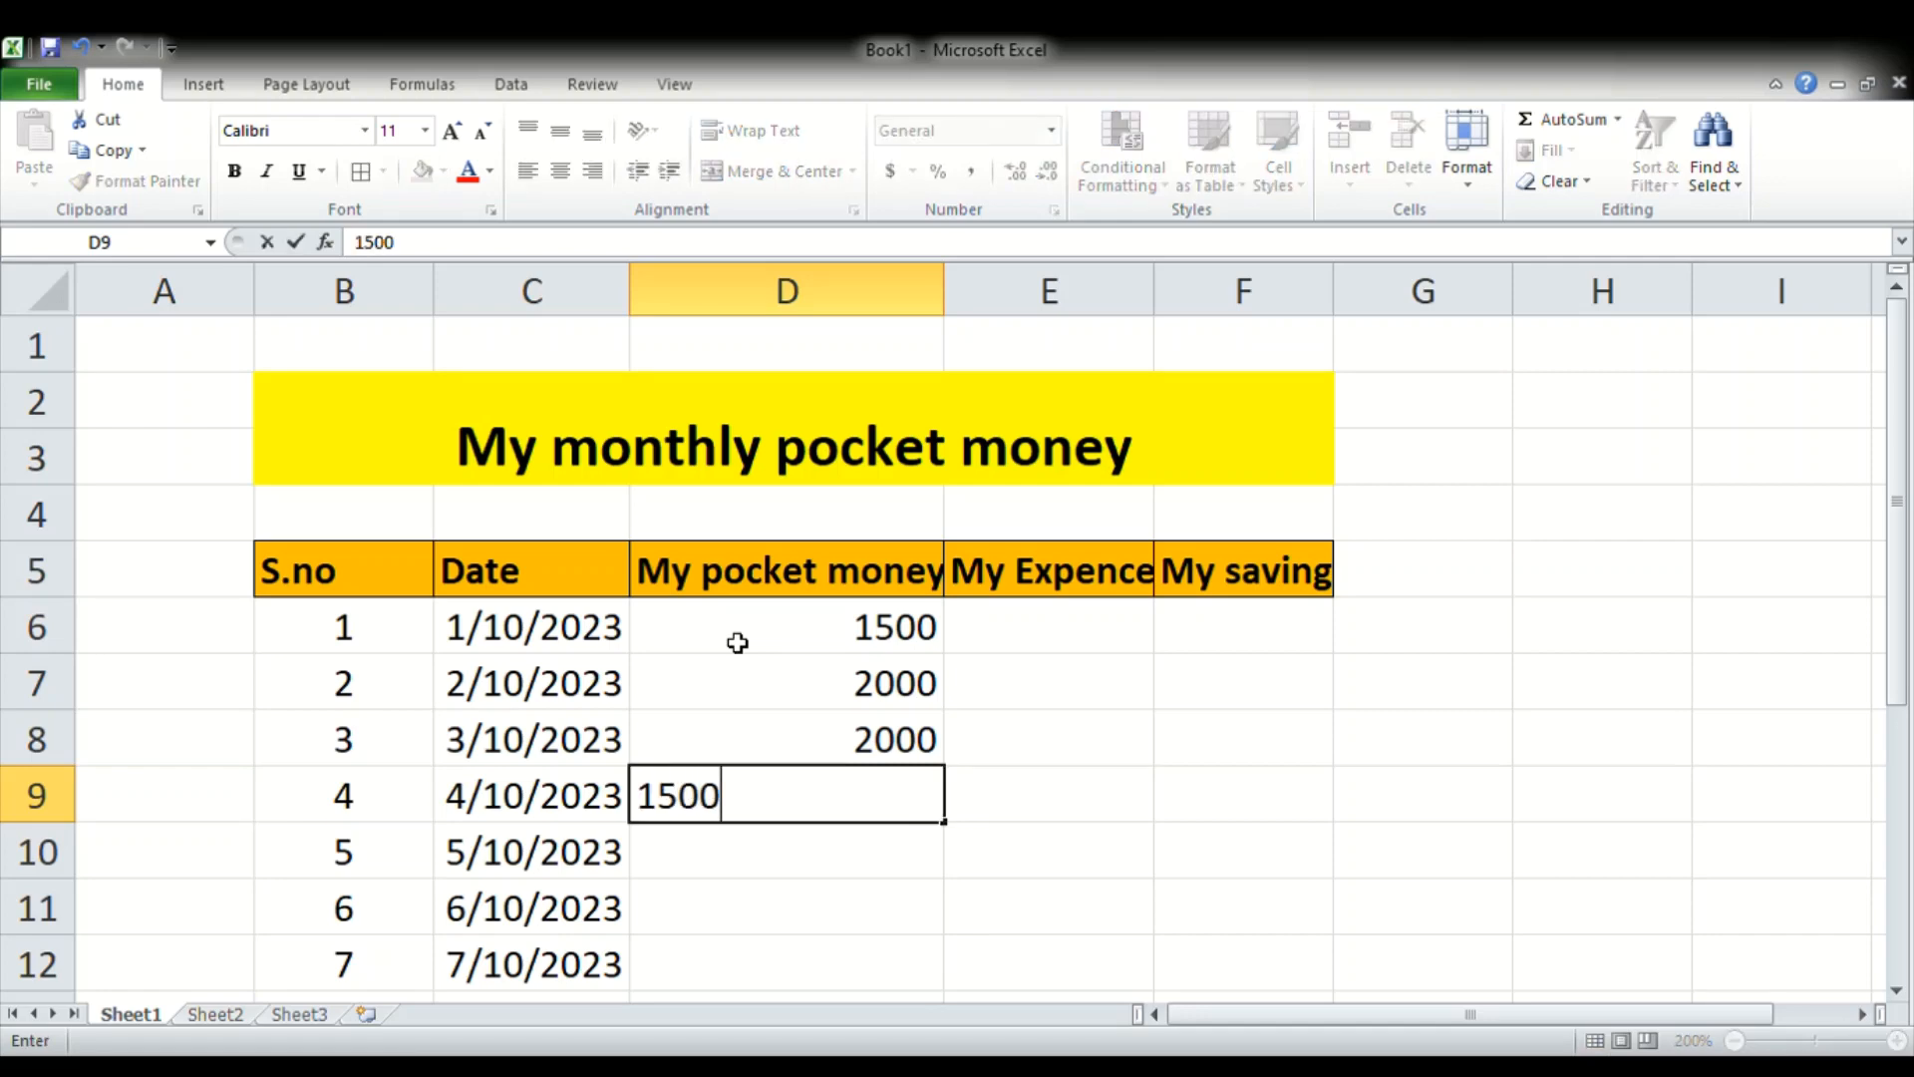
key(Return)
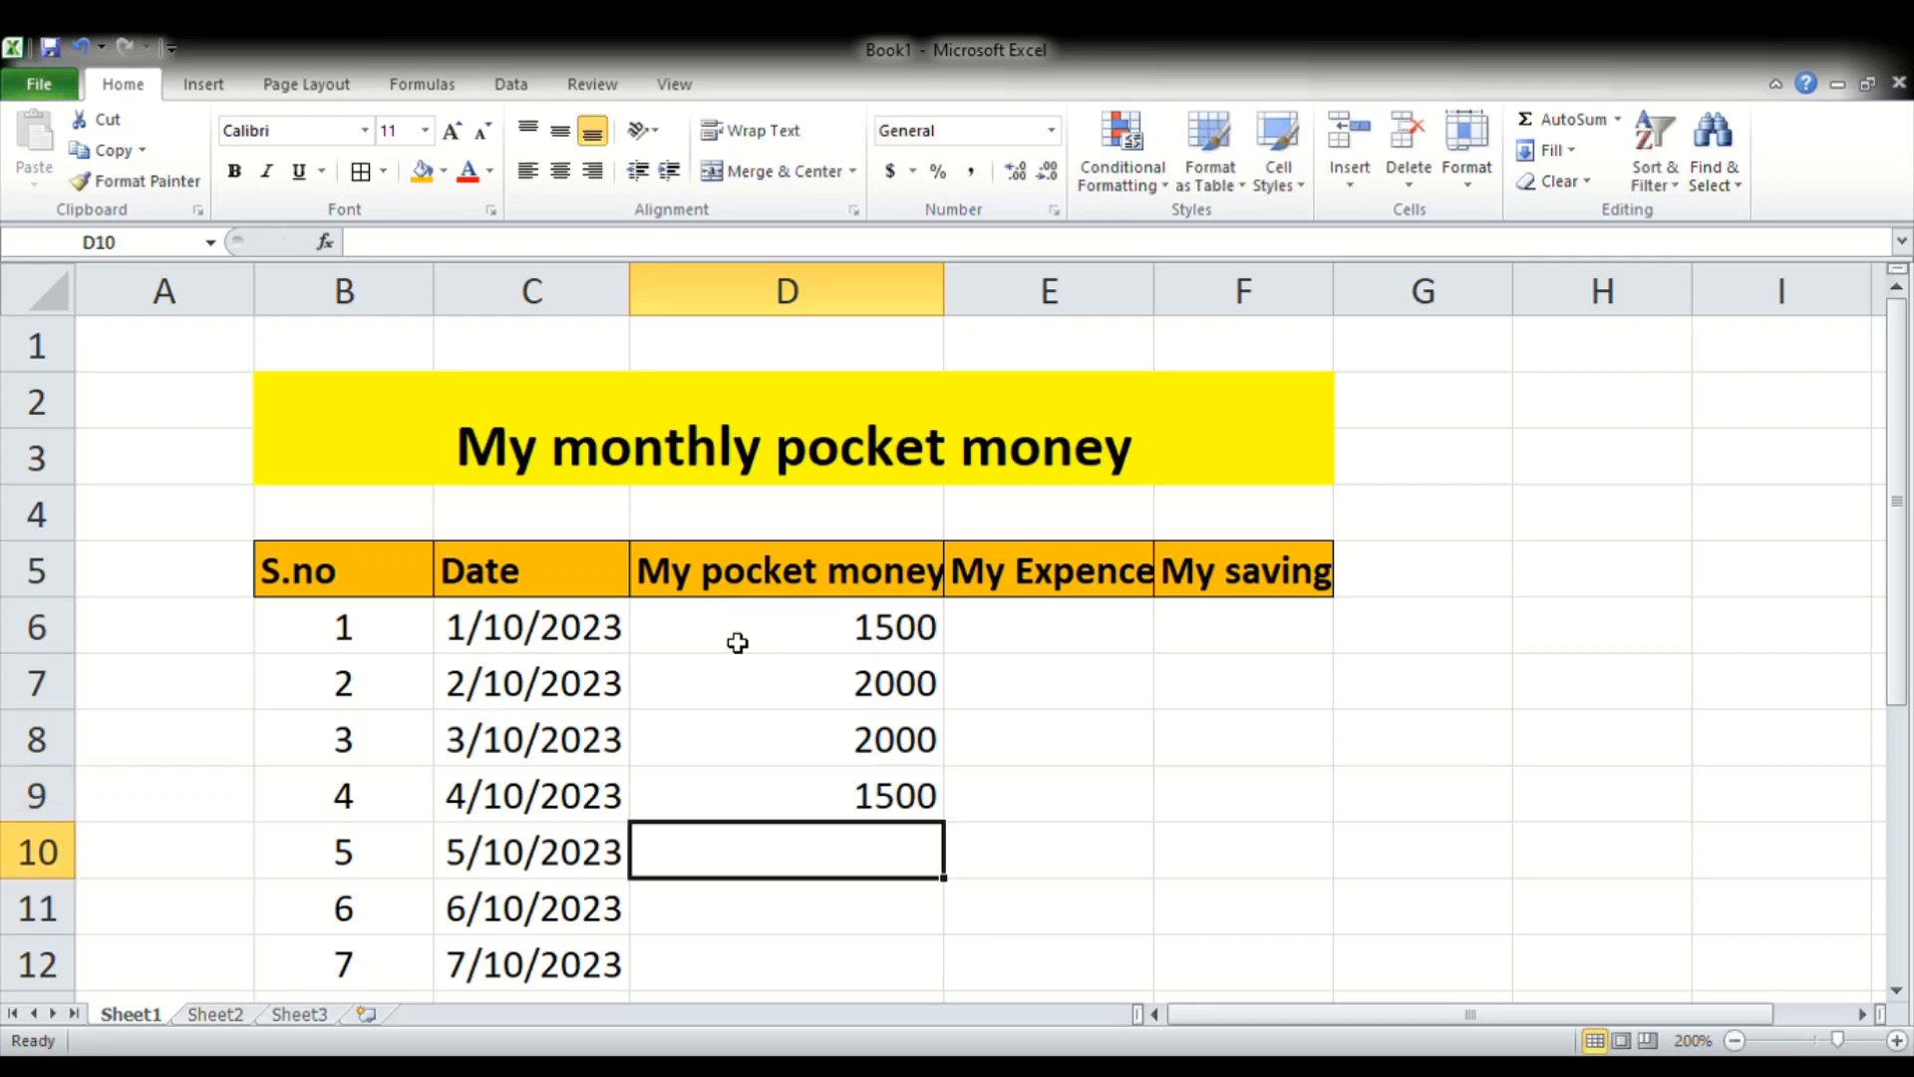
text(600)
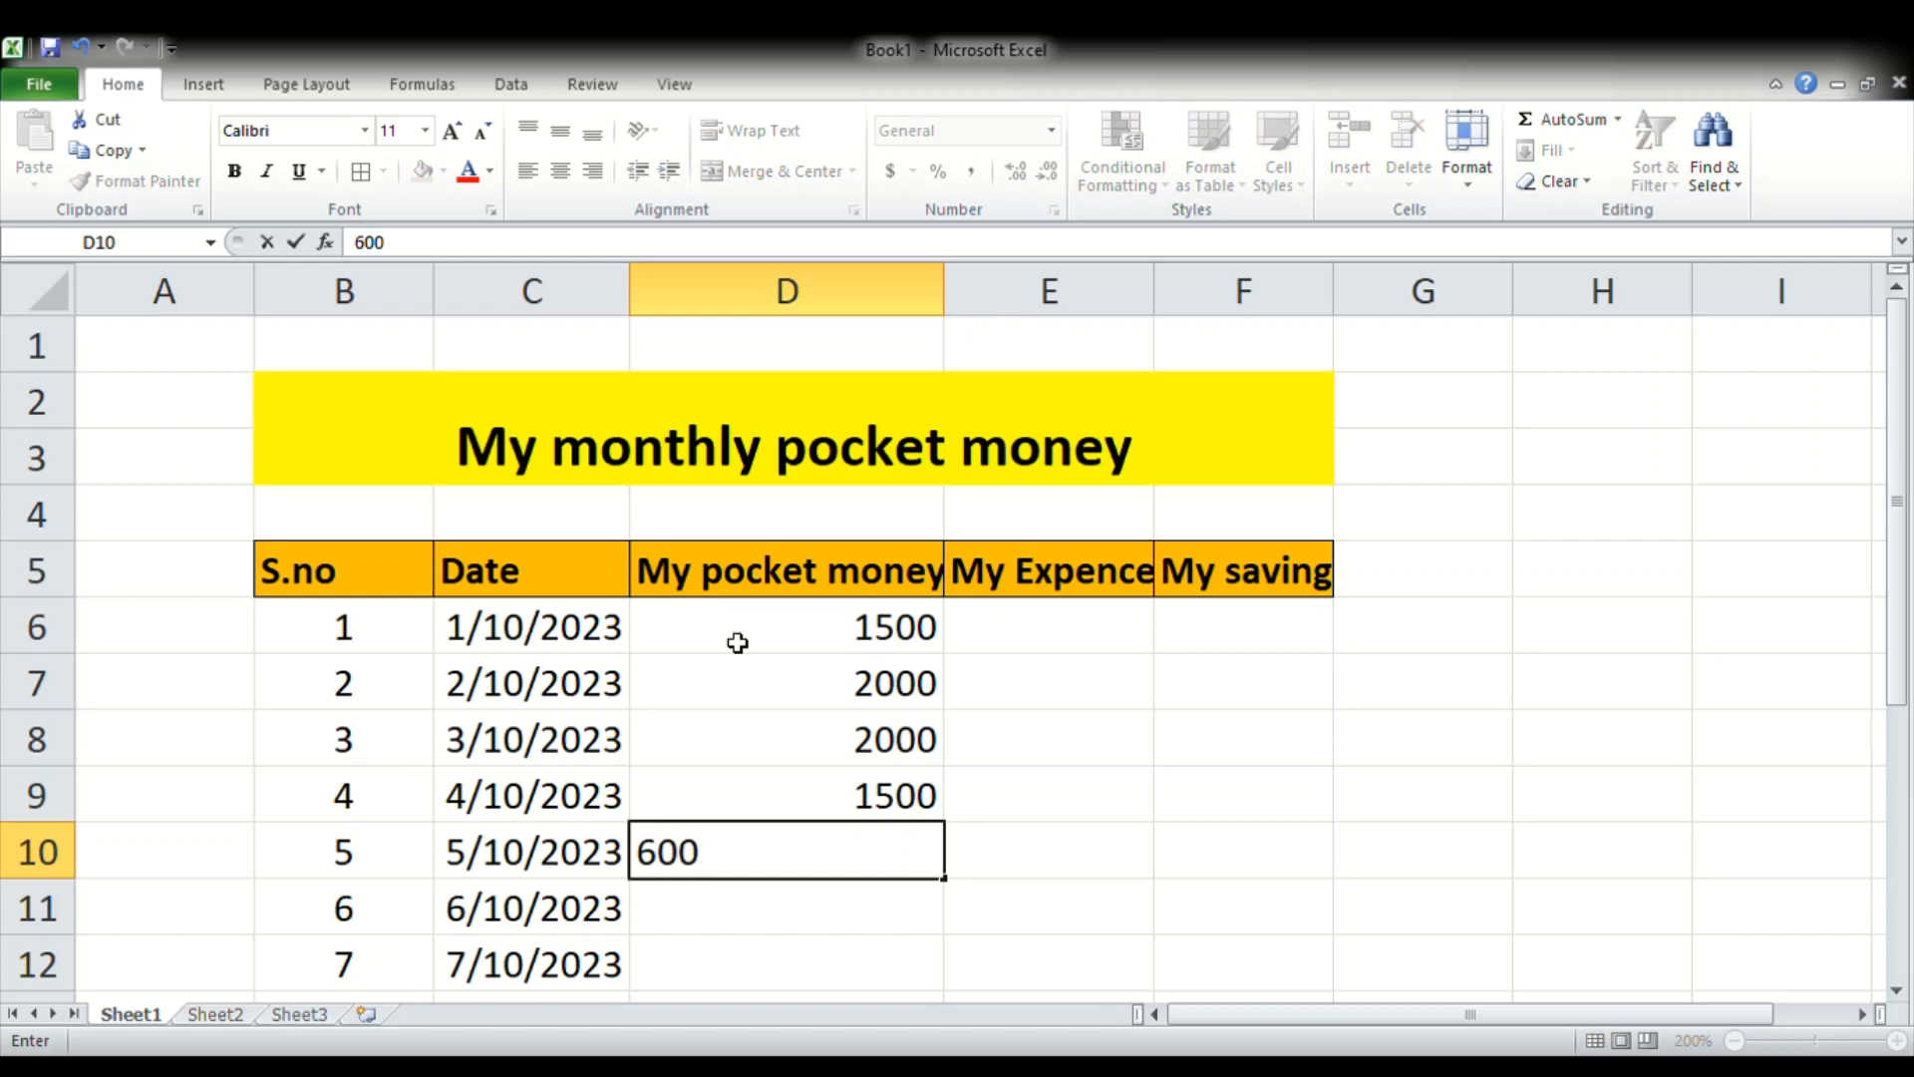
key(Return)
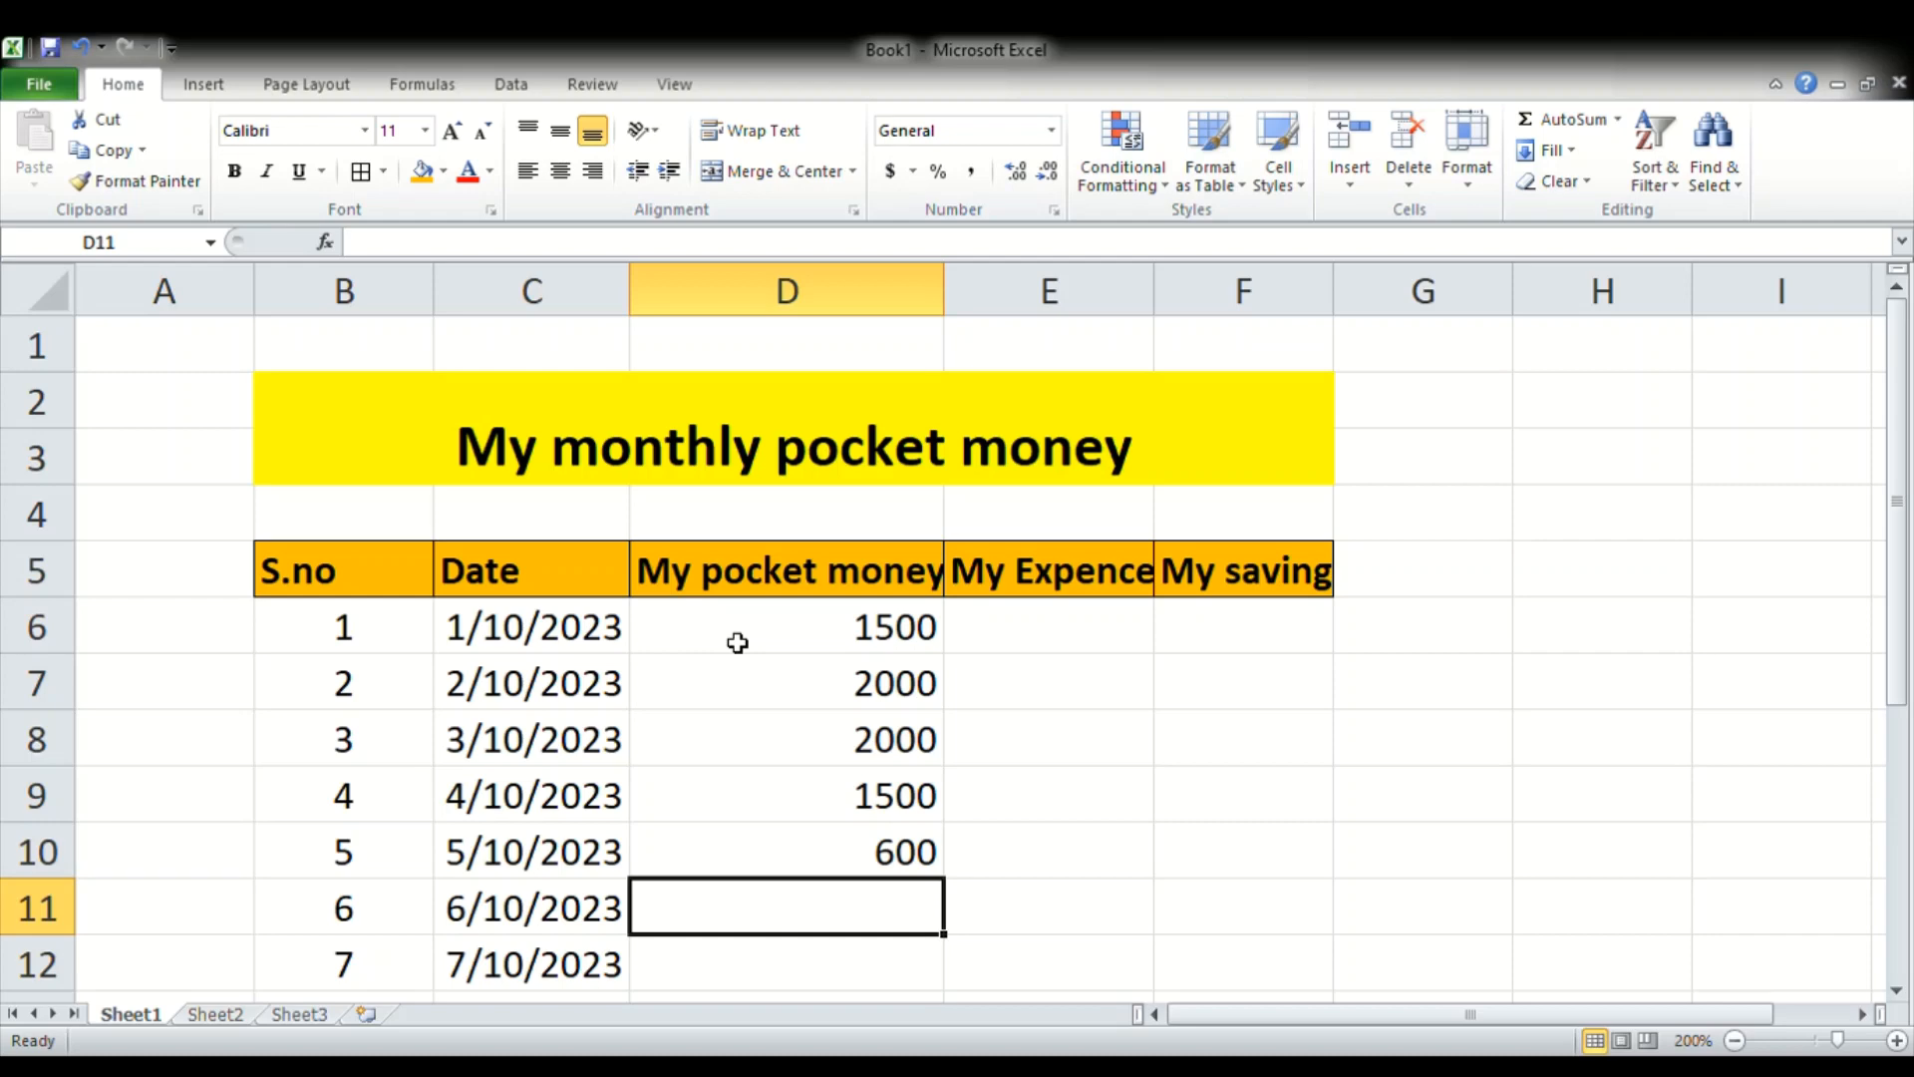
text(600)
key(Return)
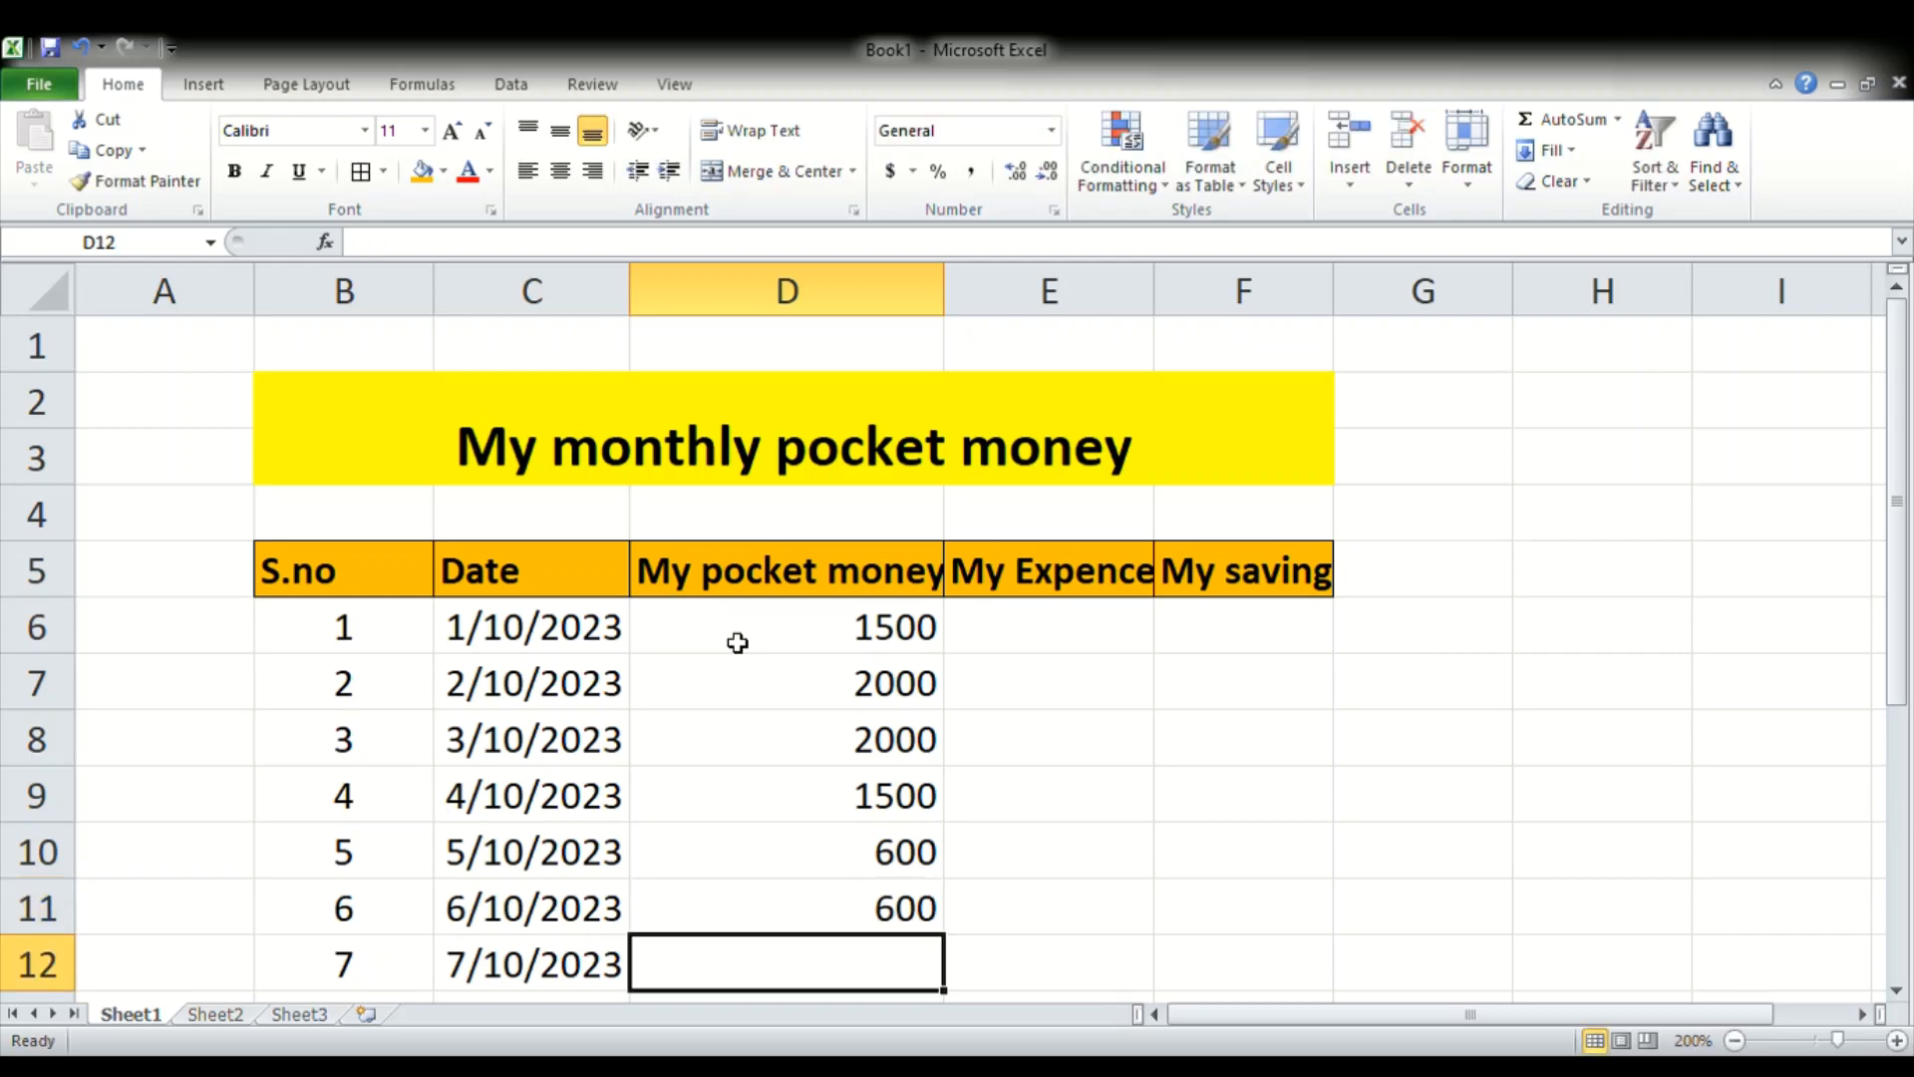
text(900)
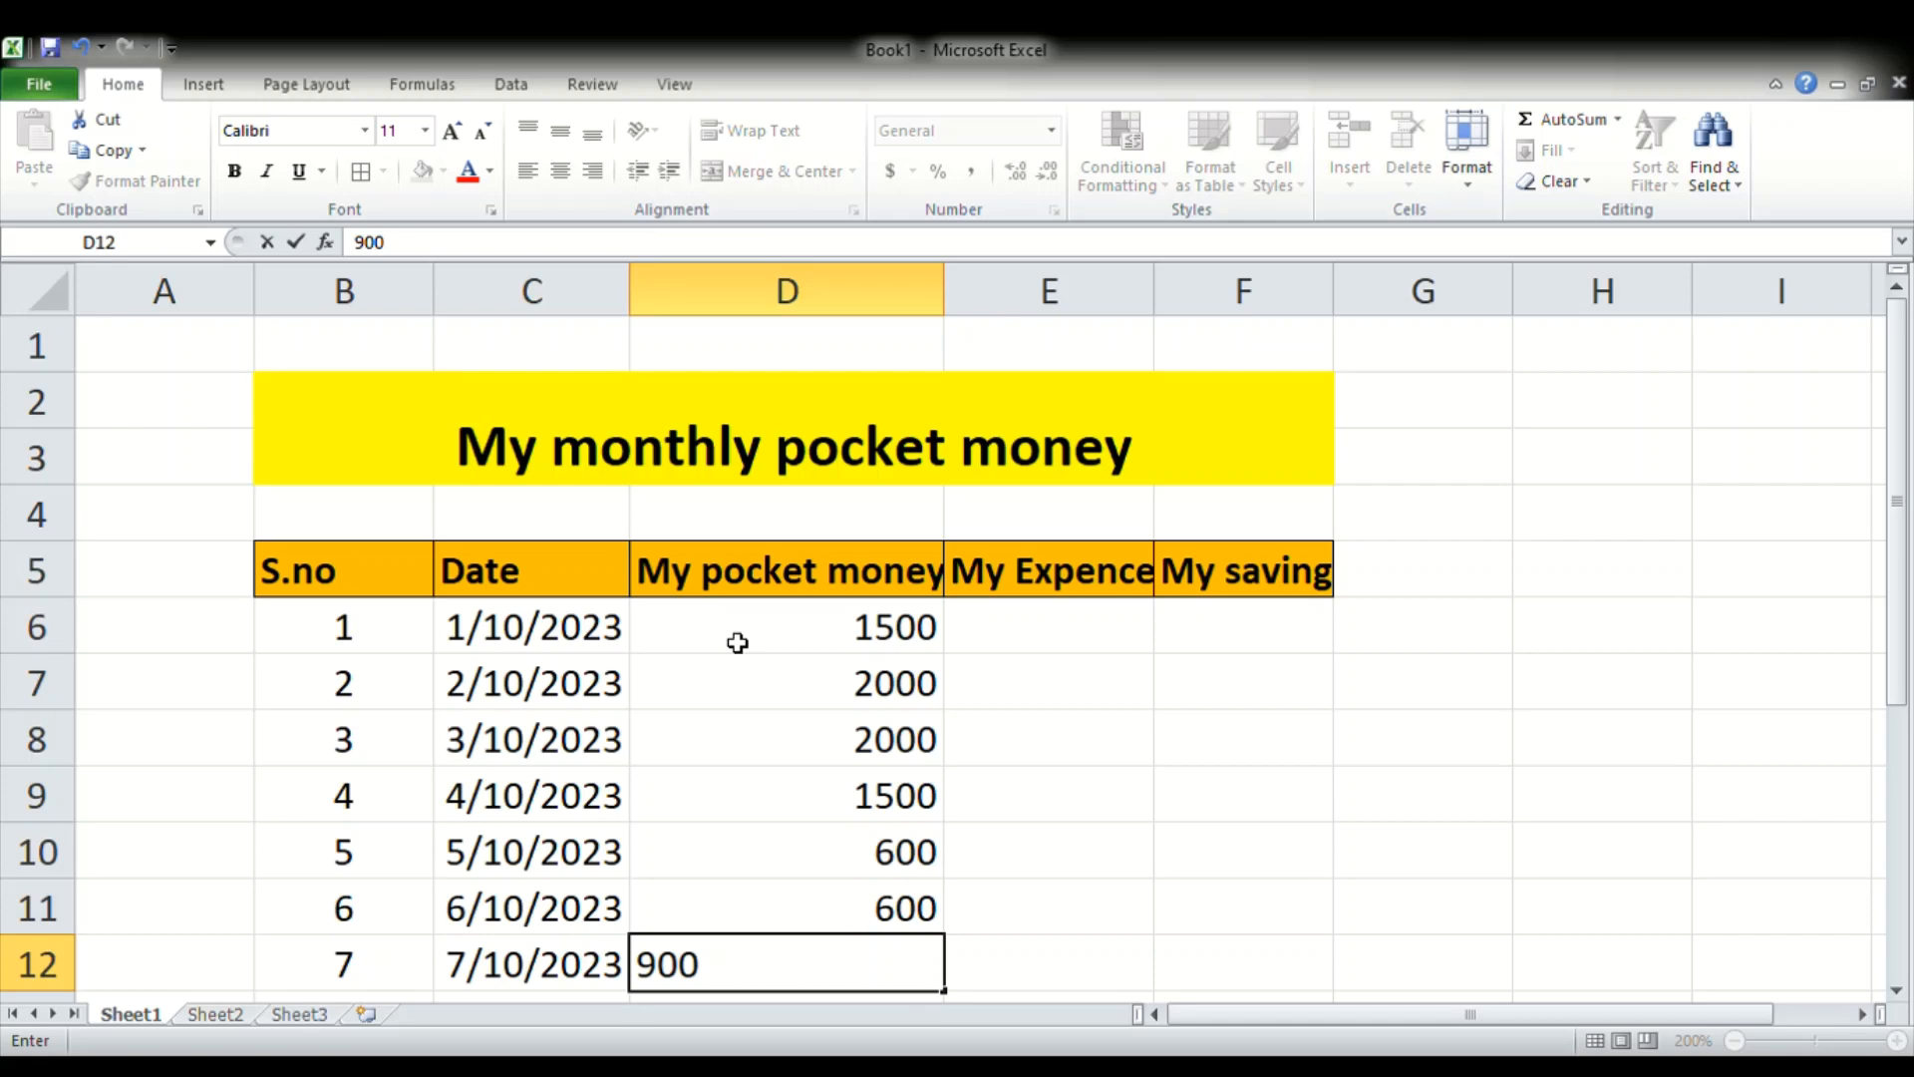
key(Return)
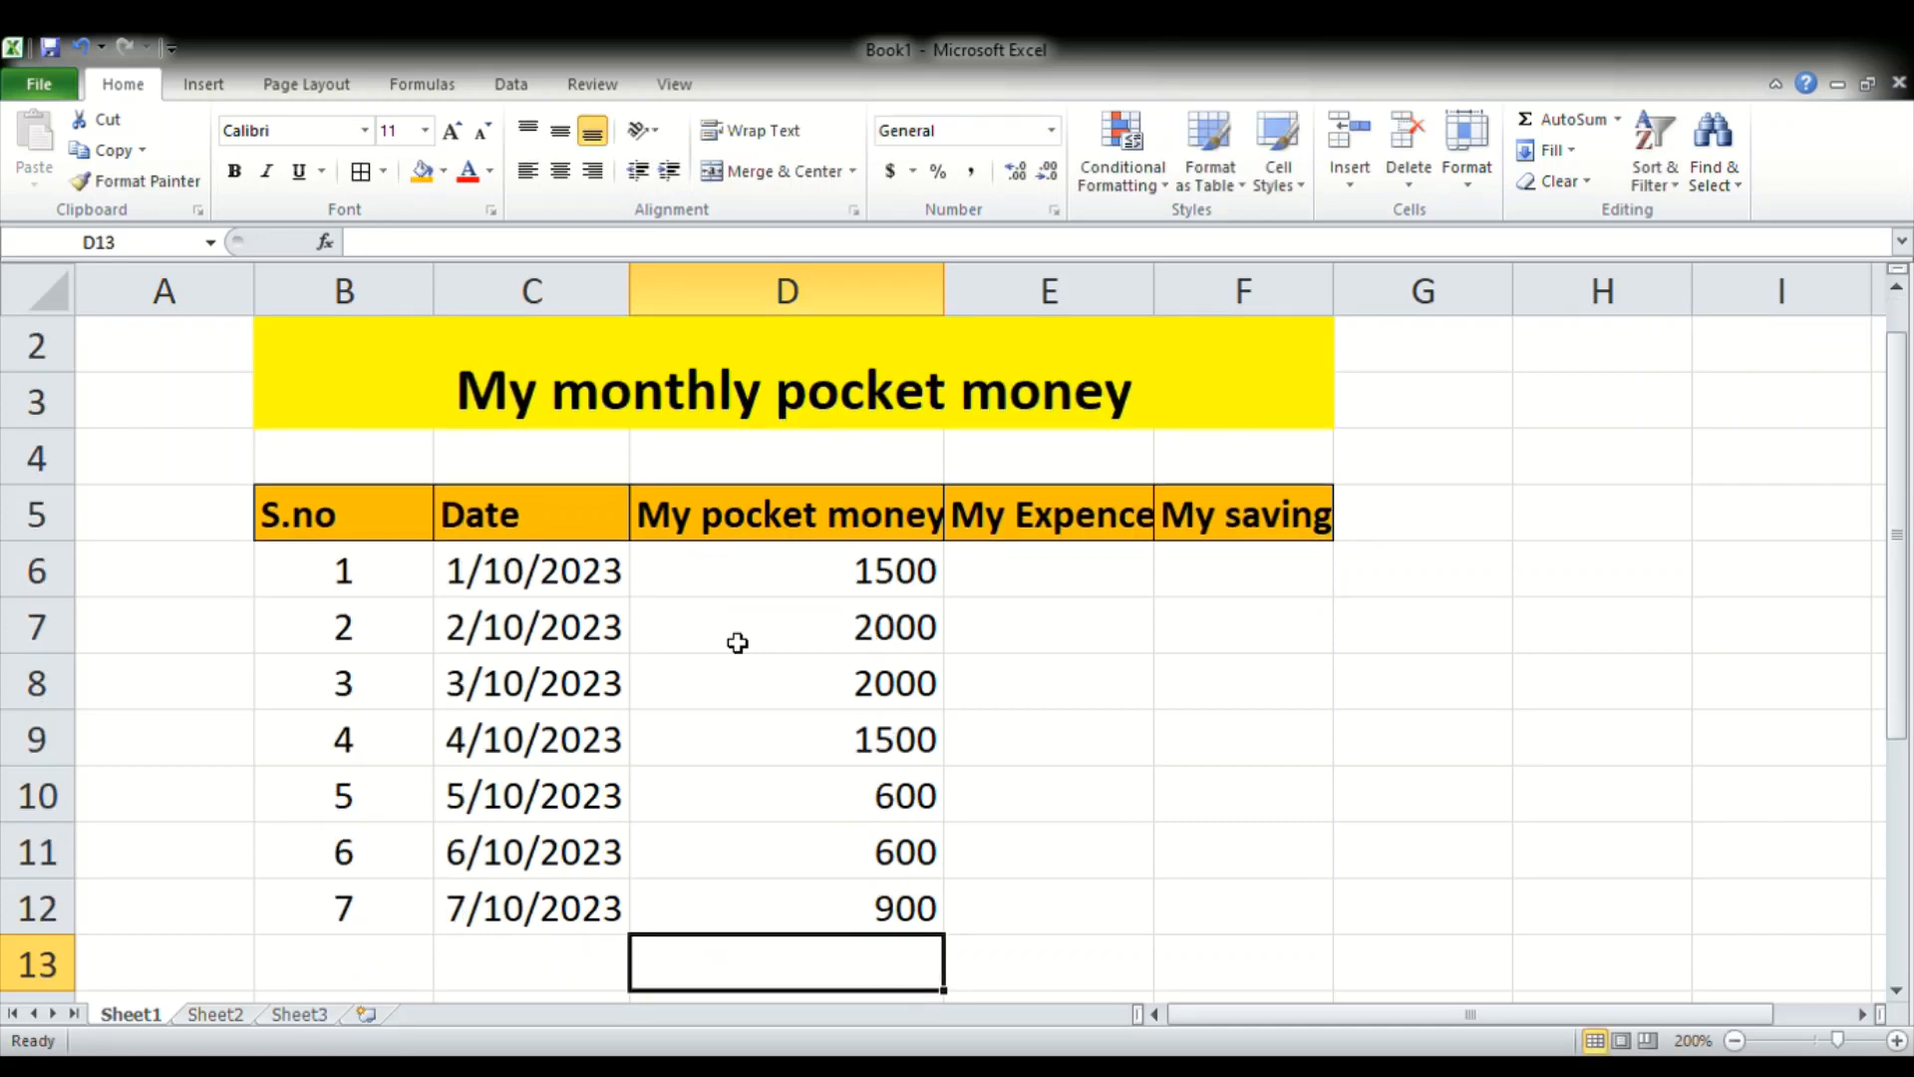
key(Up)
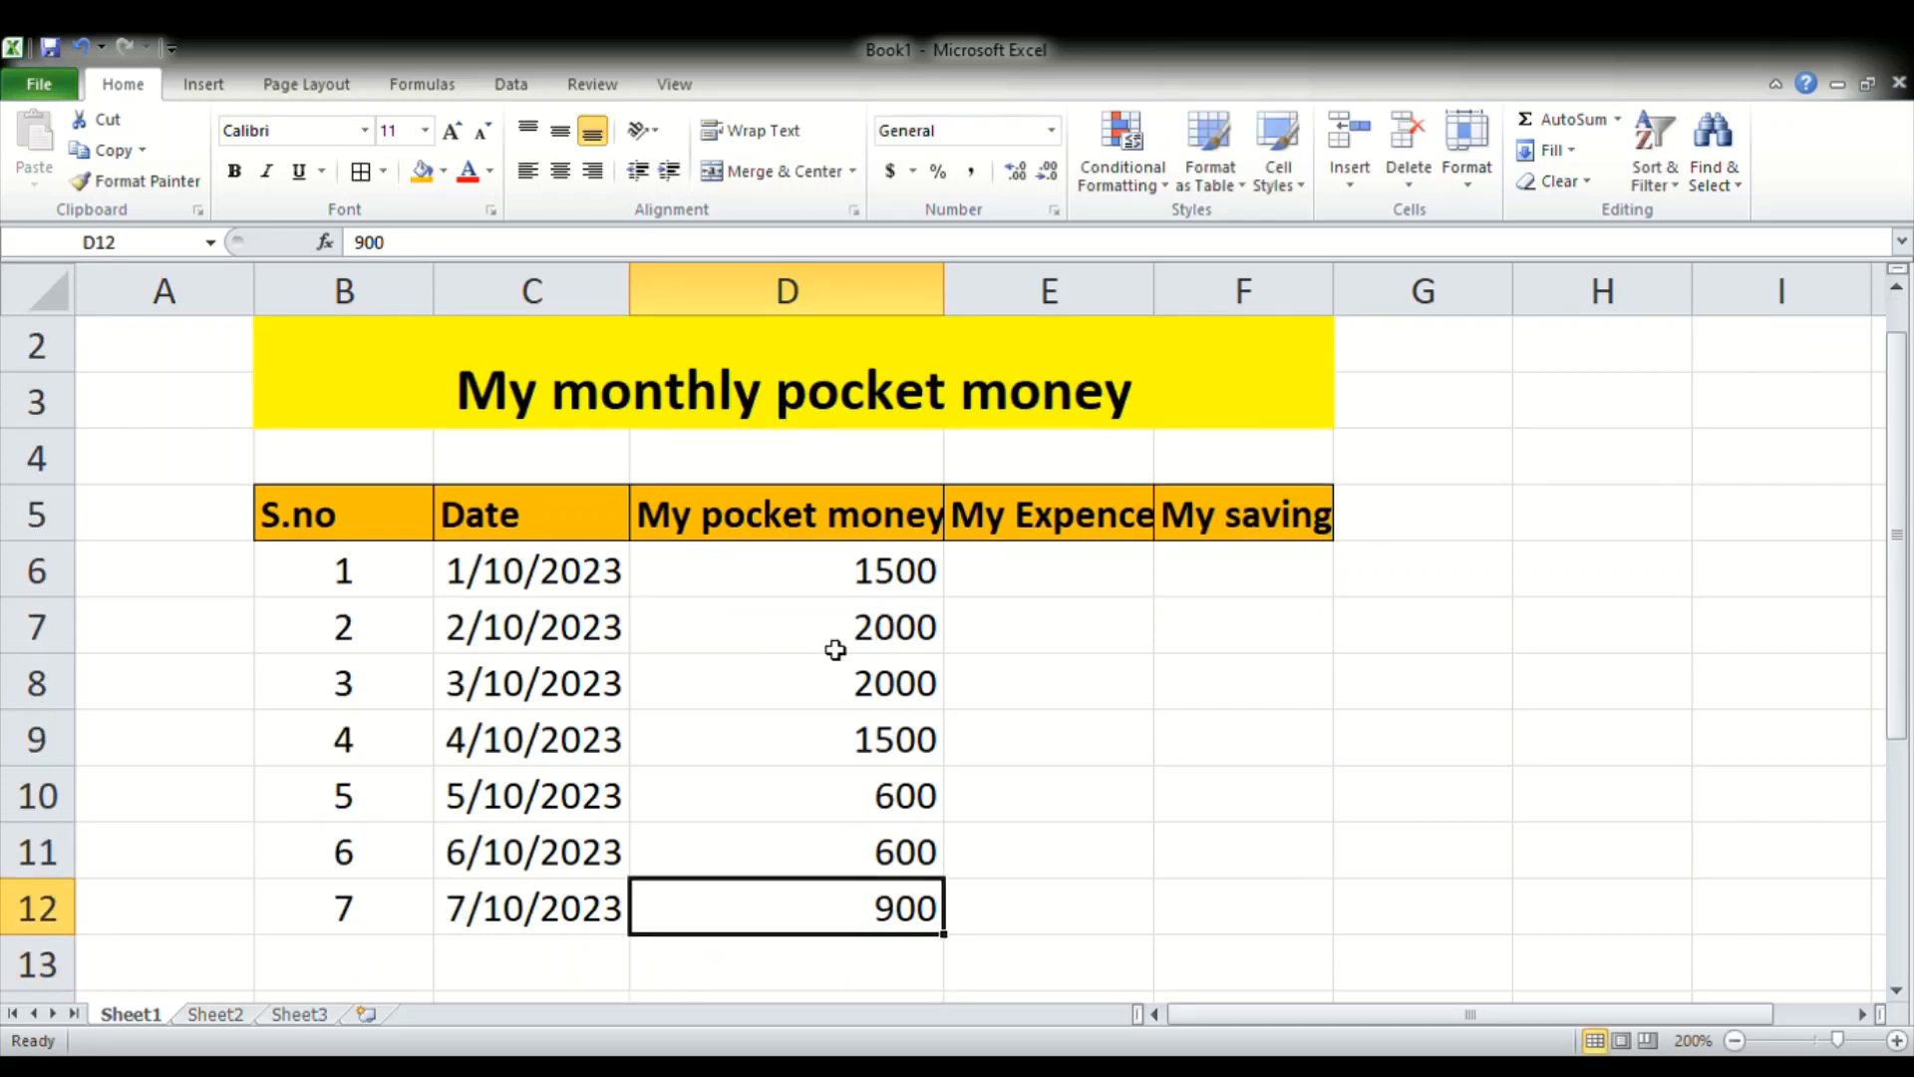
- Enter the expense amounts 700, 300, 1900 and 1100 for the first four dates in cells E6:E9
click(1130, 591)
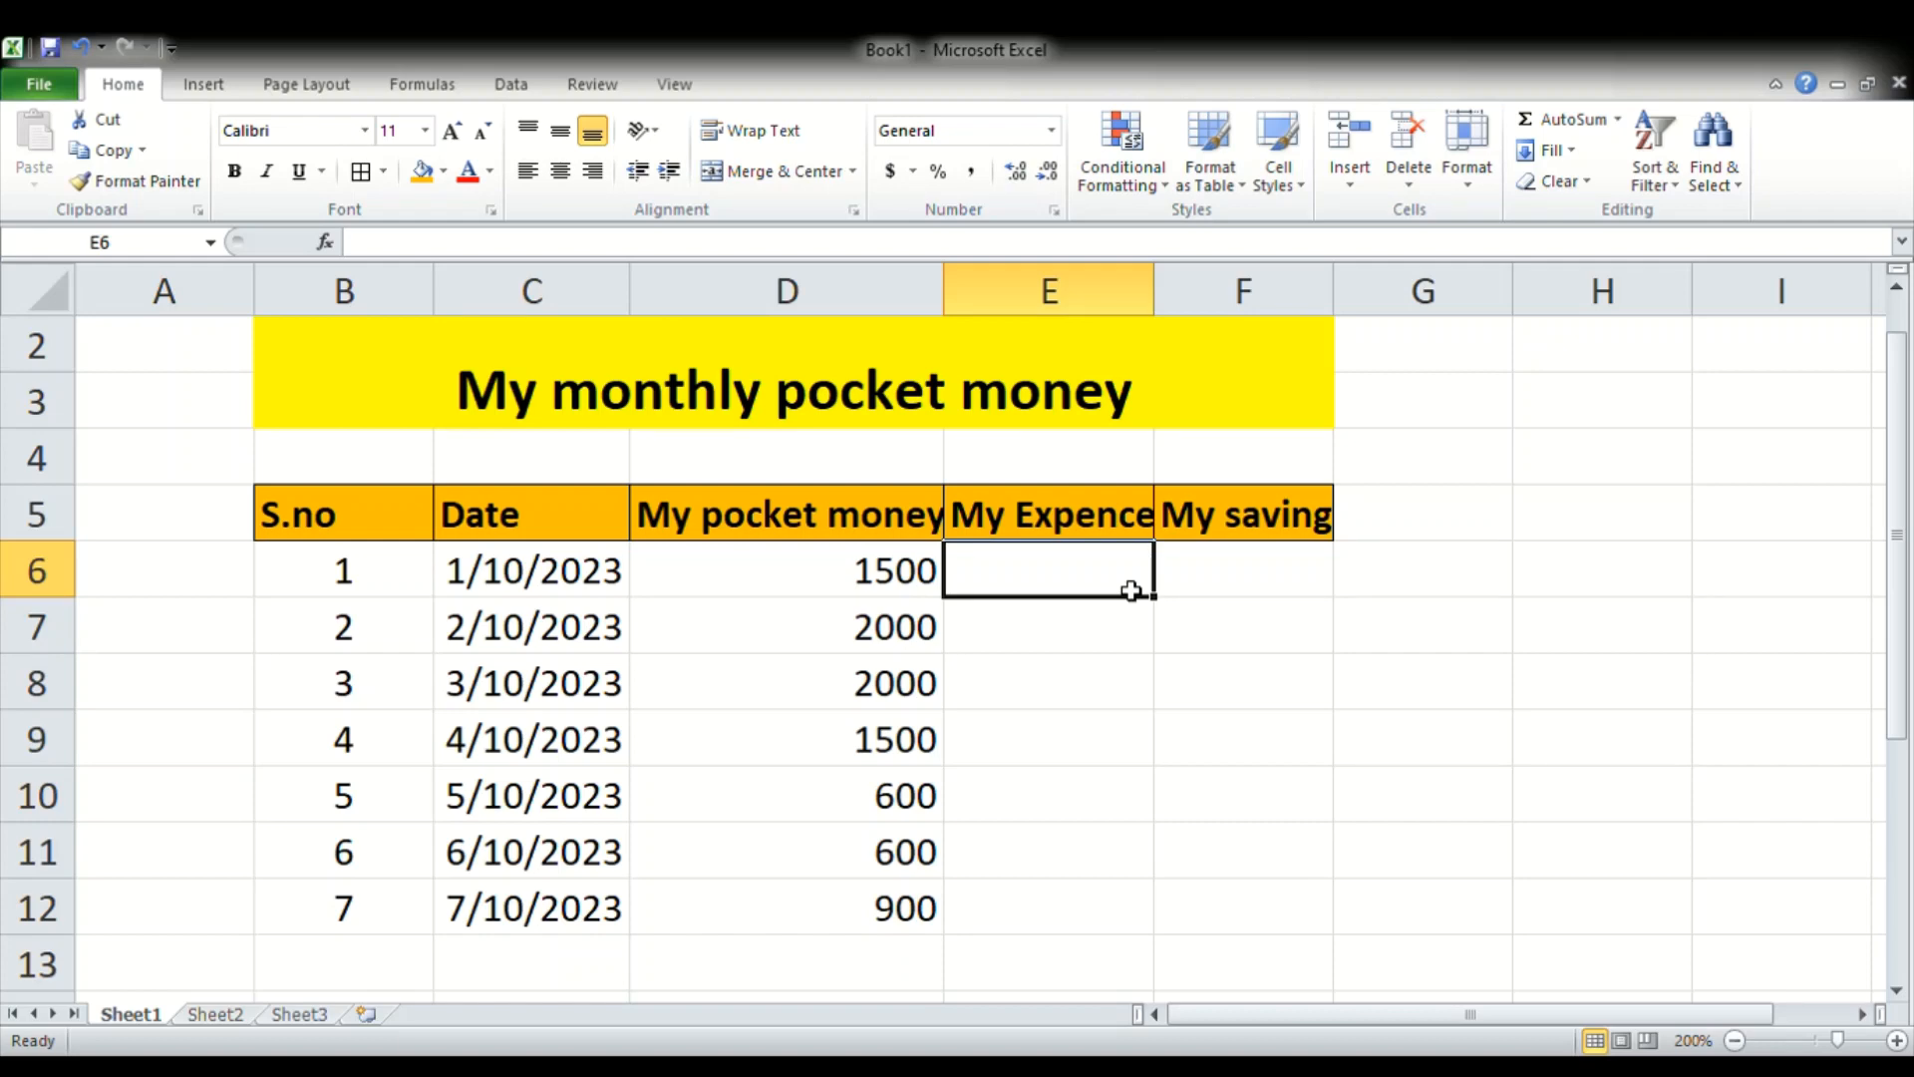
text(700)
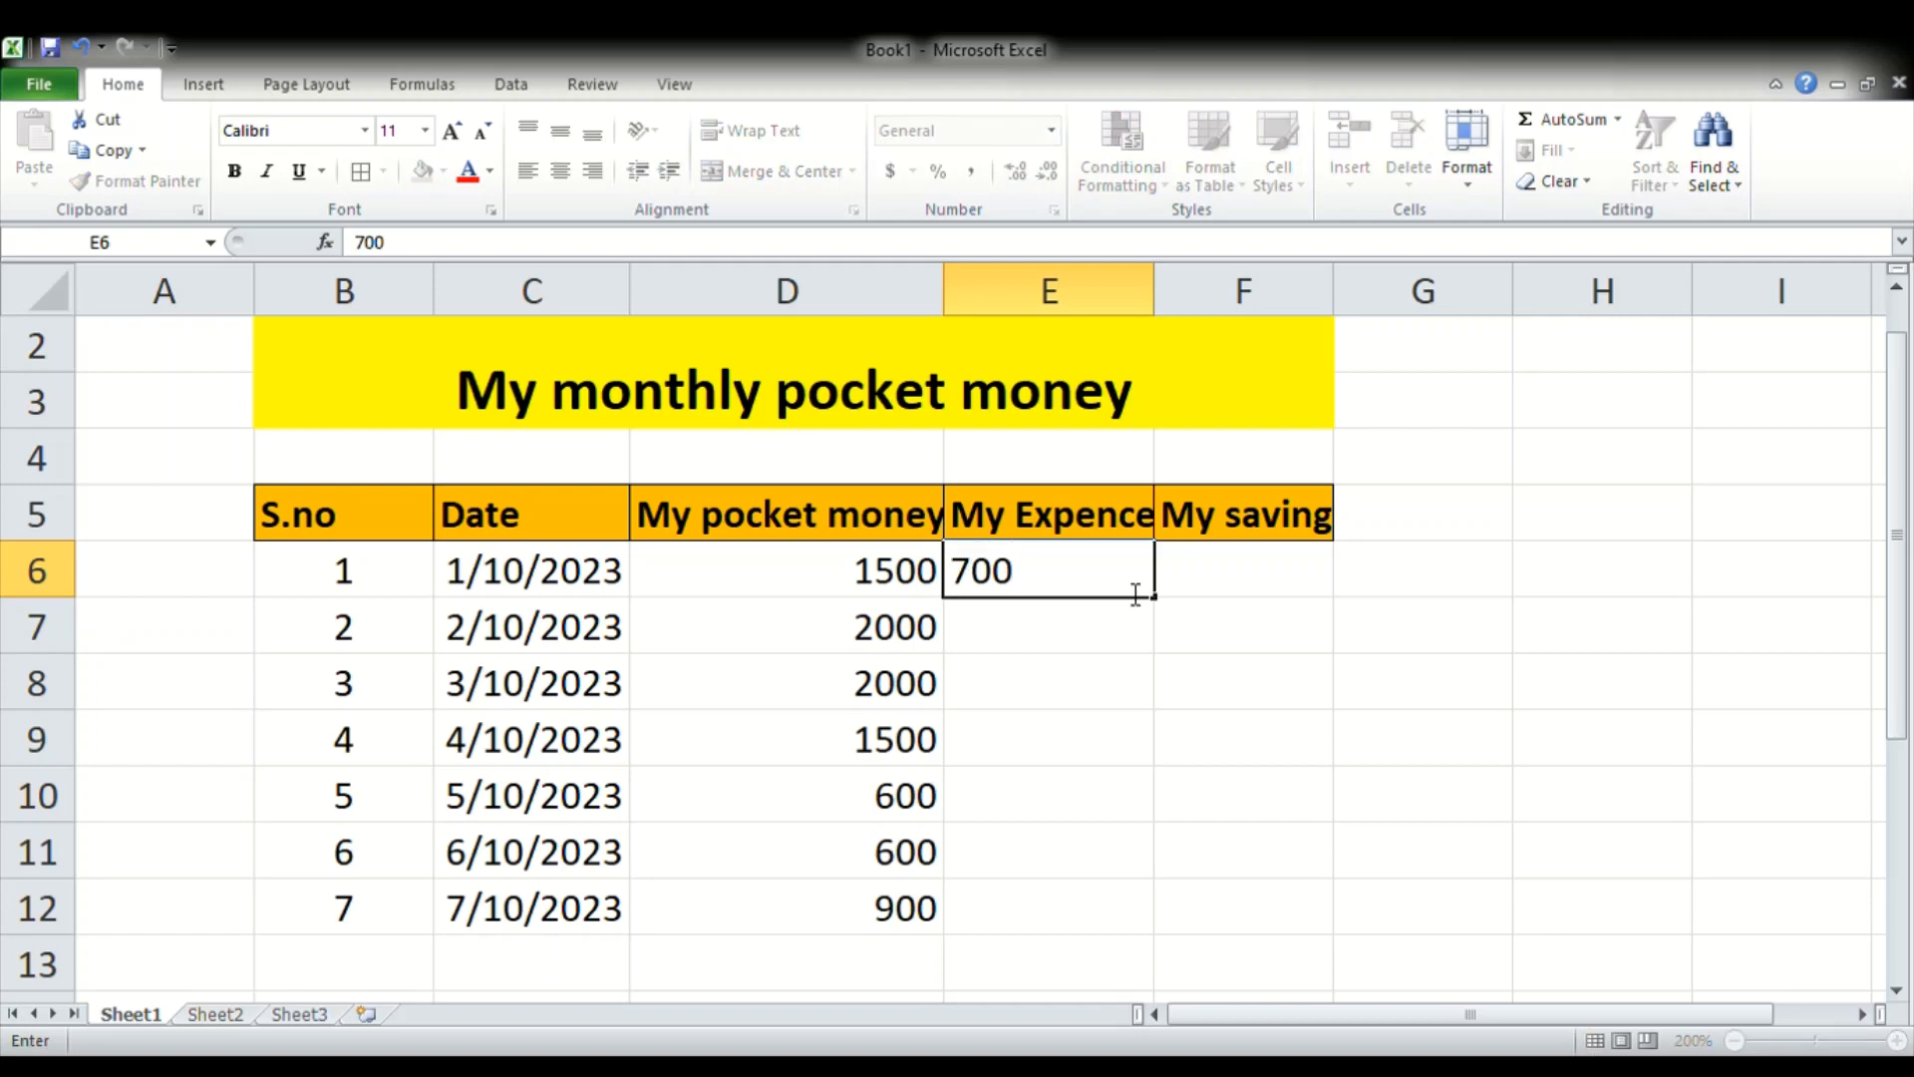
key(Return)
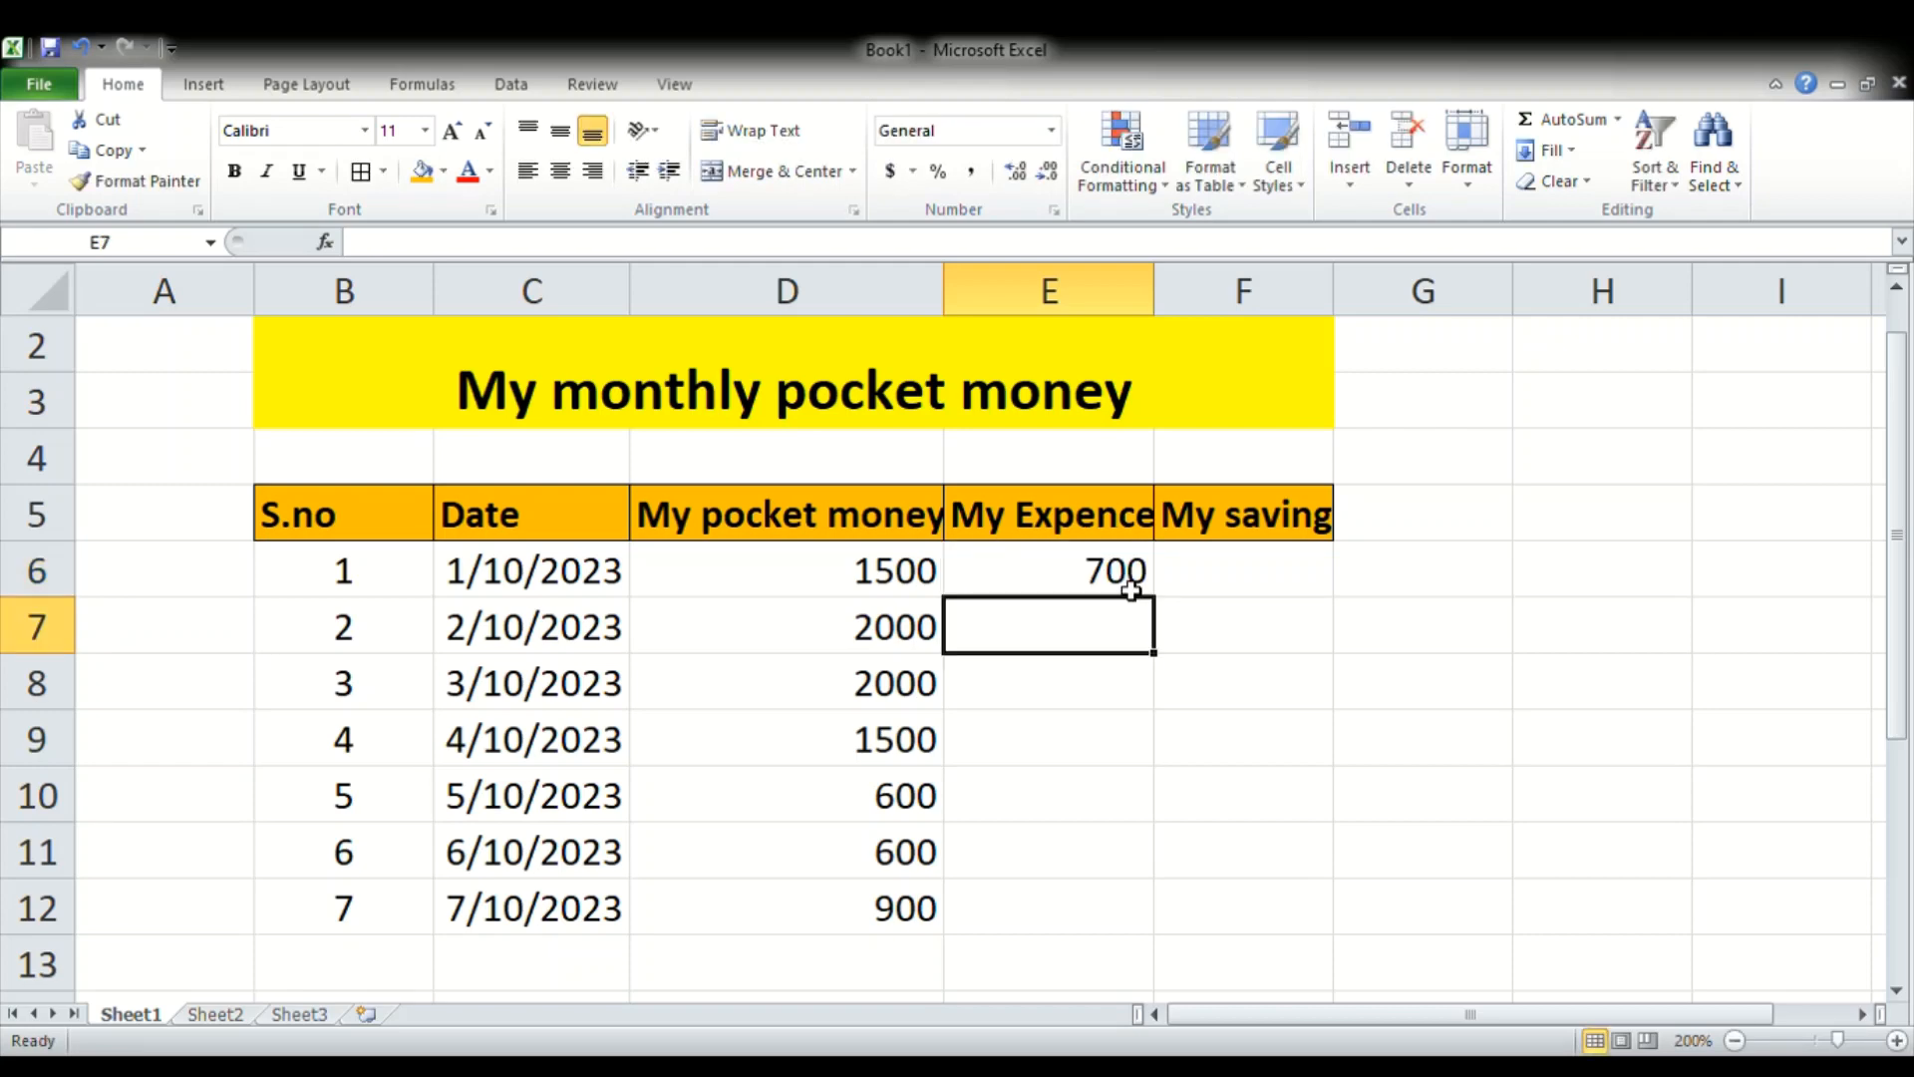
text(300)
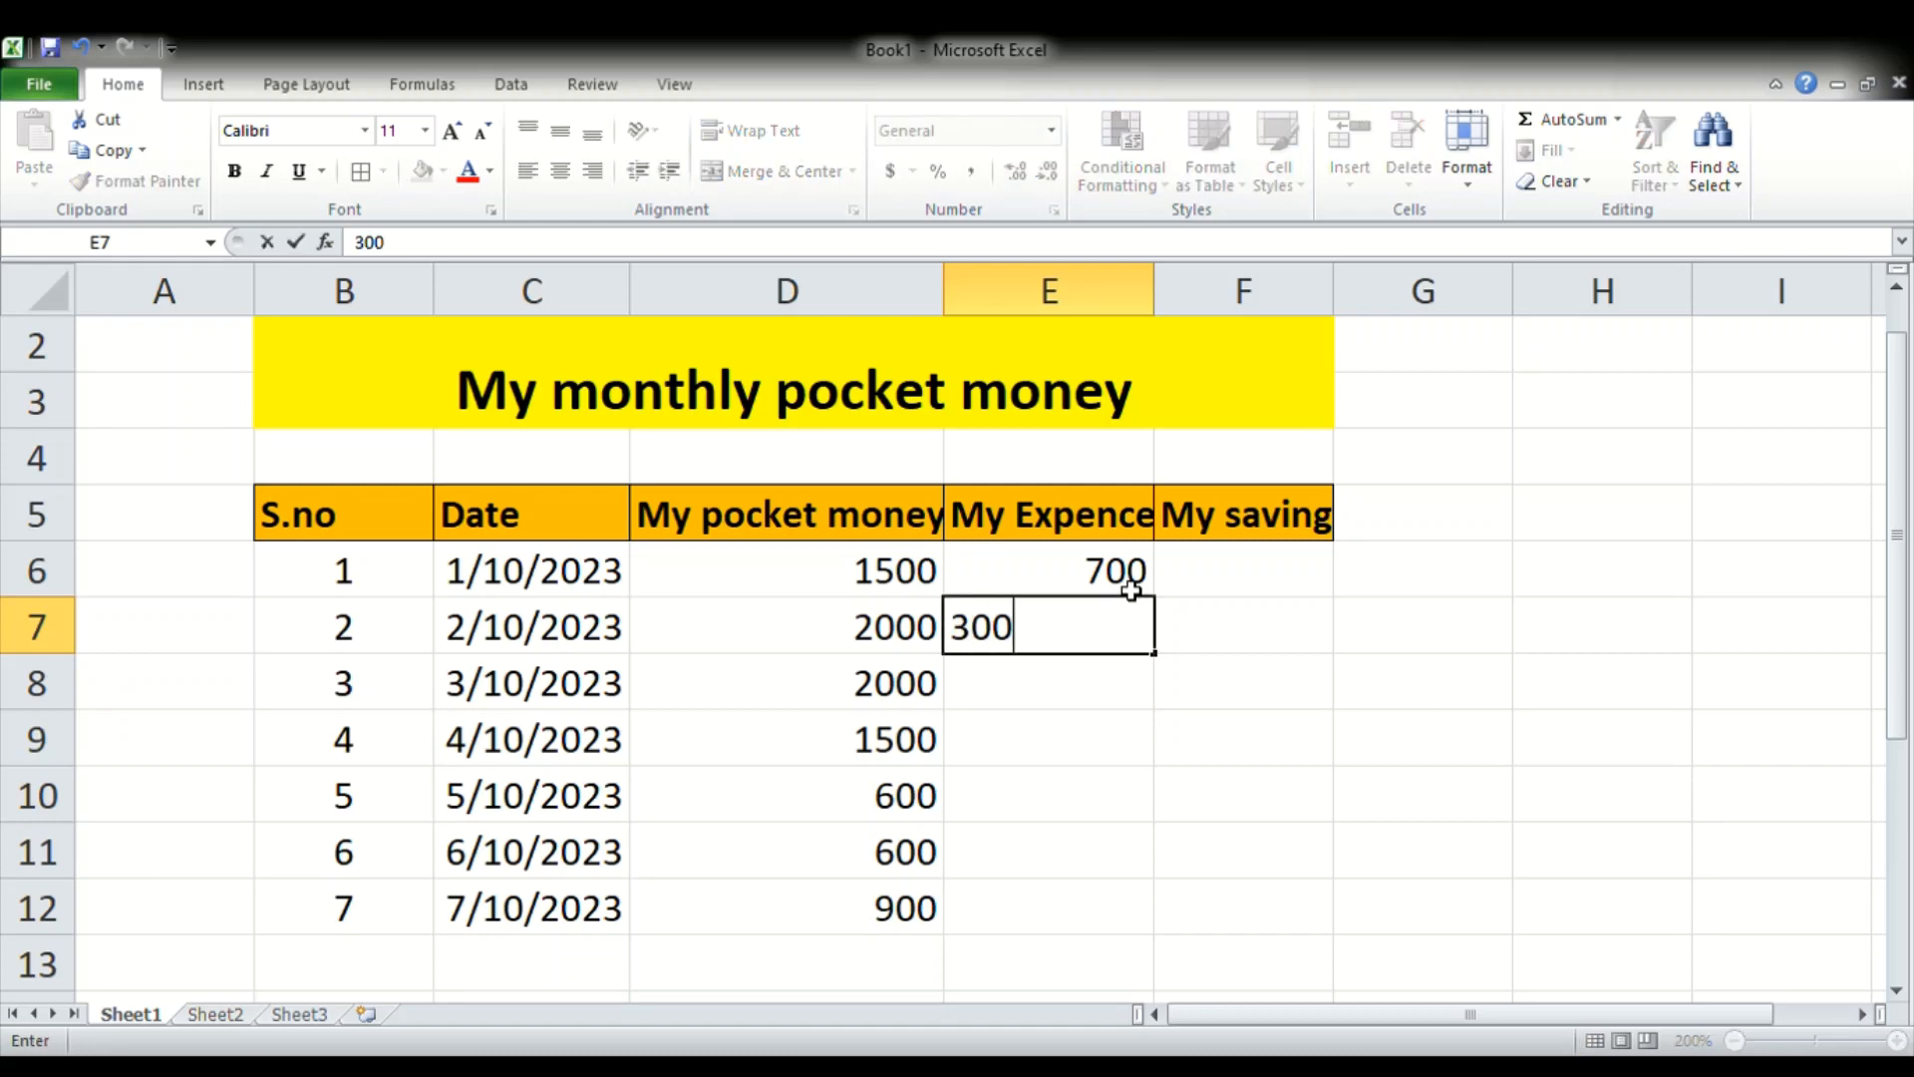
key(Return)
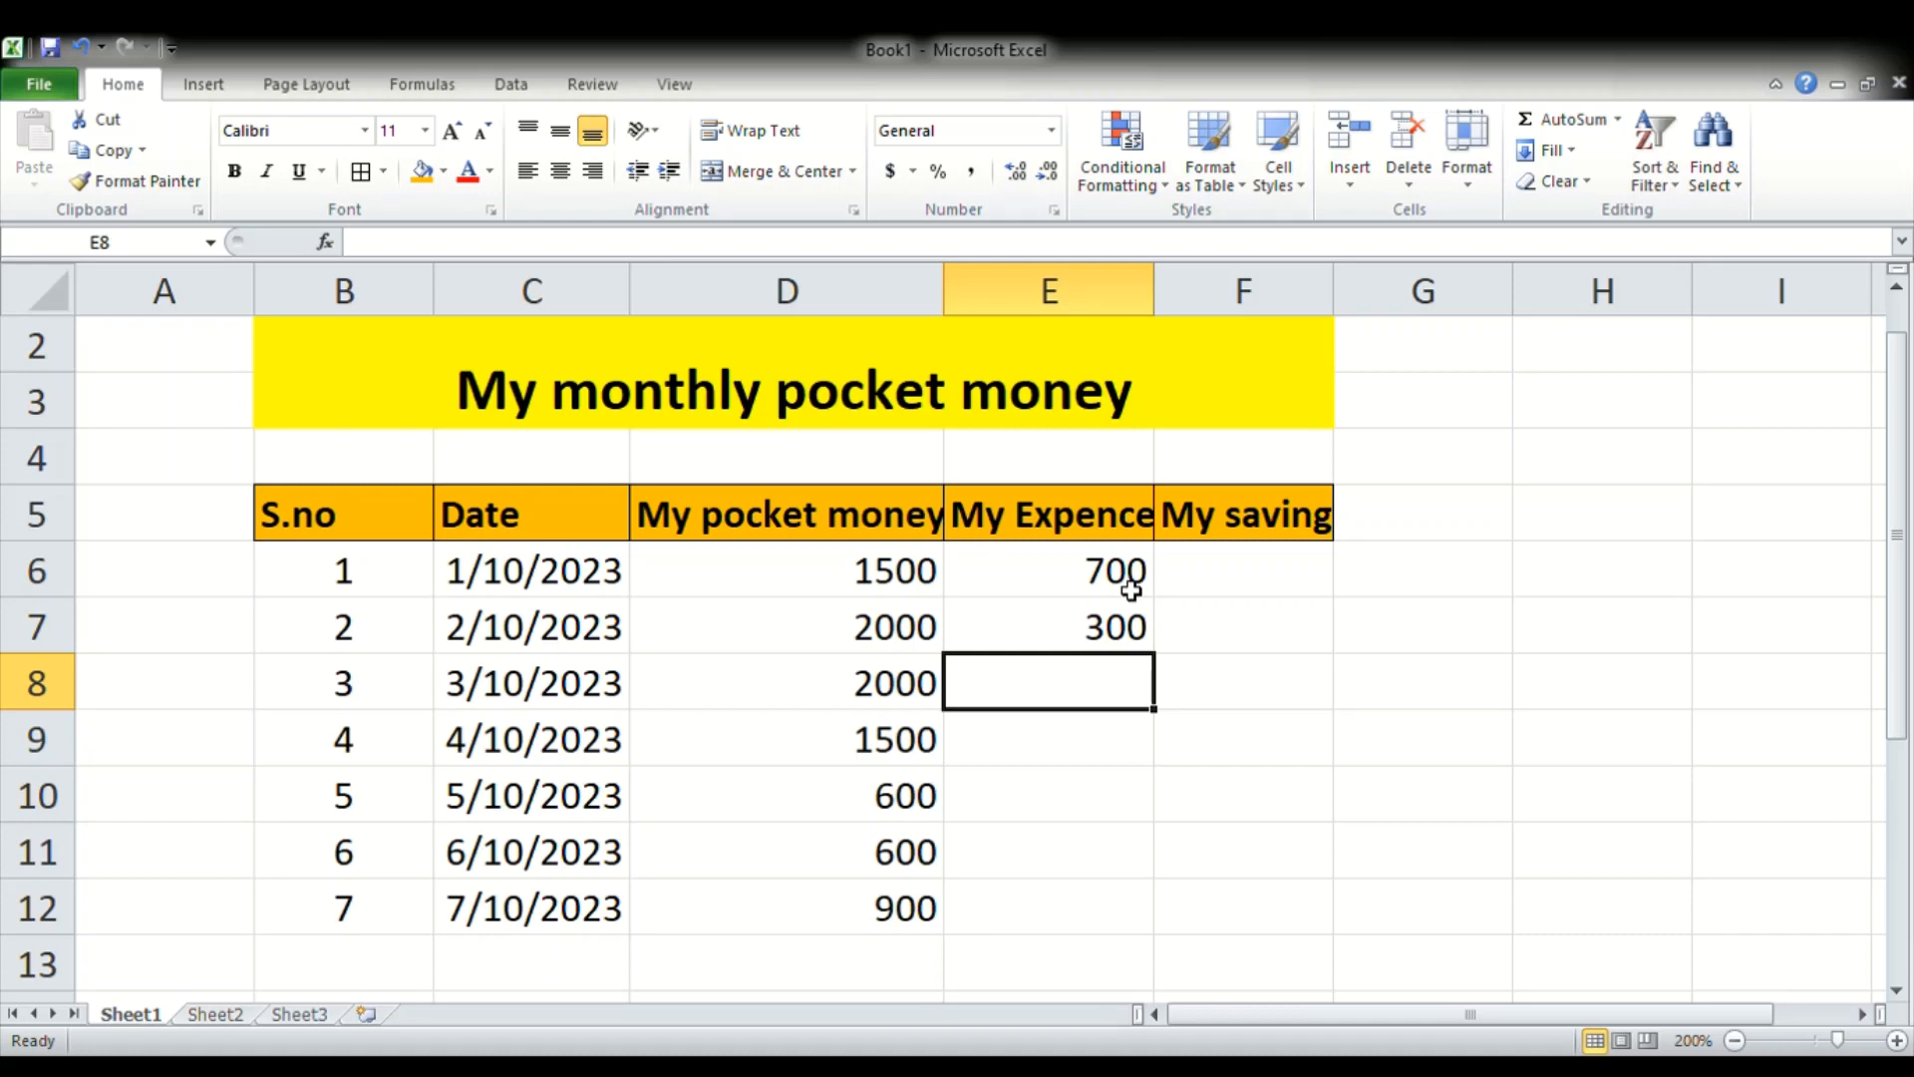
text(1900)
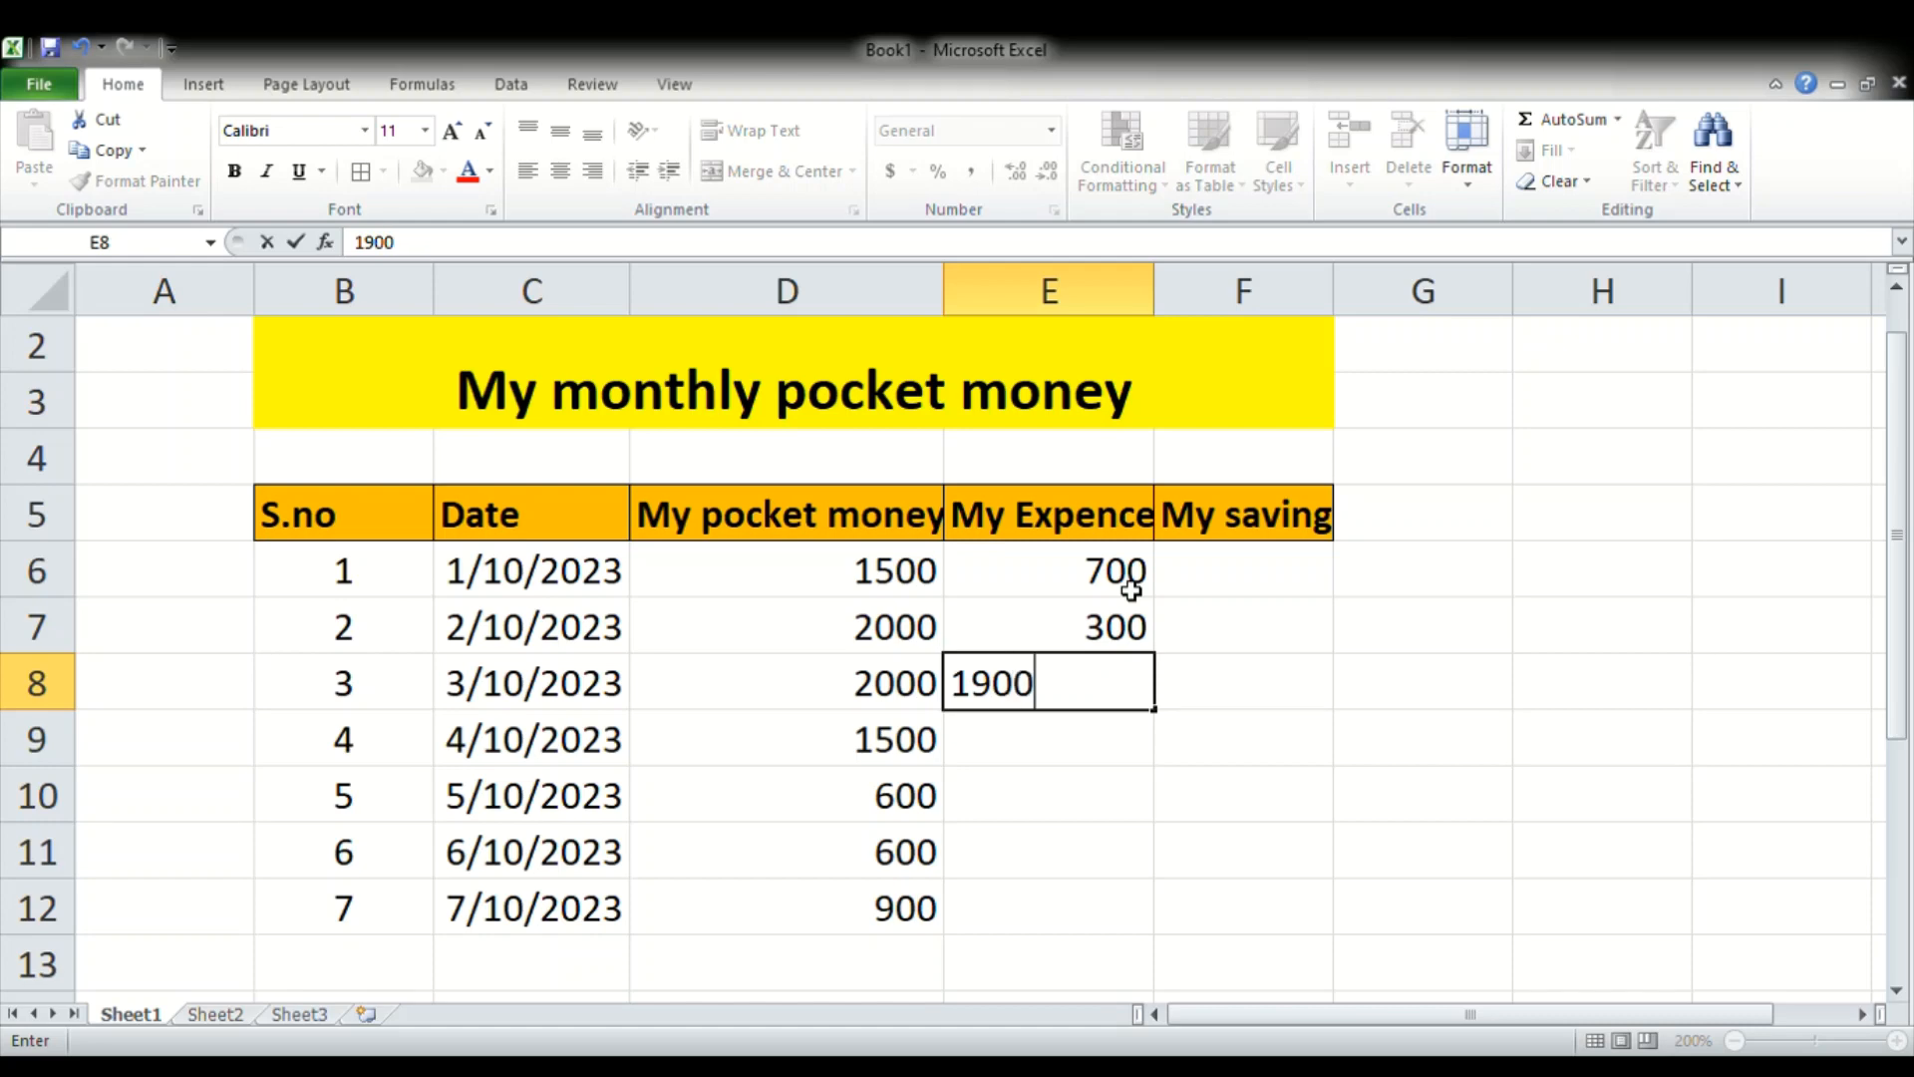
key(Return)
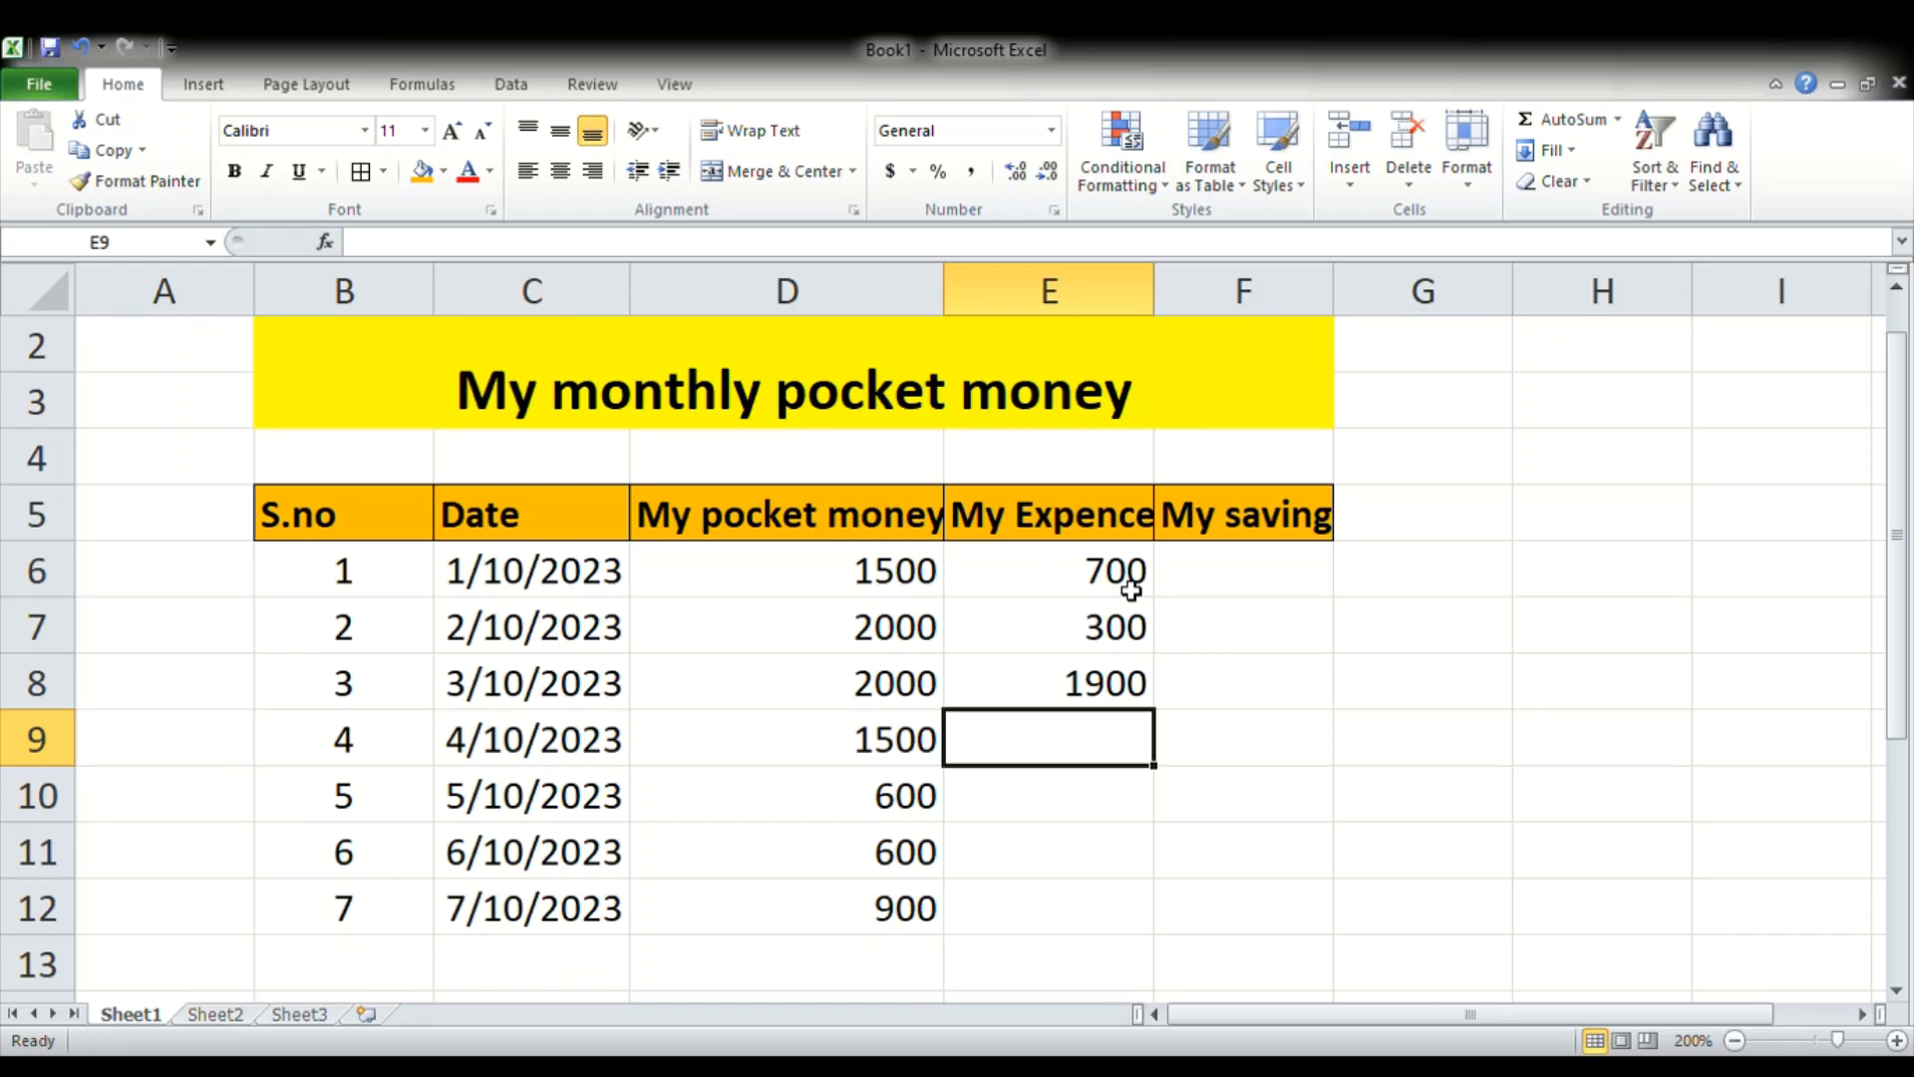
text(1100)
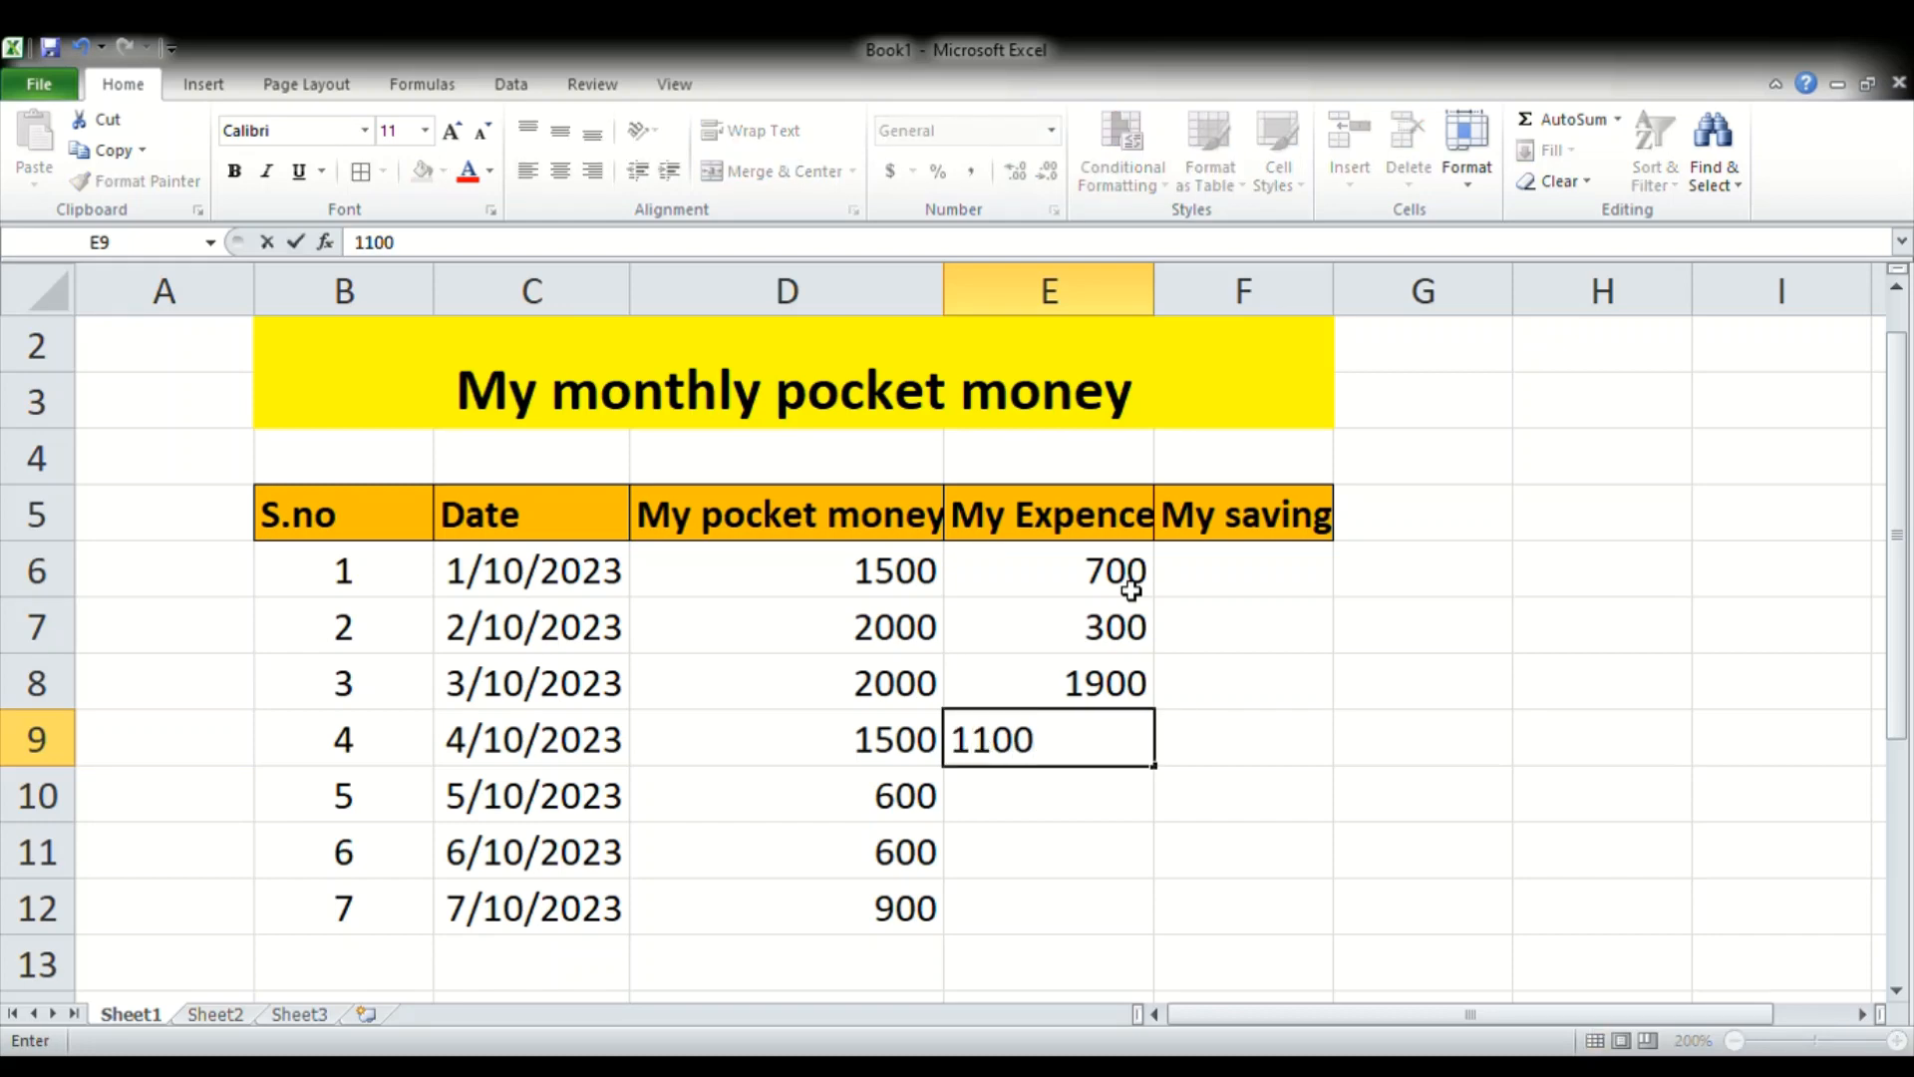
key(Return)
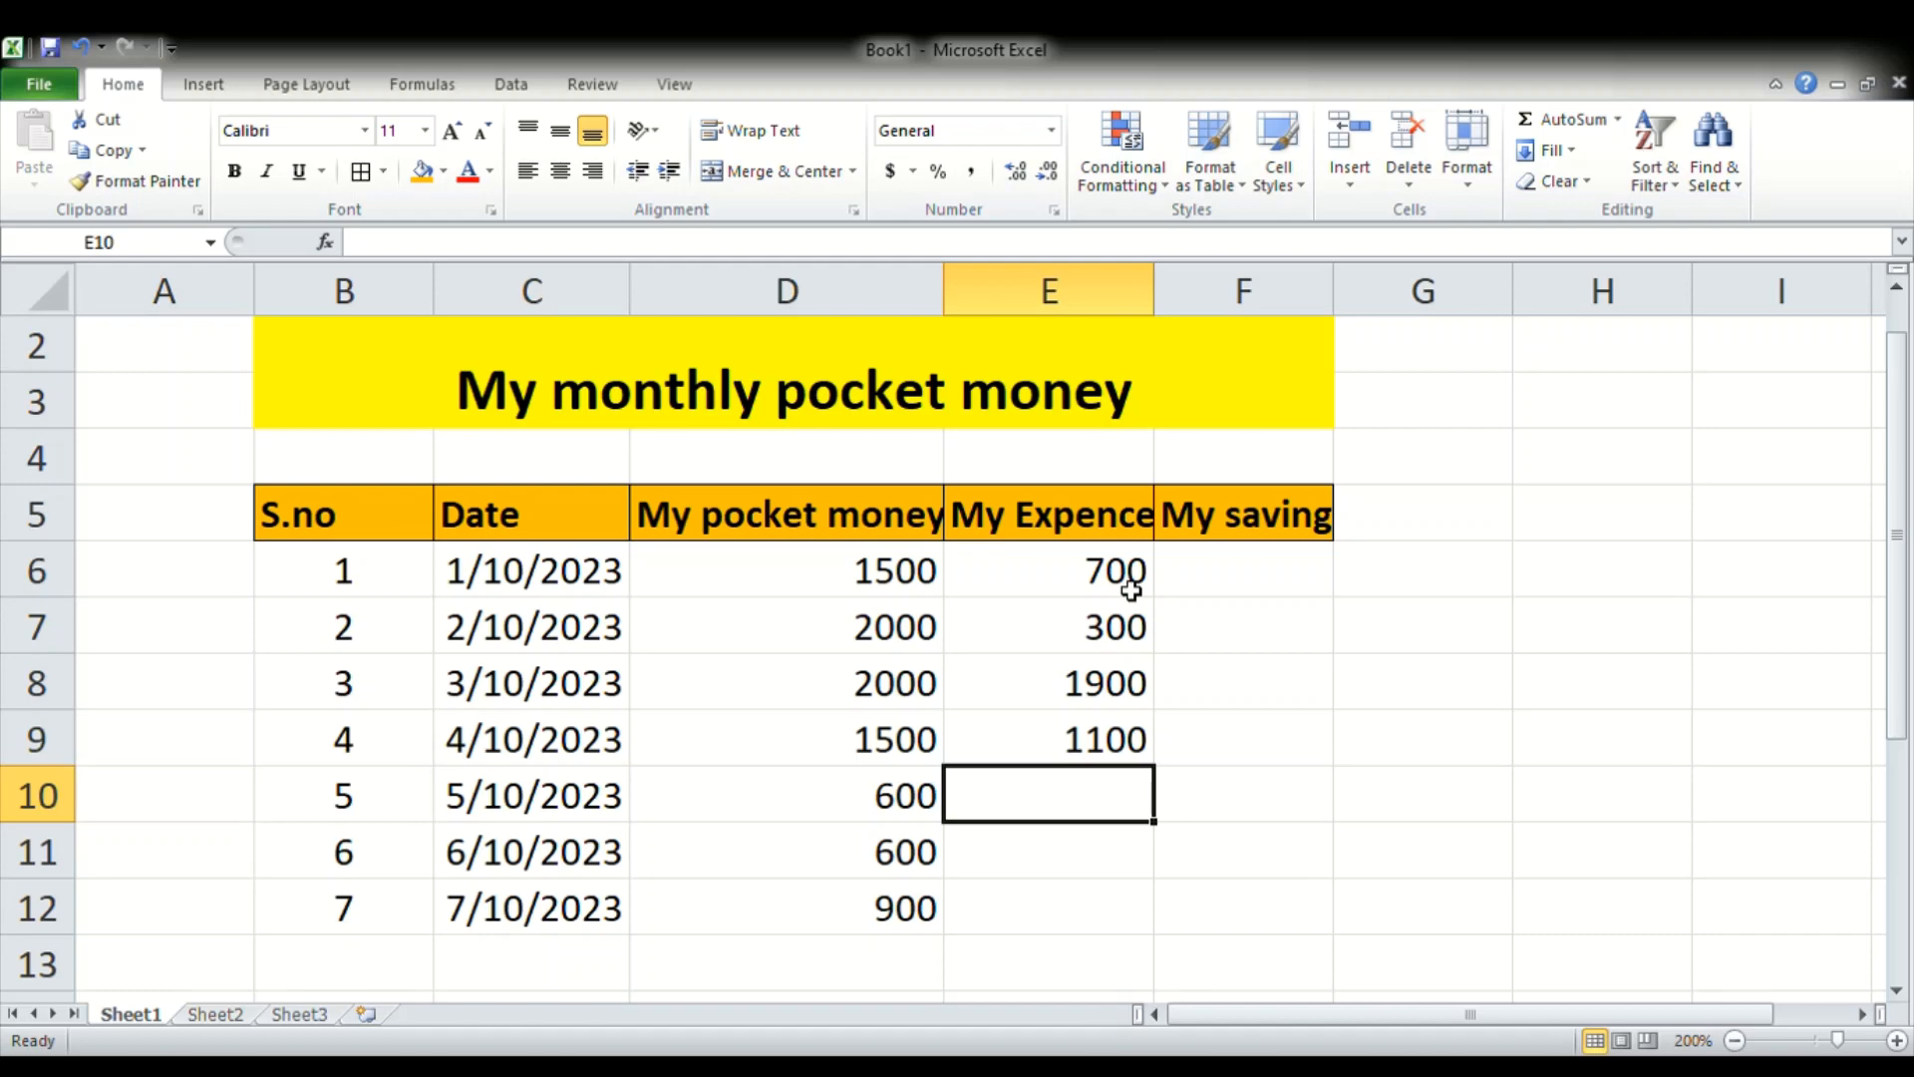
- Enter the expense amounts 200, 400 and 500 for the last three dates in cells E10:E12
text(2)
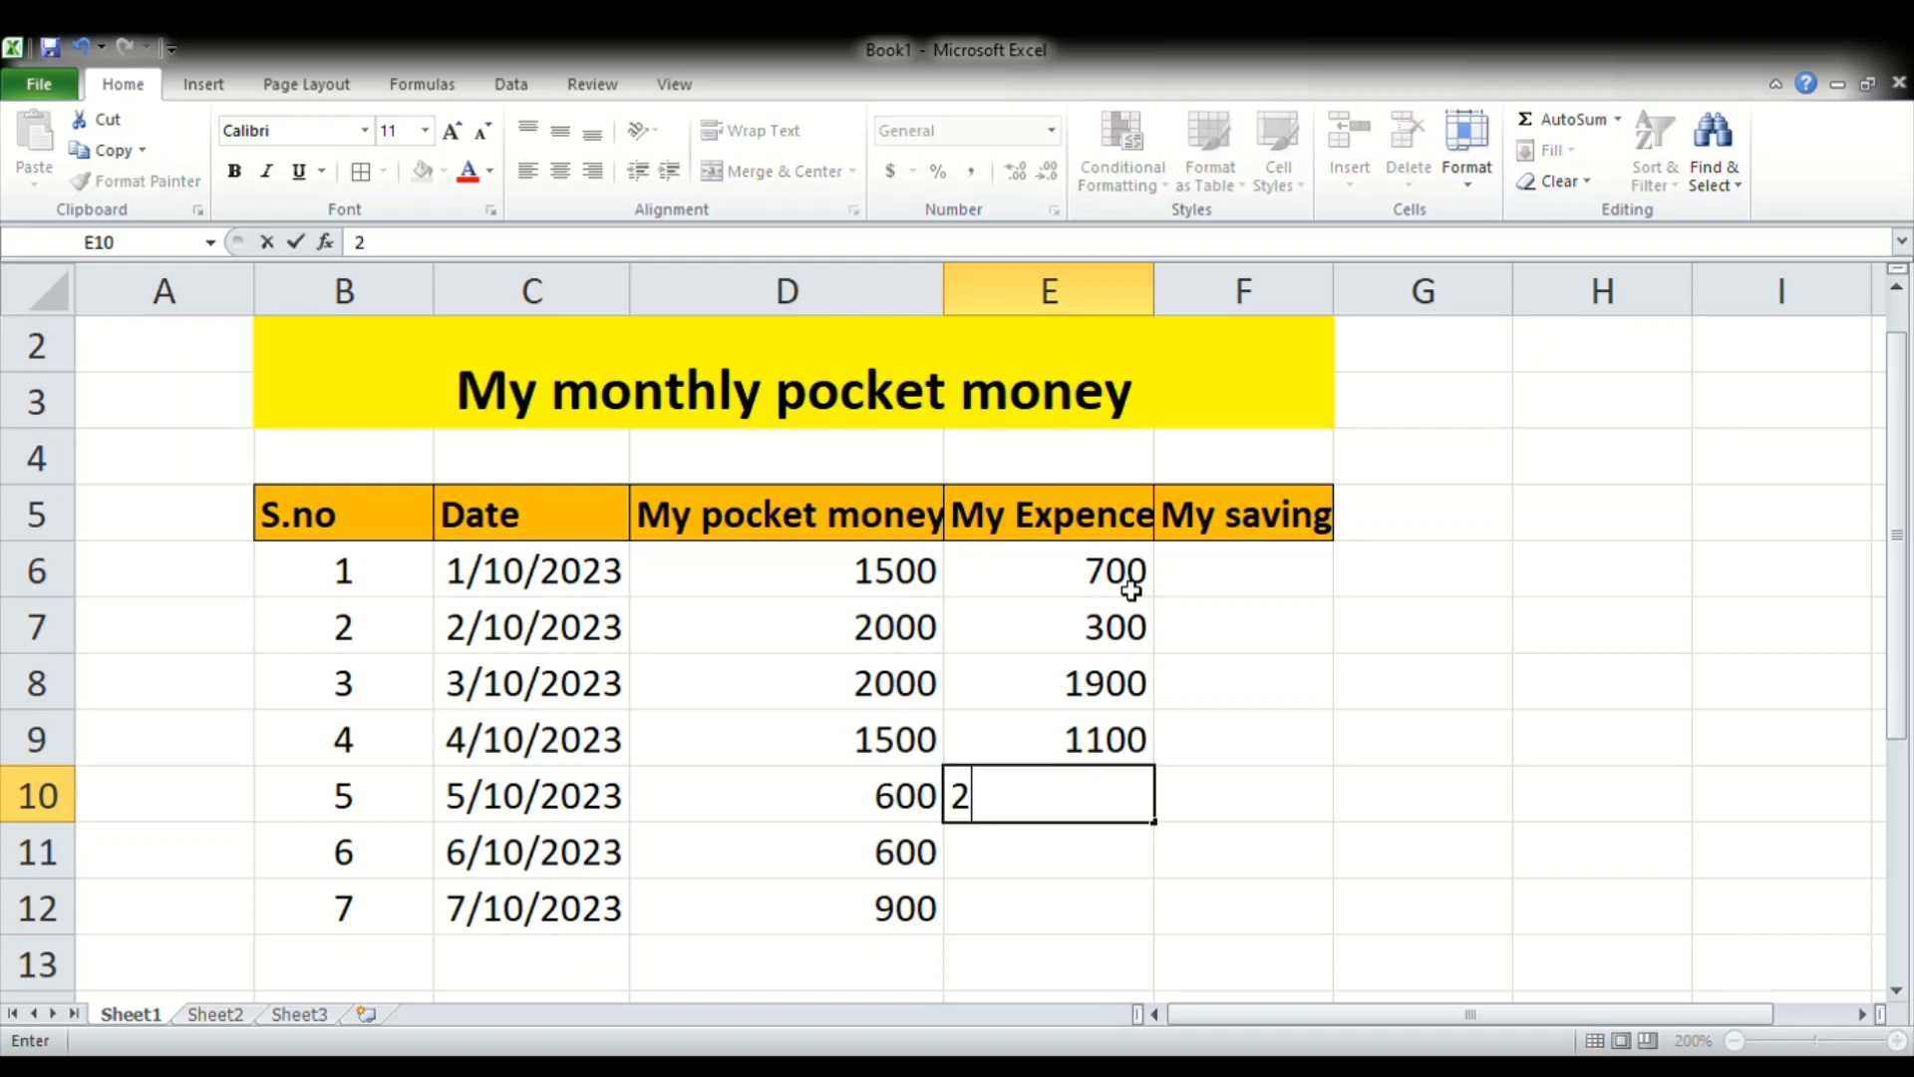
key(Return)
key(Return)
key(Up)
key(Up)
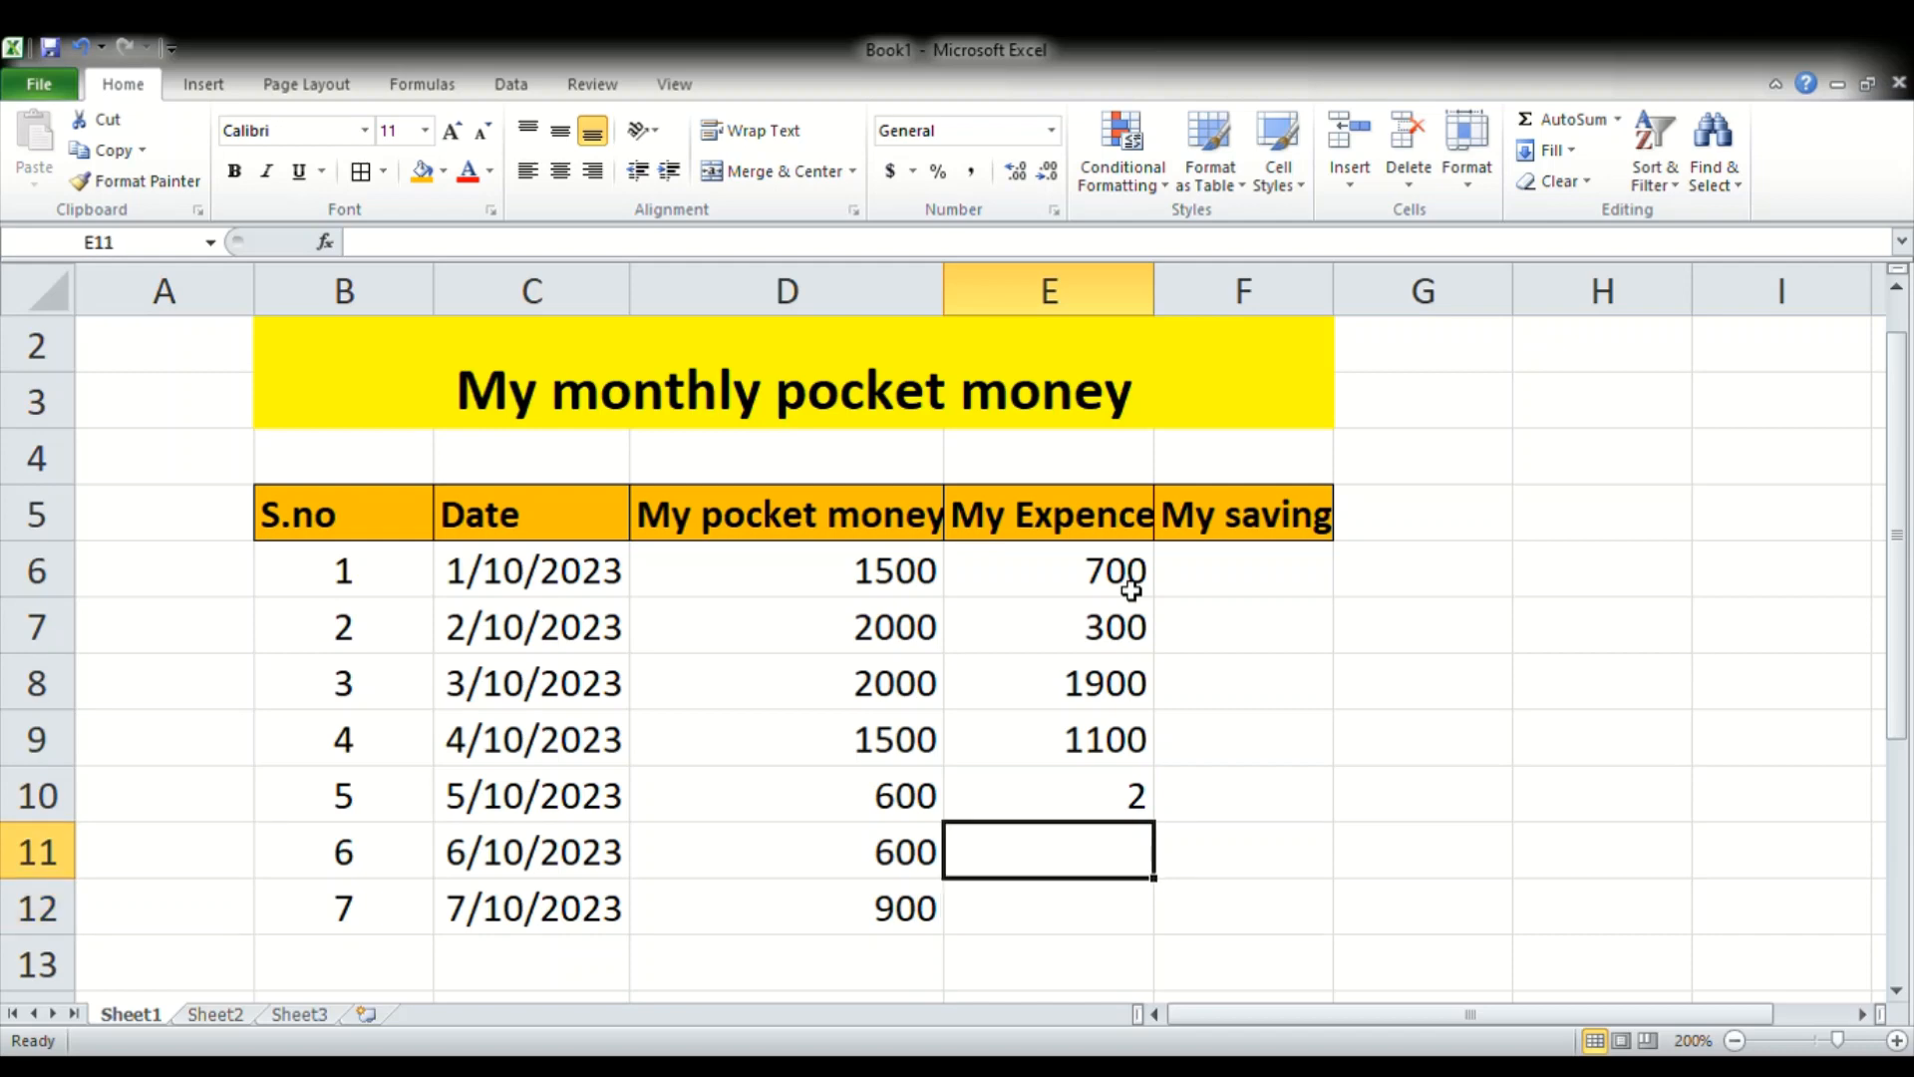
key(BackSpace)
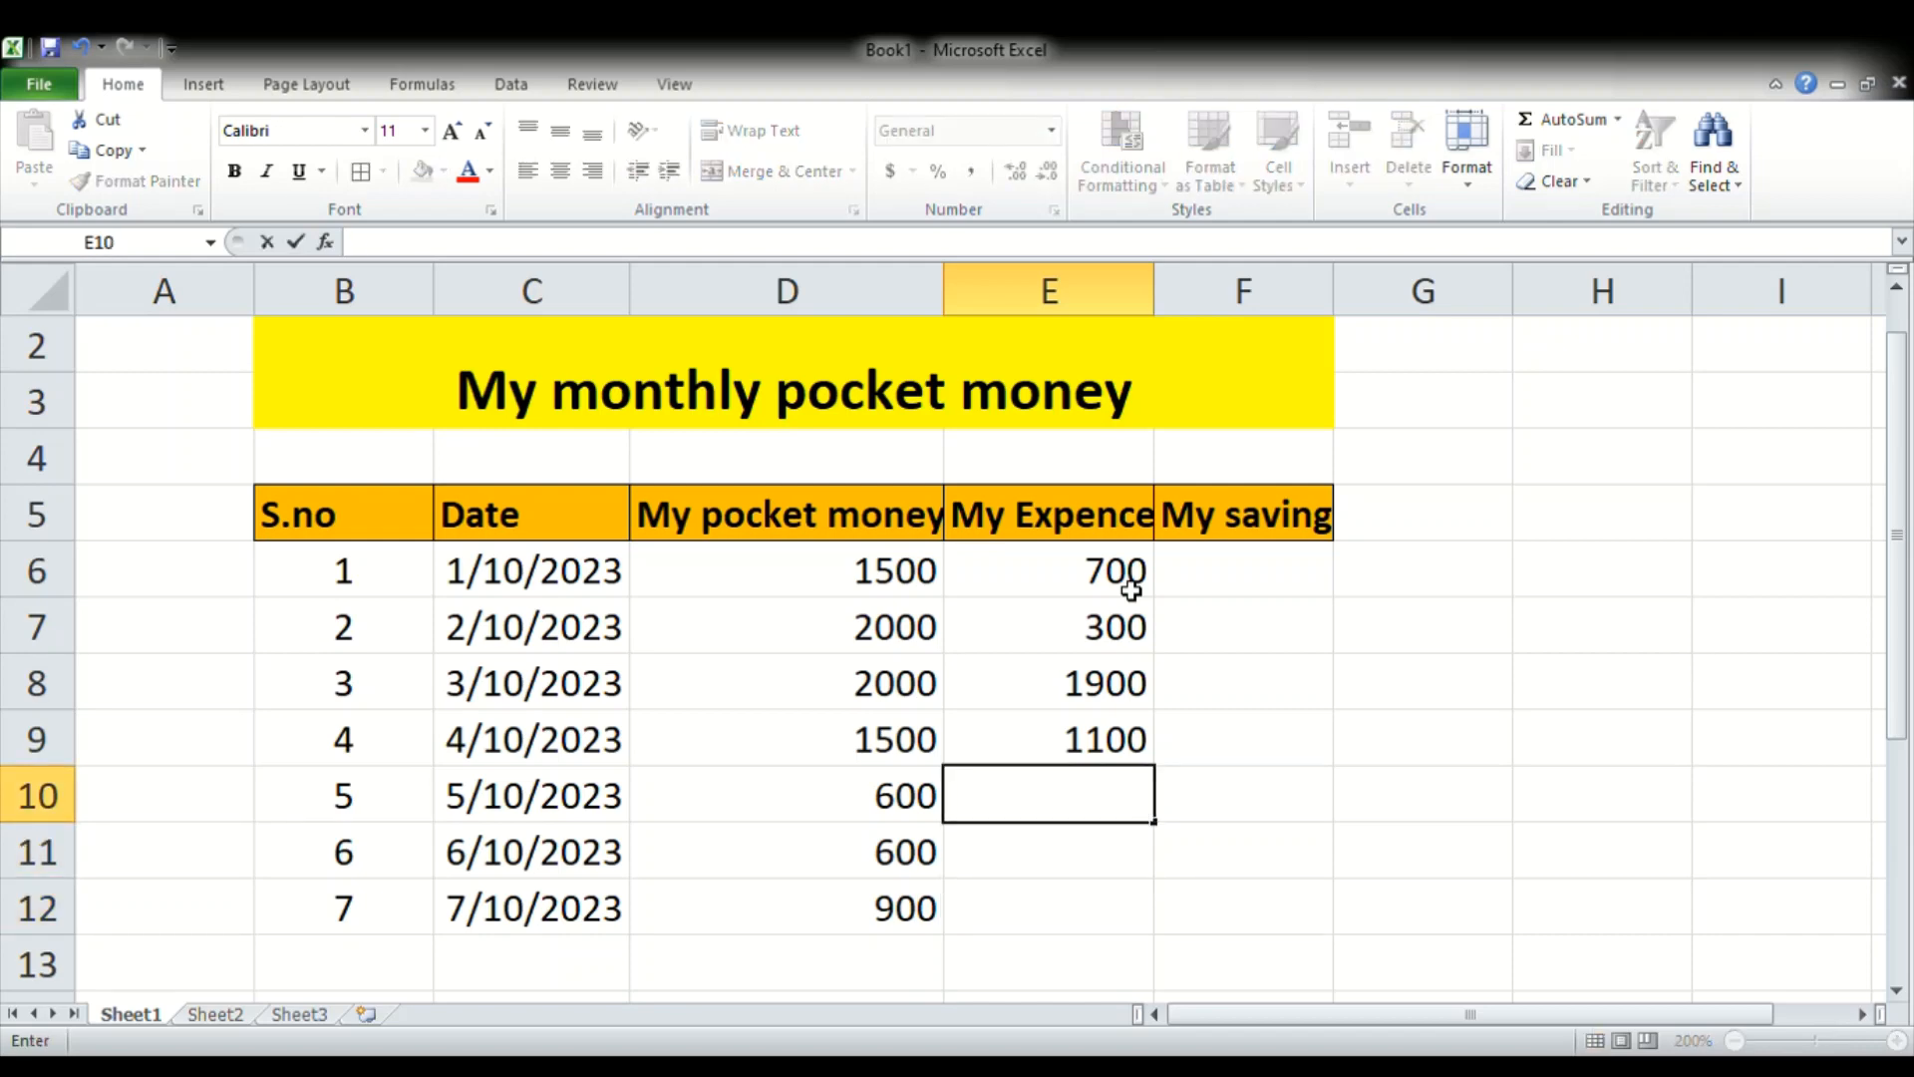
text(200)
key(Return)
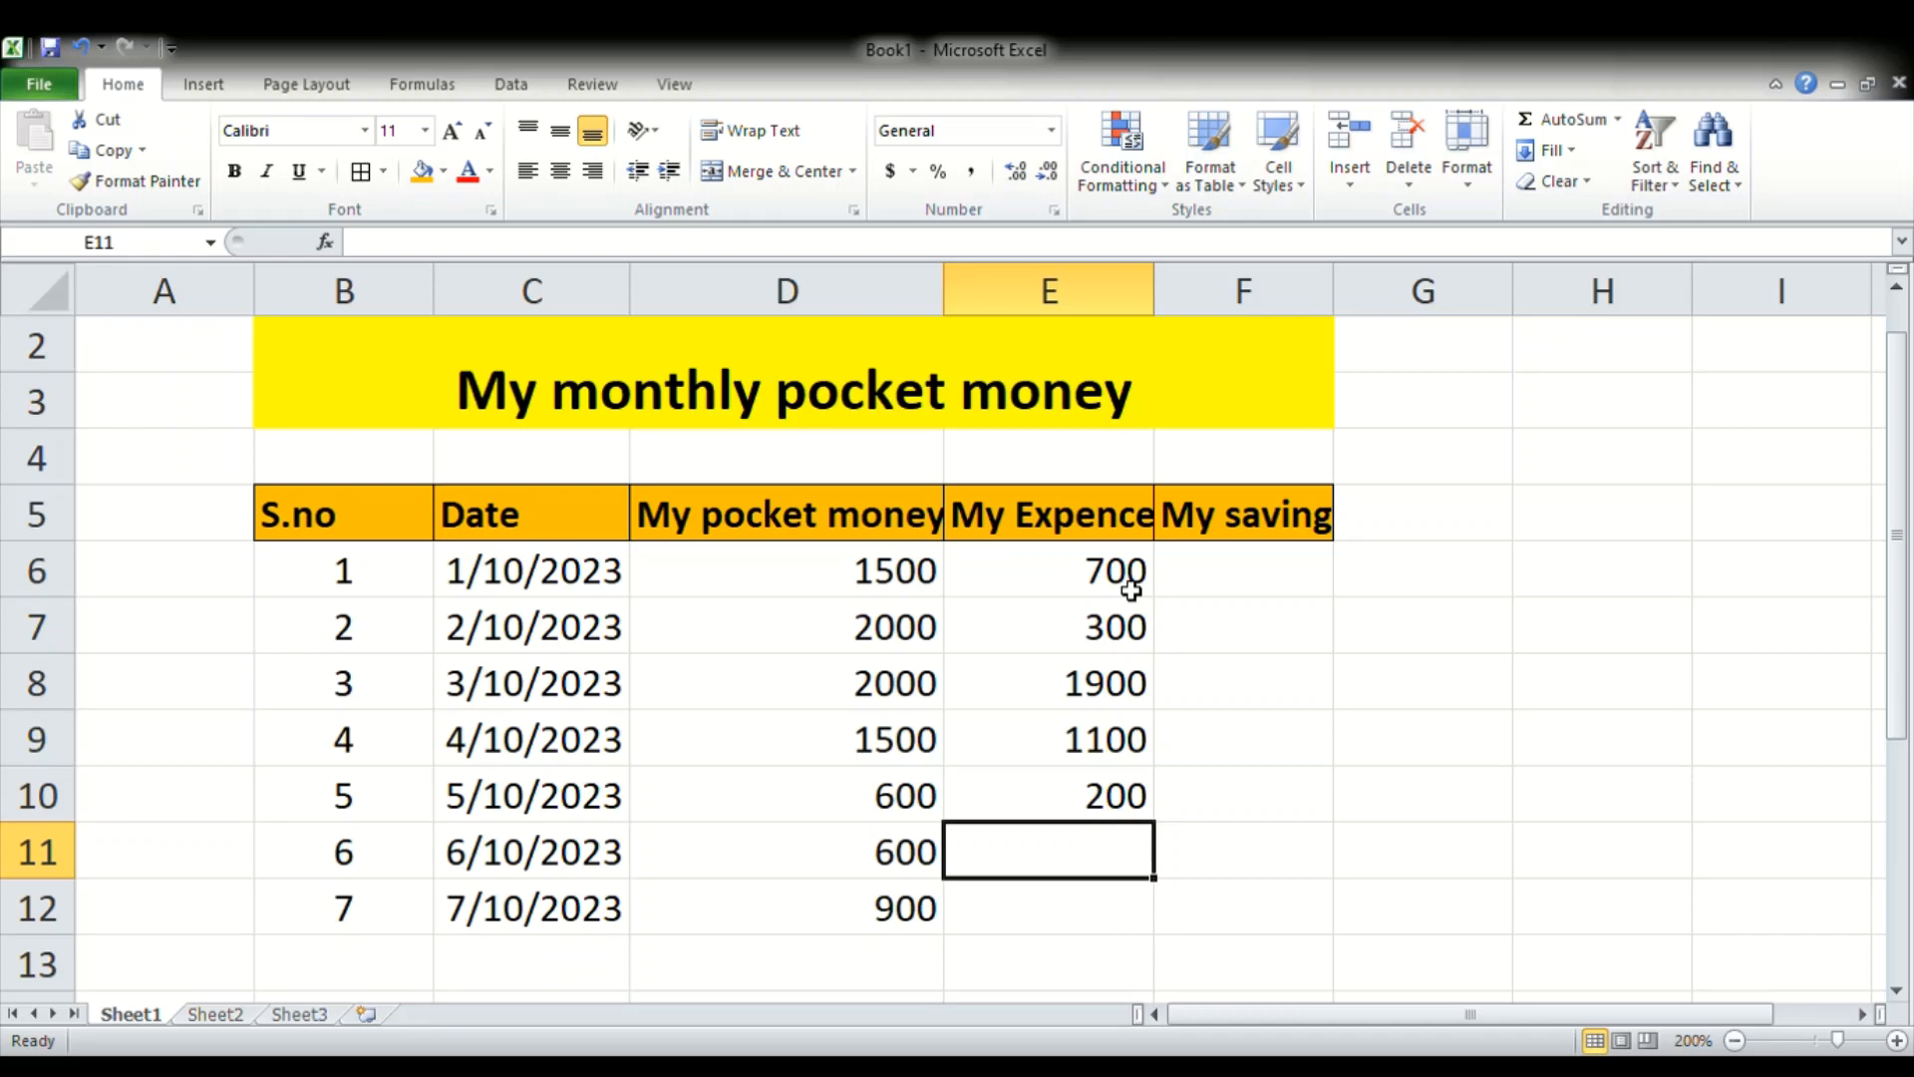
text(400)
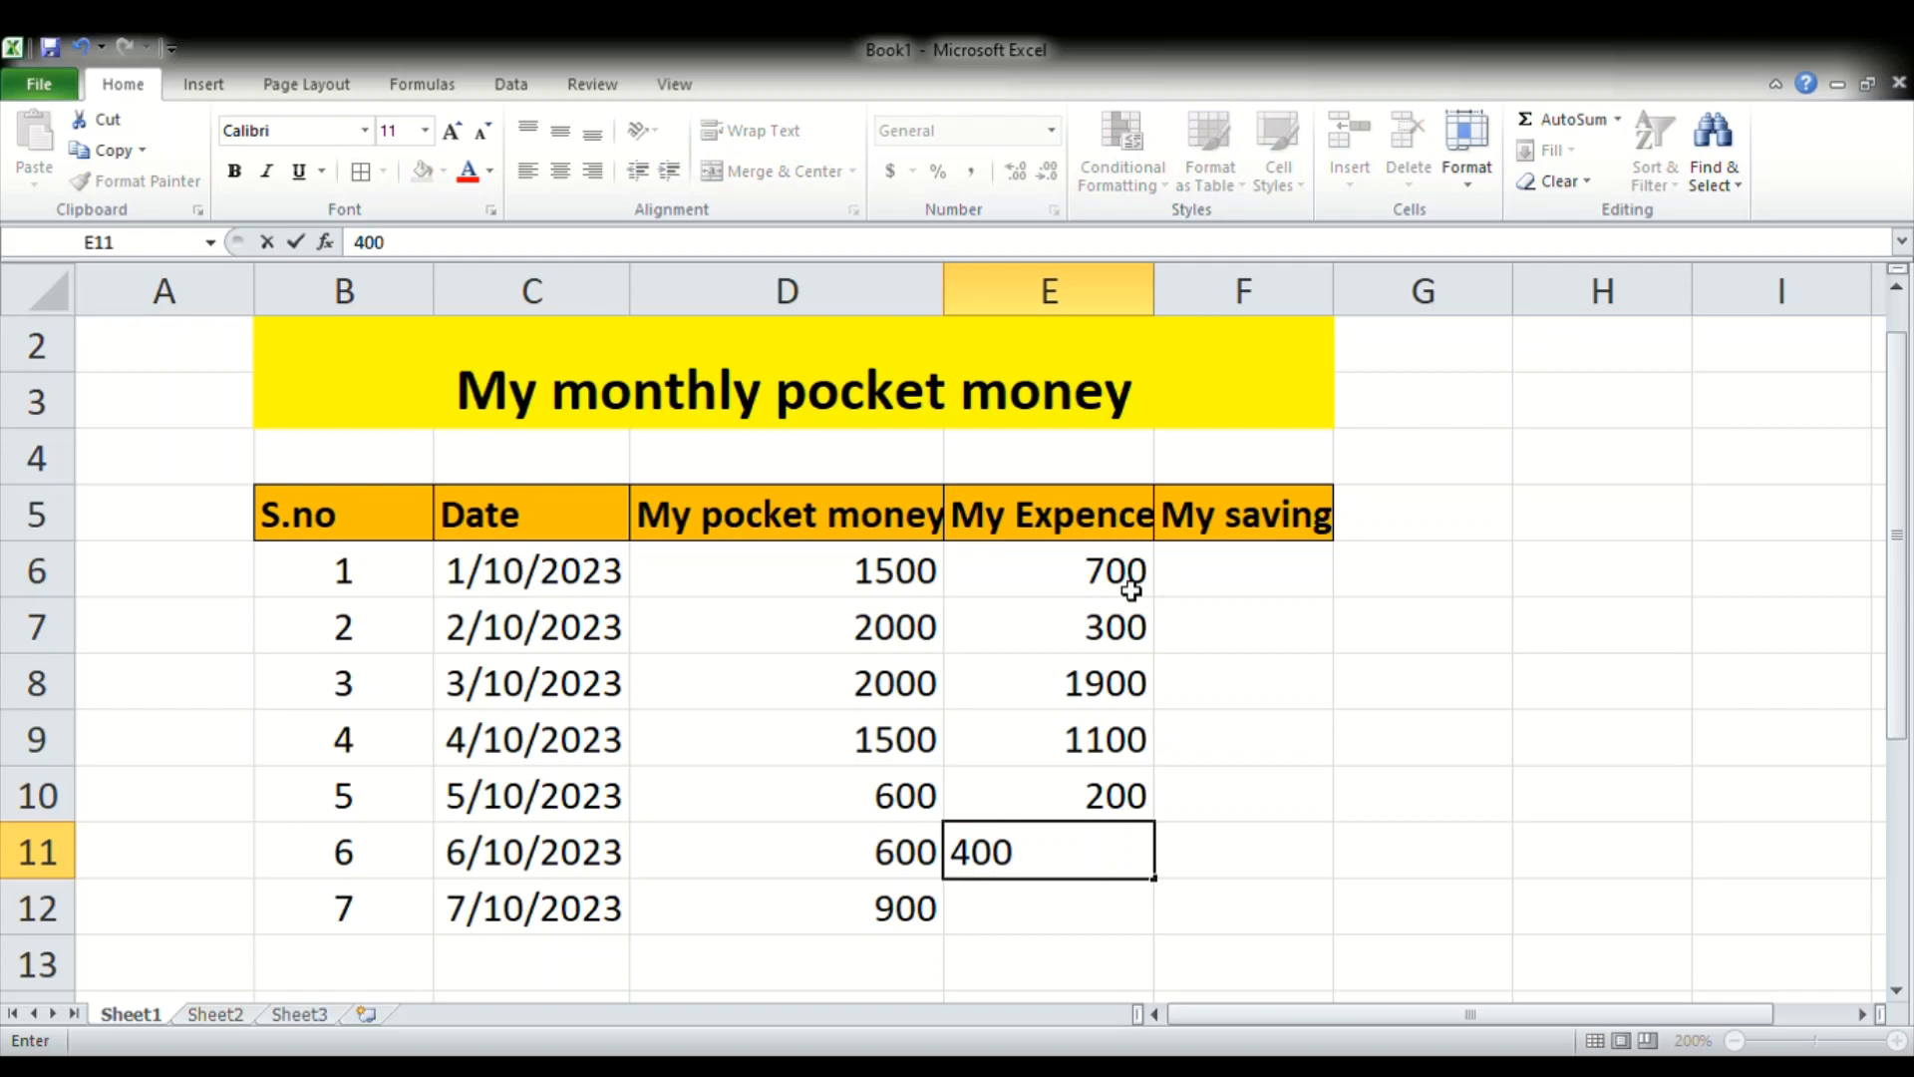
key(Return)
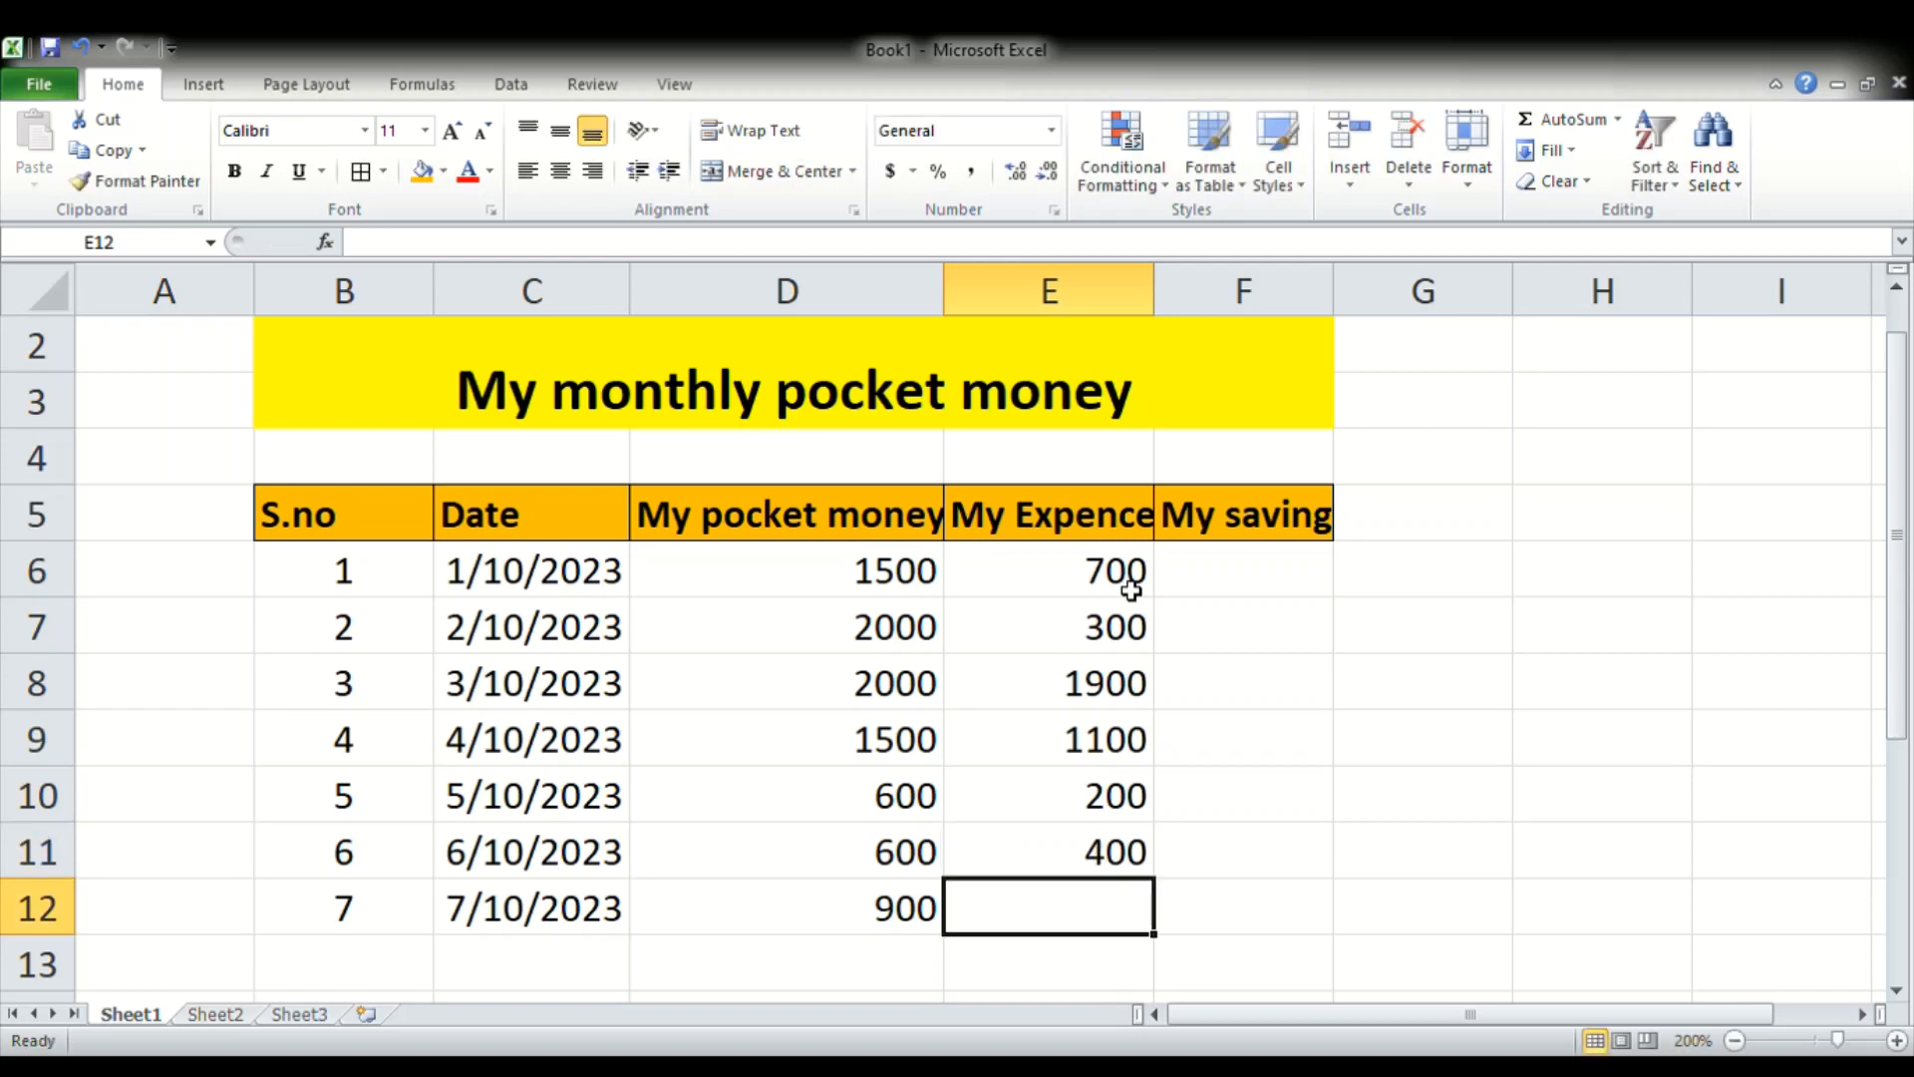
text(5)
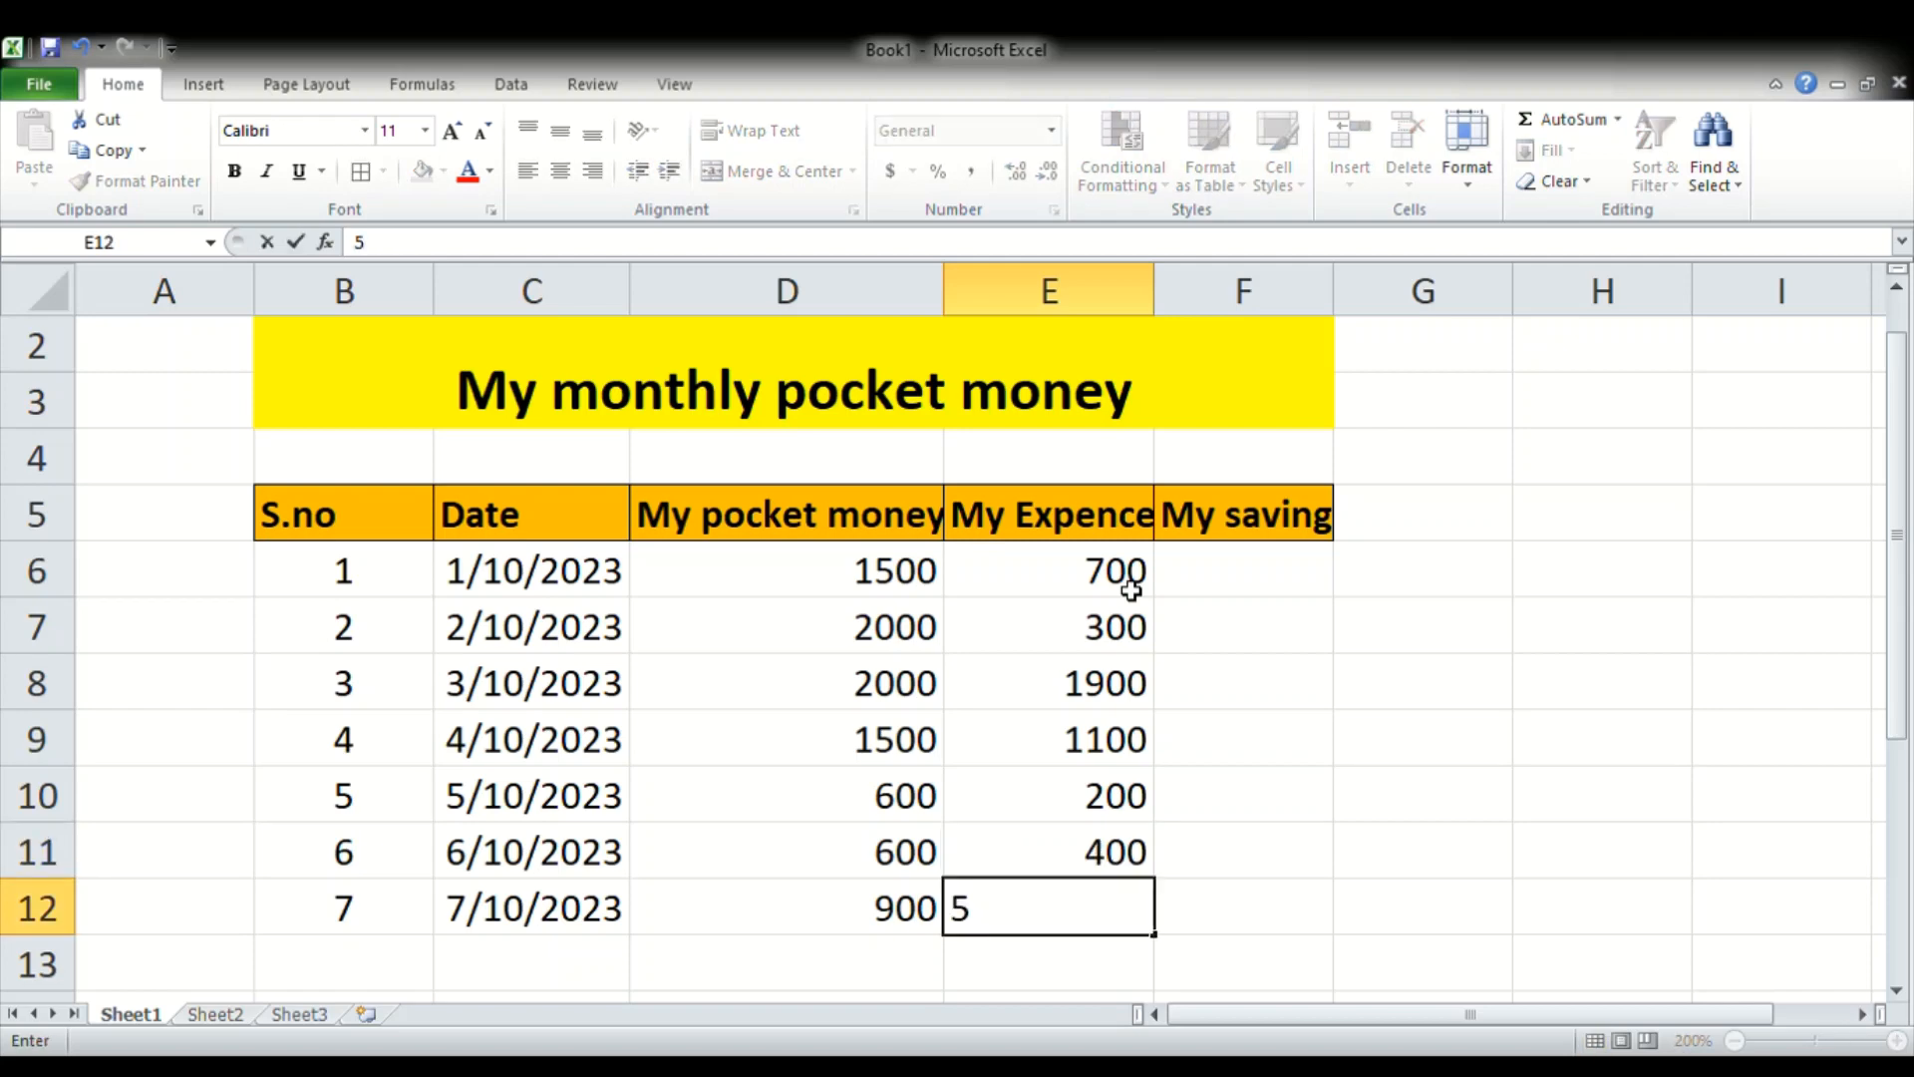
text(00)
click(1277, 576)
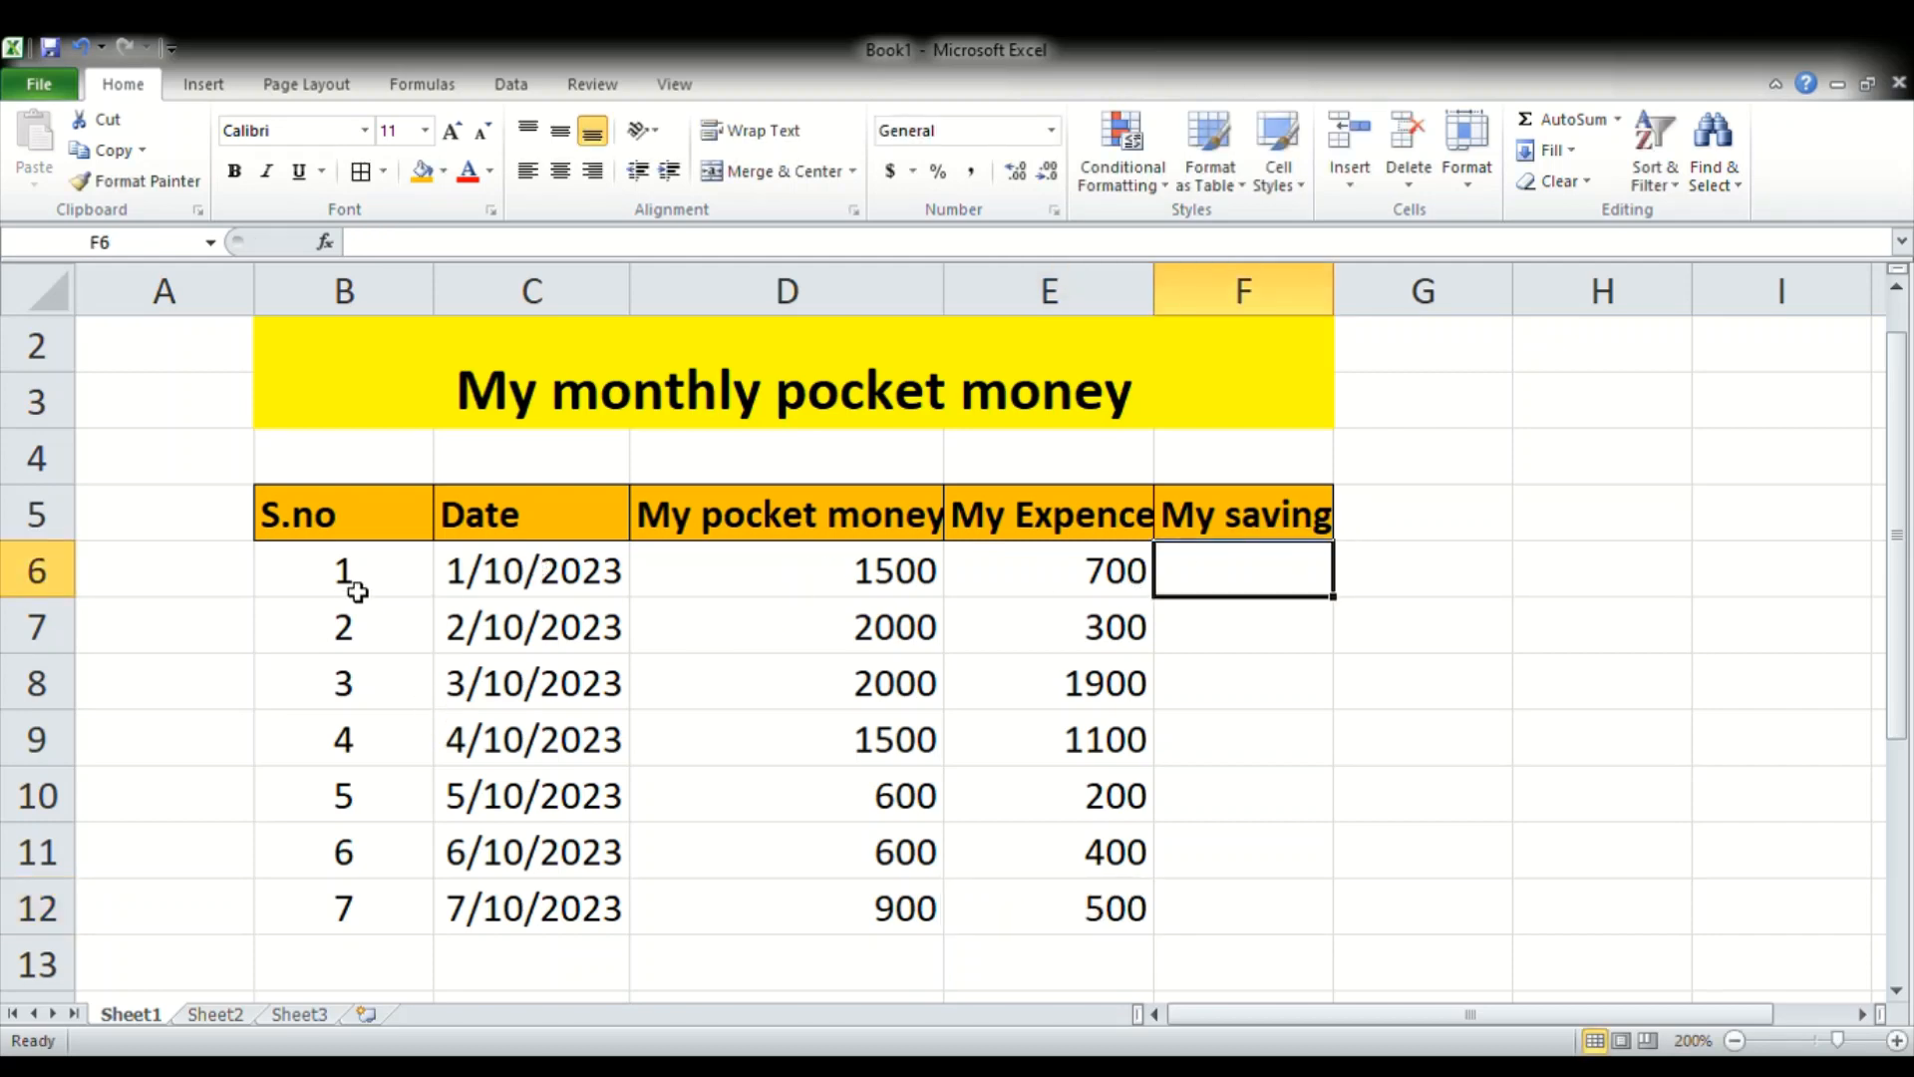
click(489, 582)
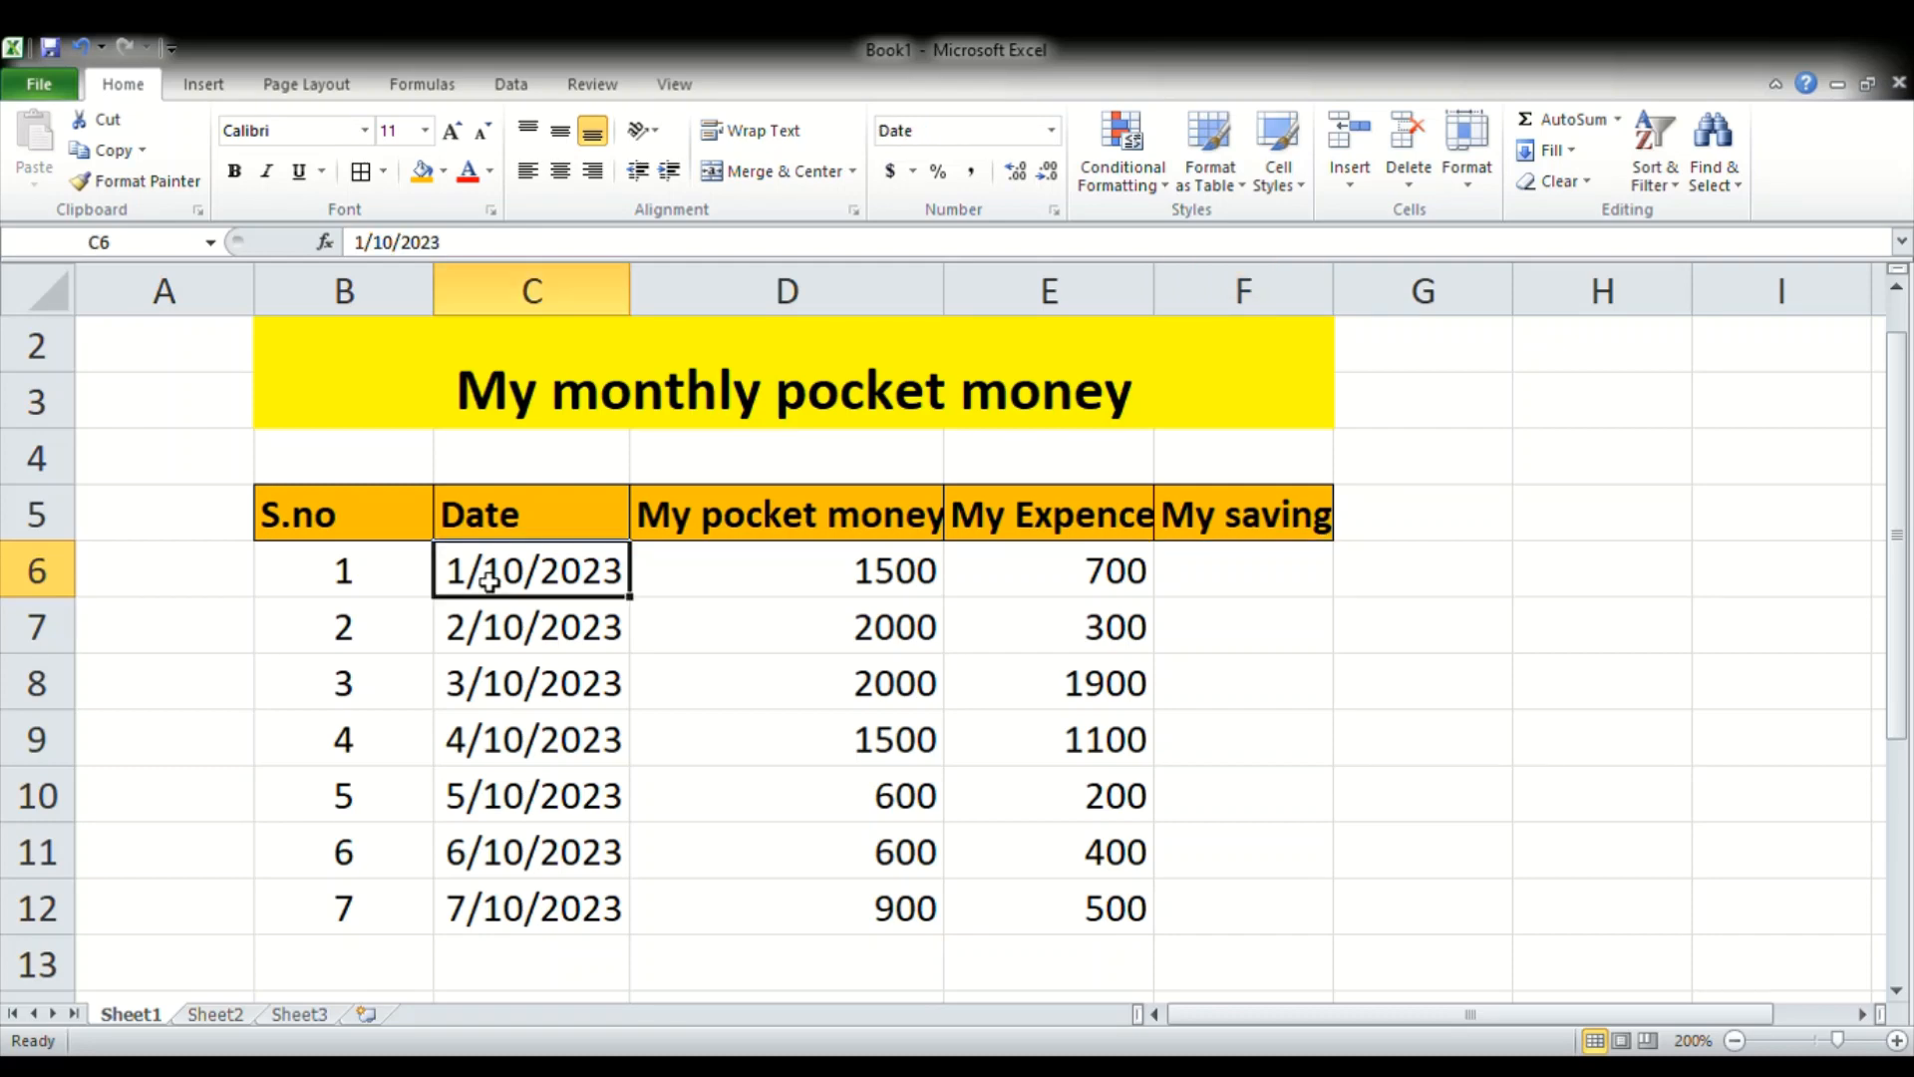
click(862, 580)
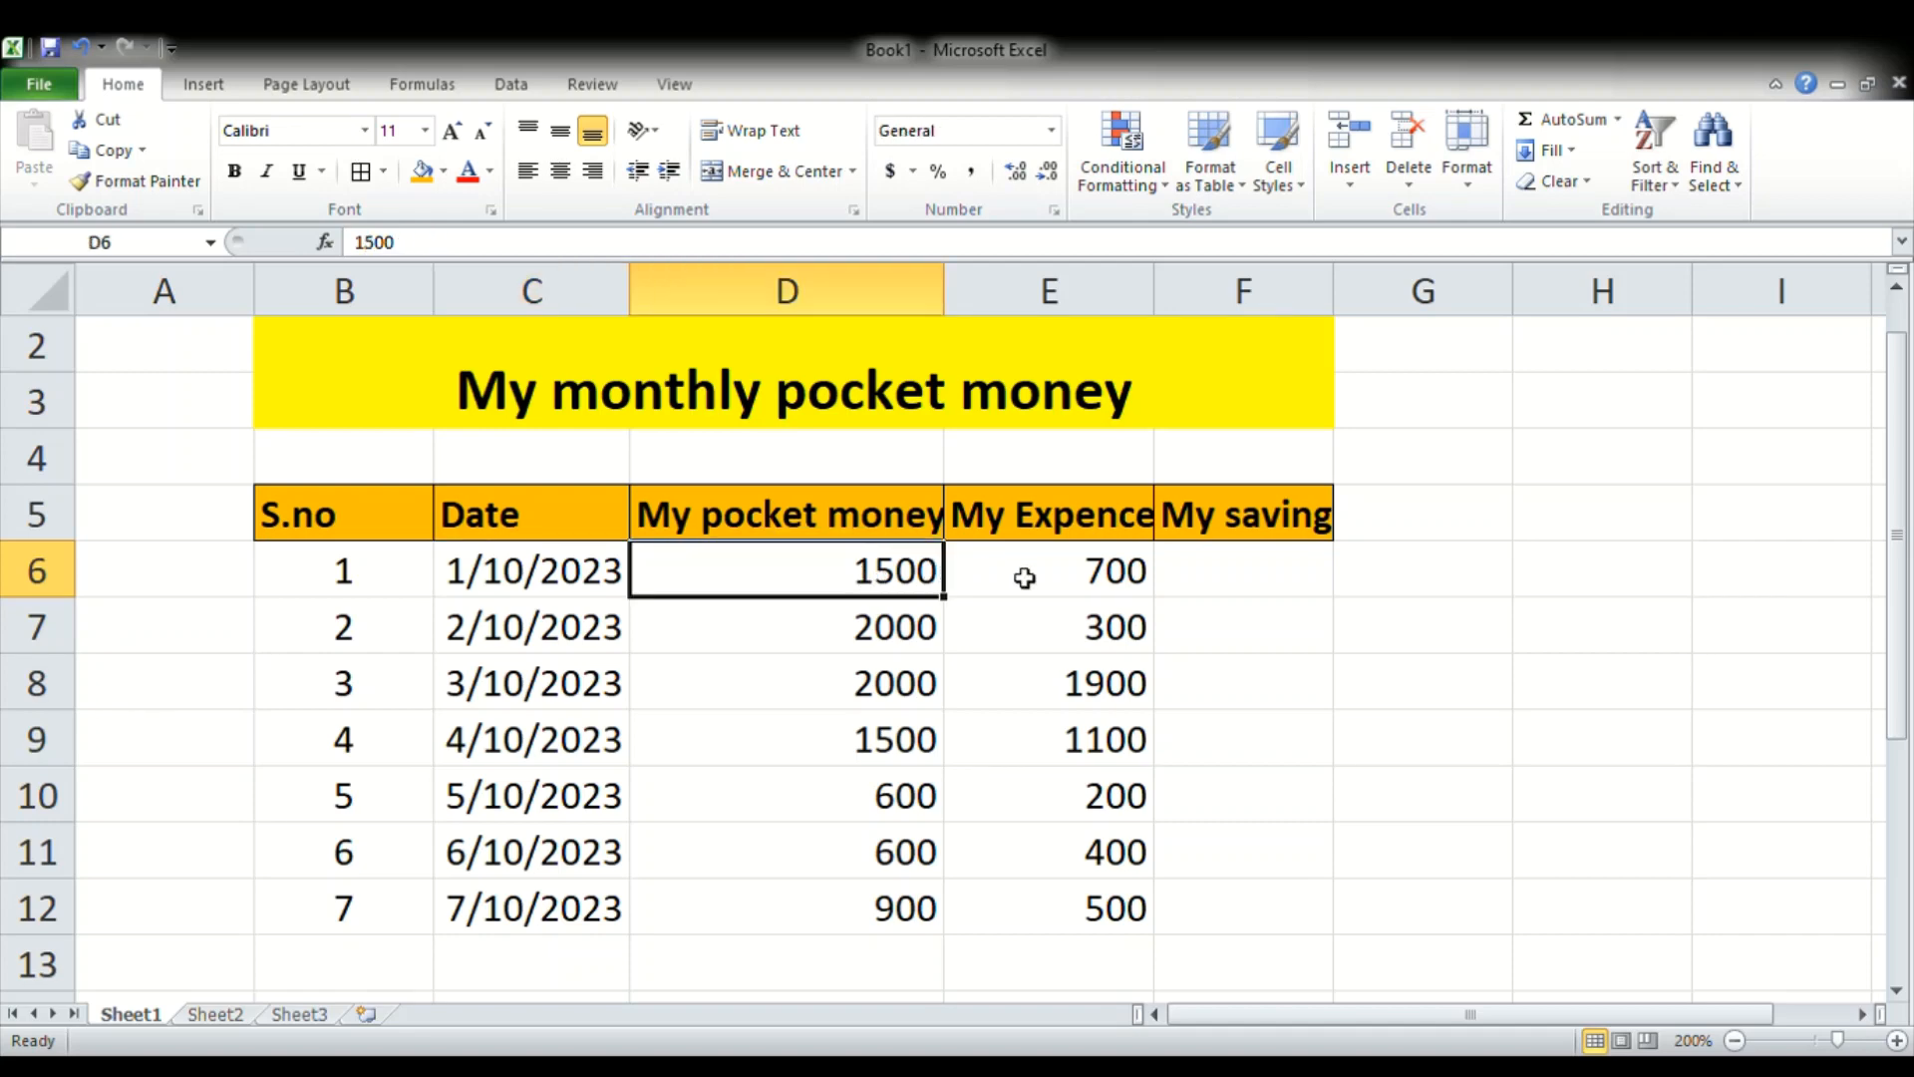
click(1098, 589)
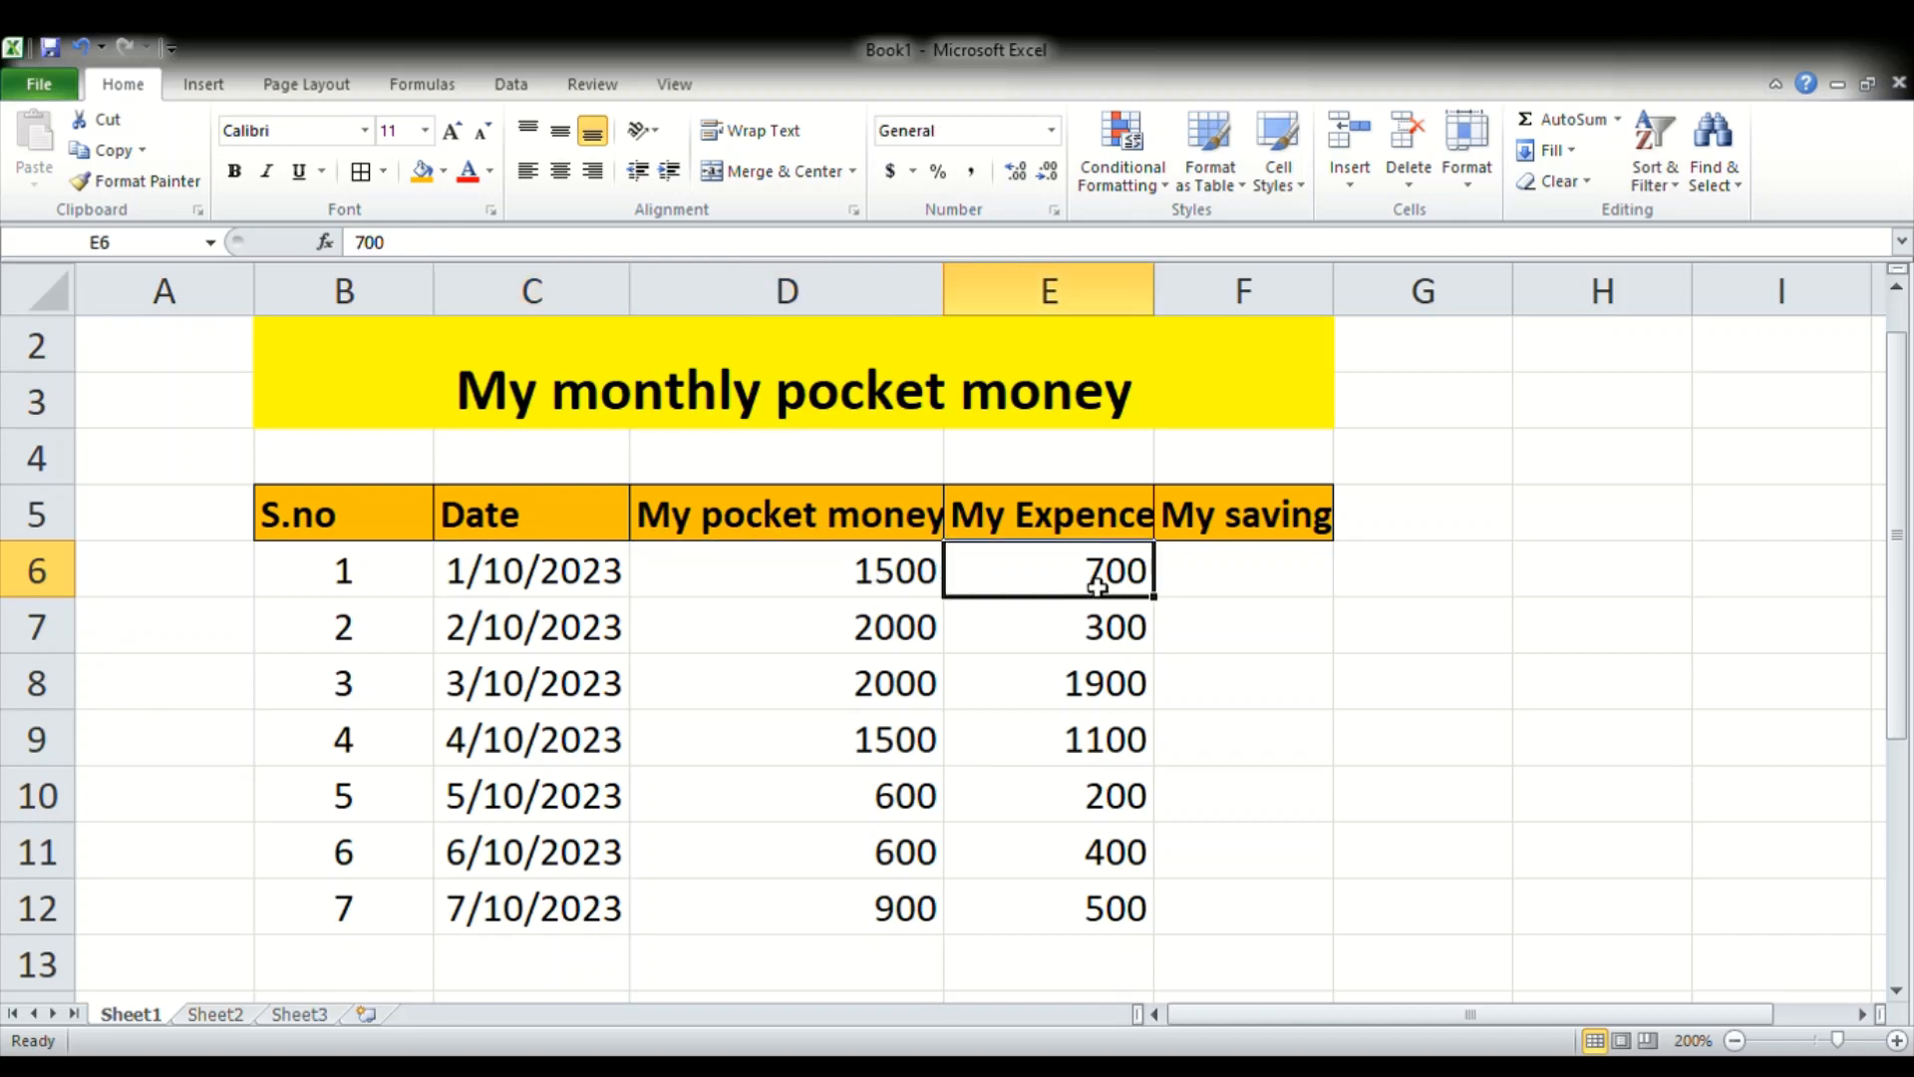
click(549, 650)
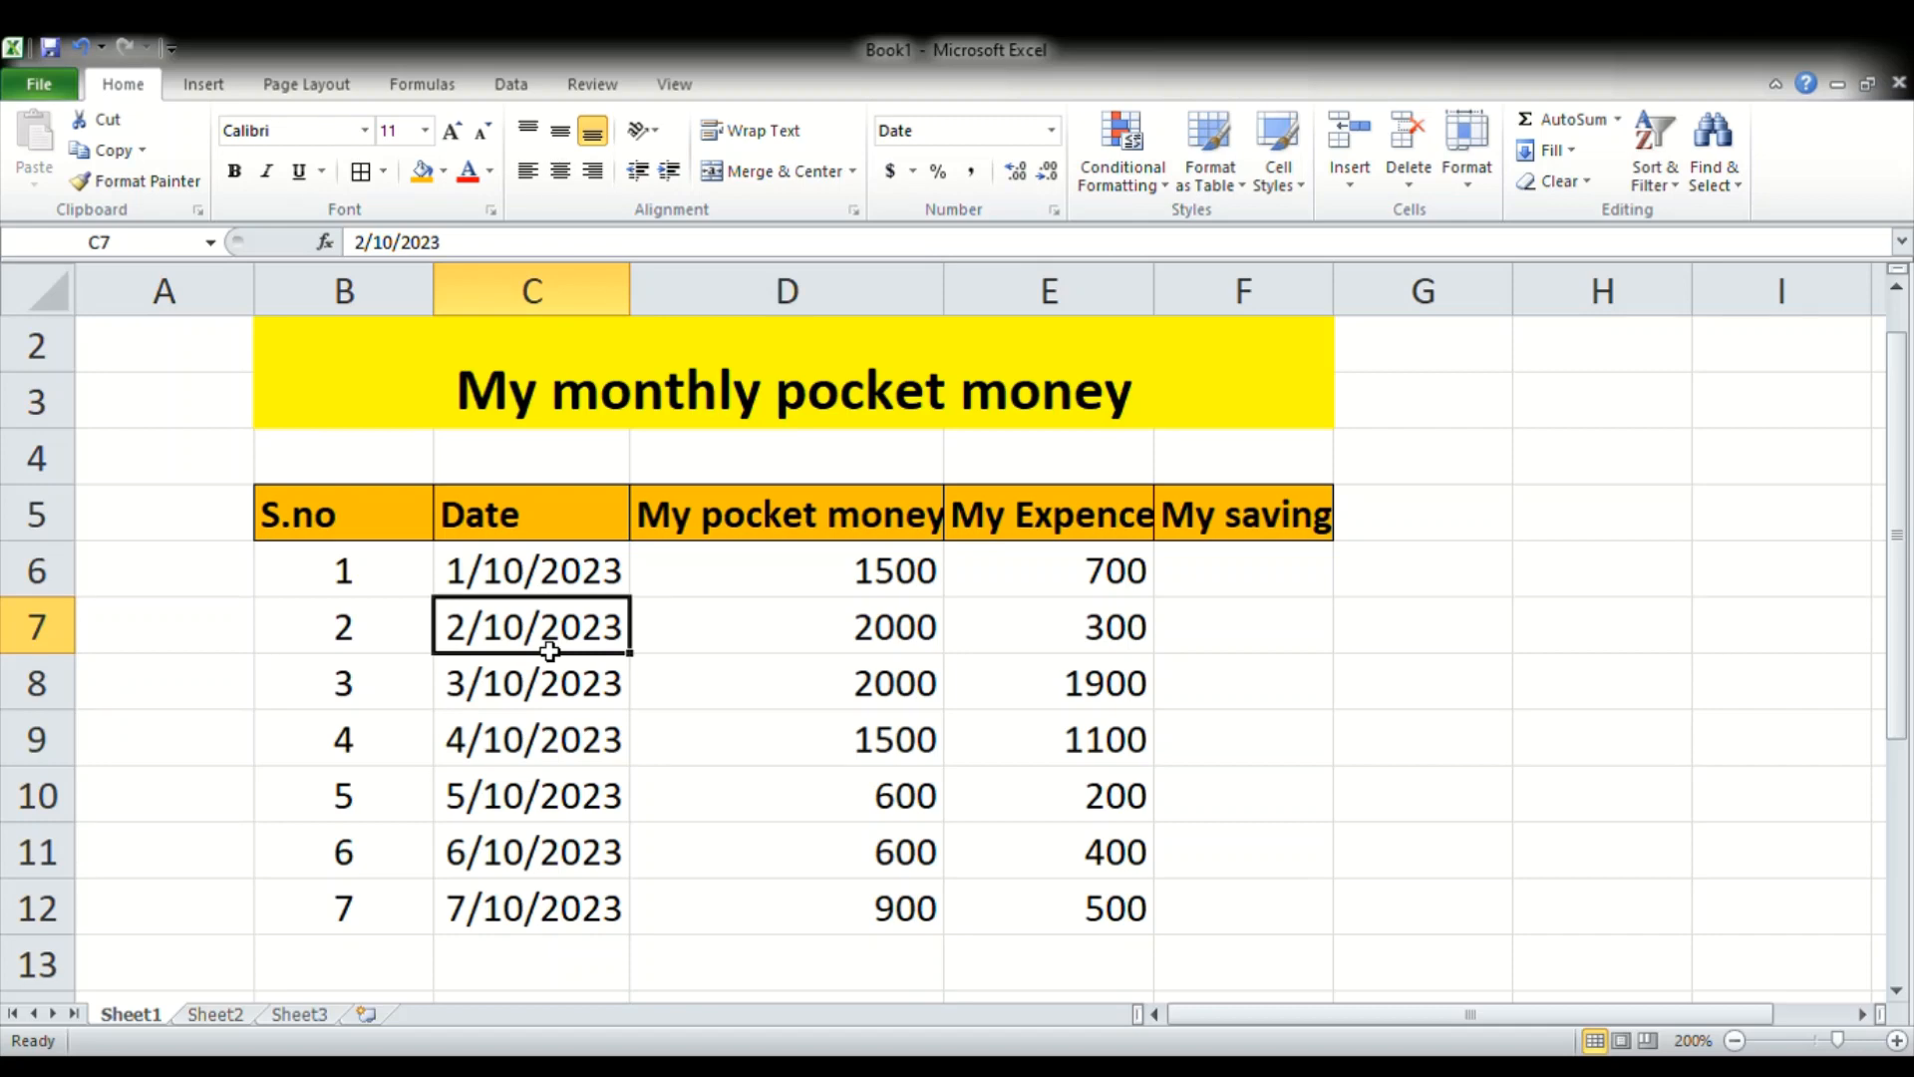
- Review the dates, pocket money and expense entries in rows 7 to 12, and the first row's amounts alongside its saving cell
click(878, 648)
click(1111, 636)
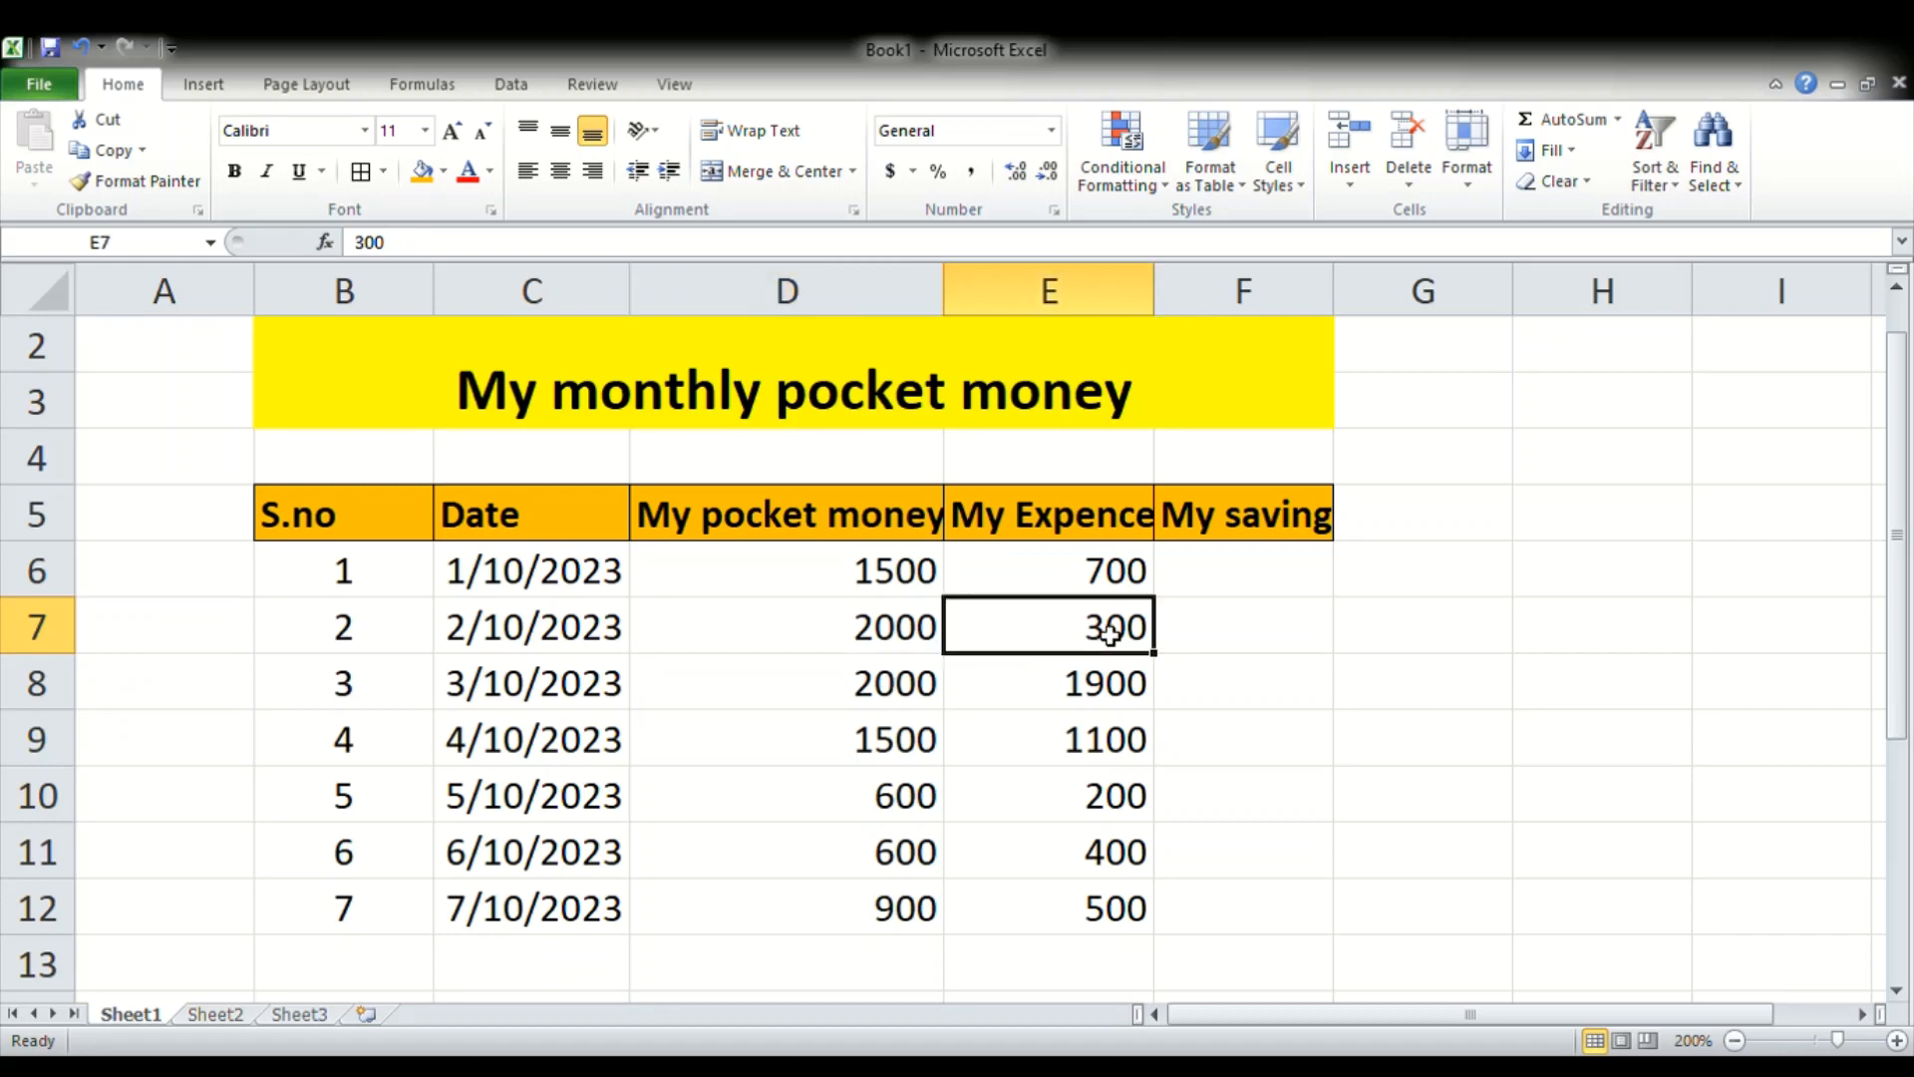
click(493, 701)
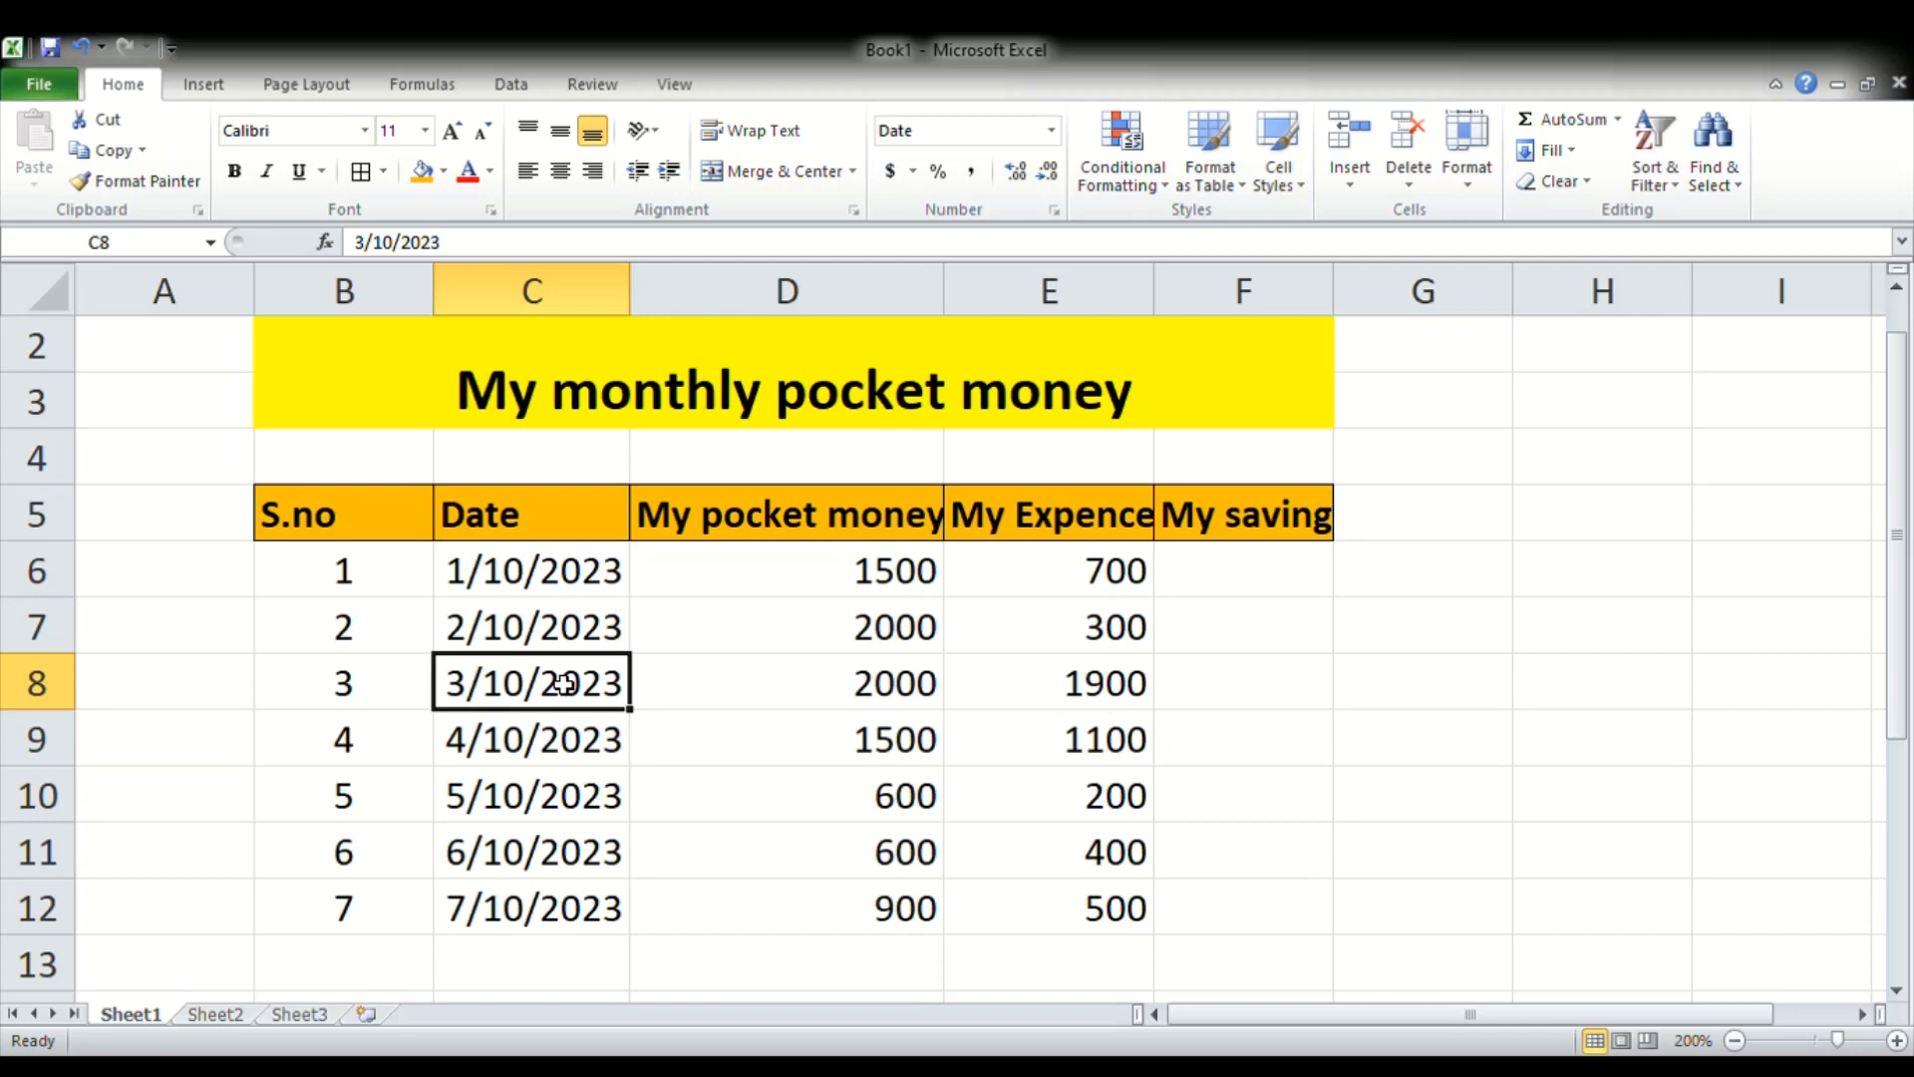
click(803, 696)
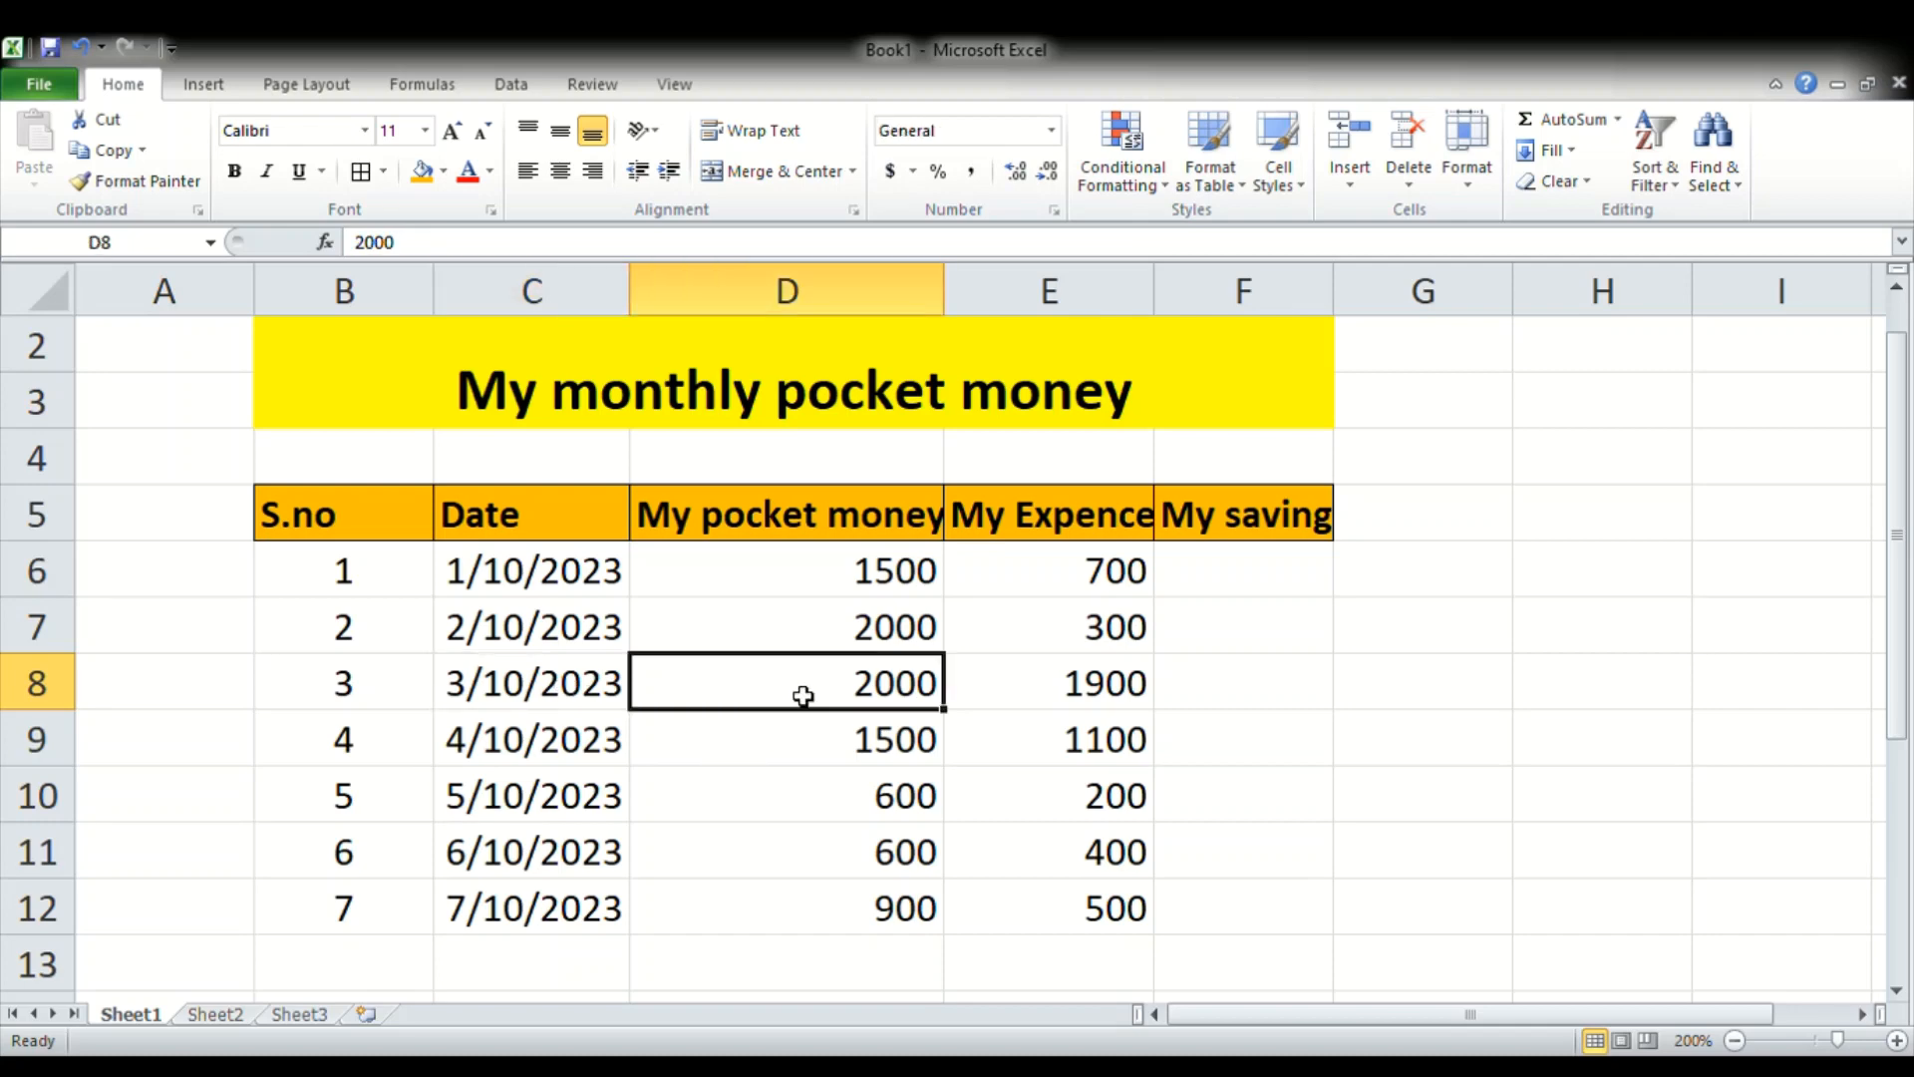
click(1009, 697)
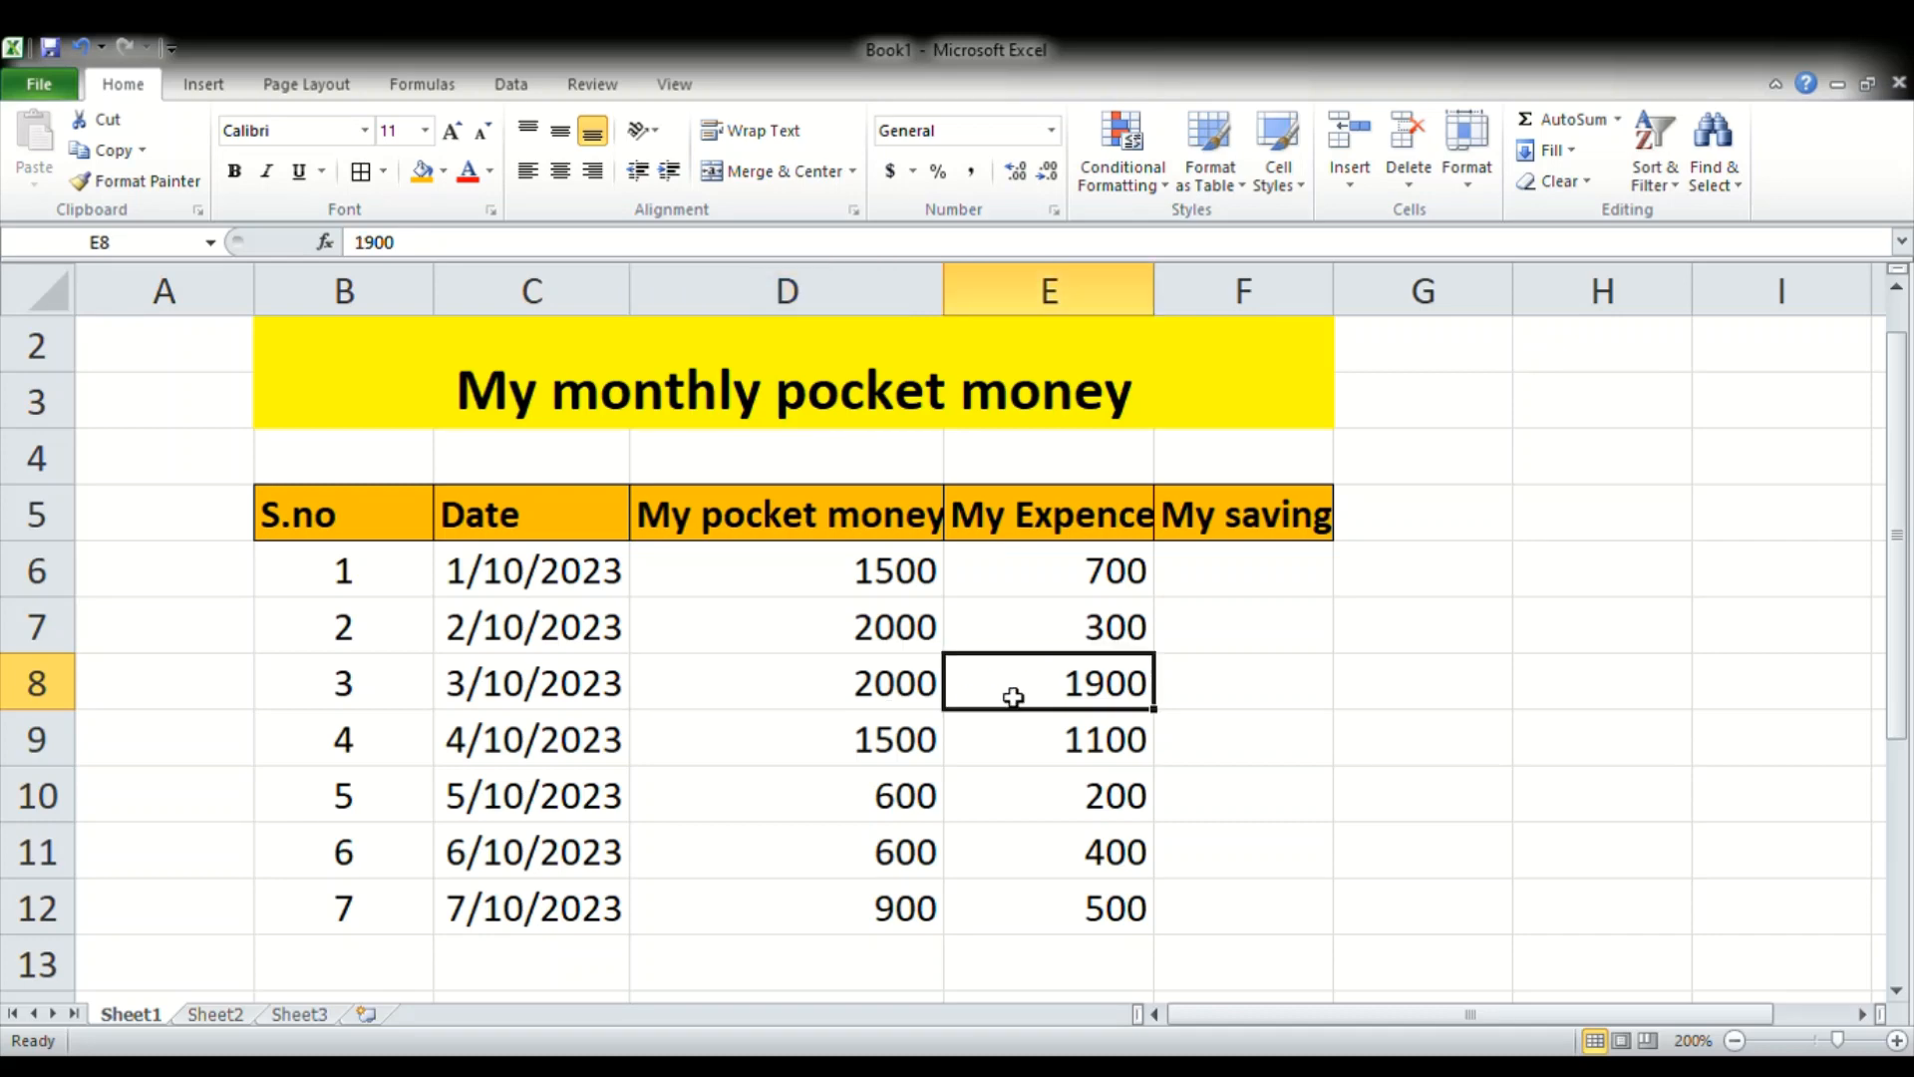
click(593, 755)
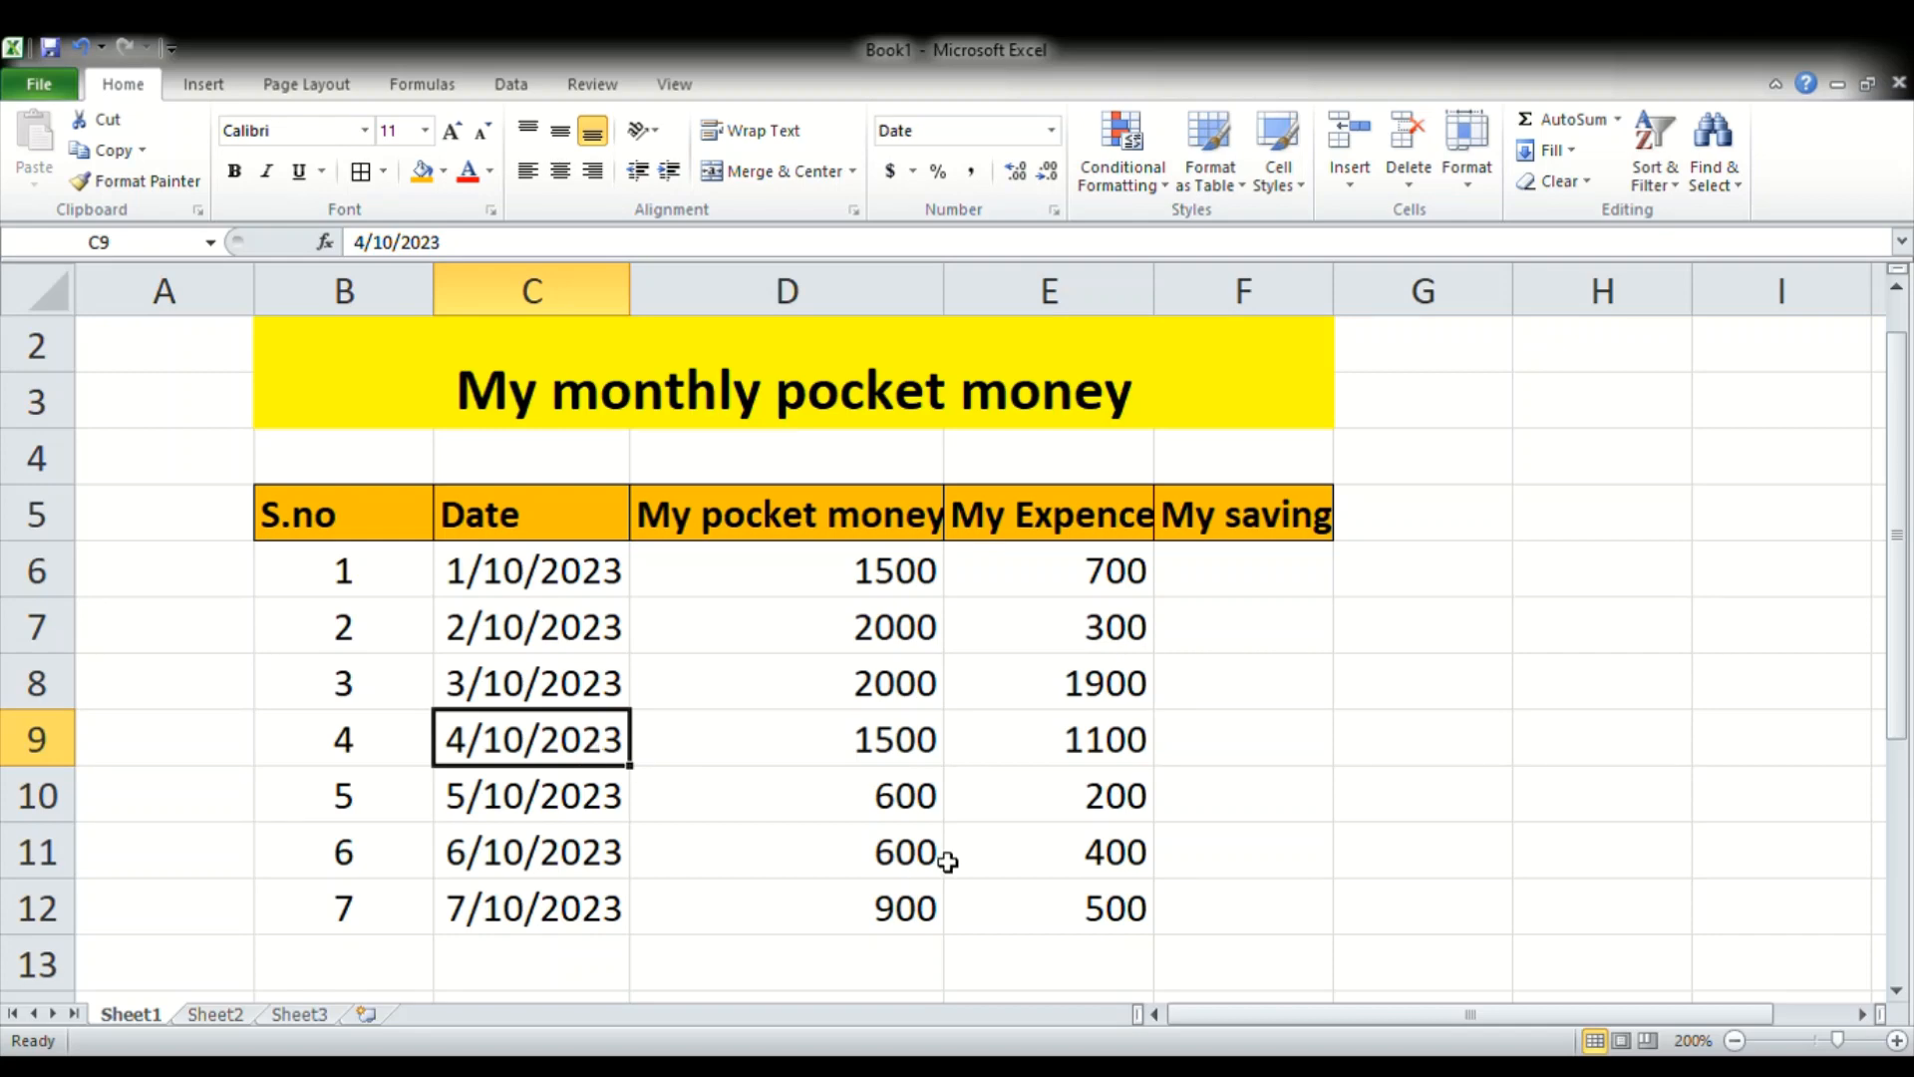
click(897, 774)
click(1031, 750)
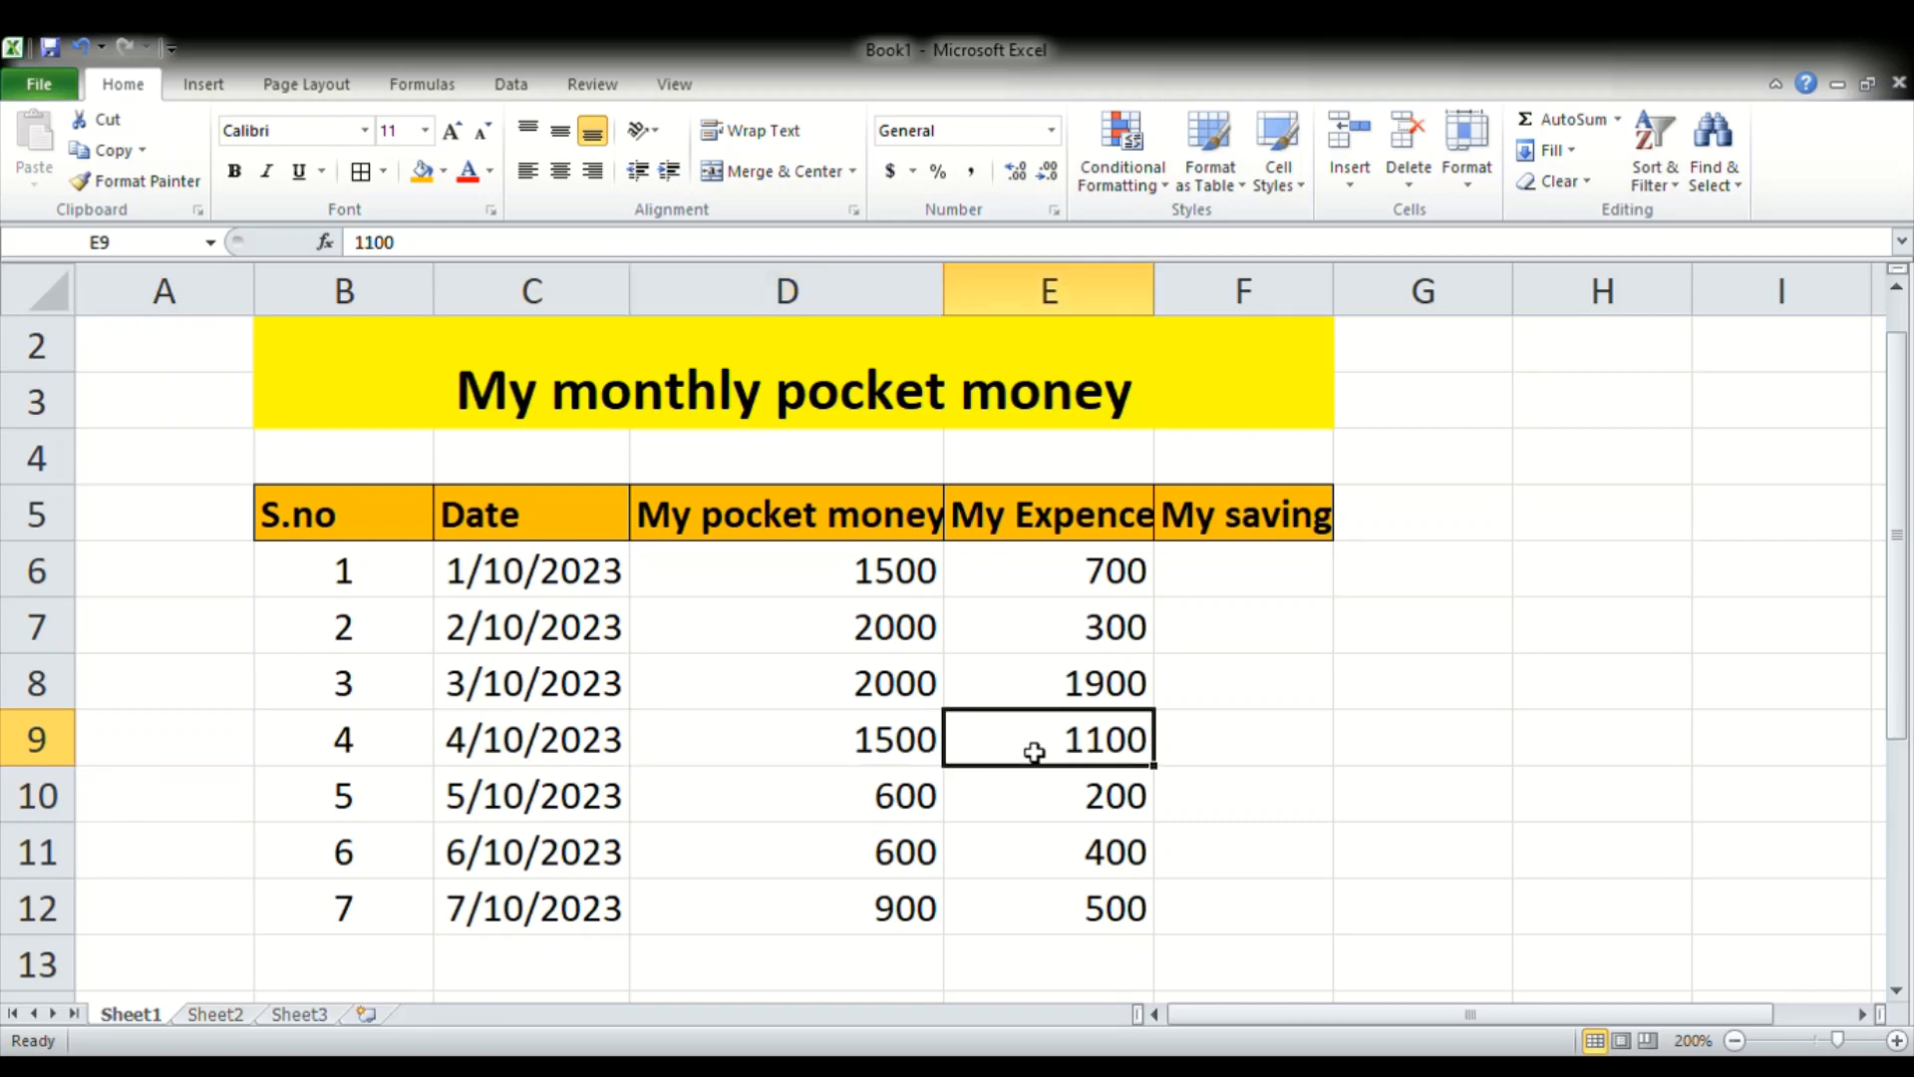
click(590, 798)
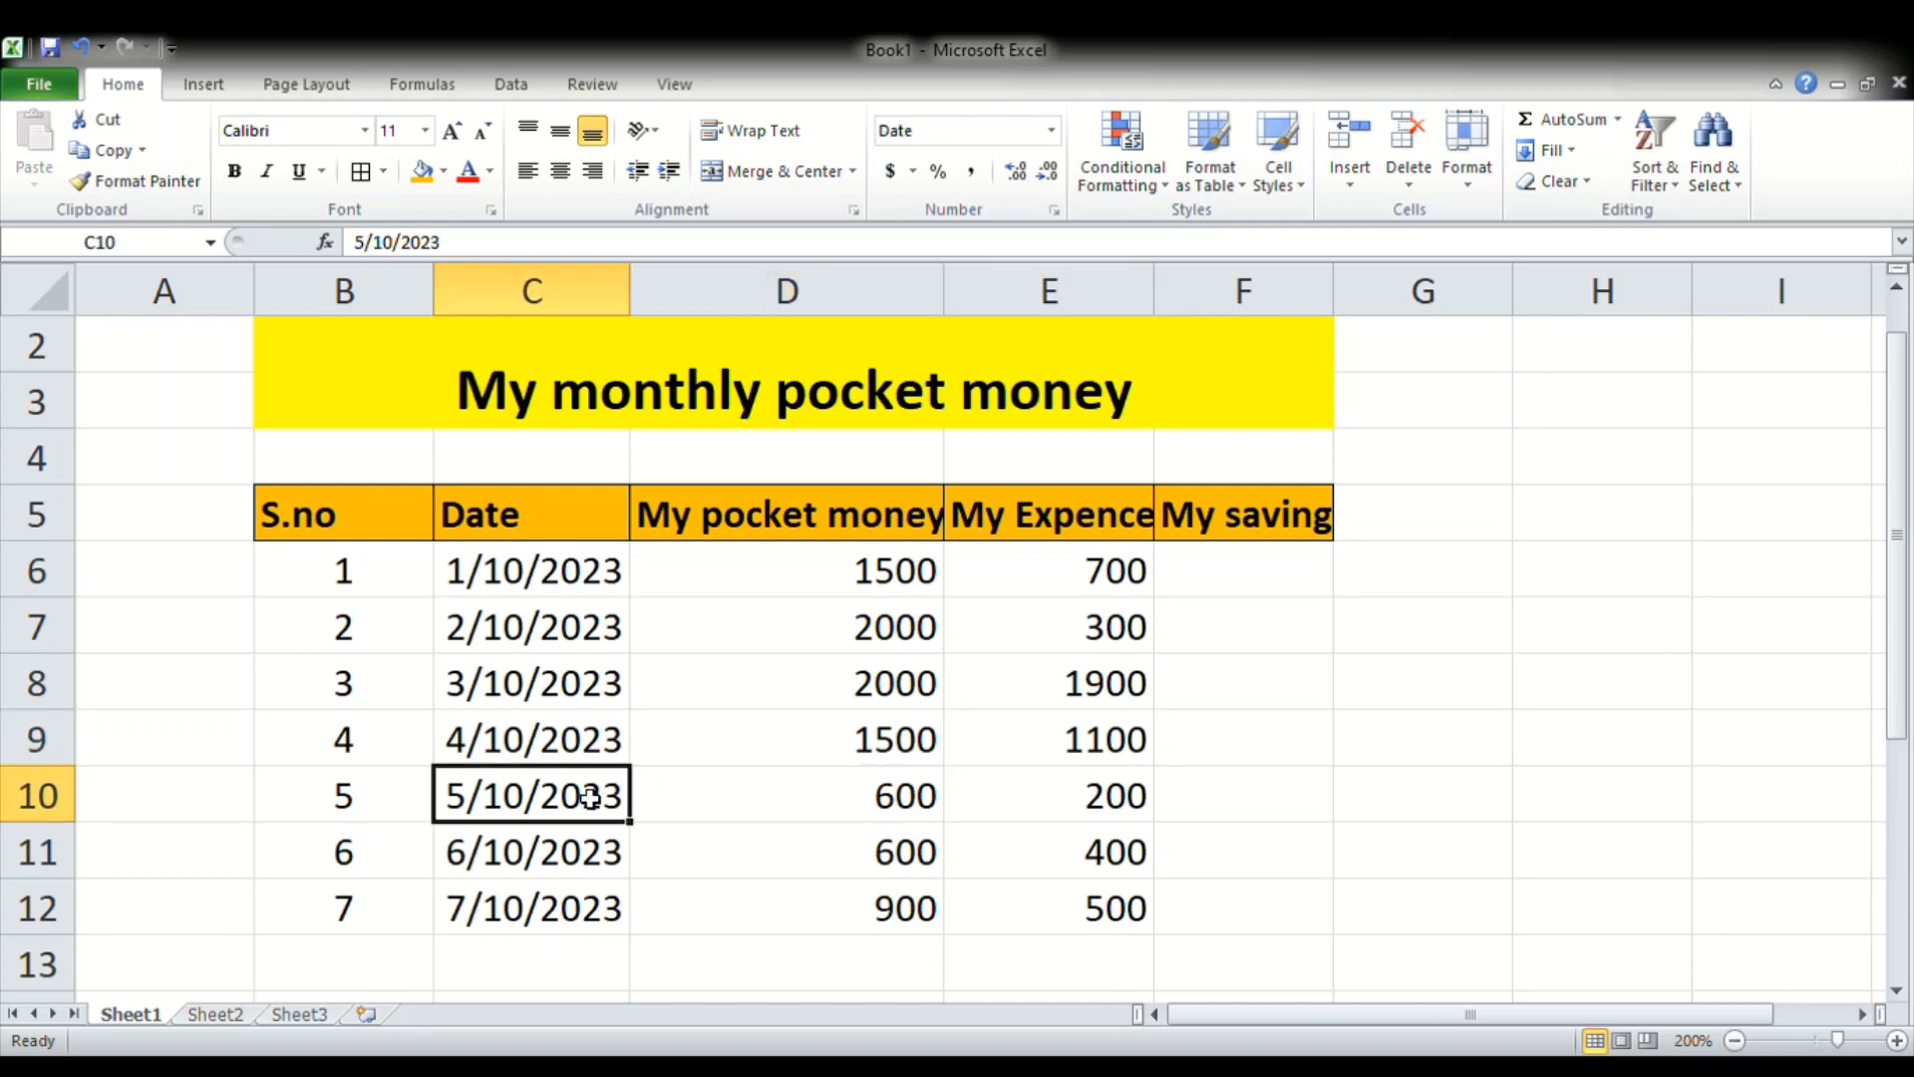
click(804, 803)
click(1100, 815)
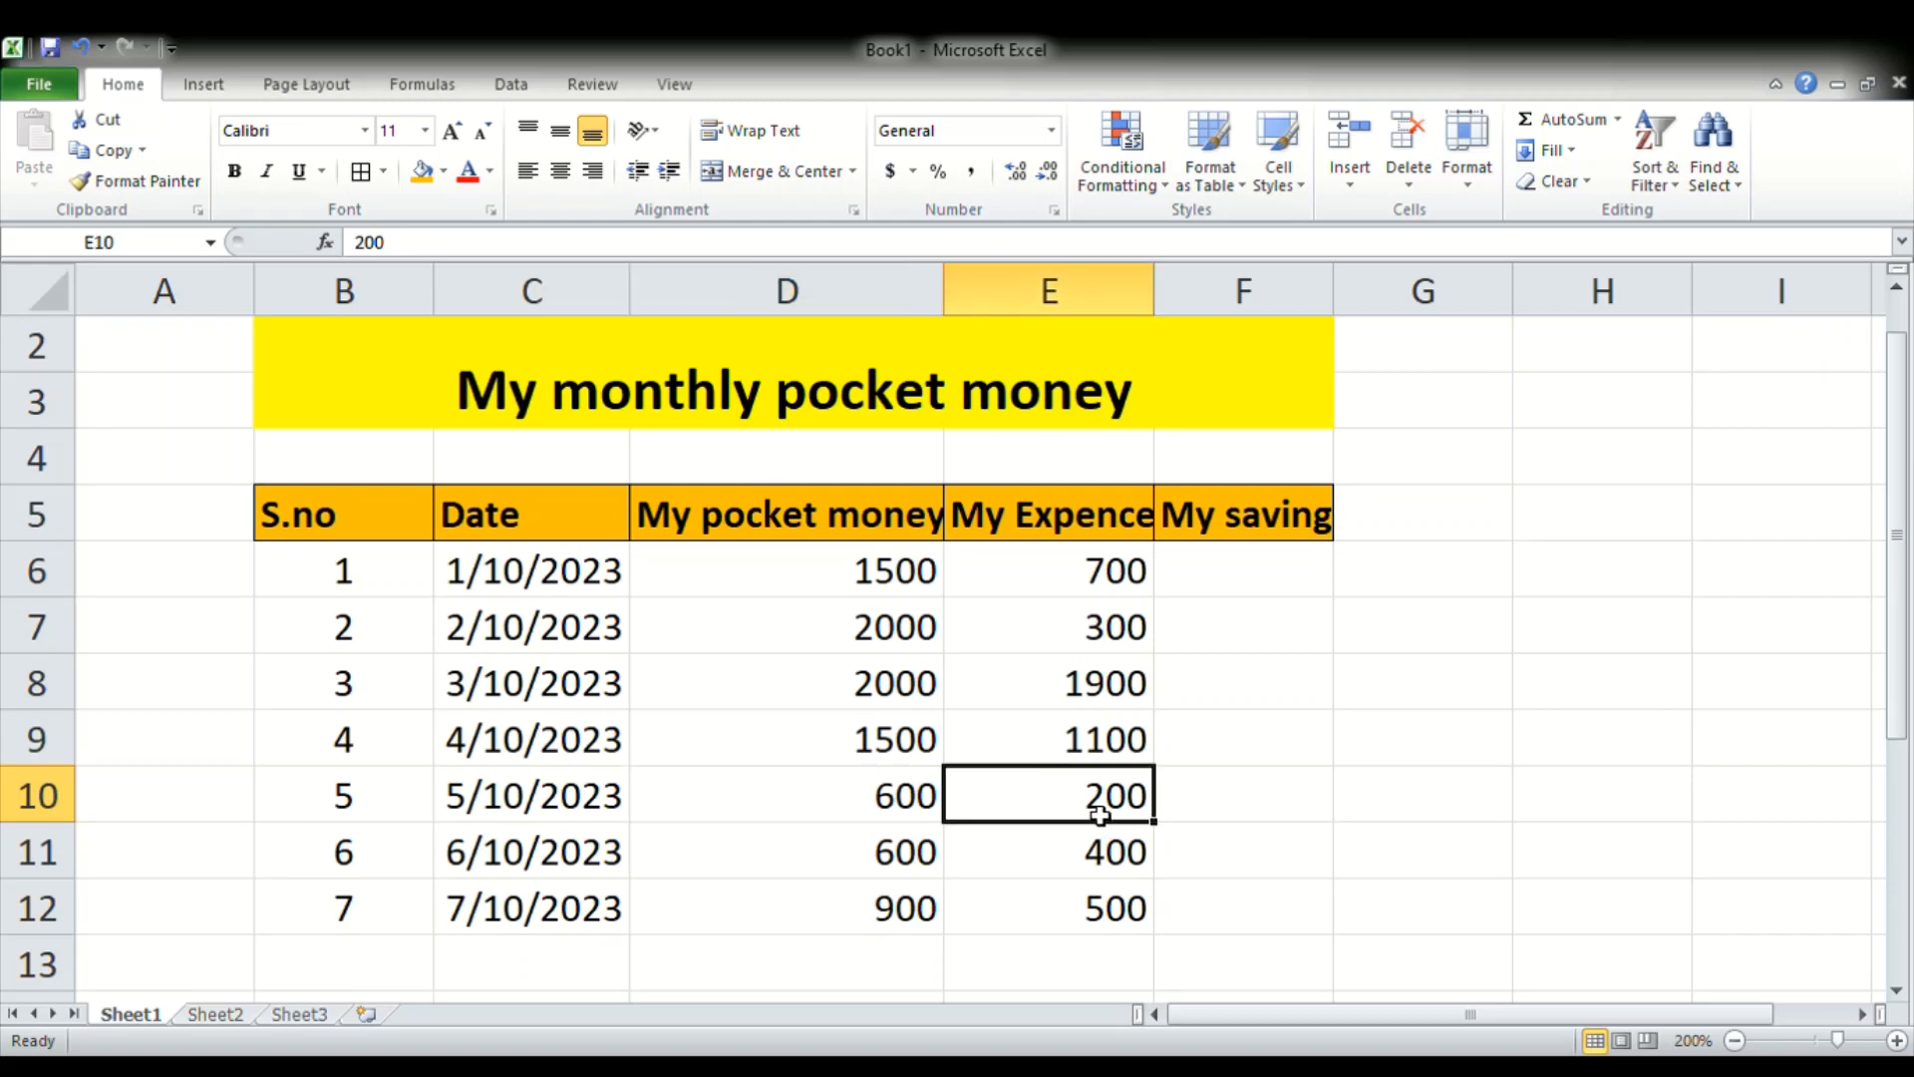
click(566, 863)
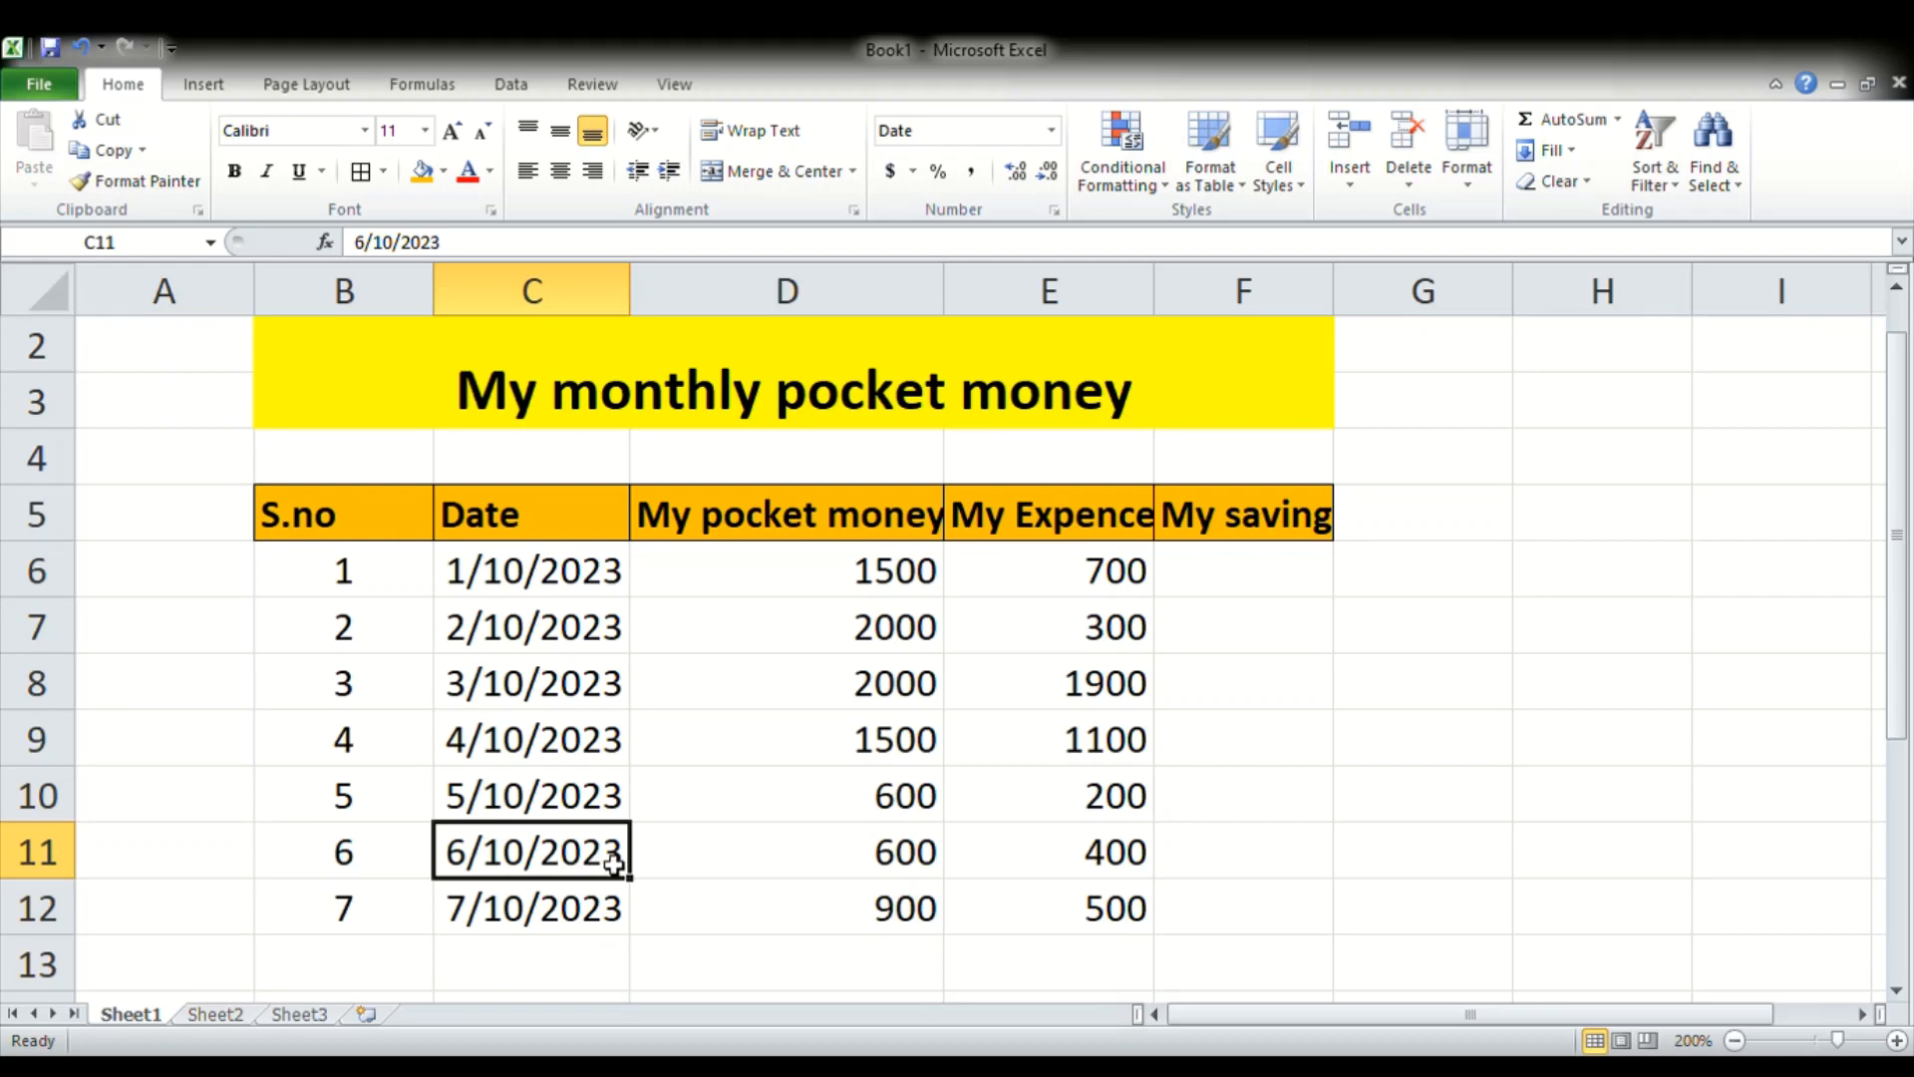
click(889, 873)
click(1055, 853)
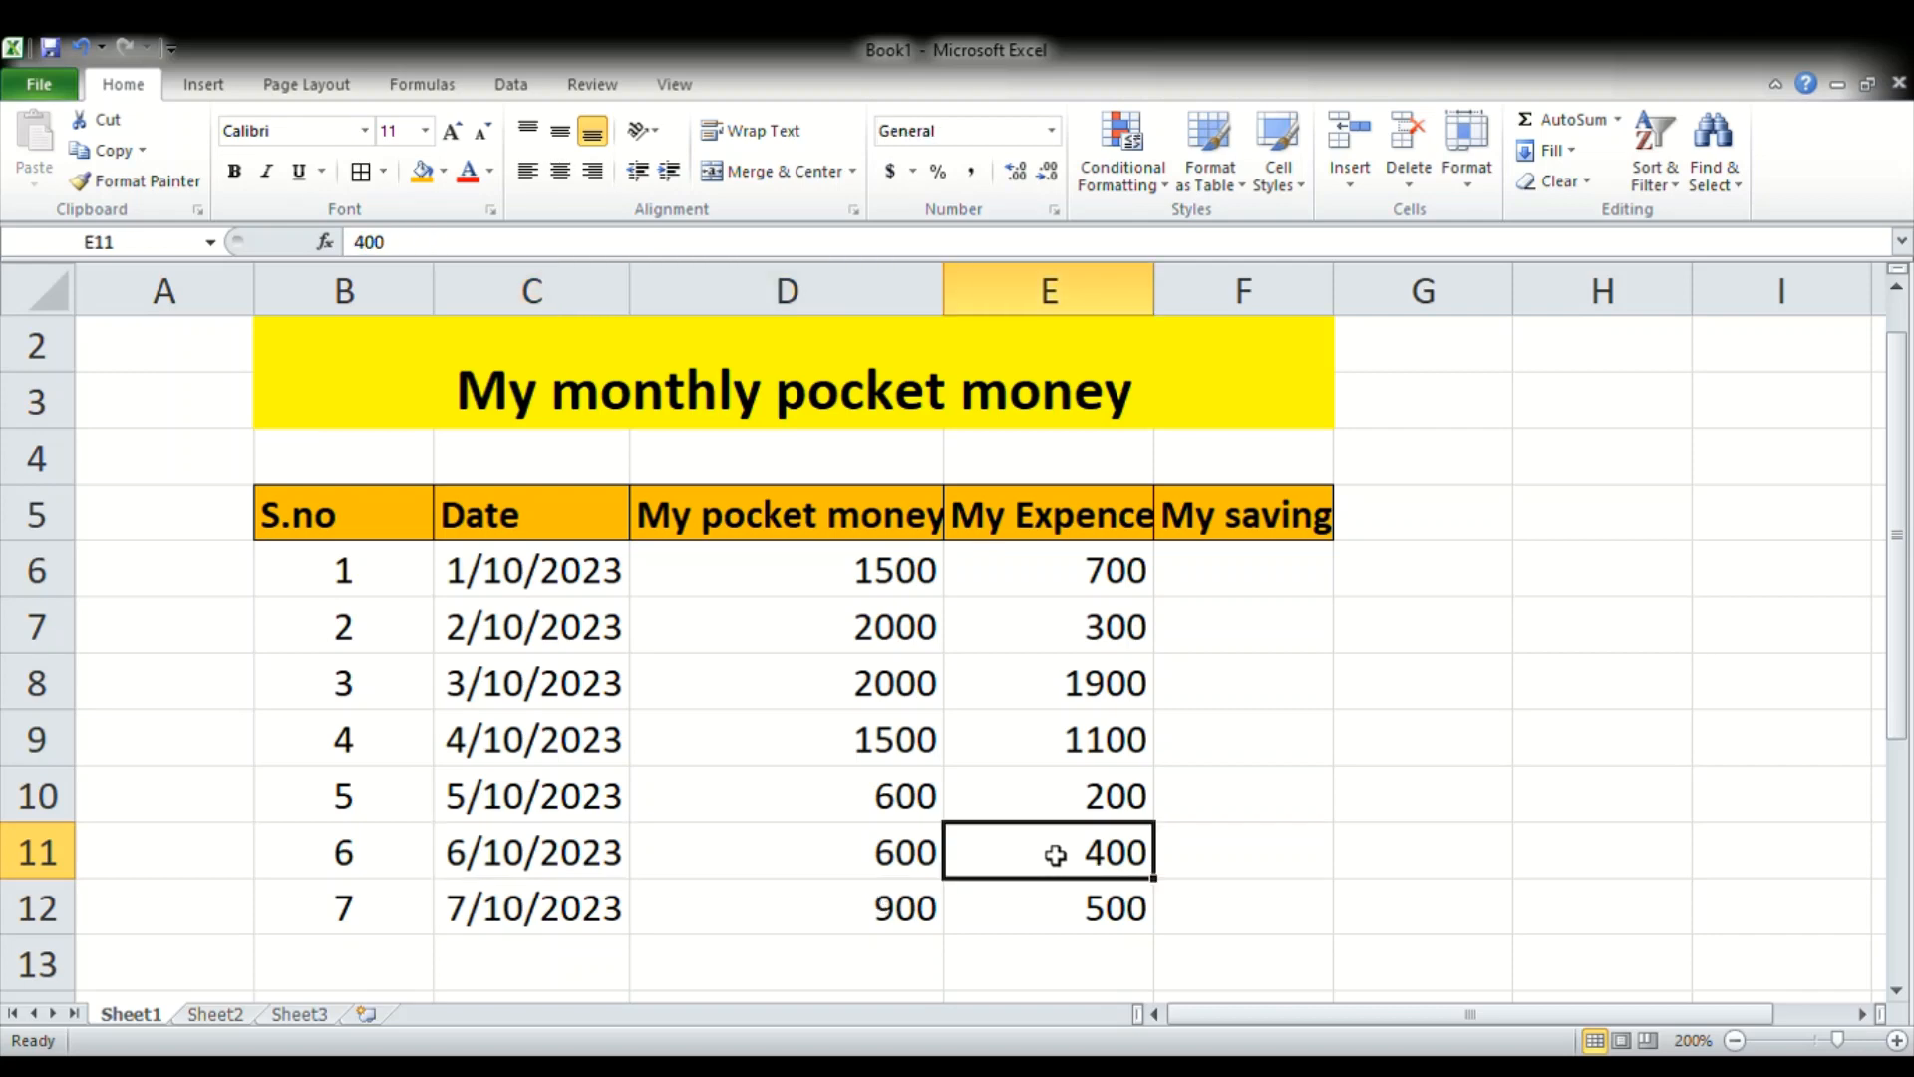
click(540, 922)
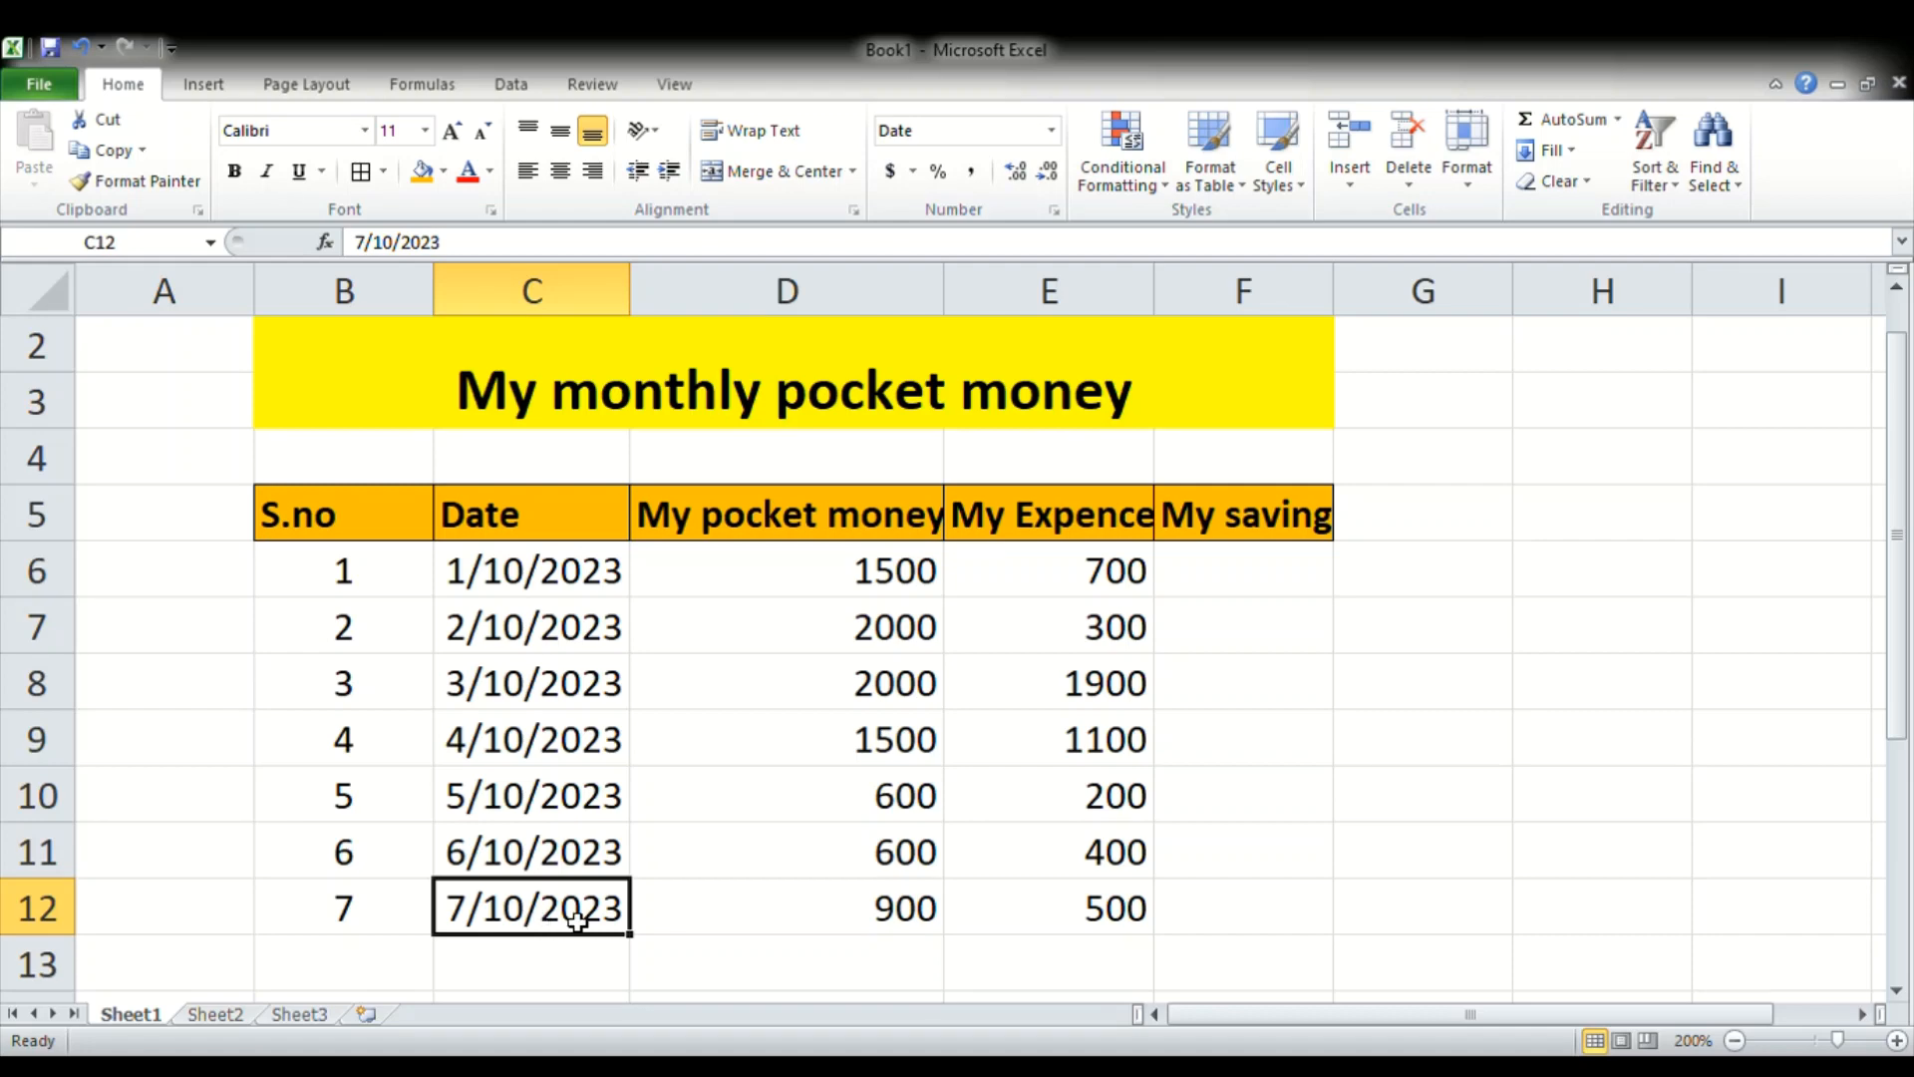
click(827, 912)
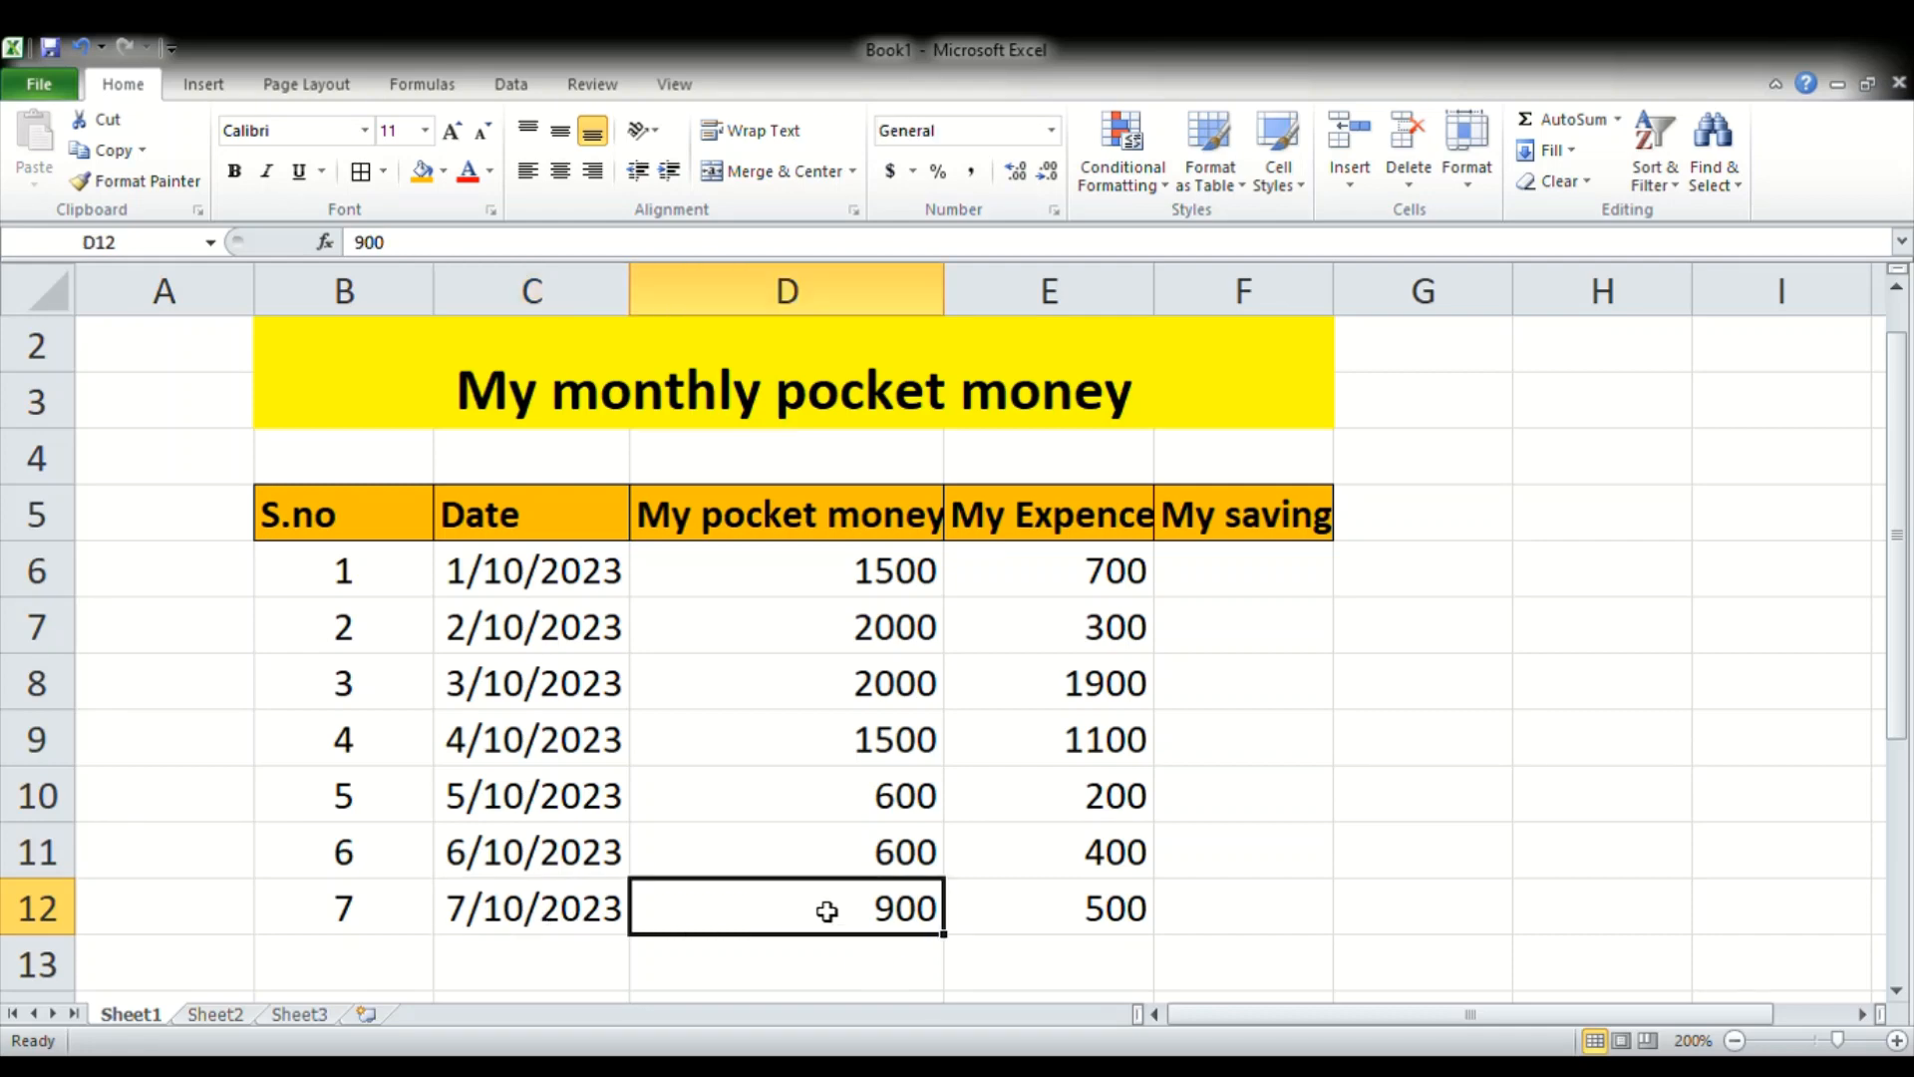
click(1054, 935)
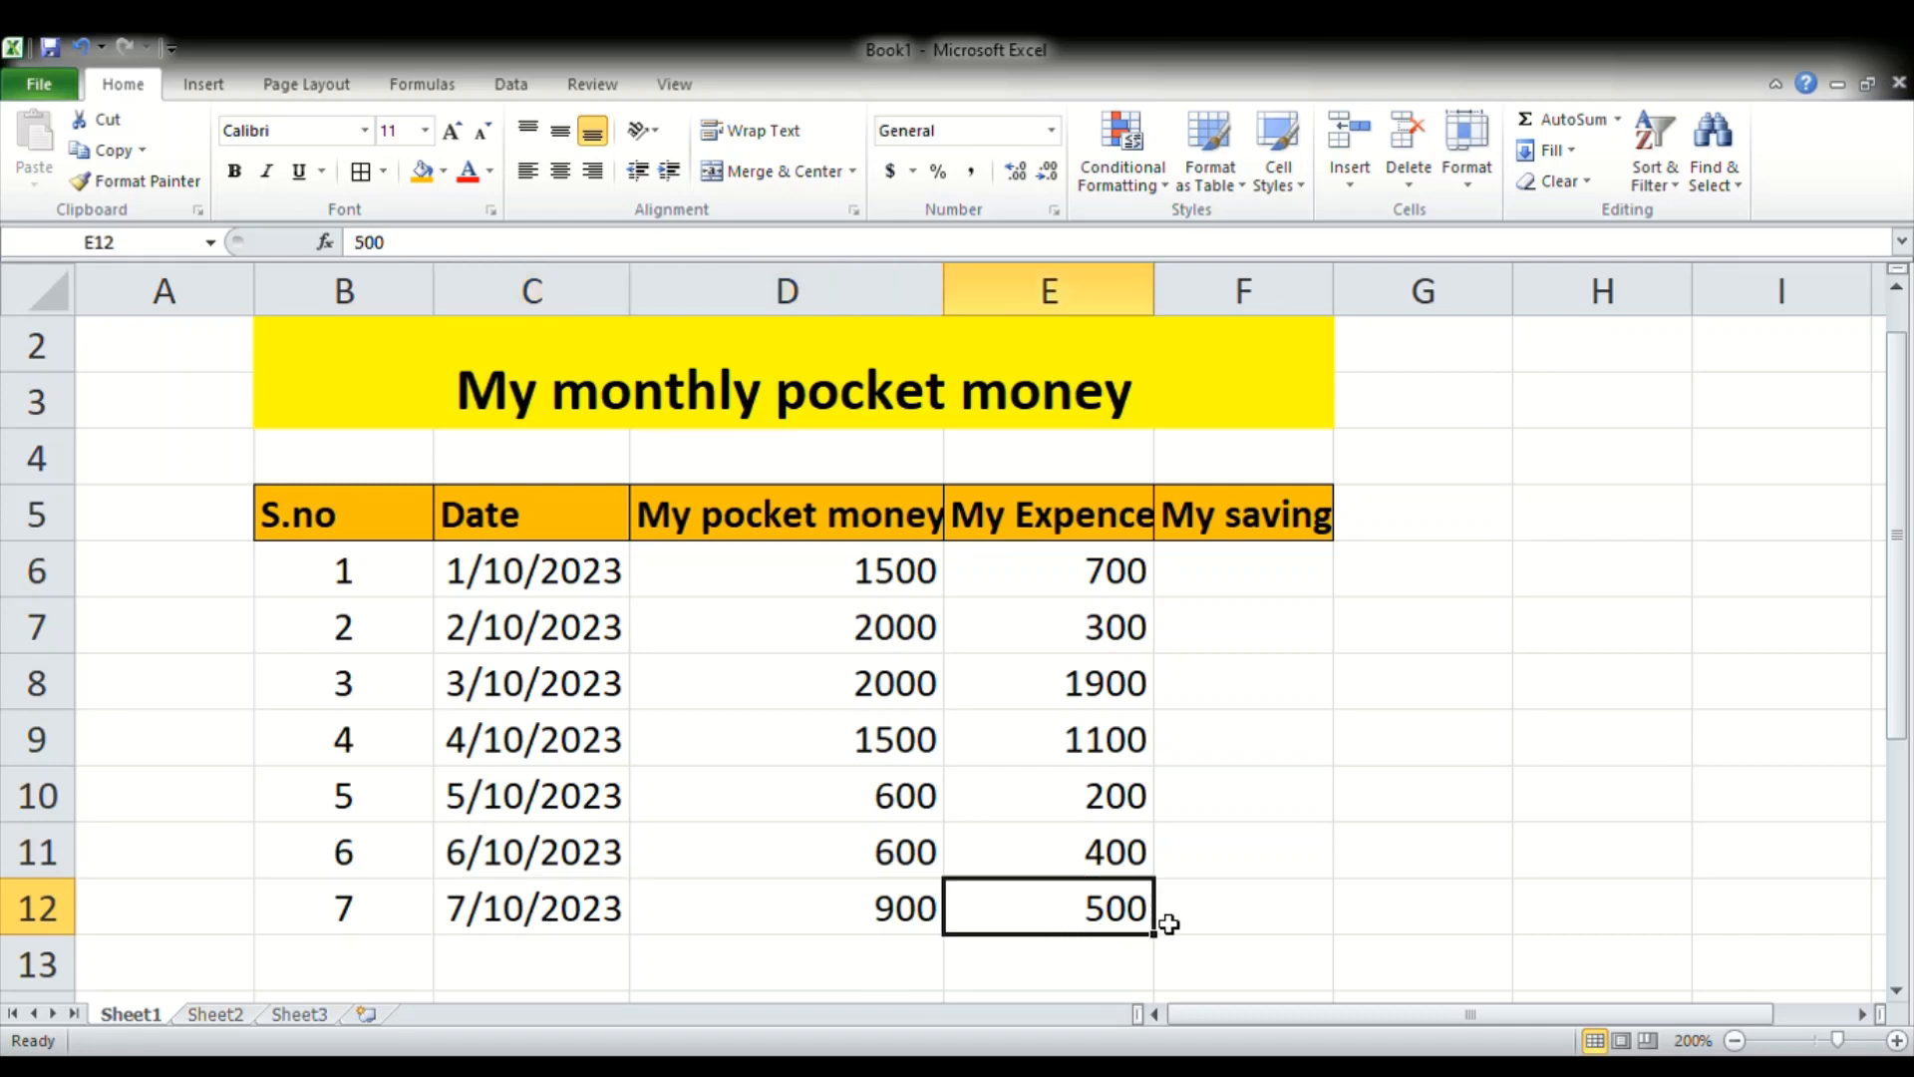
click(1293, 574)
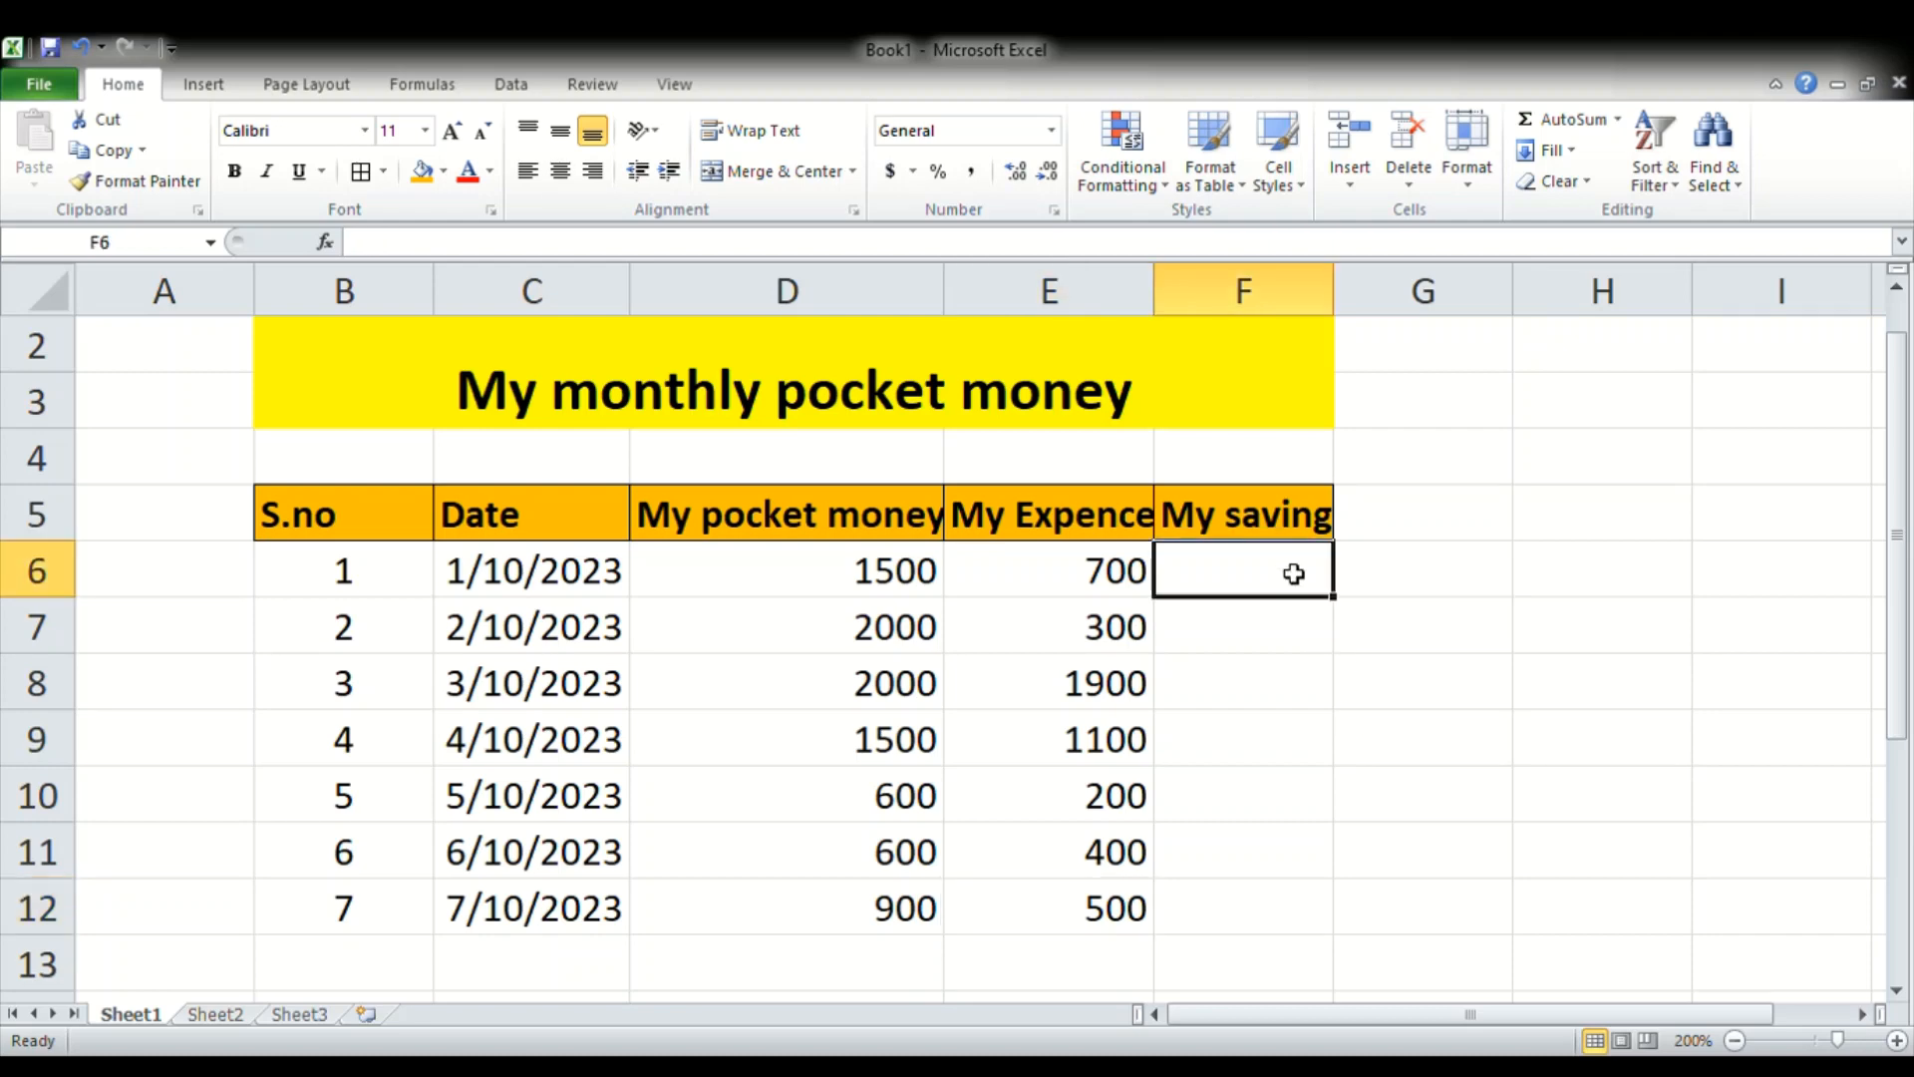
click(851, 574)
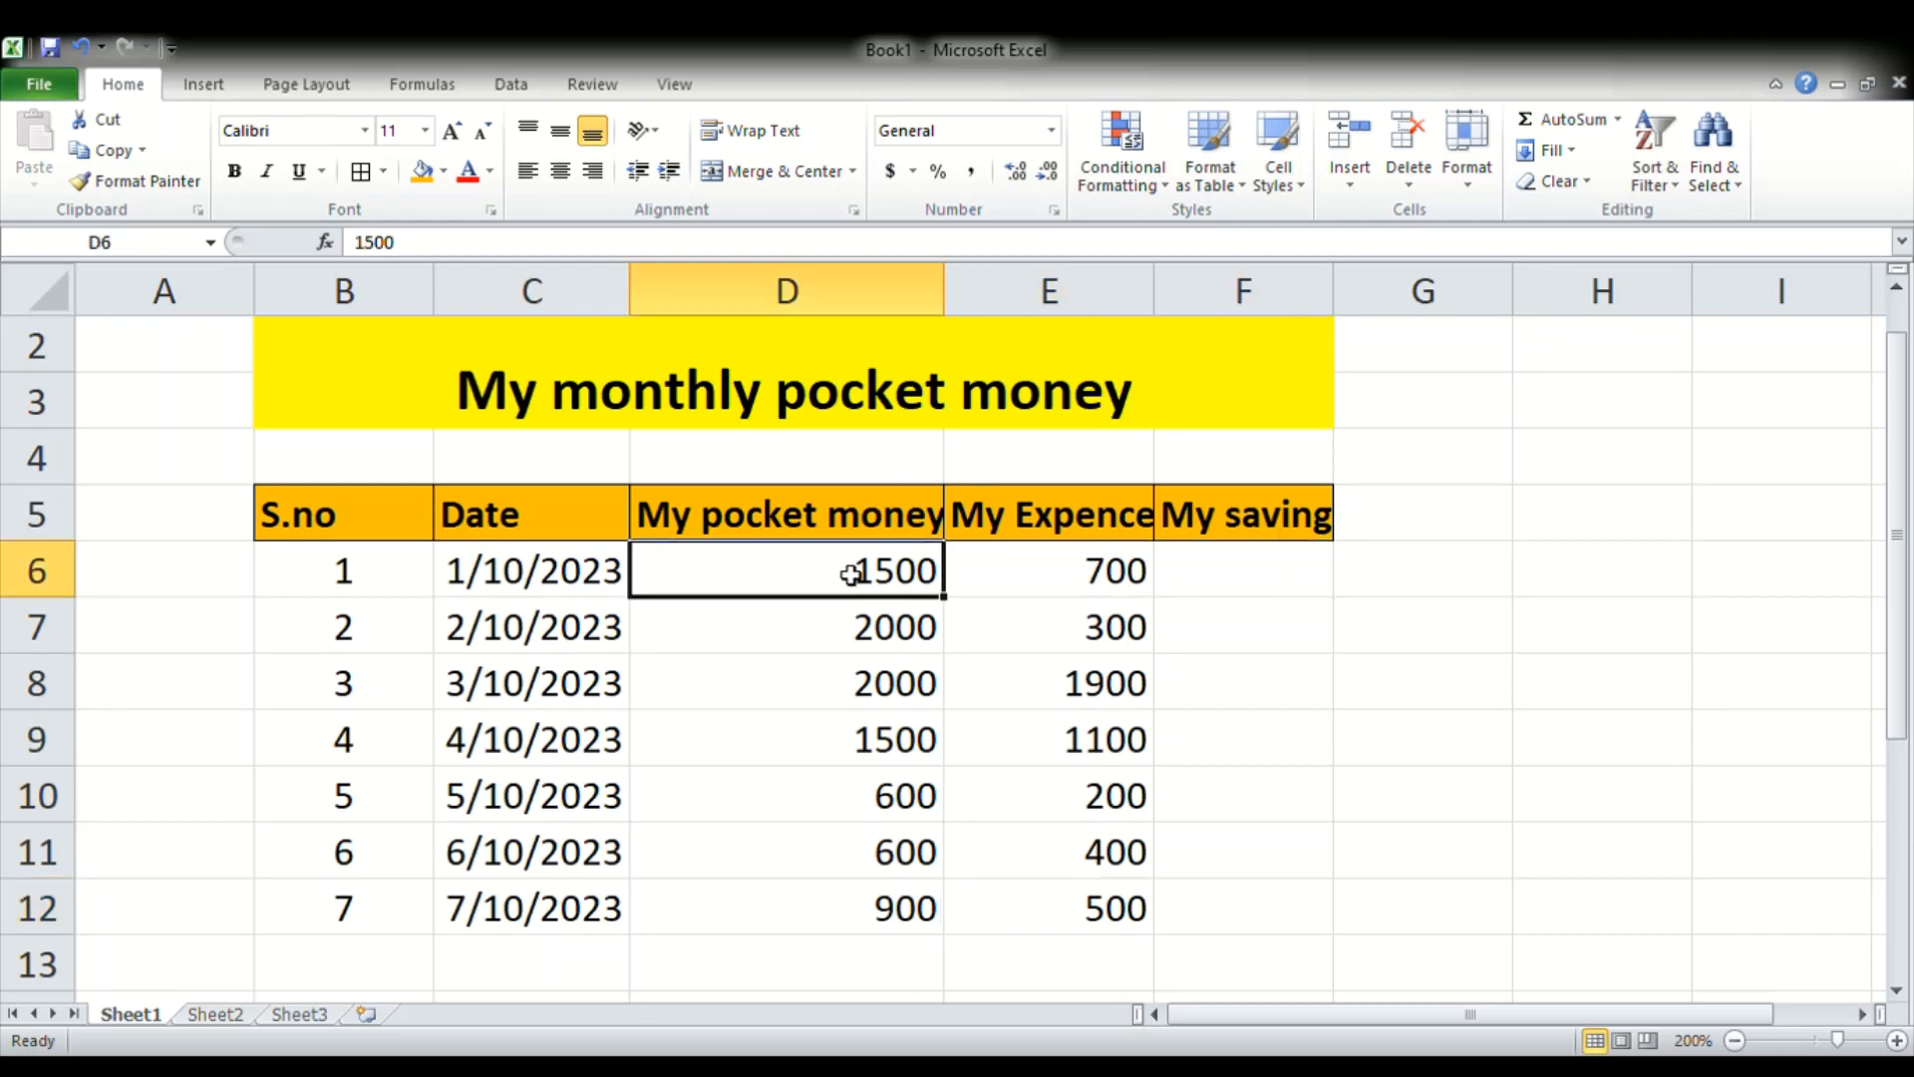
click(1057, 567)
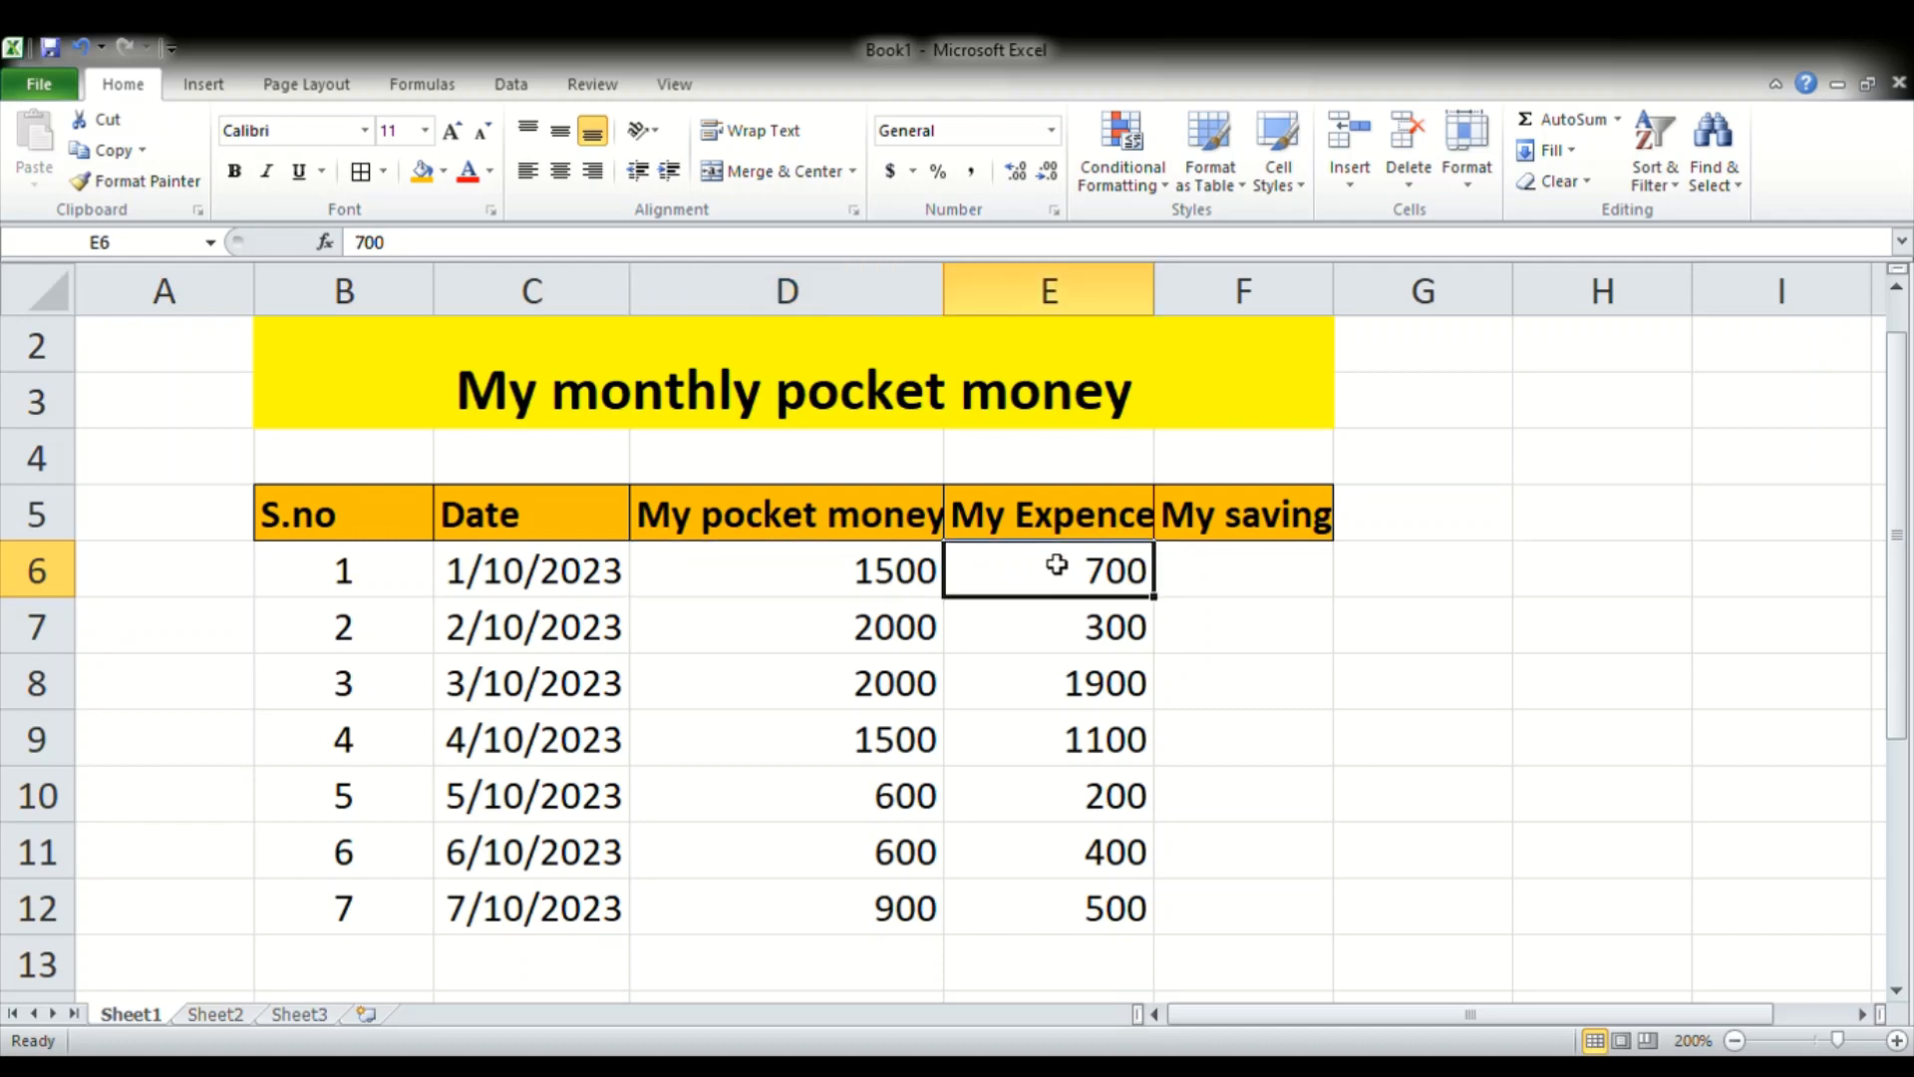
click(1255, 575)
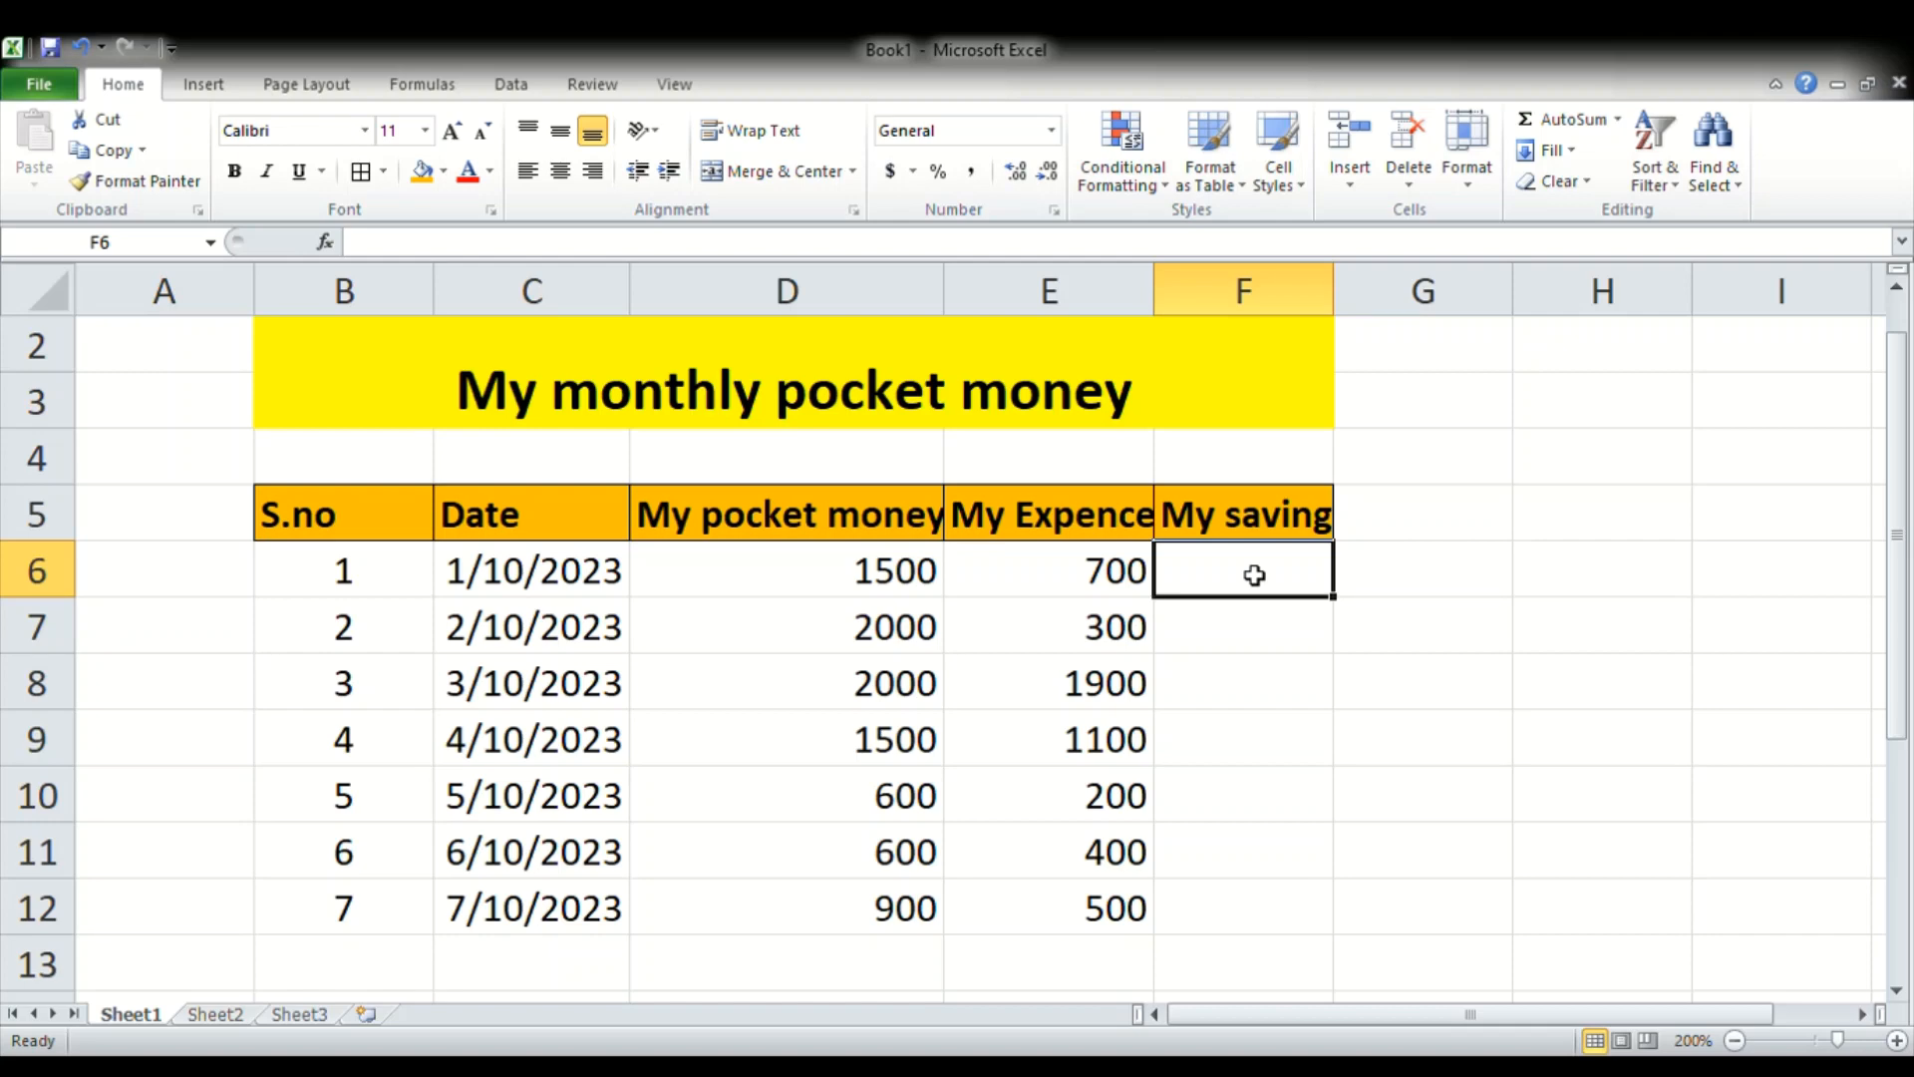
click(1083, 571)
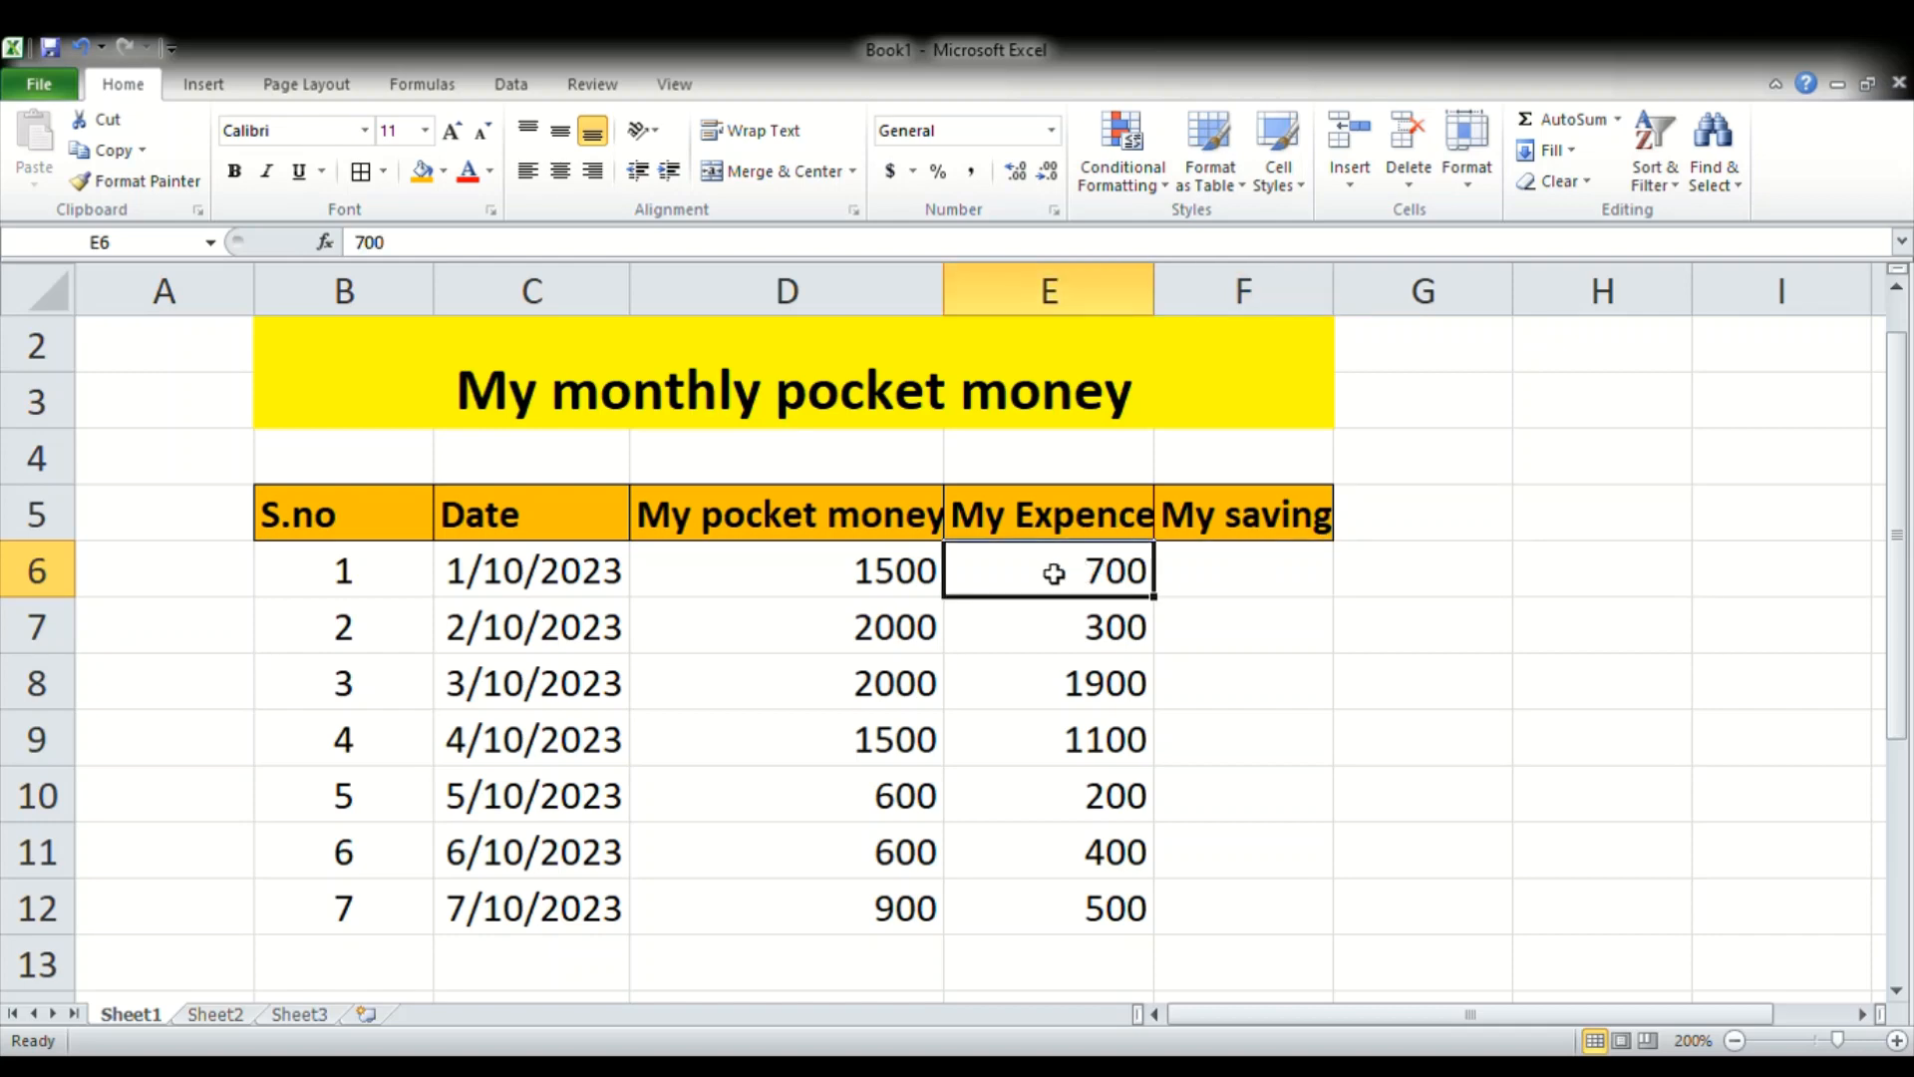
click(868, 555)
- Calculate the first date's saving in cell F6 by subtracting the expense from the pocket money with the formula =D6-E6
click(1295, 574)
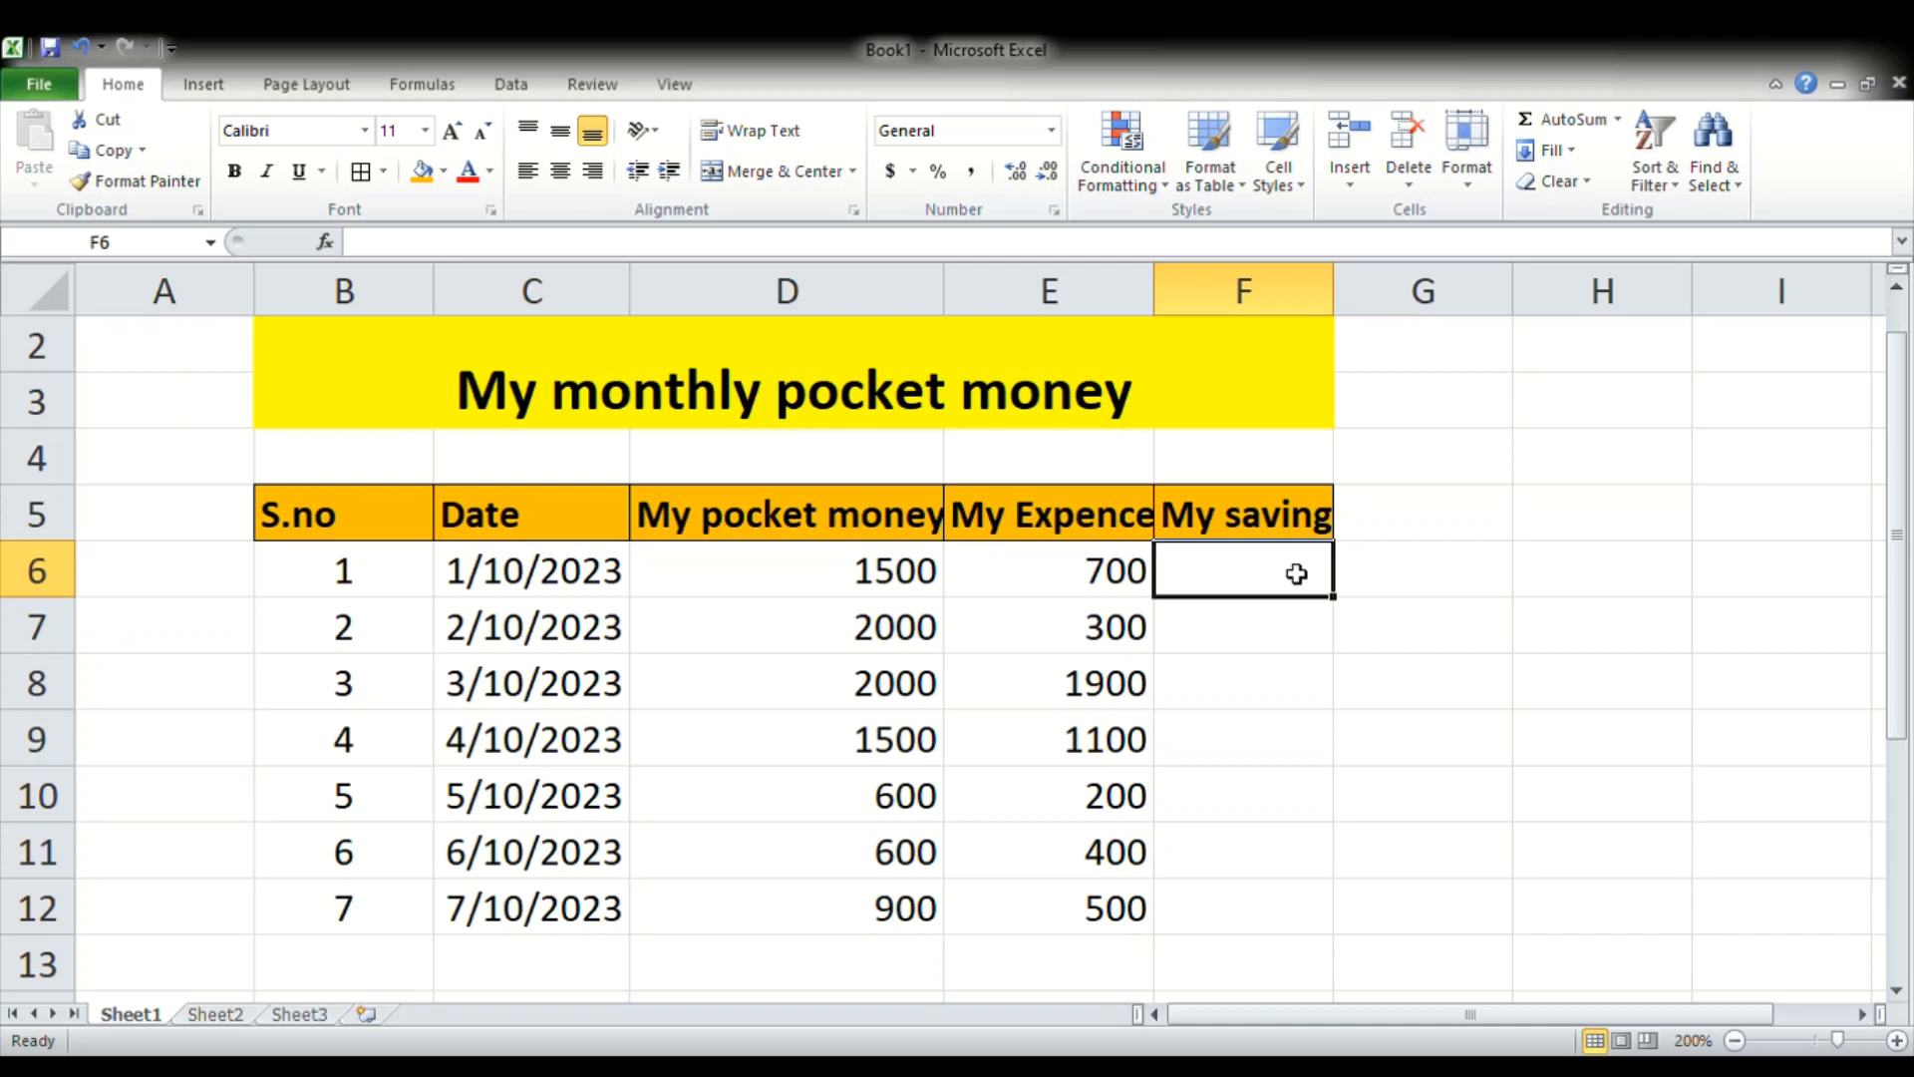
text(=)
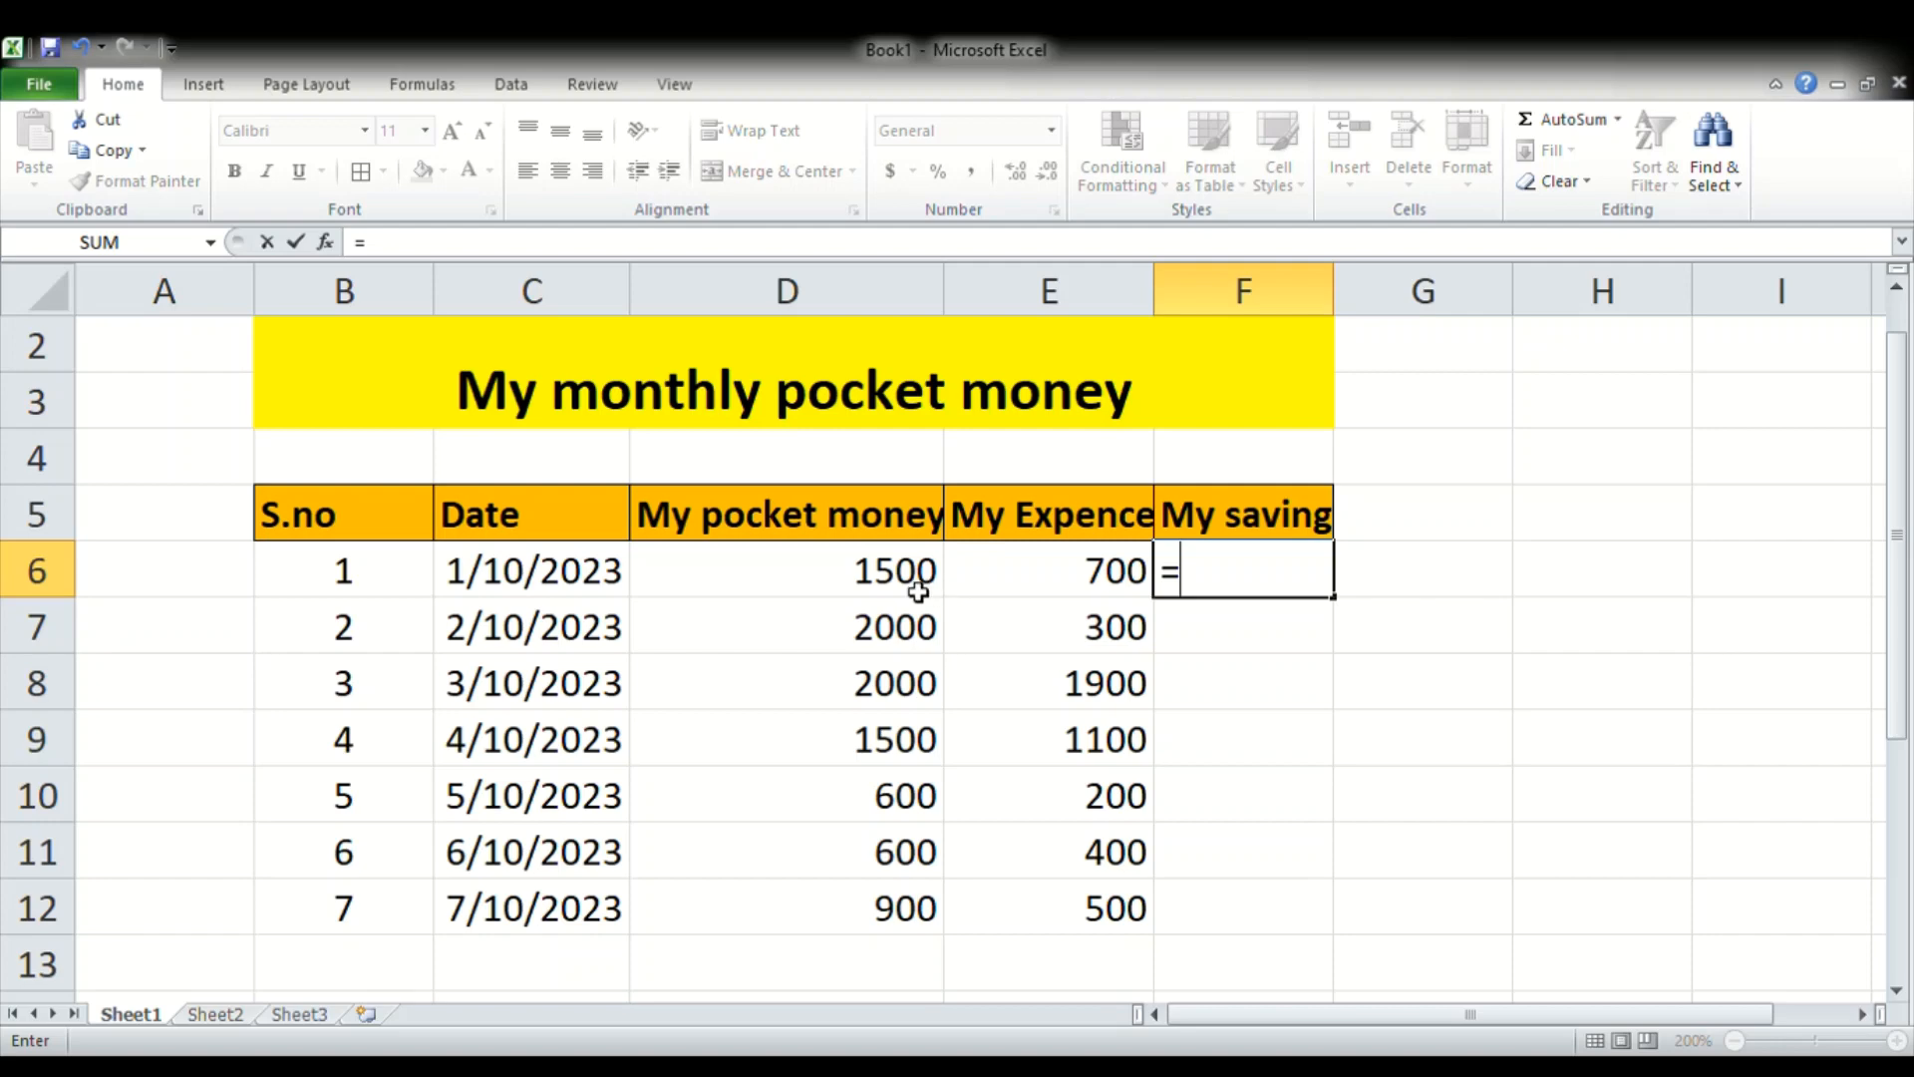
text(d)
key(BackSpace)
text(D6)
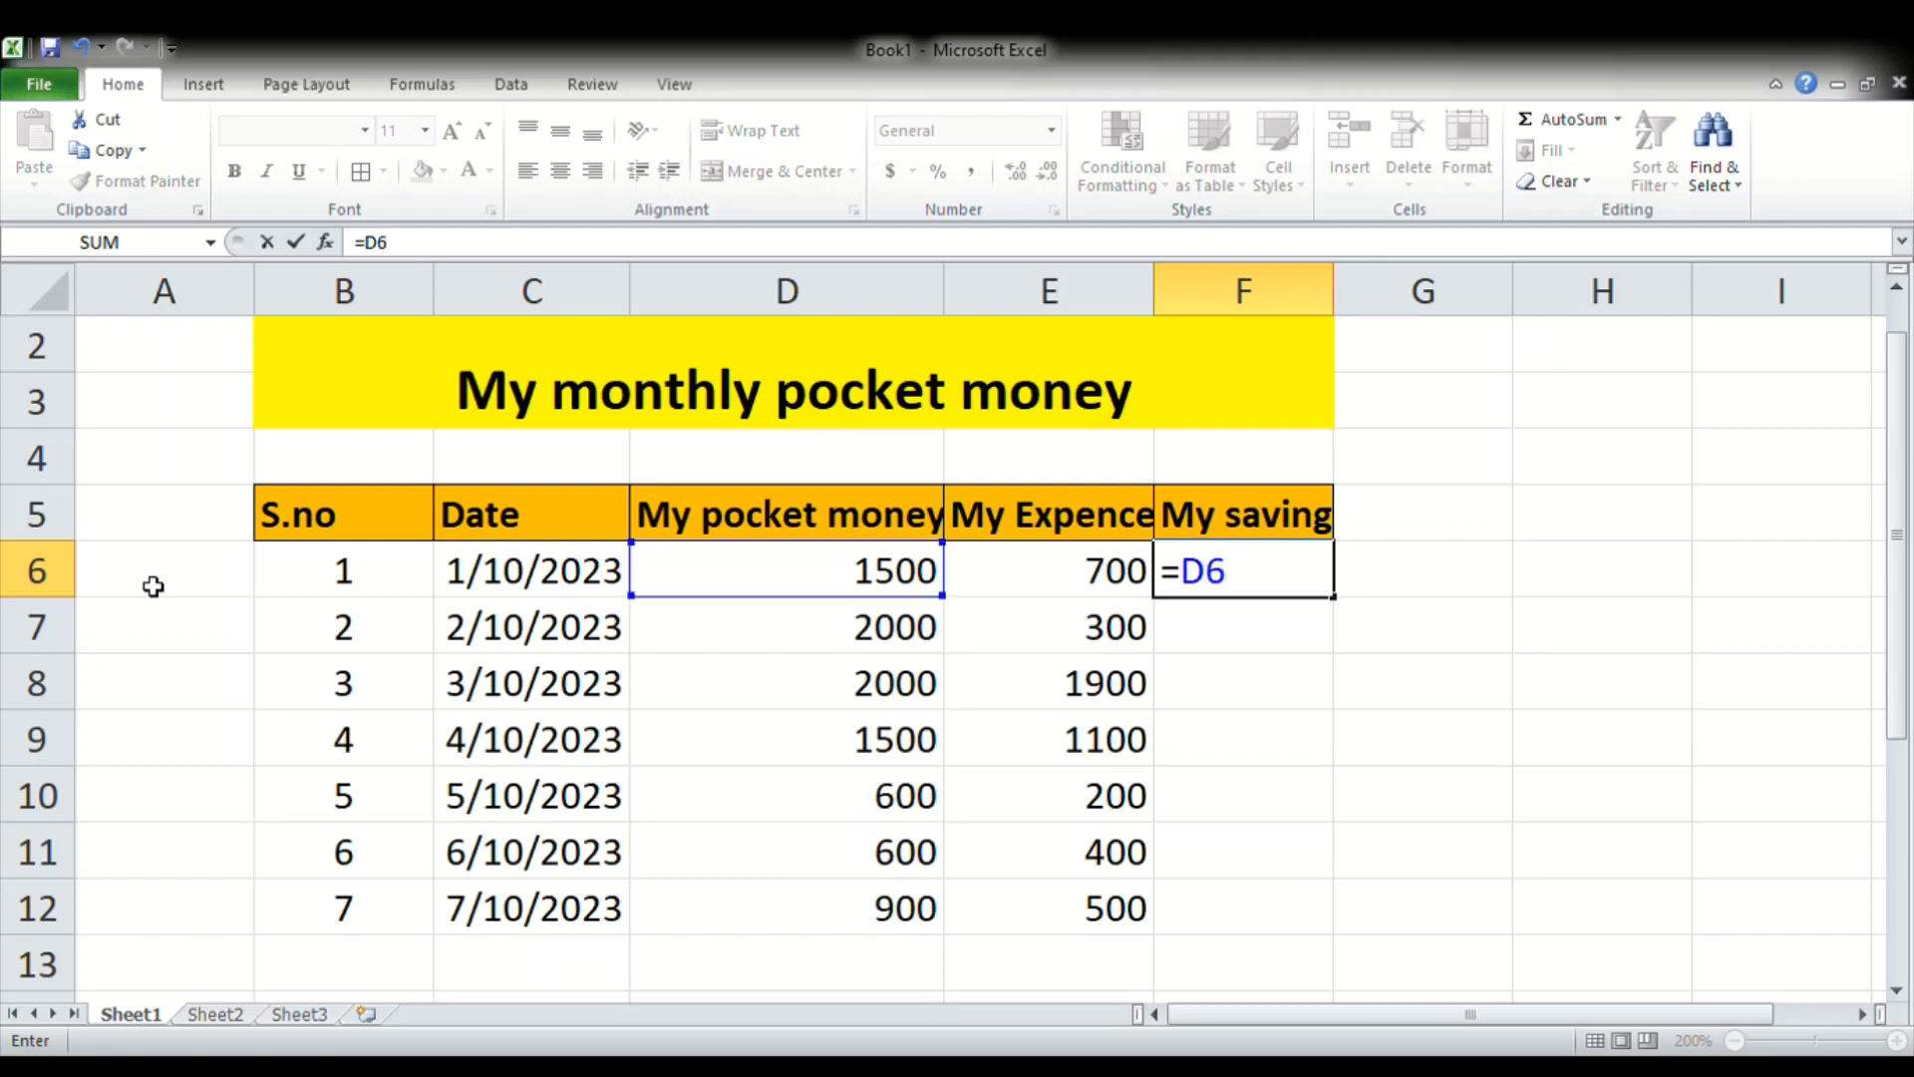
text(-)
text(E6)
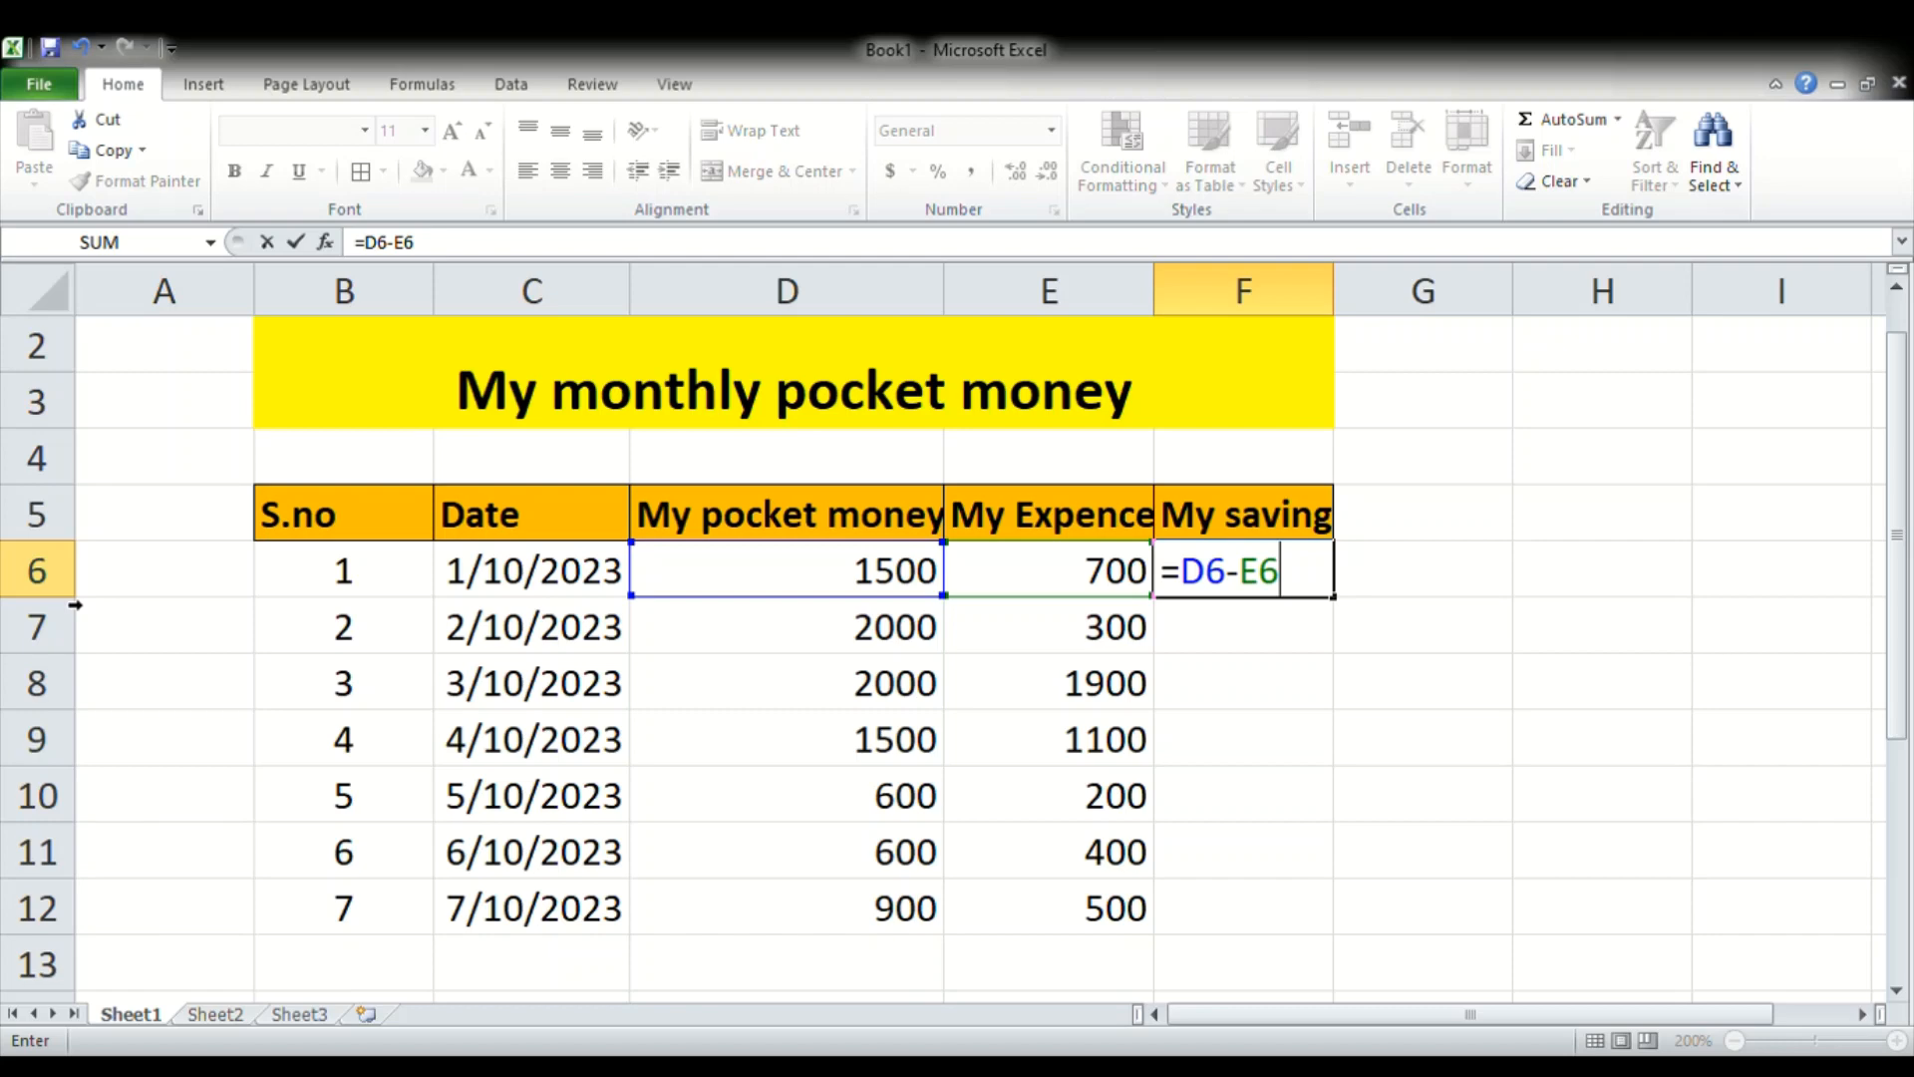
key(Return)
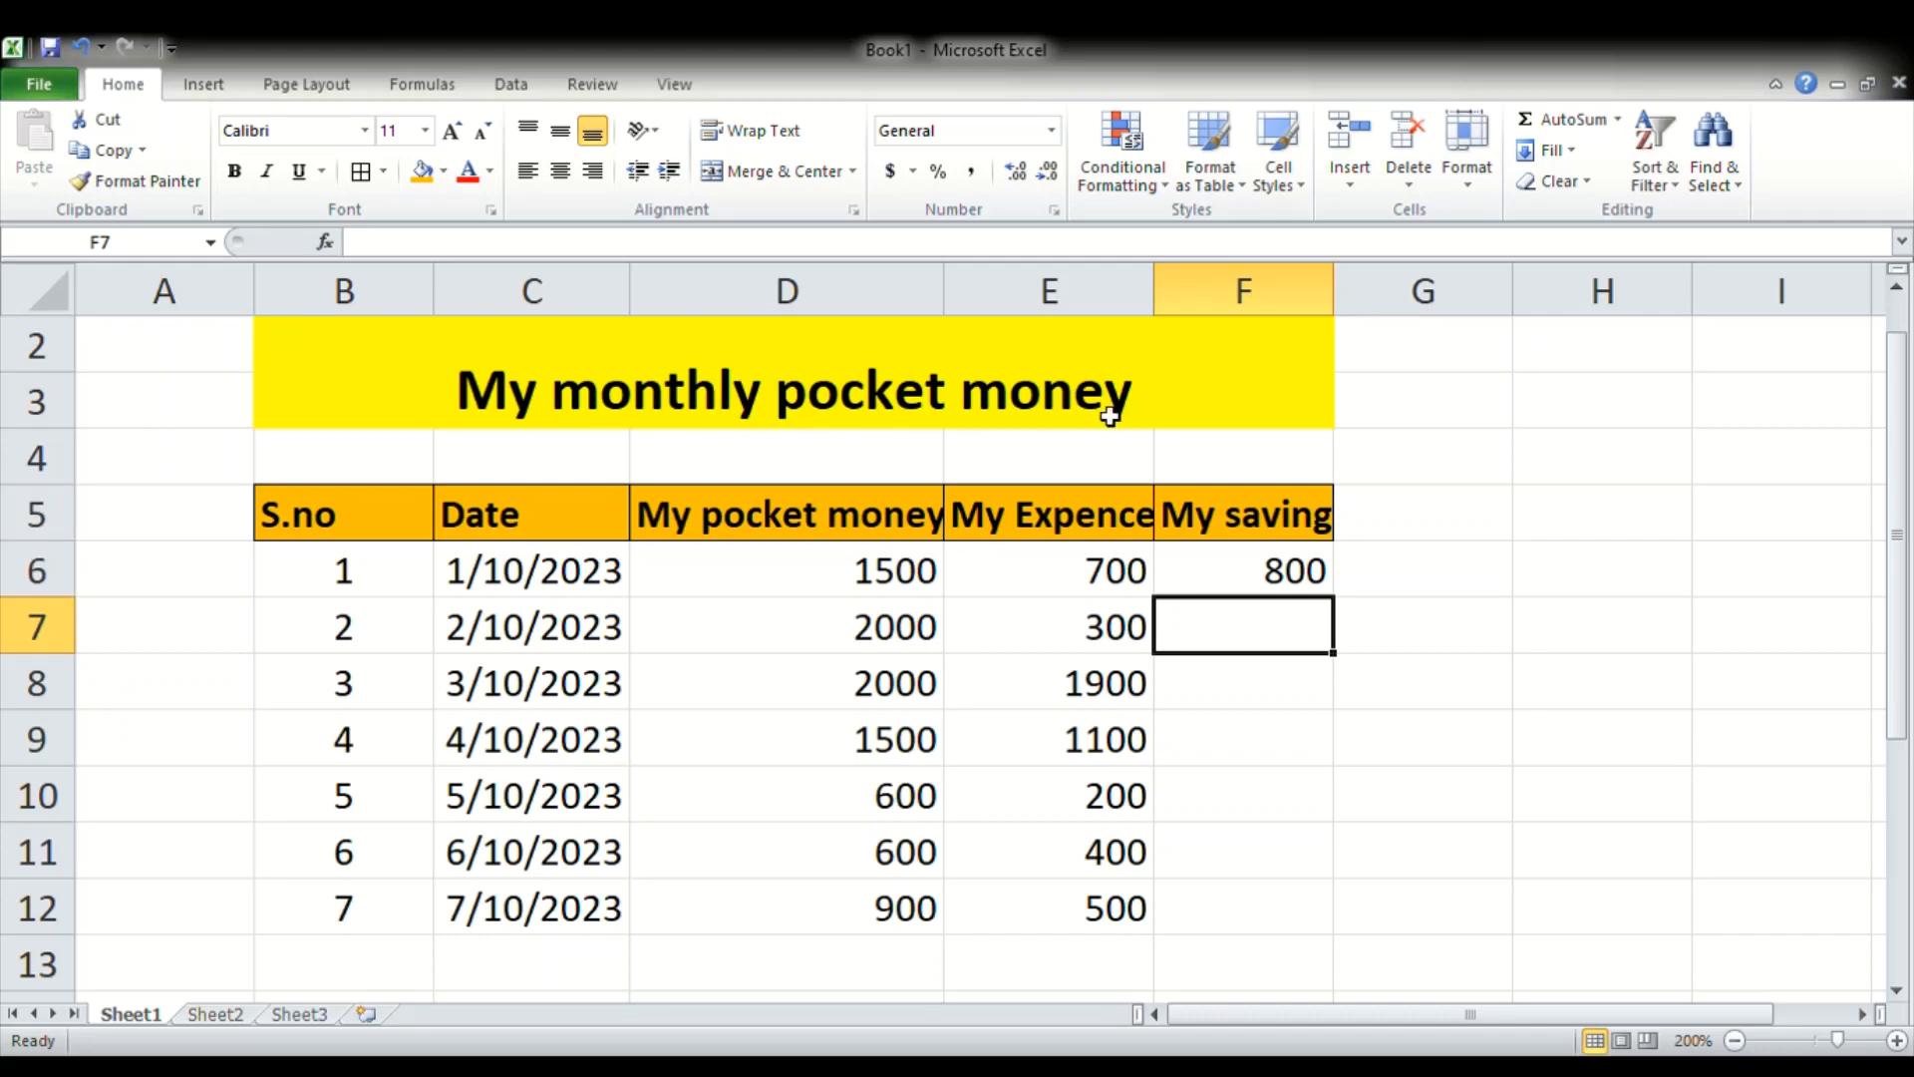
click(1274, 591)
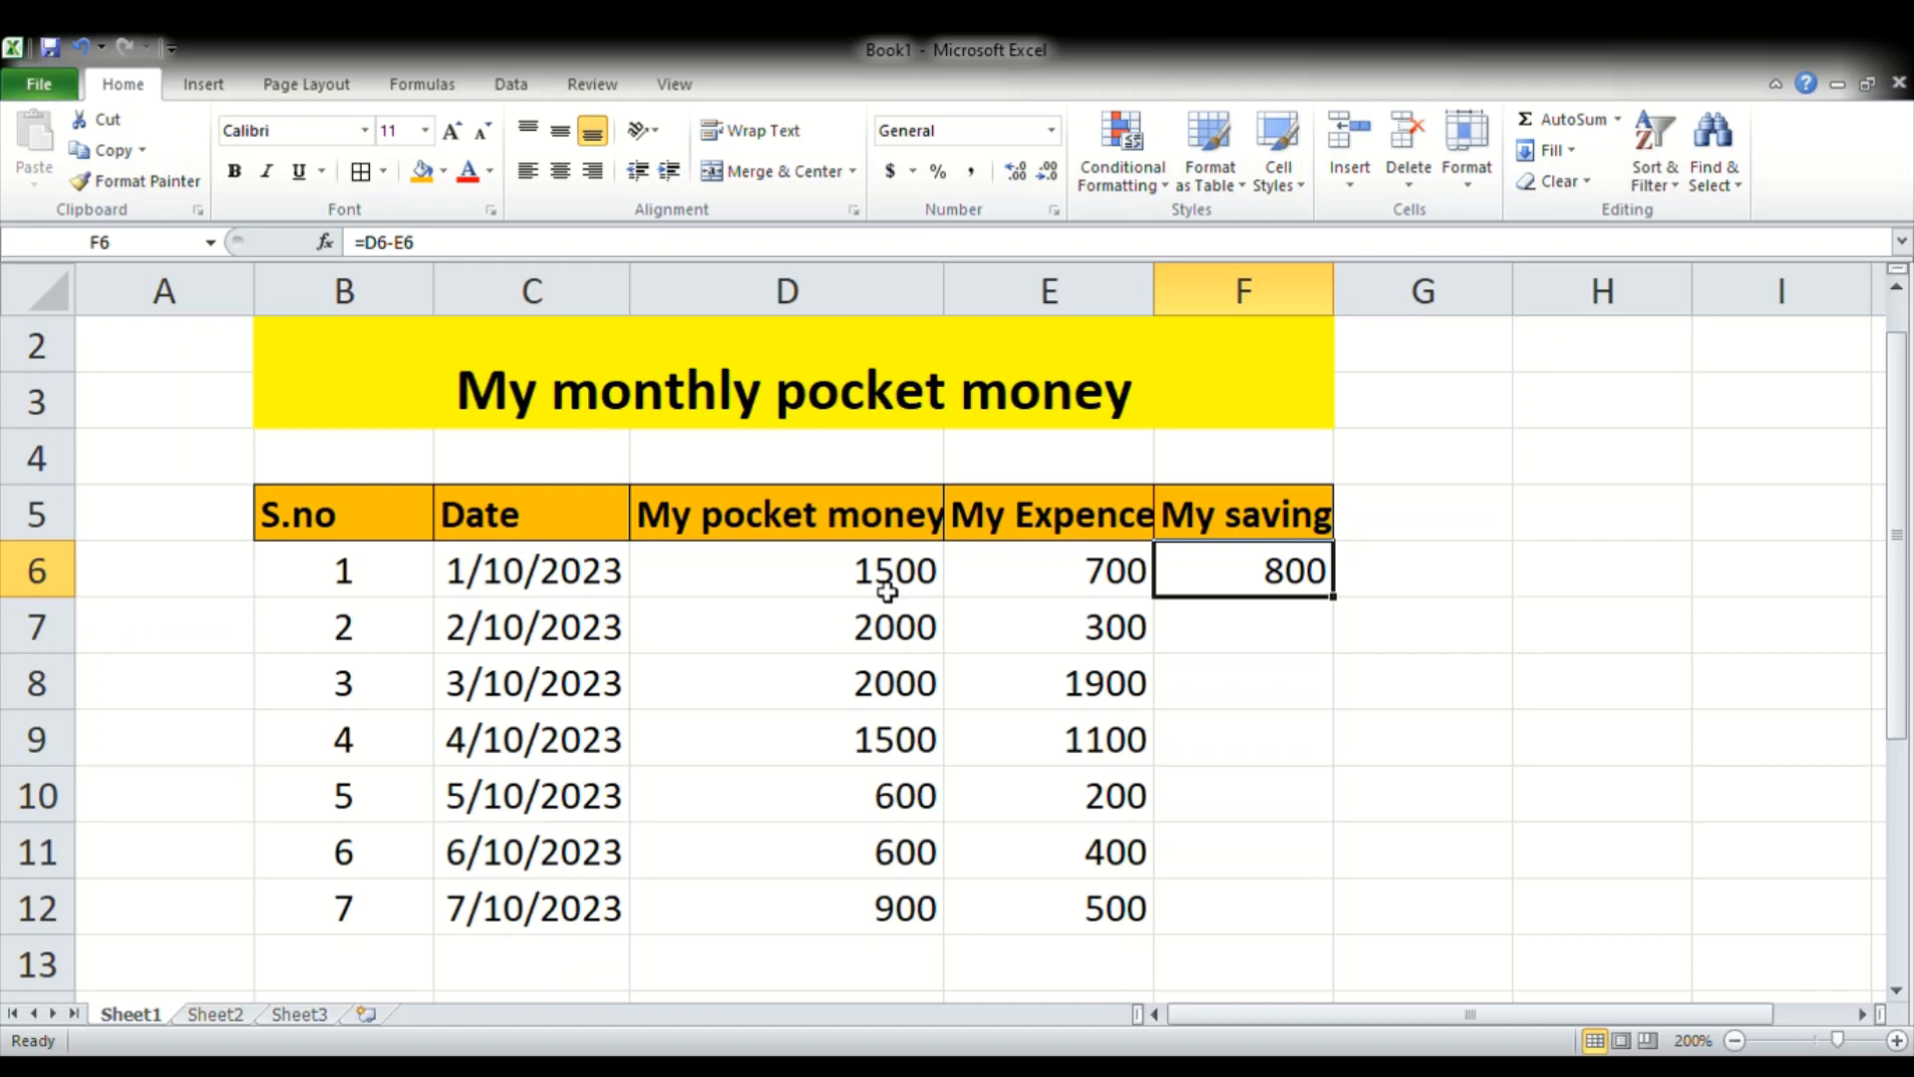
click(1010, 571)
click(1198, 572)
click(1269, 646)
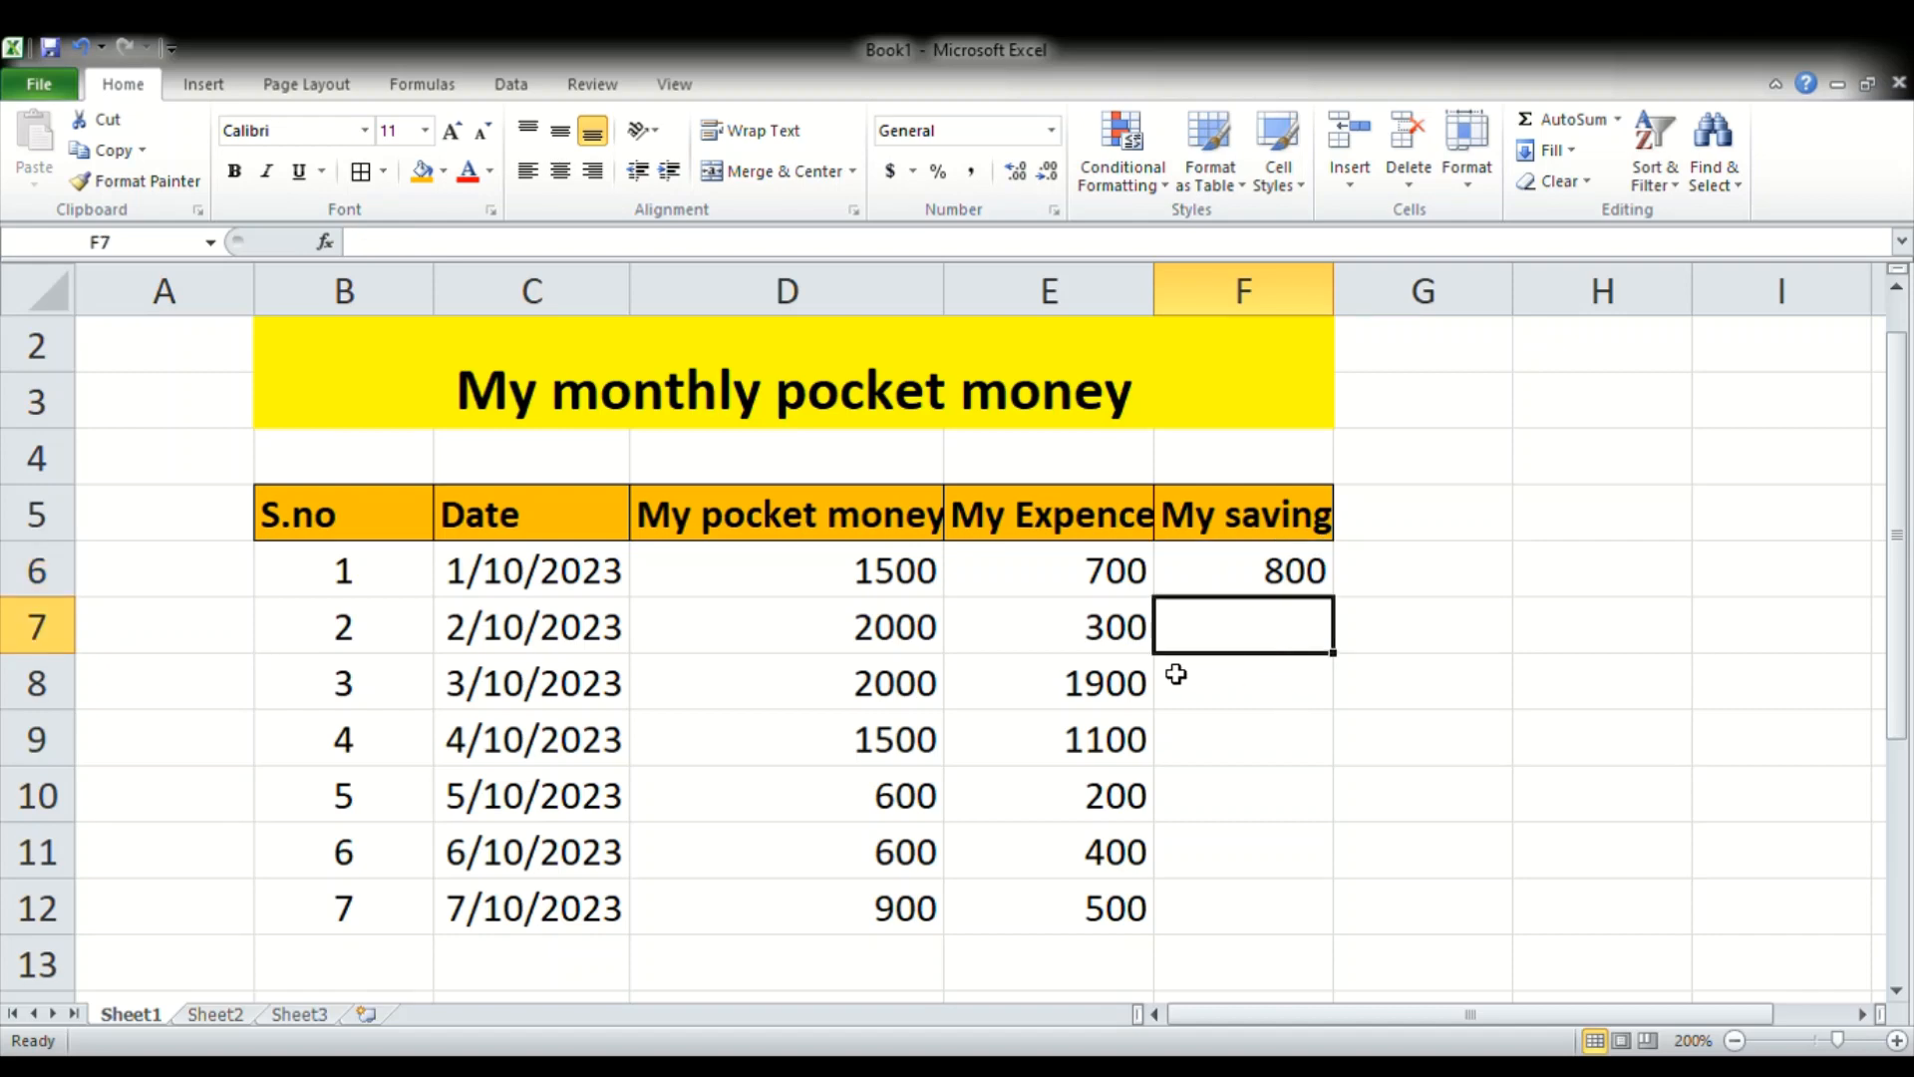
text(=)
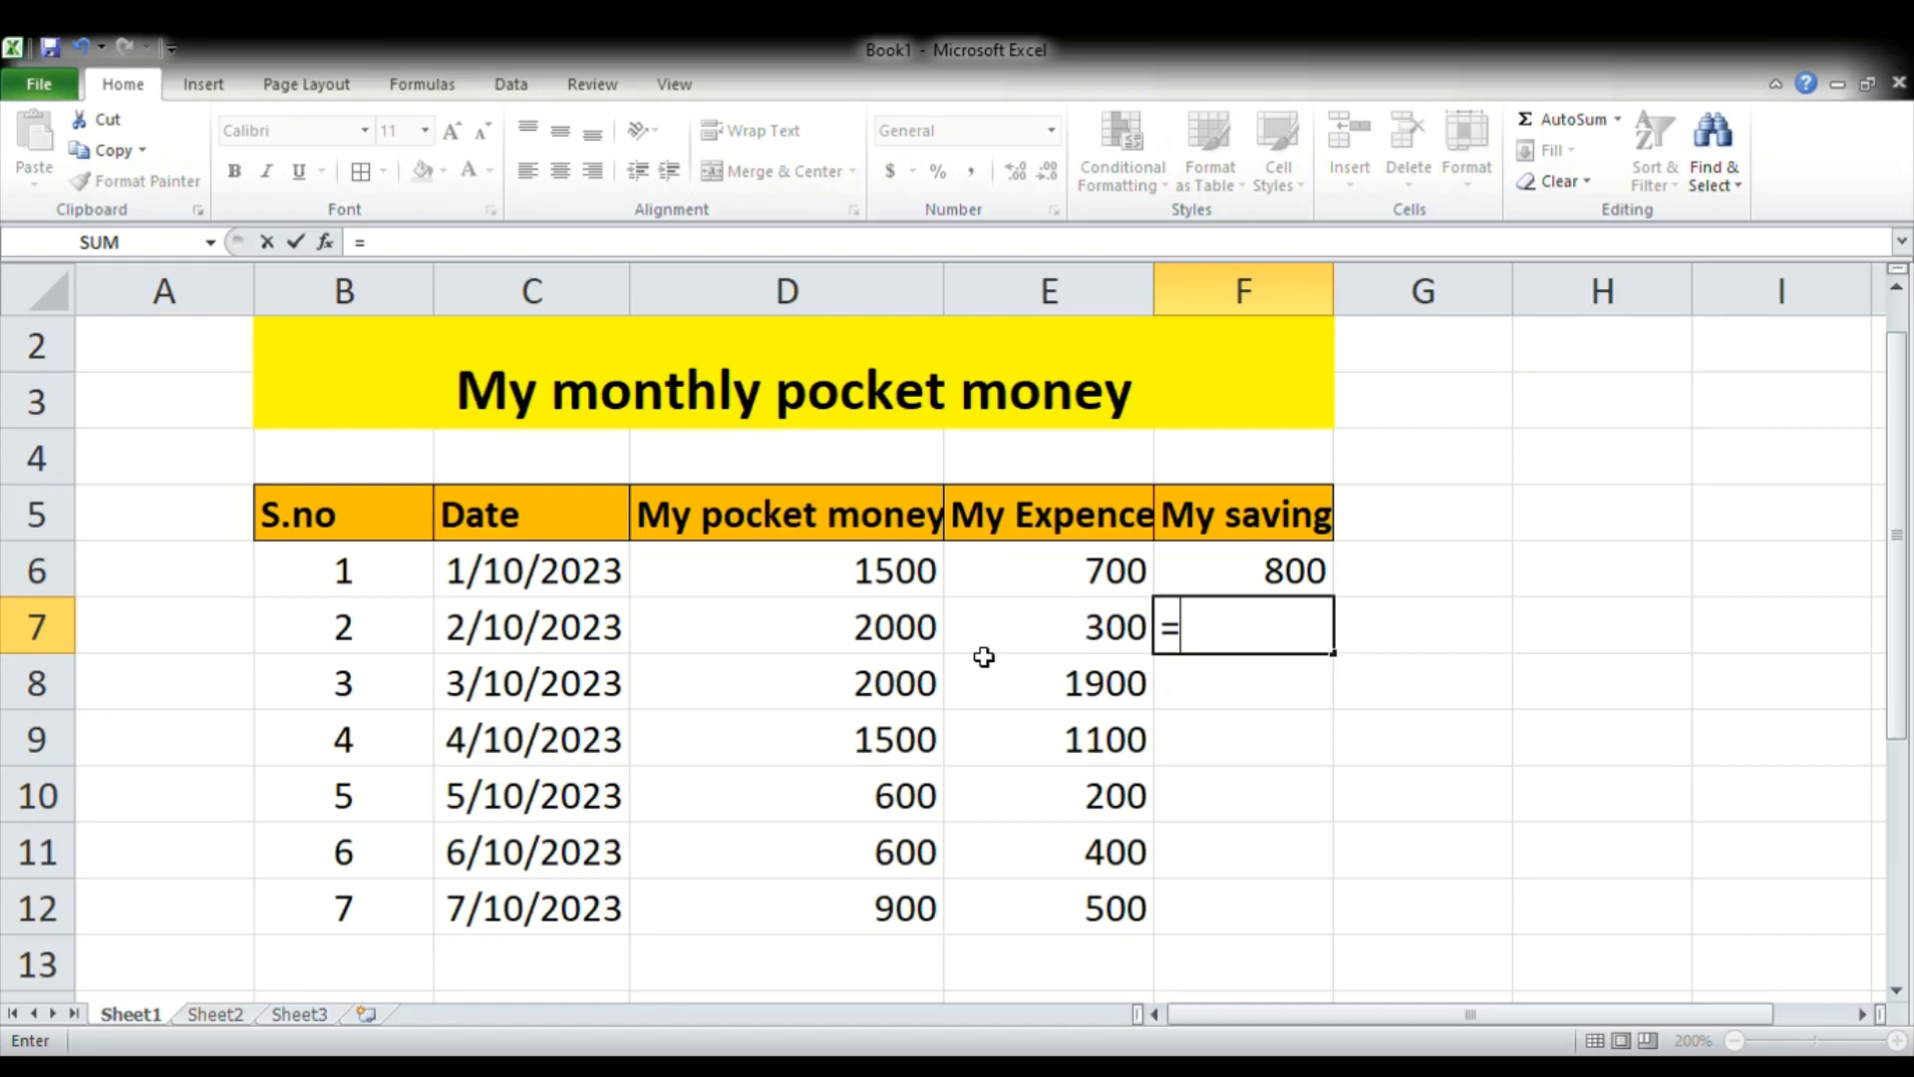
click(906, 649)
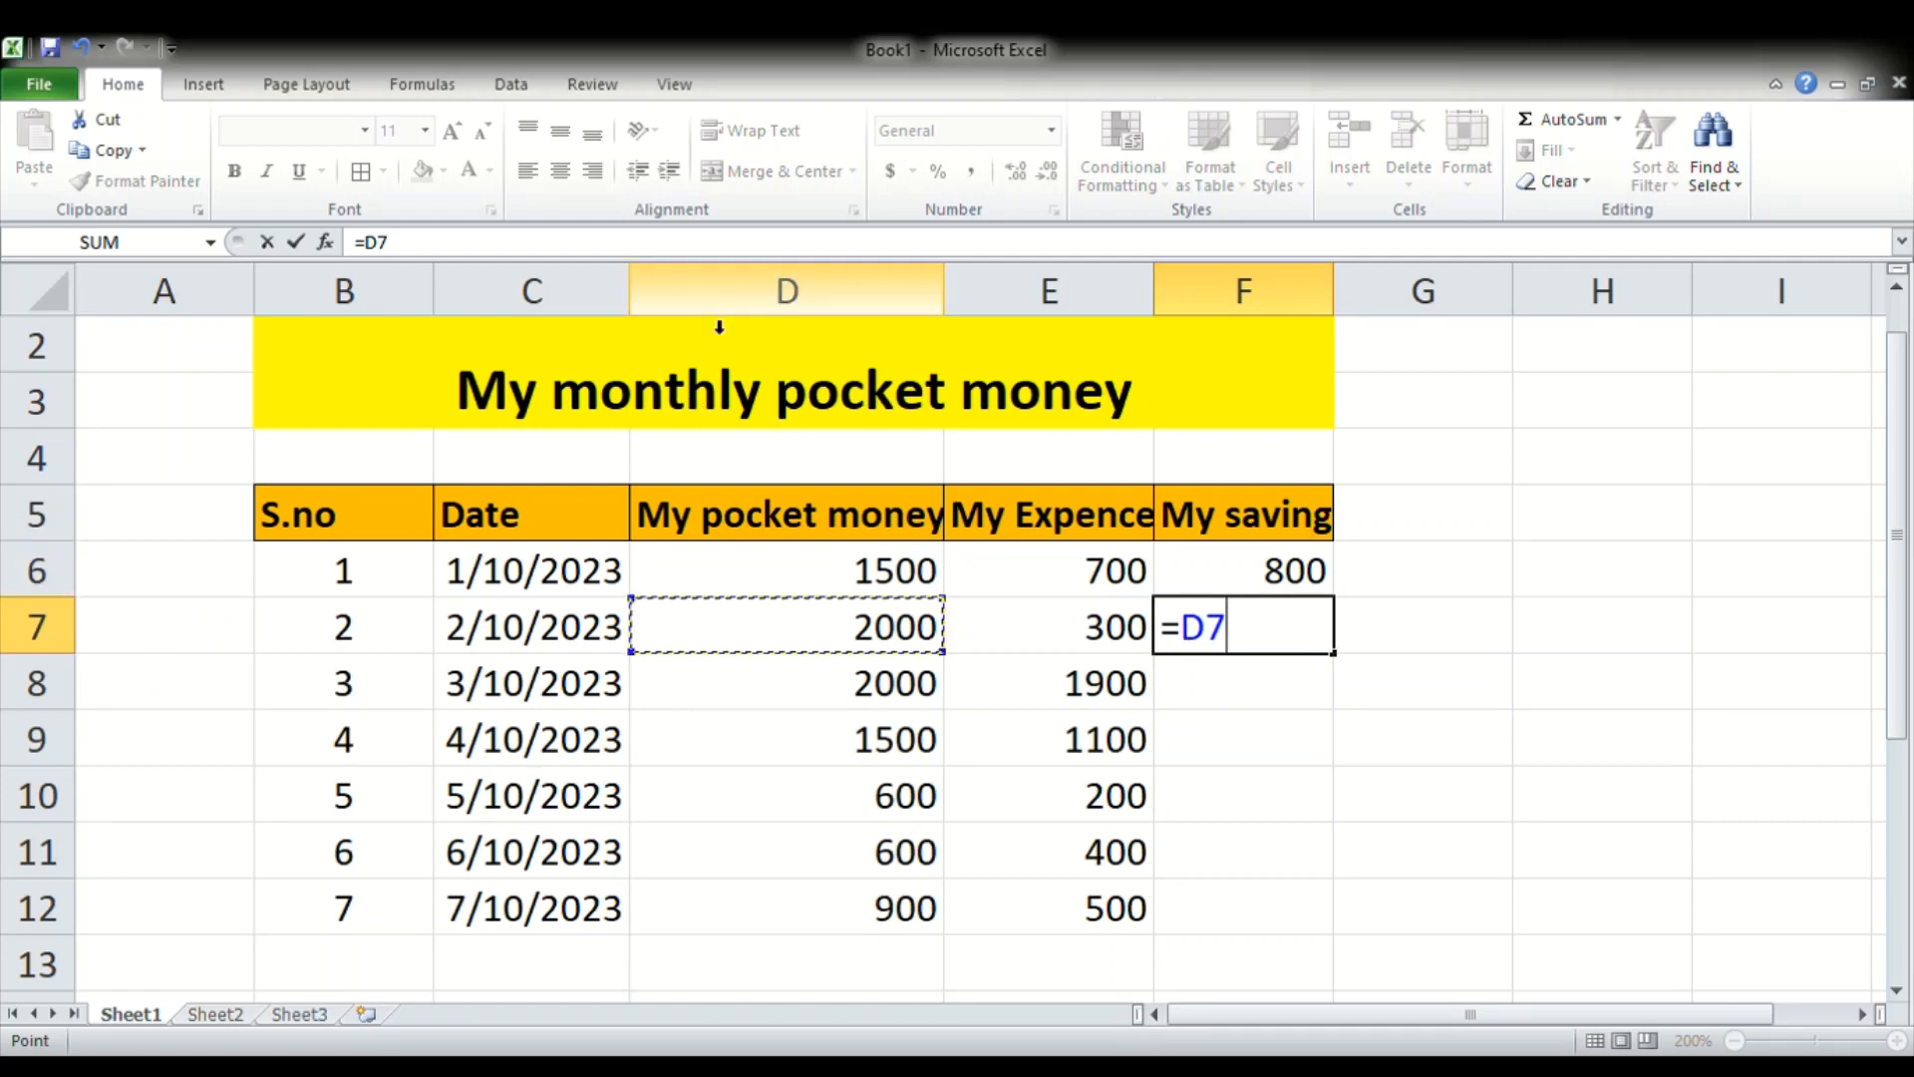
click(775, 304)
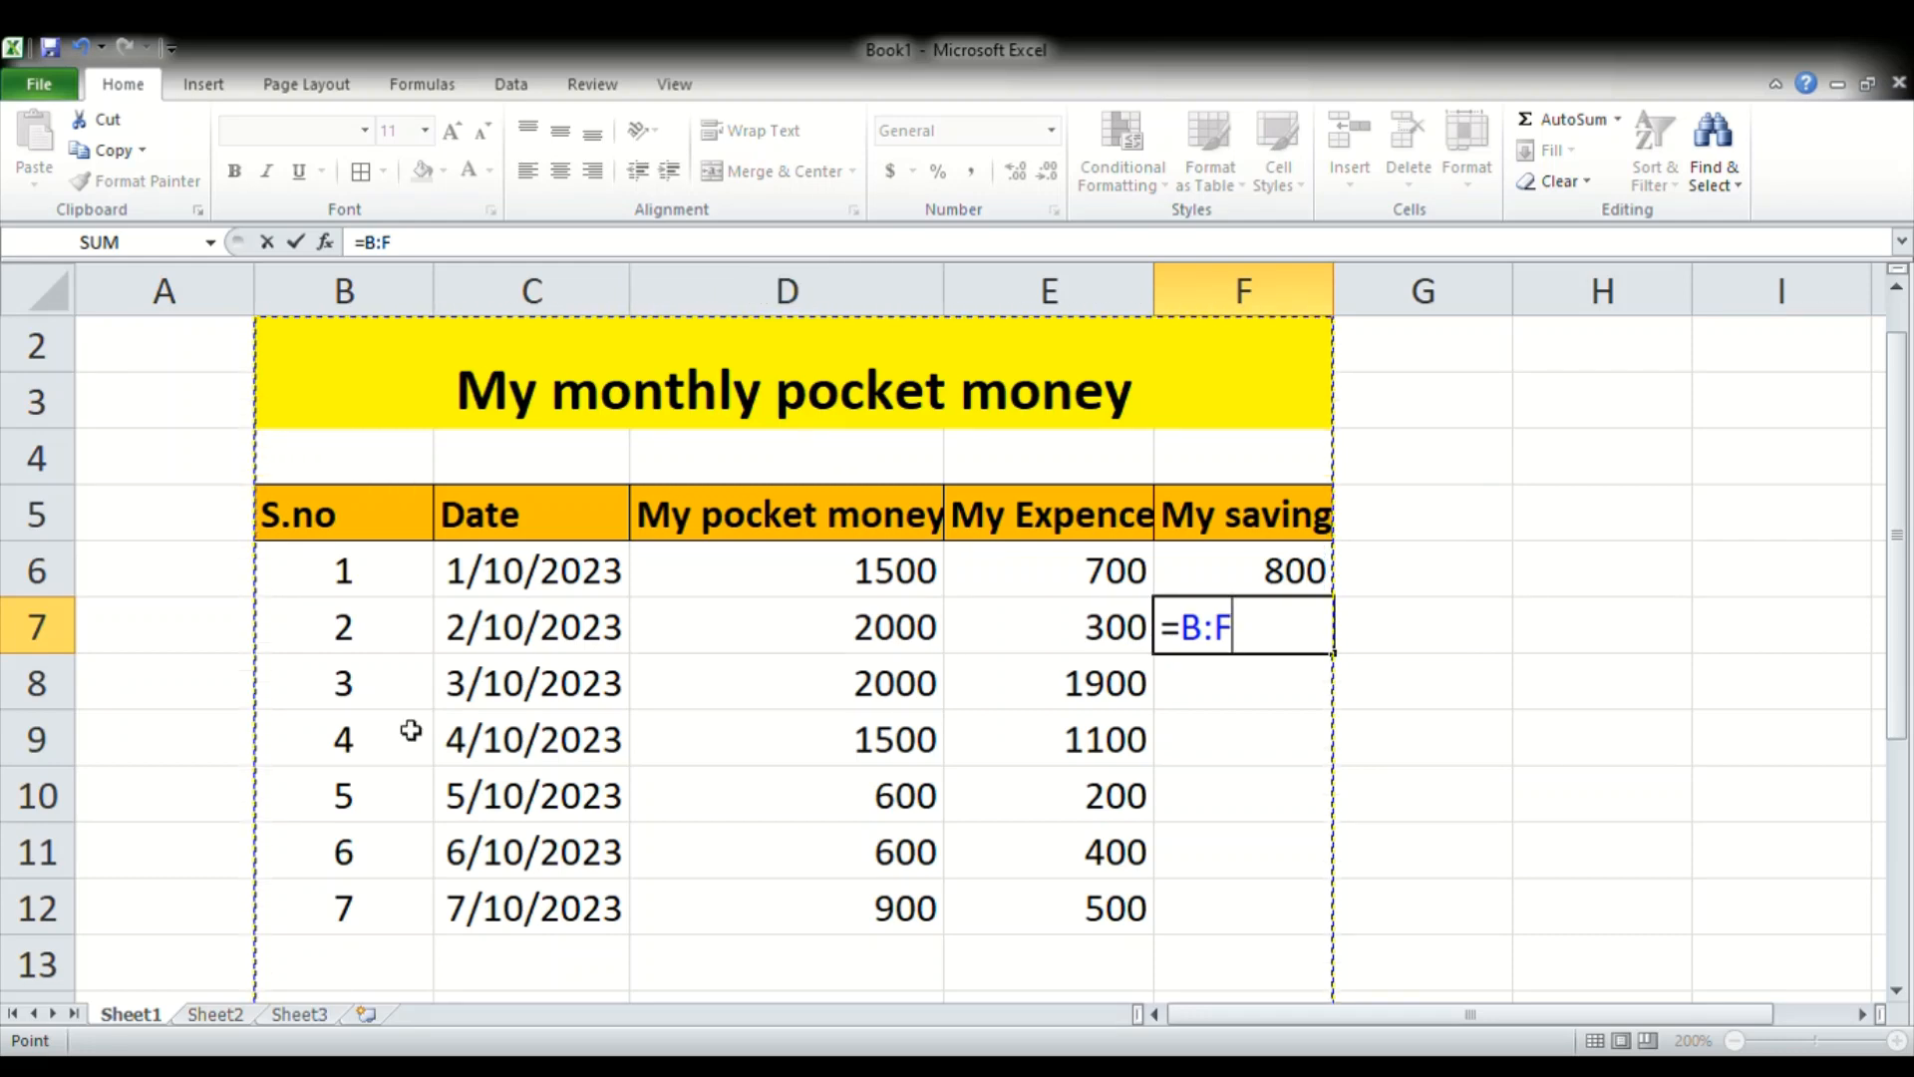
click(36, 627)
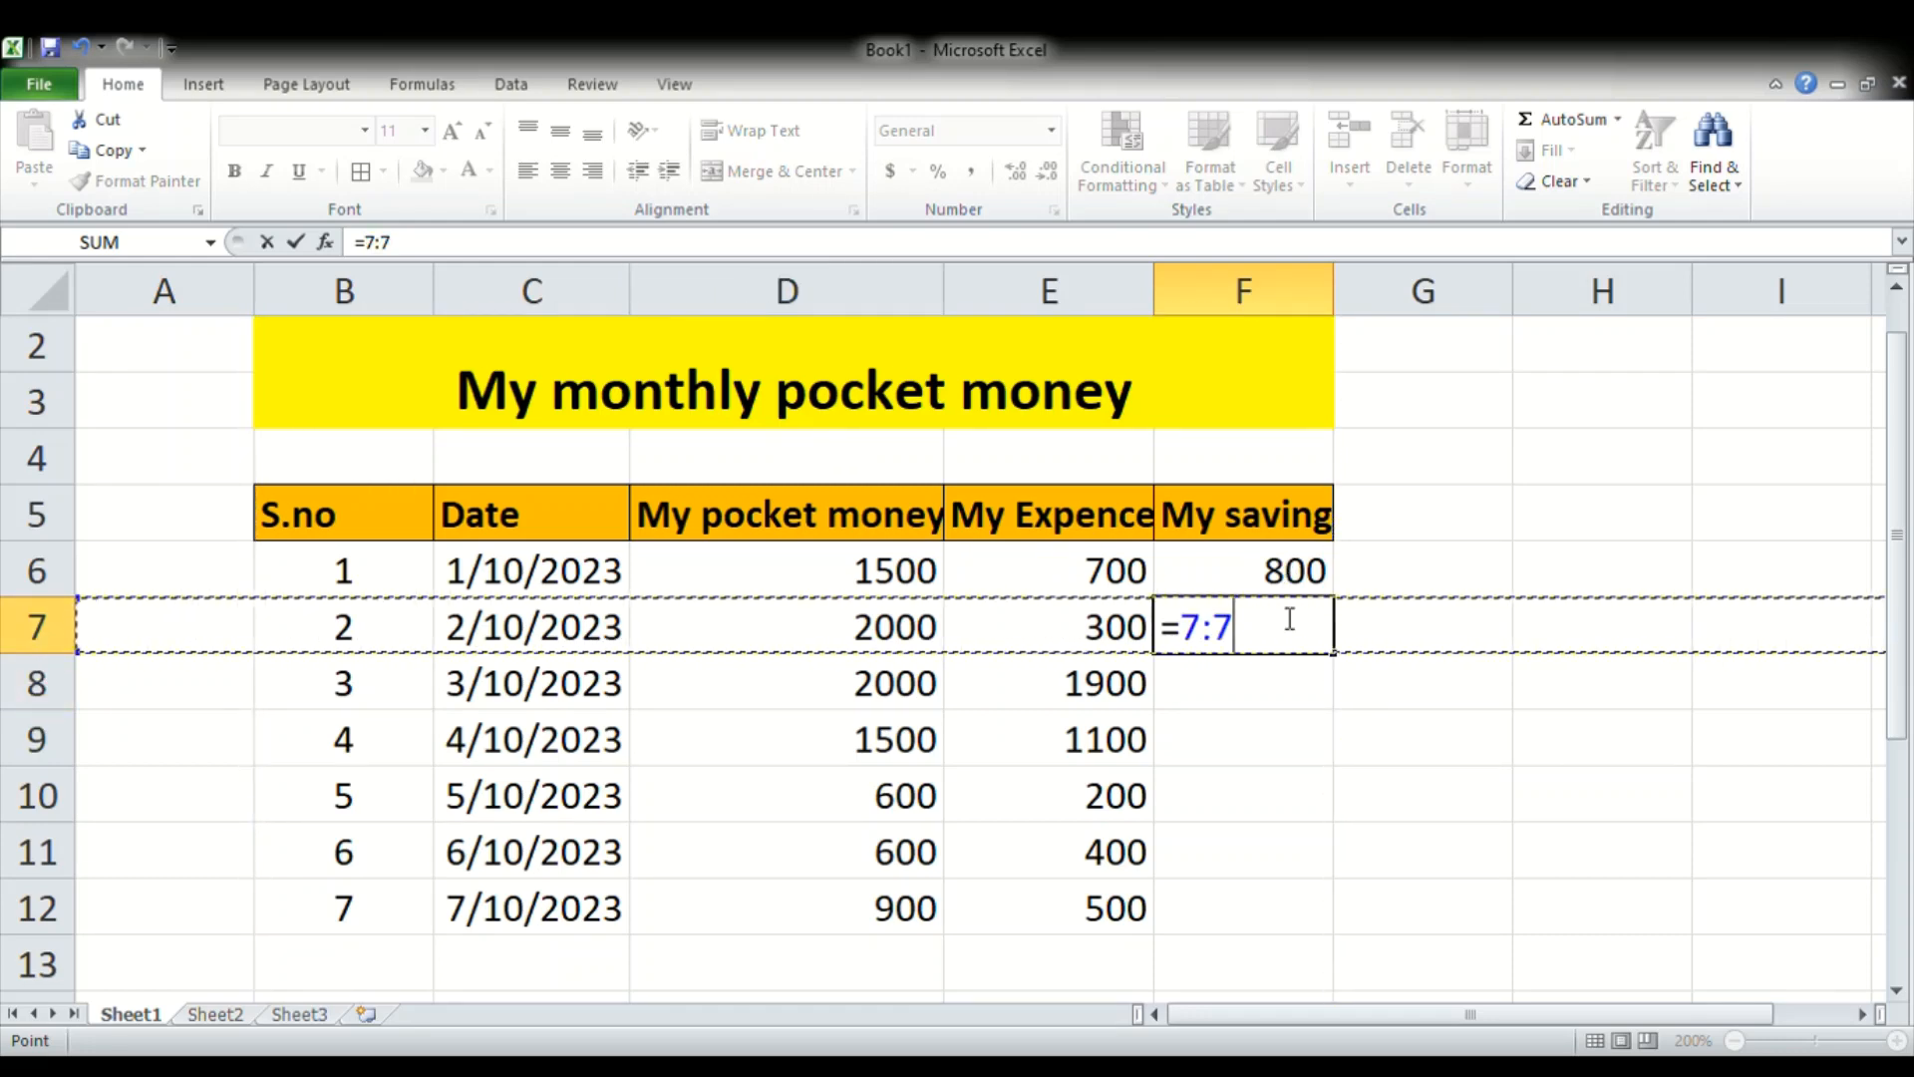
key(BackSpace)
key(BackSpace)
key(BackSpace)
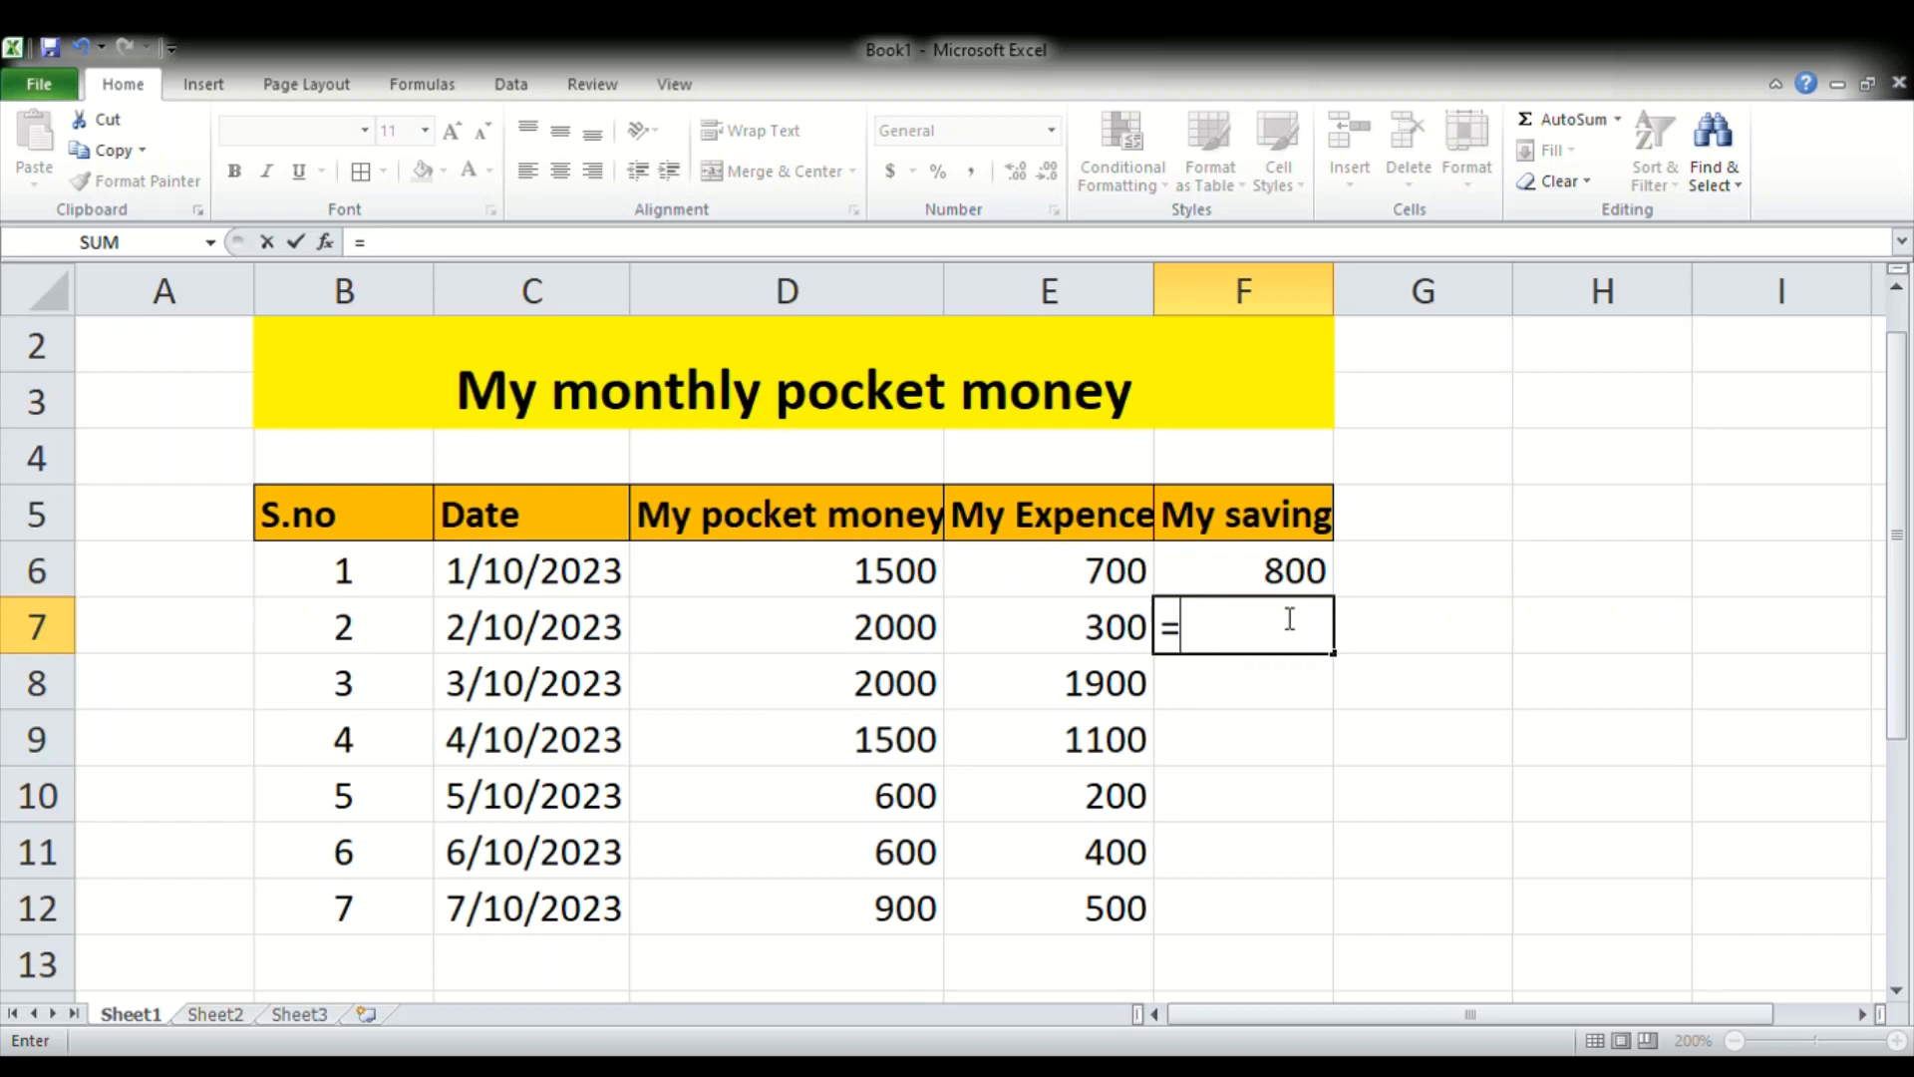
click(914, 639)
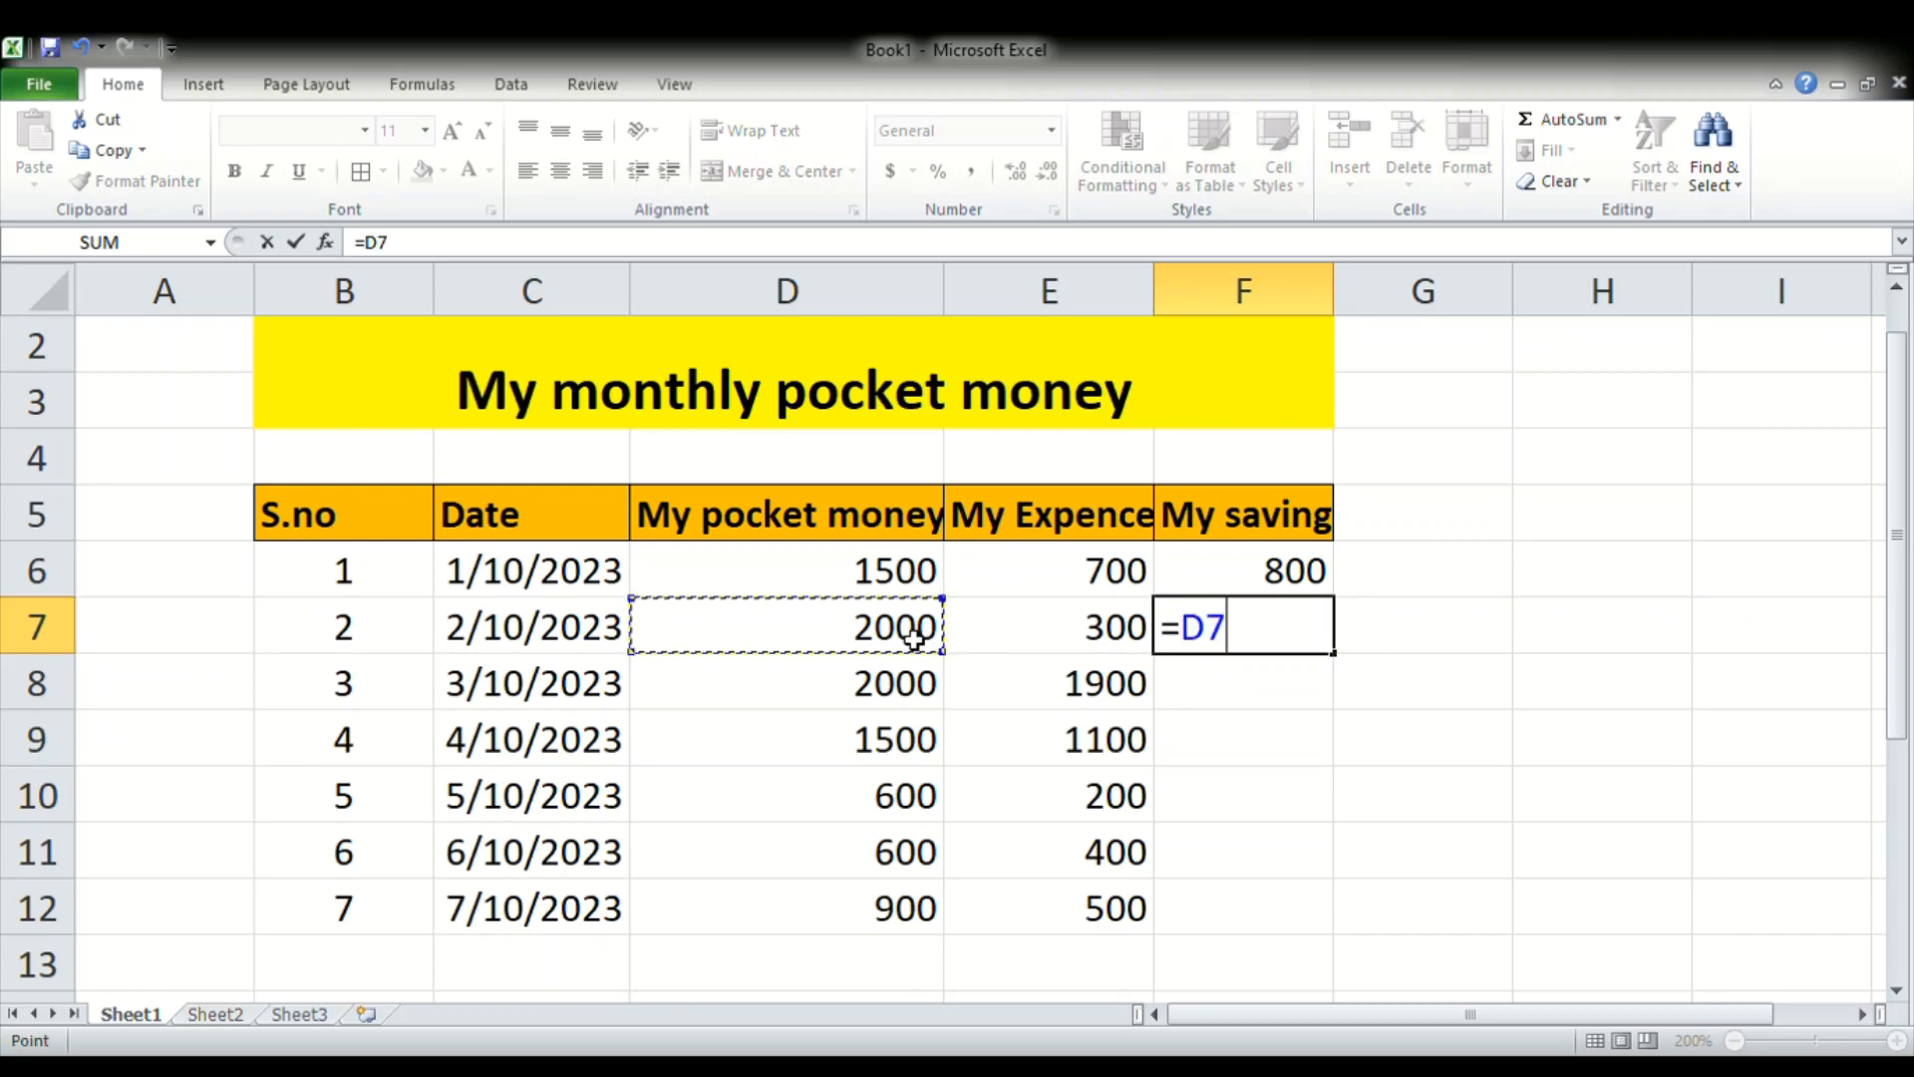
drag(384, 683, 273, 572)
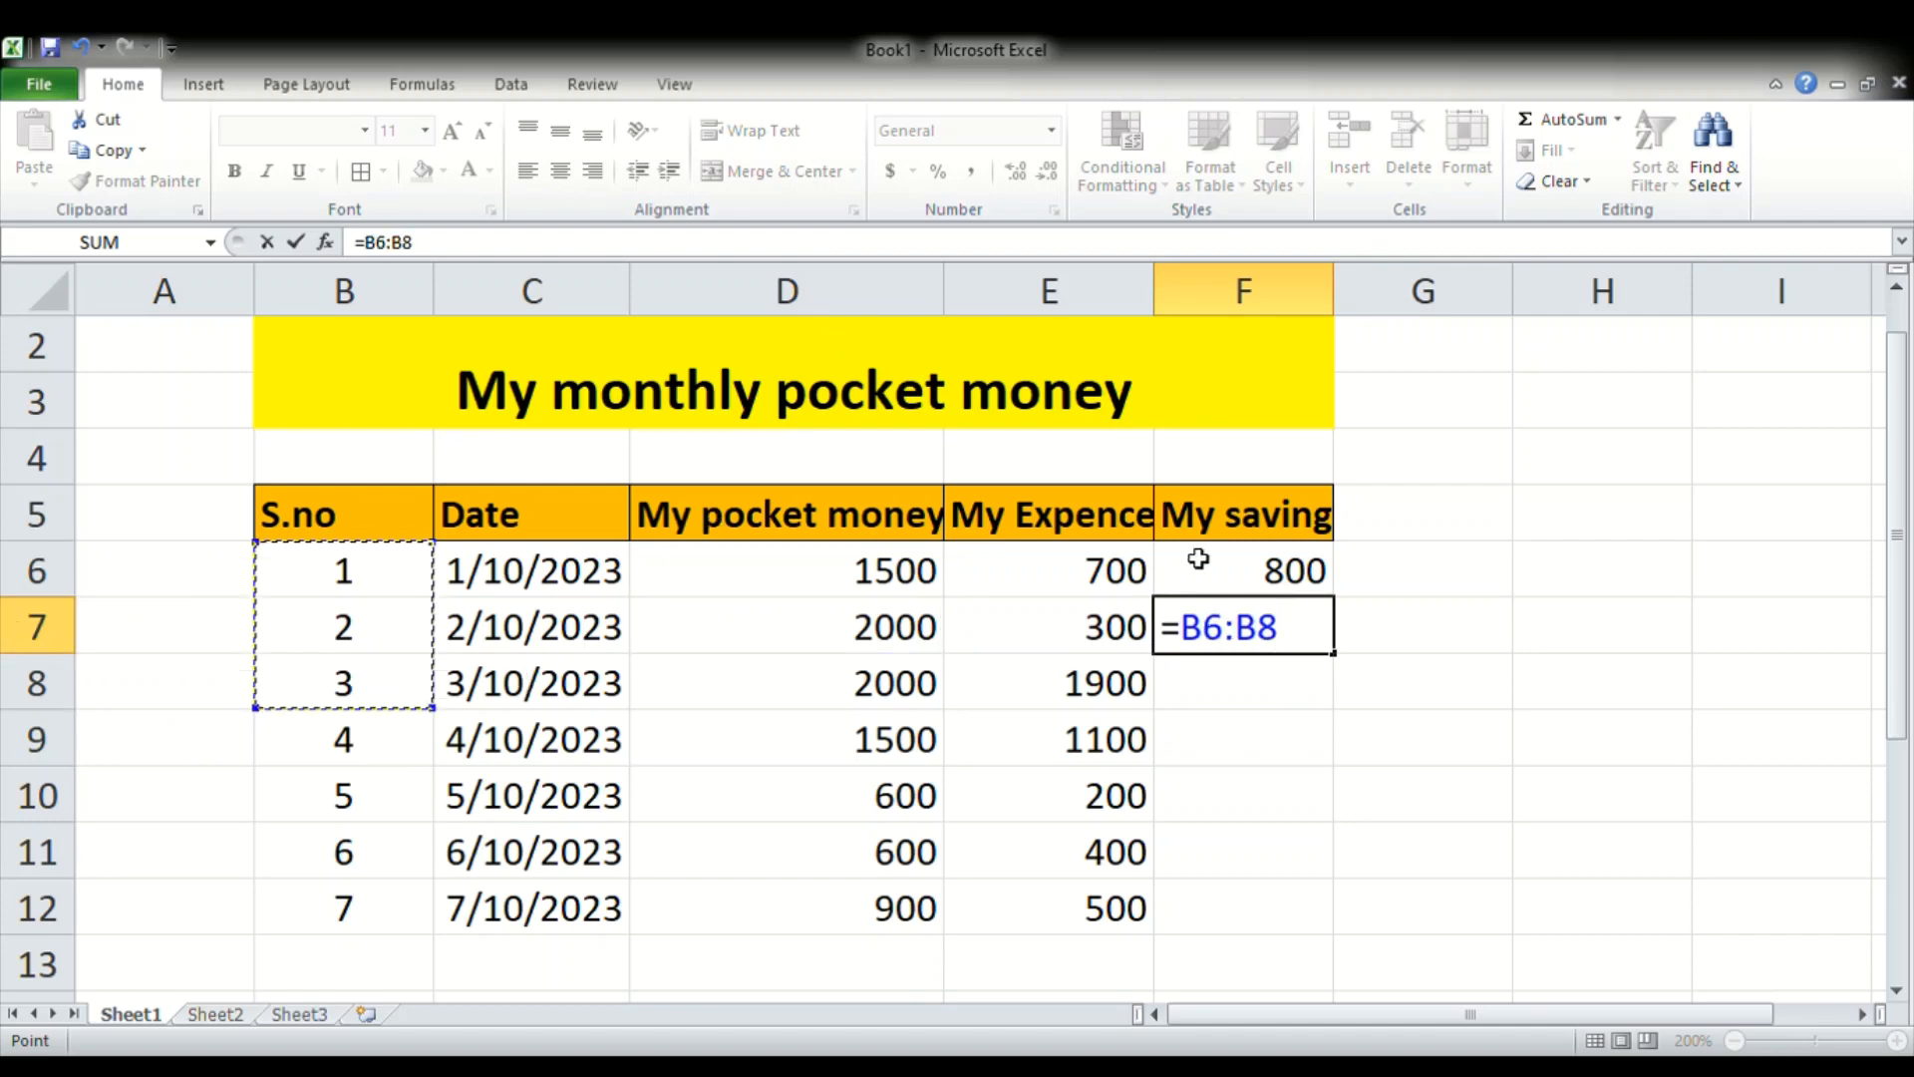
key(BackSpace)
key(BackSpace)
key(BackSpace)
key(BackSpace)
key(BackSpace)
key(BackSpace)
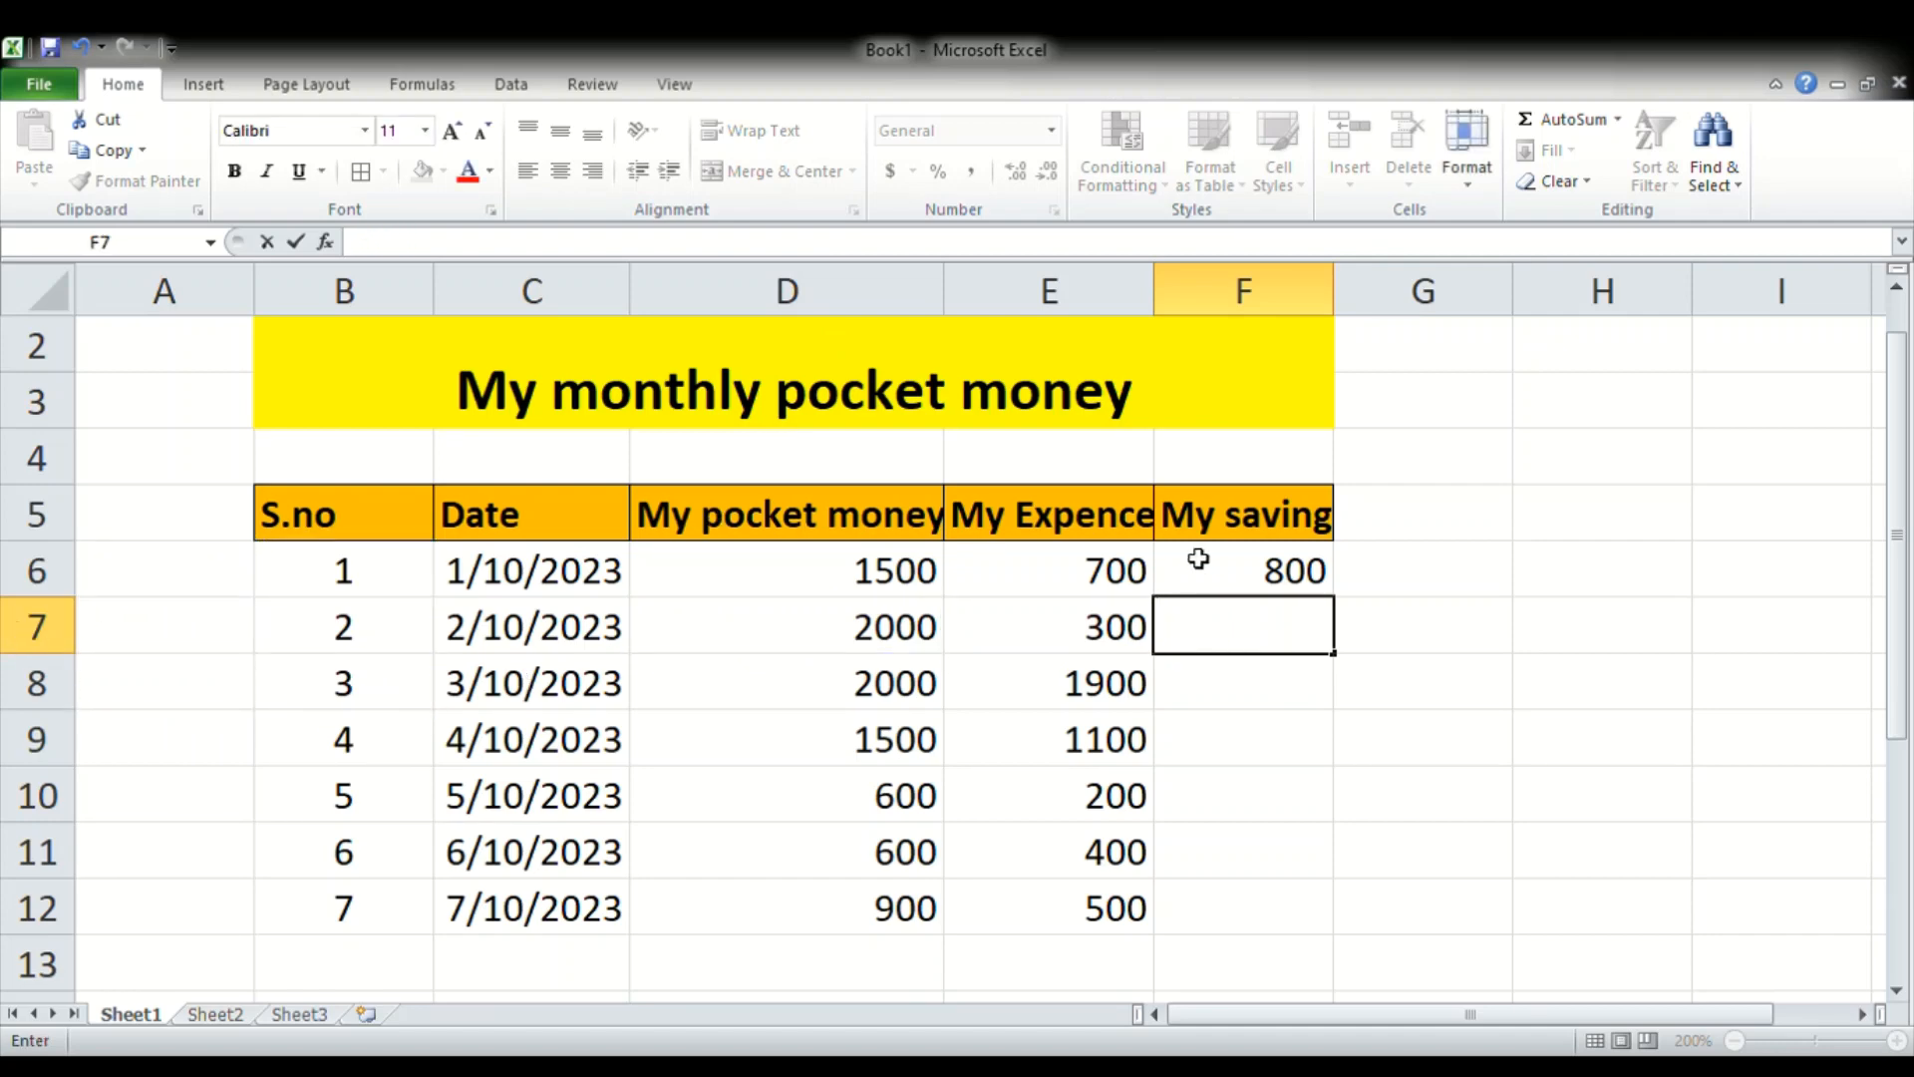
- Calculate the second date's saving in cell F7 by subtracting the expense from the pocket money with the formula =D7-E7
click(816, 640)
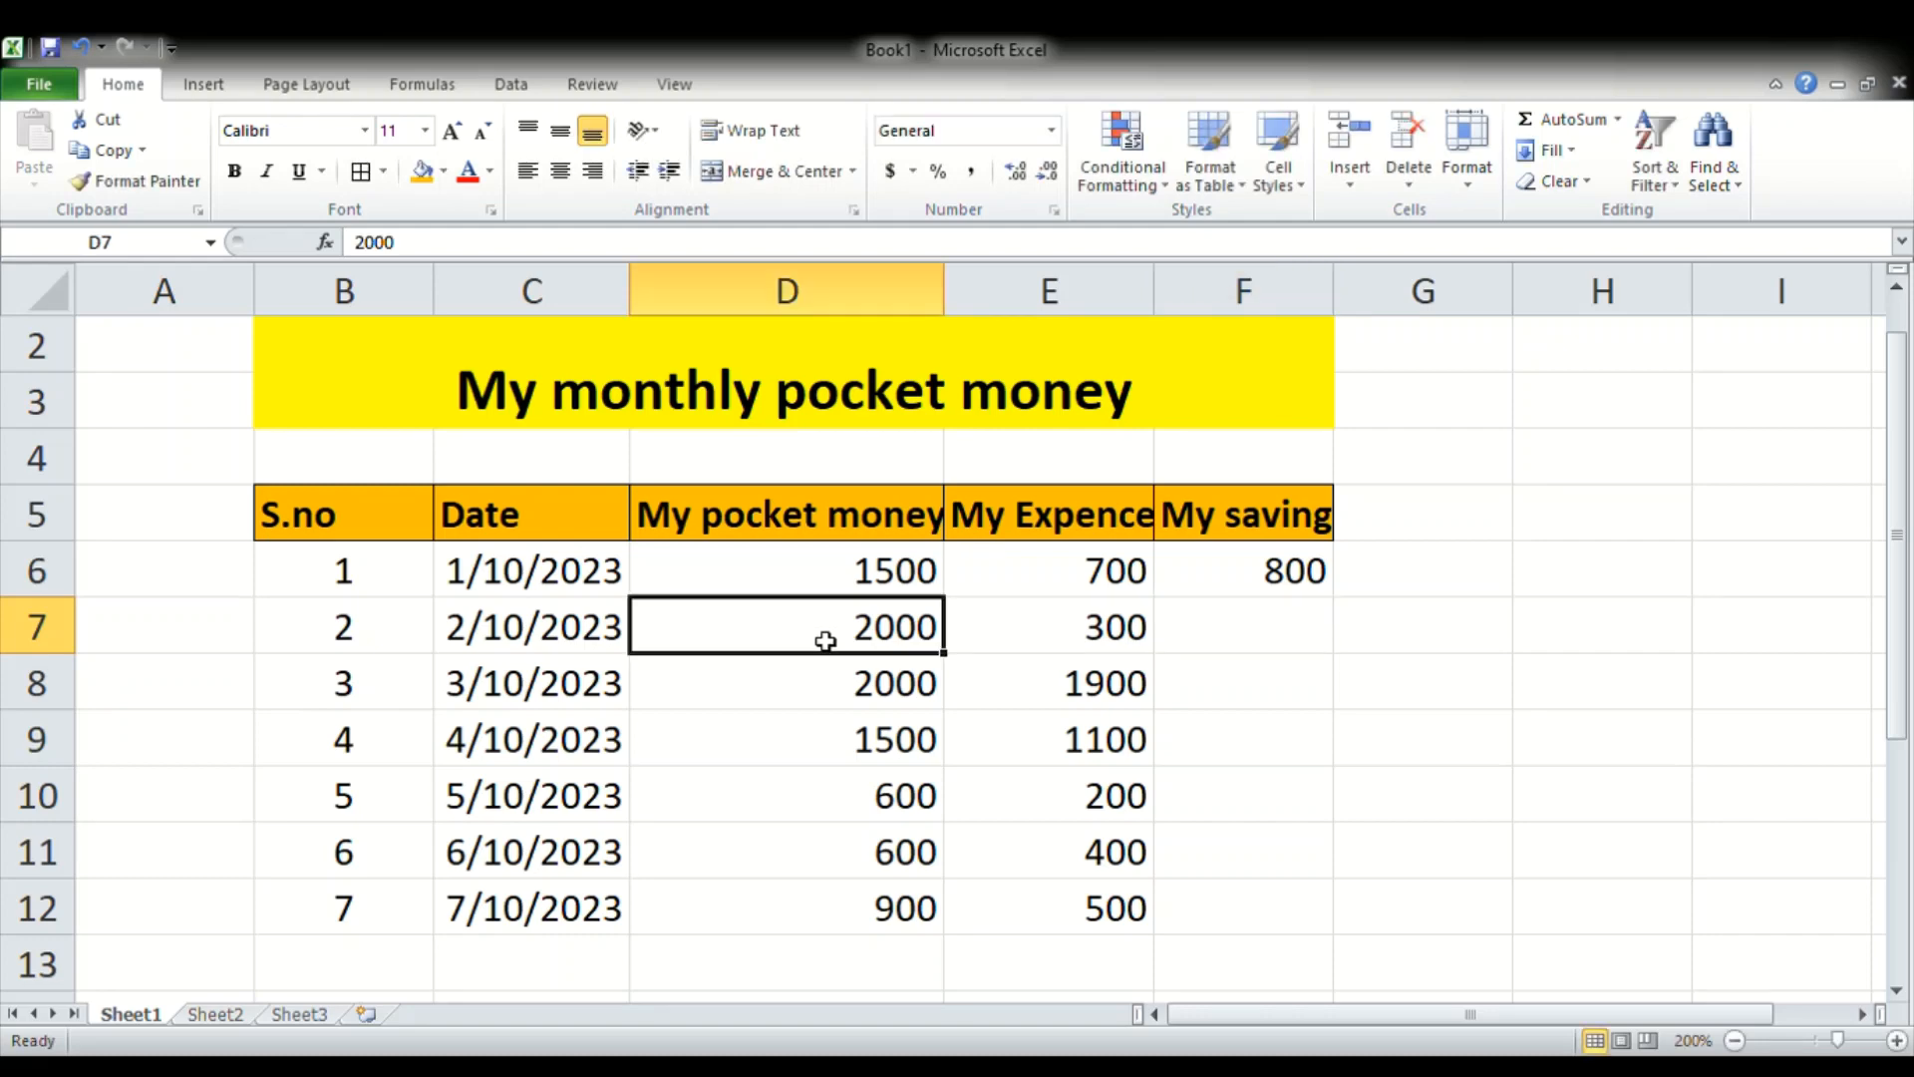
click(1304, 635)
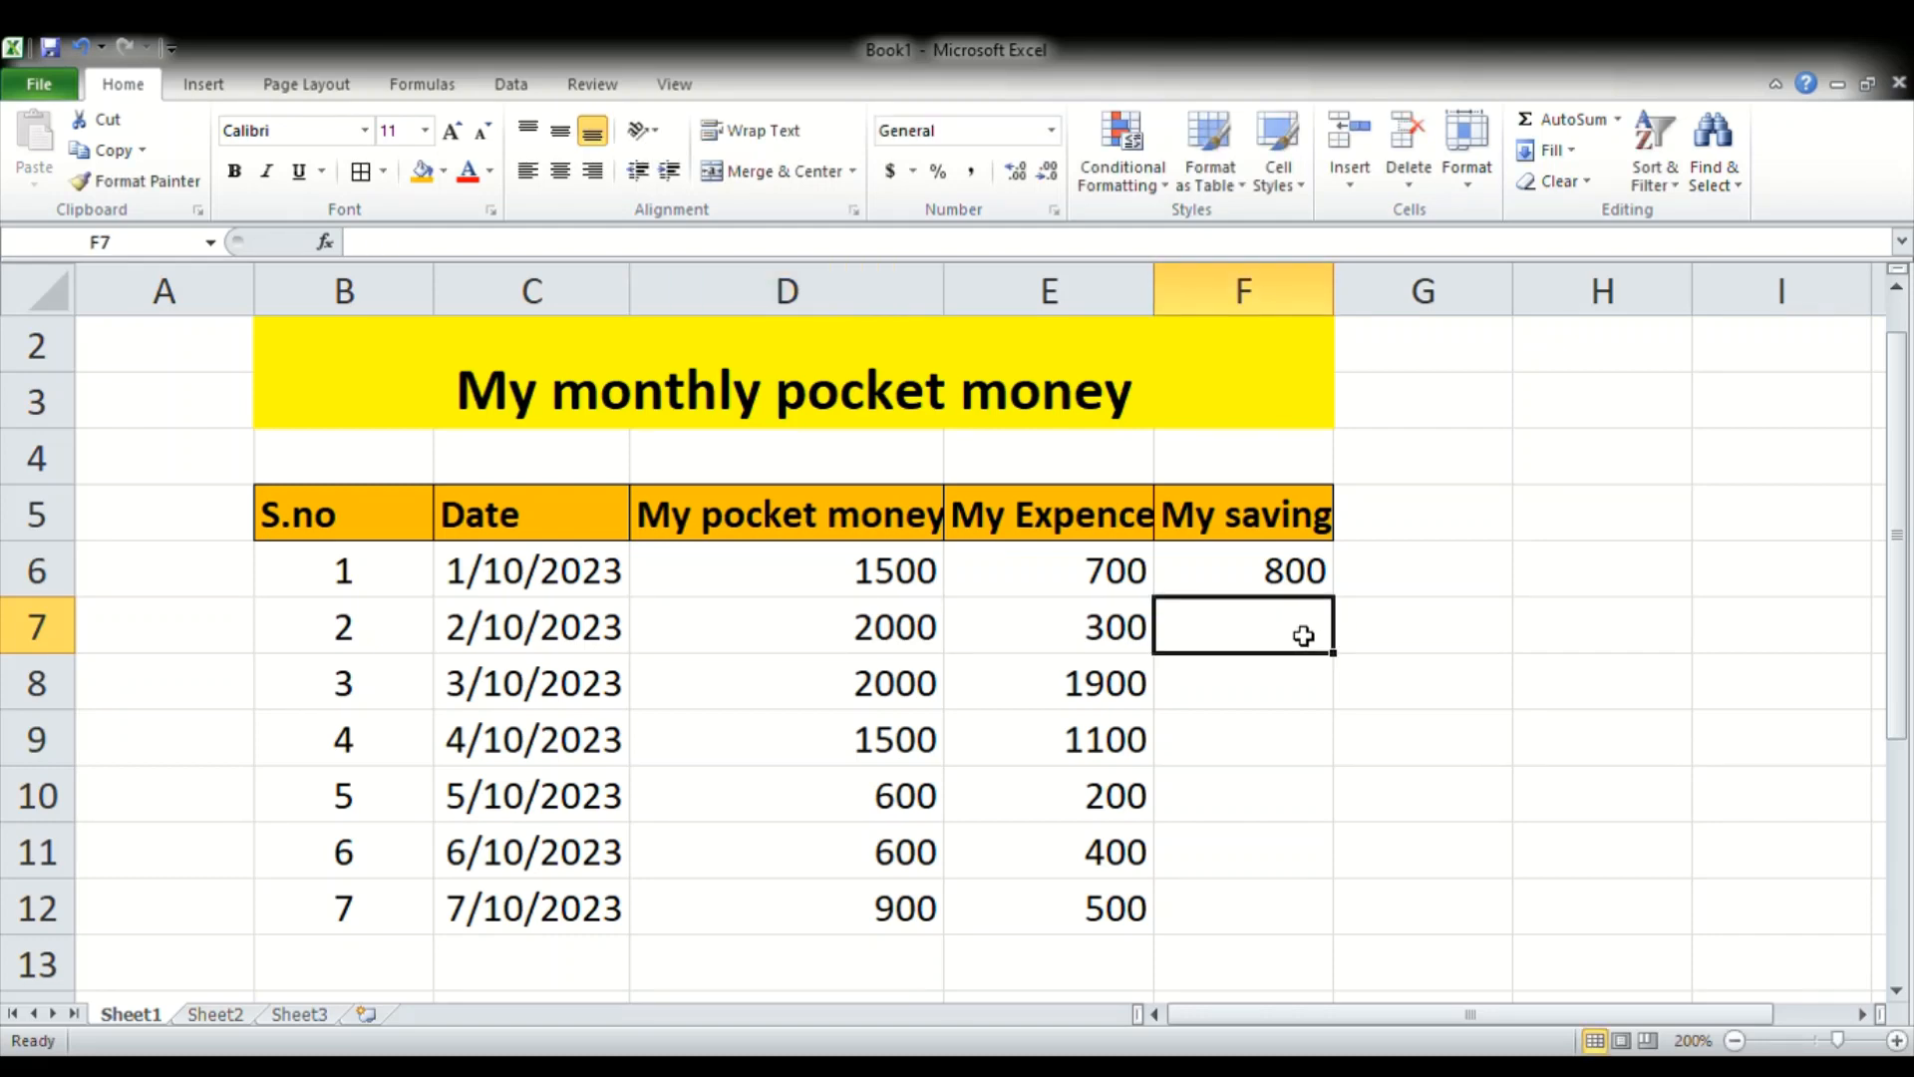
text(=)
click(893, 638)
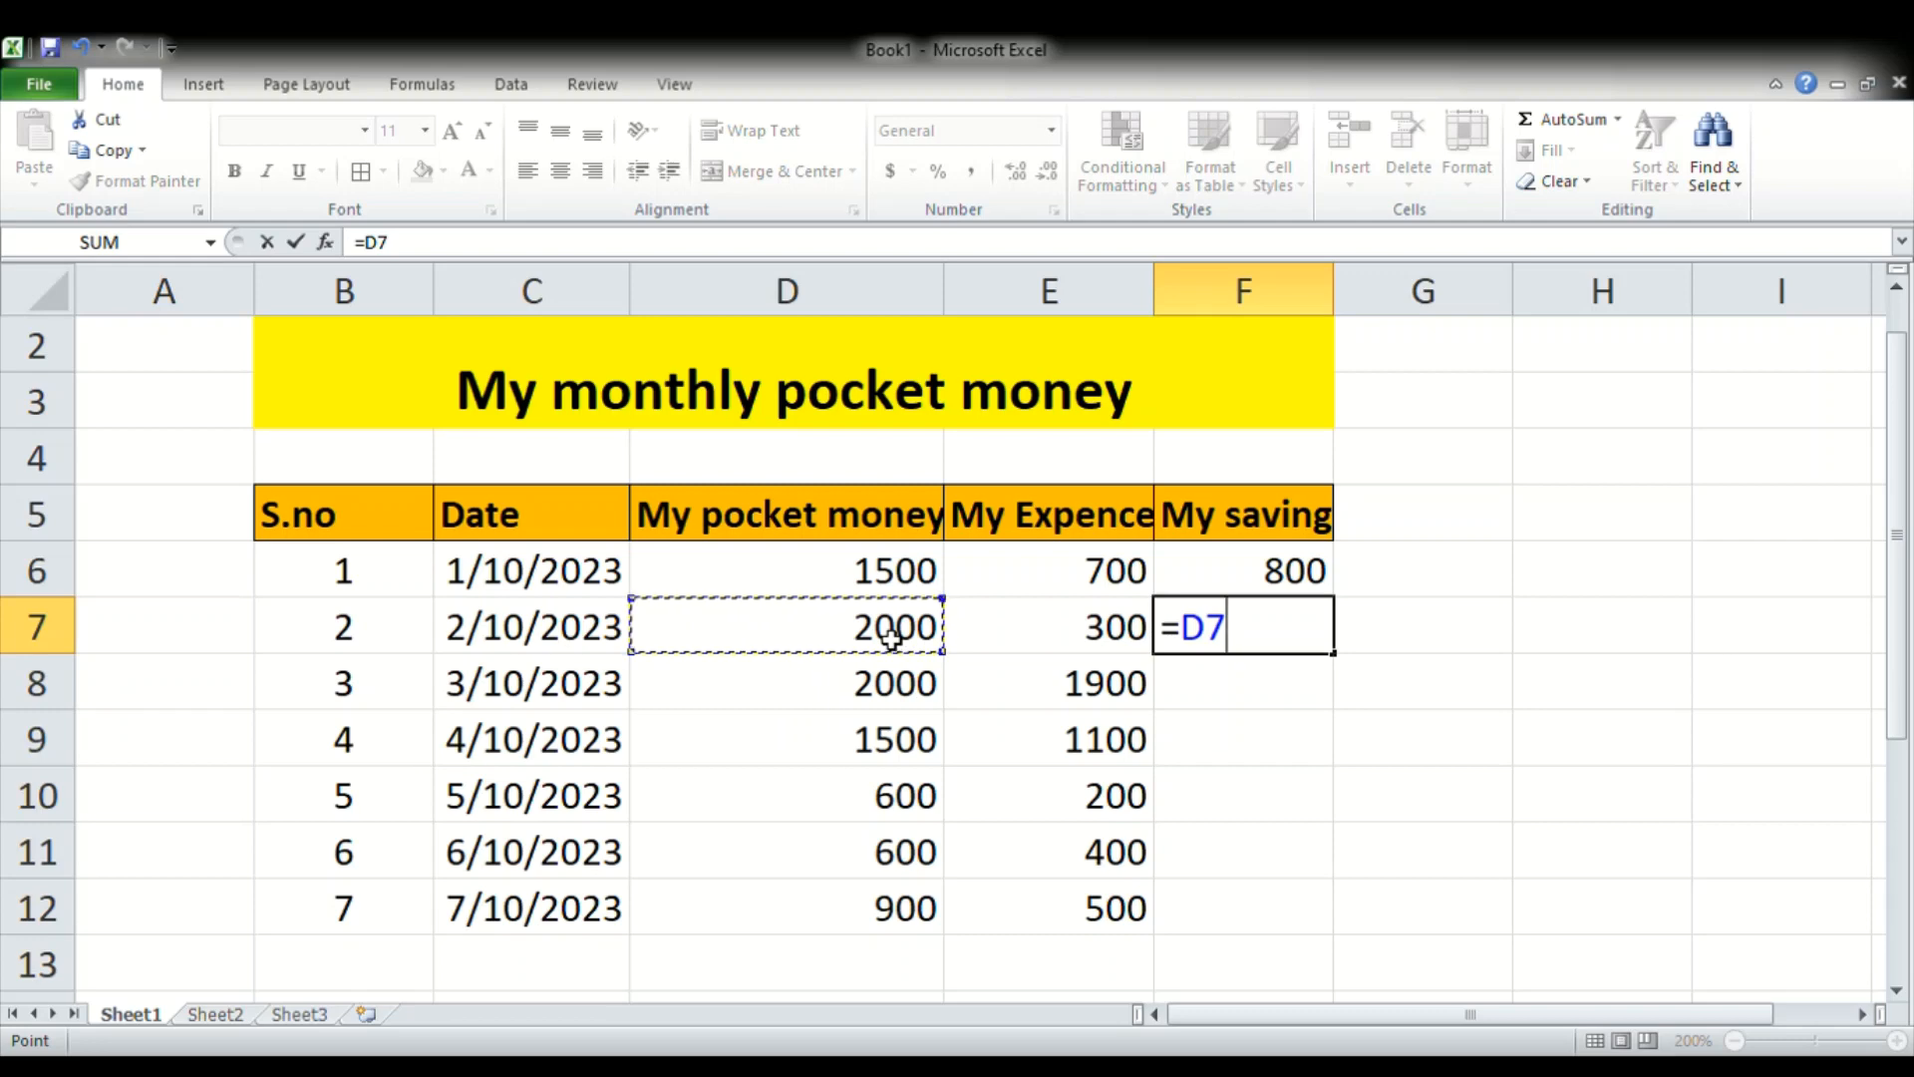
text(-)
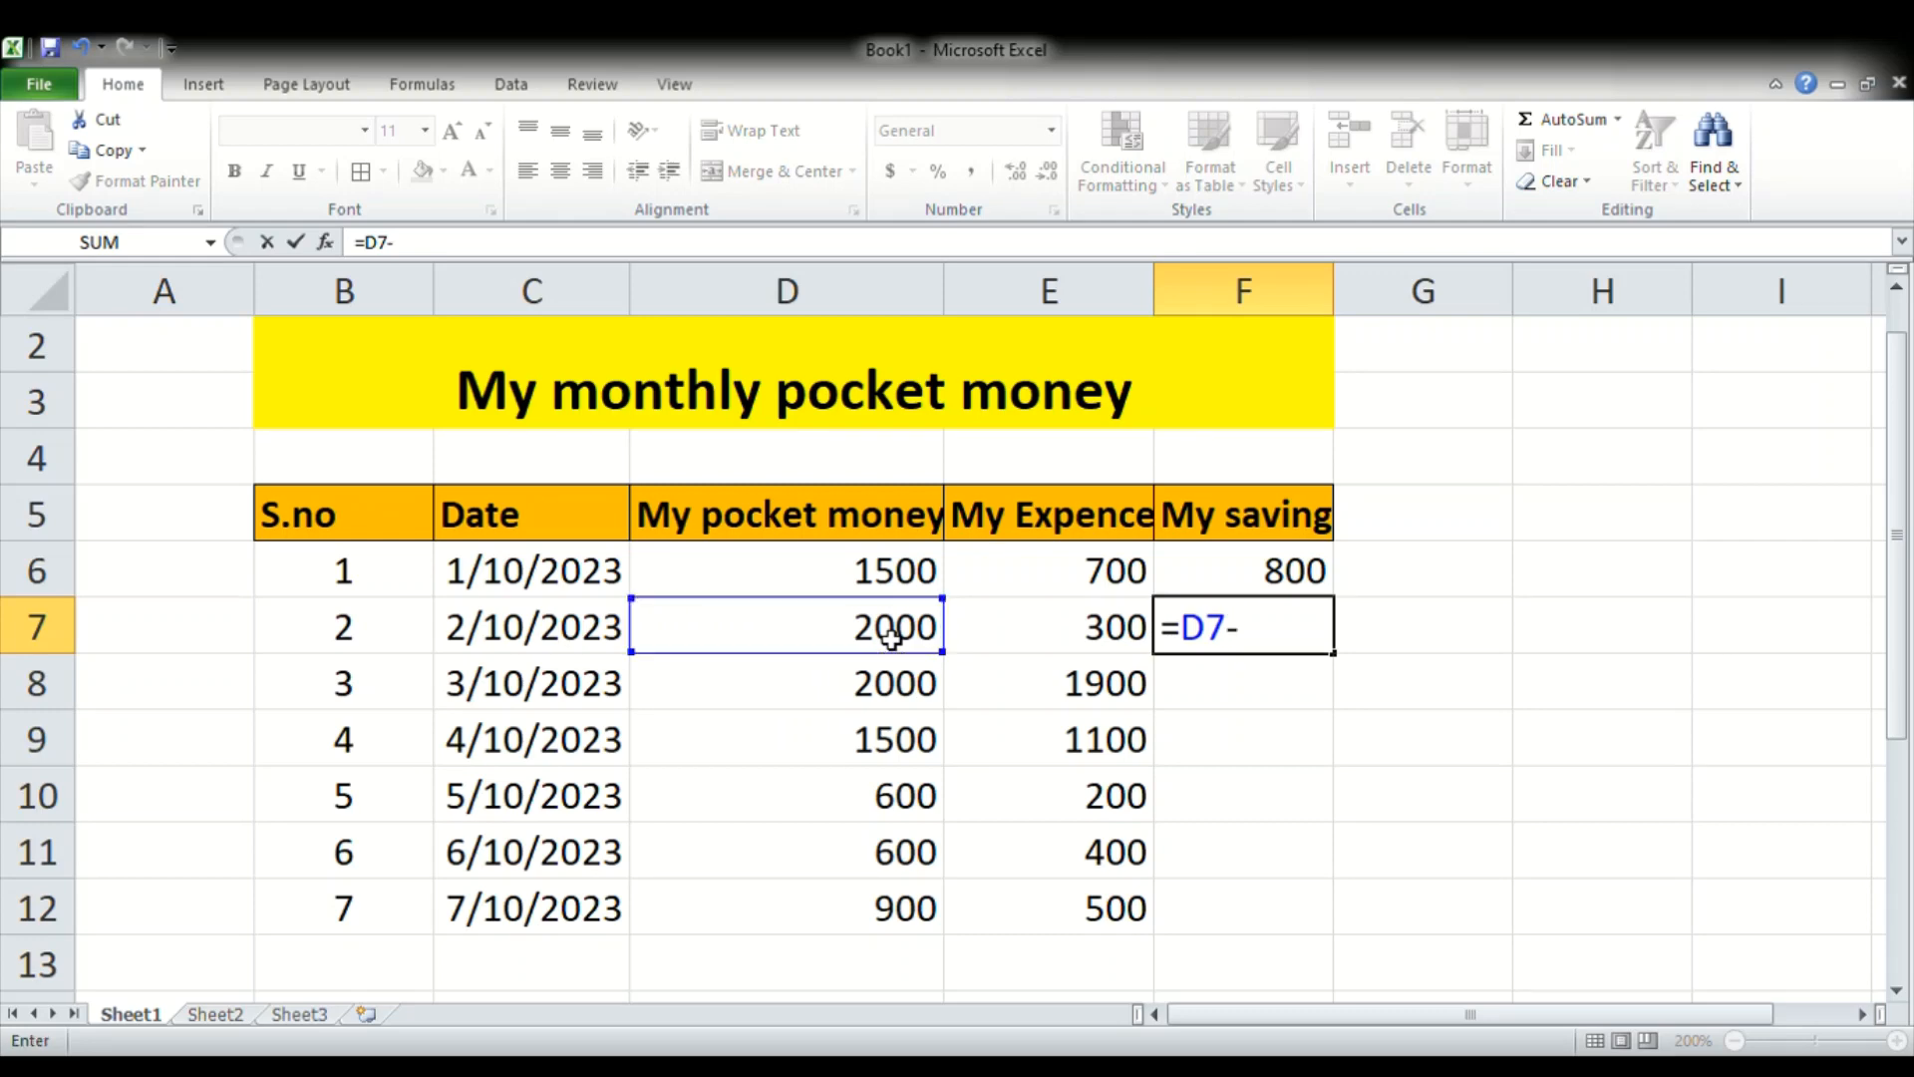
click(1068, 634)
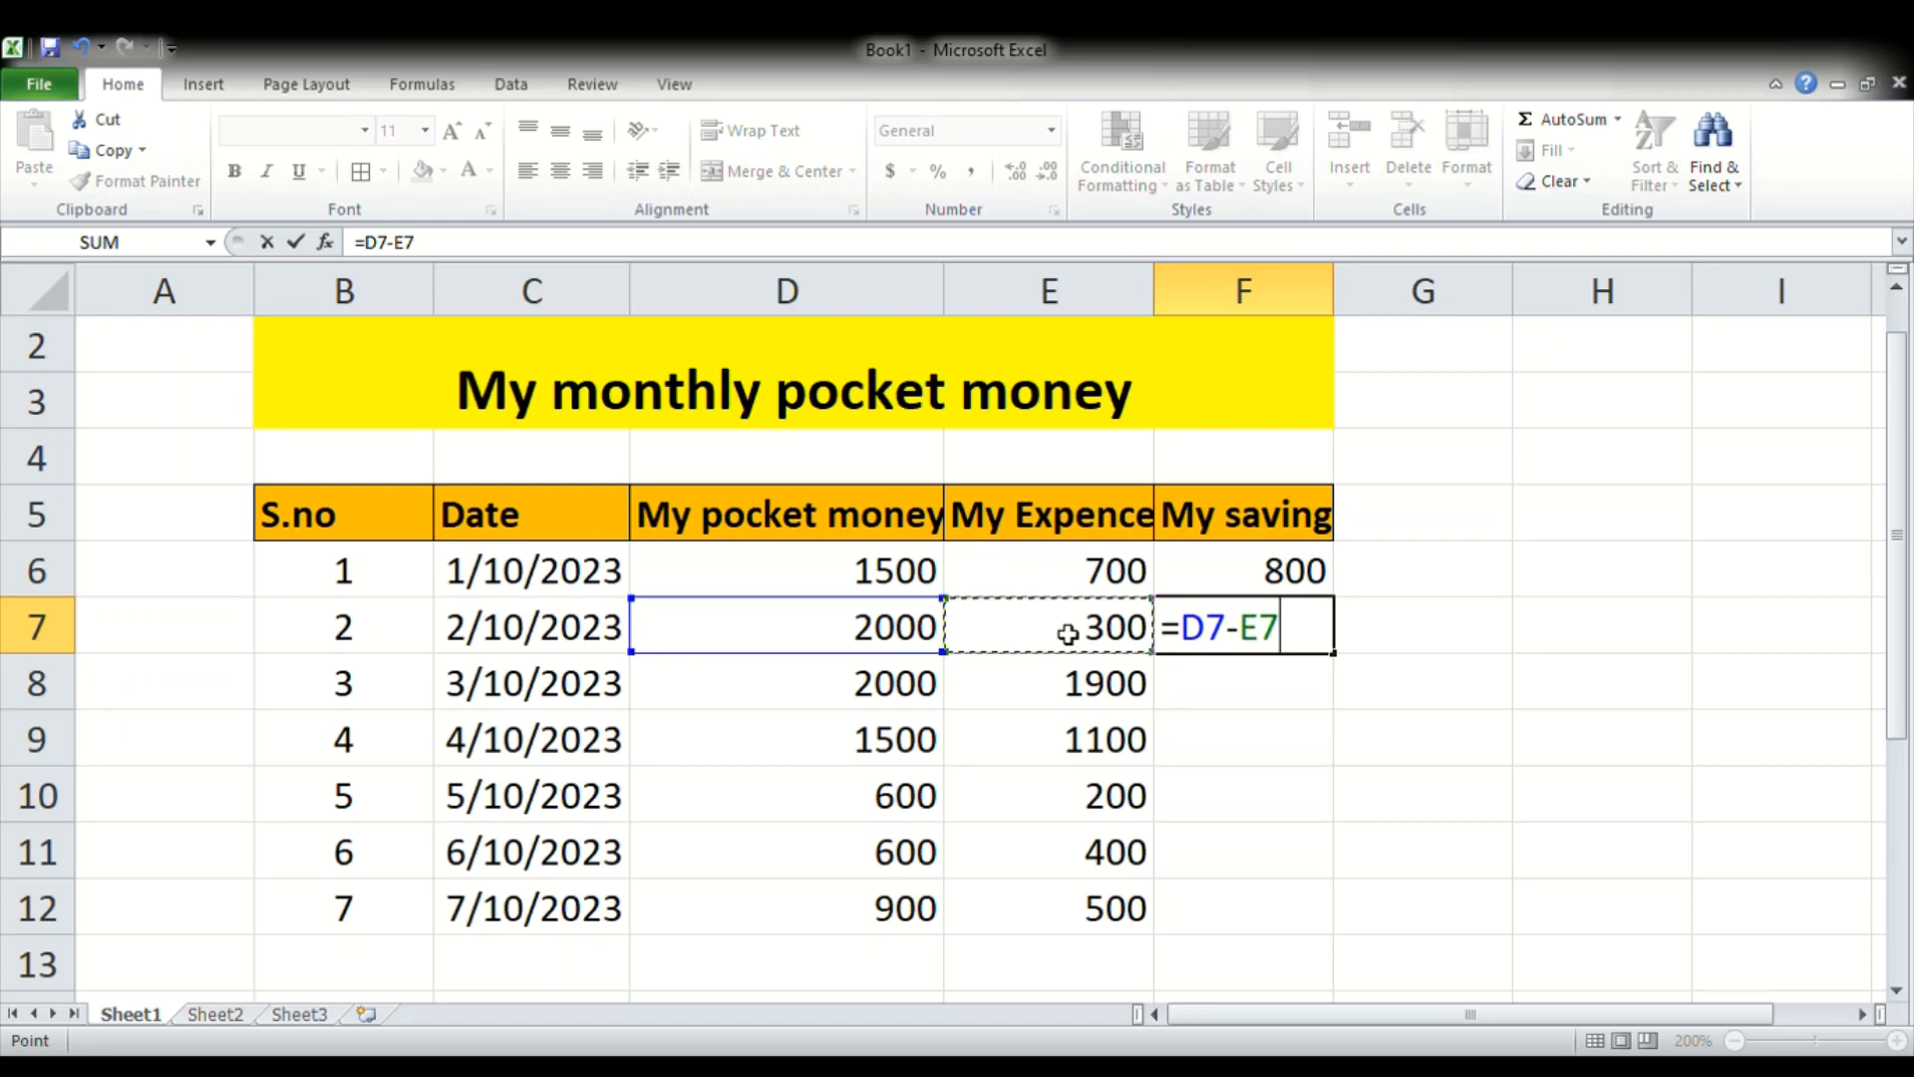
key(Return)
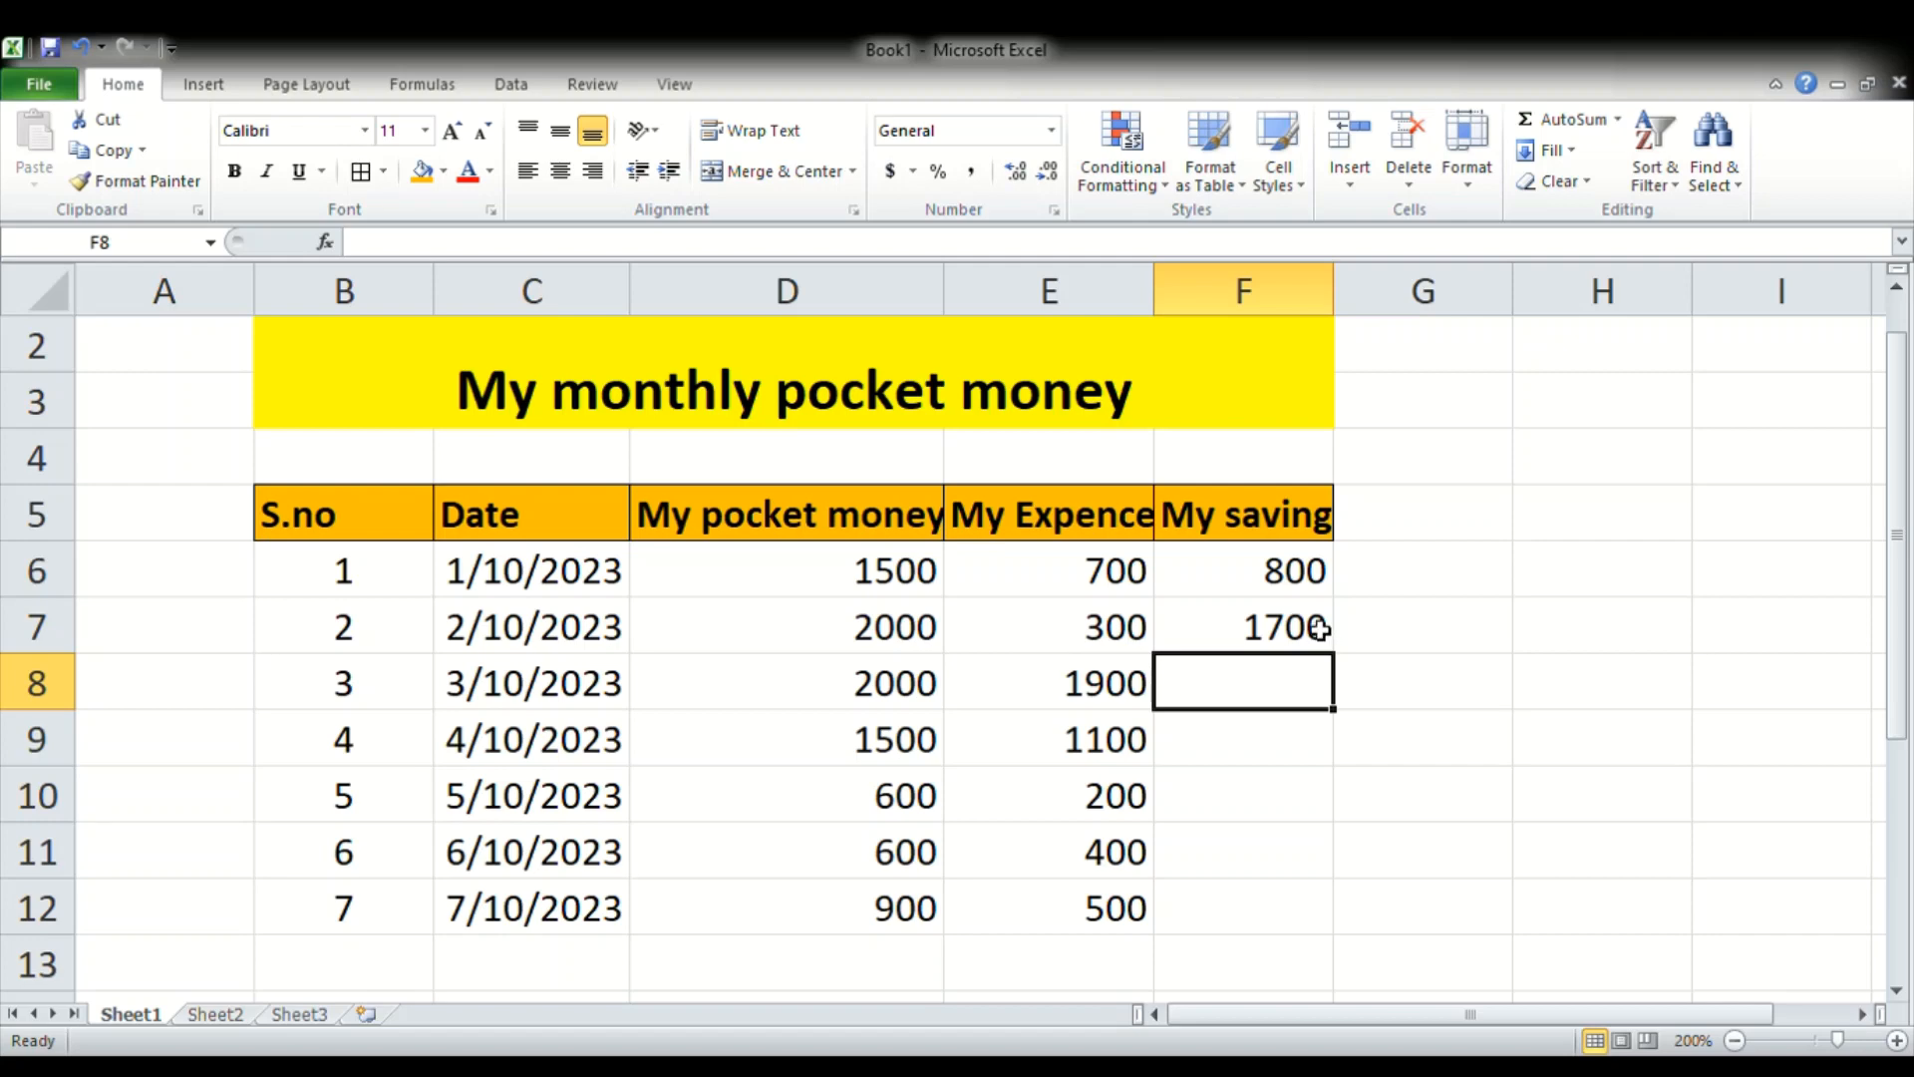
click(1266, 630)
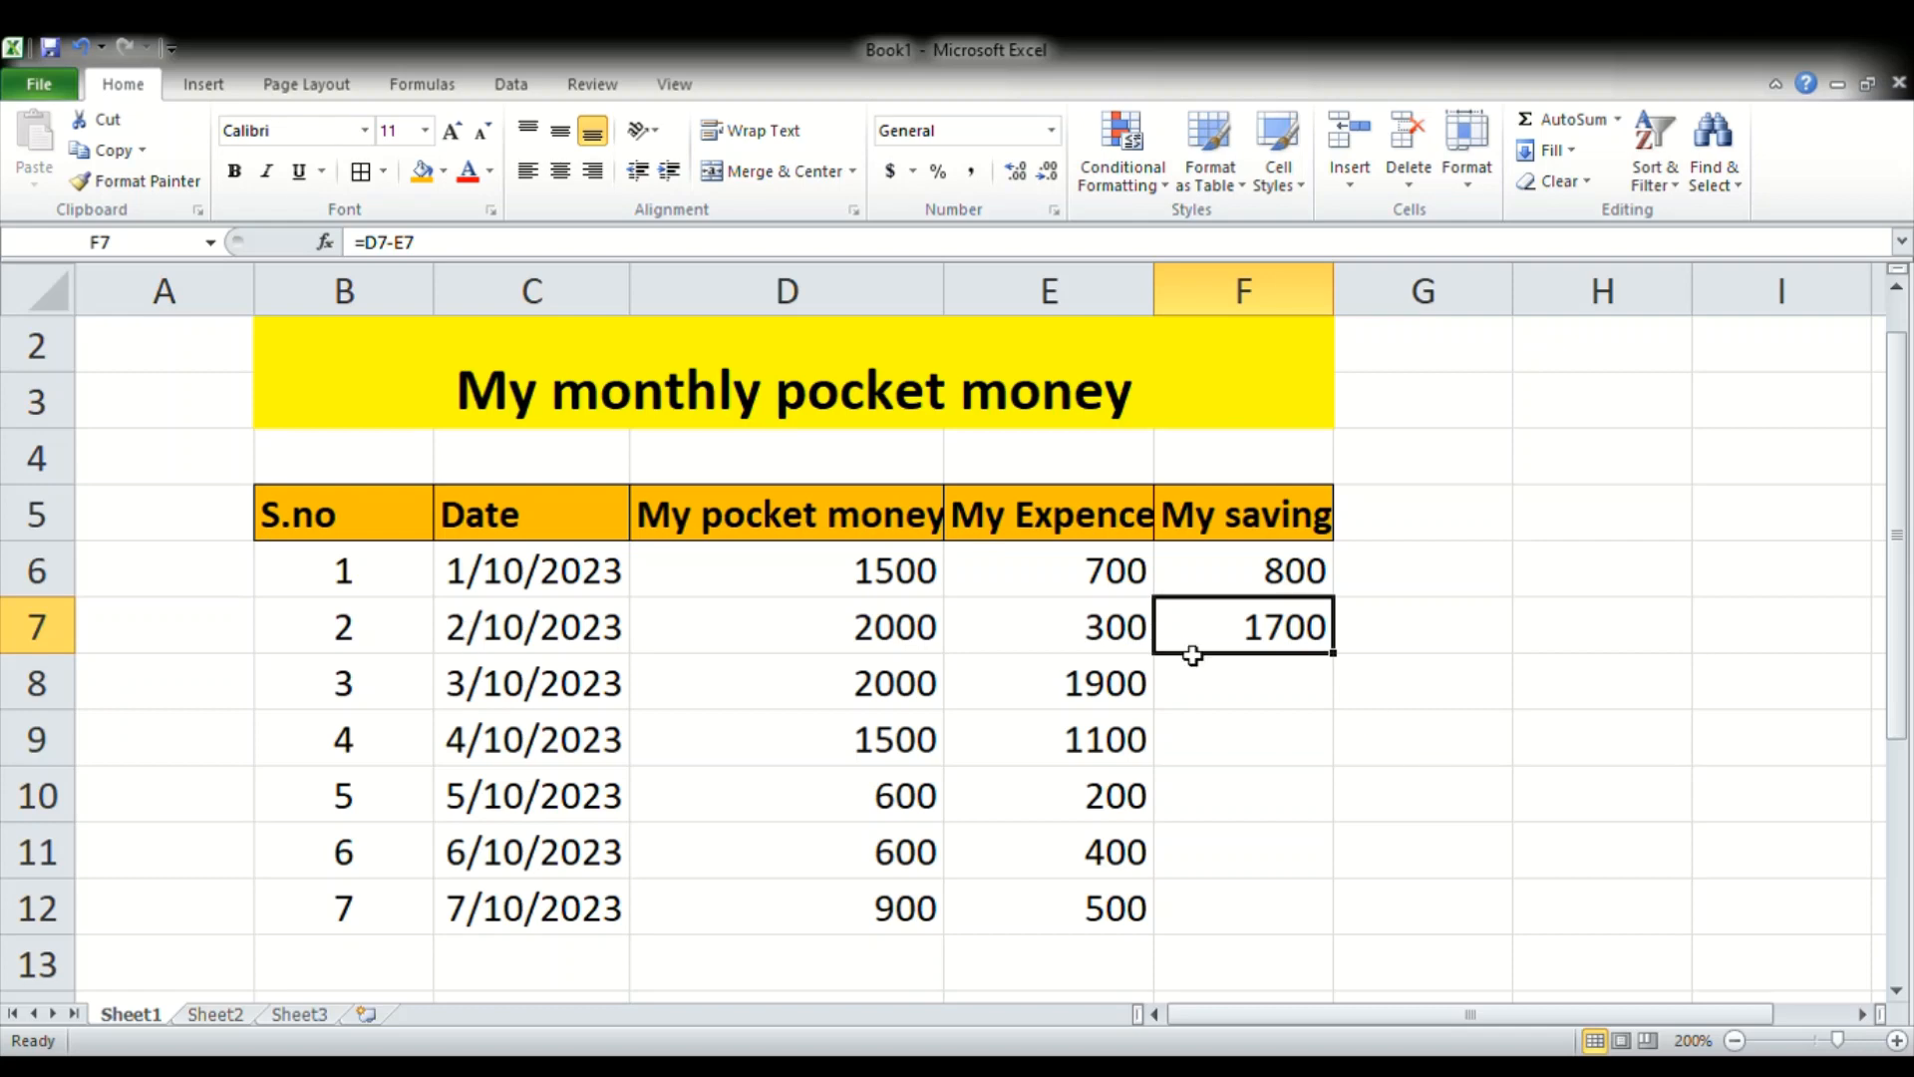
- Calculate the third date's saving in cell F8 with the formula =D8-E8
click(1202, 693)
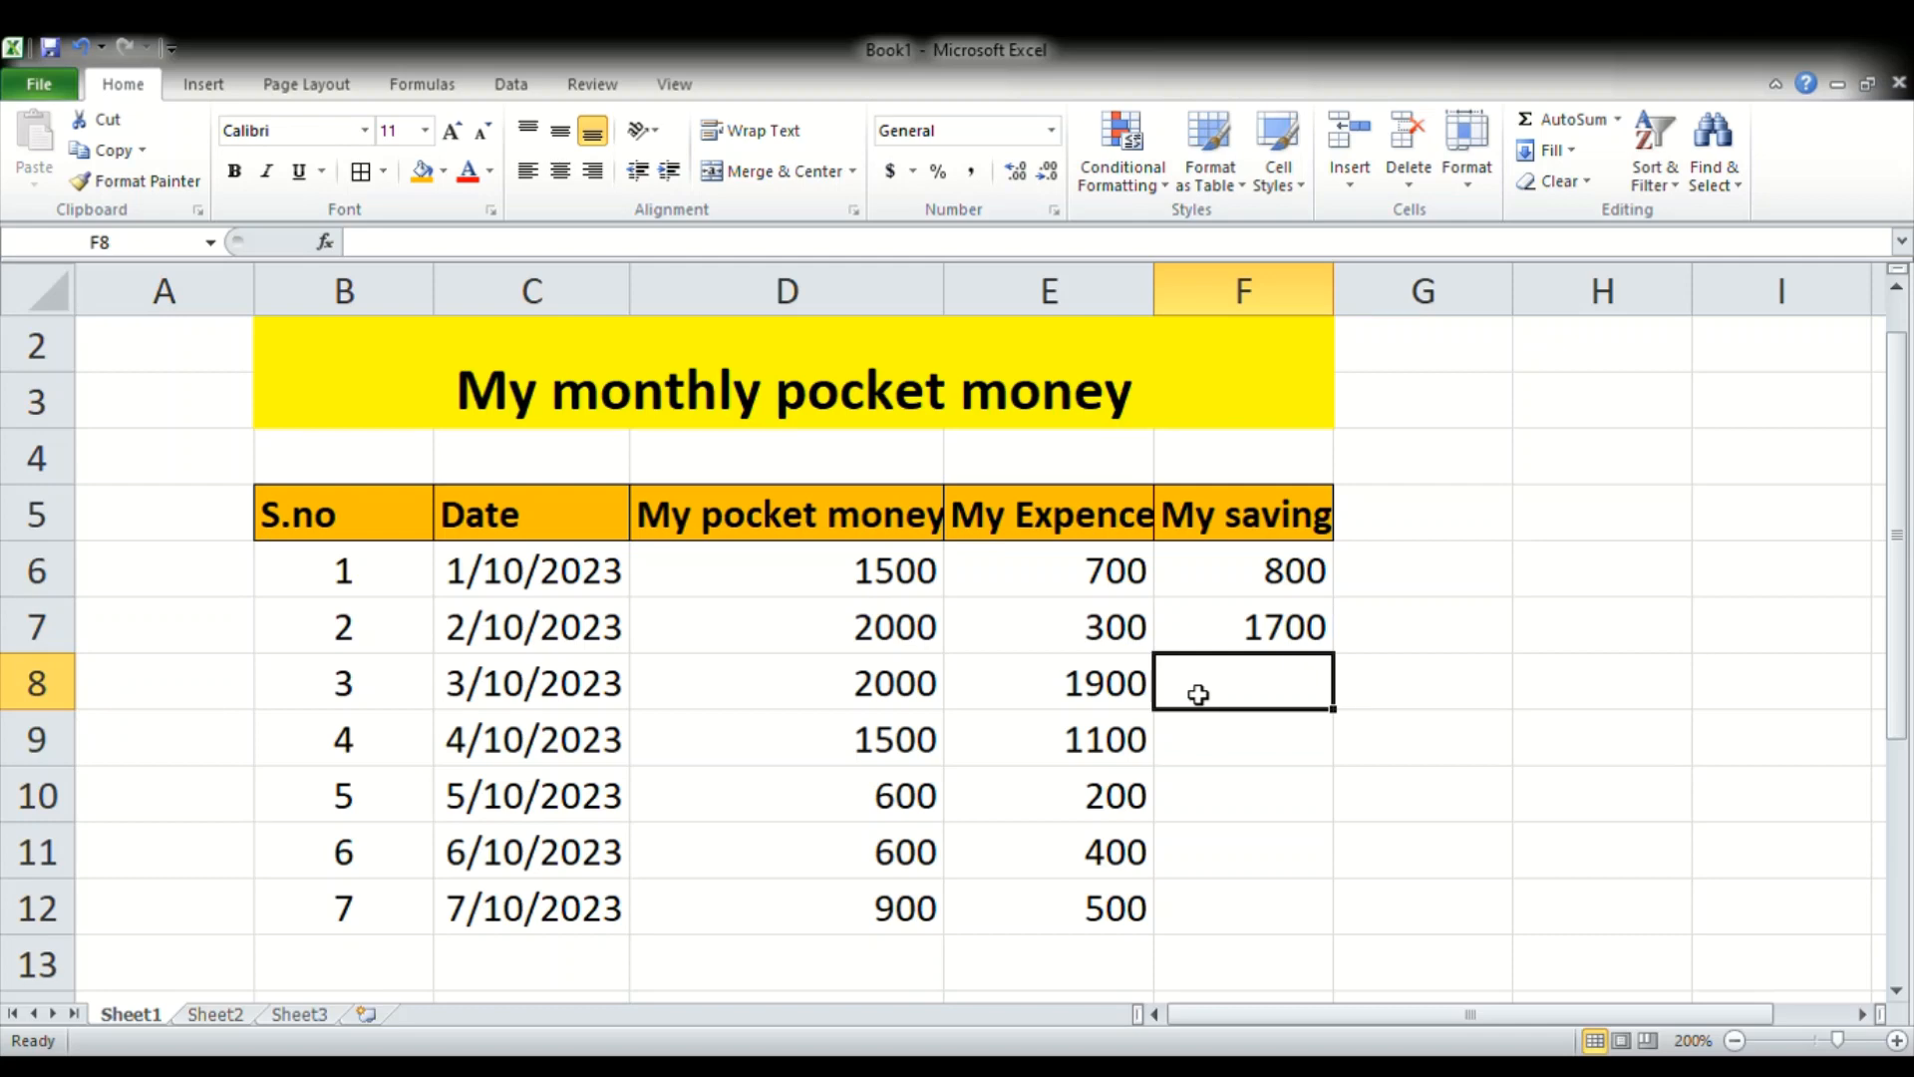
text(=)
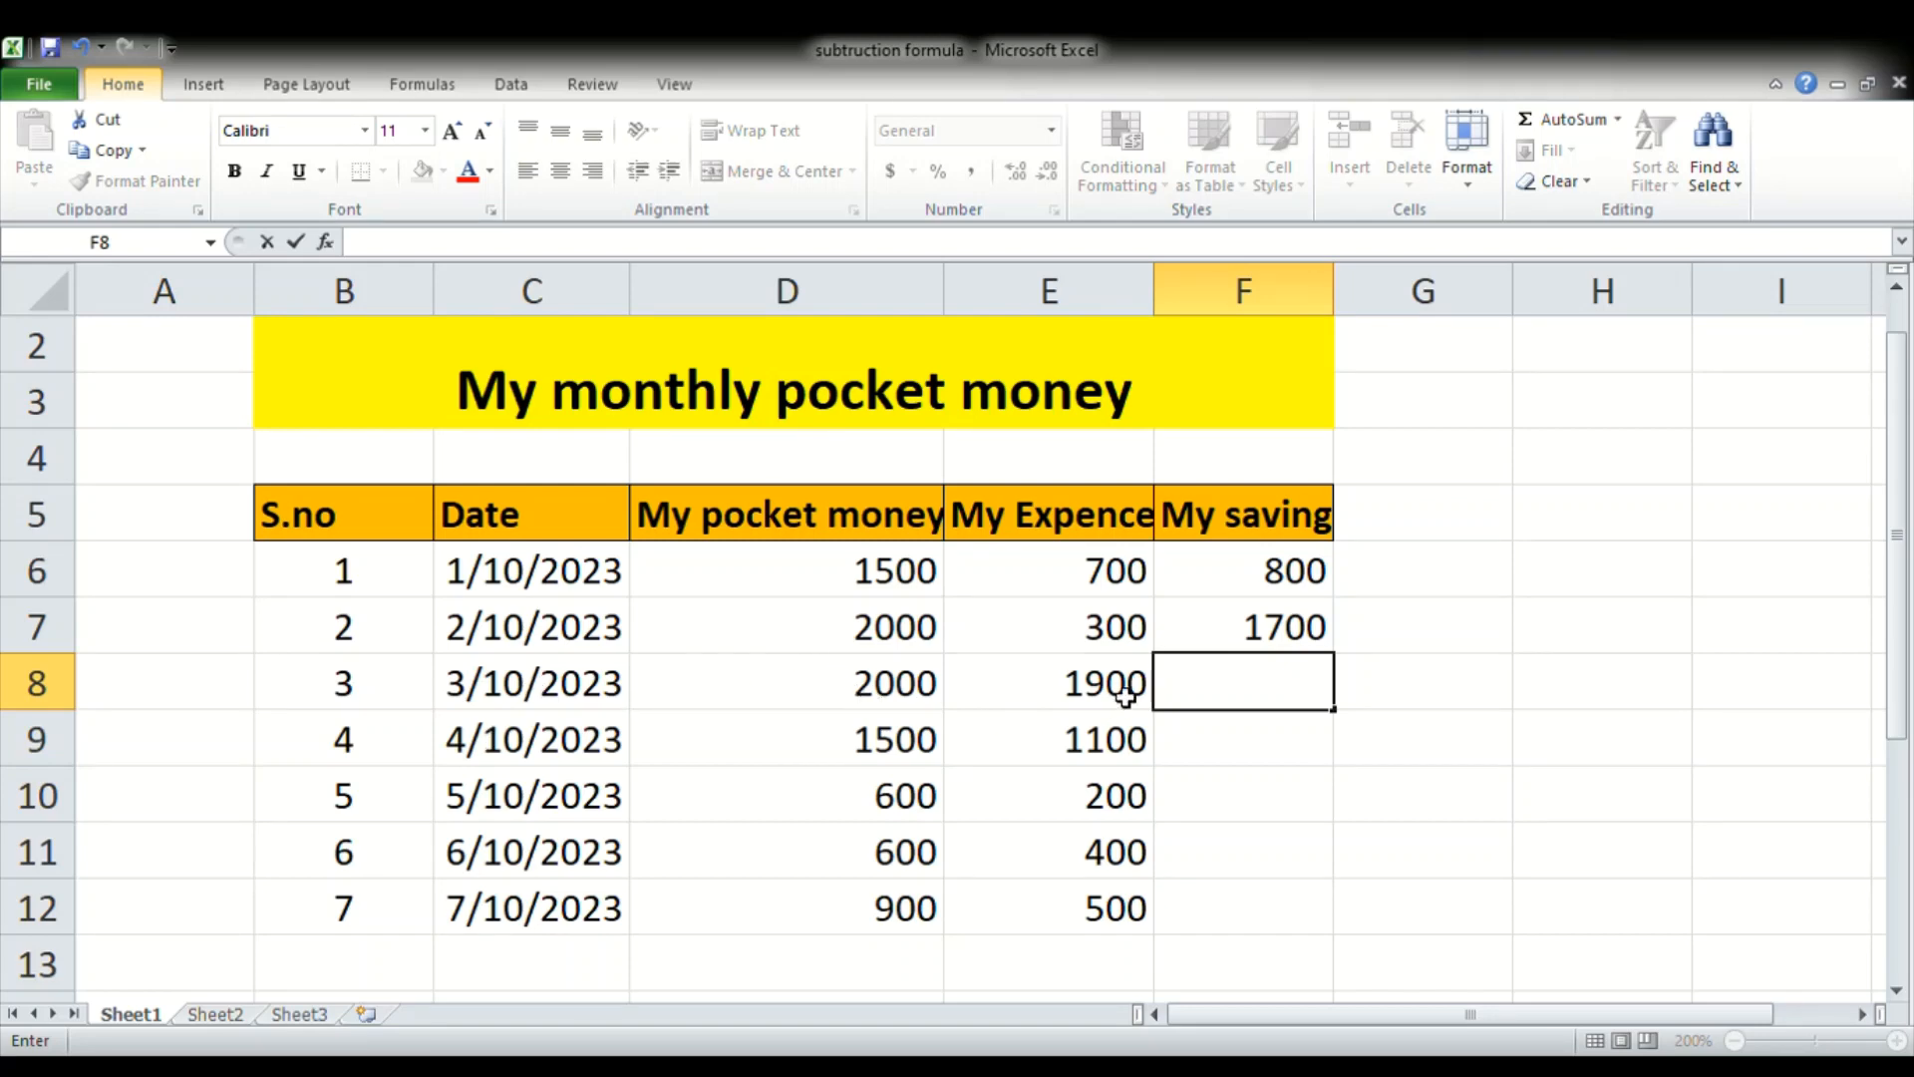
double_click(1185, 704)
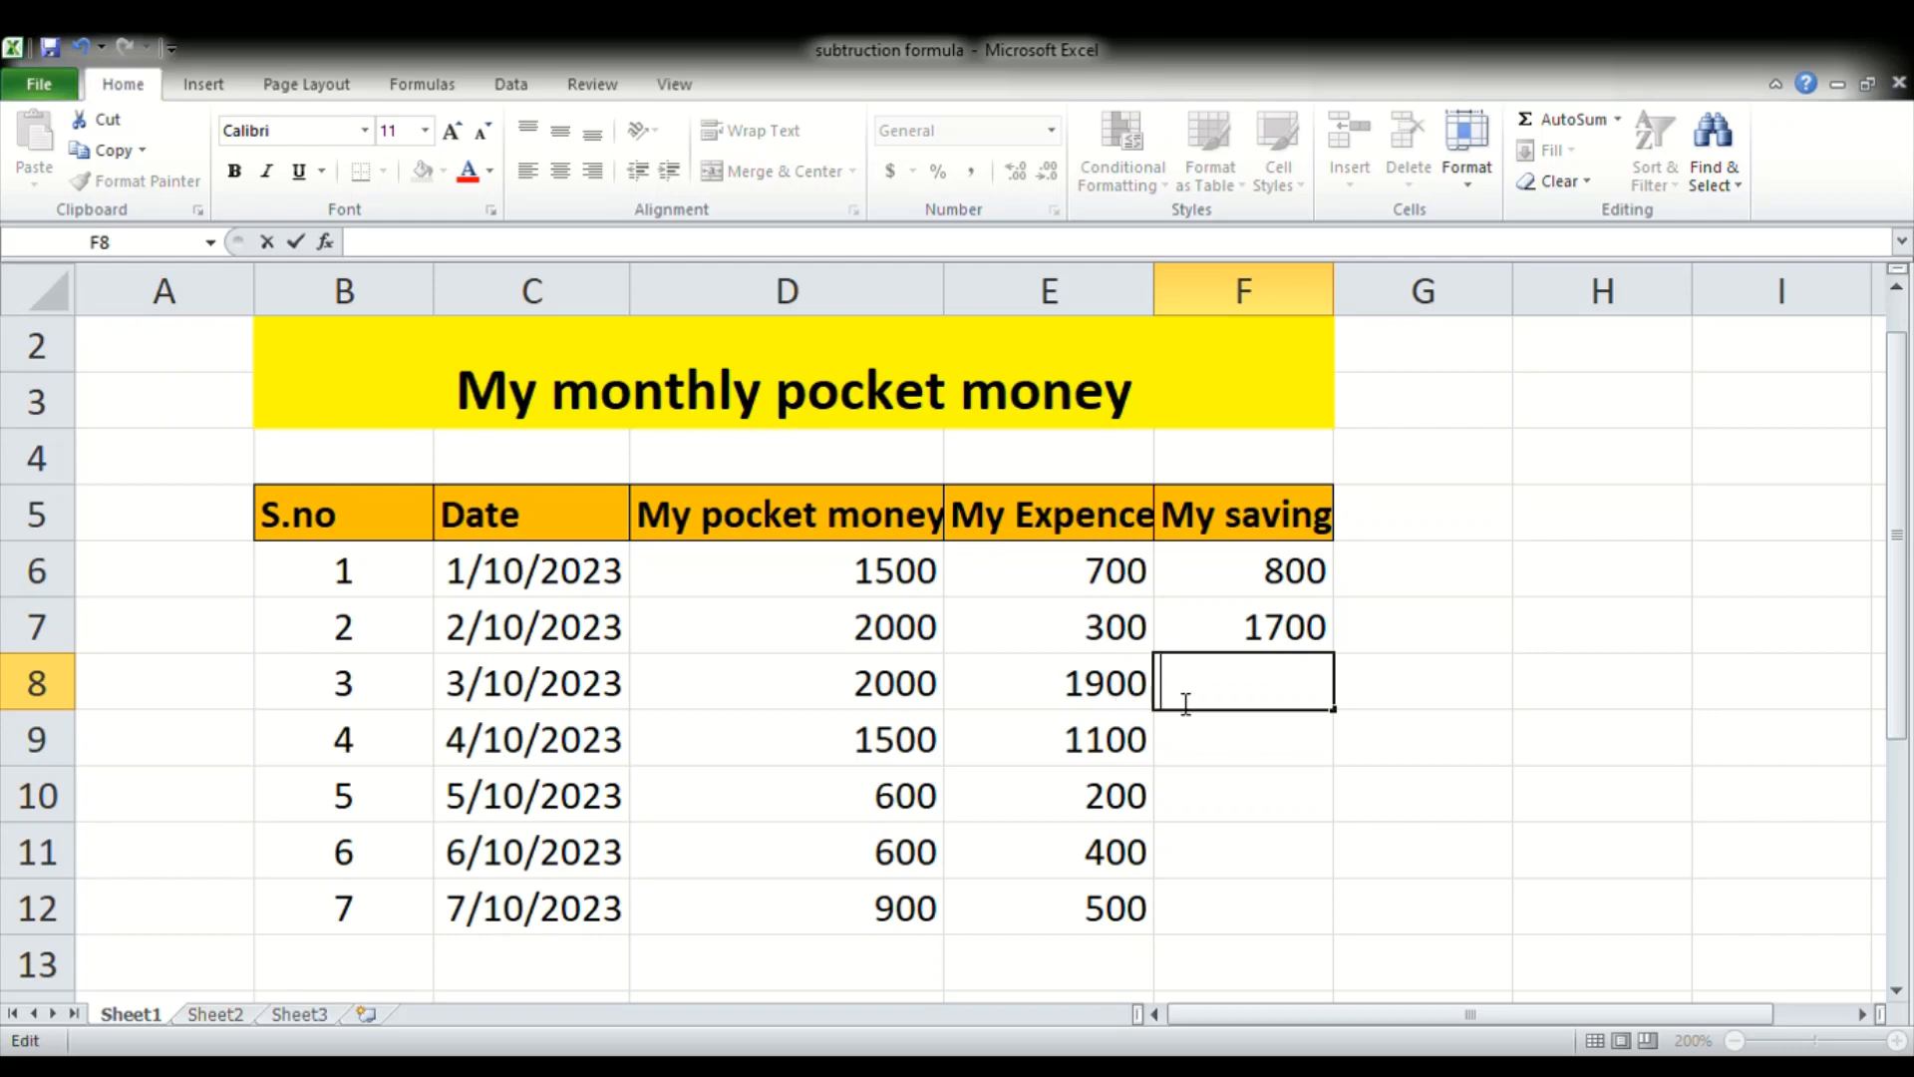
text(=)
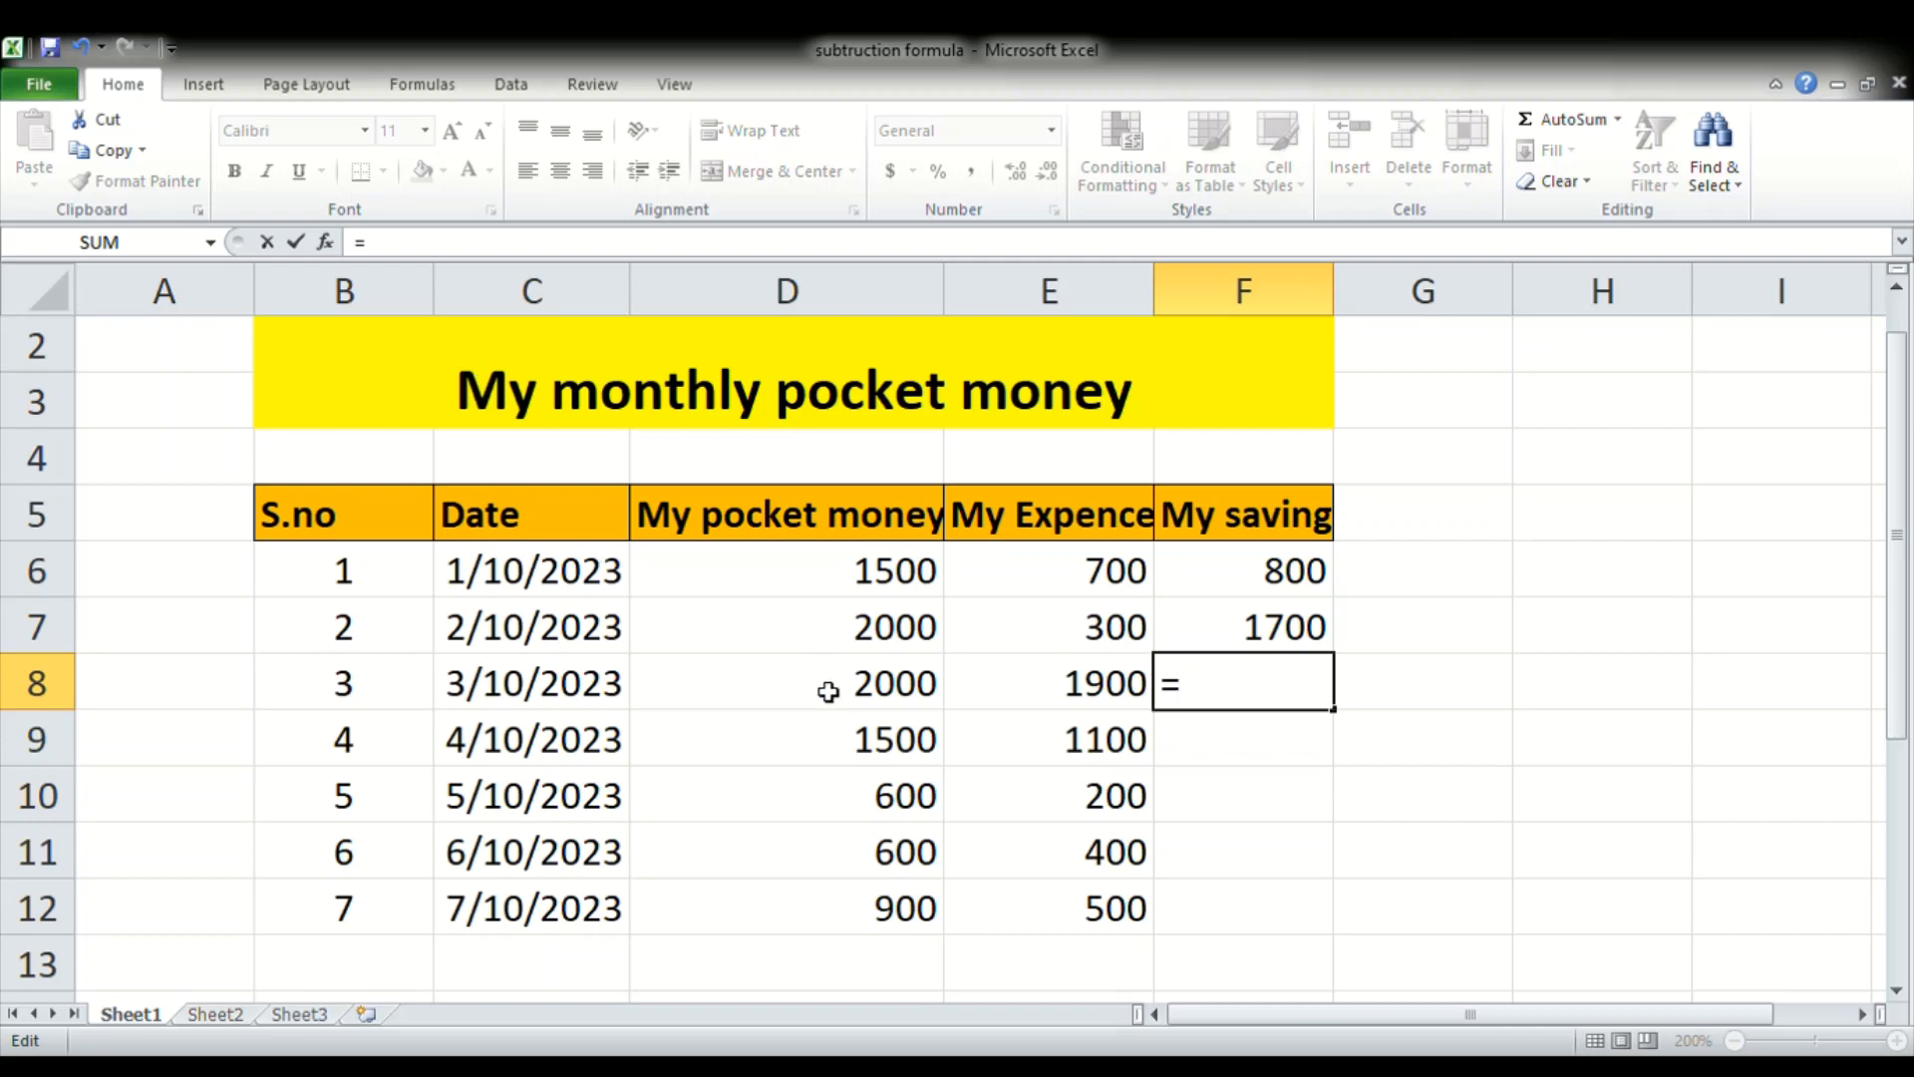
text(D)
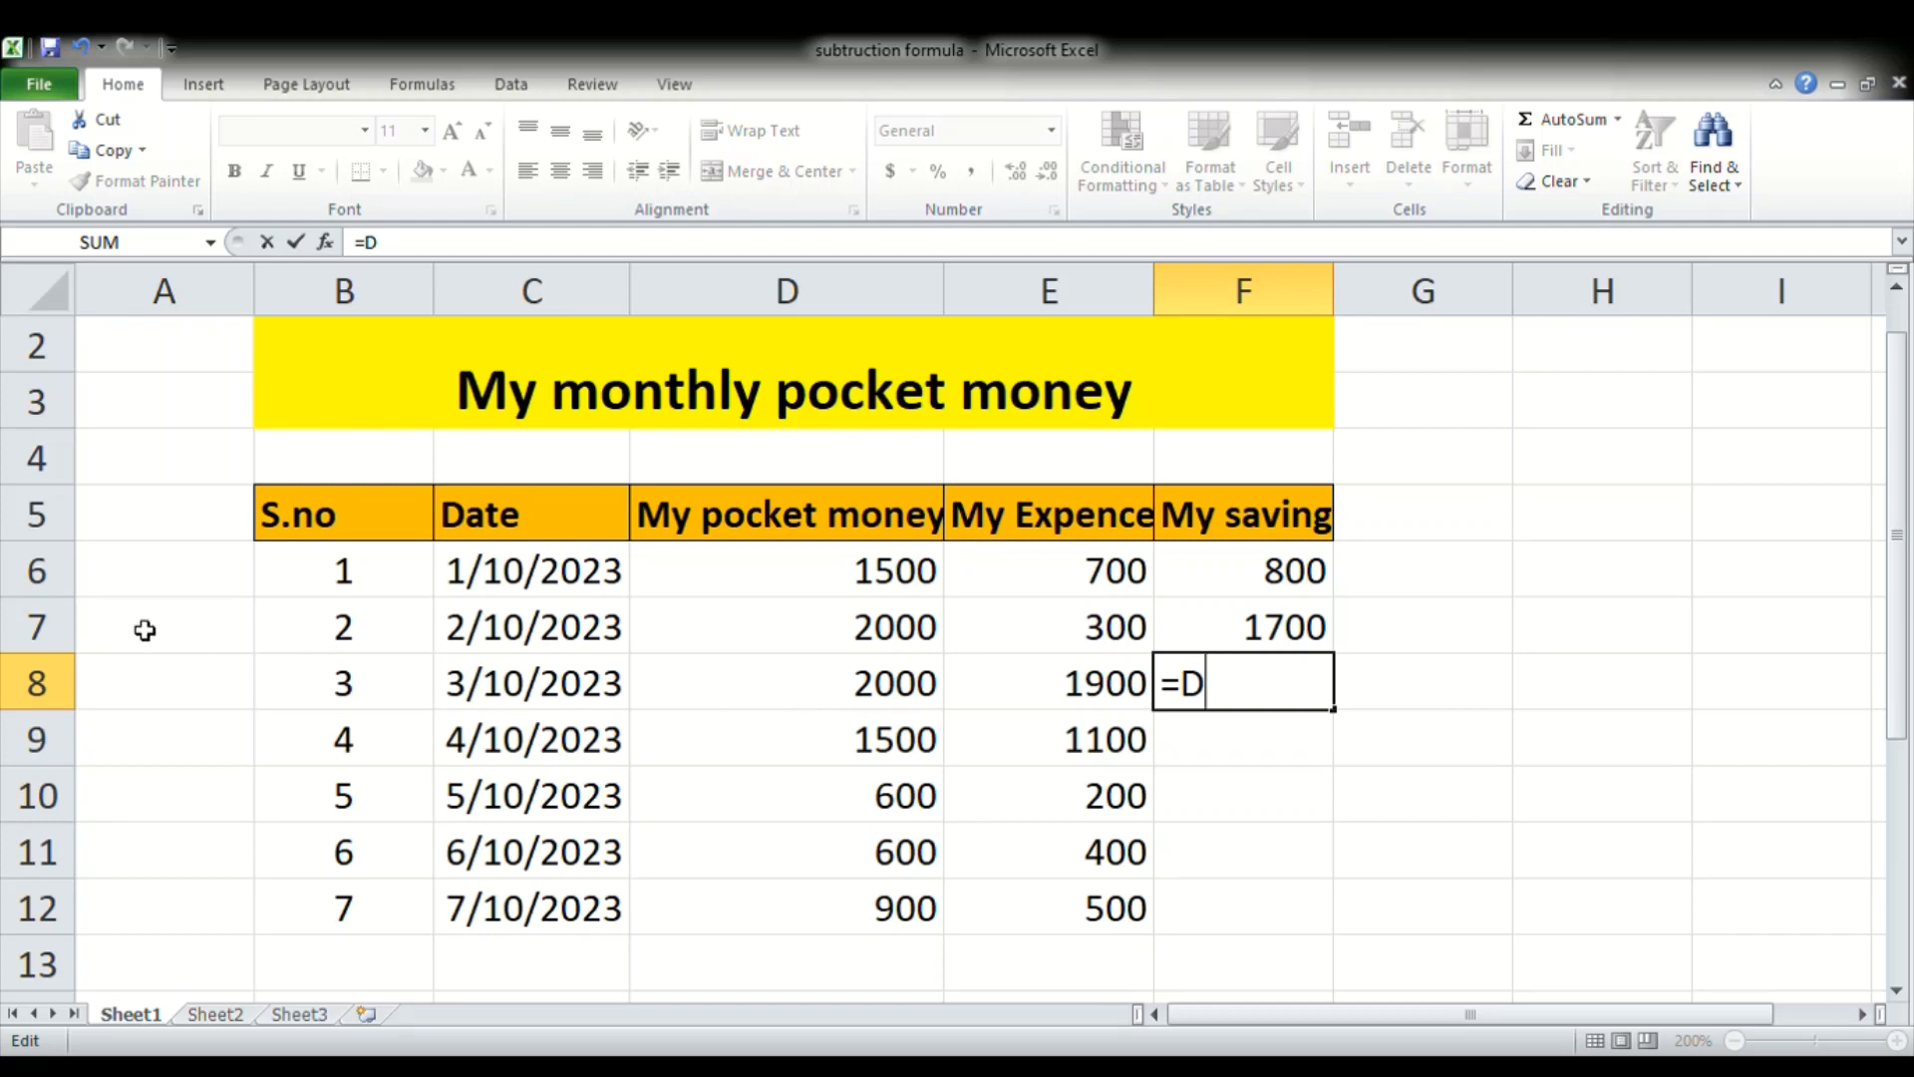
text(8)
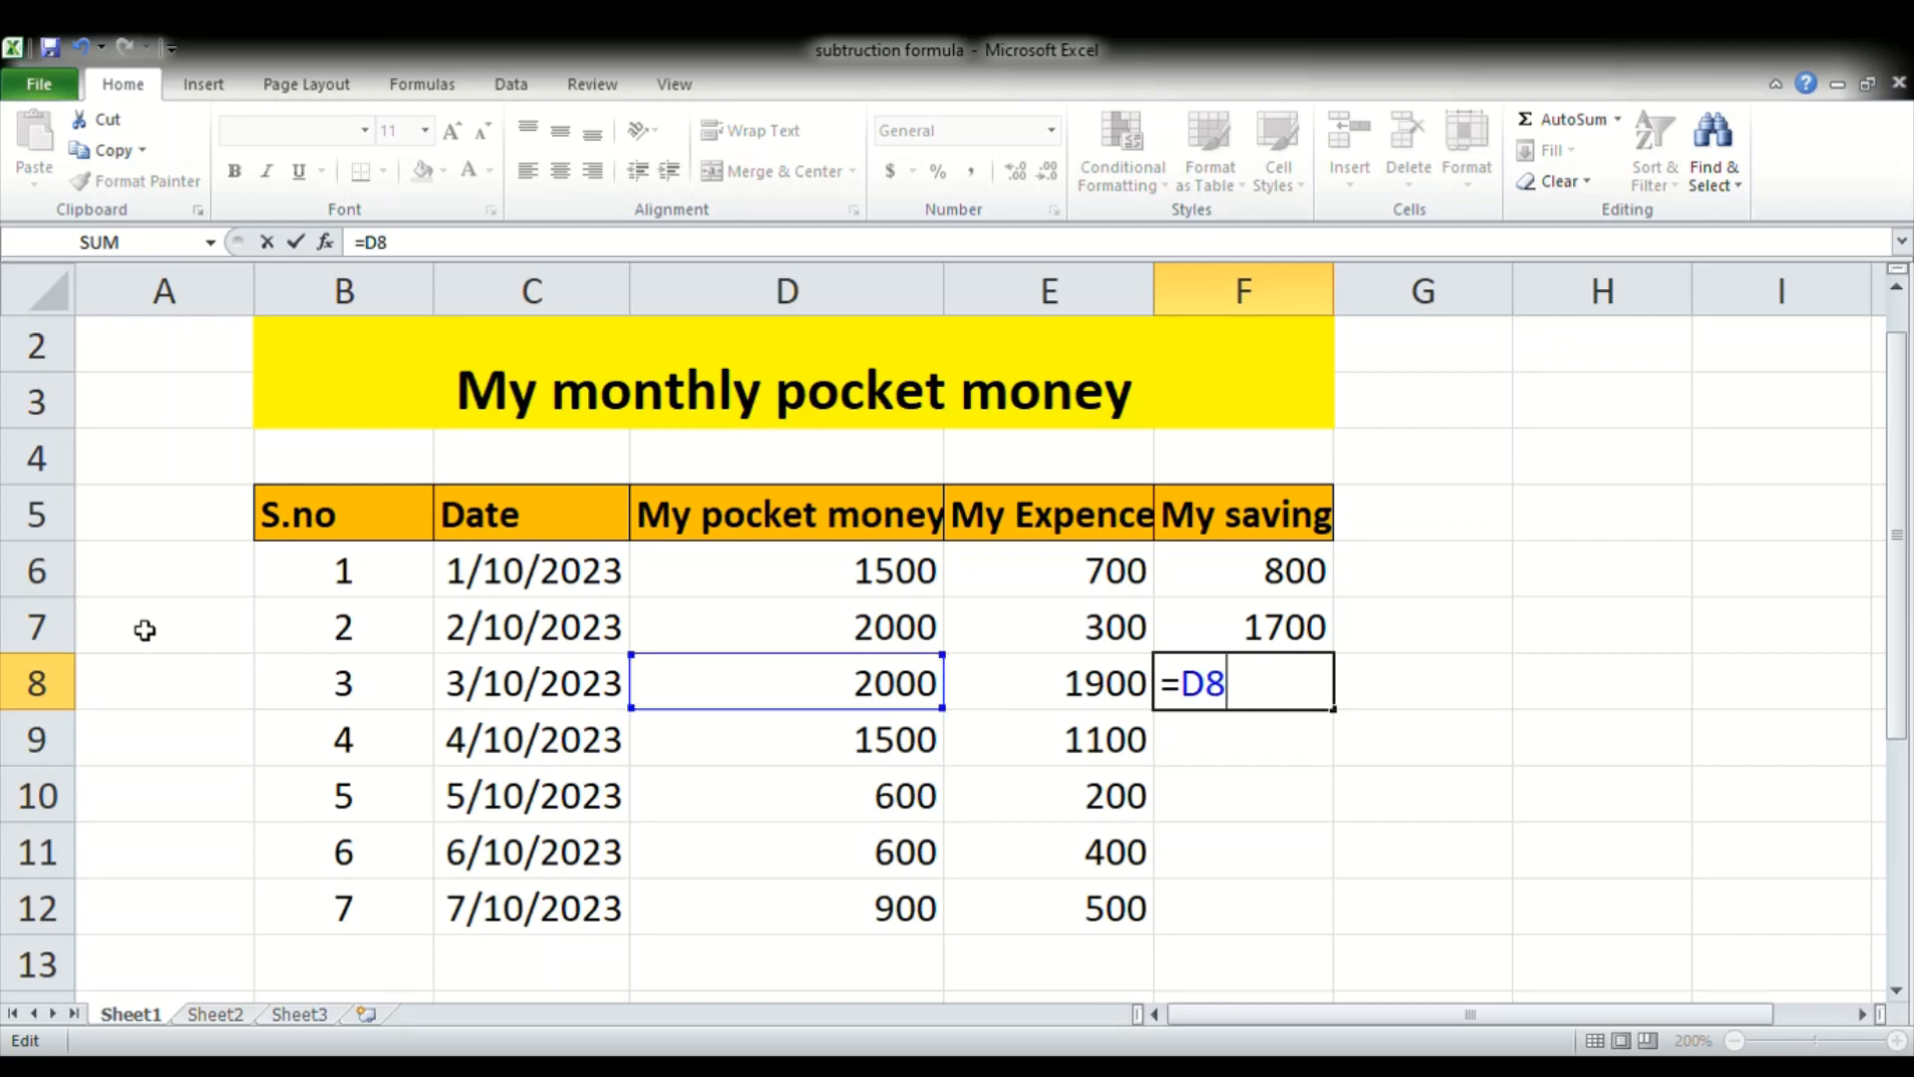
text(-)
text(E8)
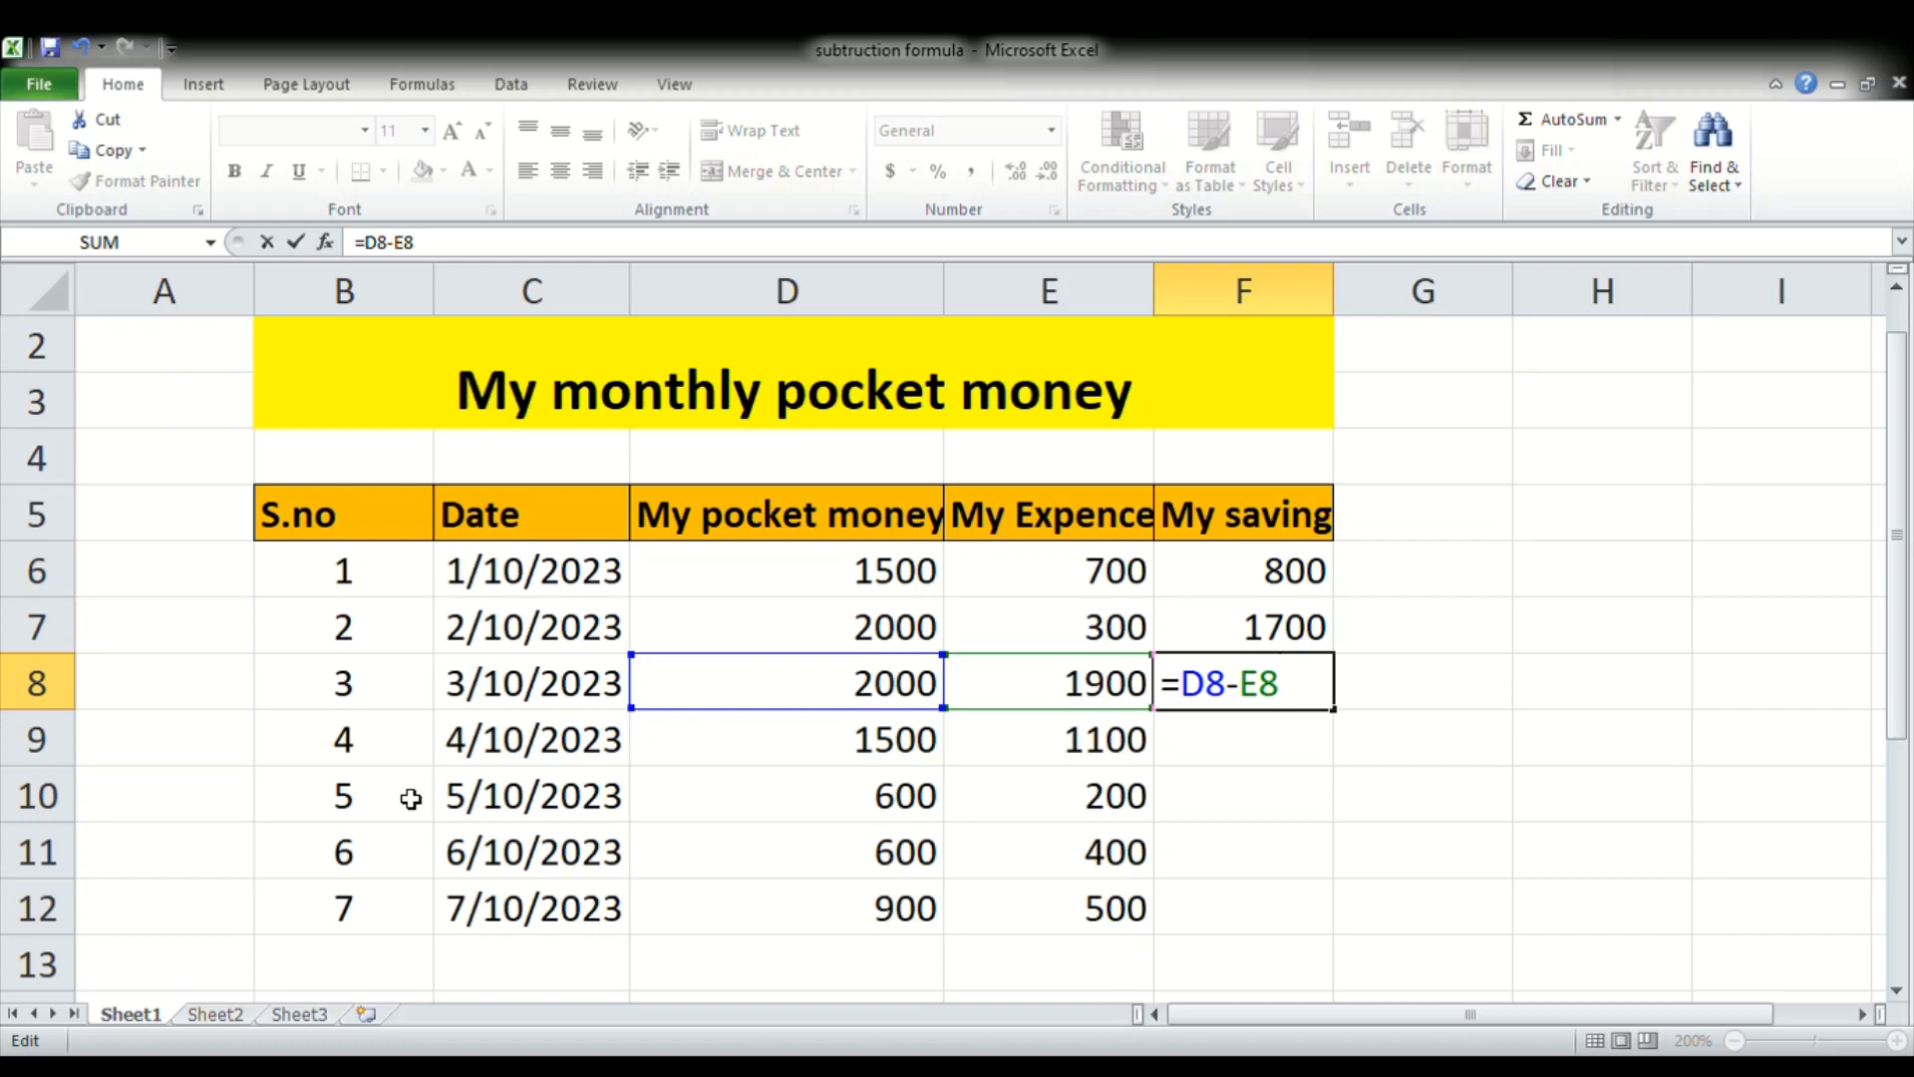
key(Return)
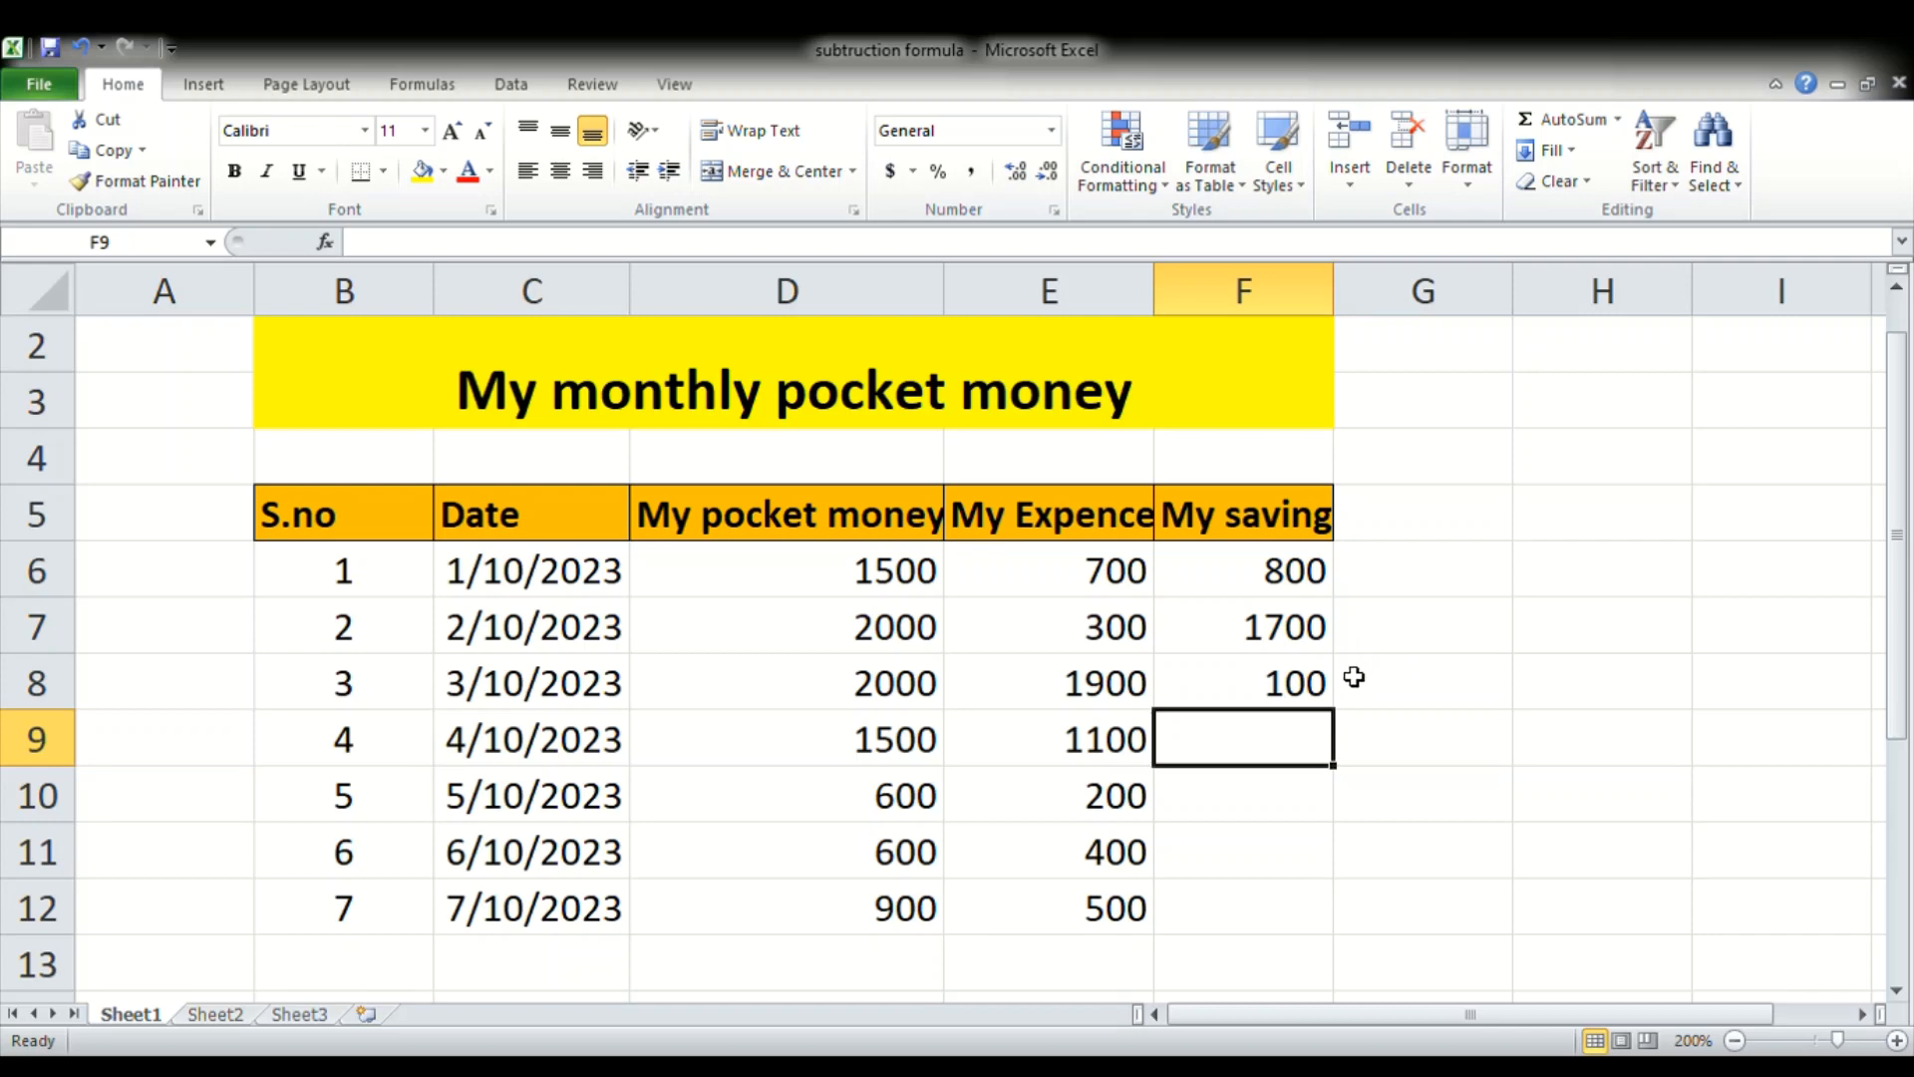
- Fill the saving formula from cell F8 down through cell F12 for the remaining dates
click(1301, 685)
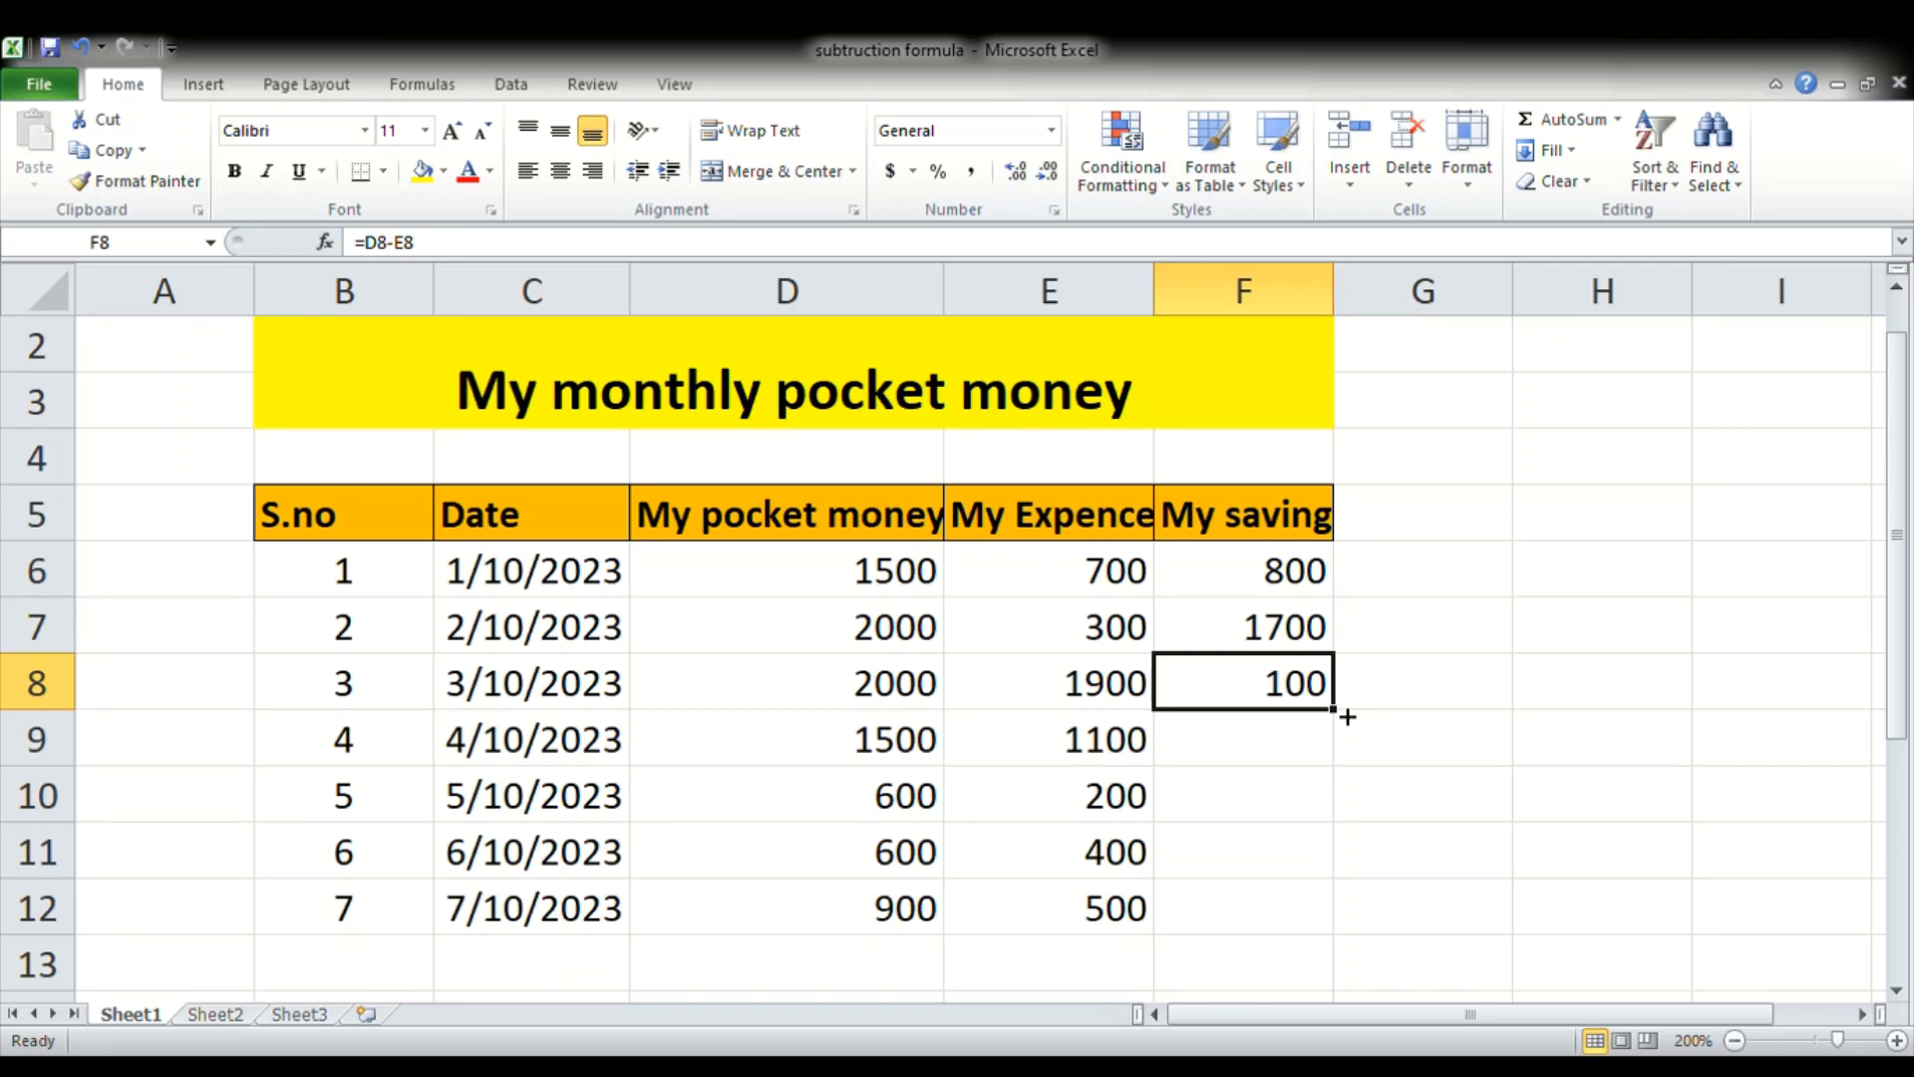
drag(1348, 716, 1375, 921)
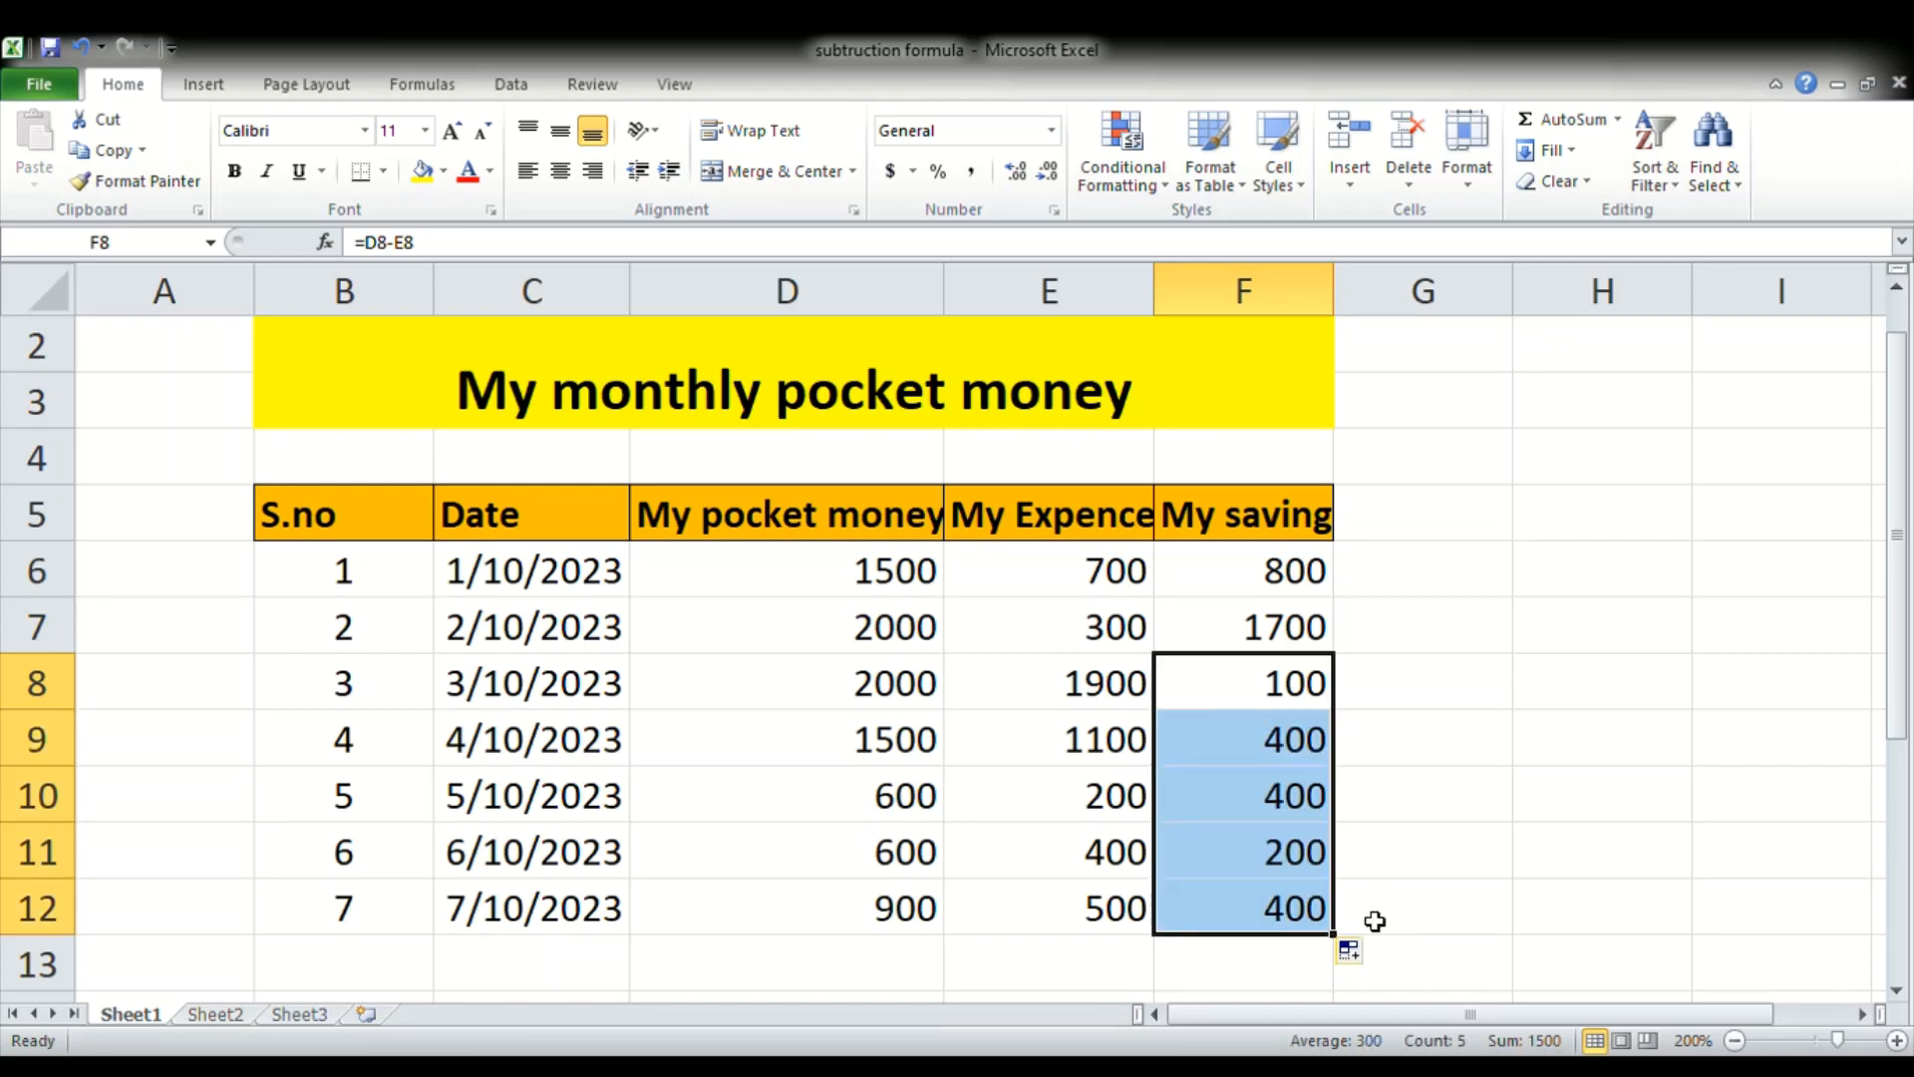
click(1410, 894)
- Review the filled saving formulas in cells F9 to F12
click(1300, 864)
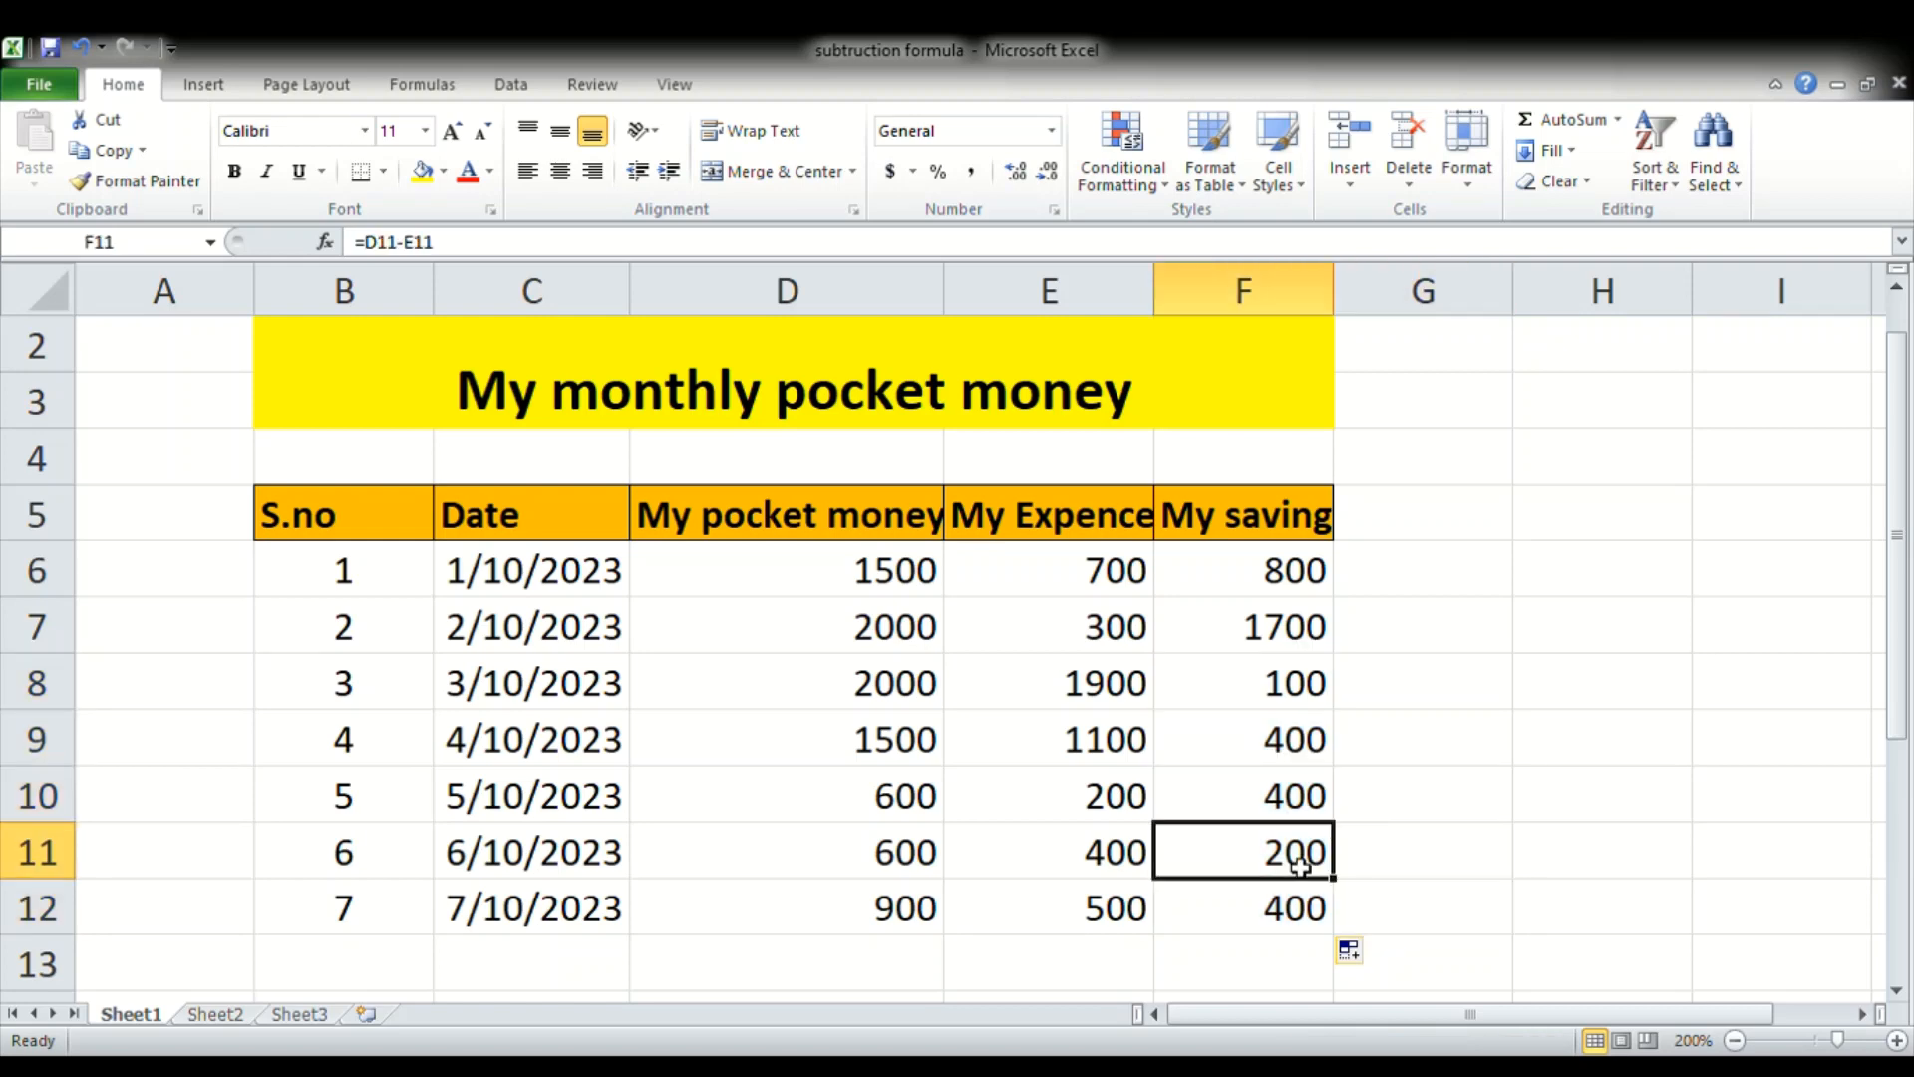
click(1291, 791)
click(1282, 748)
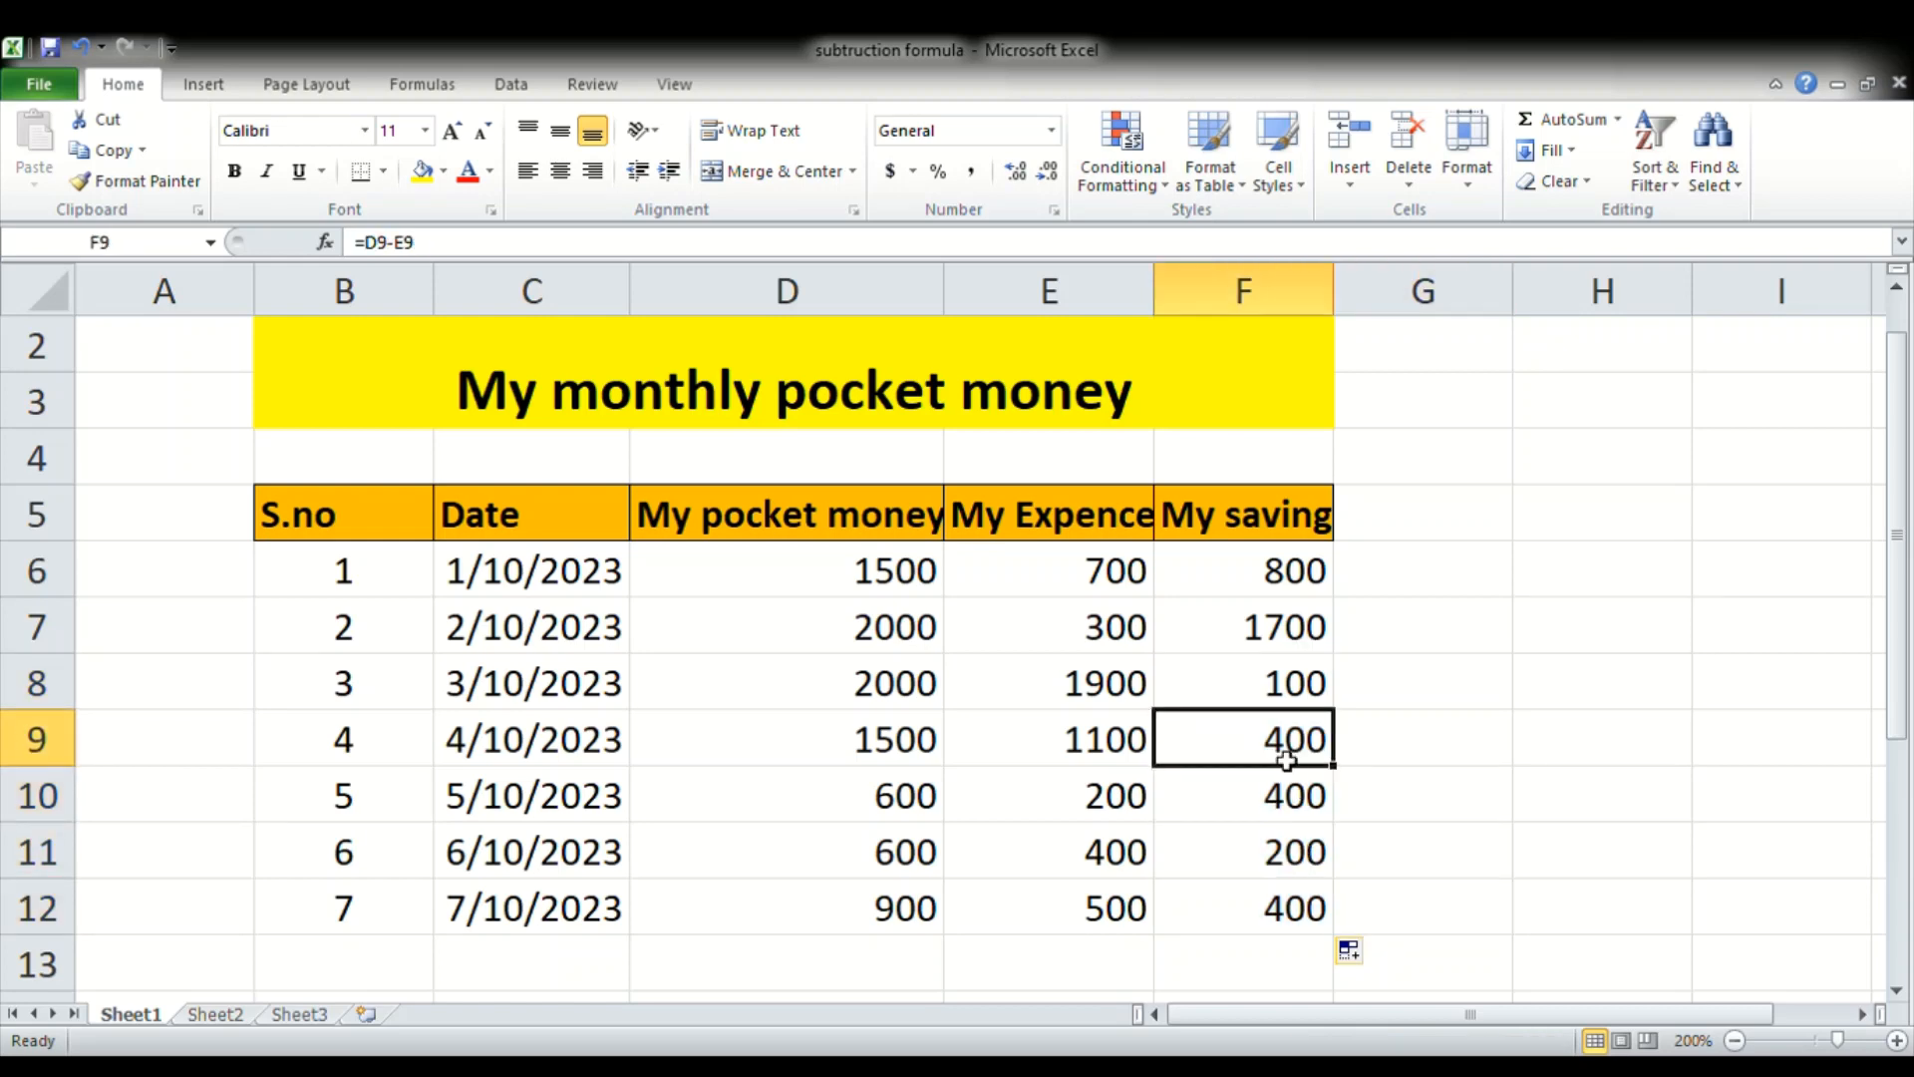
click(1302, 820)
click(1304, 873)
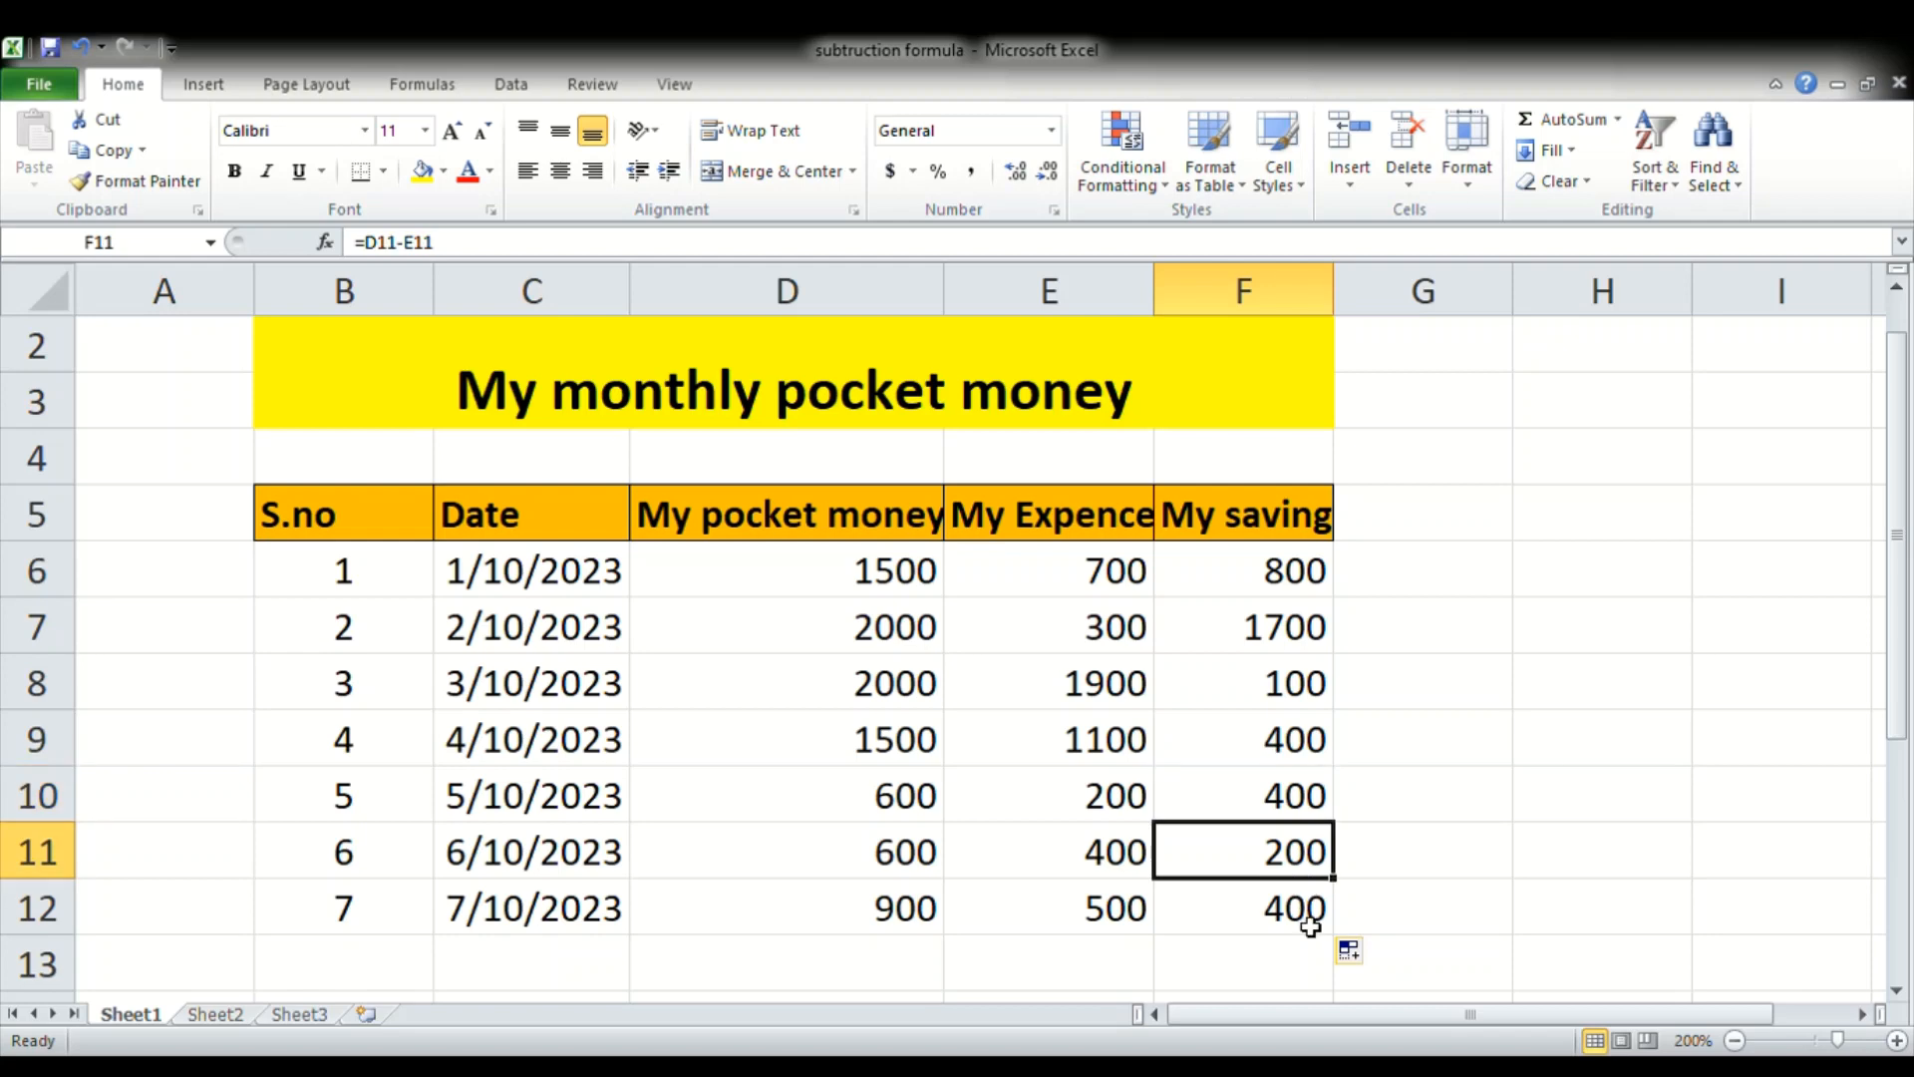
click(1305, 925)
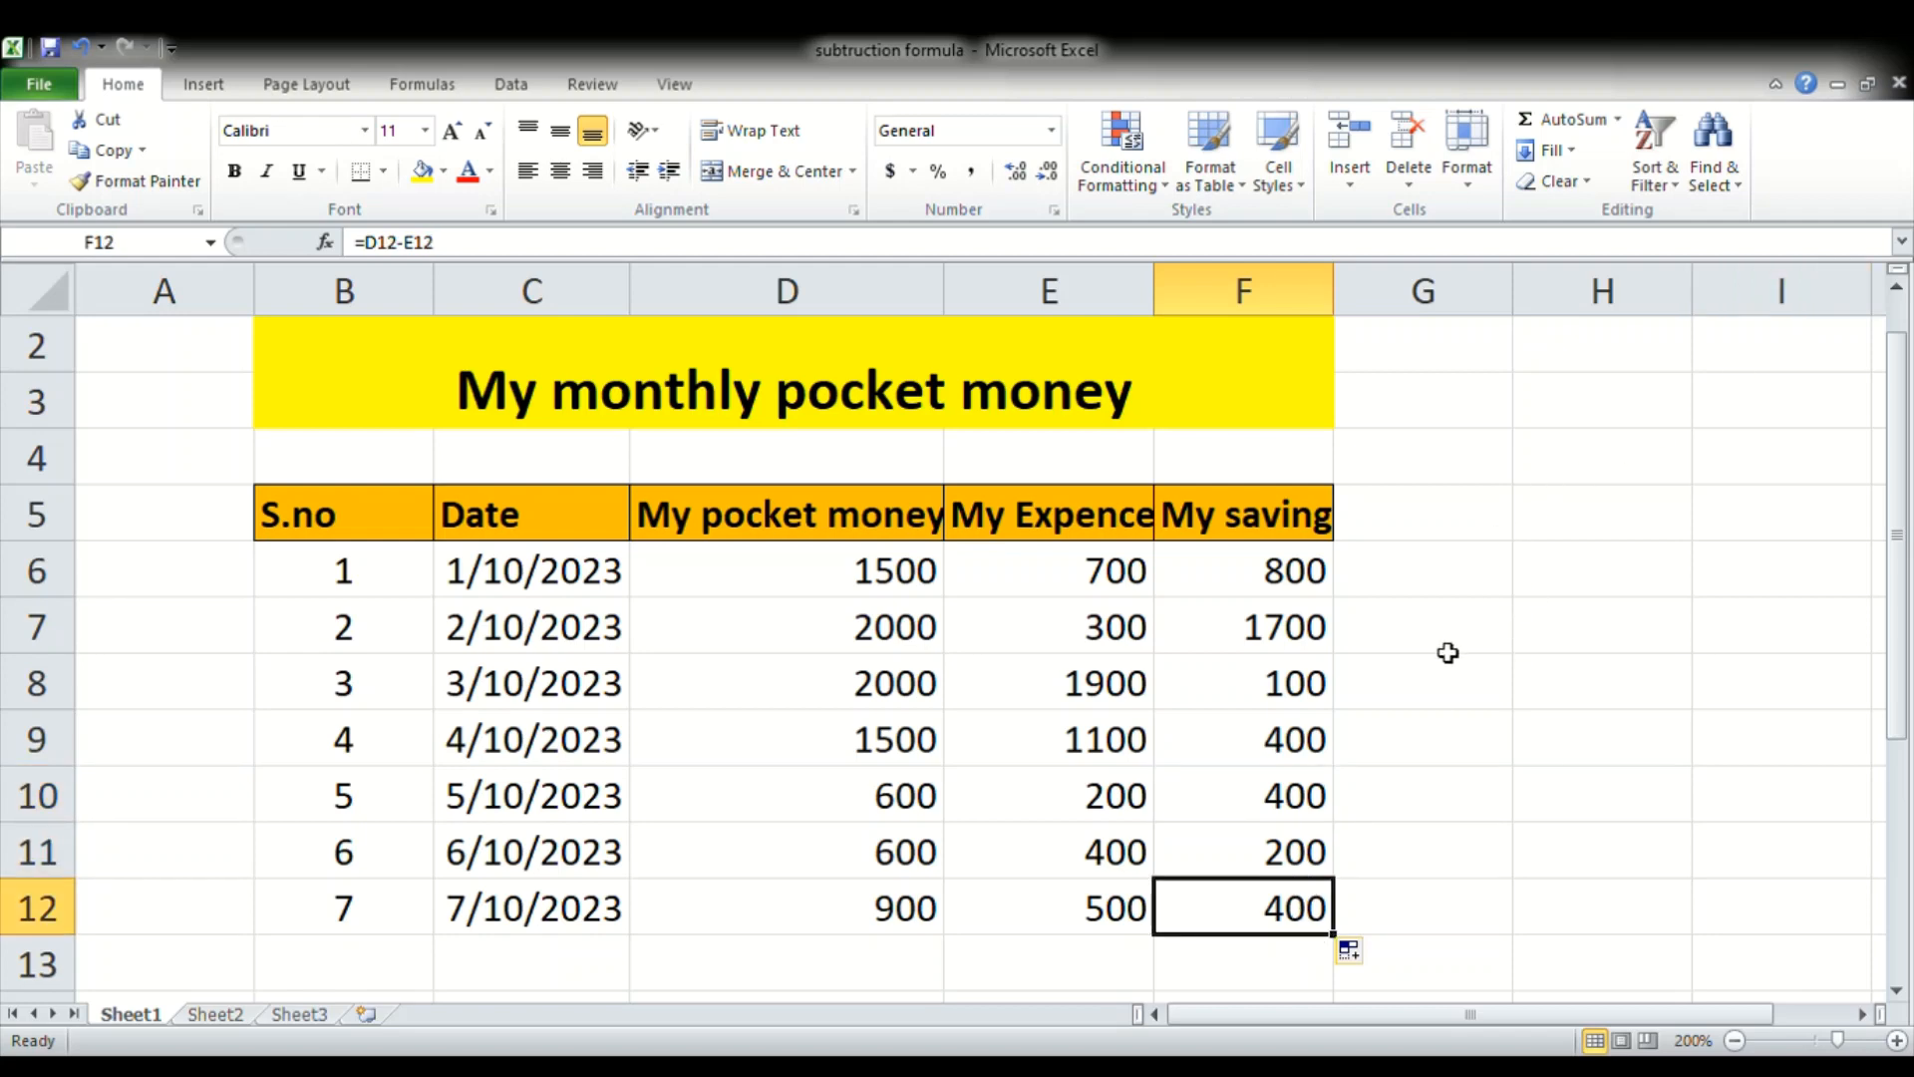
- Merge and center cells G8:H8 beside the table
click(1459, 598)
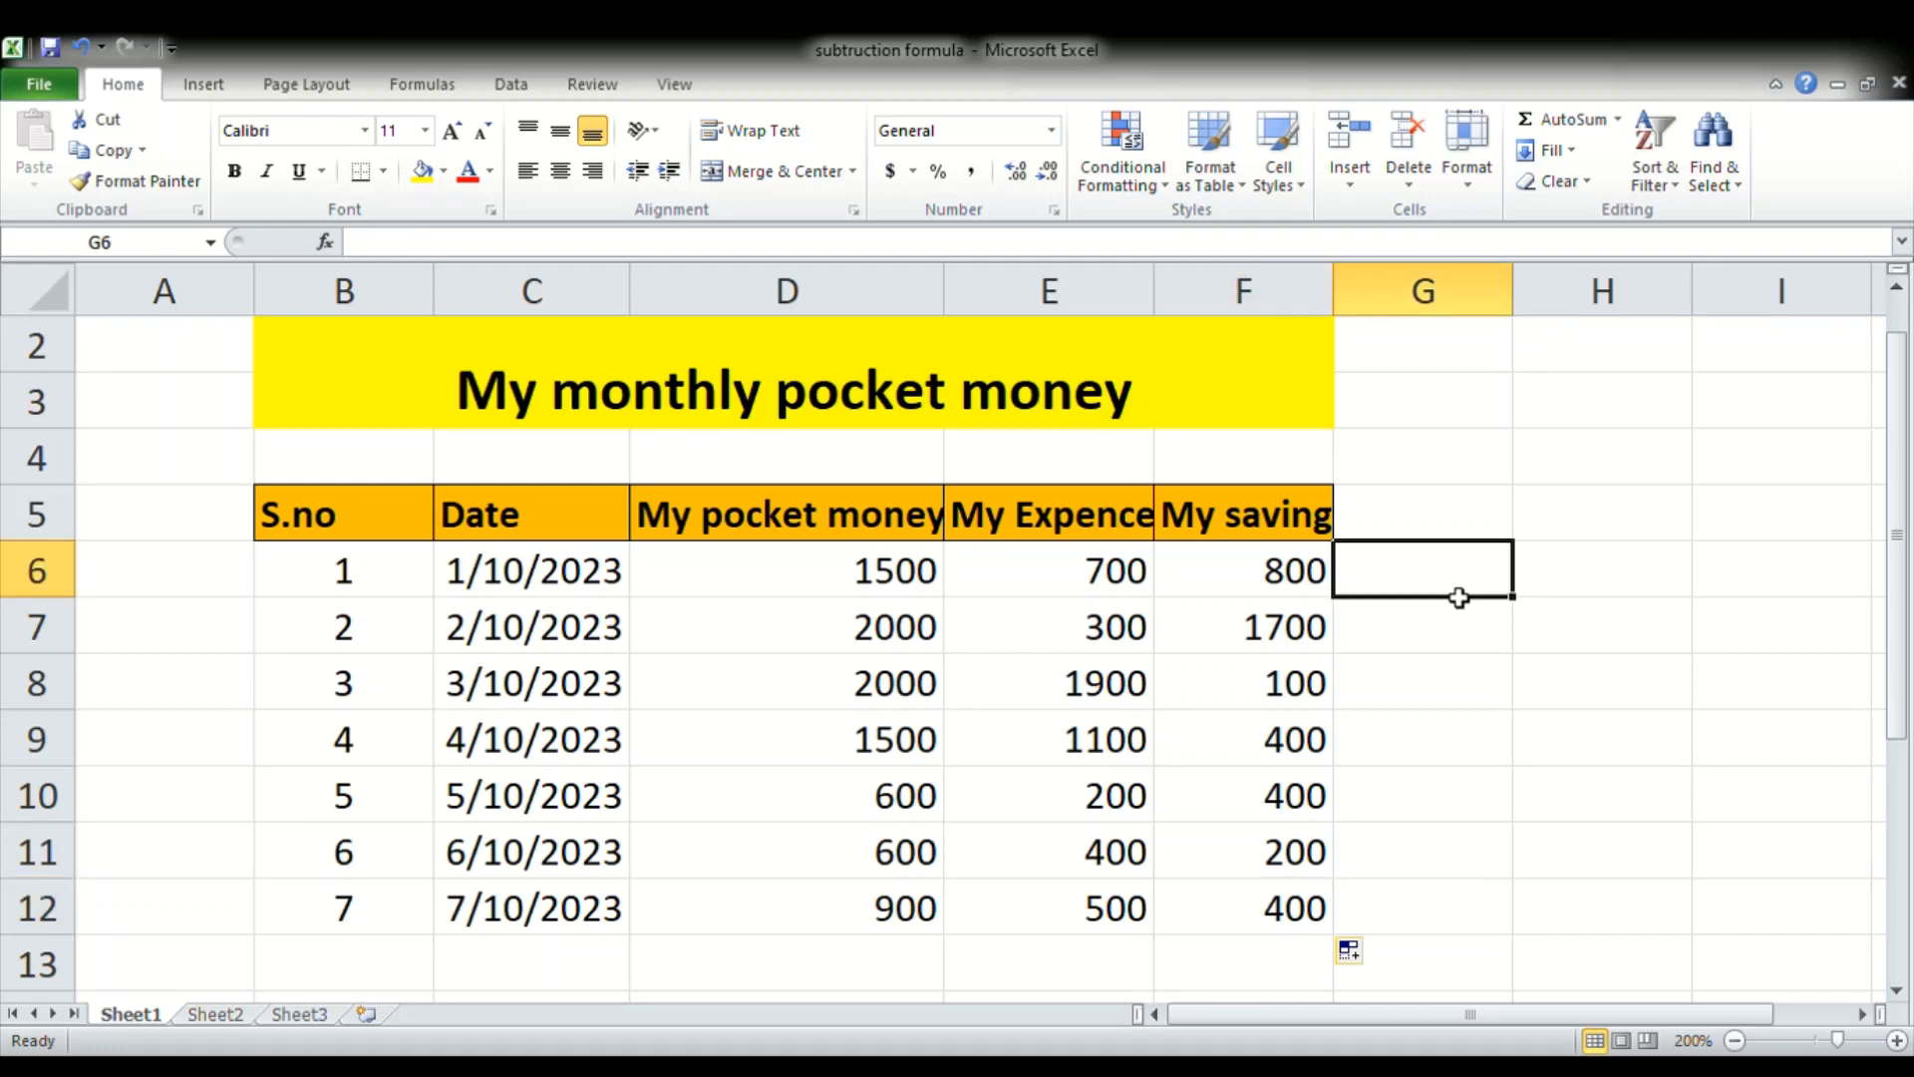
click(1549, 593)
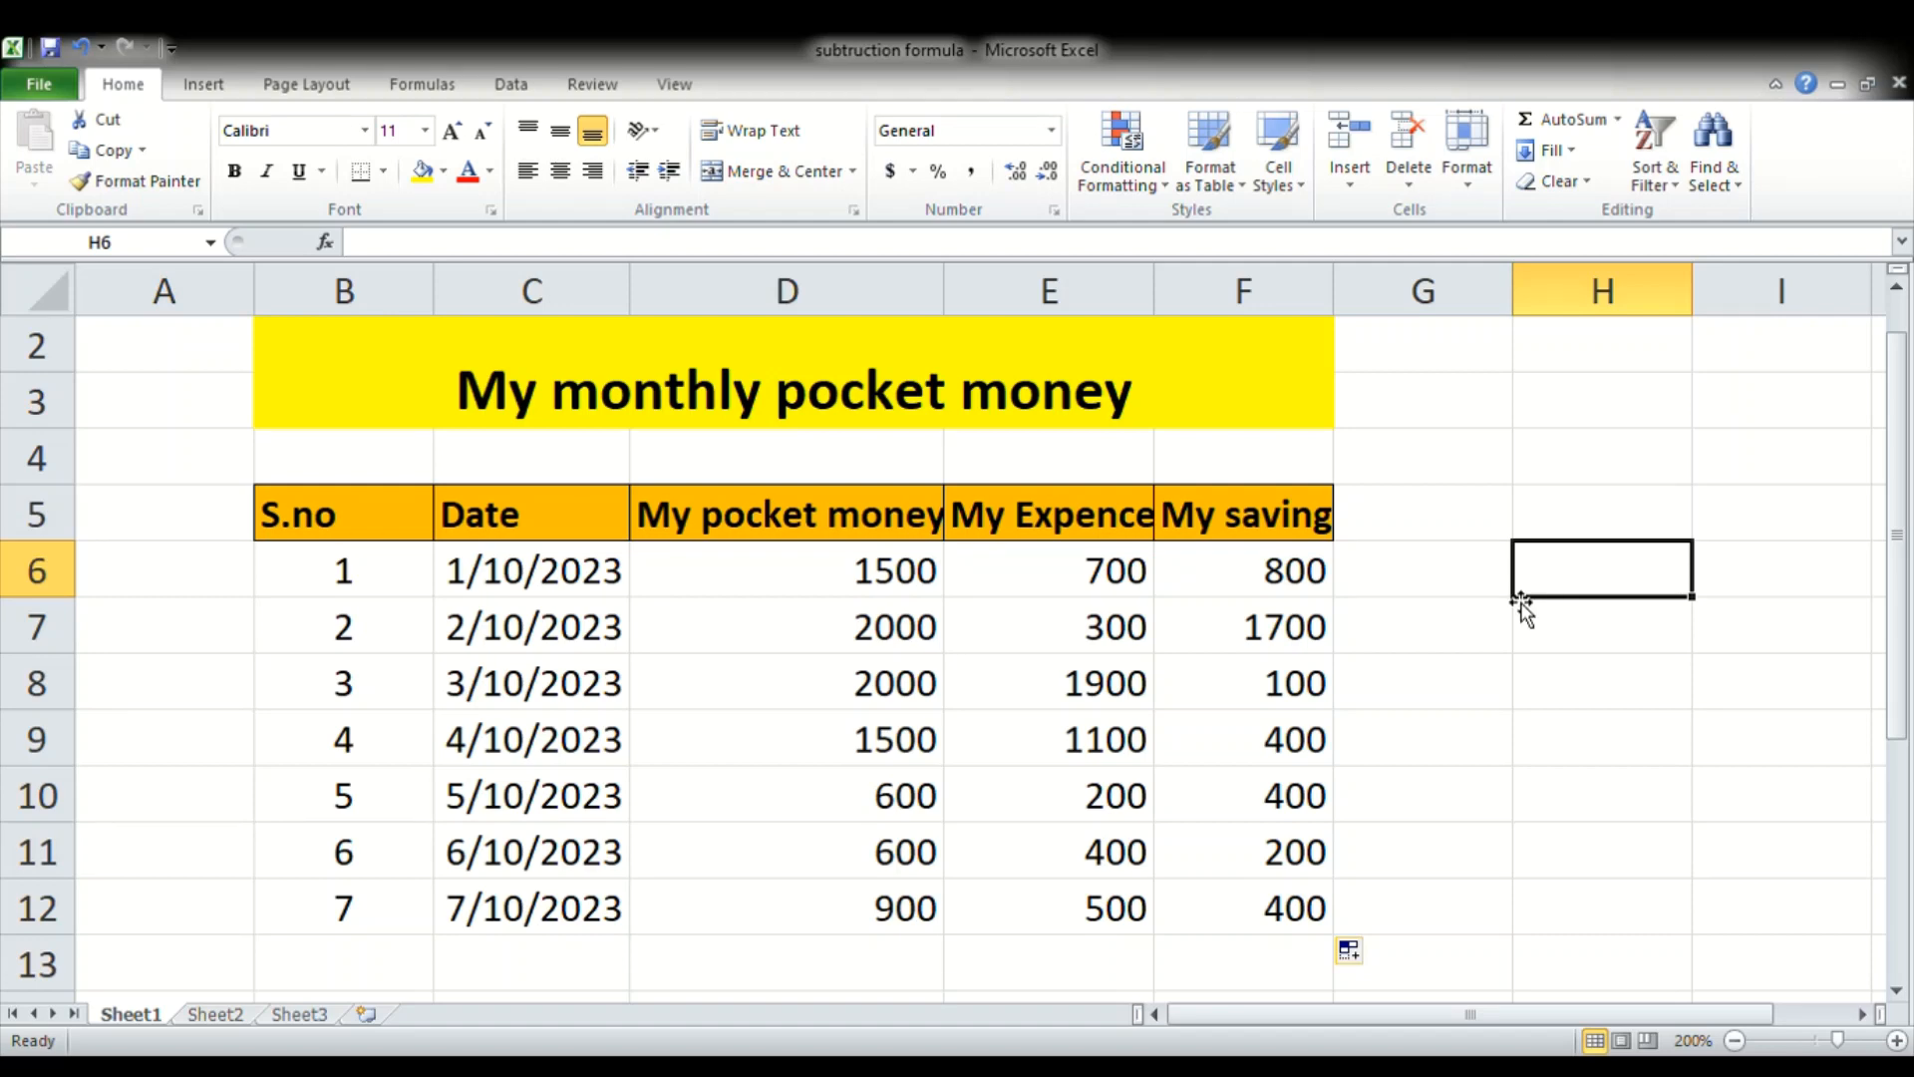
click(1491, 518)
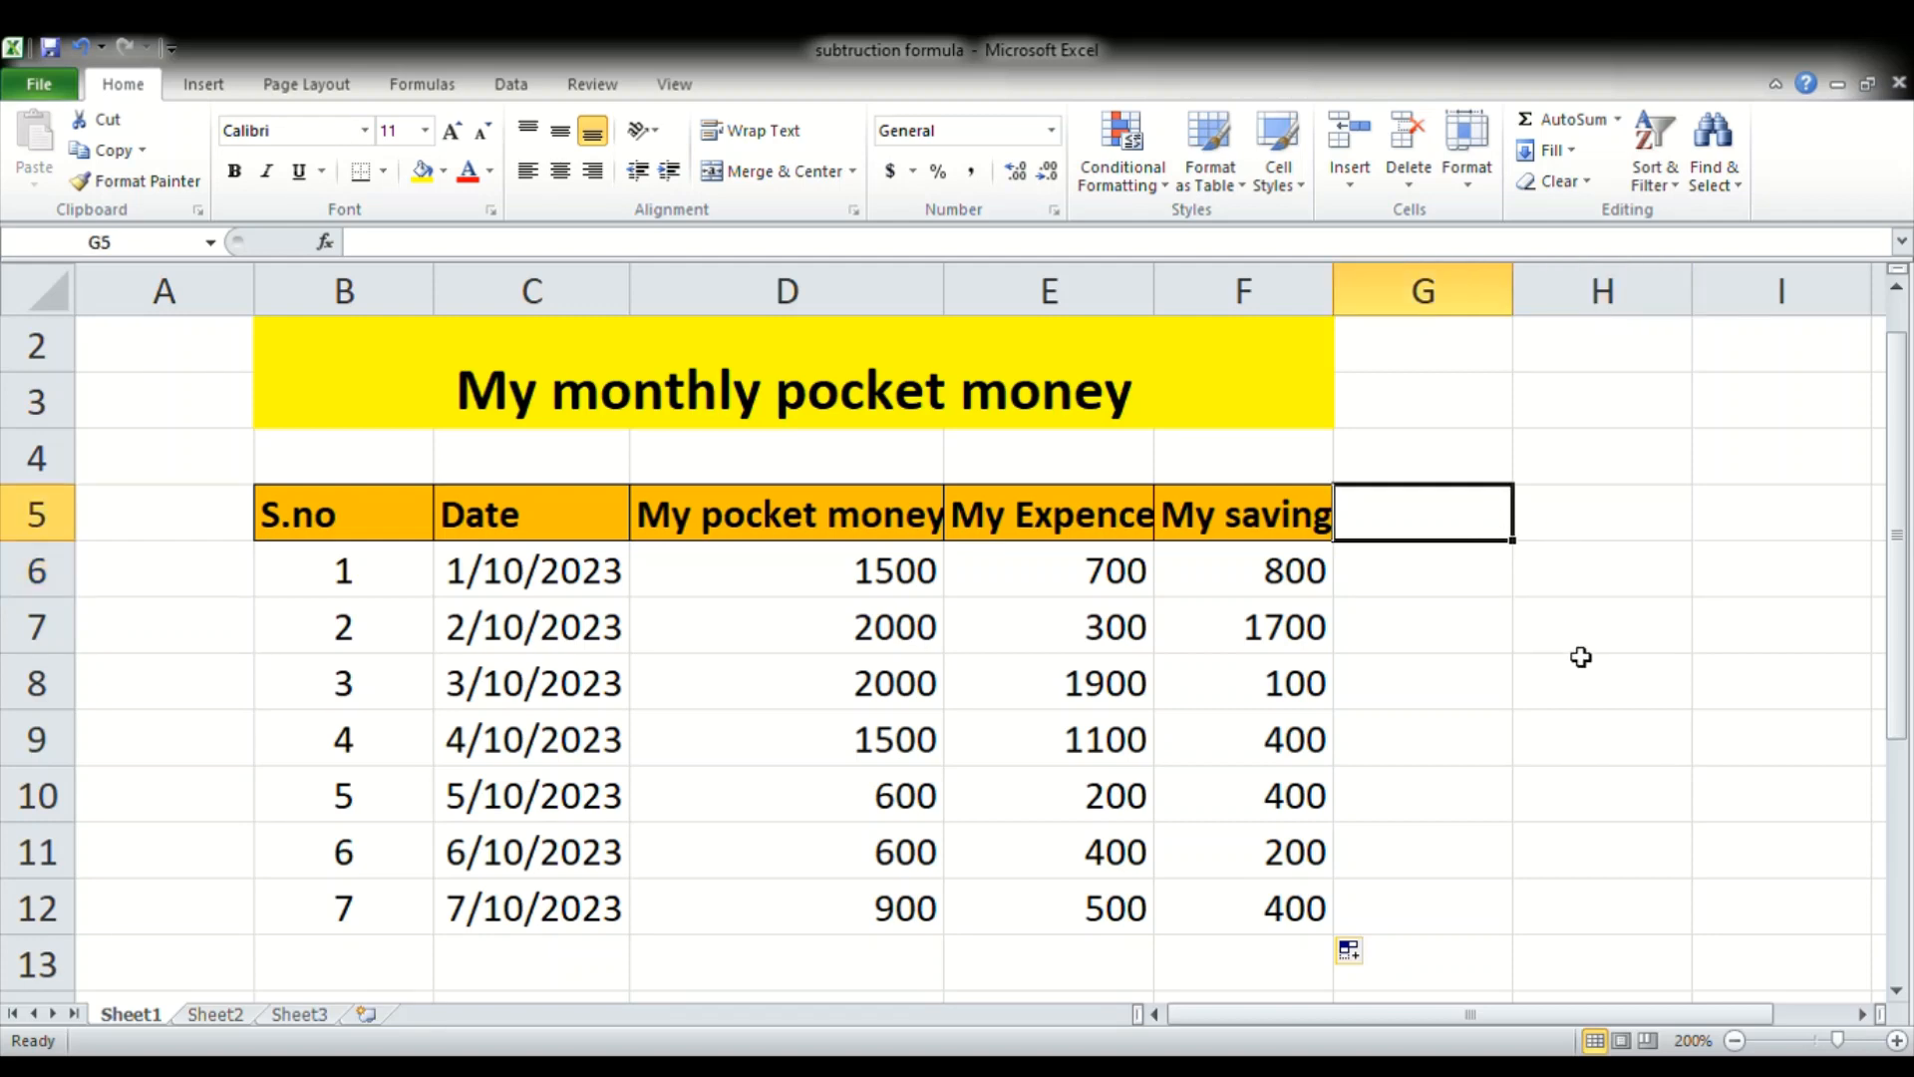
click(1465, 704)
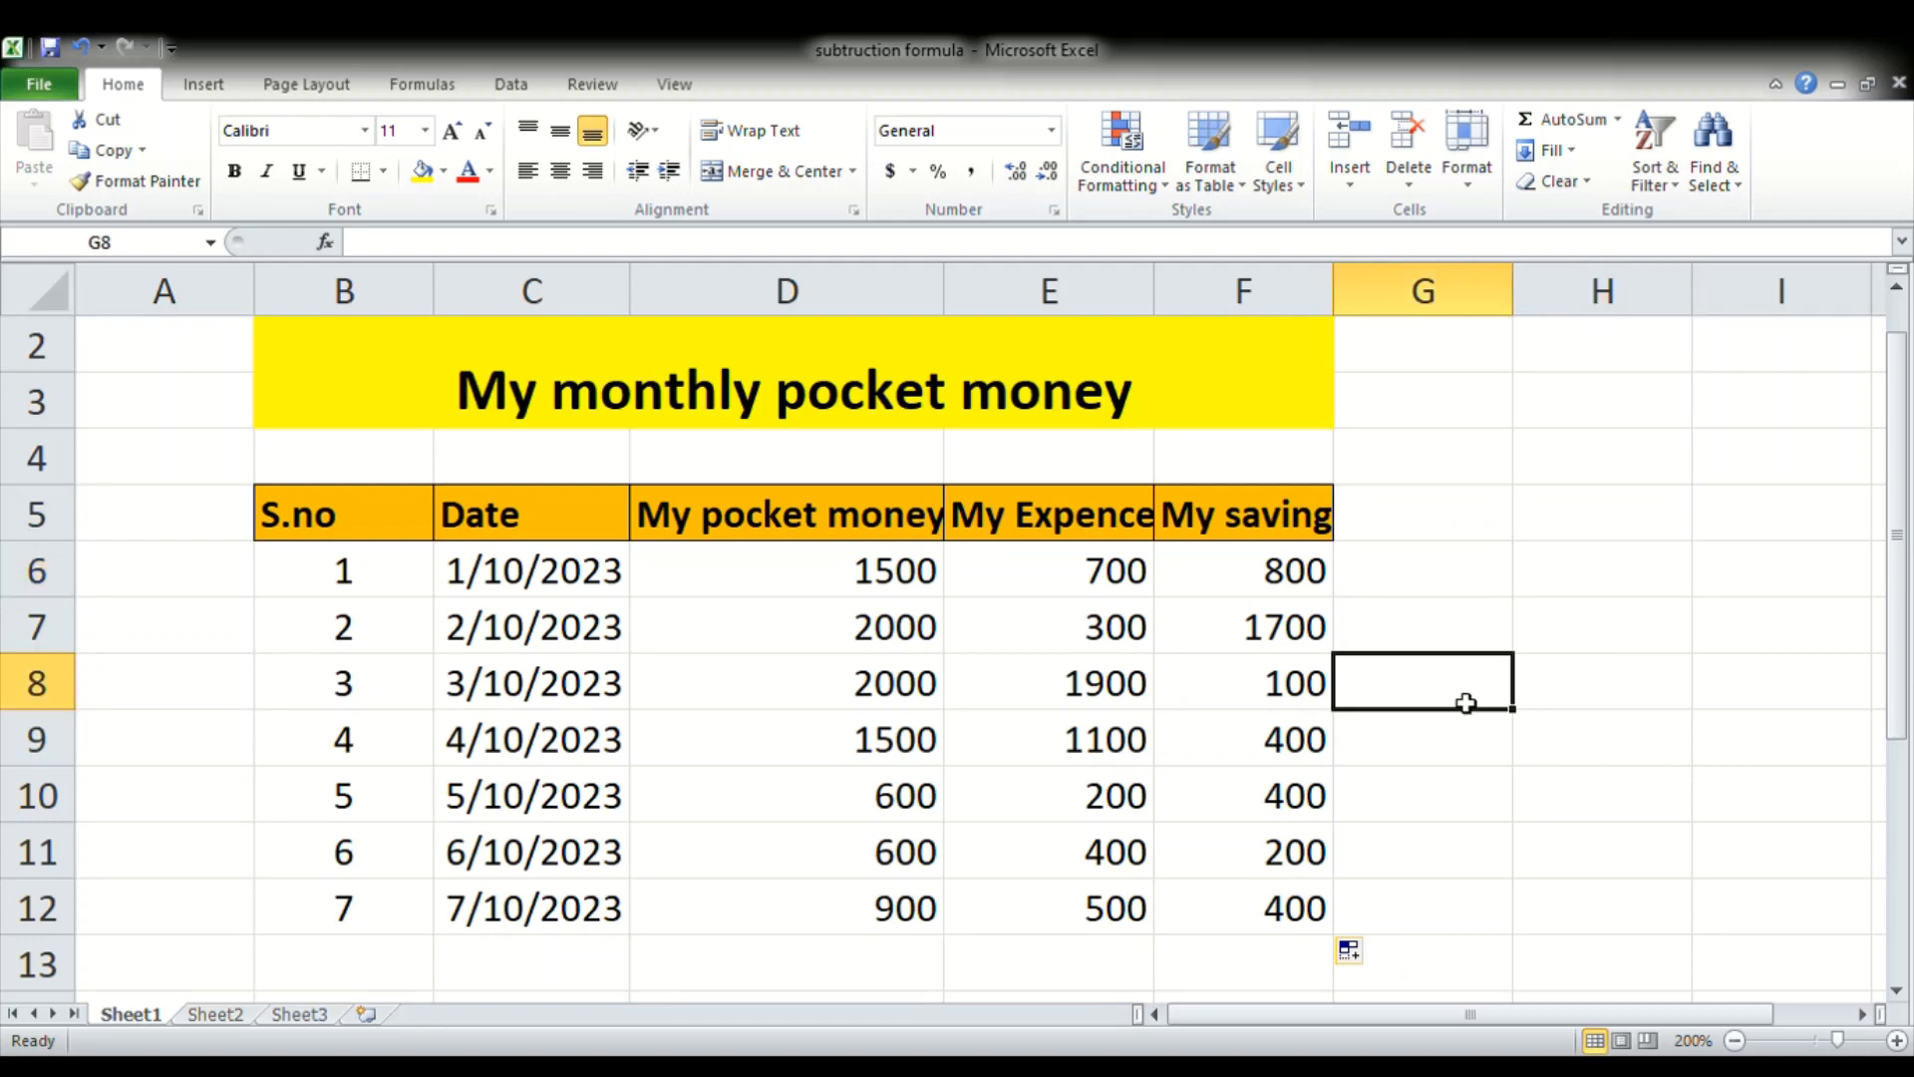
drag(1465, 704, 1576, 695)
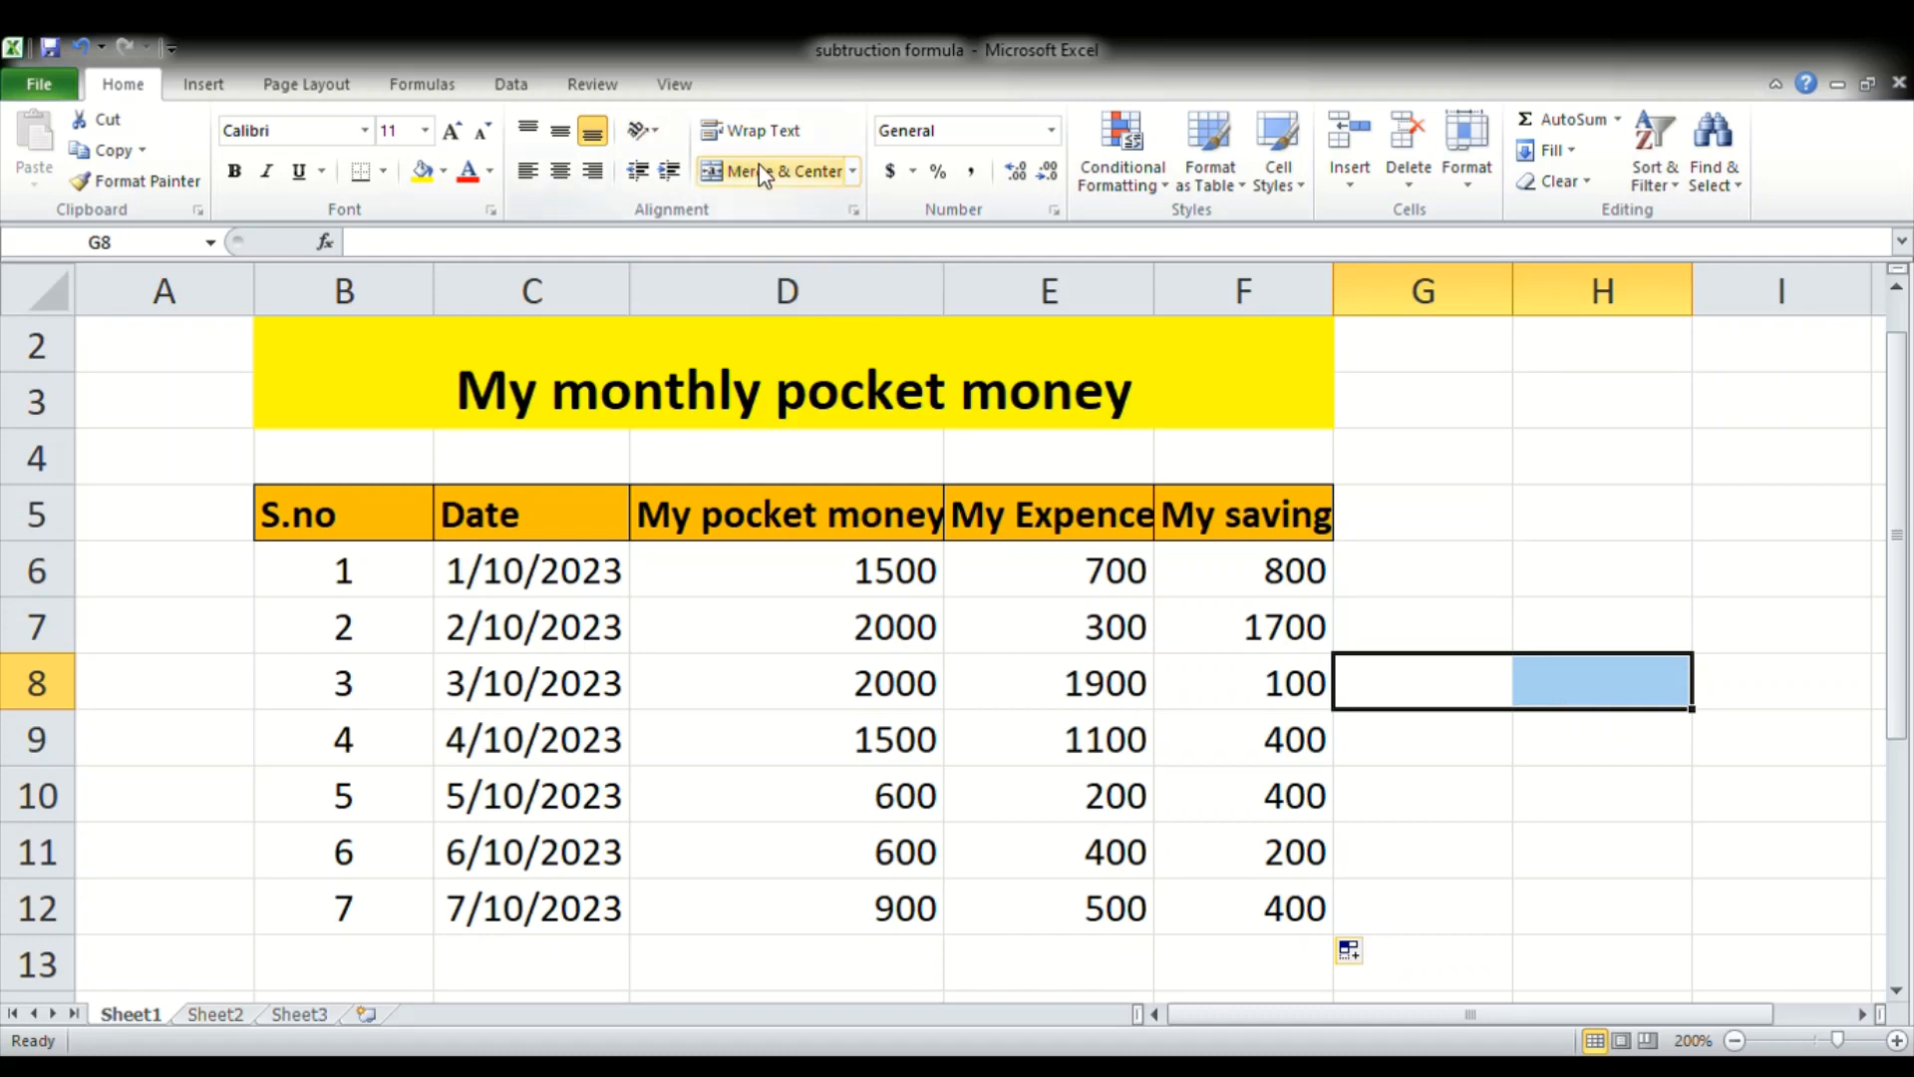
click(780, 179)
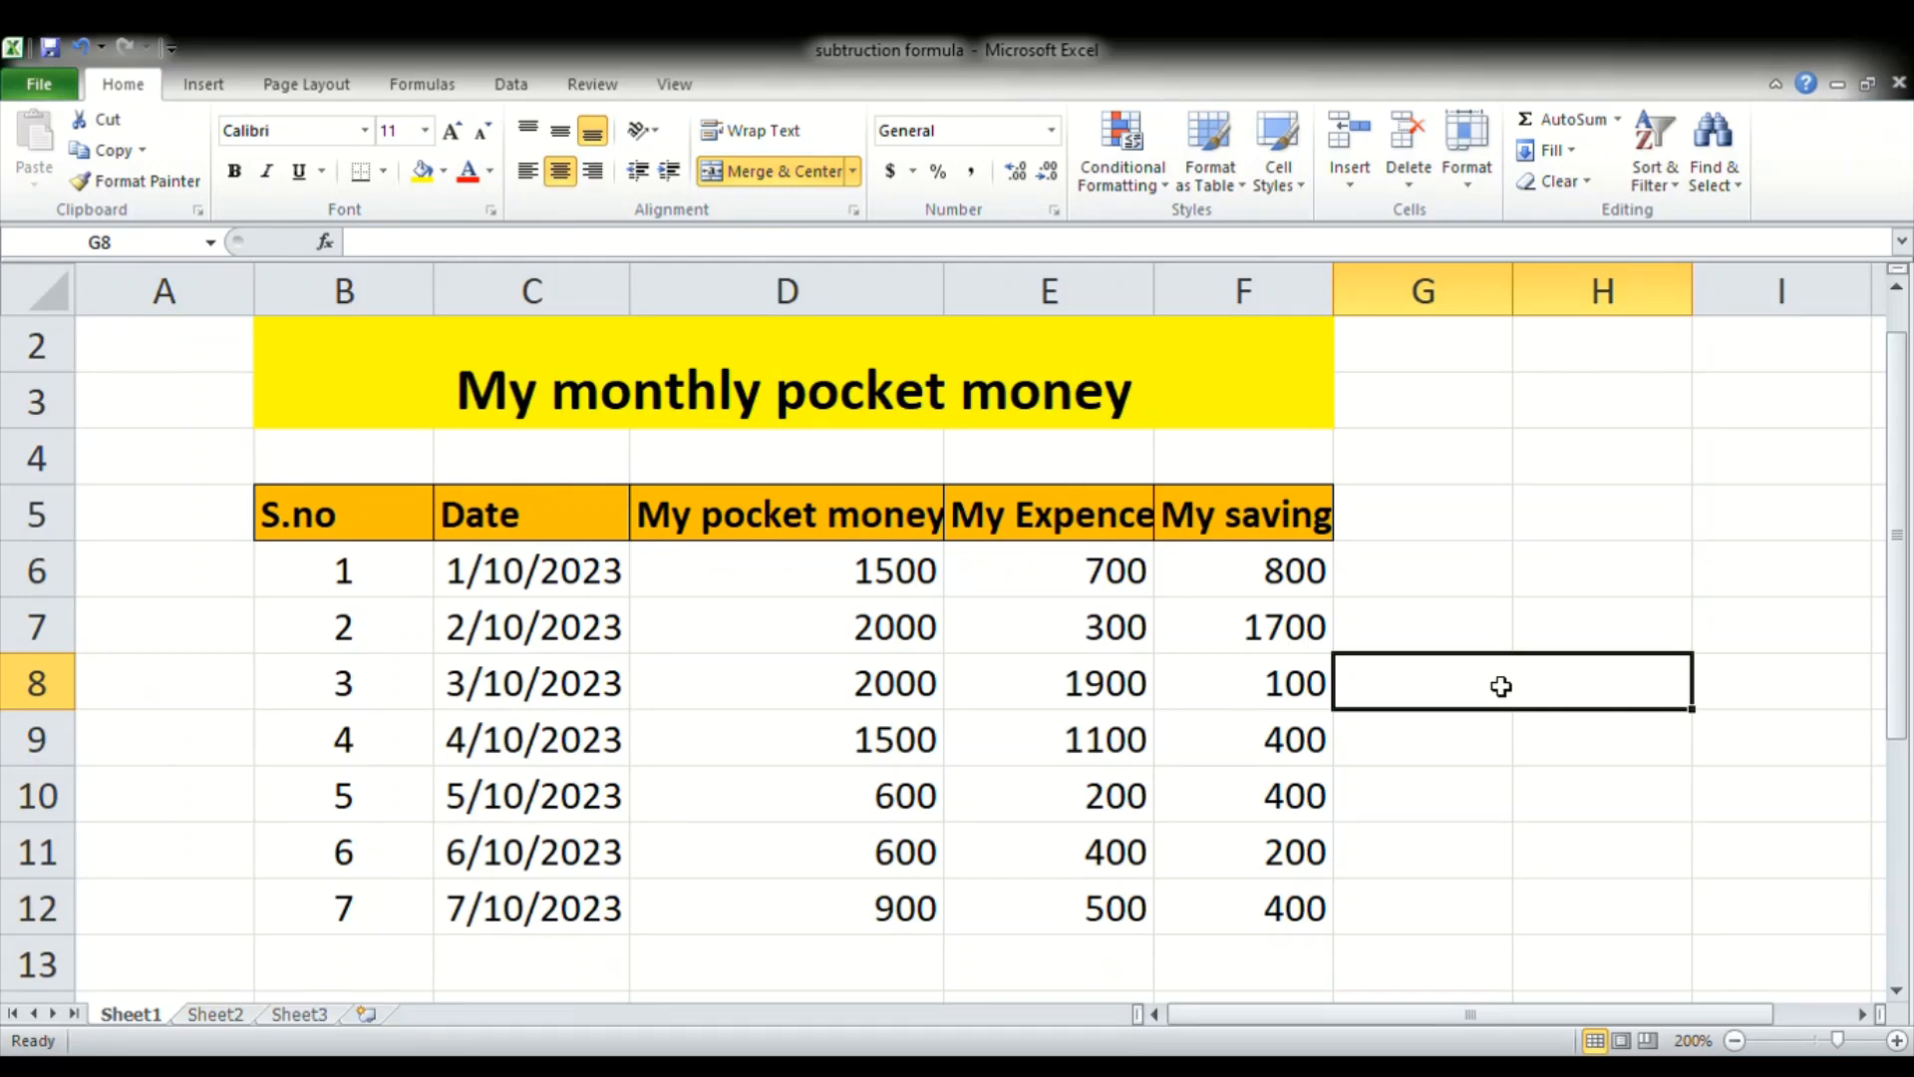
- Enter the label "total pocketmoney" in the merged cell G8:H8 and make its text bold
text(tot)
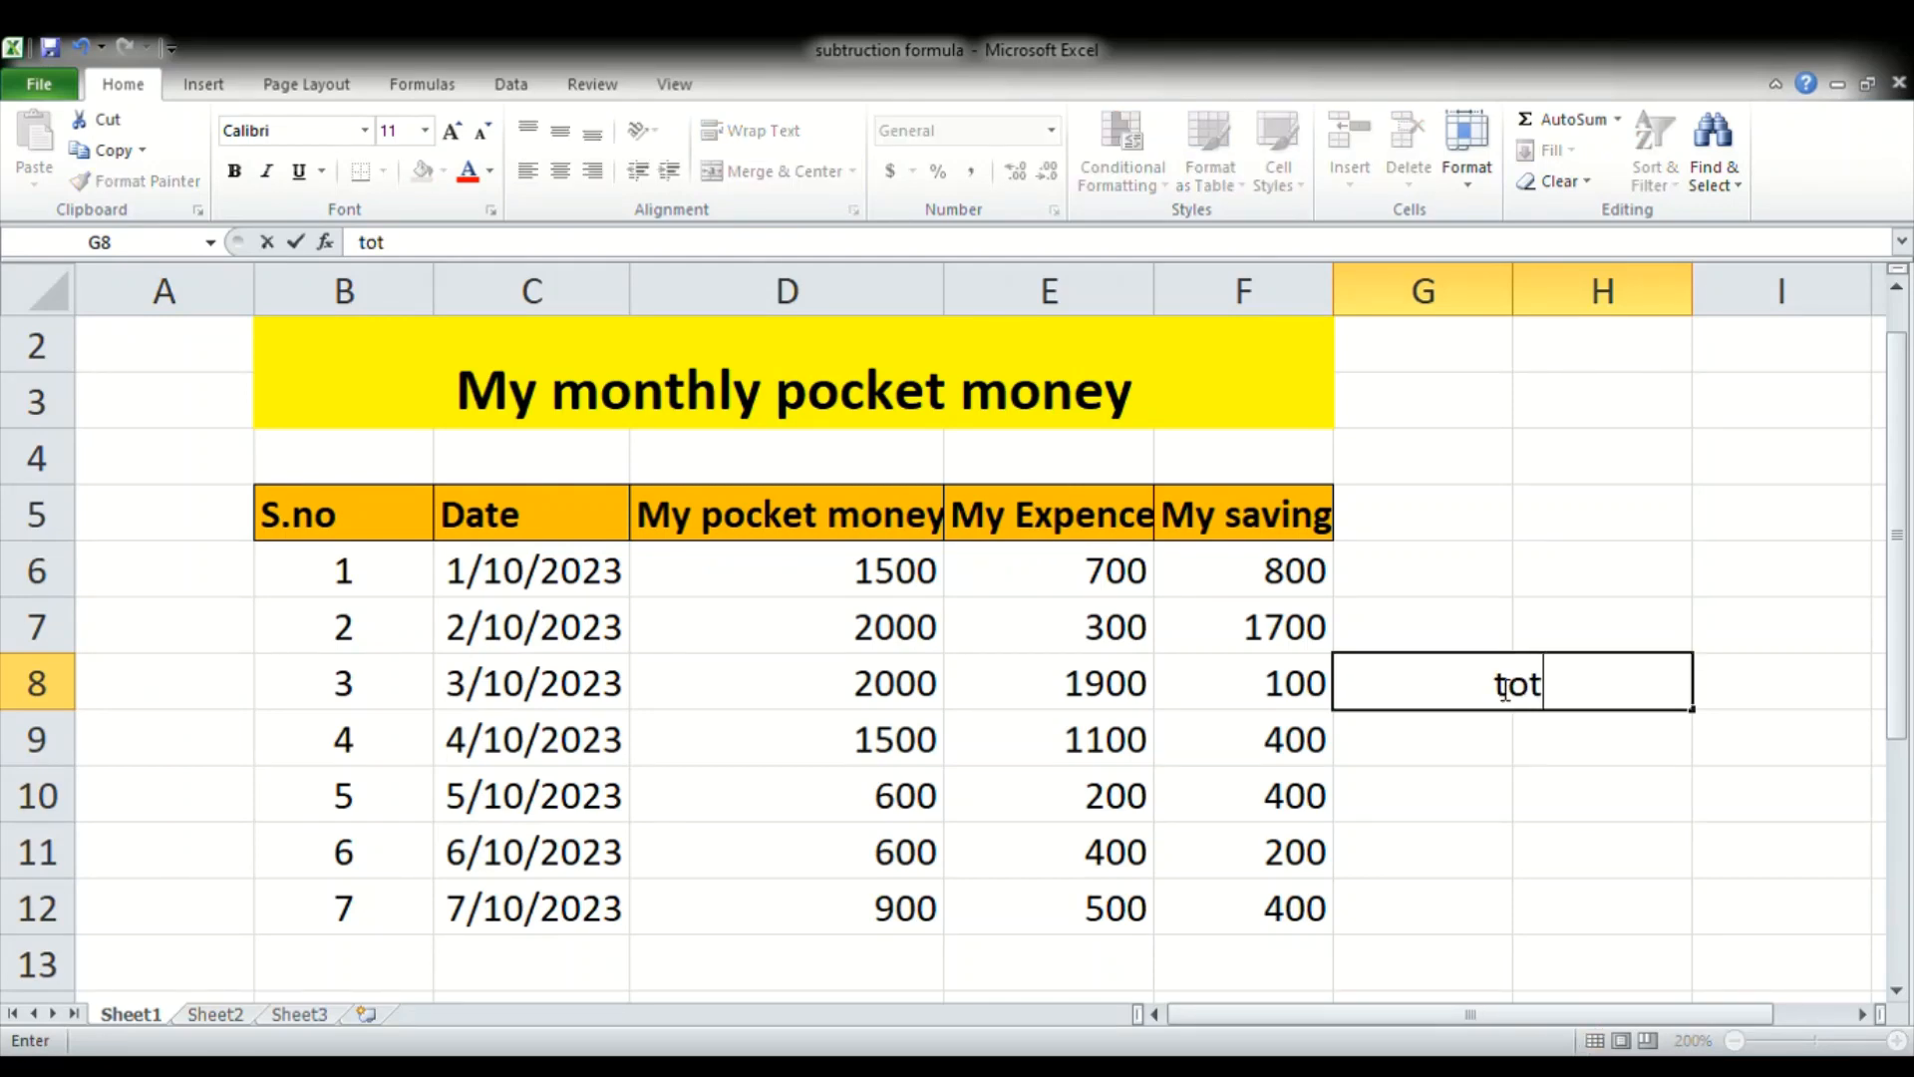
text(al )
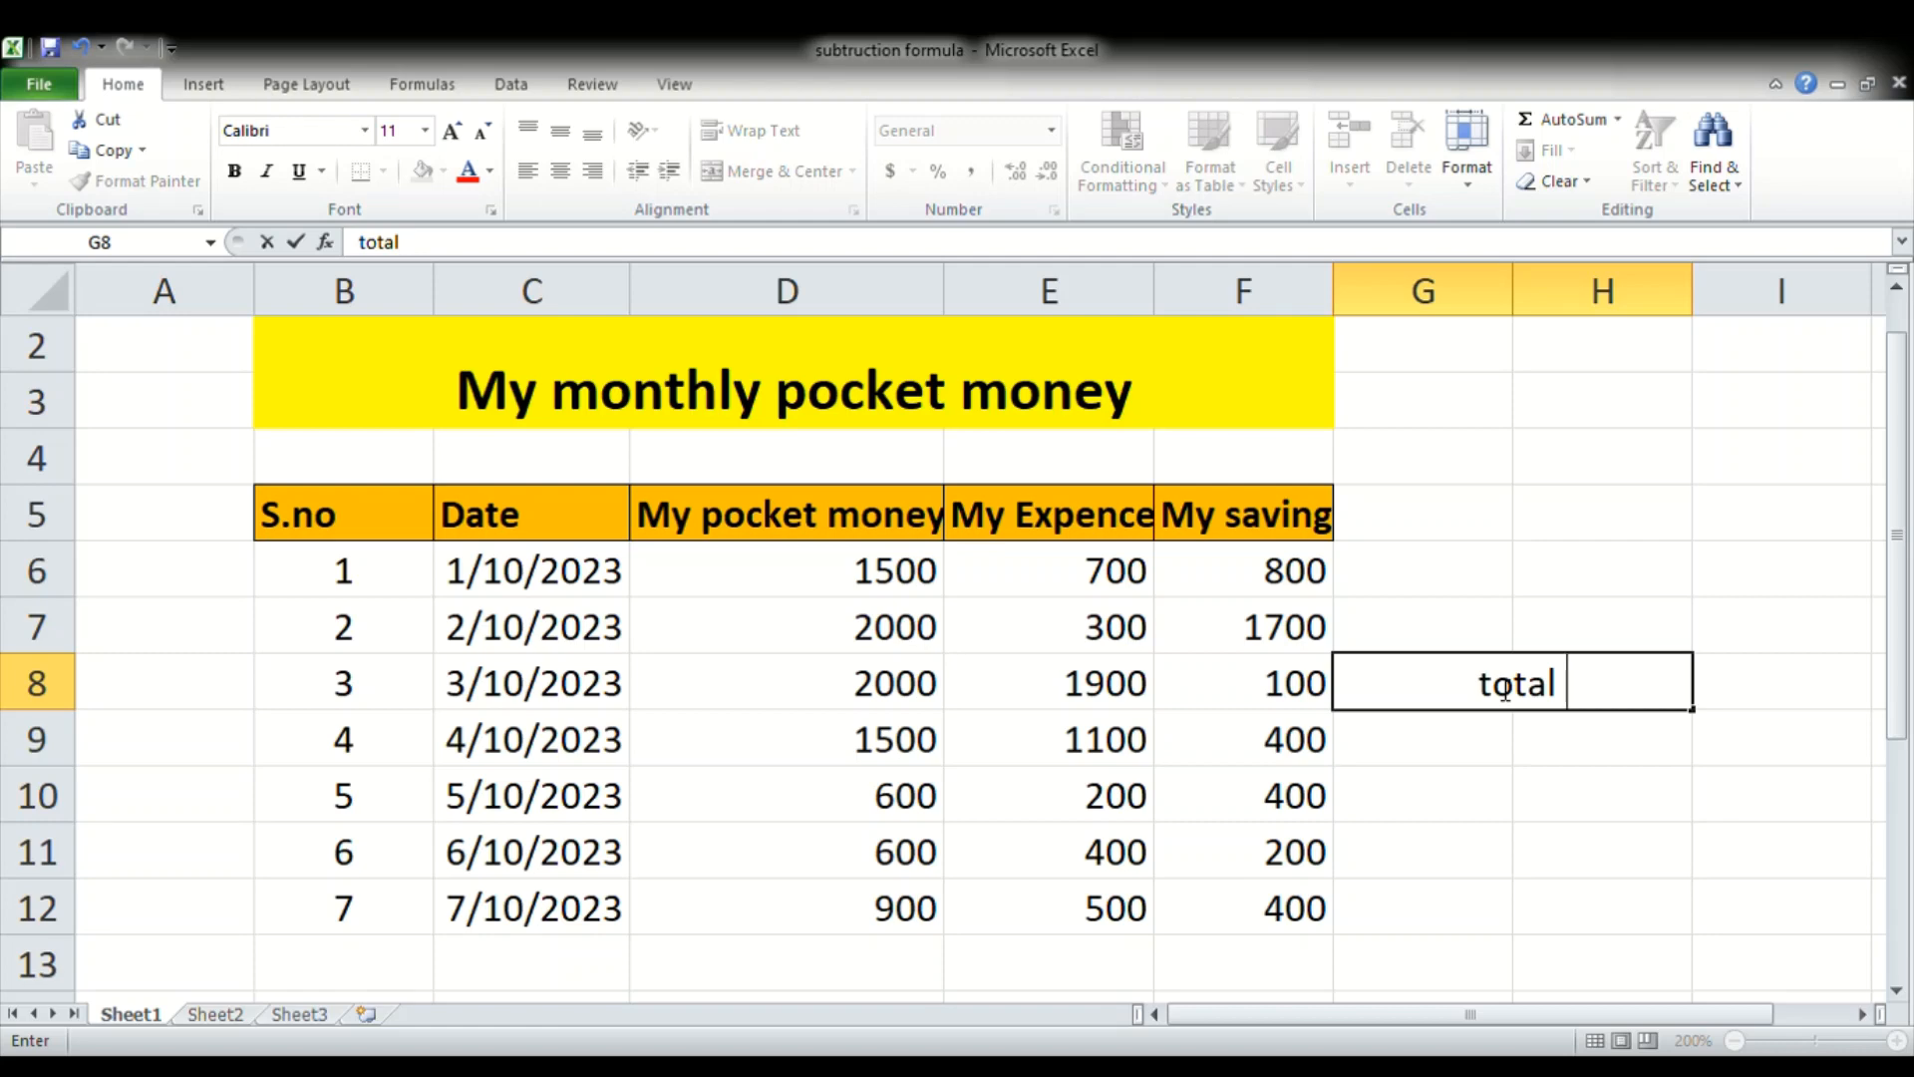
text(pocke)
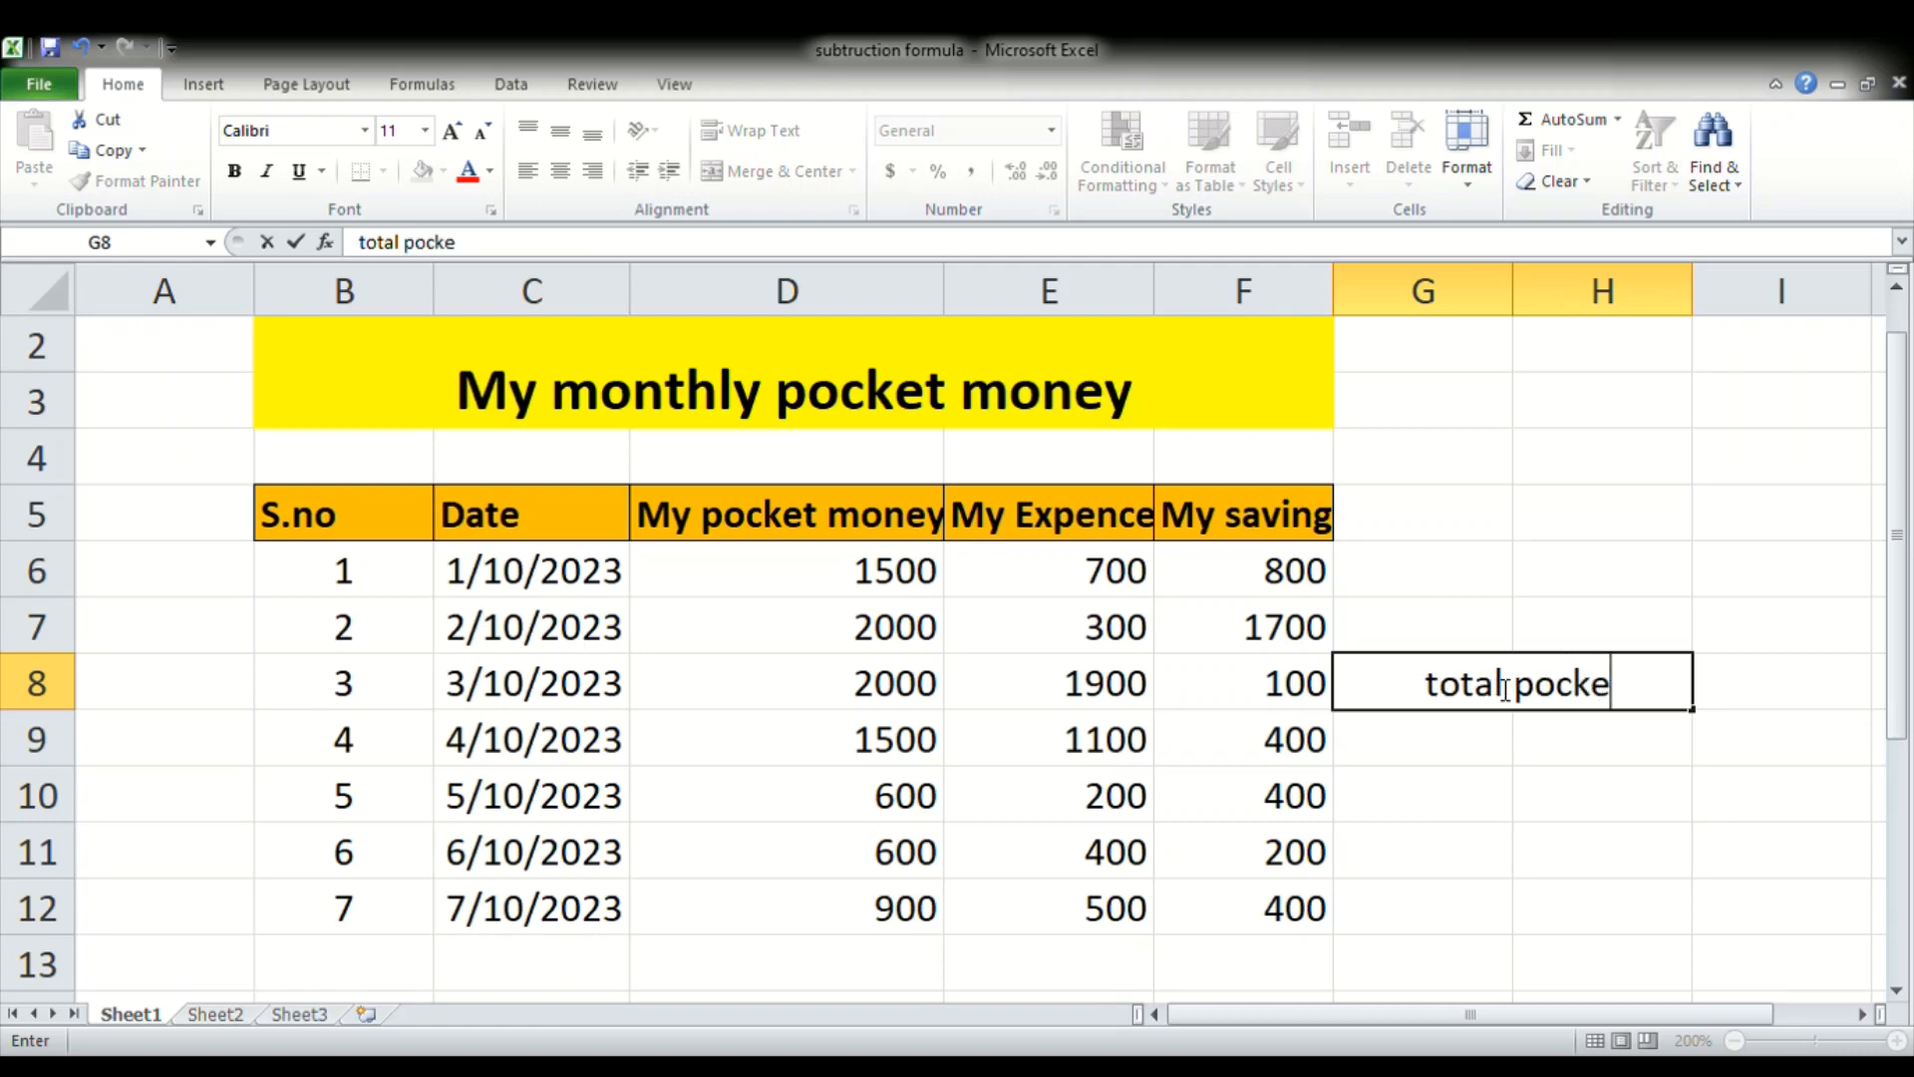
text(tmop)
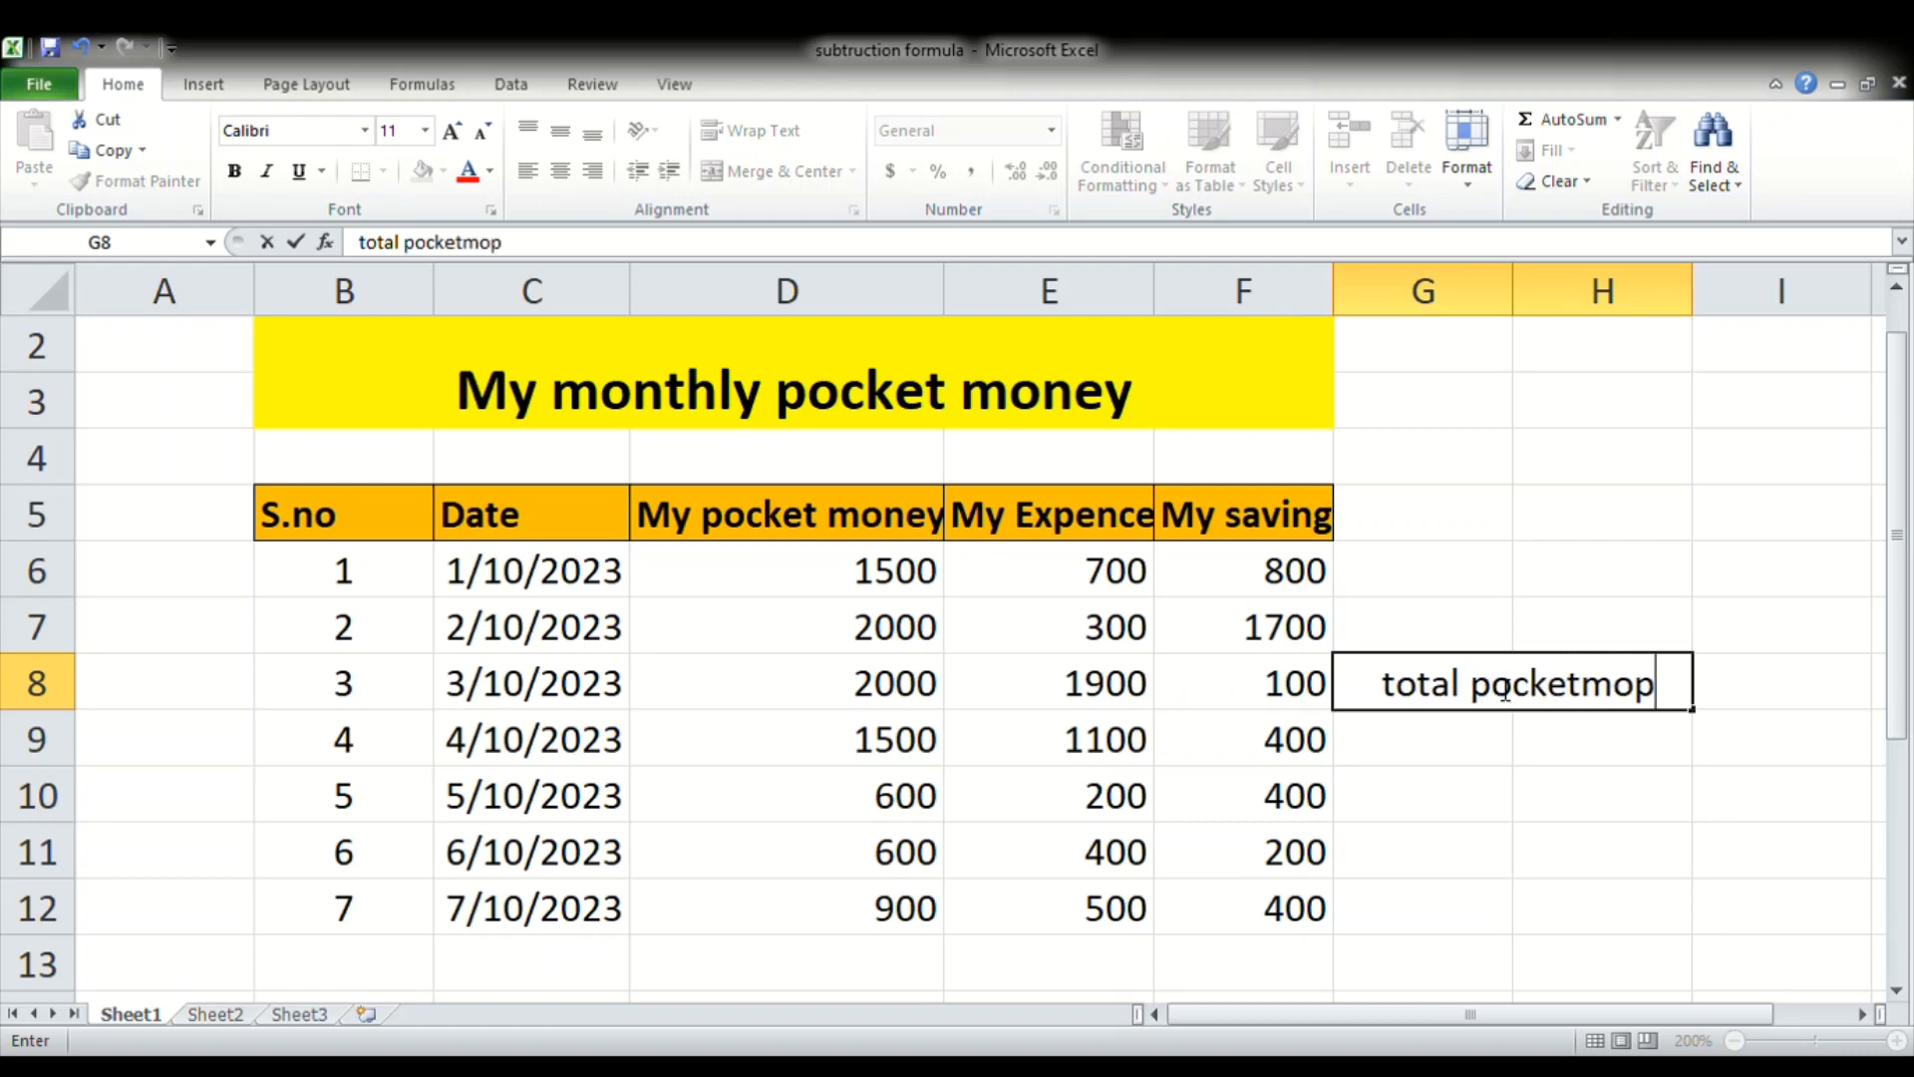
key(BackSpace)
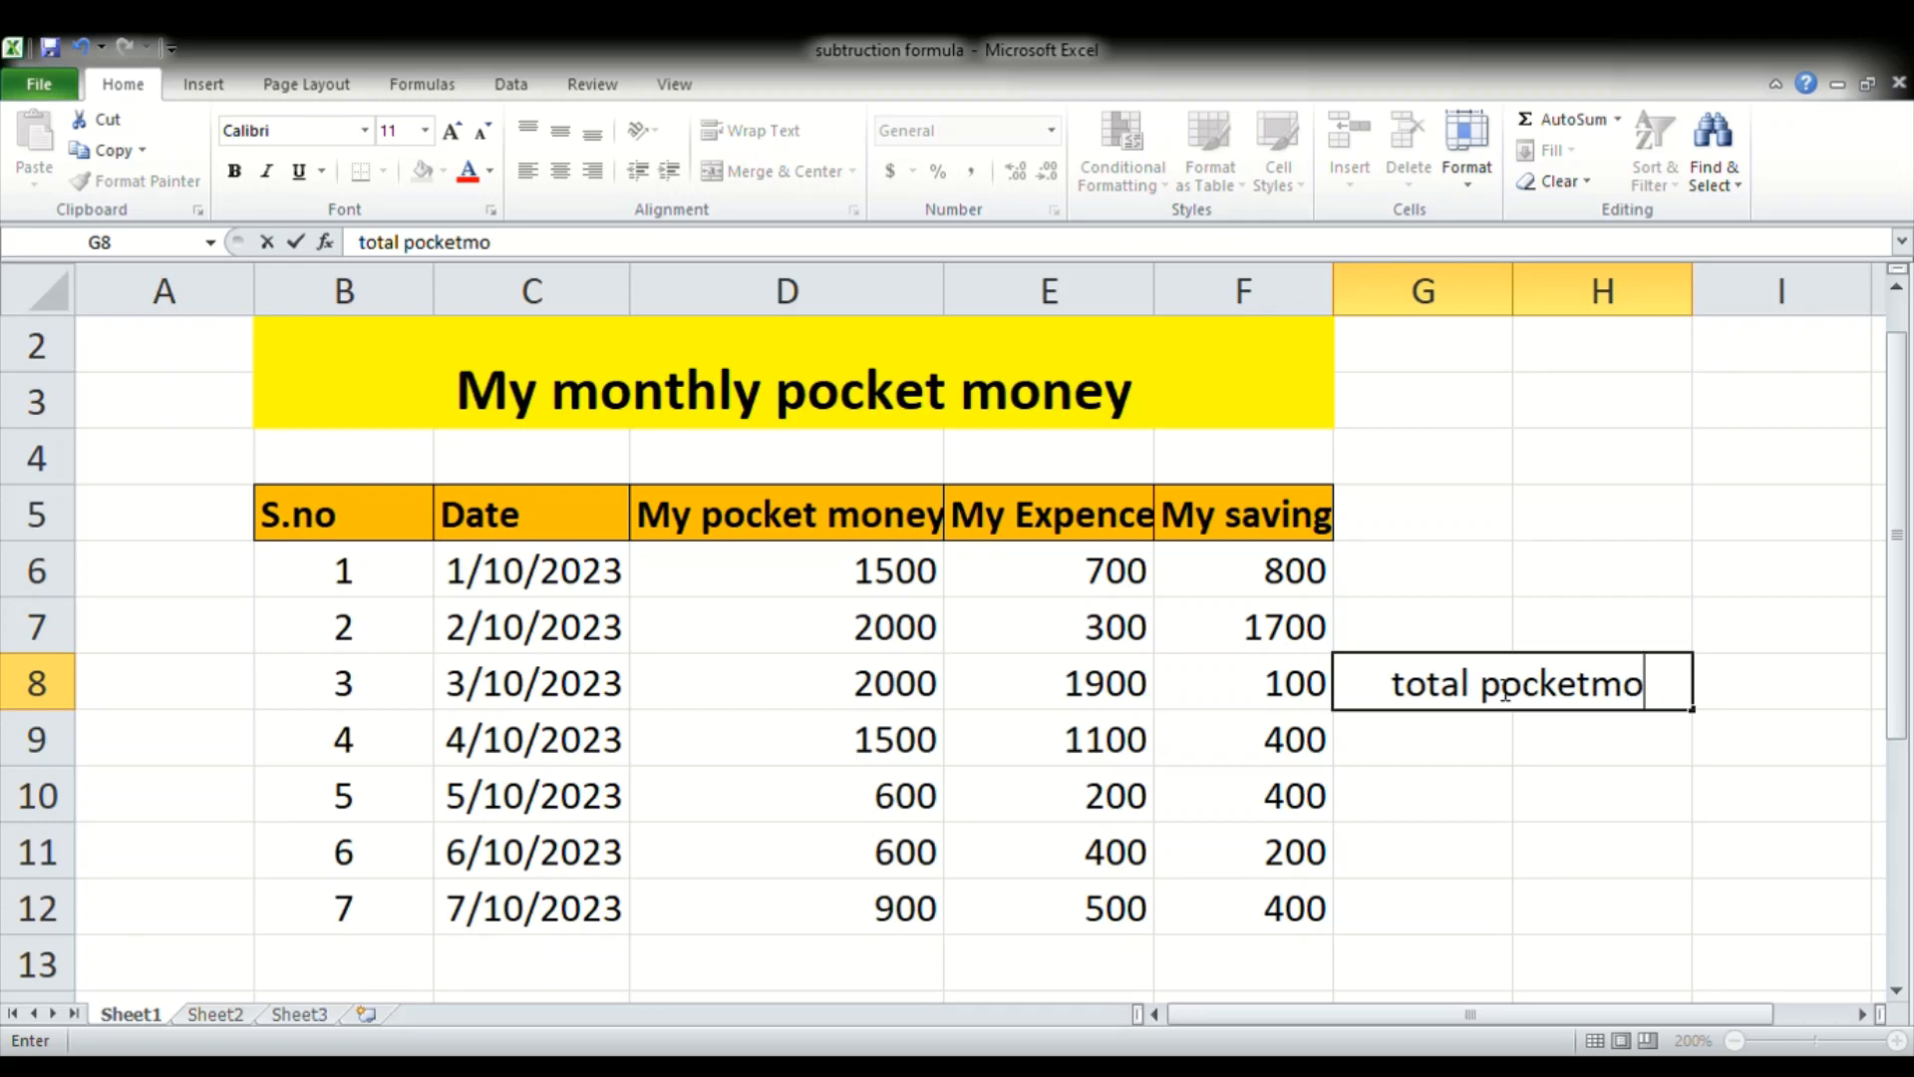
text(ney)
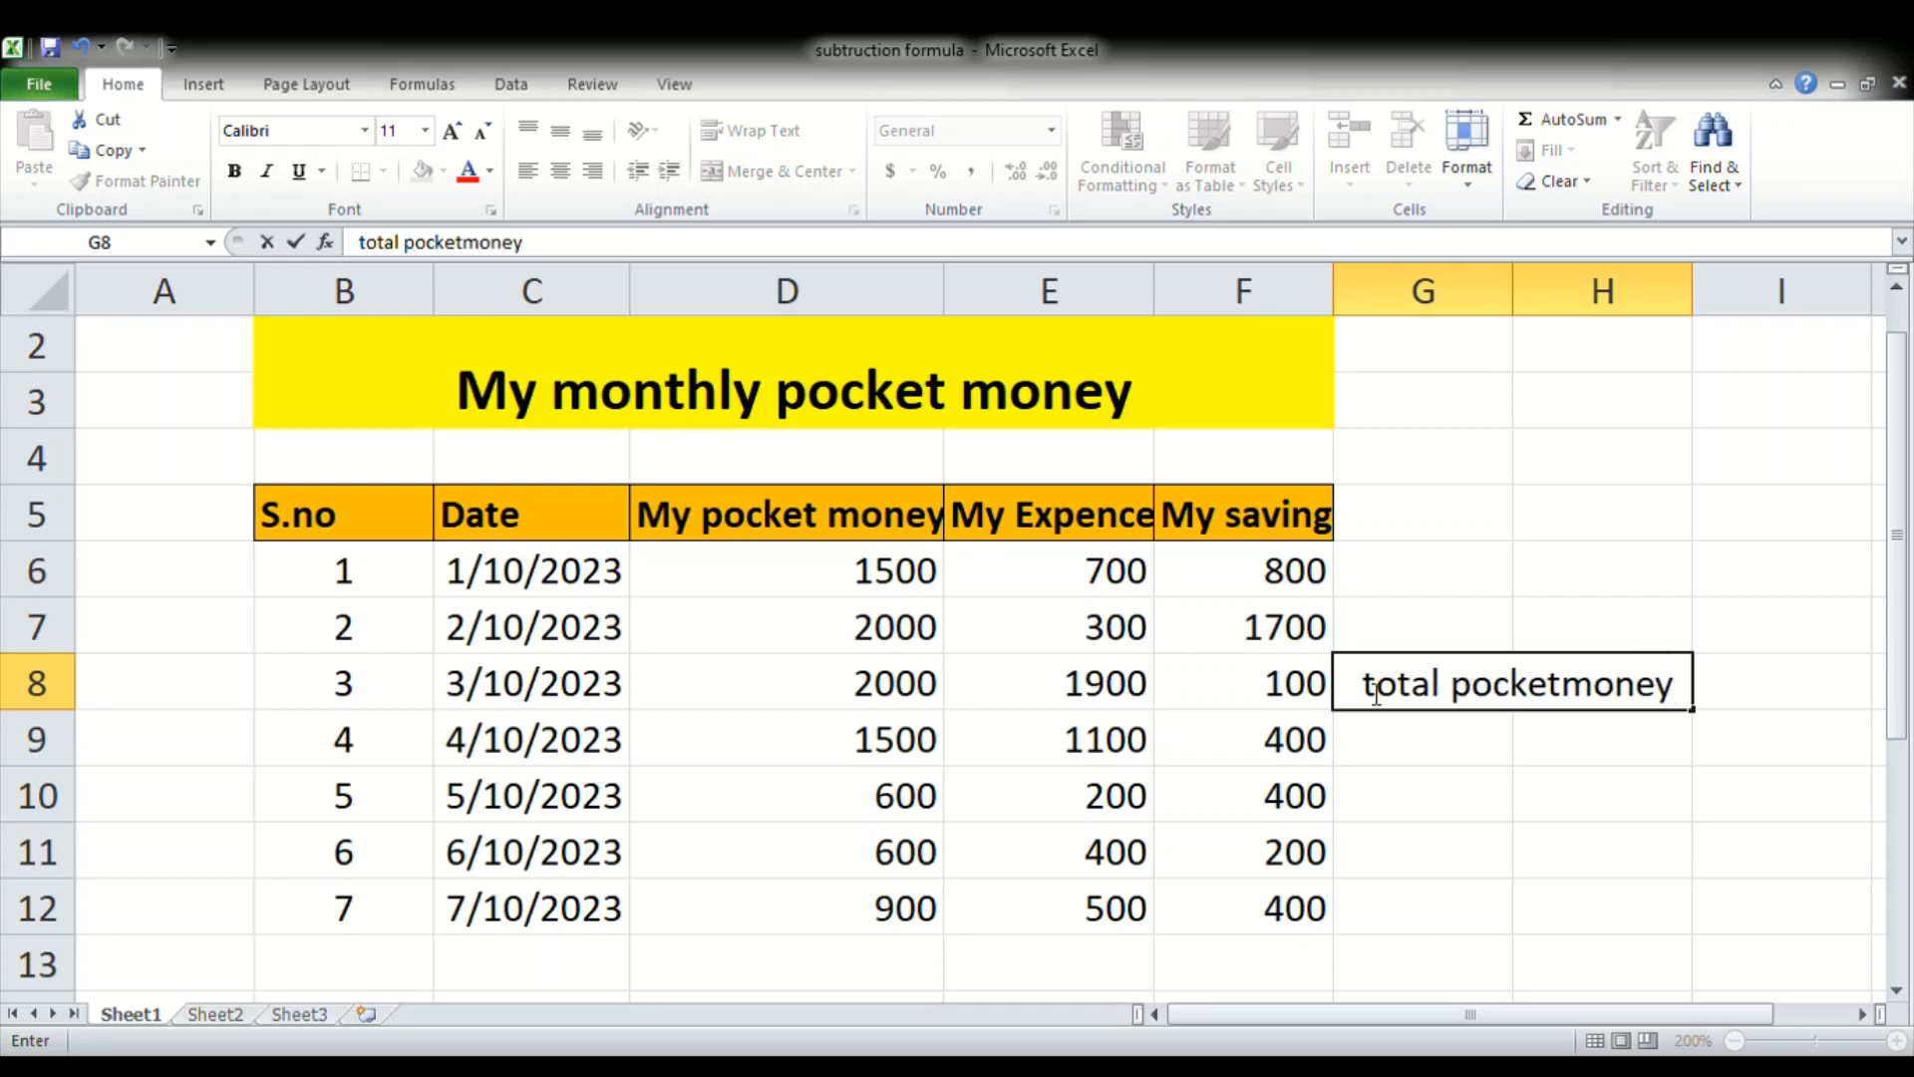
drag(1362, 698, 1695, 709)
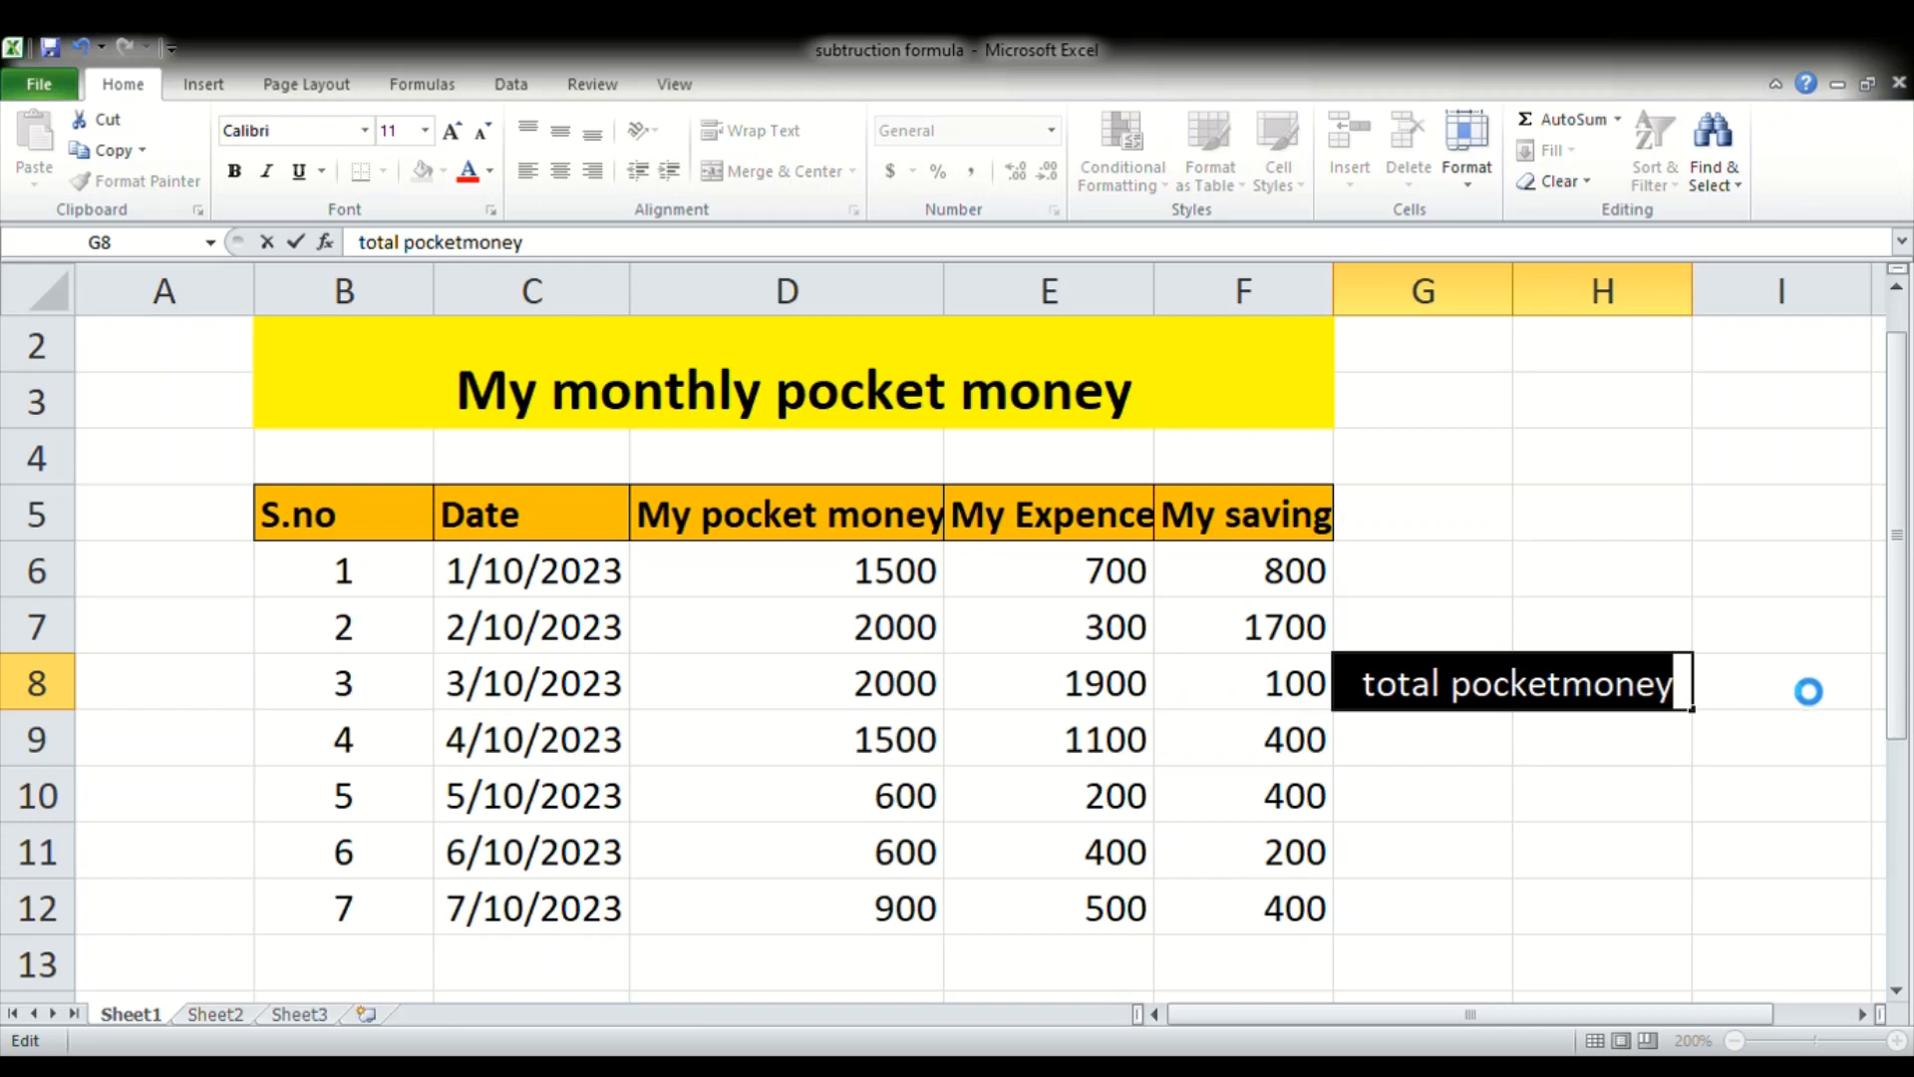
key(ctrl+b)
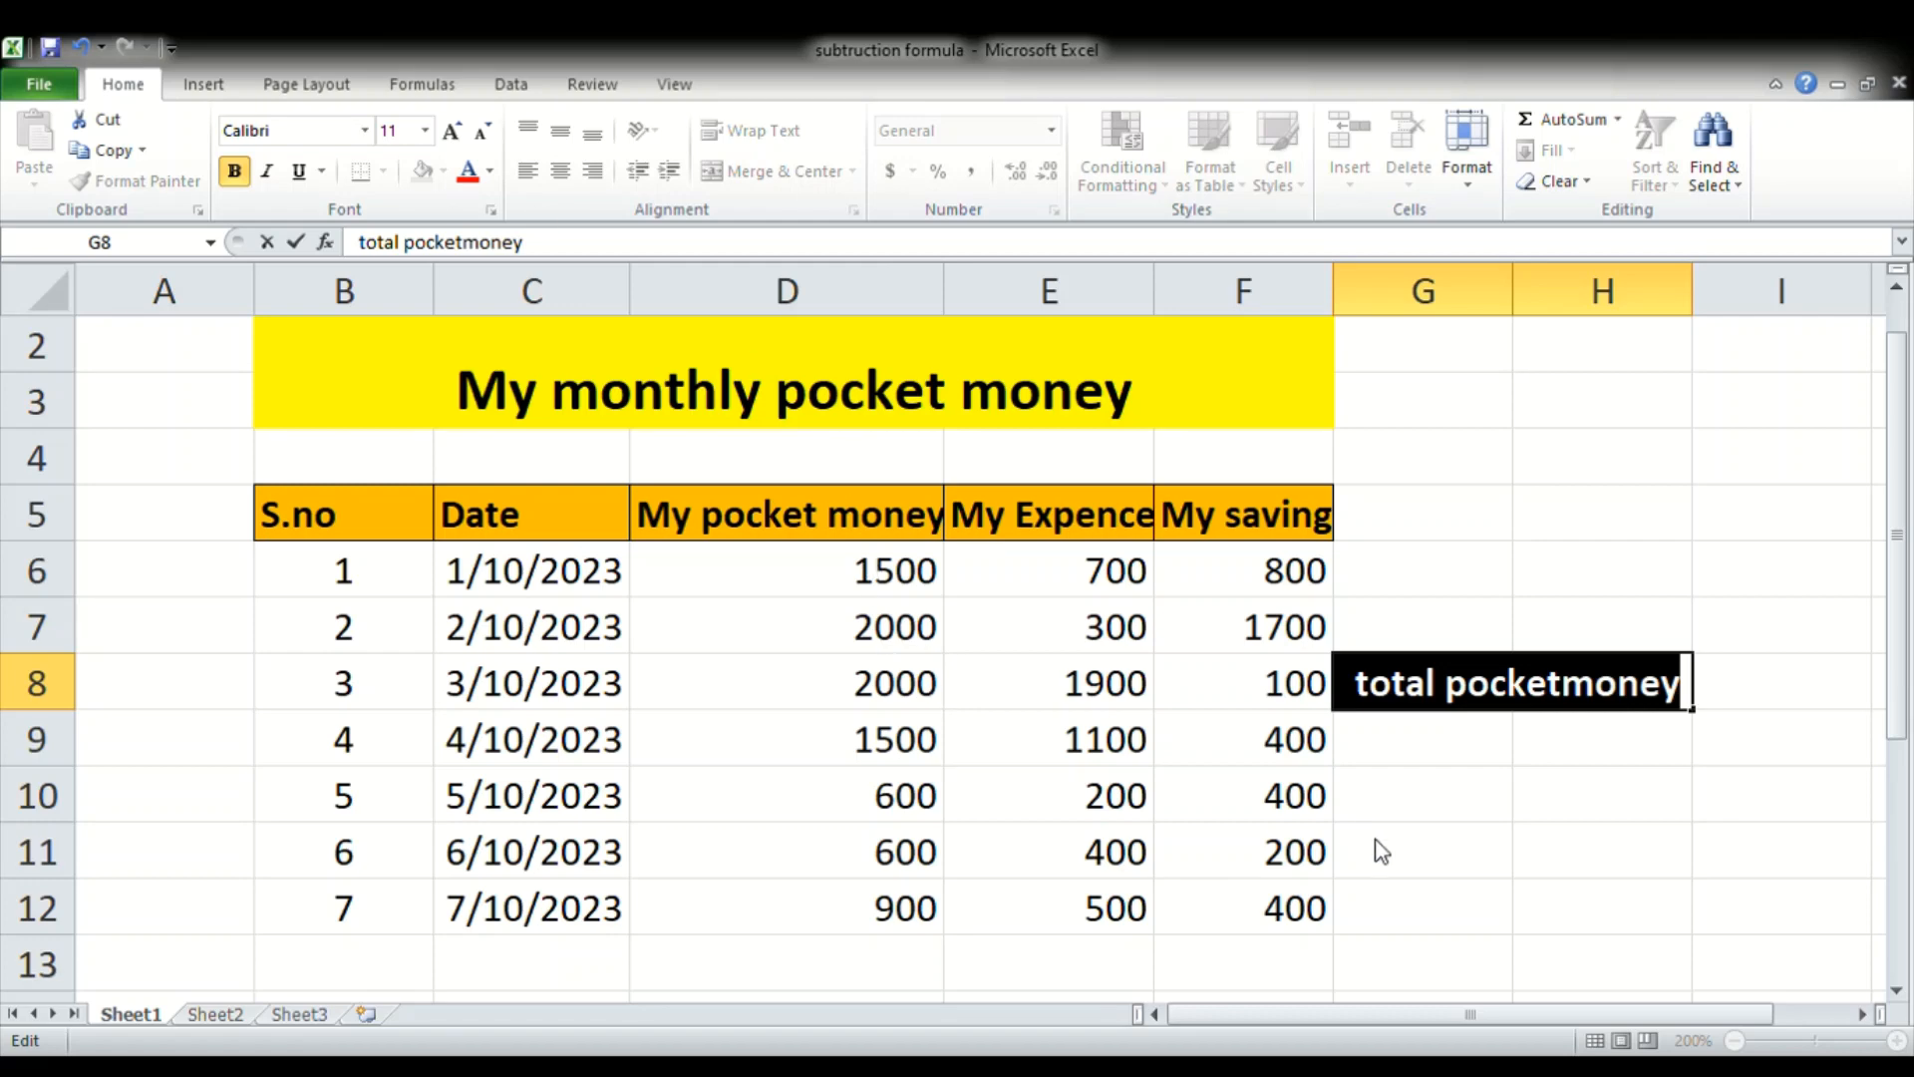
- Give the "total pocketmoney" label in G8:H8 a blue fill and white text
click(1462, 743)
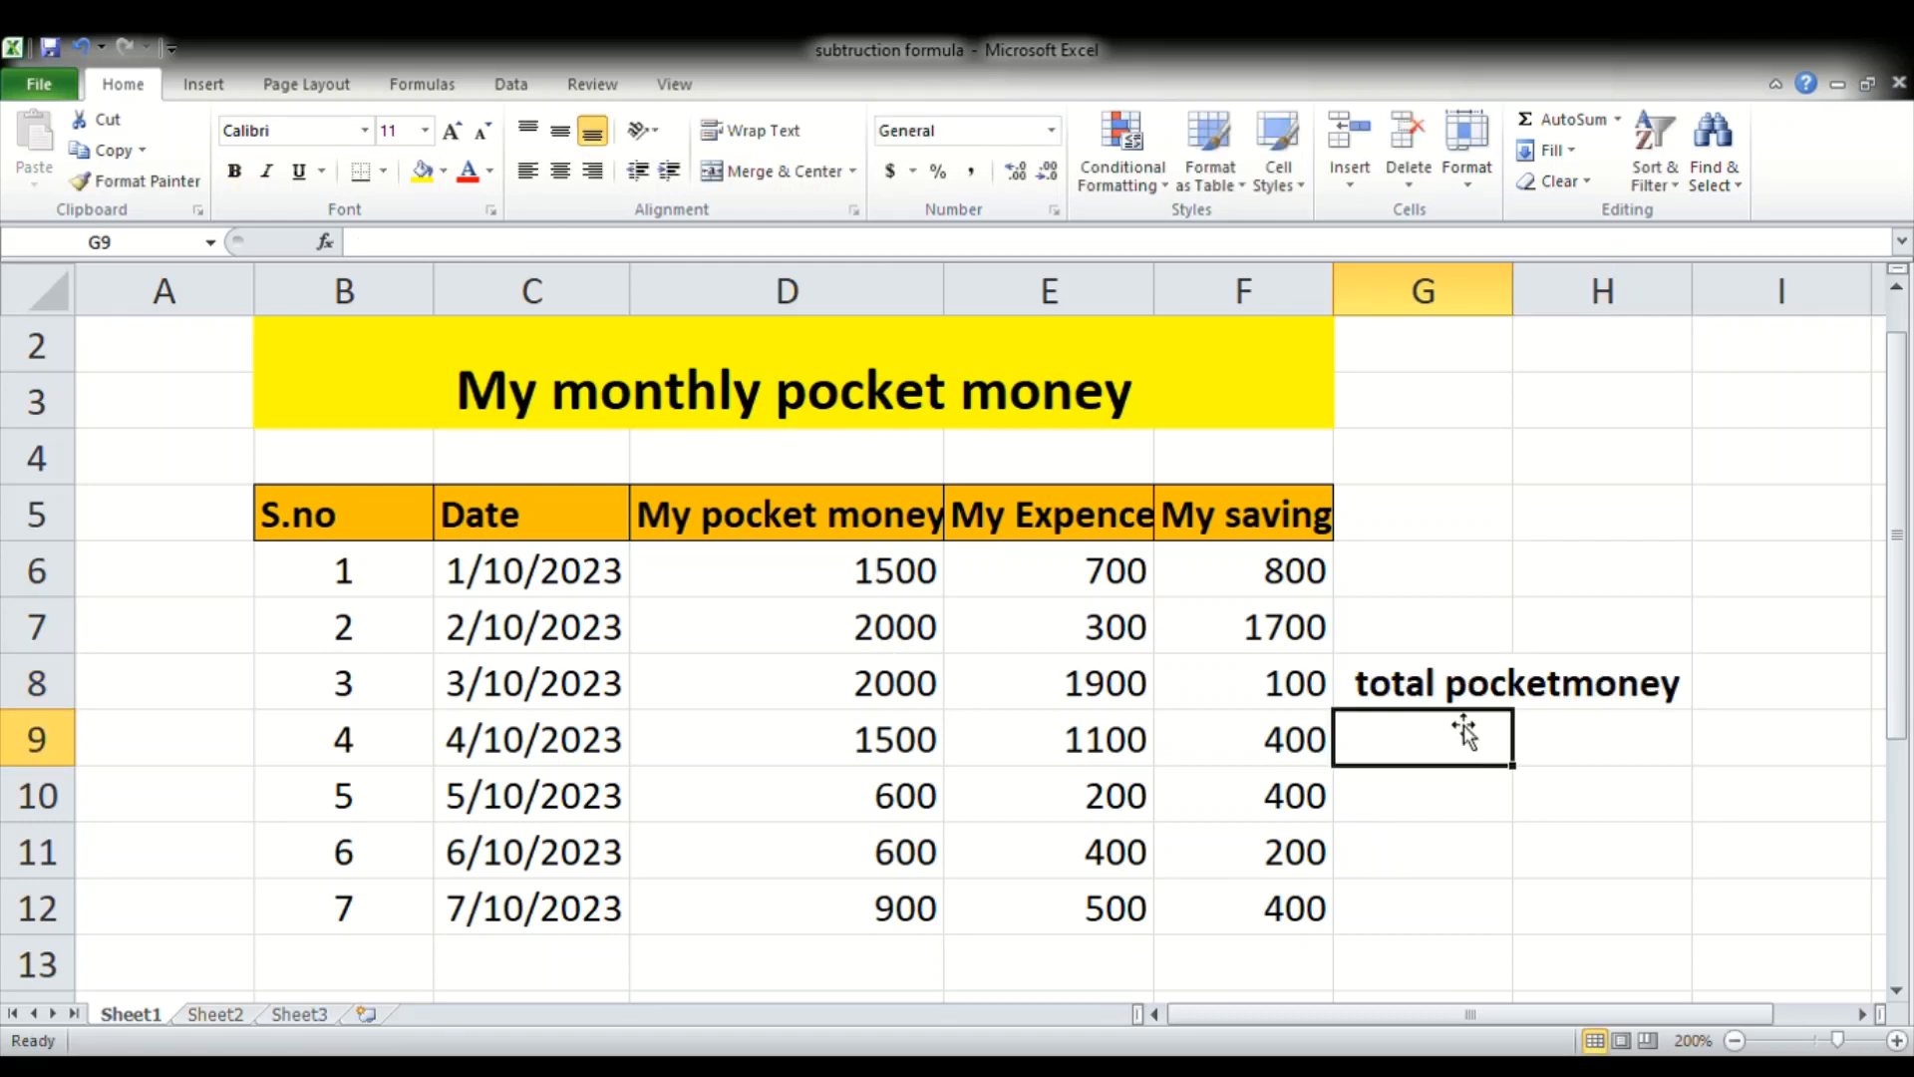
click(1456, 688)
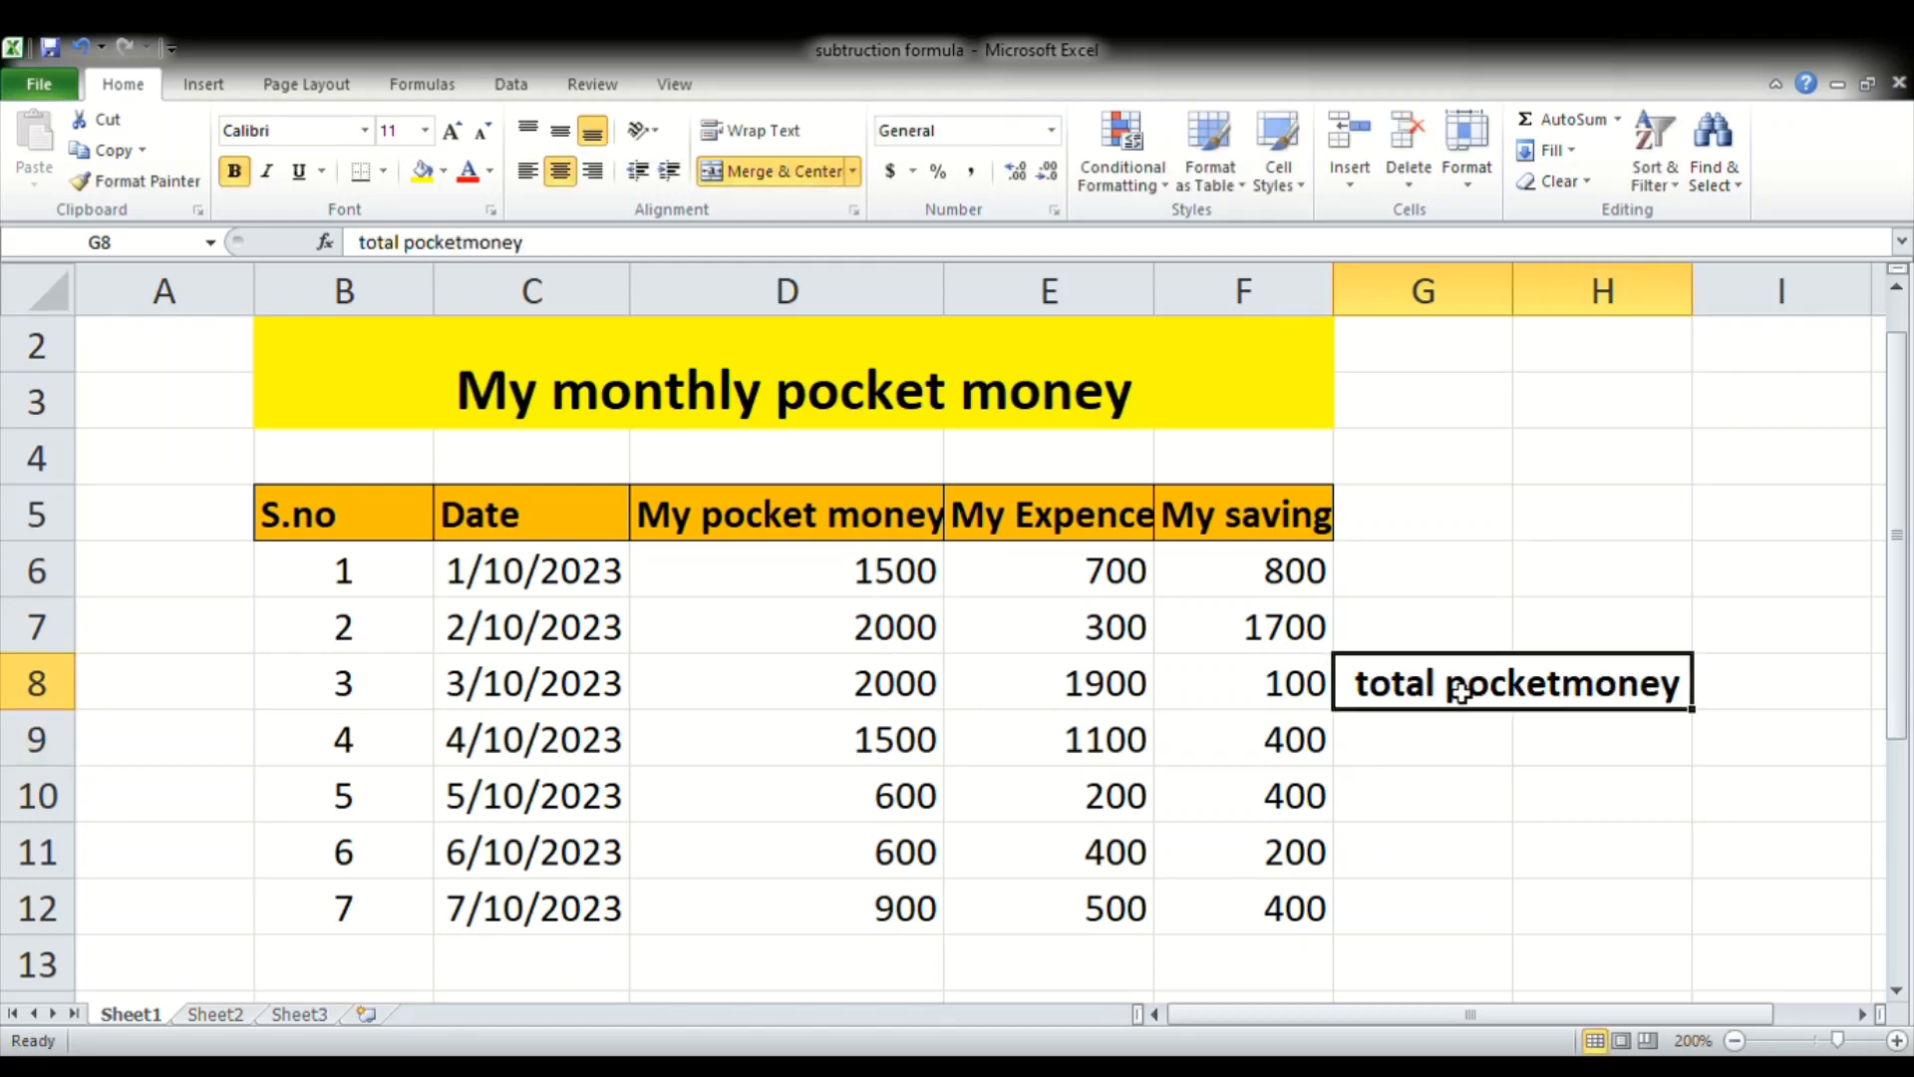
click(433, 177)
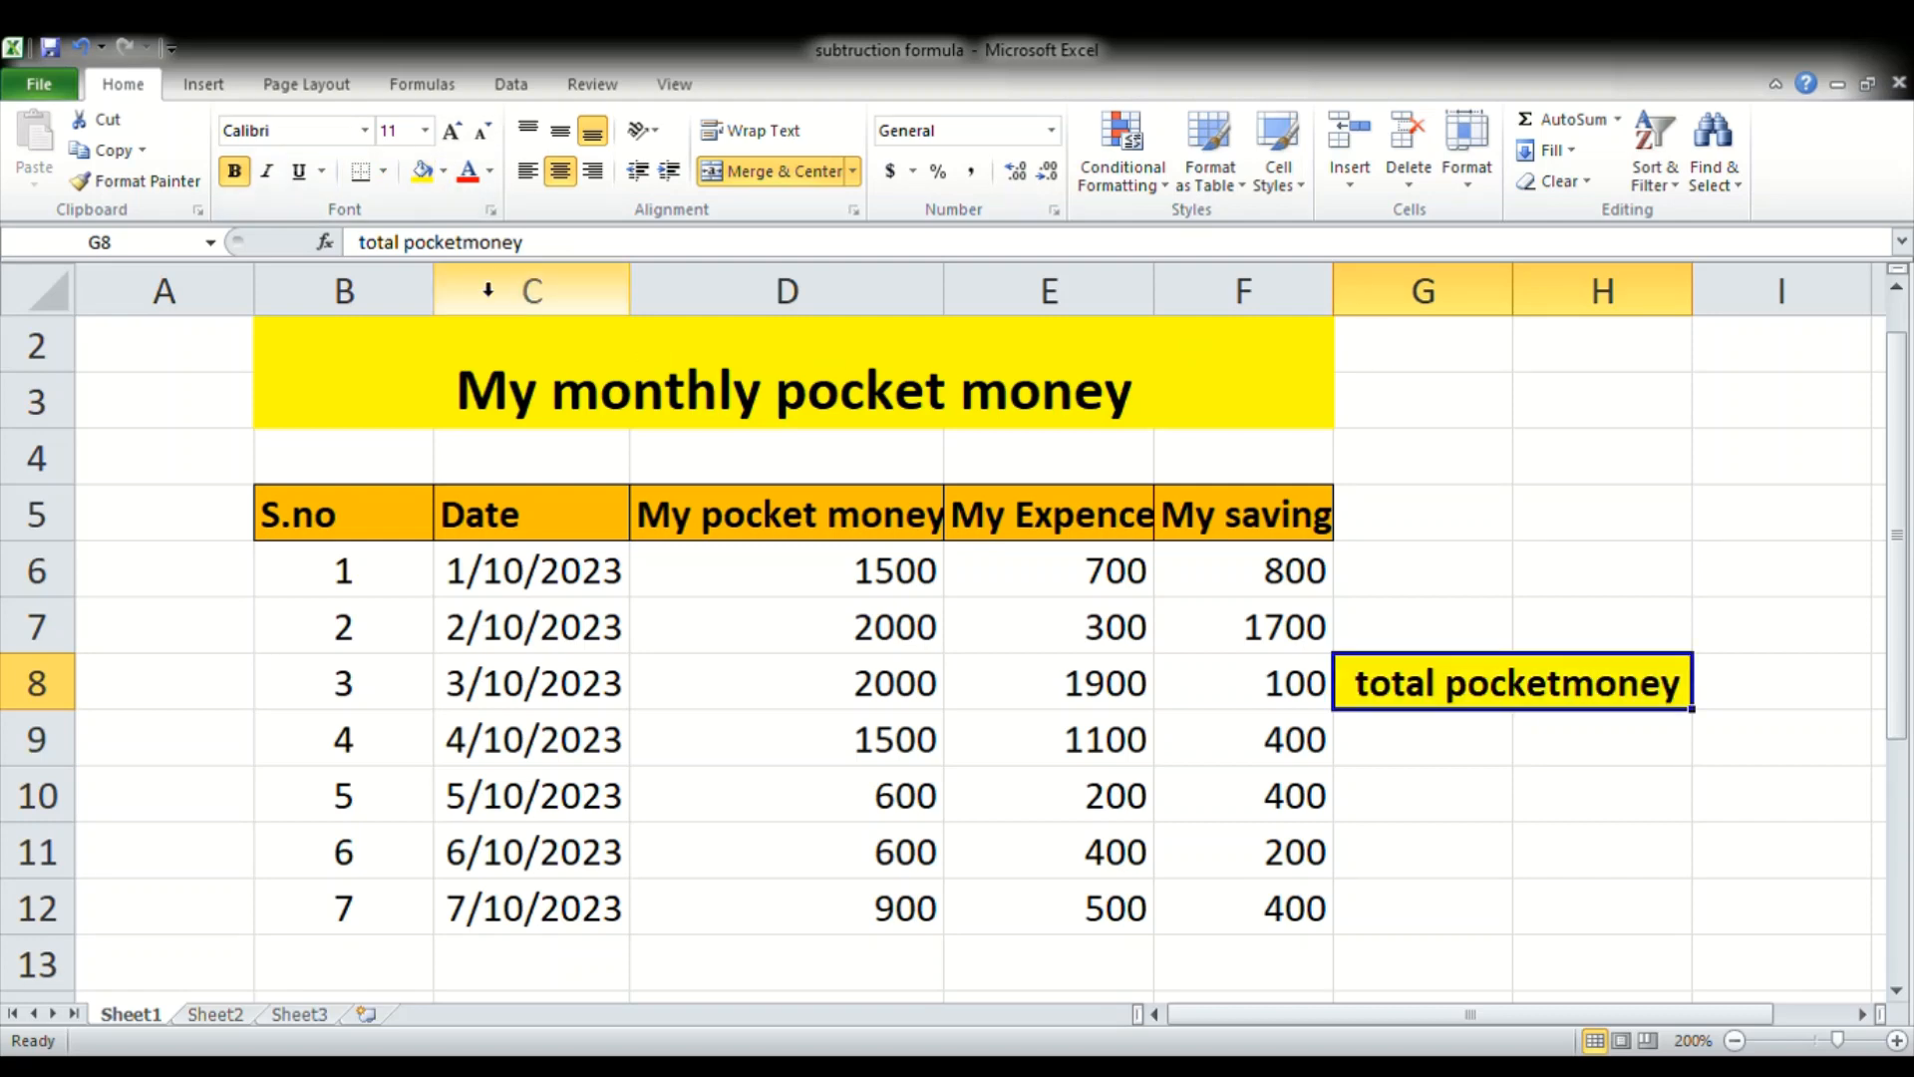
click(442, 177)
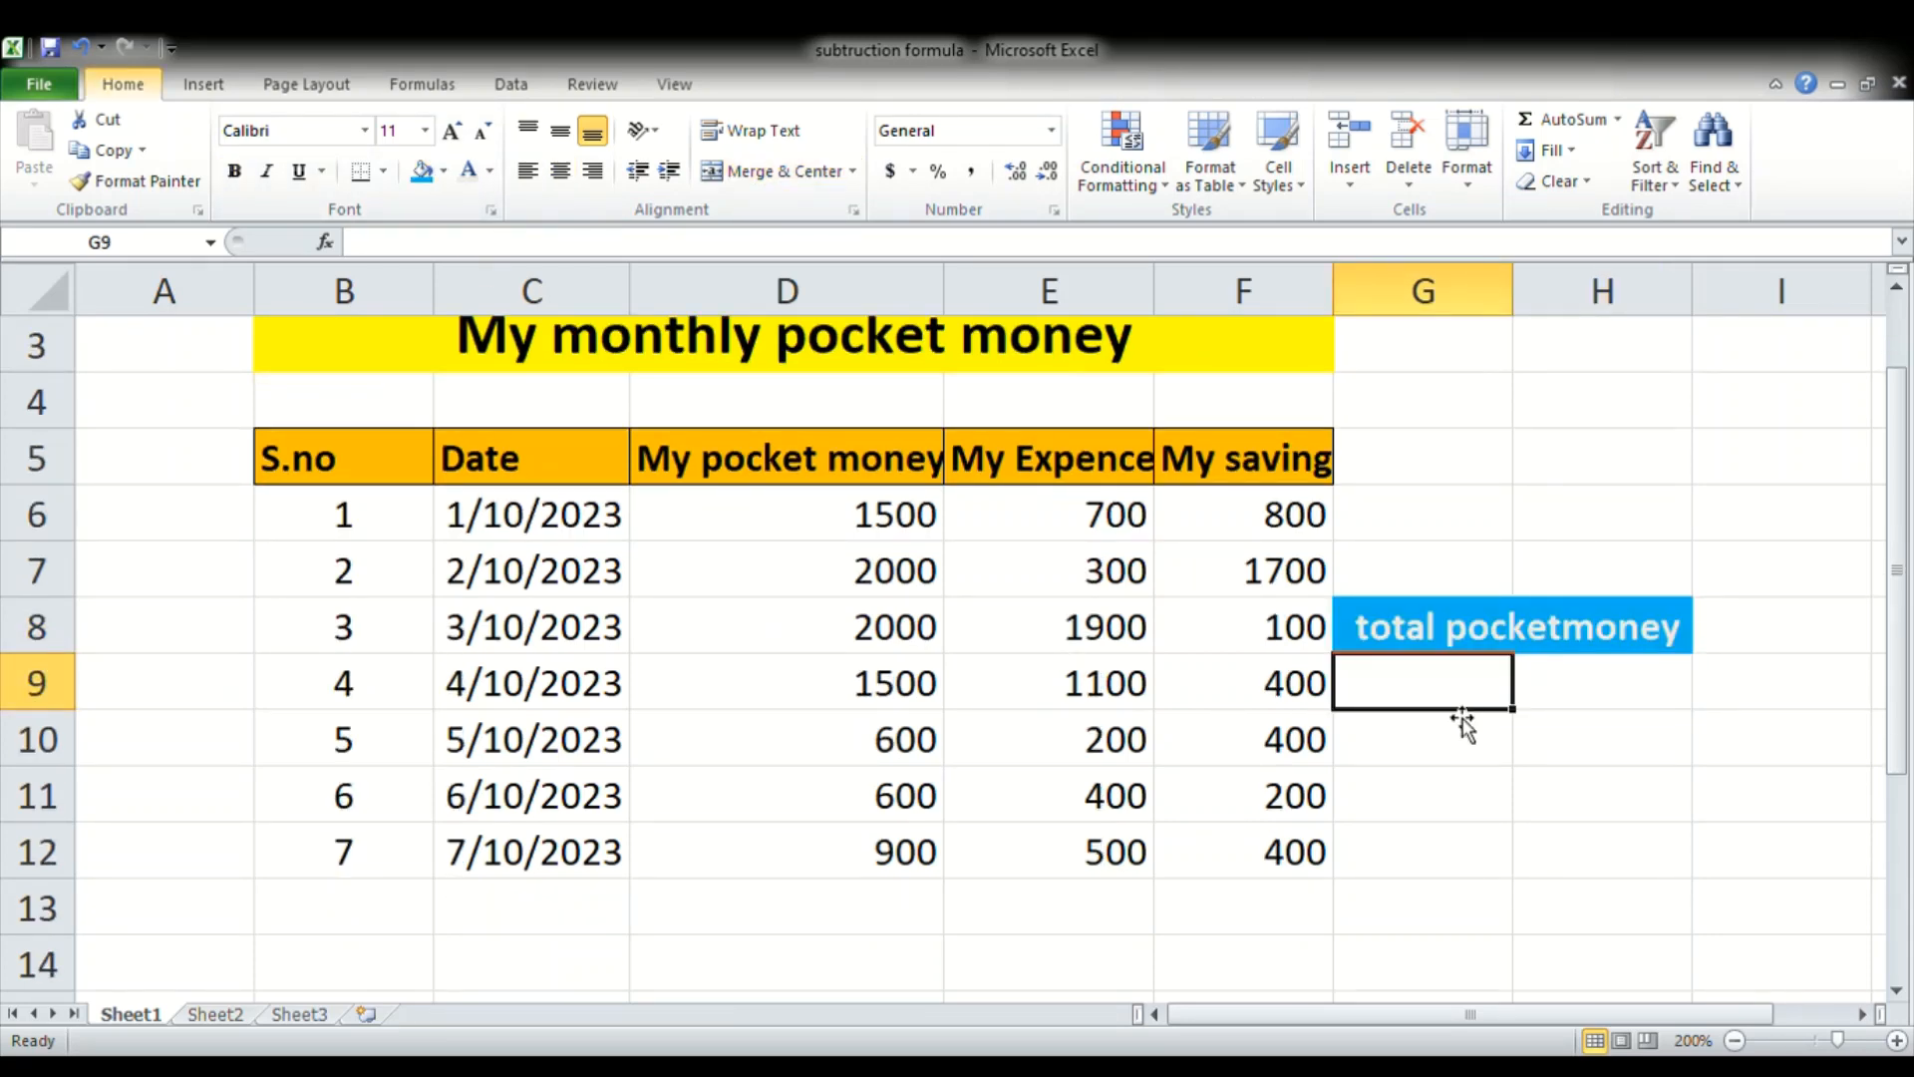
- Merge and center cells G9:H9 below the "total pocketmoney" label
drag(1470, 684, 1530, 692)
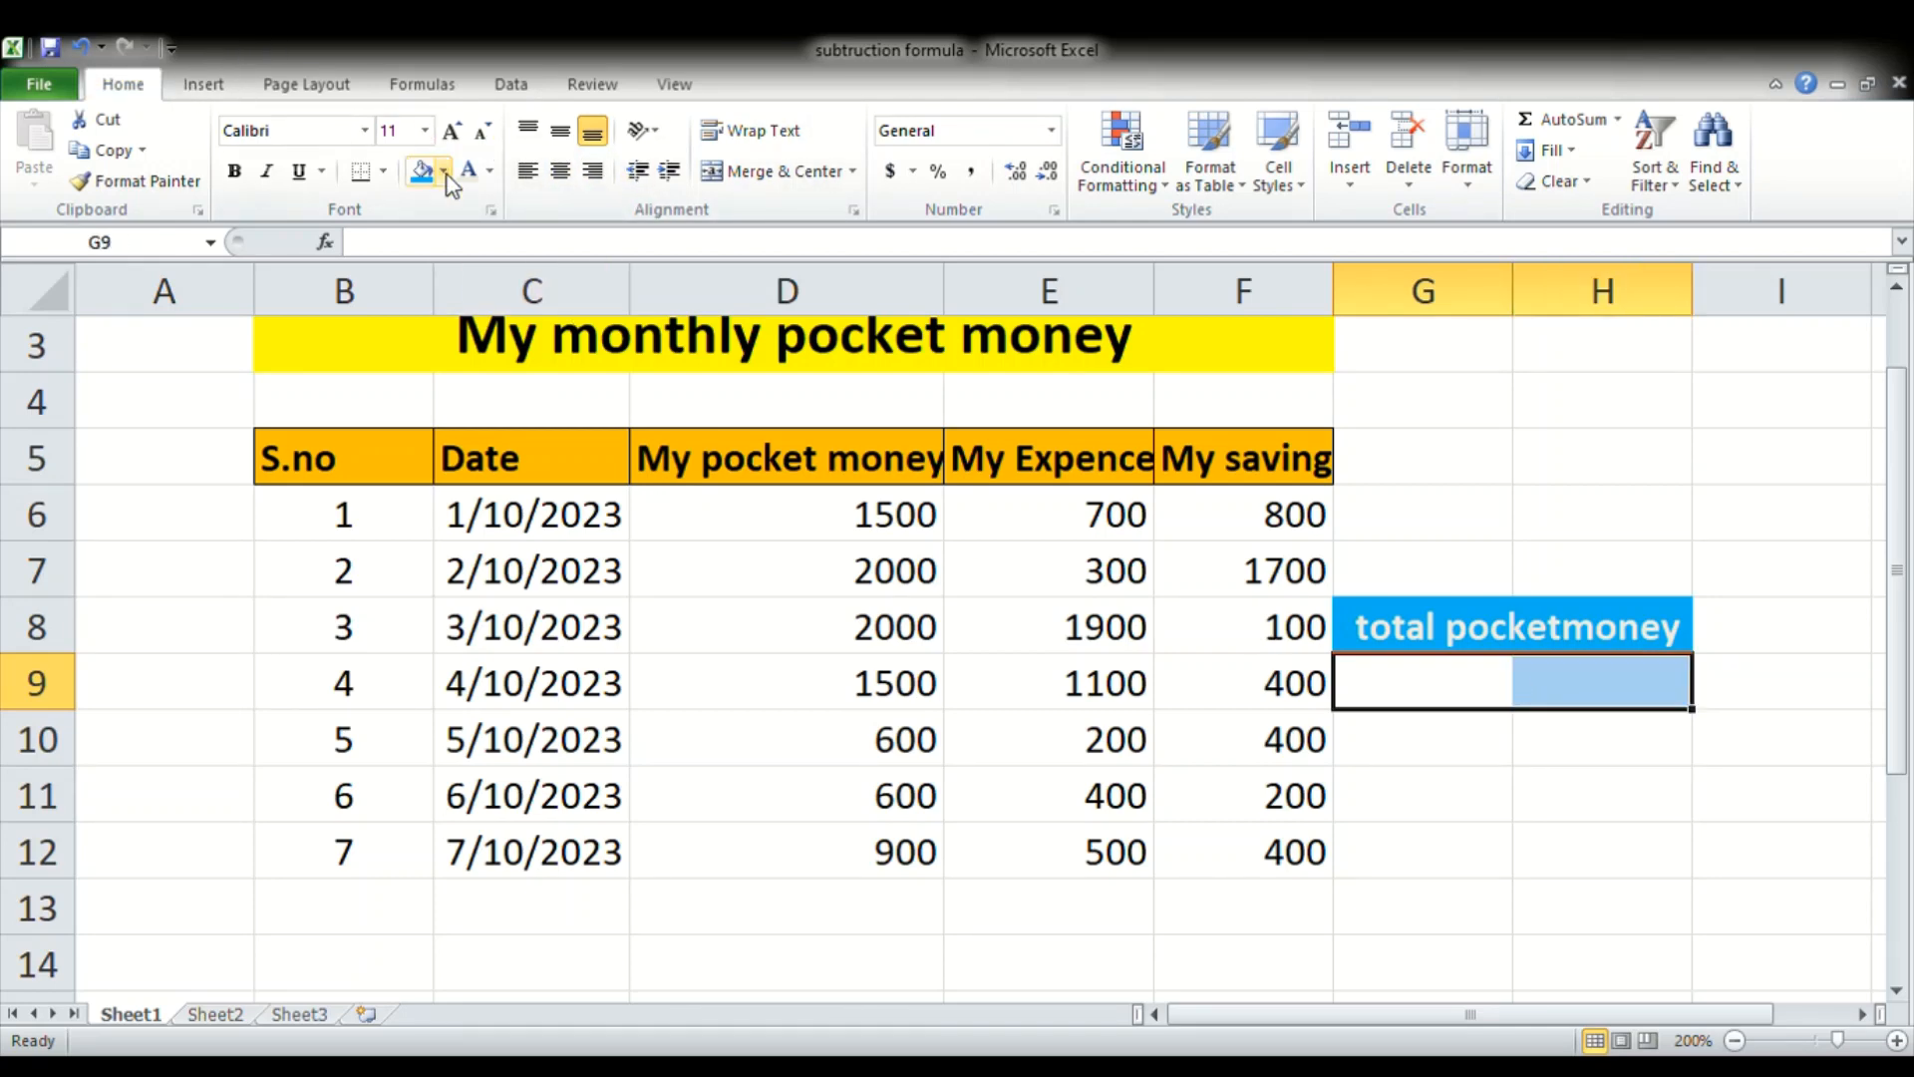
click(777, 175)
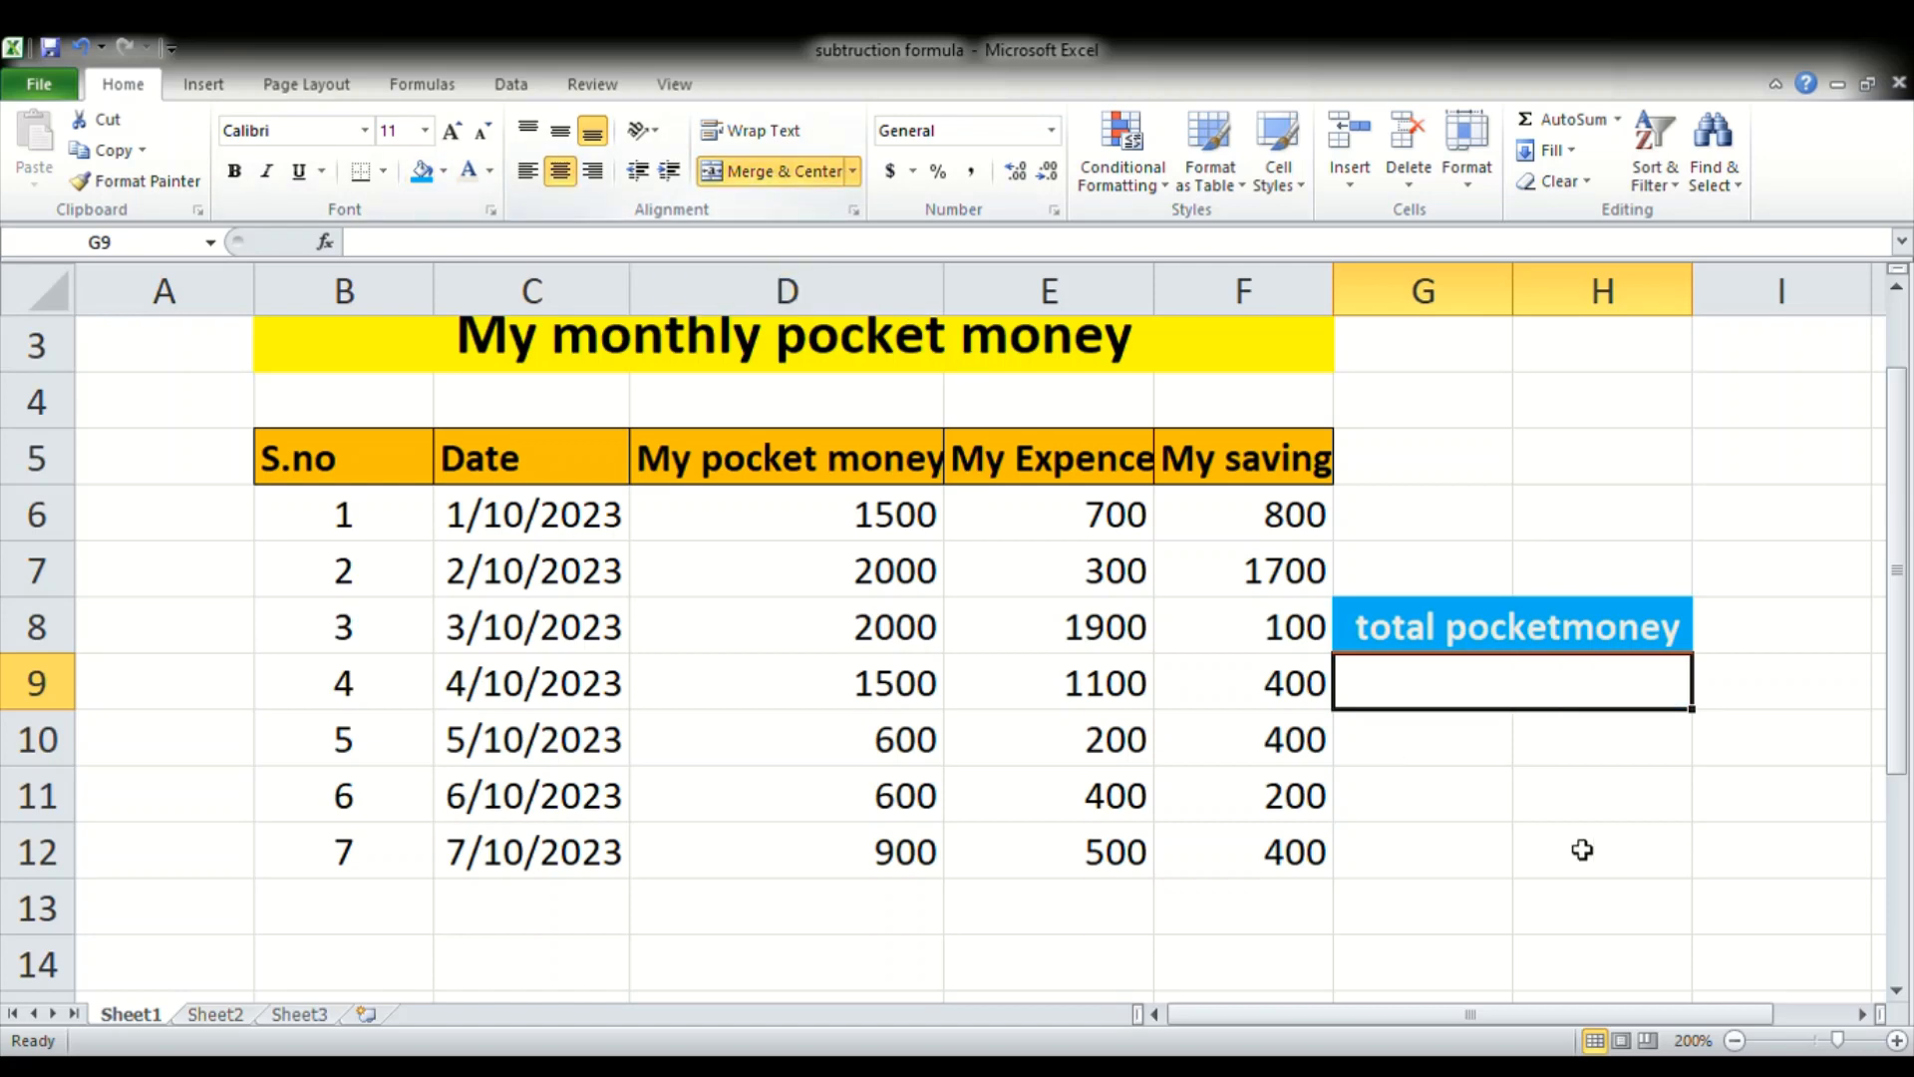
click(1543, 806)
- Total the pocket money column in merged cell G9 with the formula =sum(D6:D12)
click(1471, 695)
double_click(1452, 681)
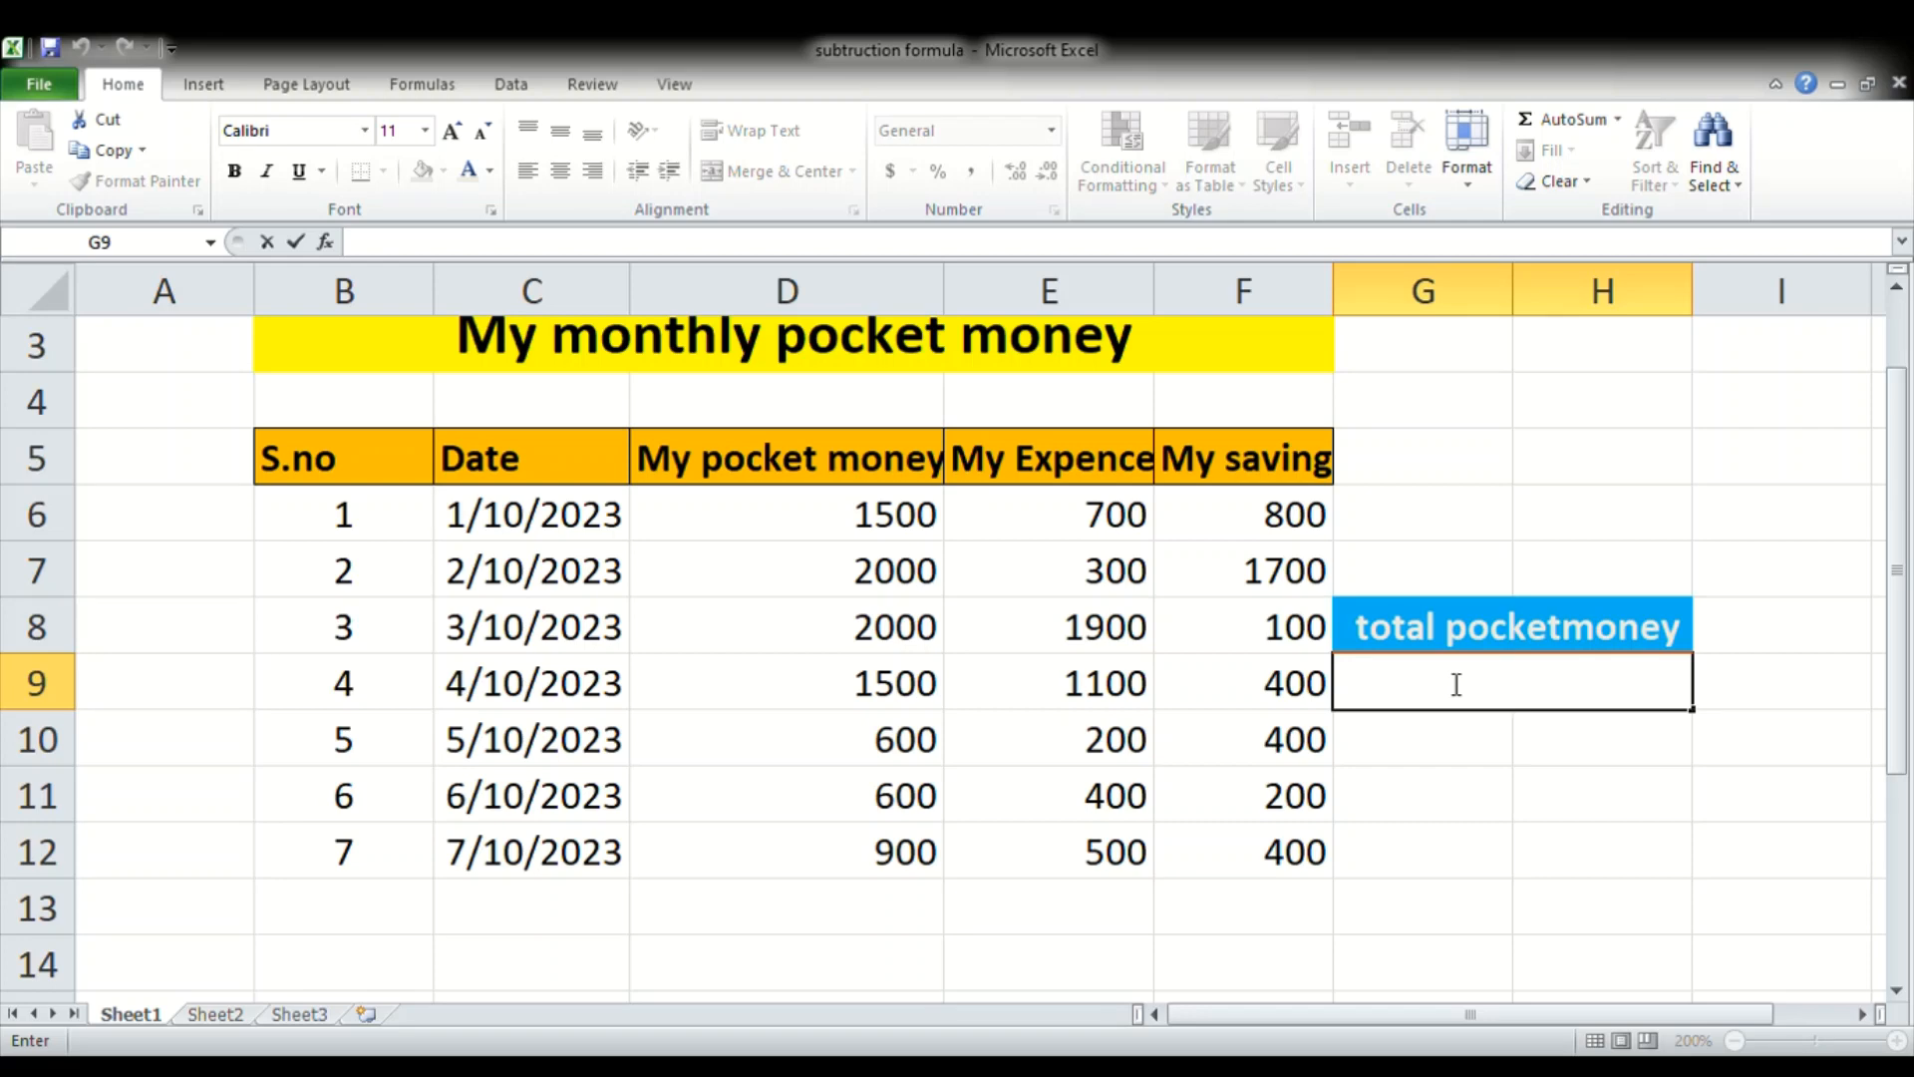
text(=s)
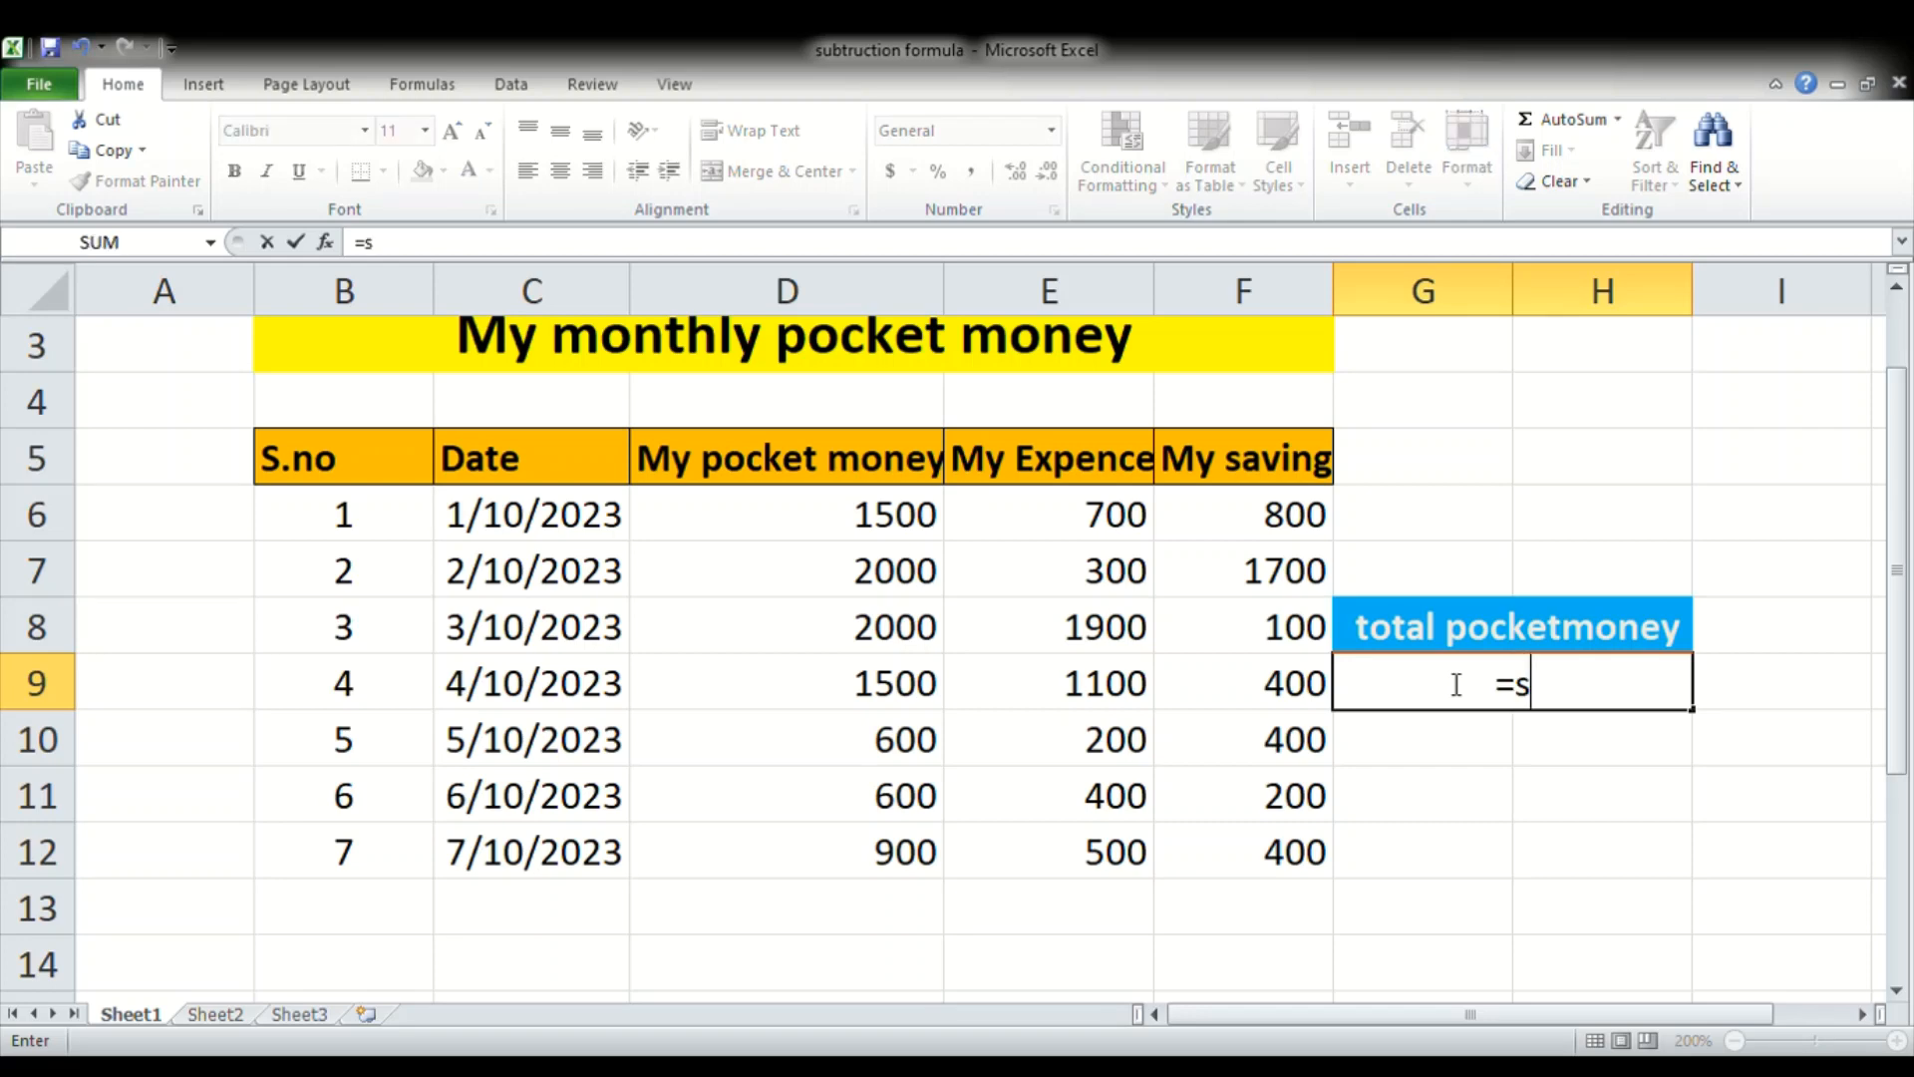
text(um()
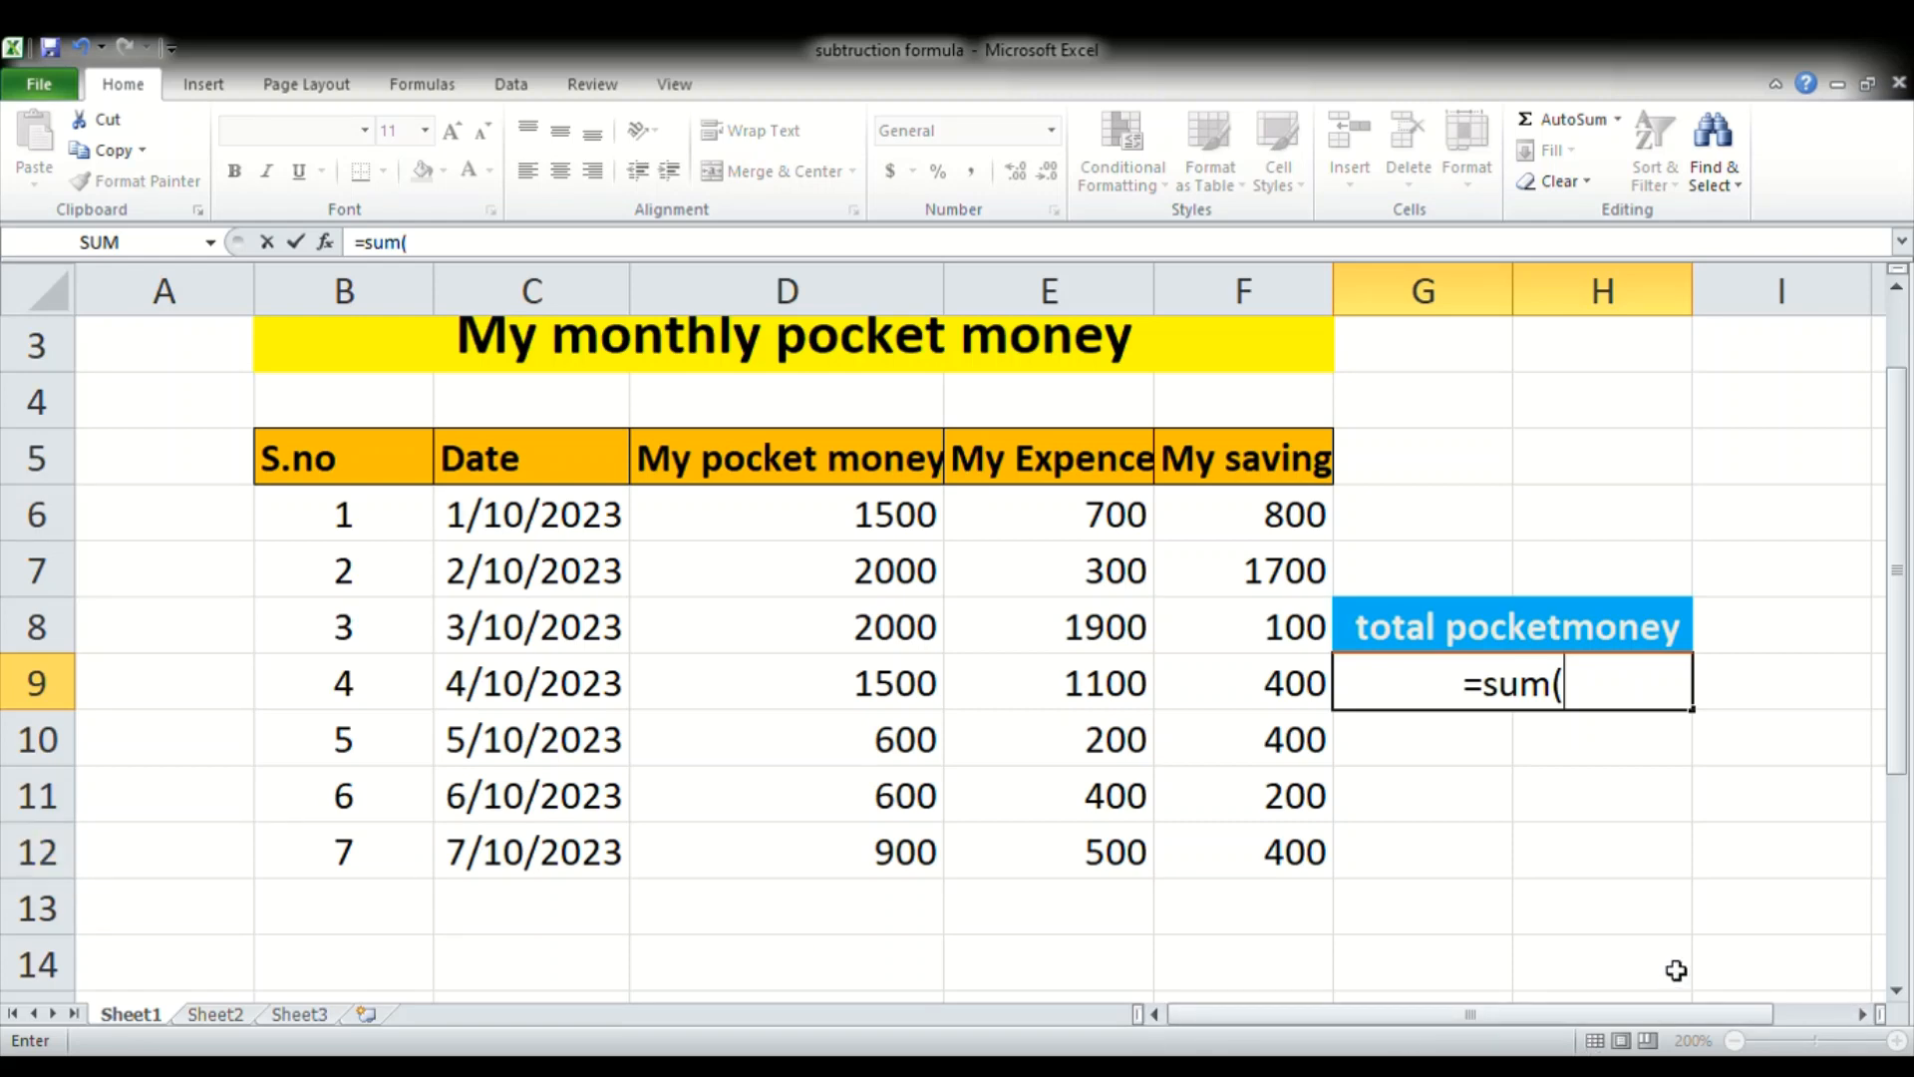
text(D)
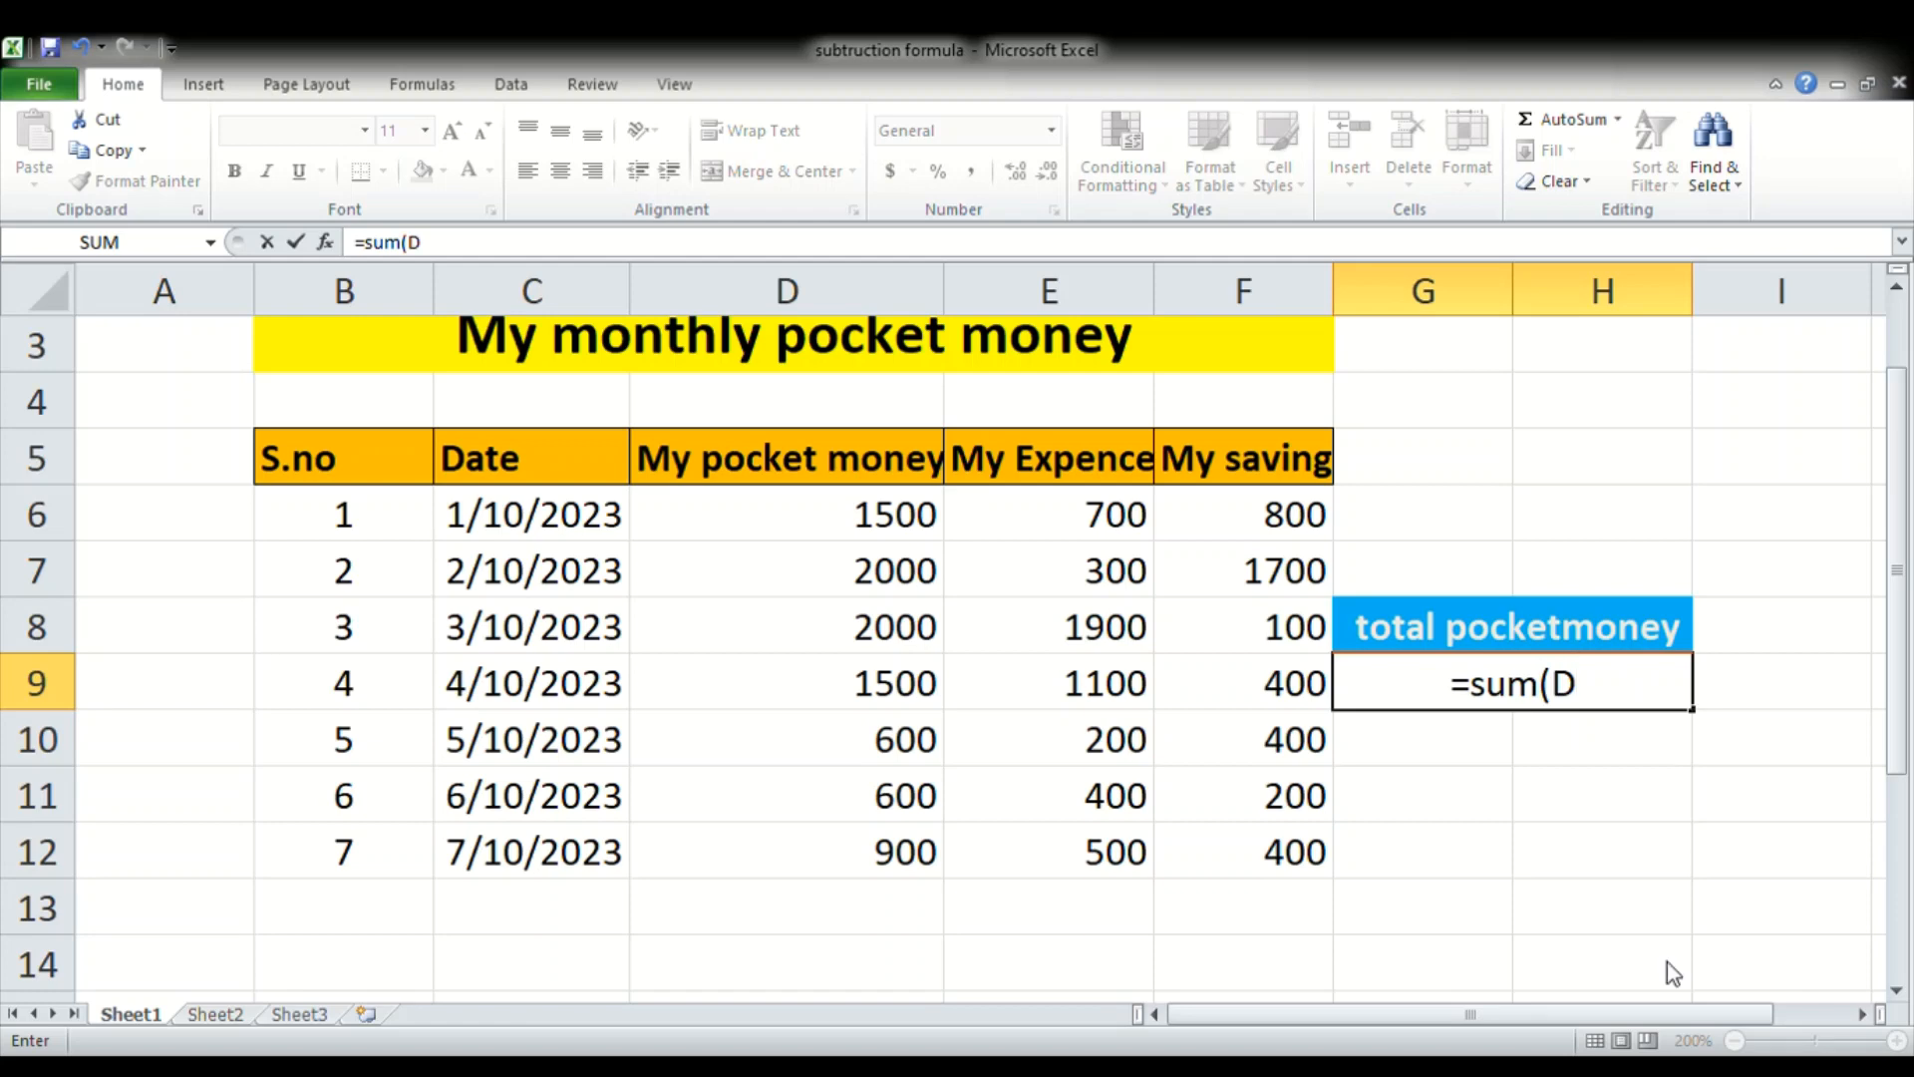
text(6)
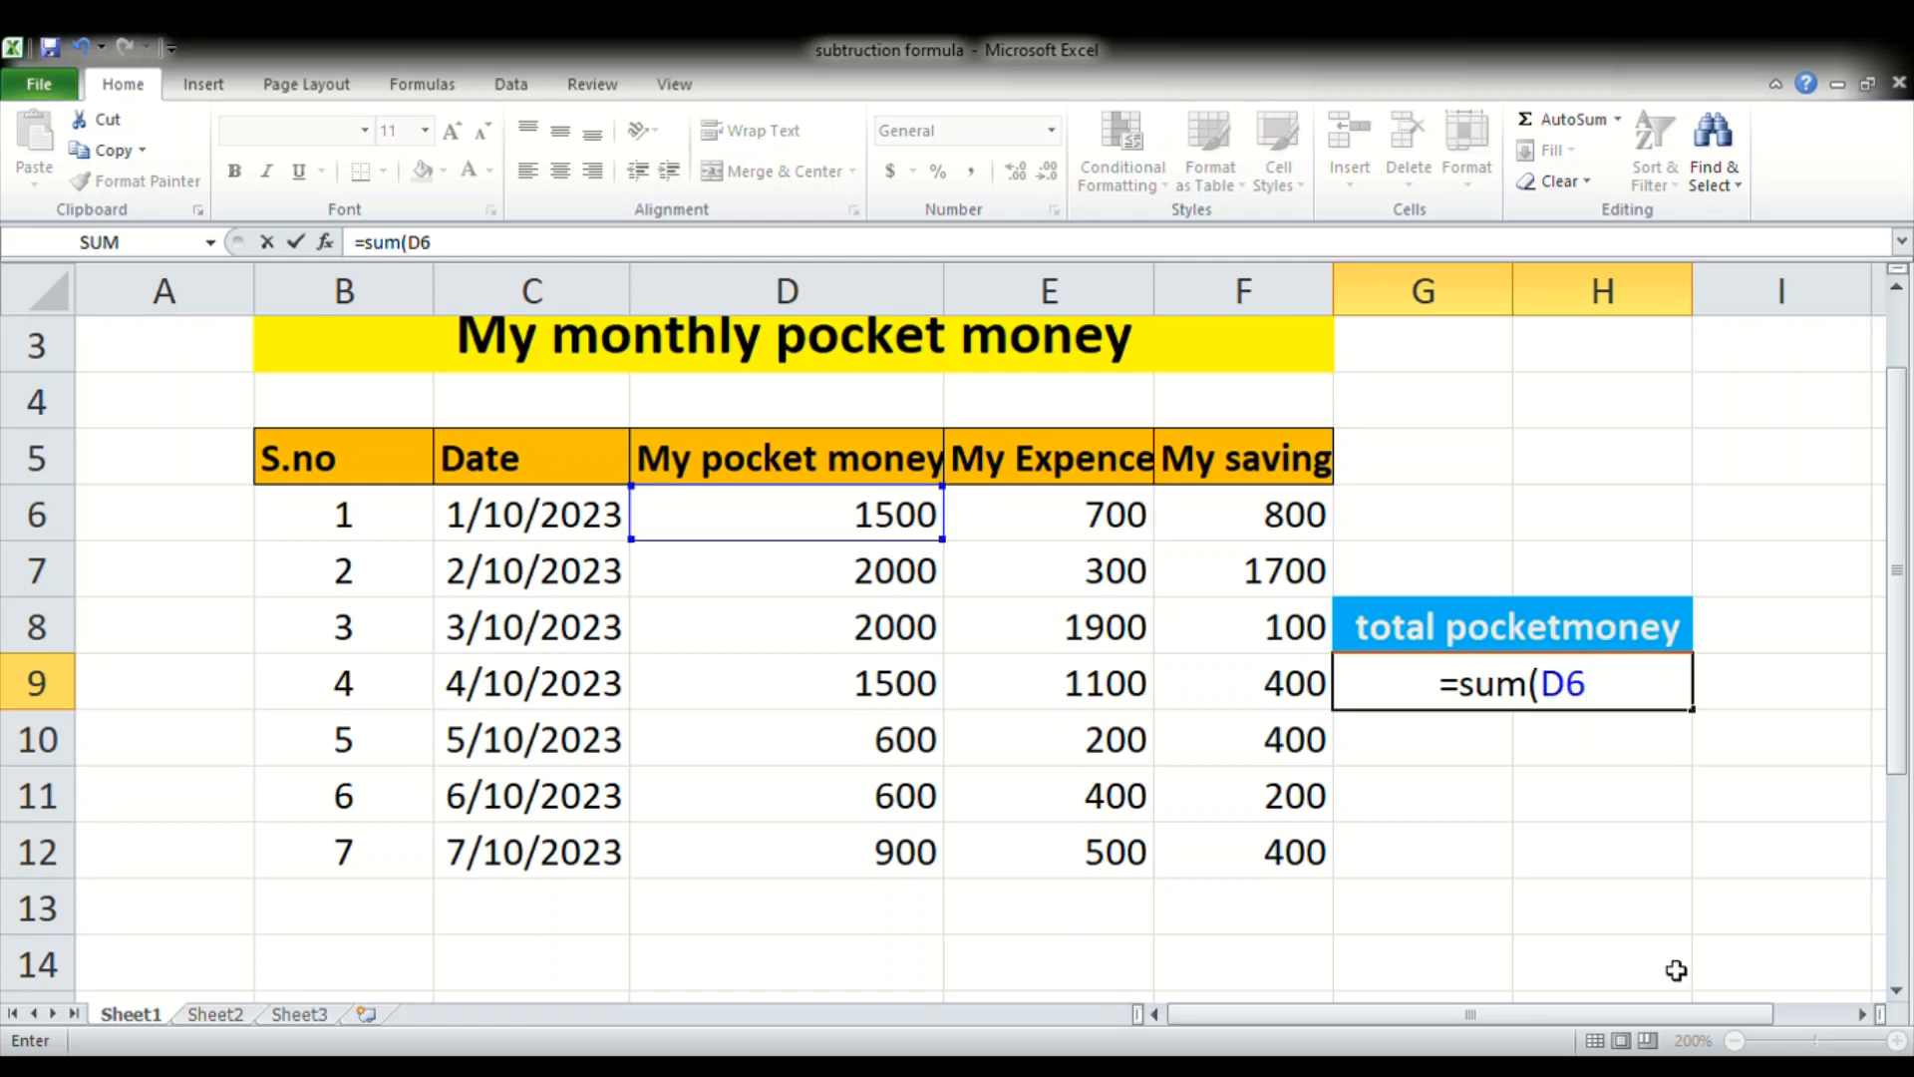
text(:)
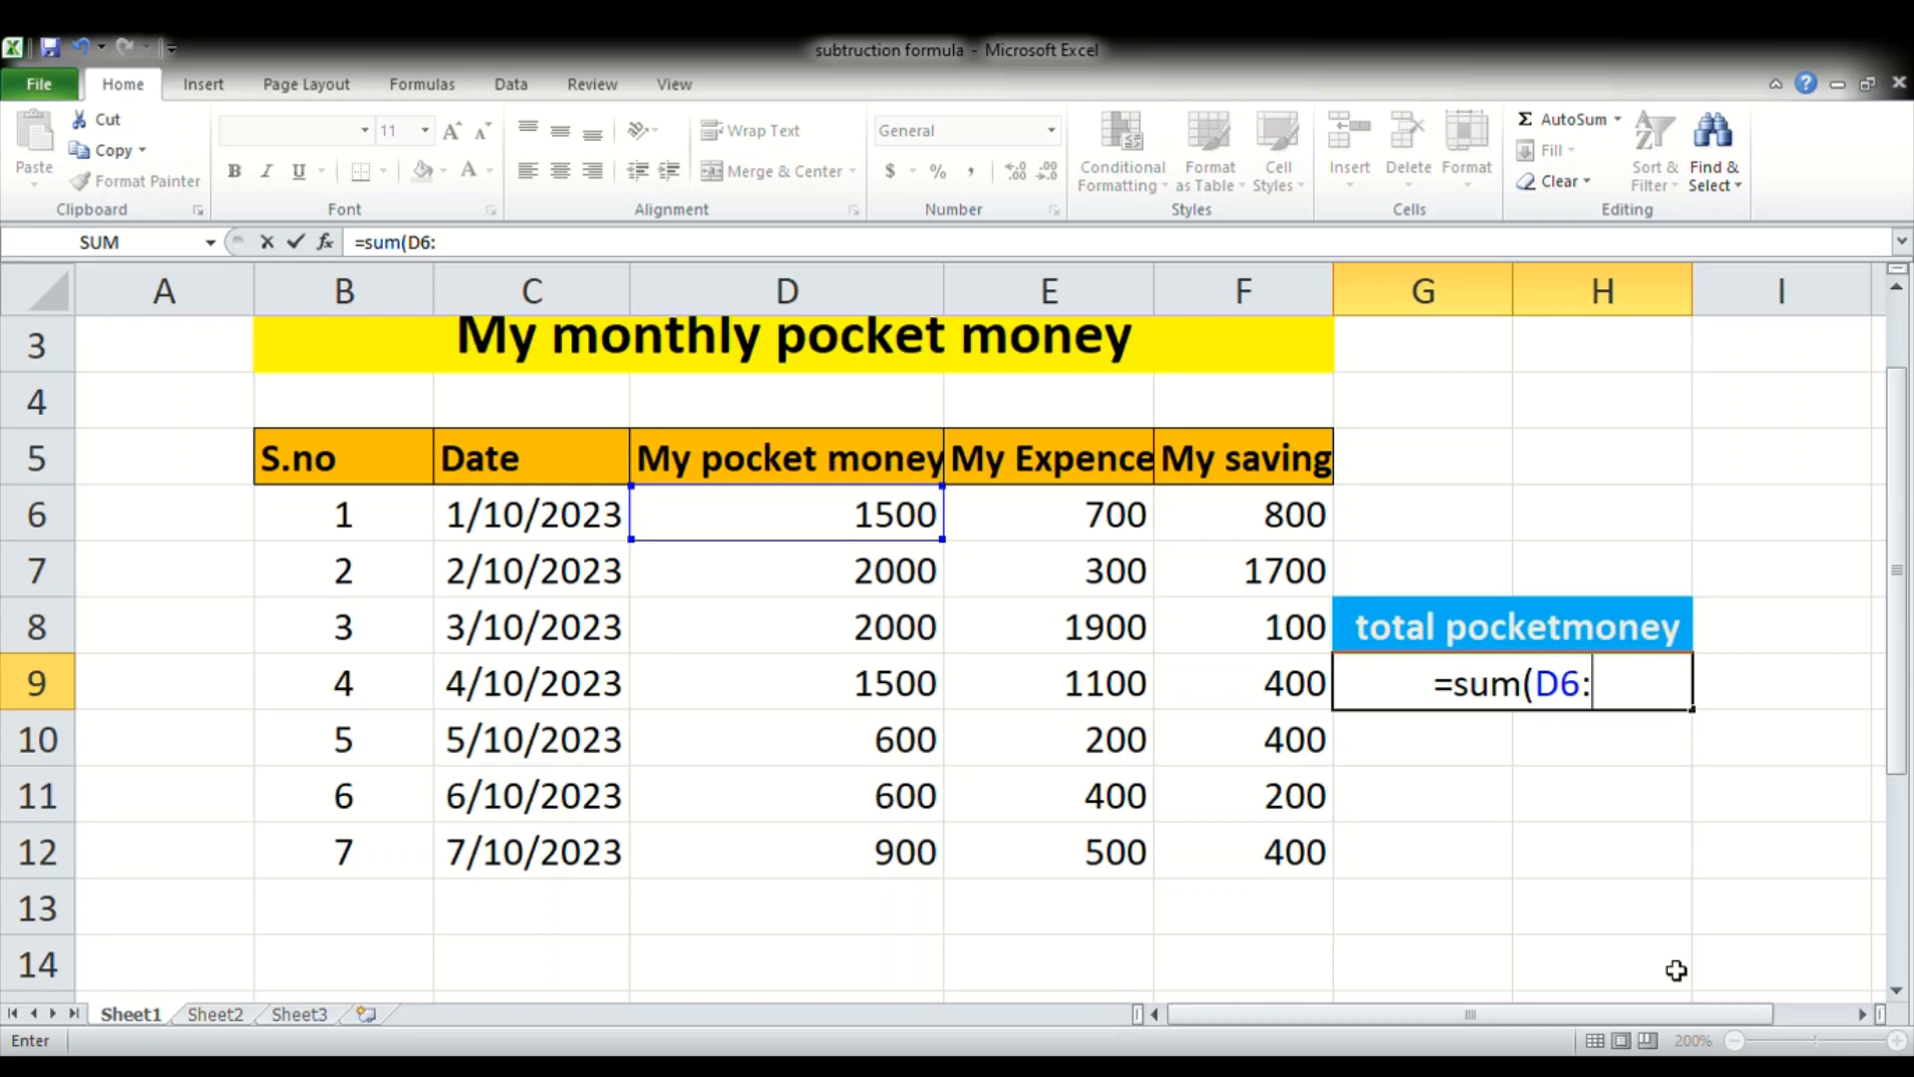
text(D)
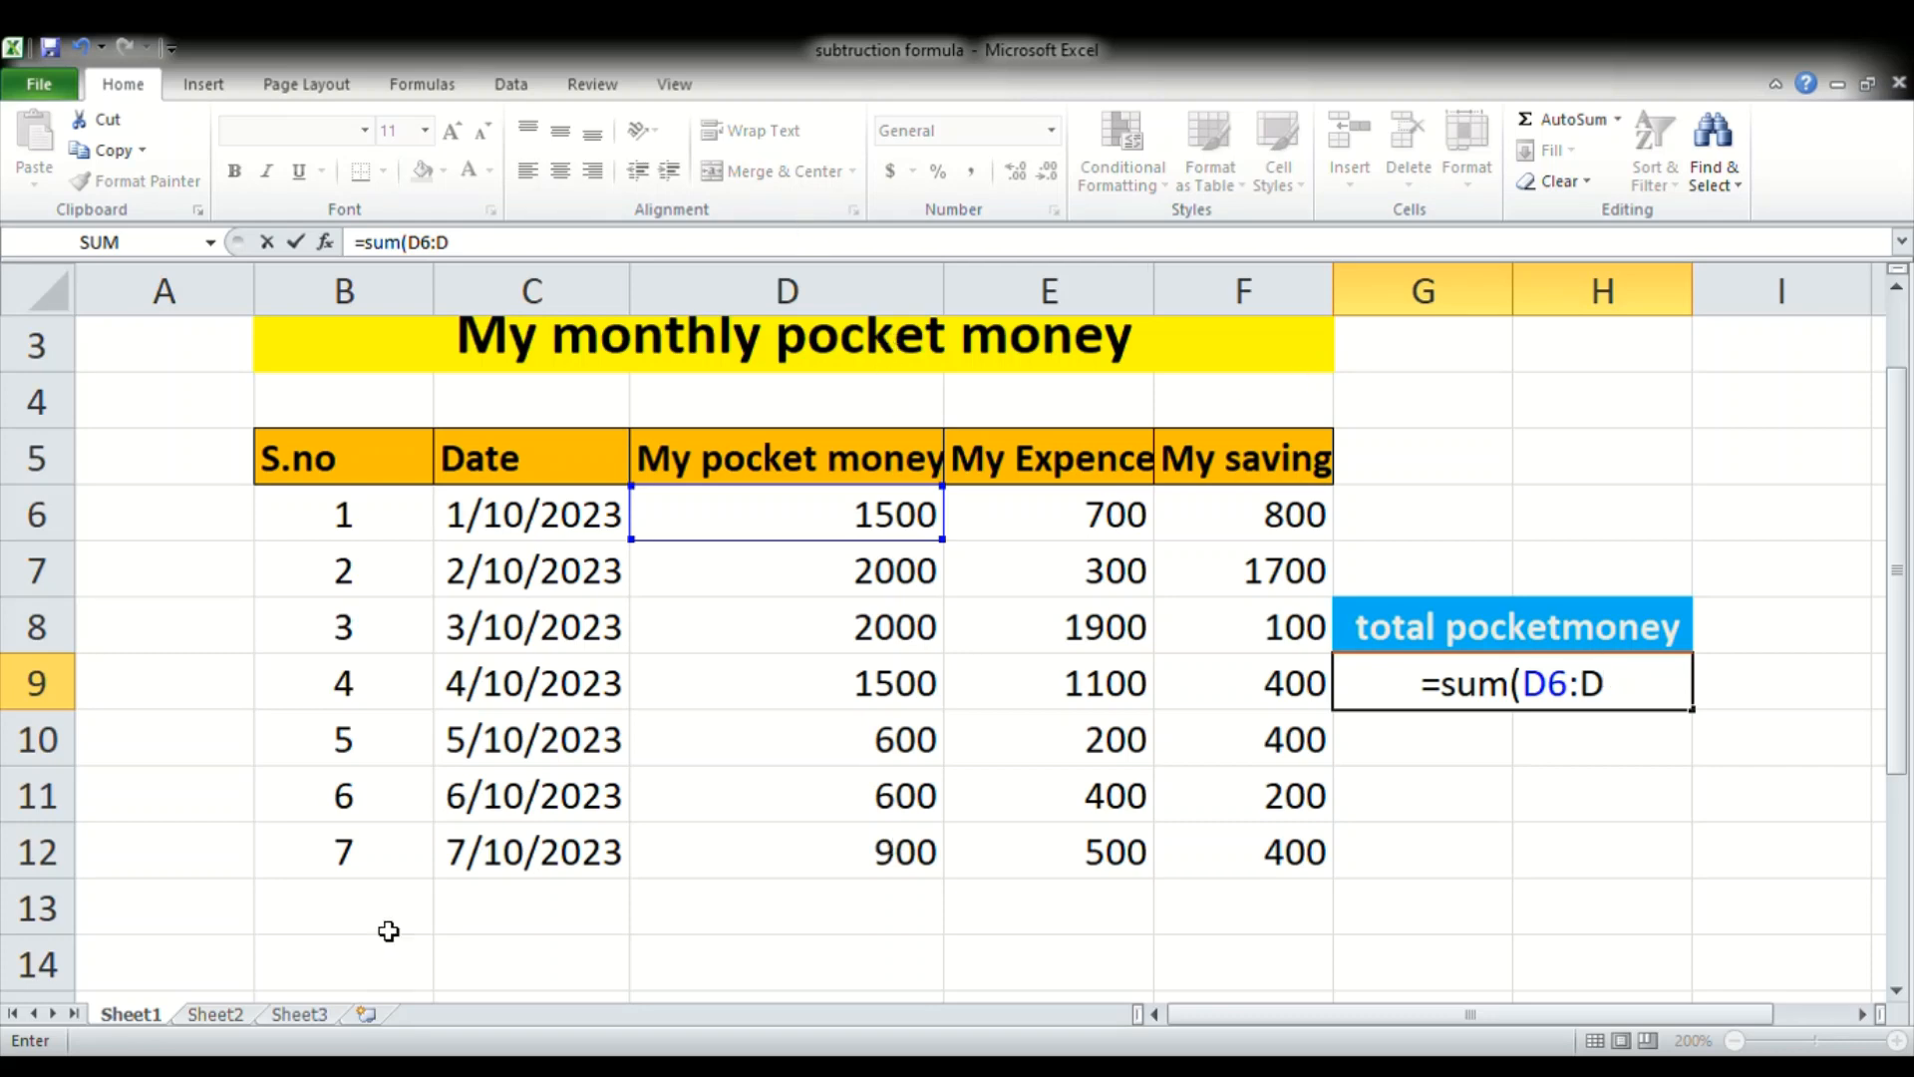
text(12)
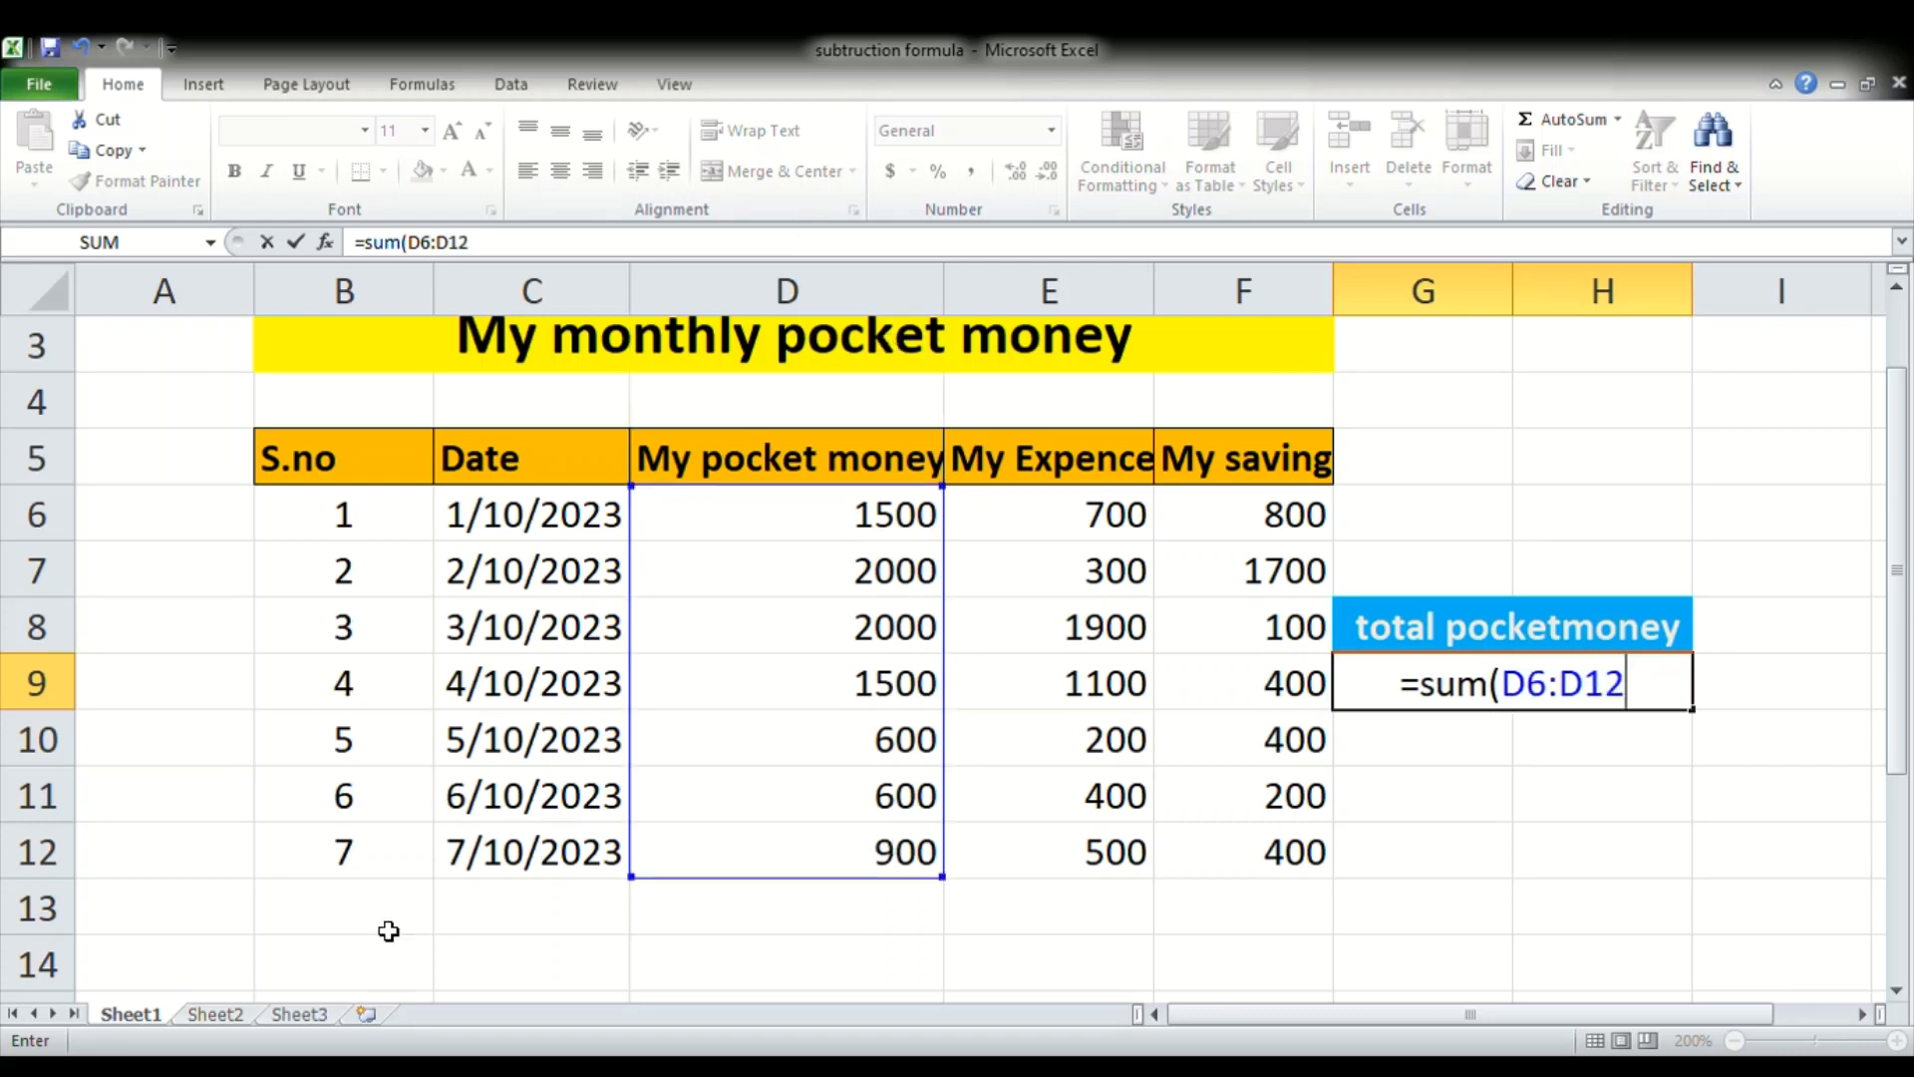
key(Return)
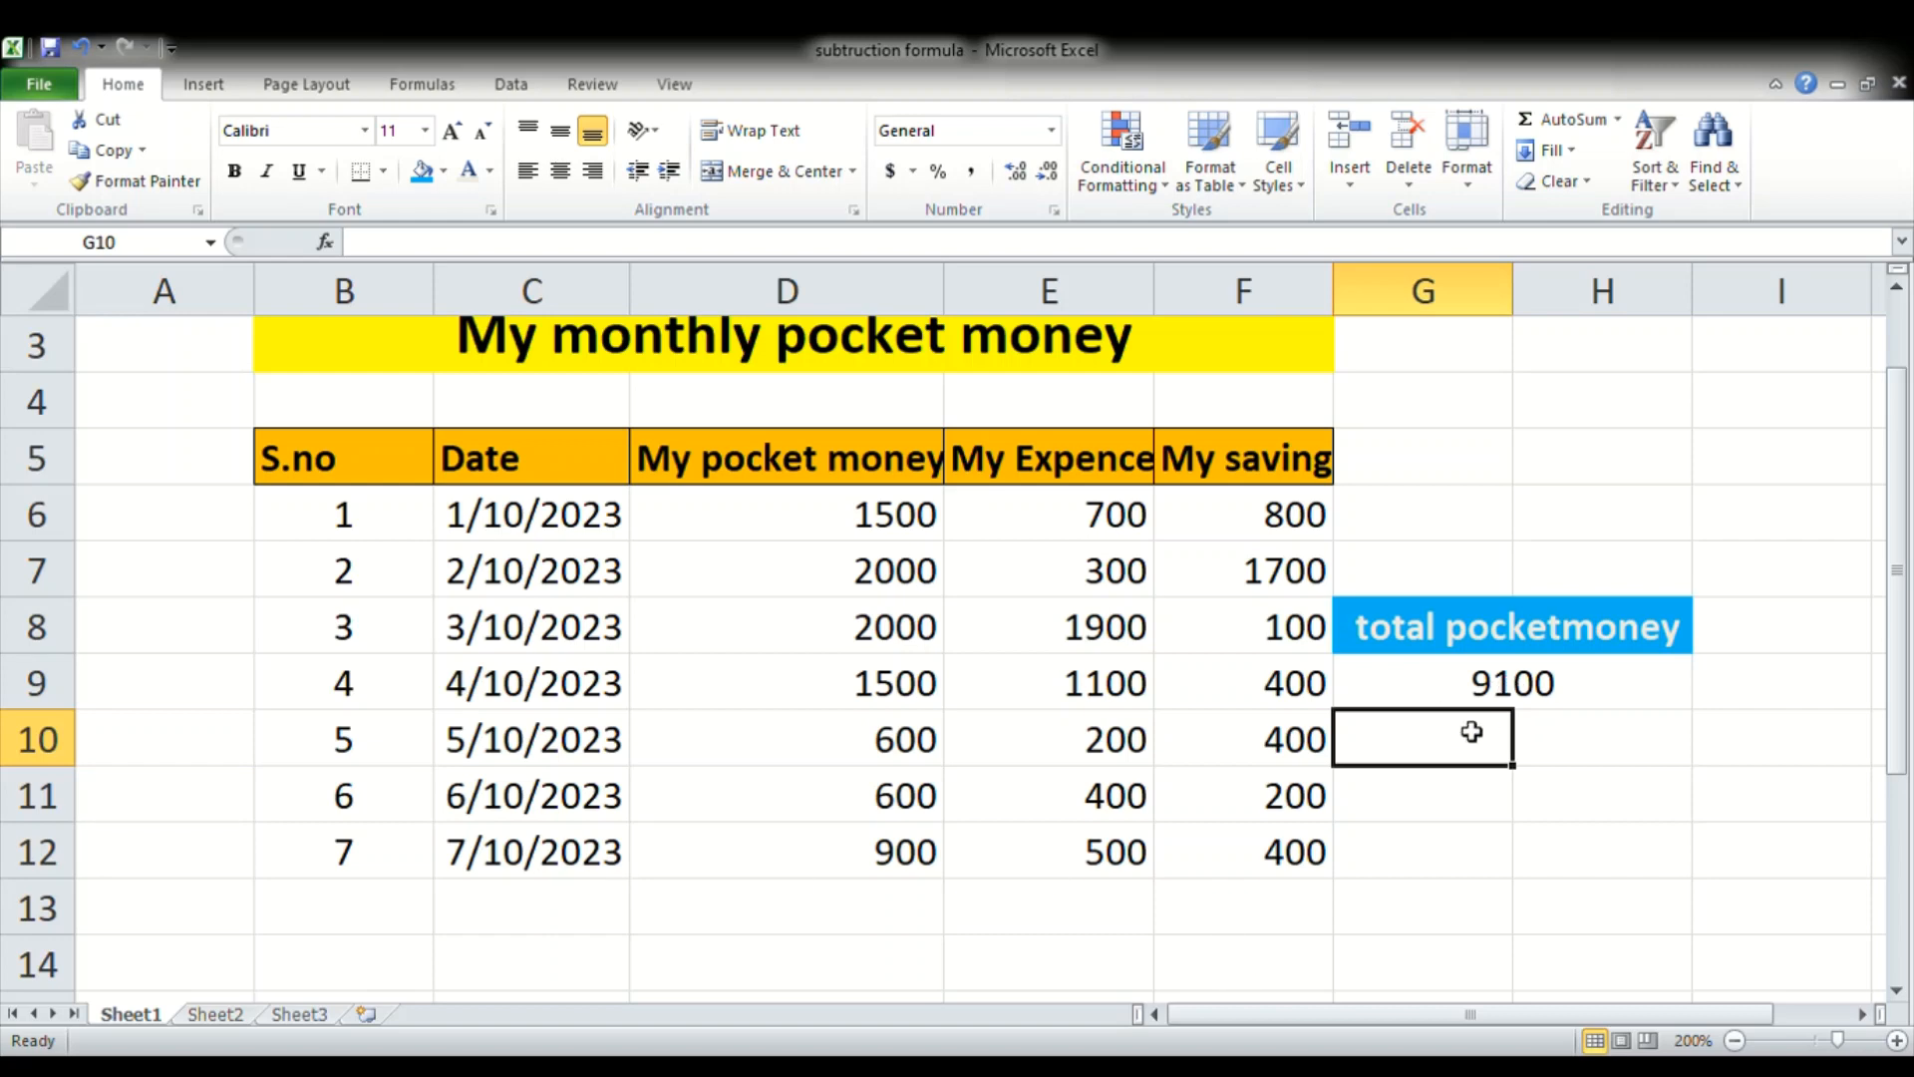
- Merge and center cells G10:H10 and enter the label "My Expence" in the merged cell
drag(1472, 733, 1549, 737)
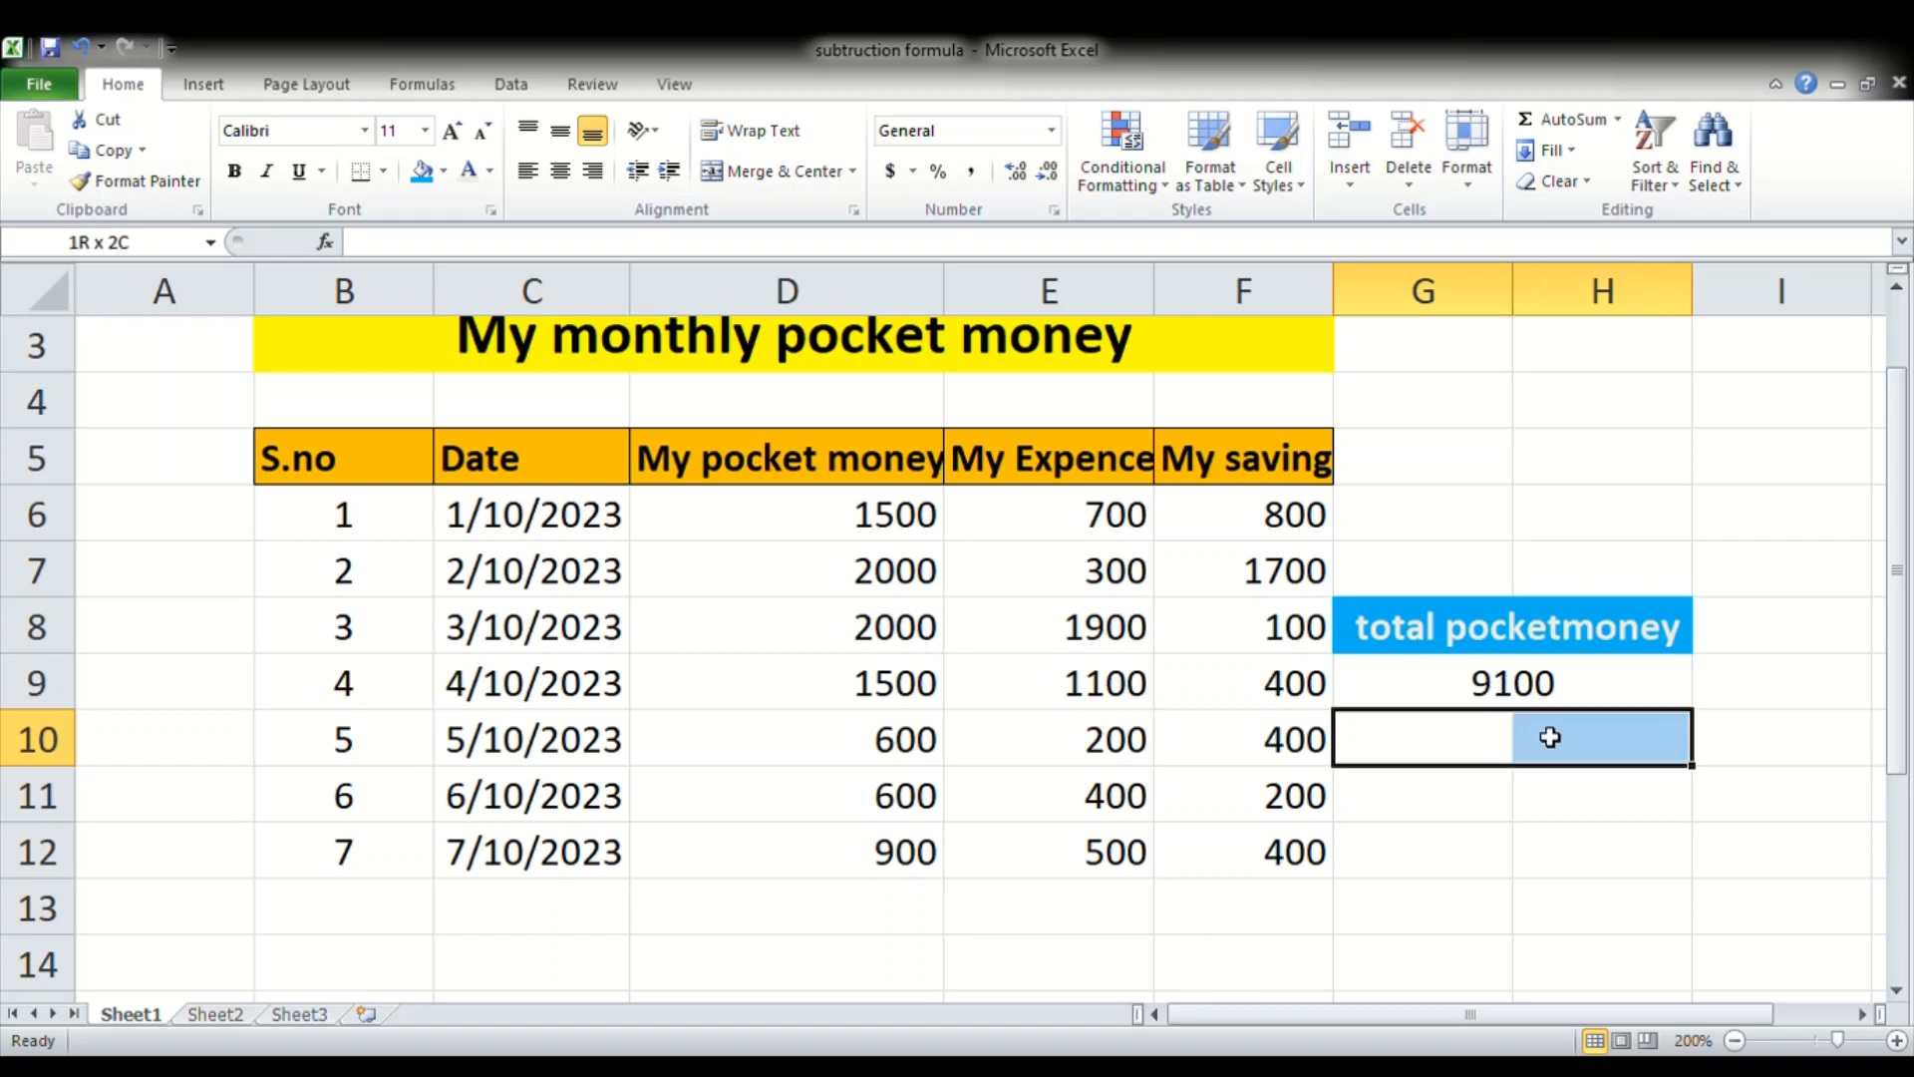
click(816, 159)
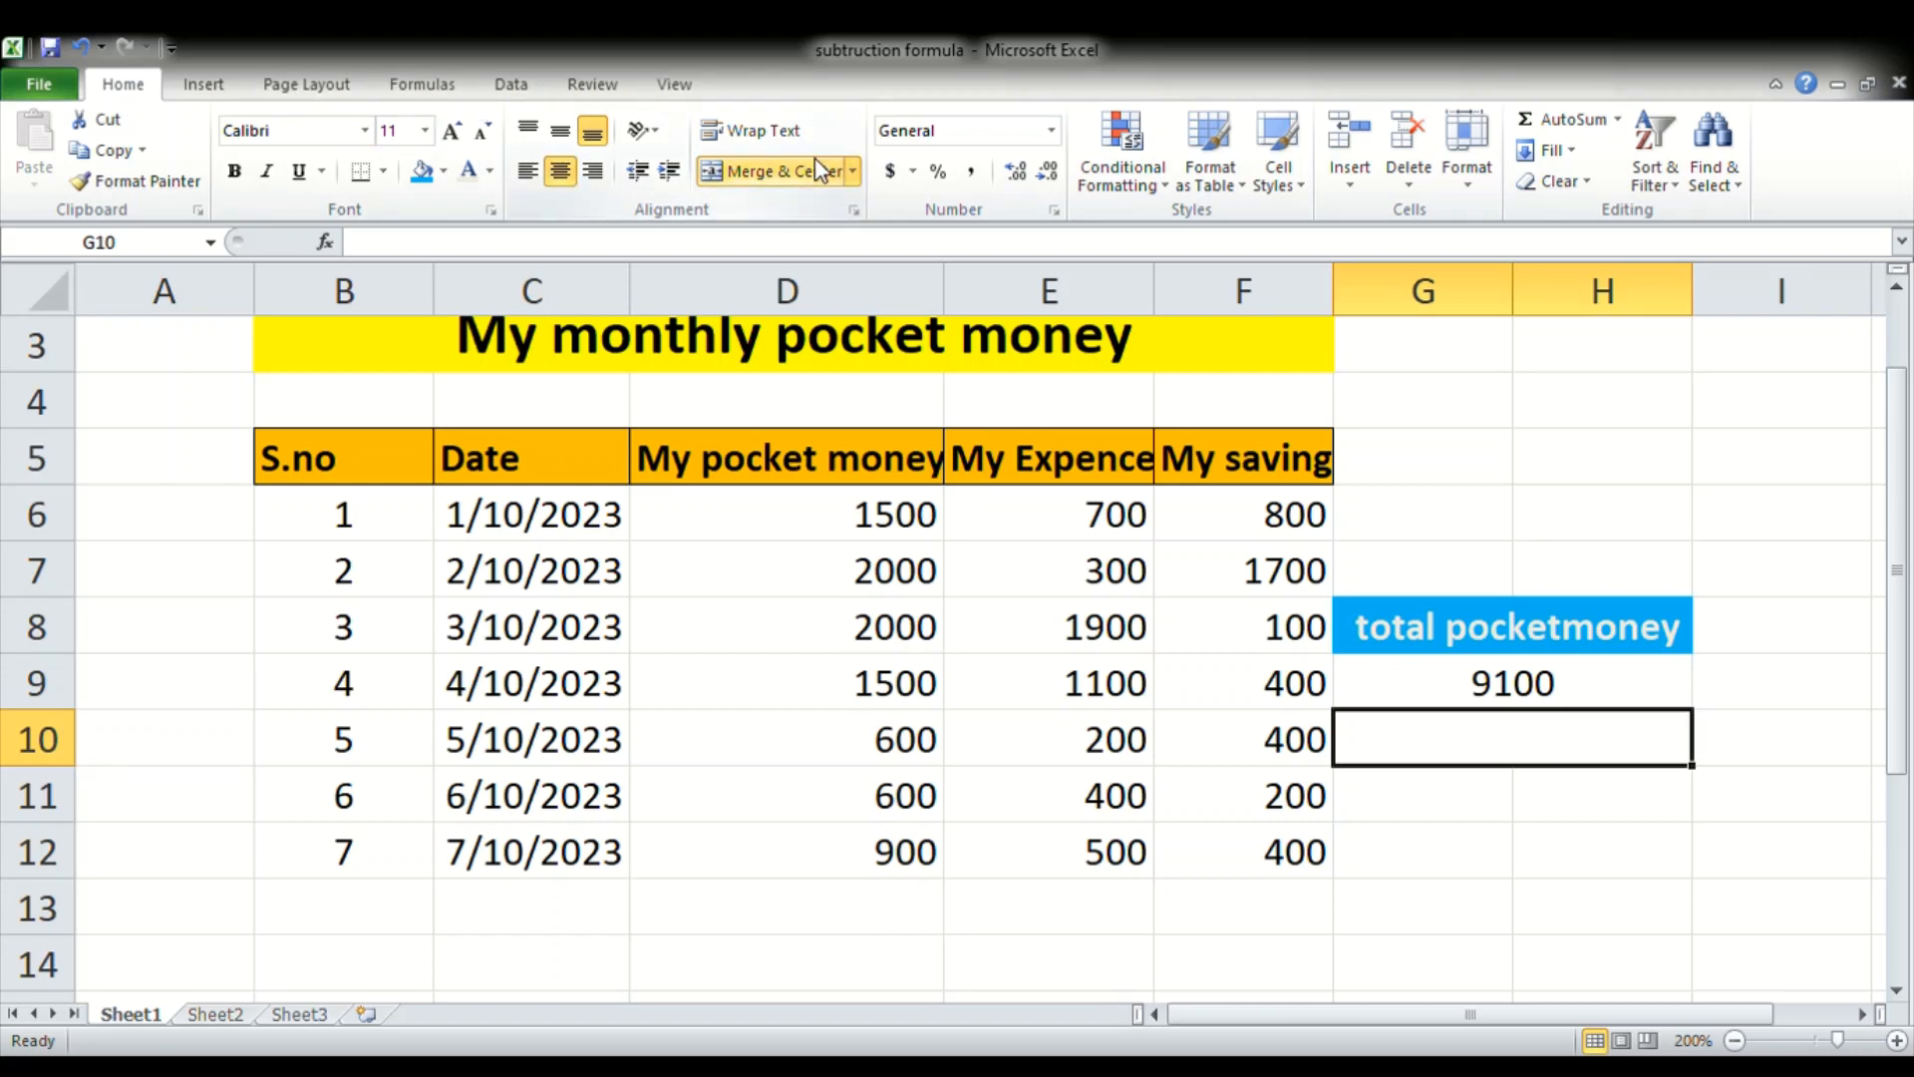
double_click(1402, 753)
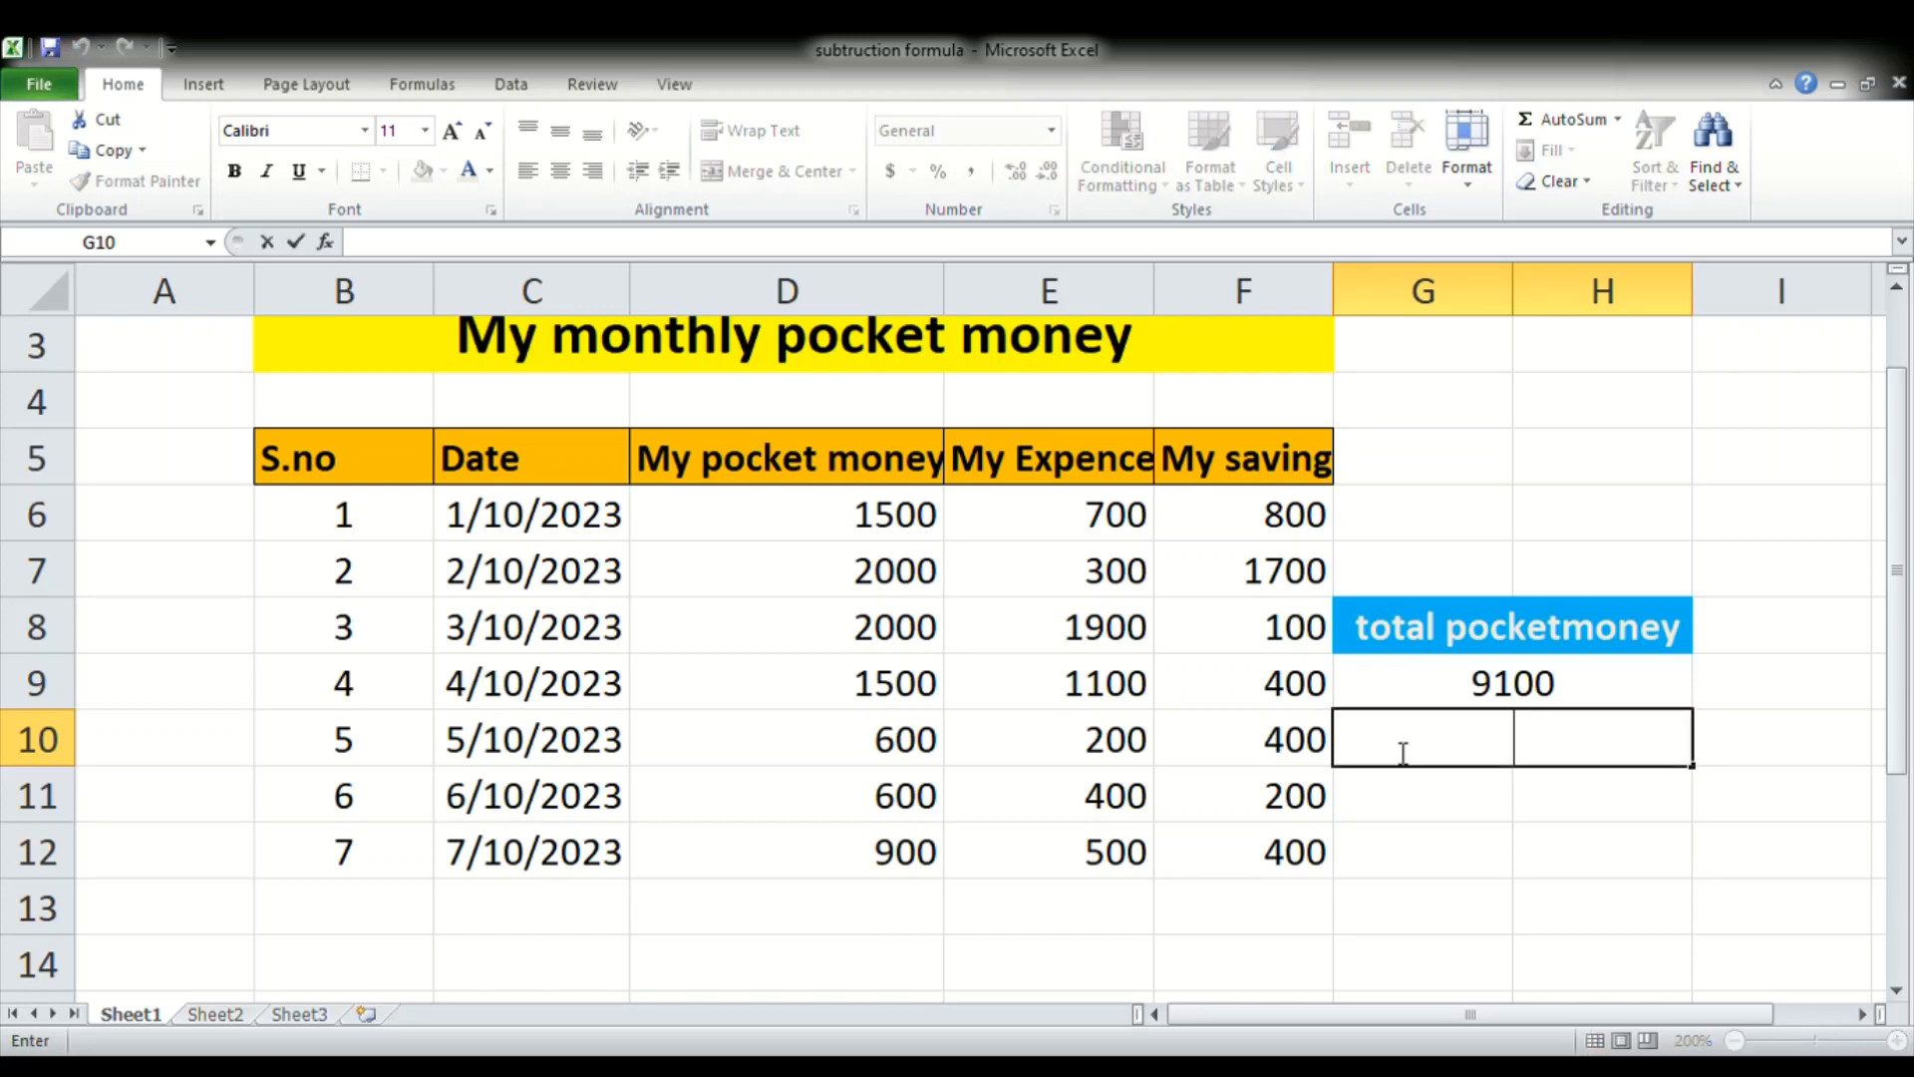
text(M y)
key(BackSpace)
key(BackSpace)
text(y Evp)
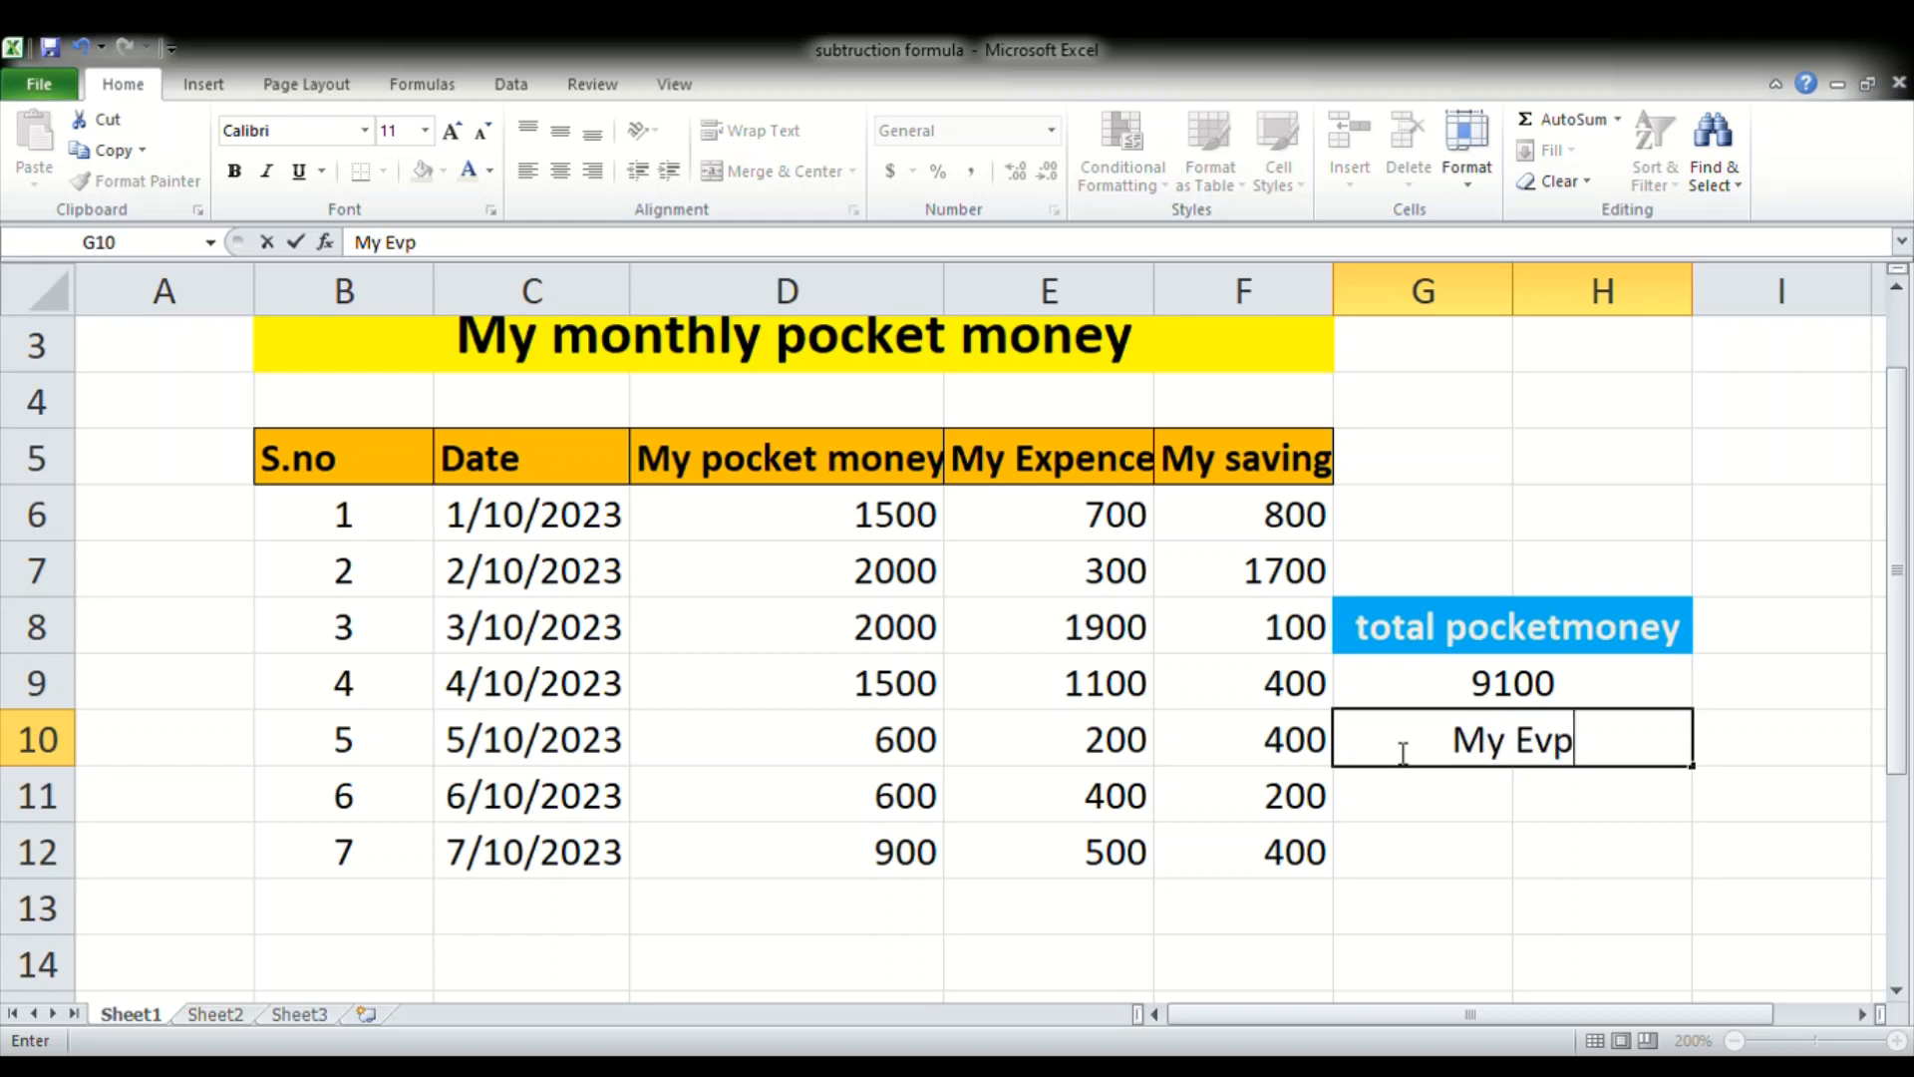
key(BackSpace)
key(BackSpace)
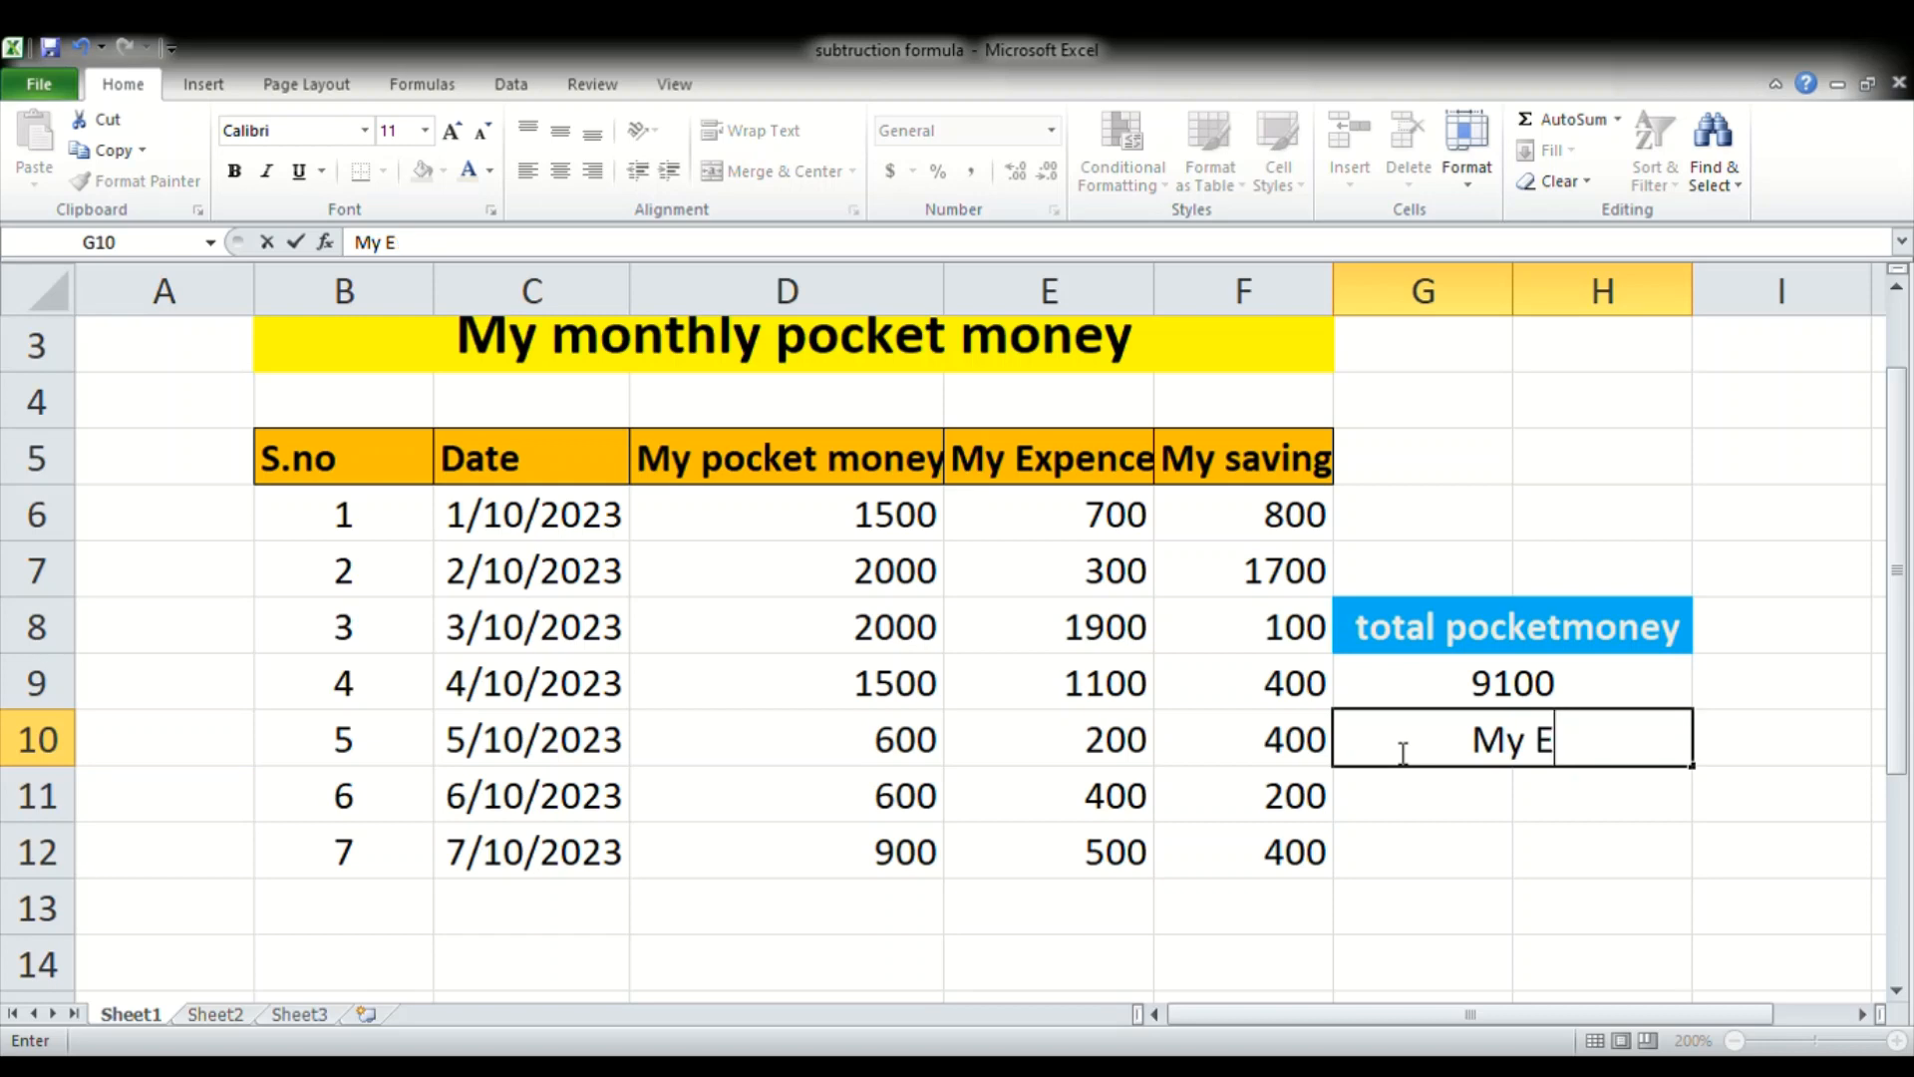
text(xpence)
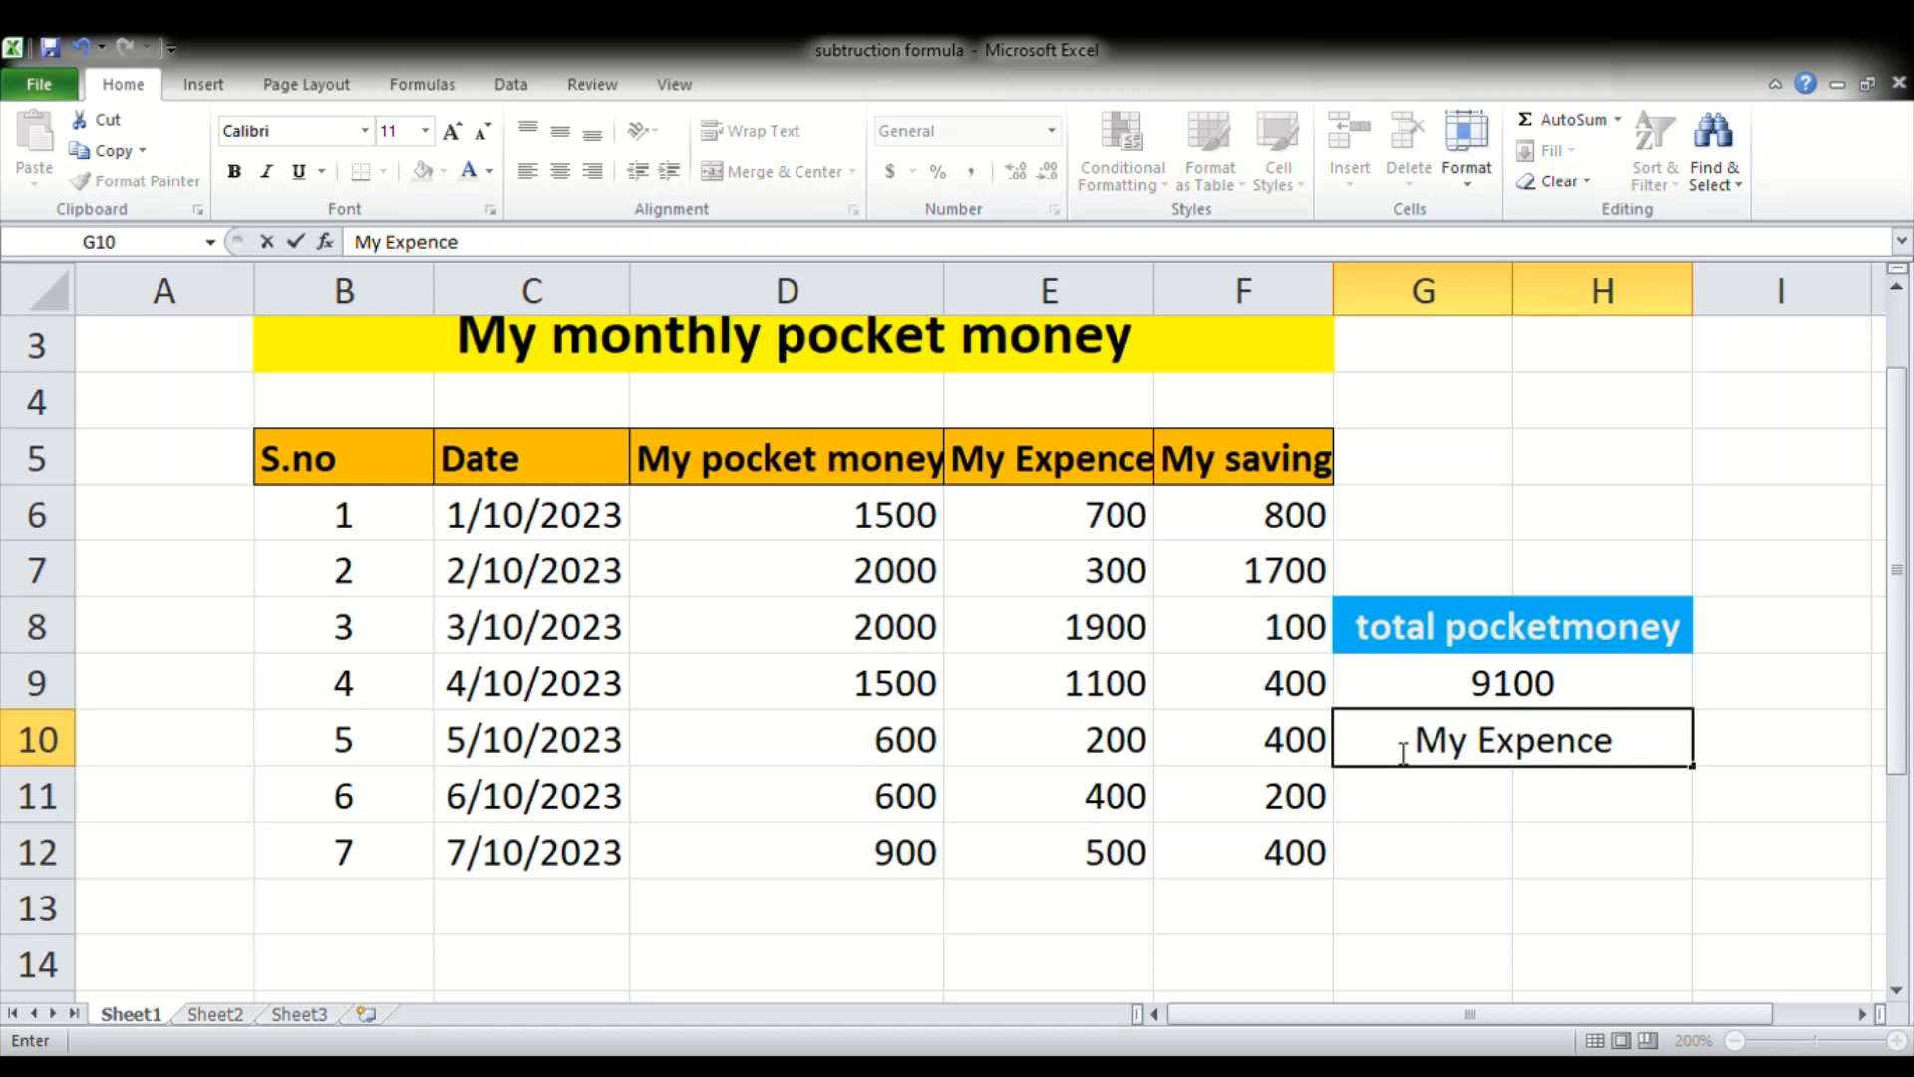
click(1400, 753)
drag(1370, 748, 1465, 748)
click(1501, 913)
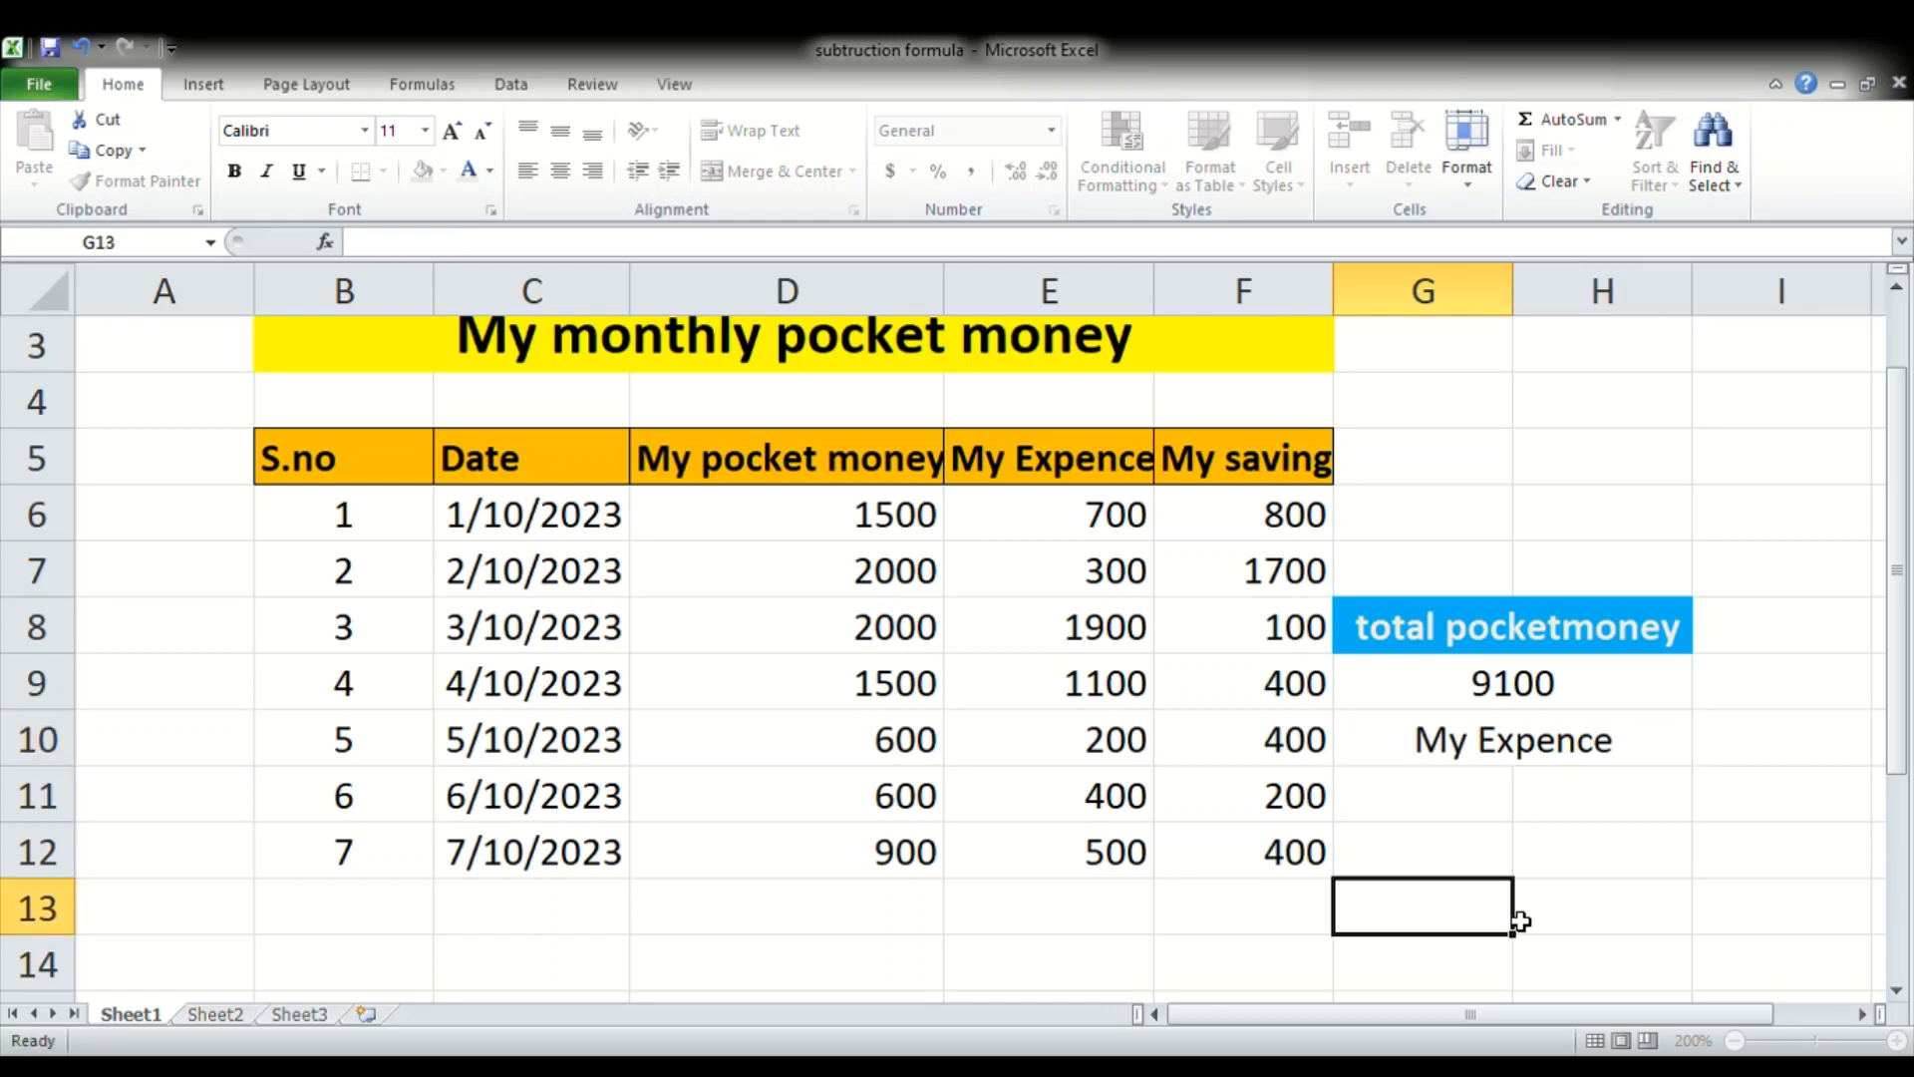
- Give the "My Expence" label in G10:H10 a red fill and white text
click(1441, 738)
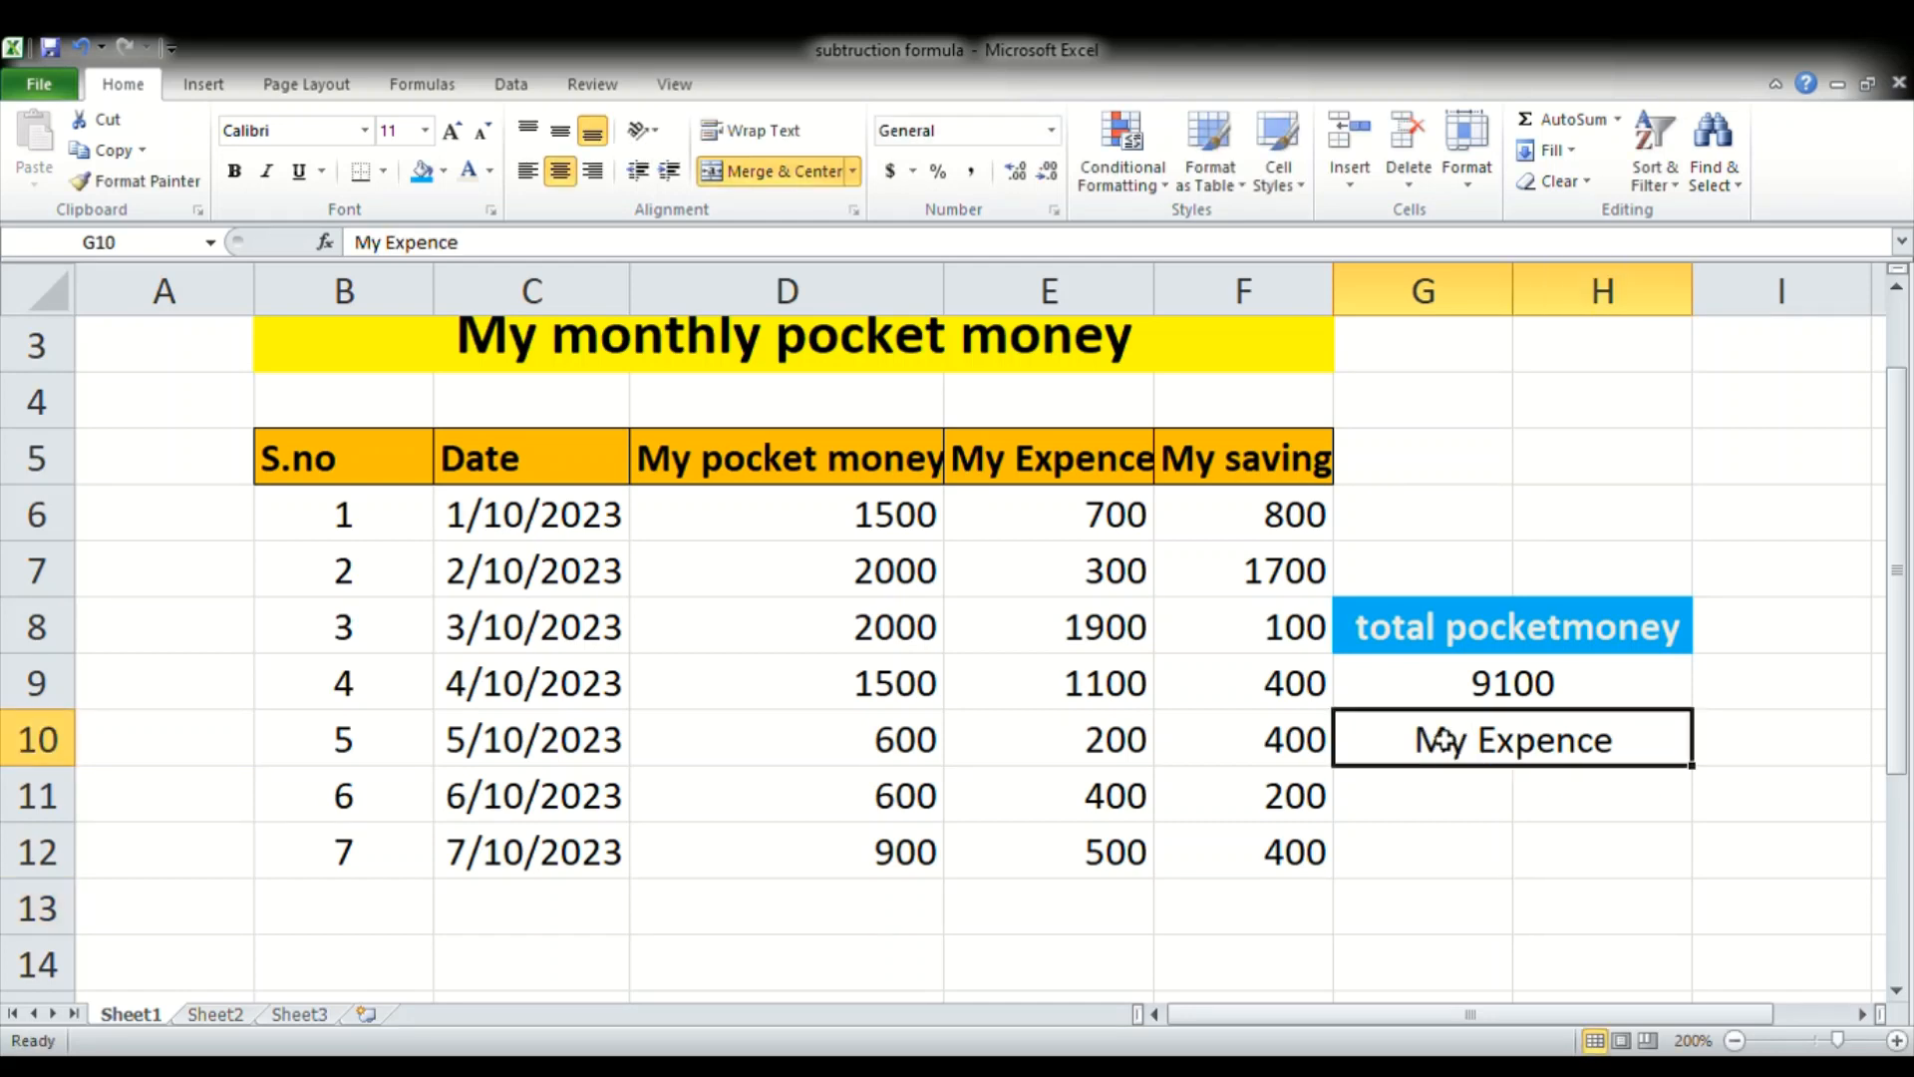
click(449, 174)
click(441, 385)
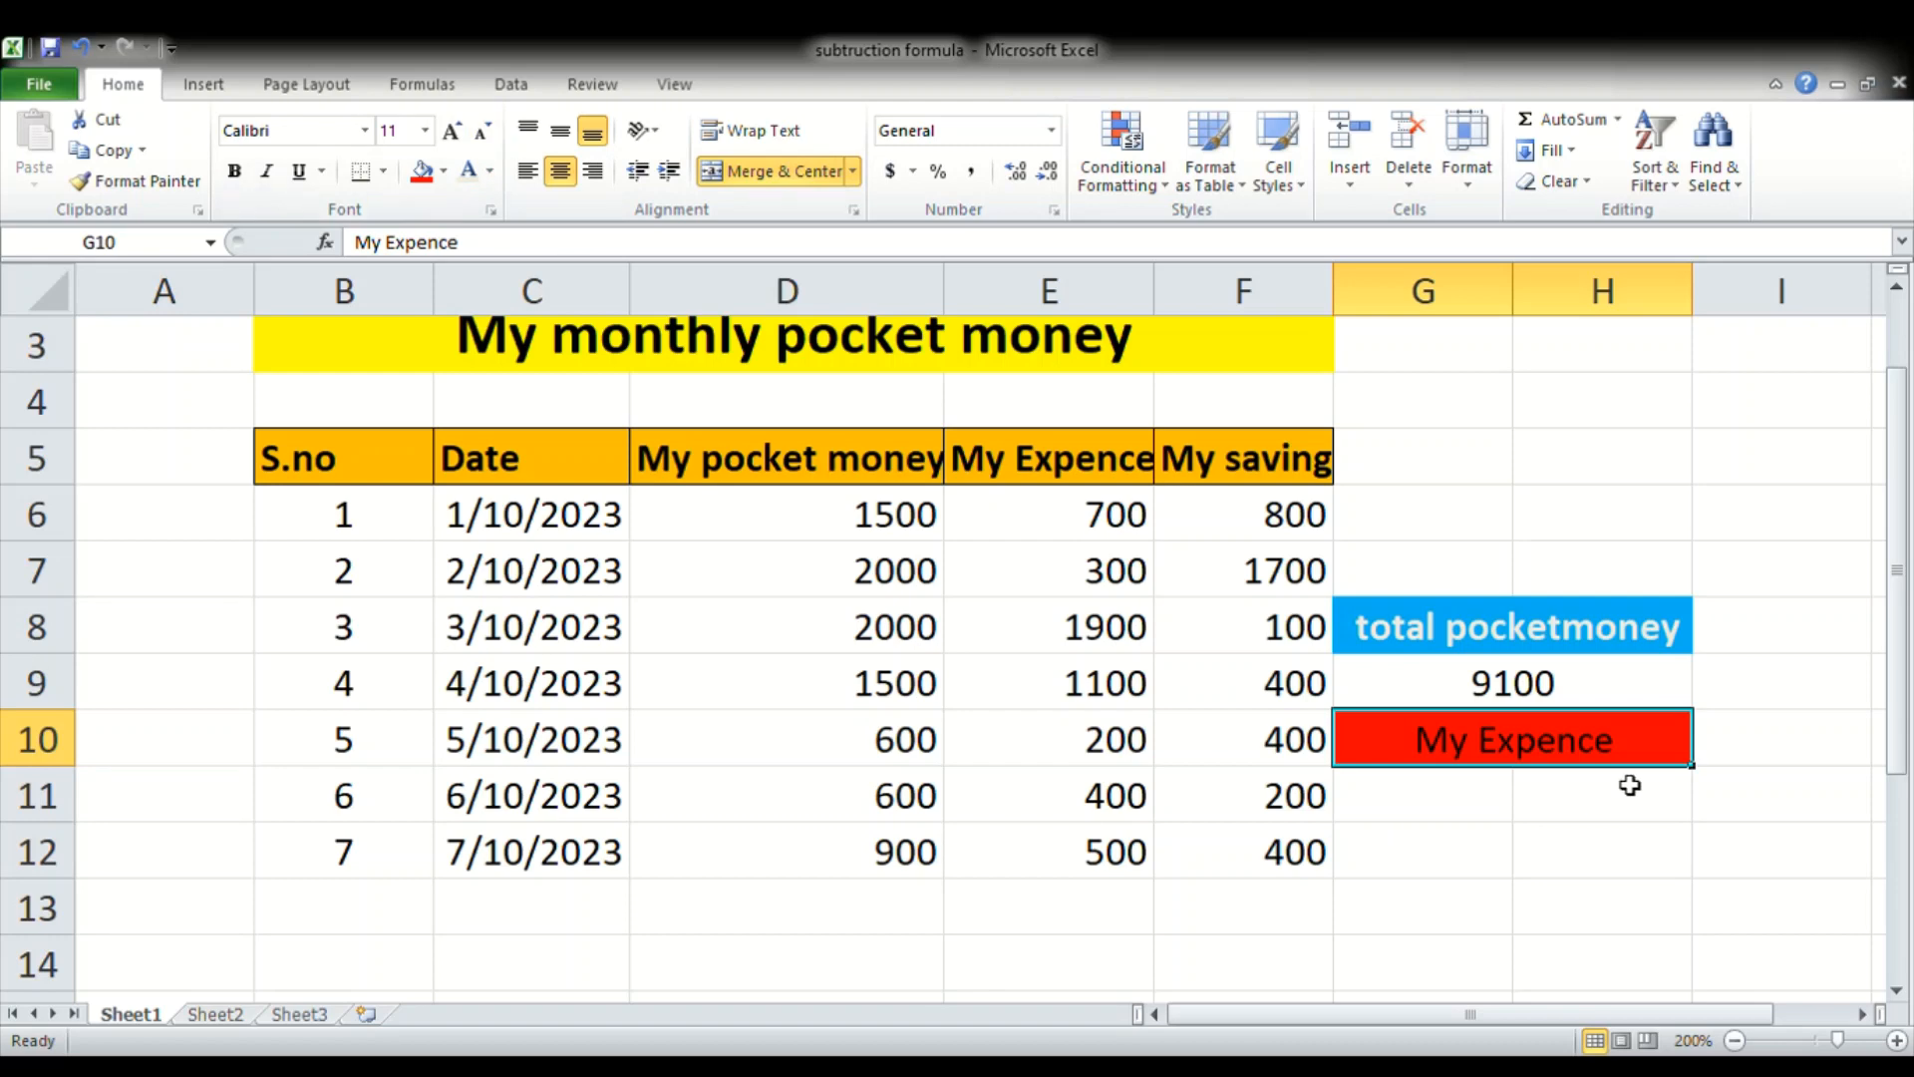
click(1595, 826)
click(1540, 733)
click(481, 169)
- Merge and center cells G11:H11 below the "My Expence" summary label
click(1407, 808)
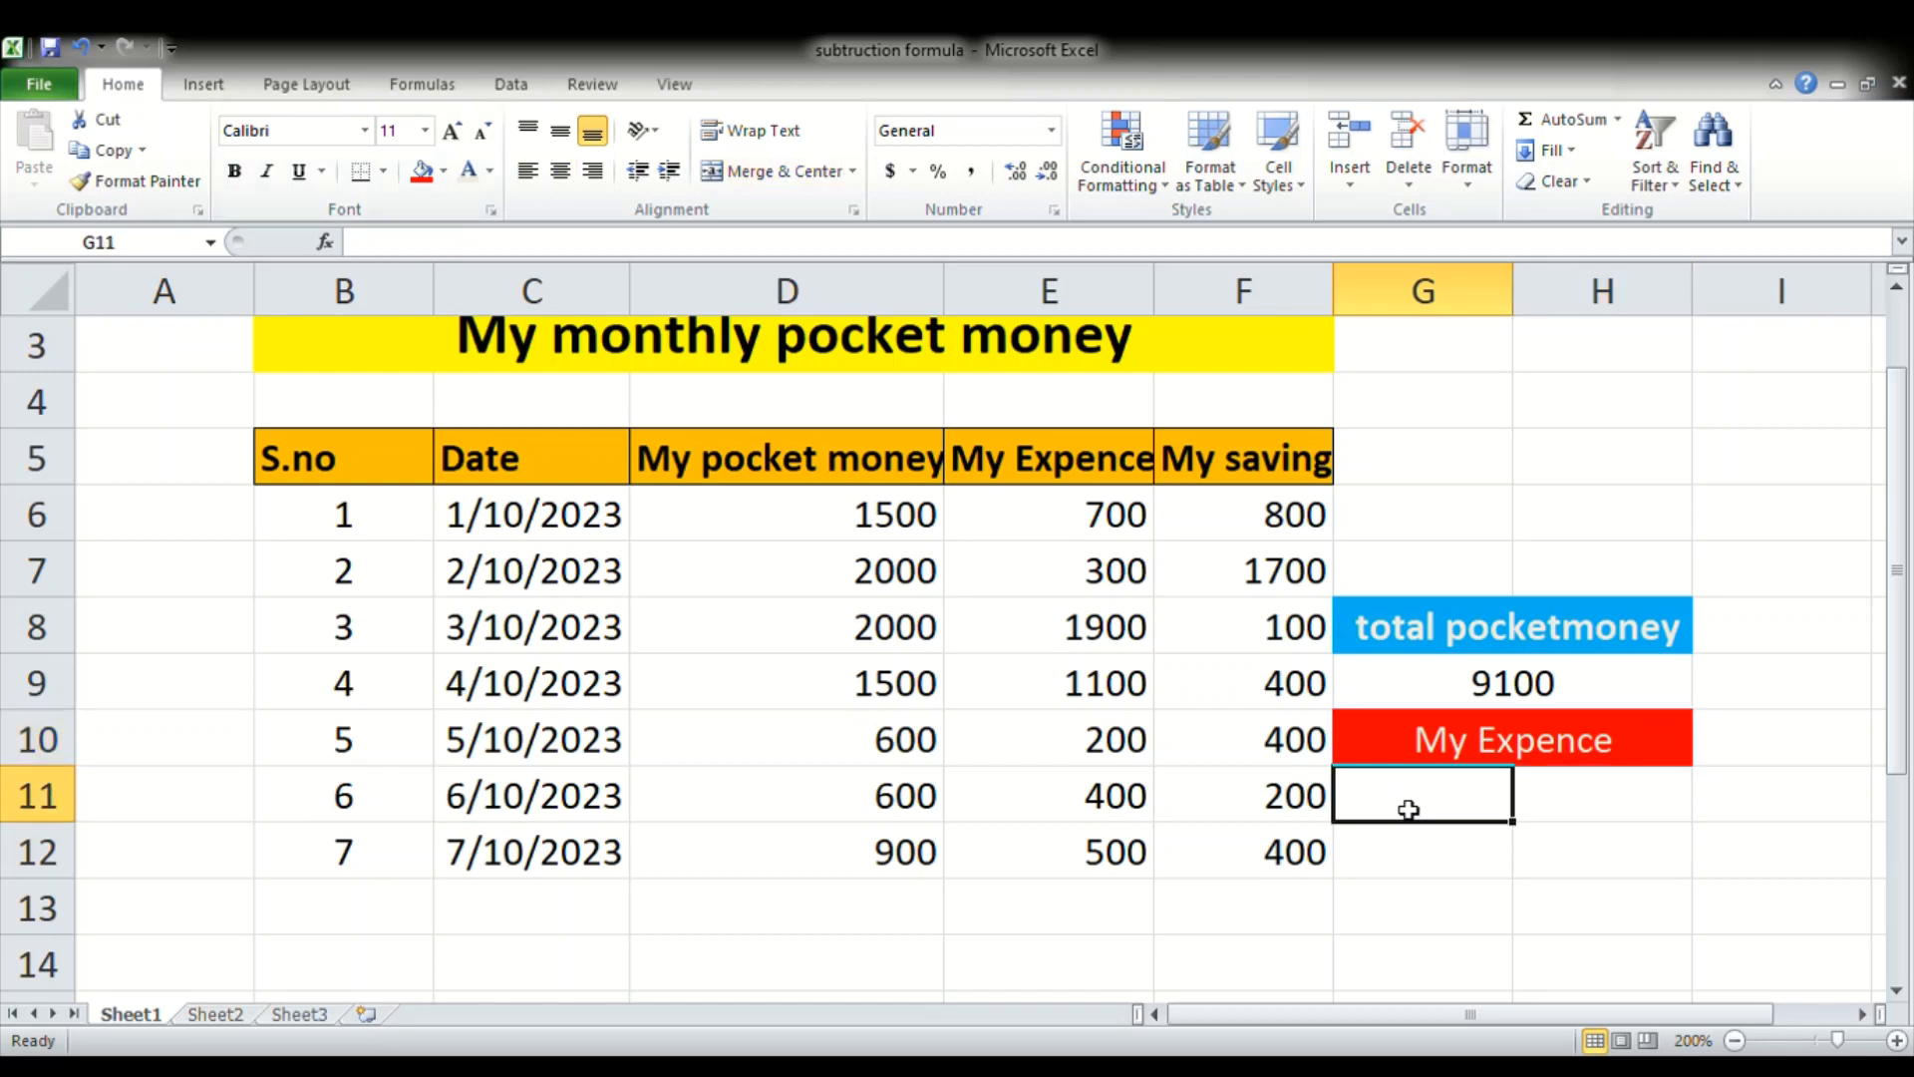
drag(1406, 808, 1560, 803)
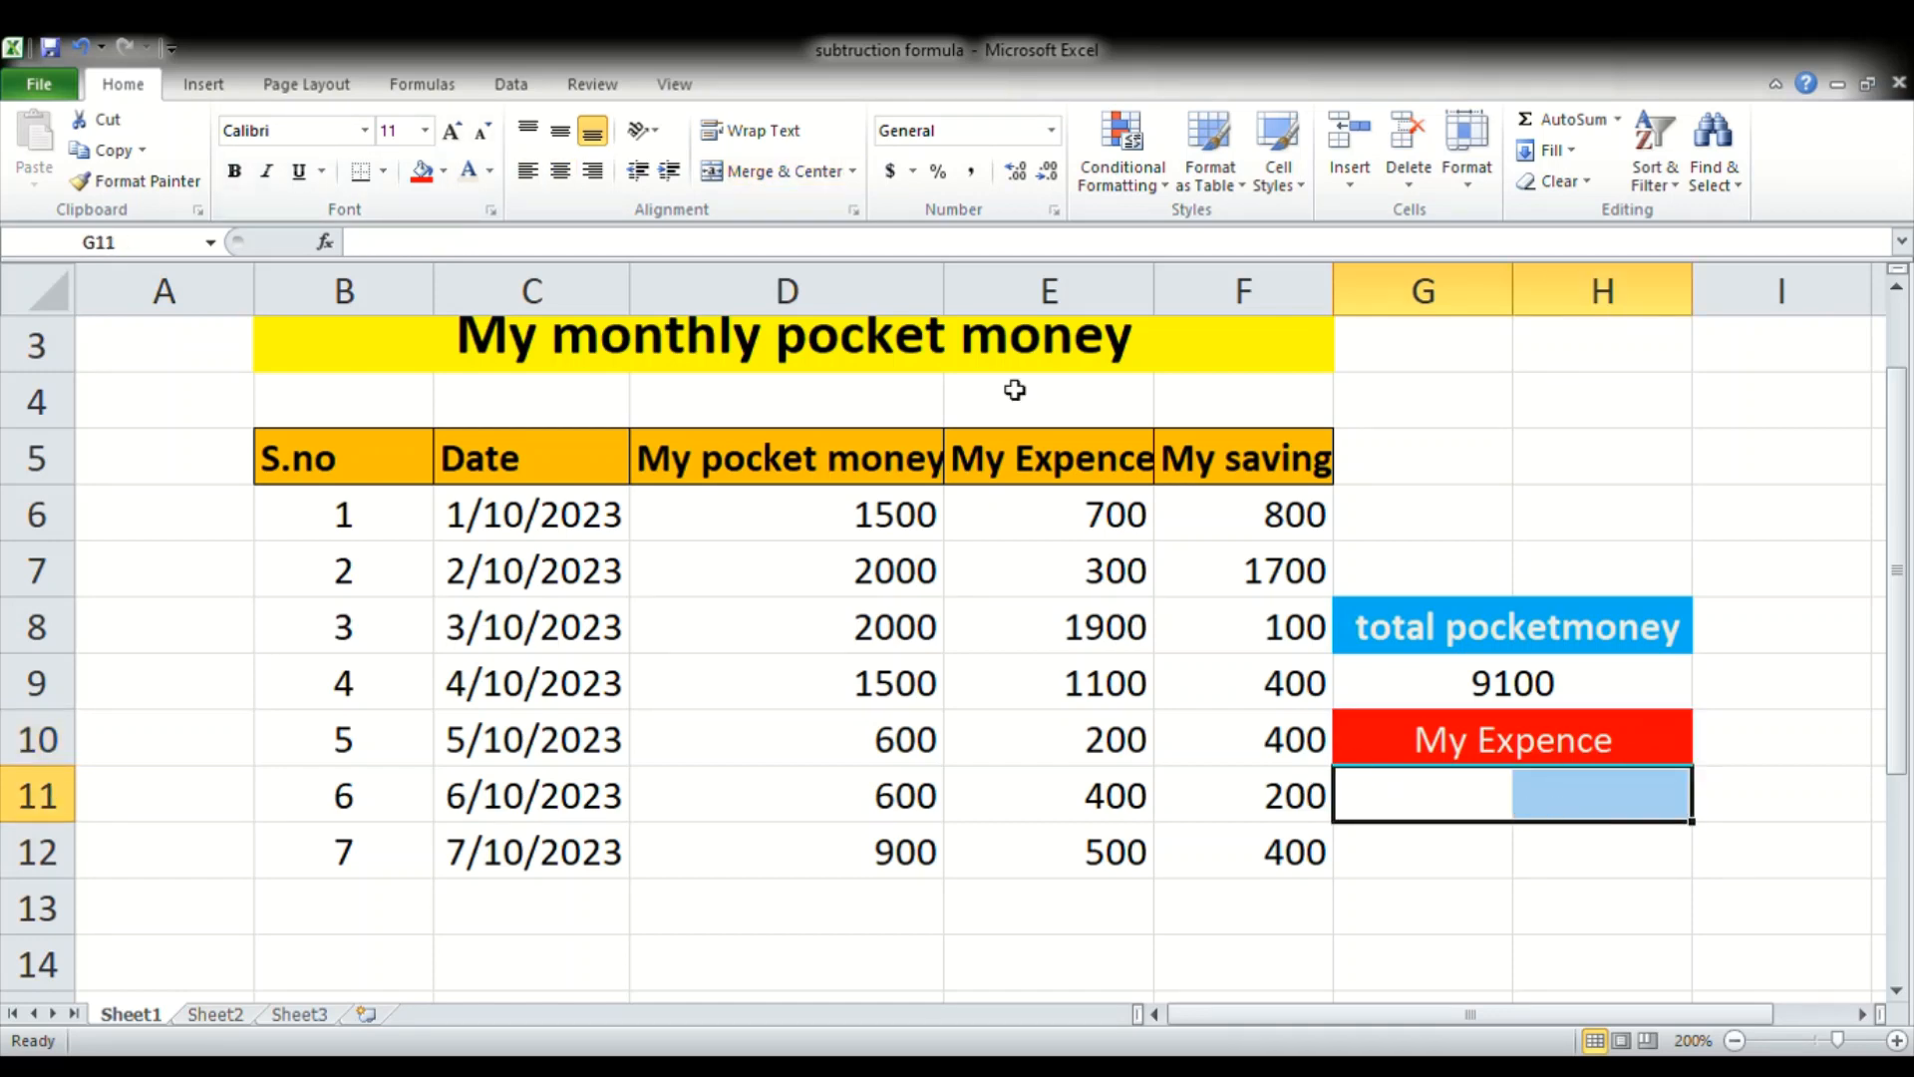
click(773, 171)
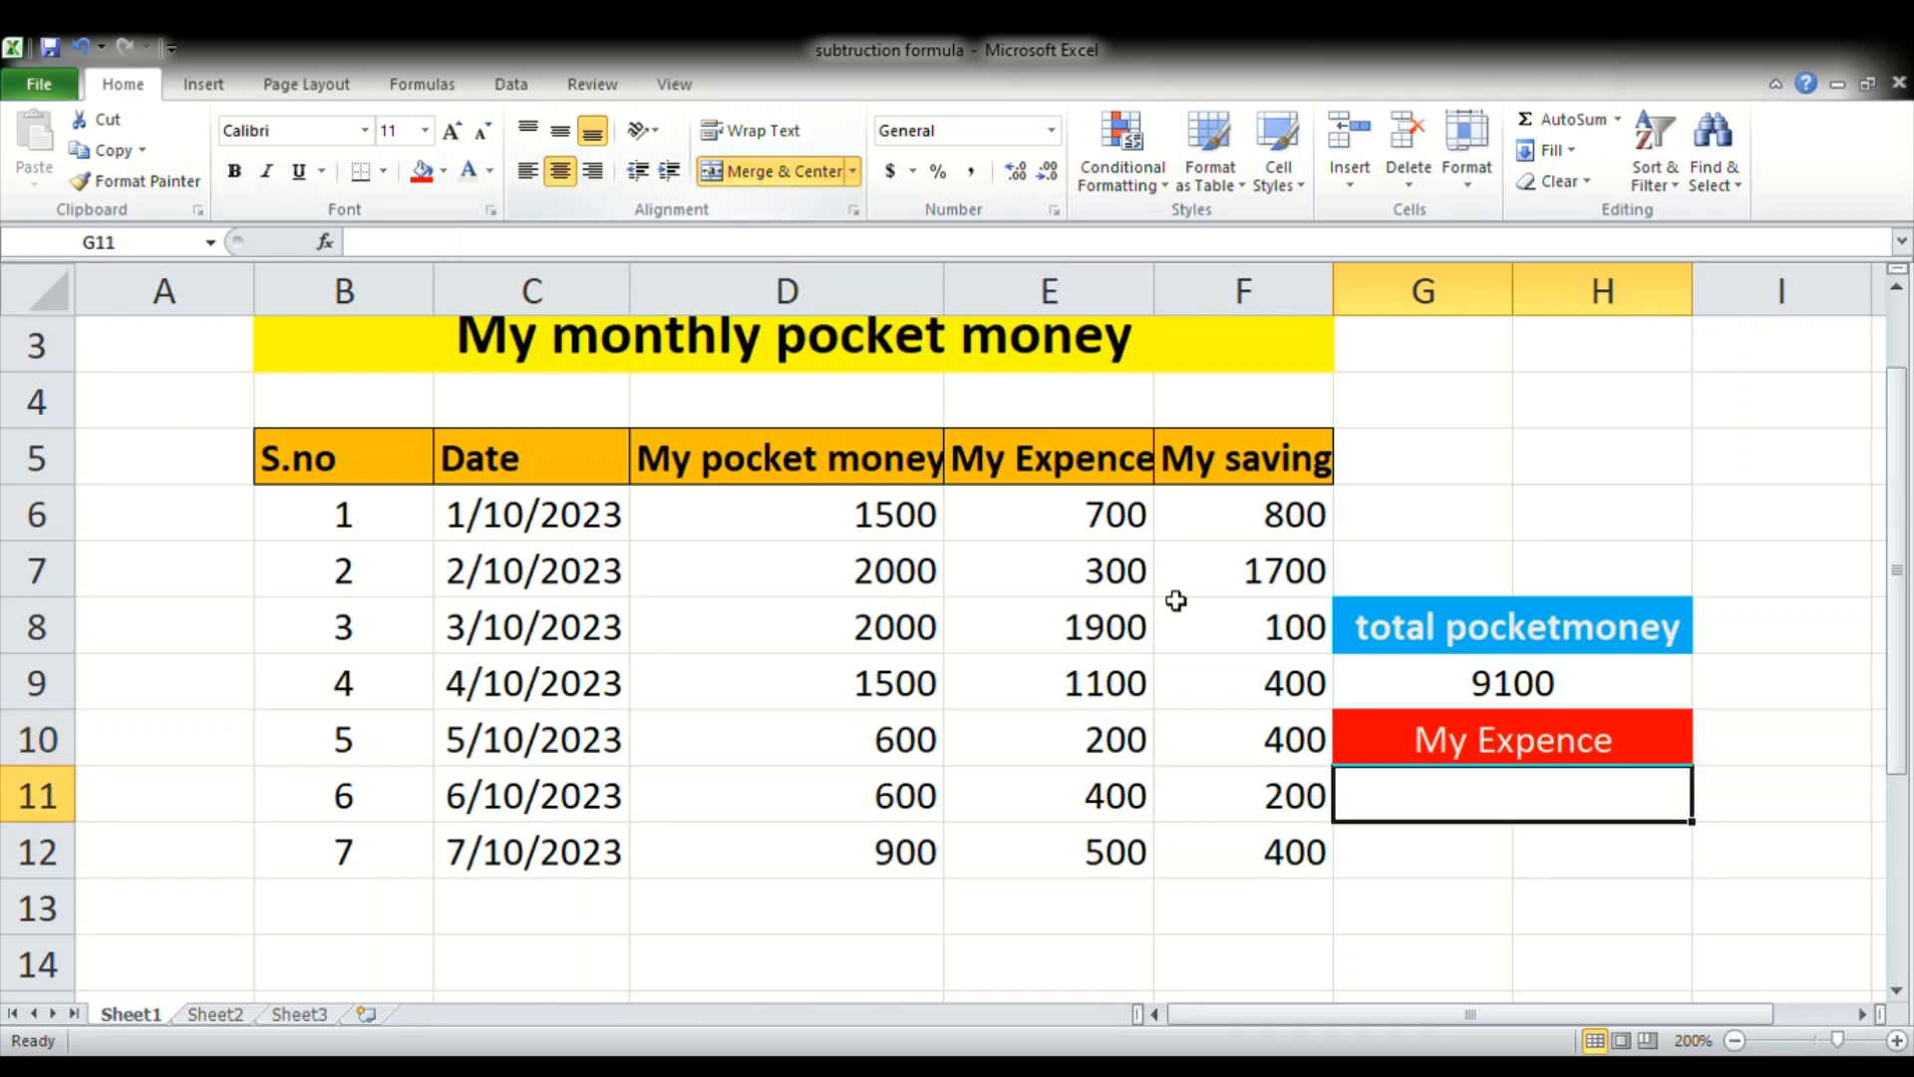
click(1534, 923)
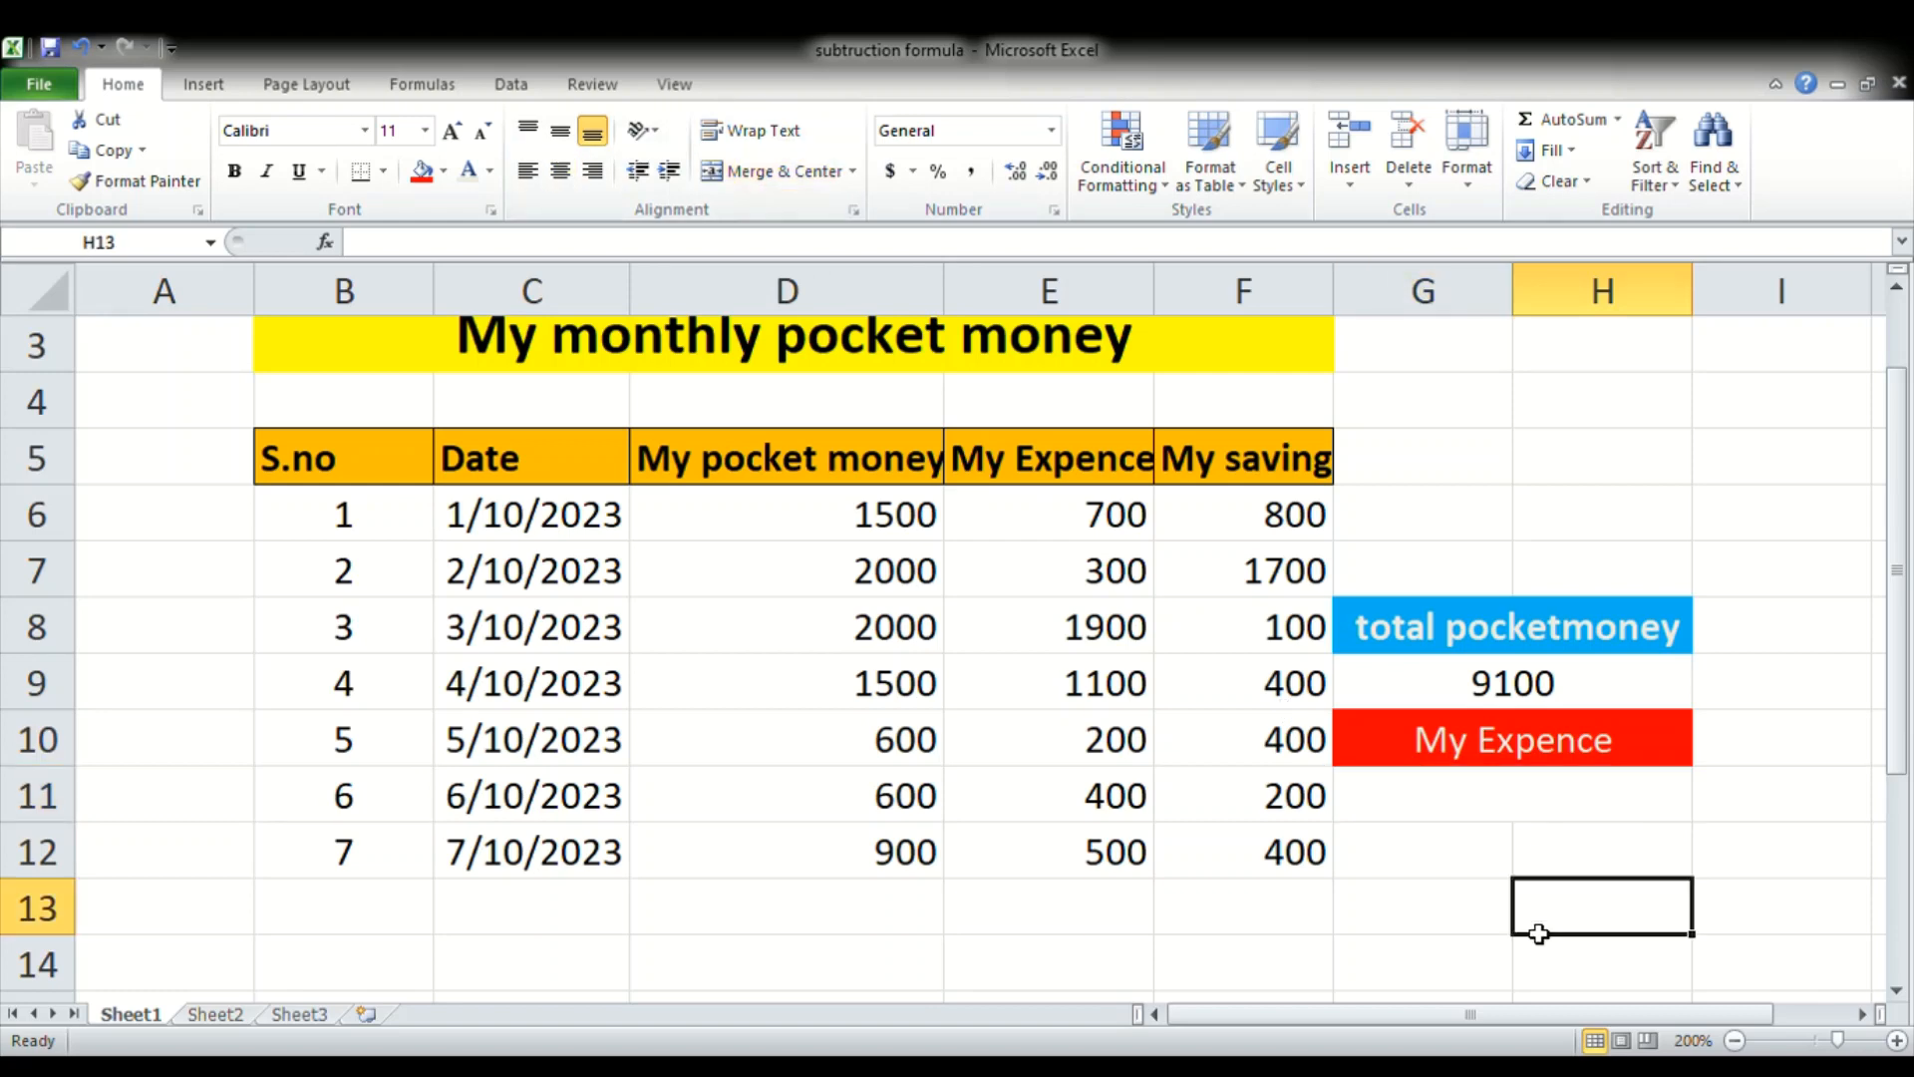
- Total the expense column in merged cell G11 with the formula =sum(E6:E12)
click(1497, 803)
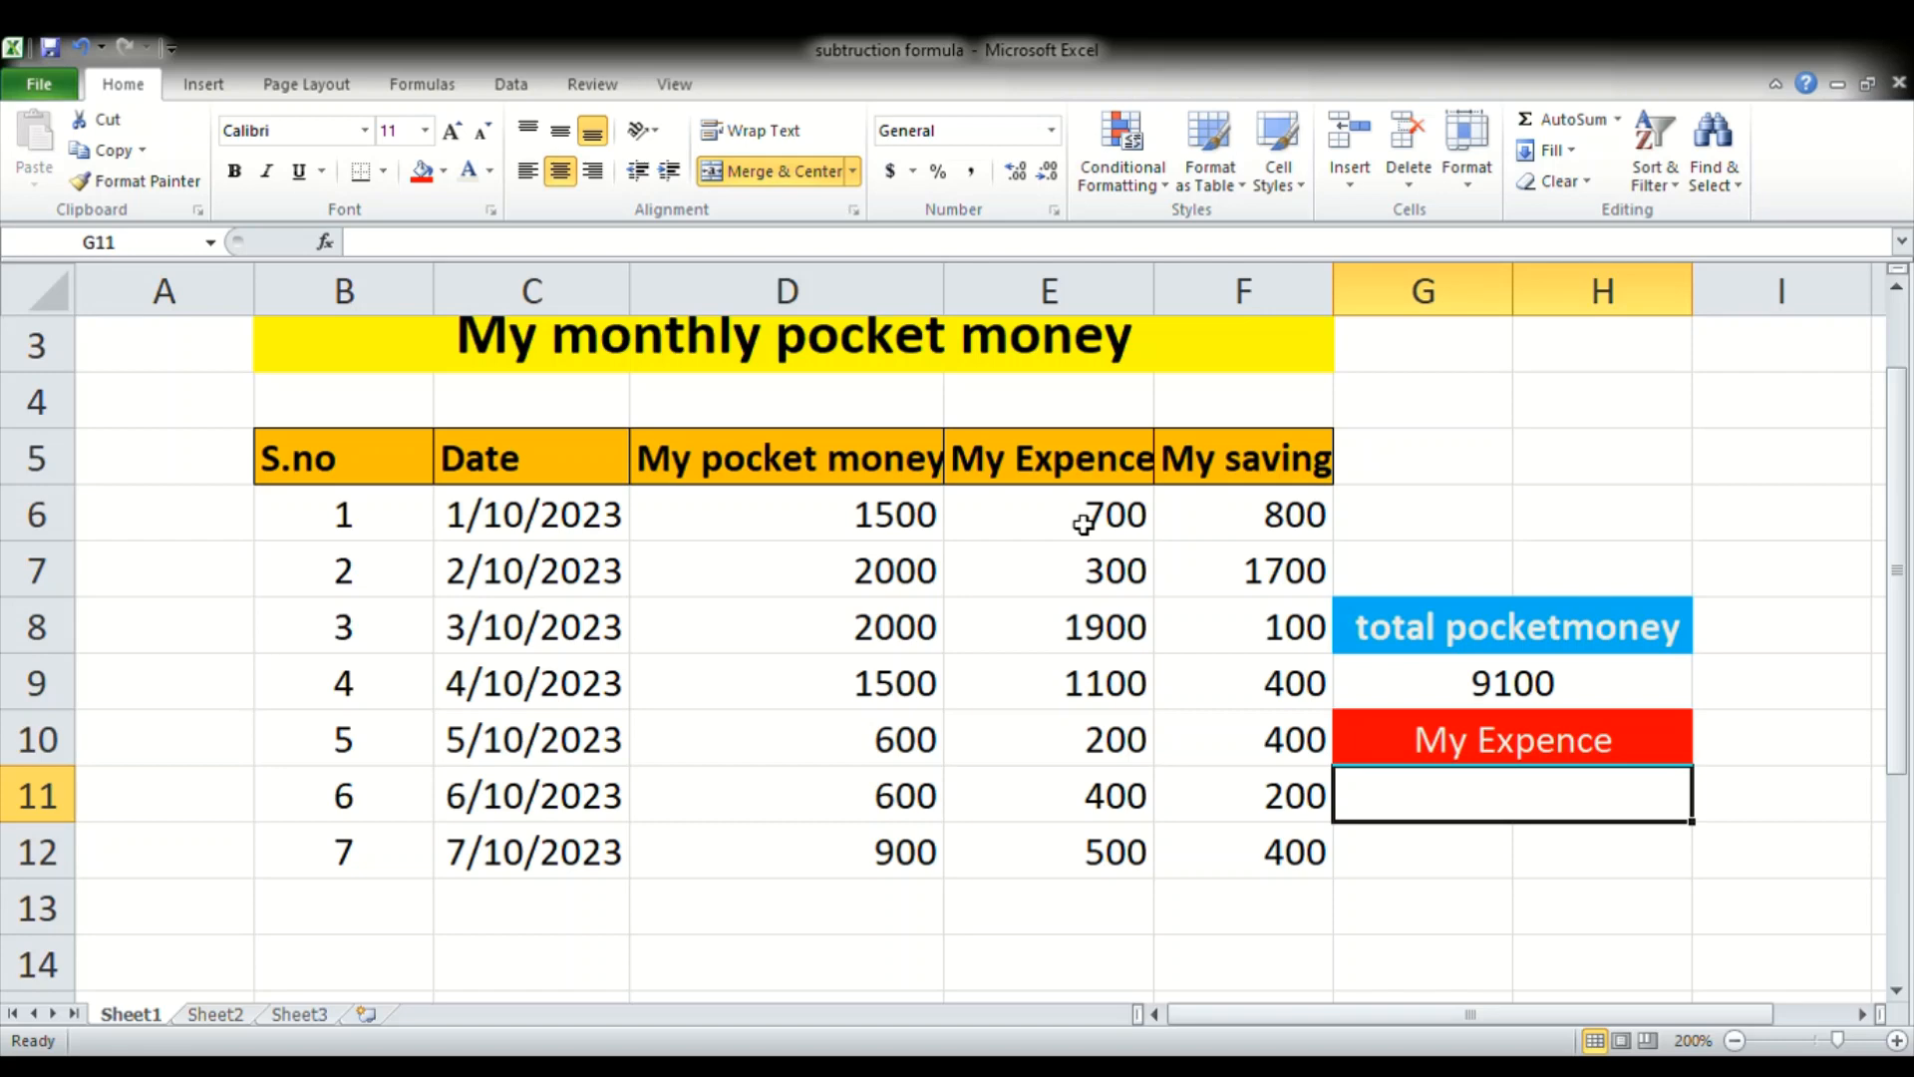
text(=sum)
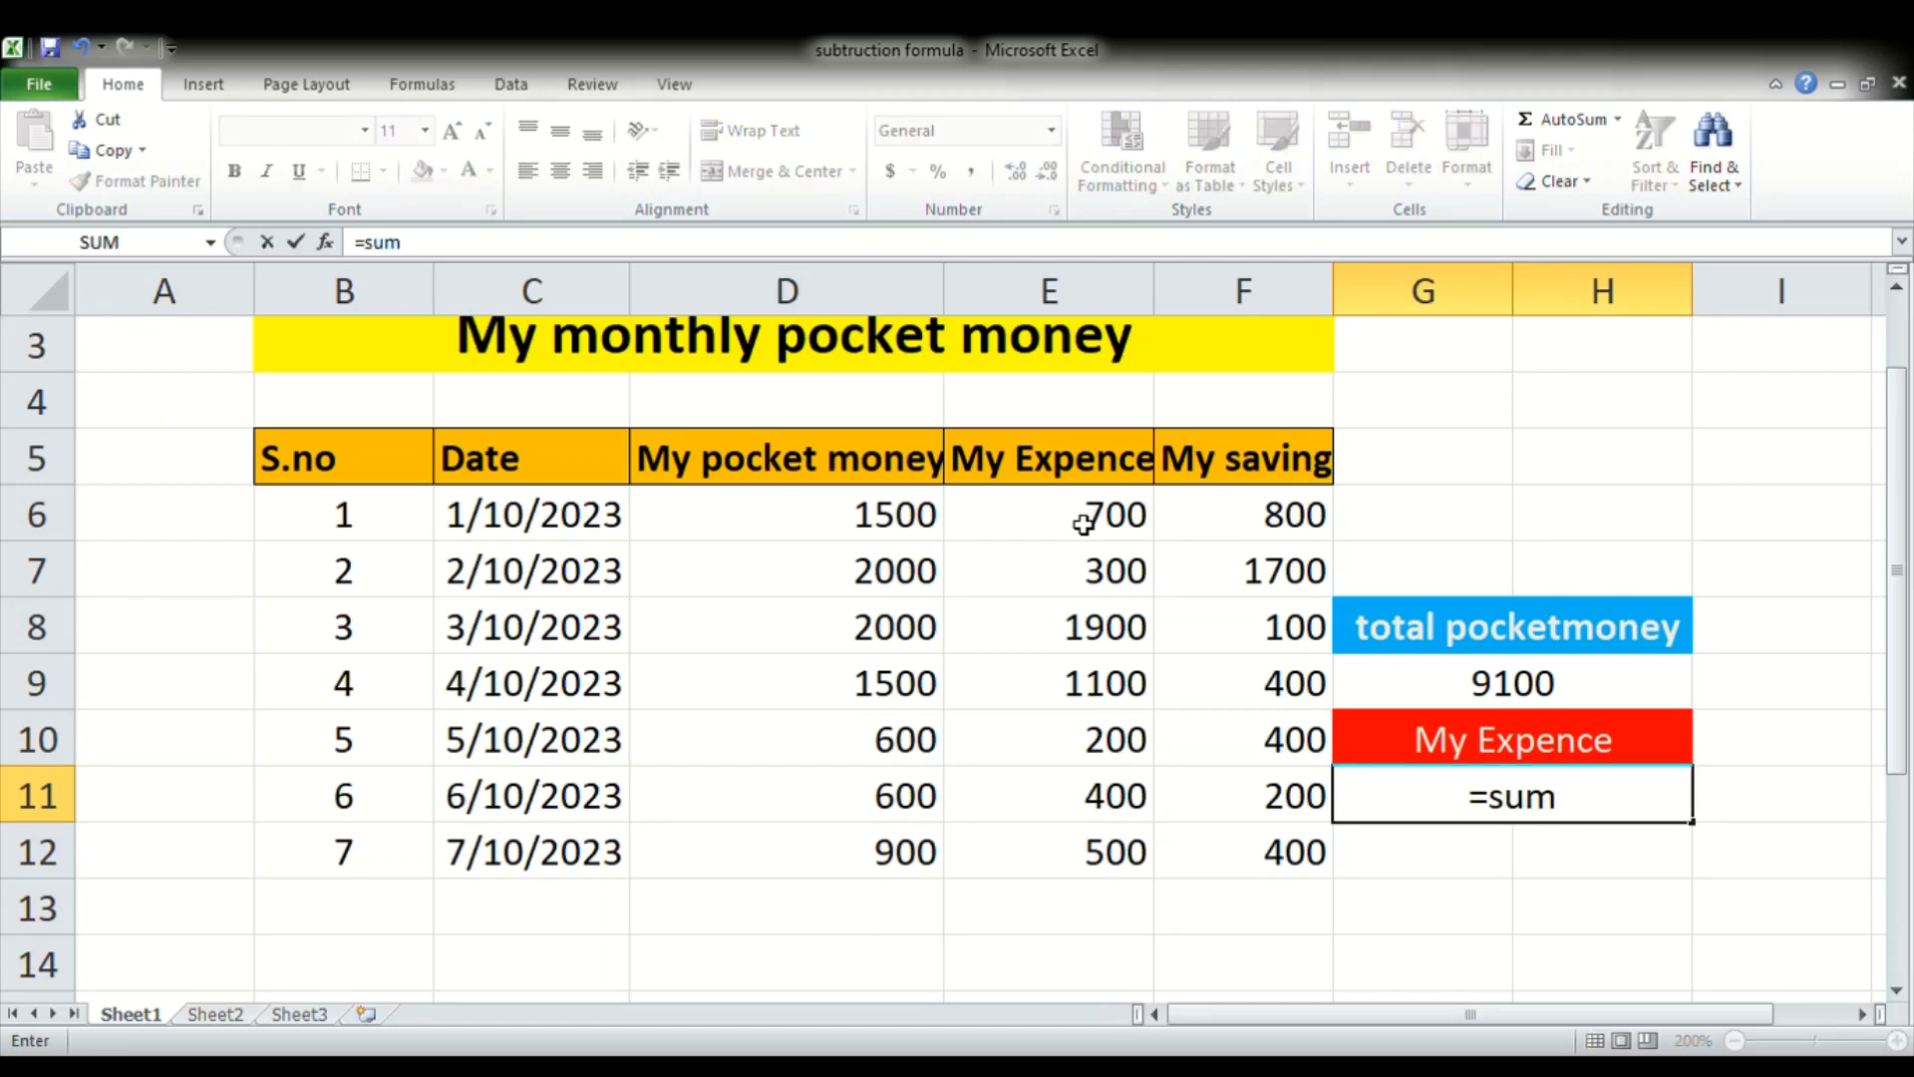
text(()
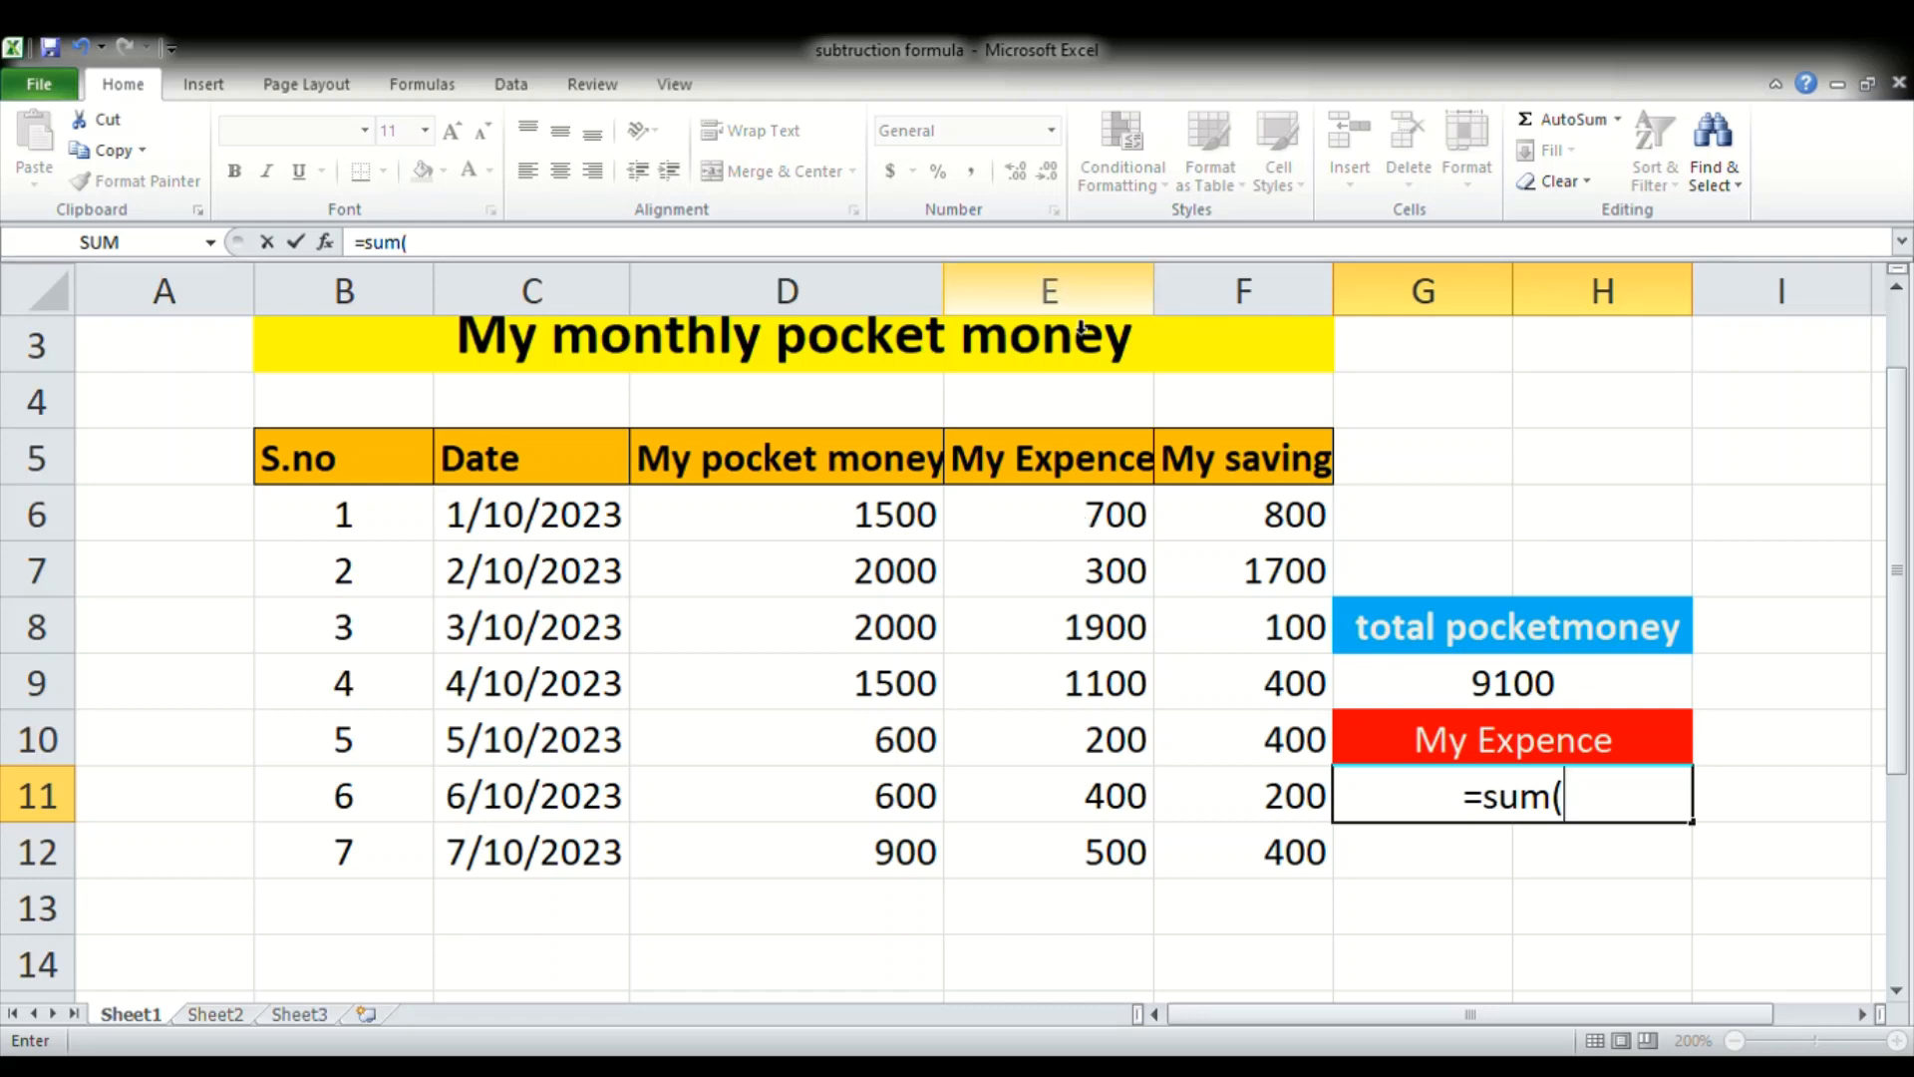
text(E)
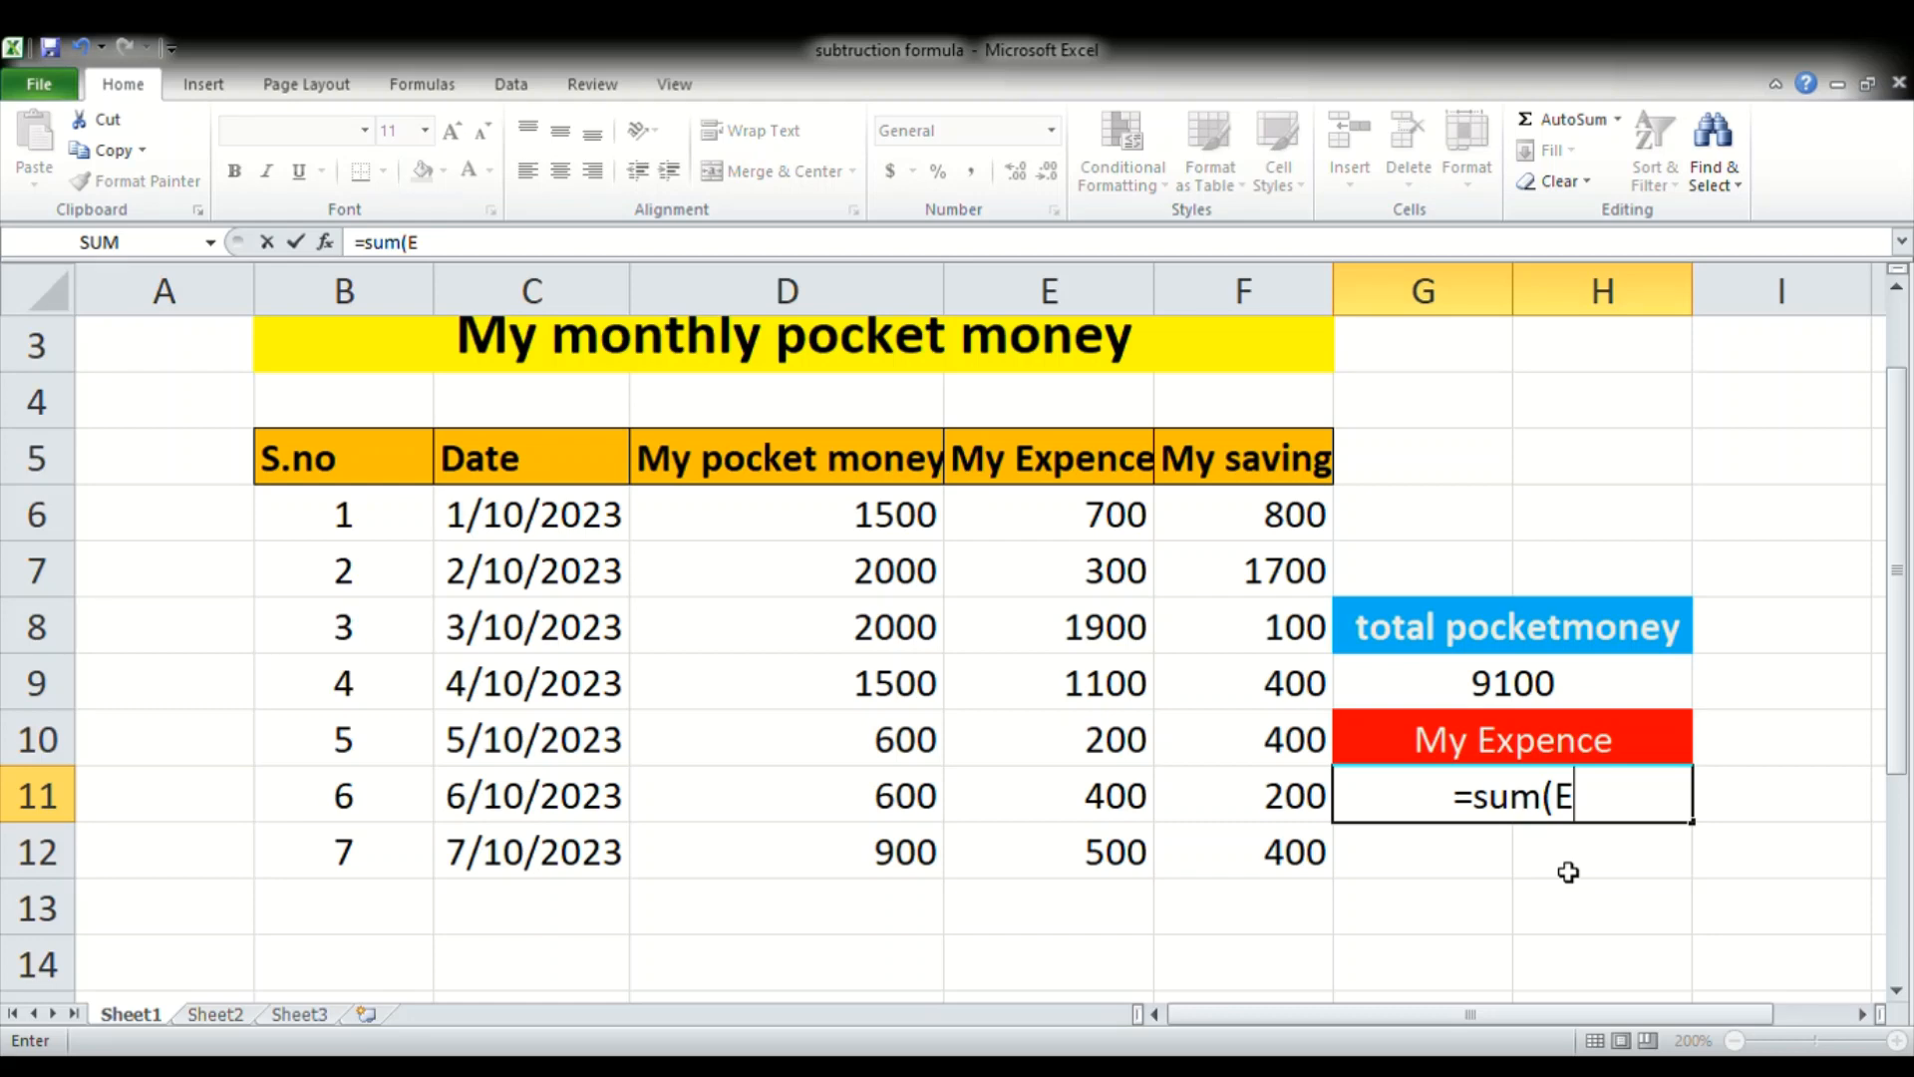
text(6:)
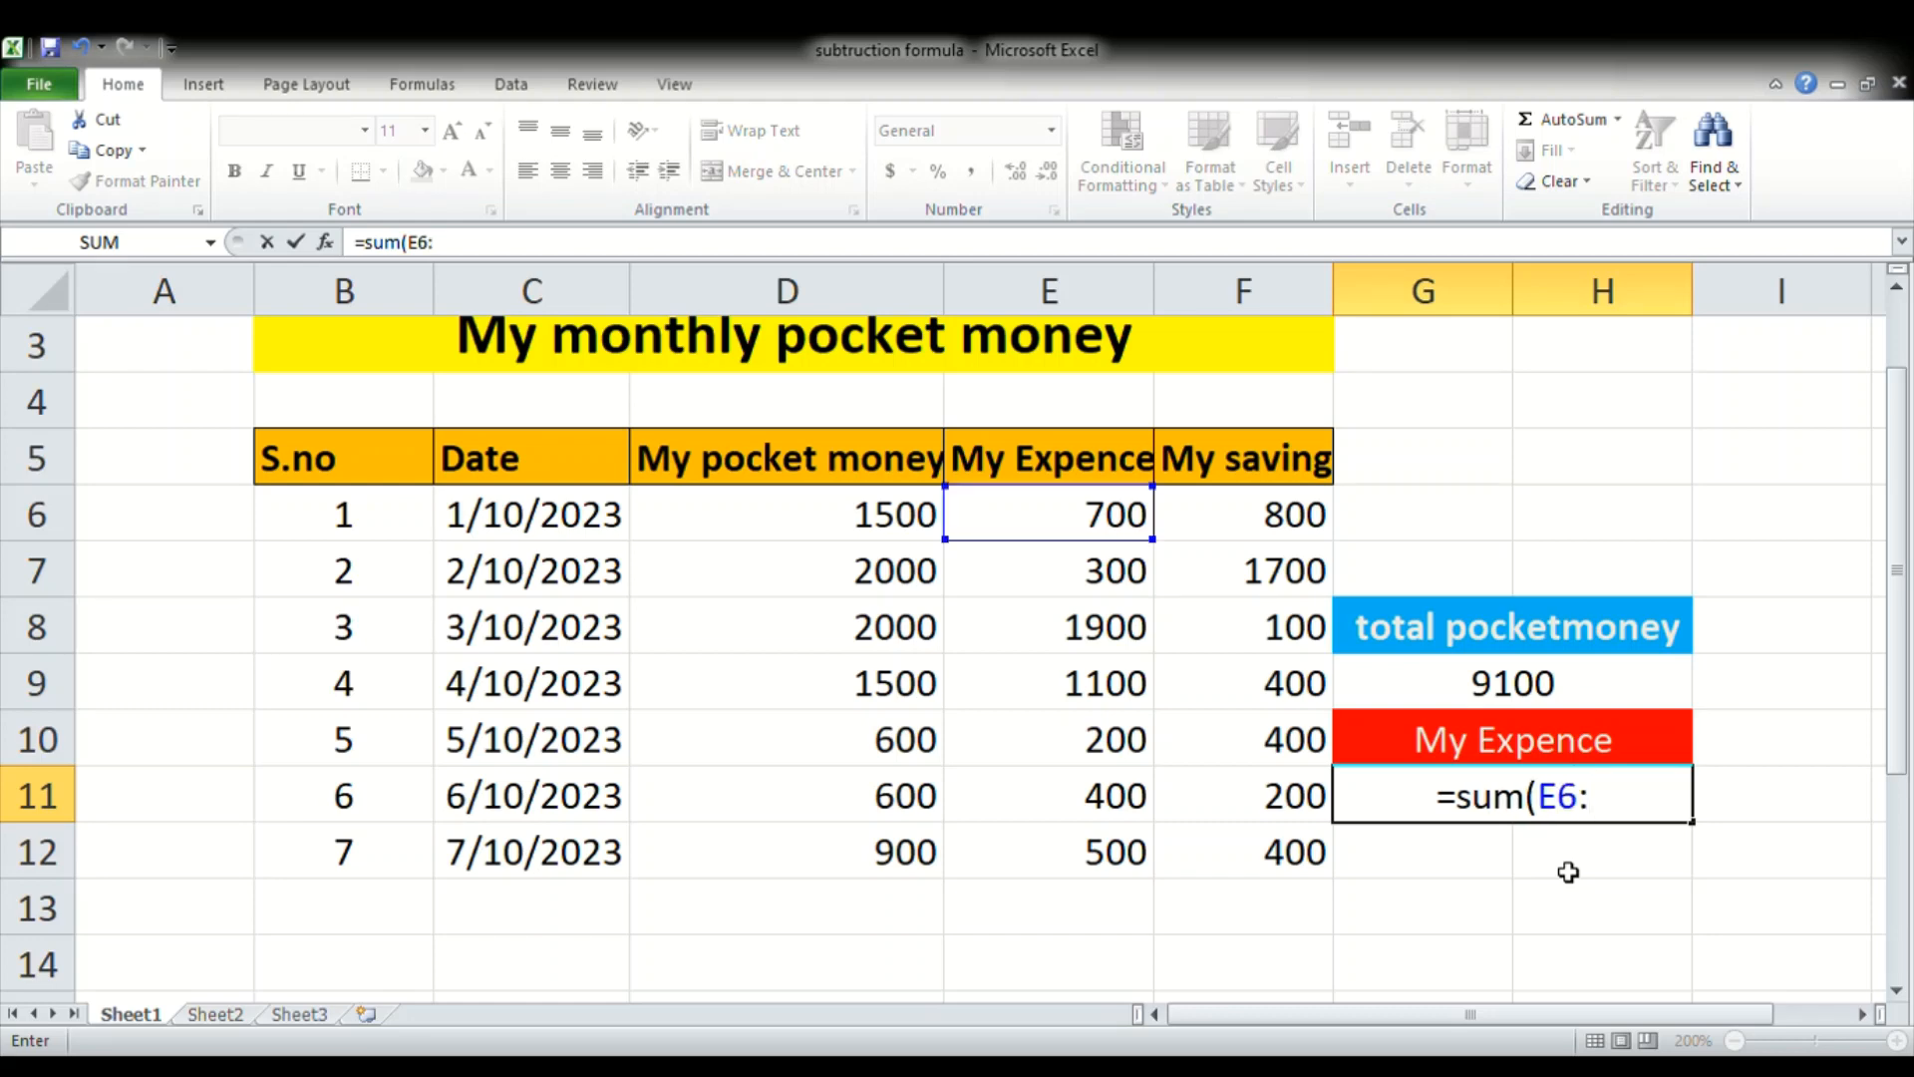
text(E12)
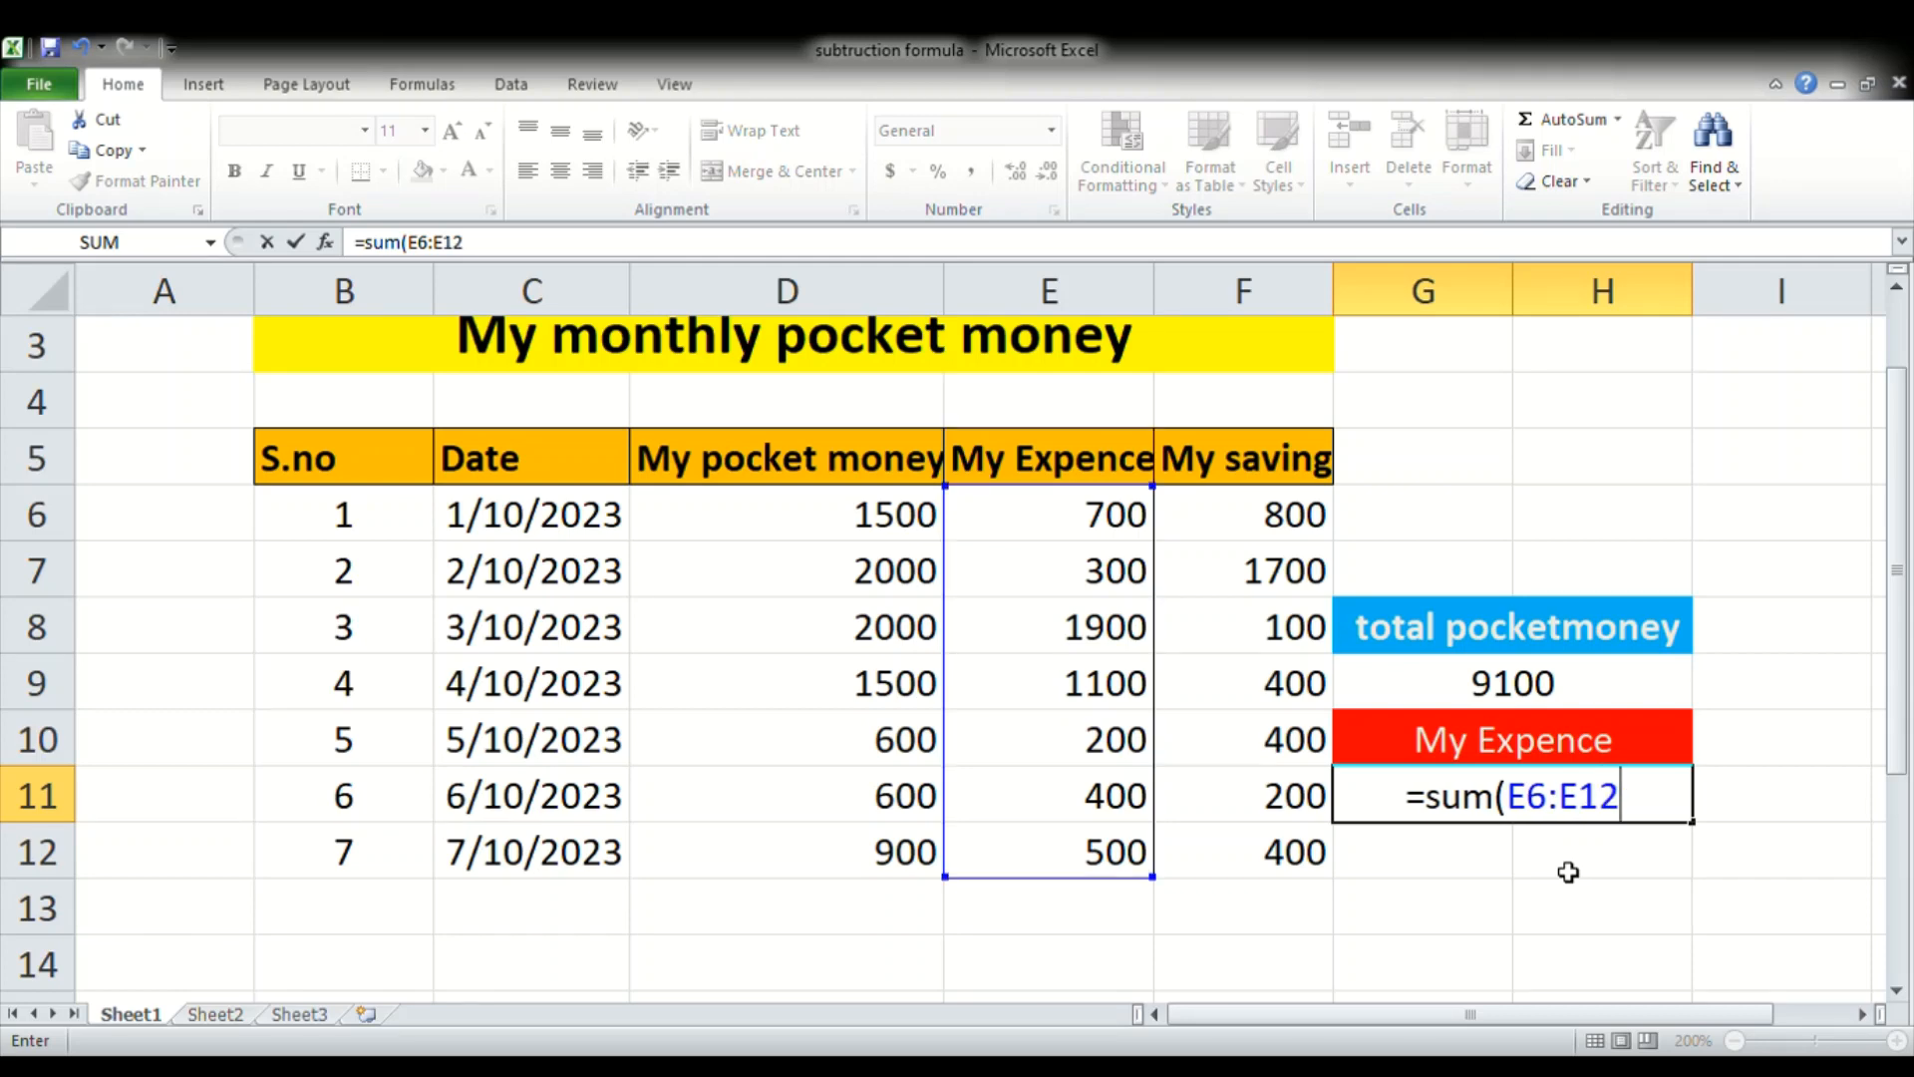
key(Return)
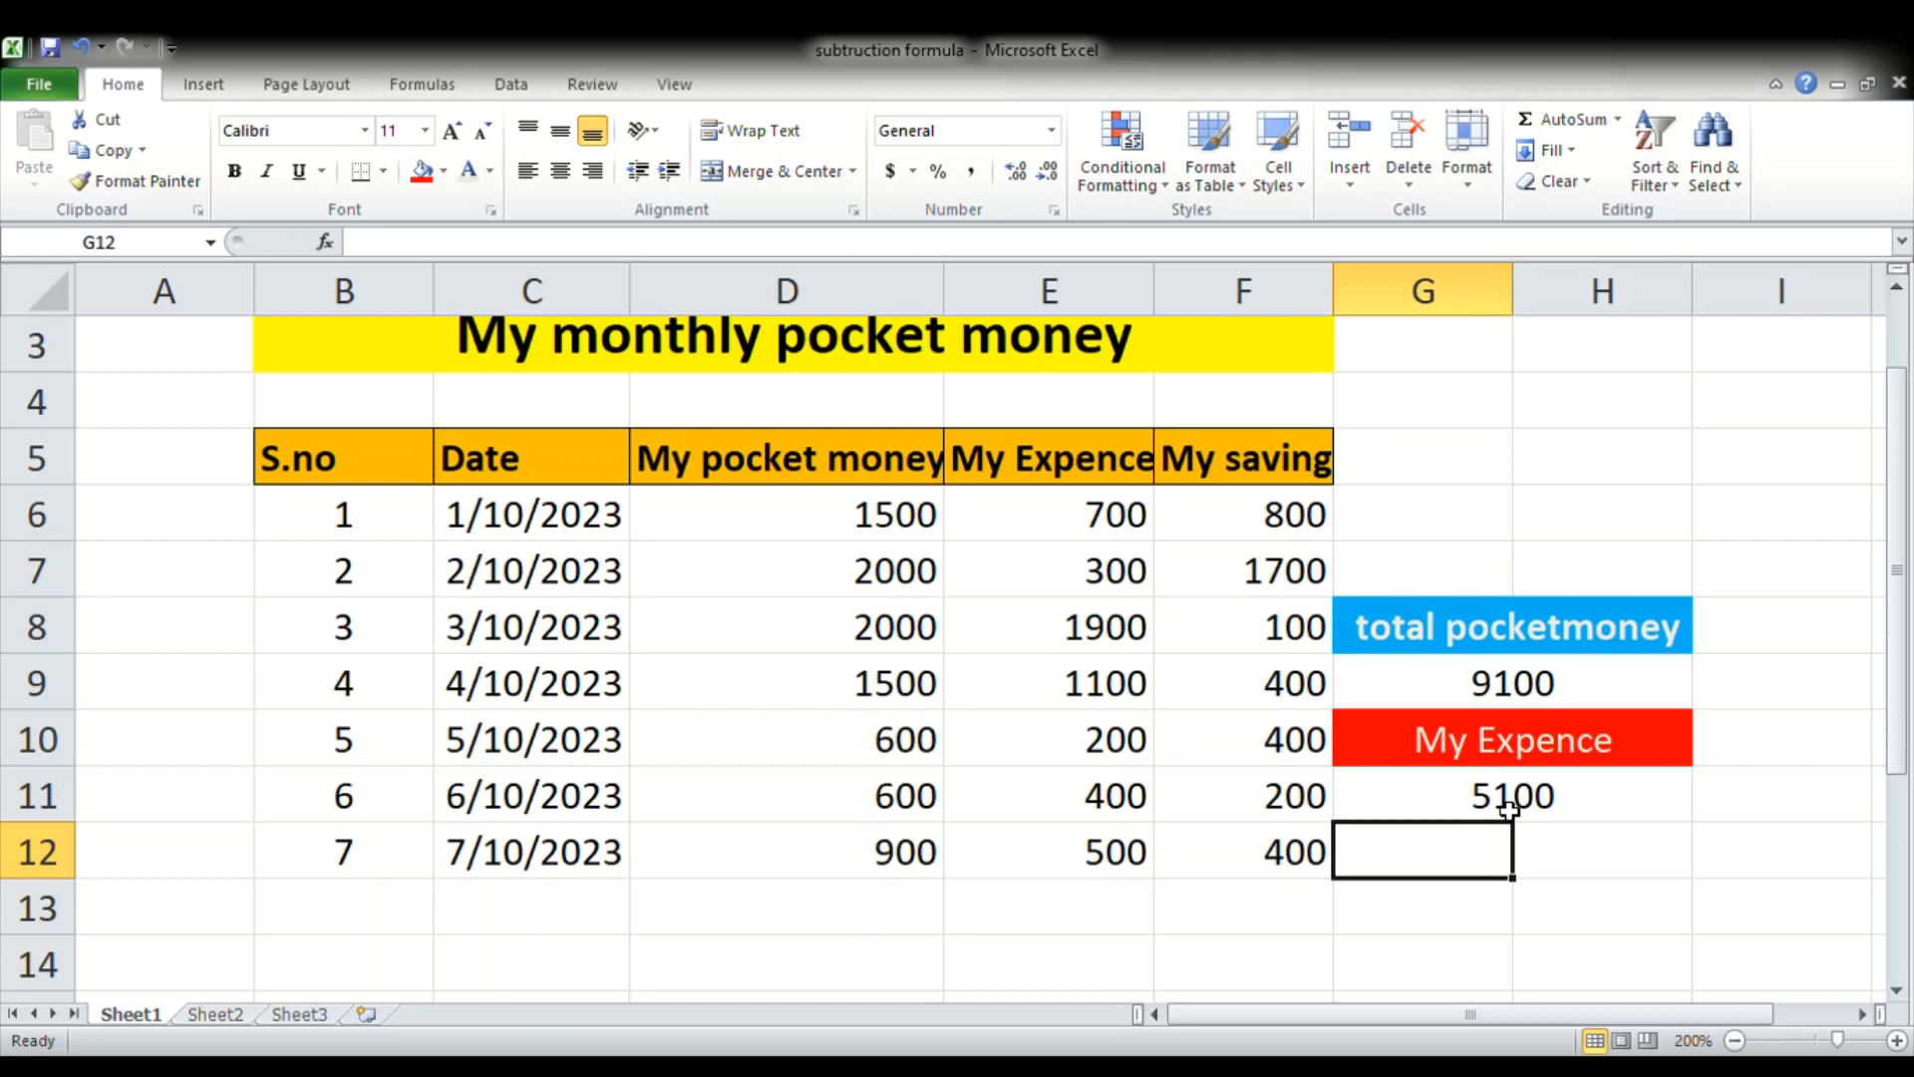
- Merge and center cells G12:H12 and enter the label "My saving" in the merged cell
click(1554, 887)
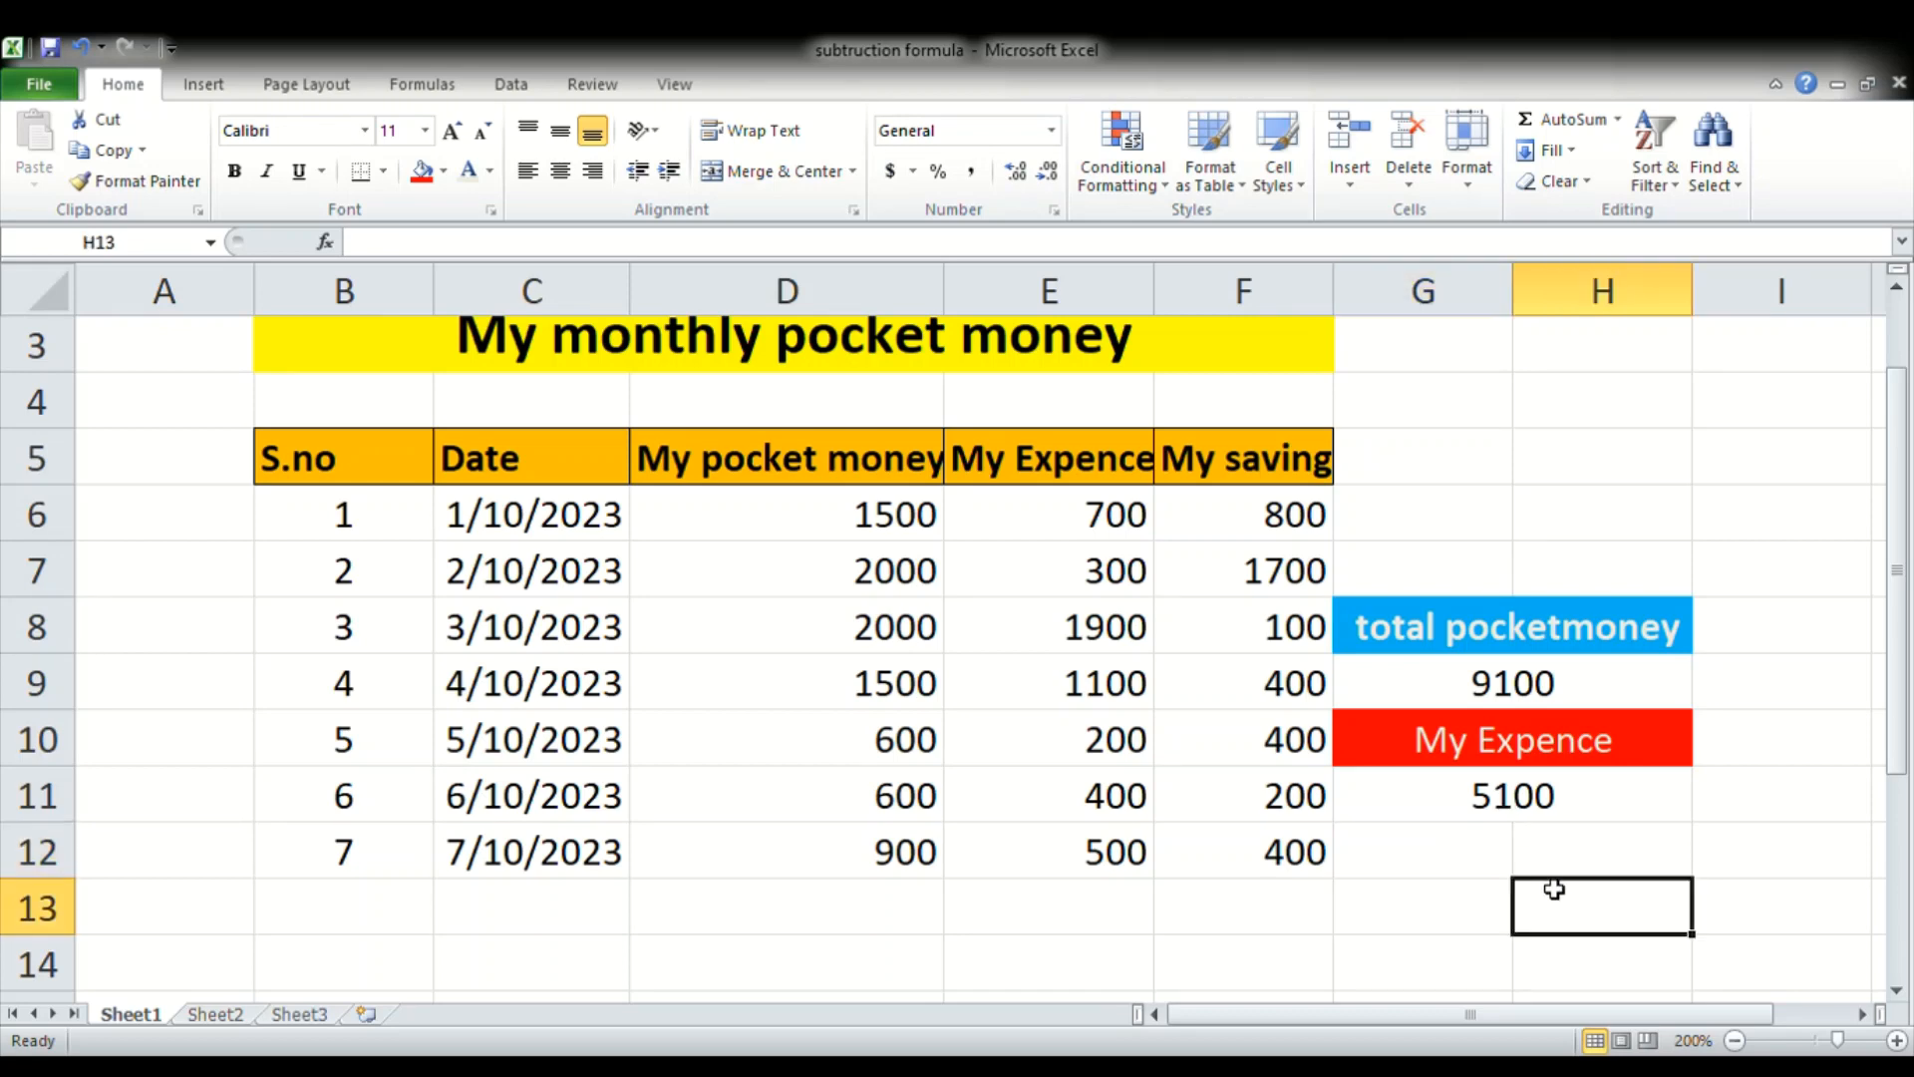
click(1519, 803)
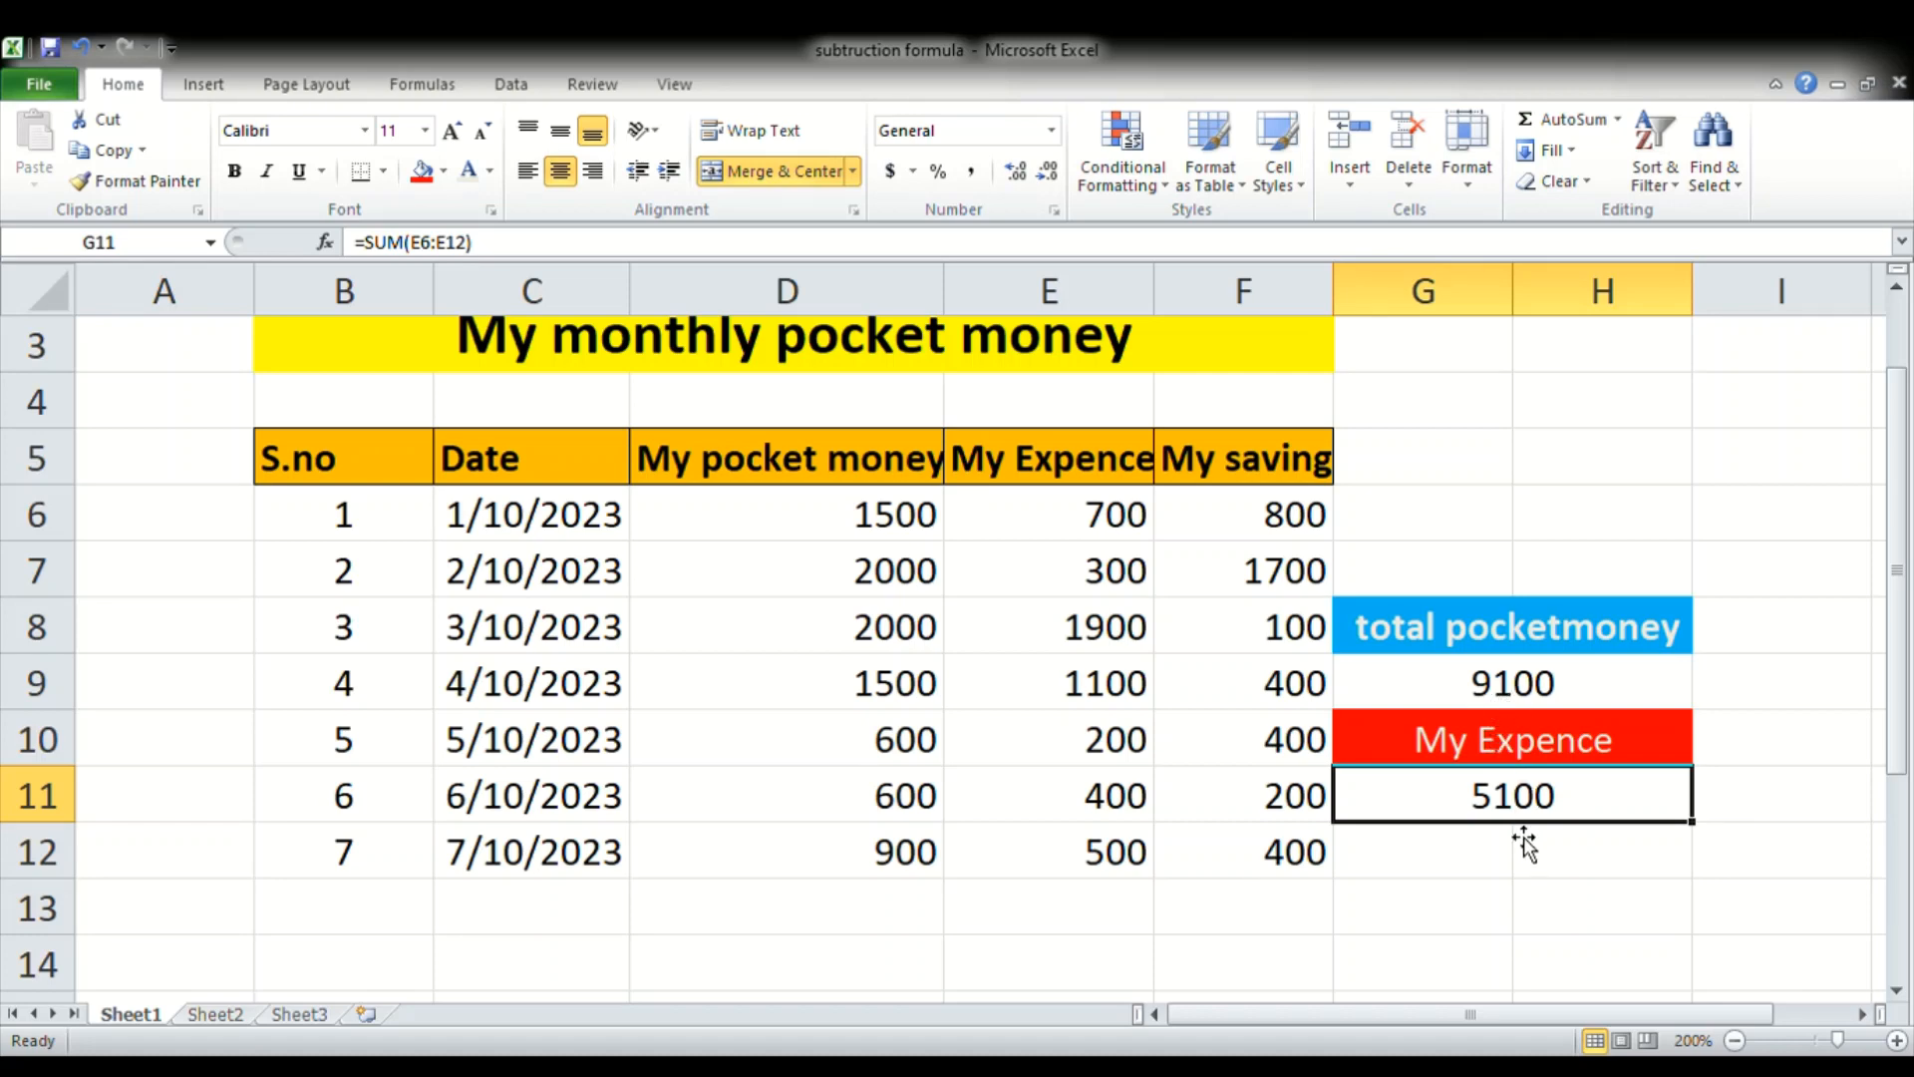
click(1484, 862)
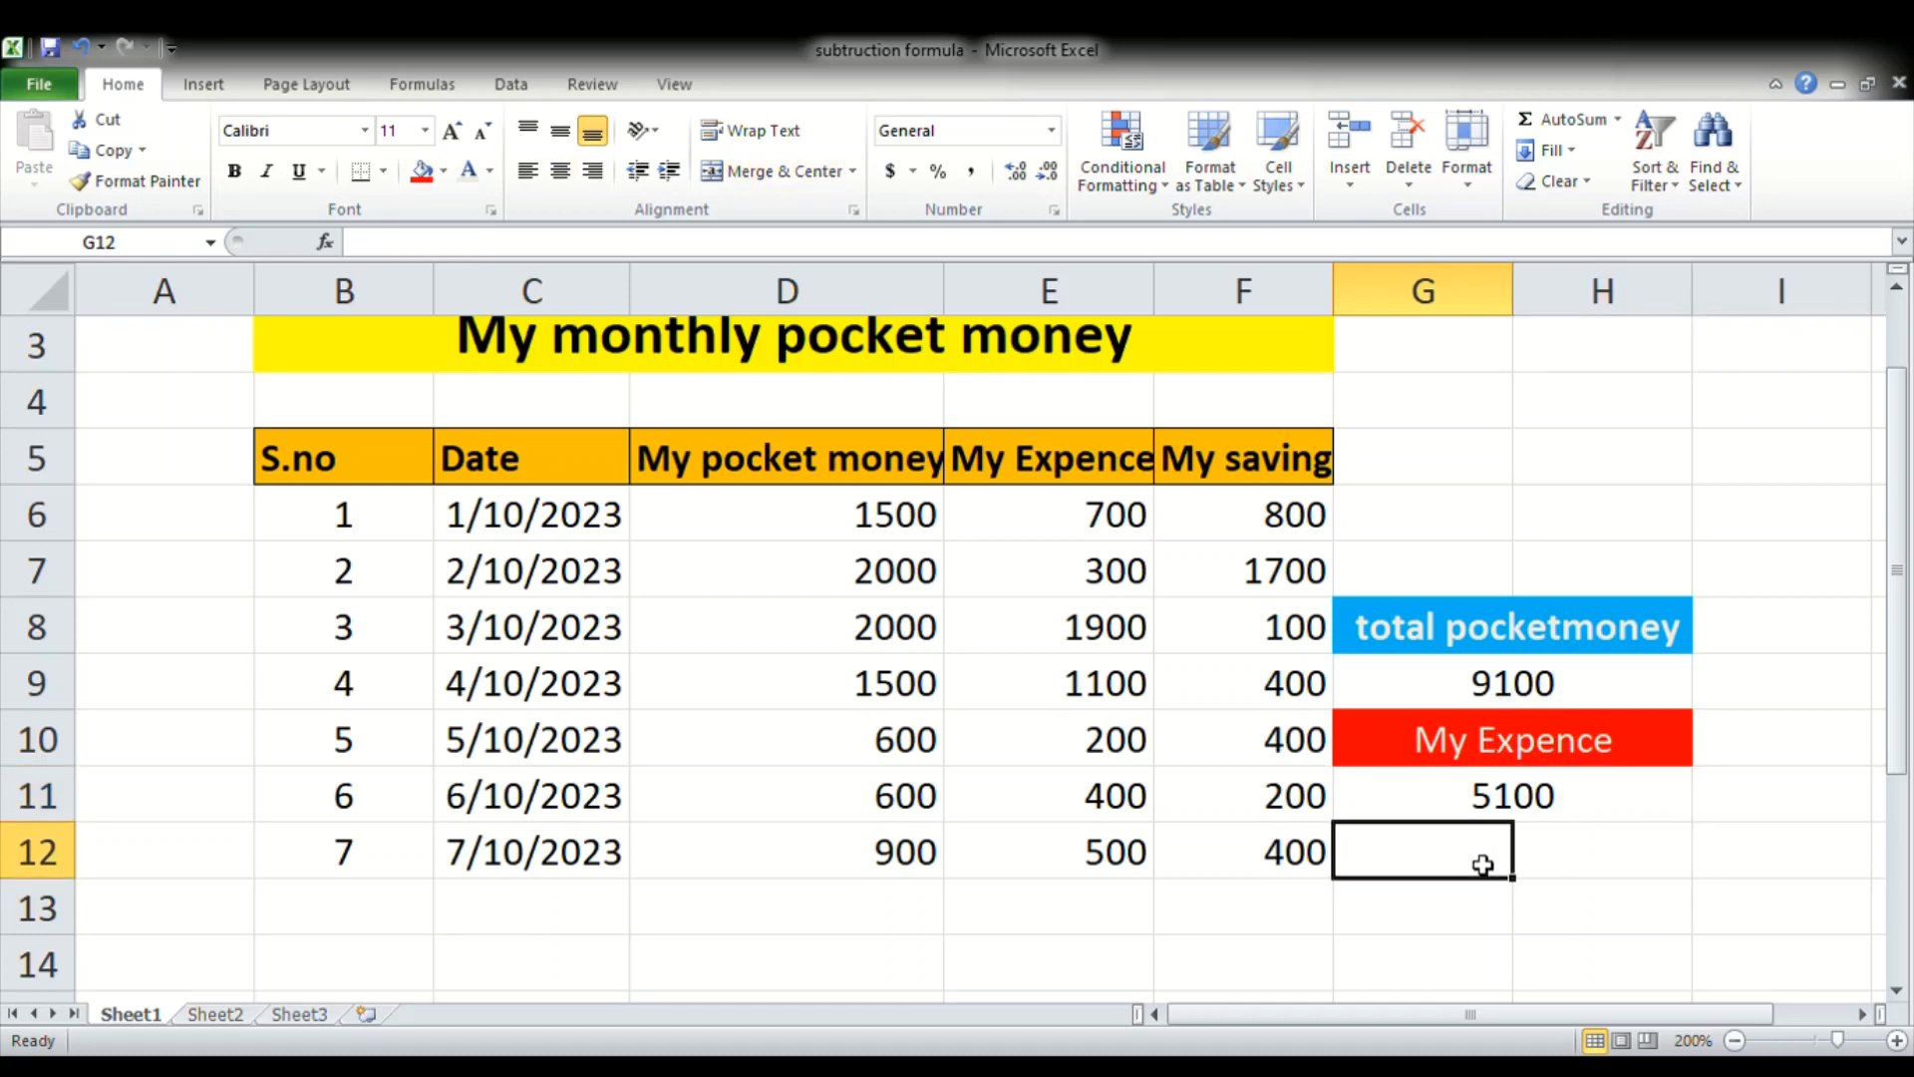
drag(1484, 863, 1553, 853)
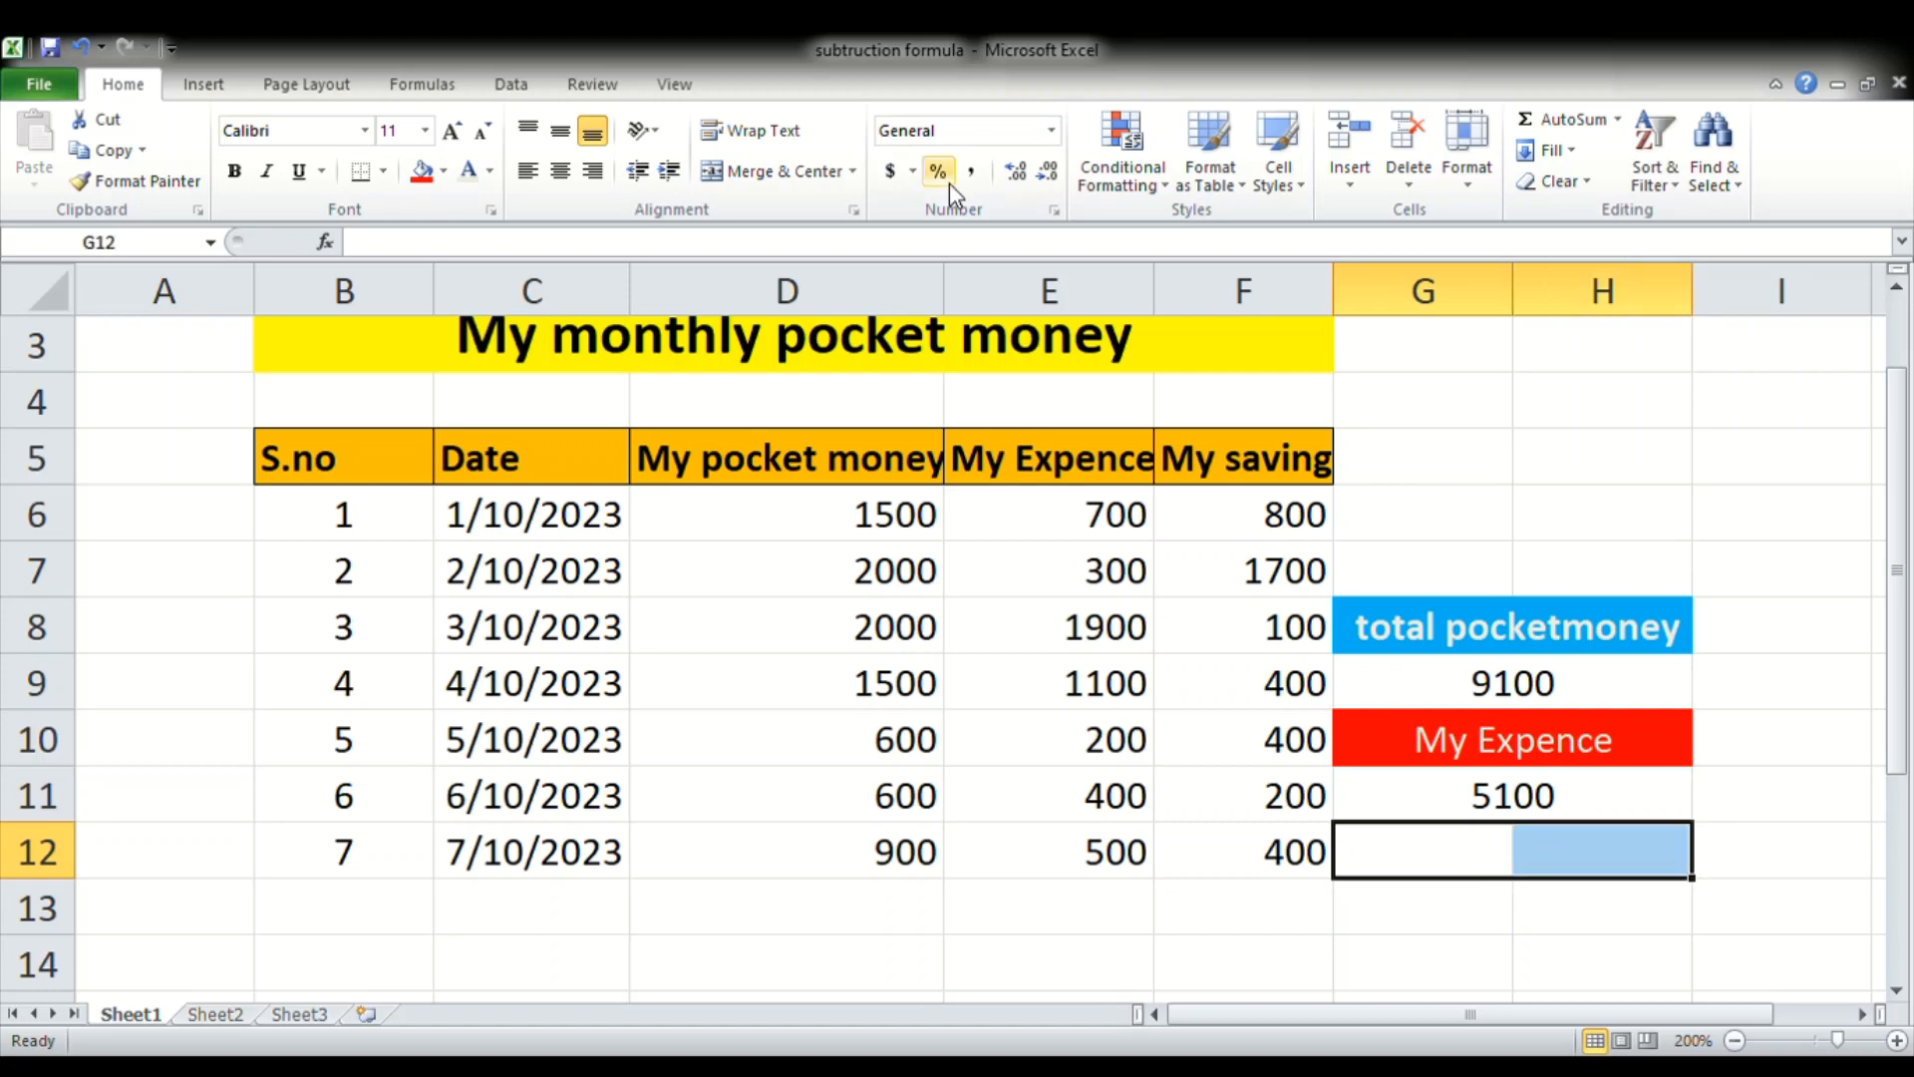
click(773, 172)
click(1553, 960)
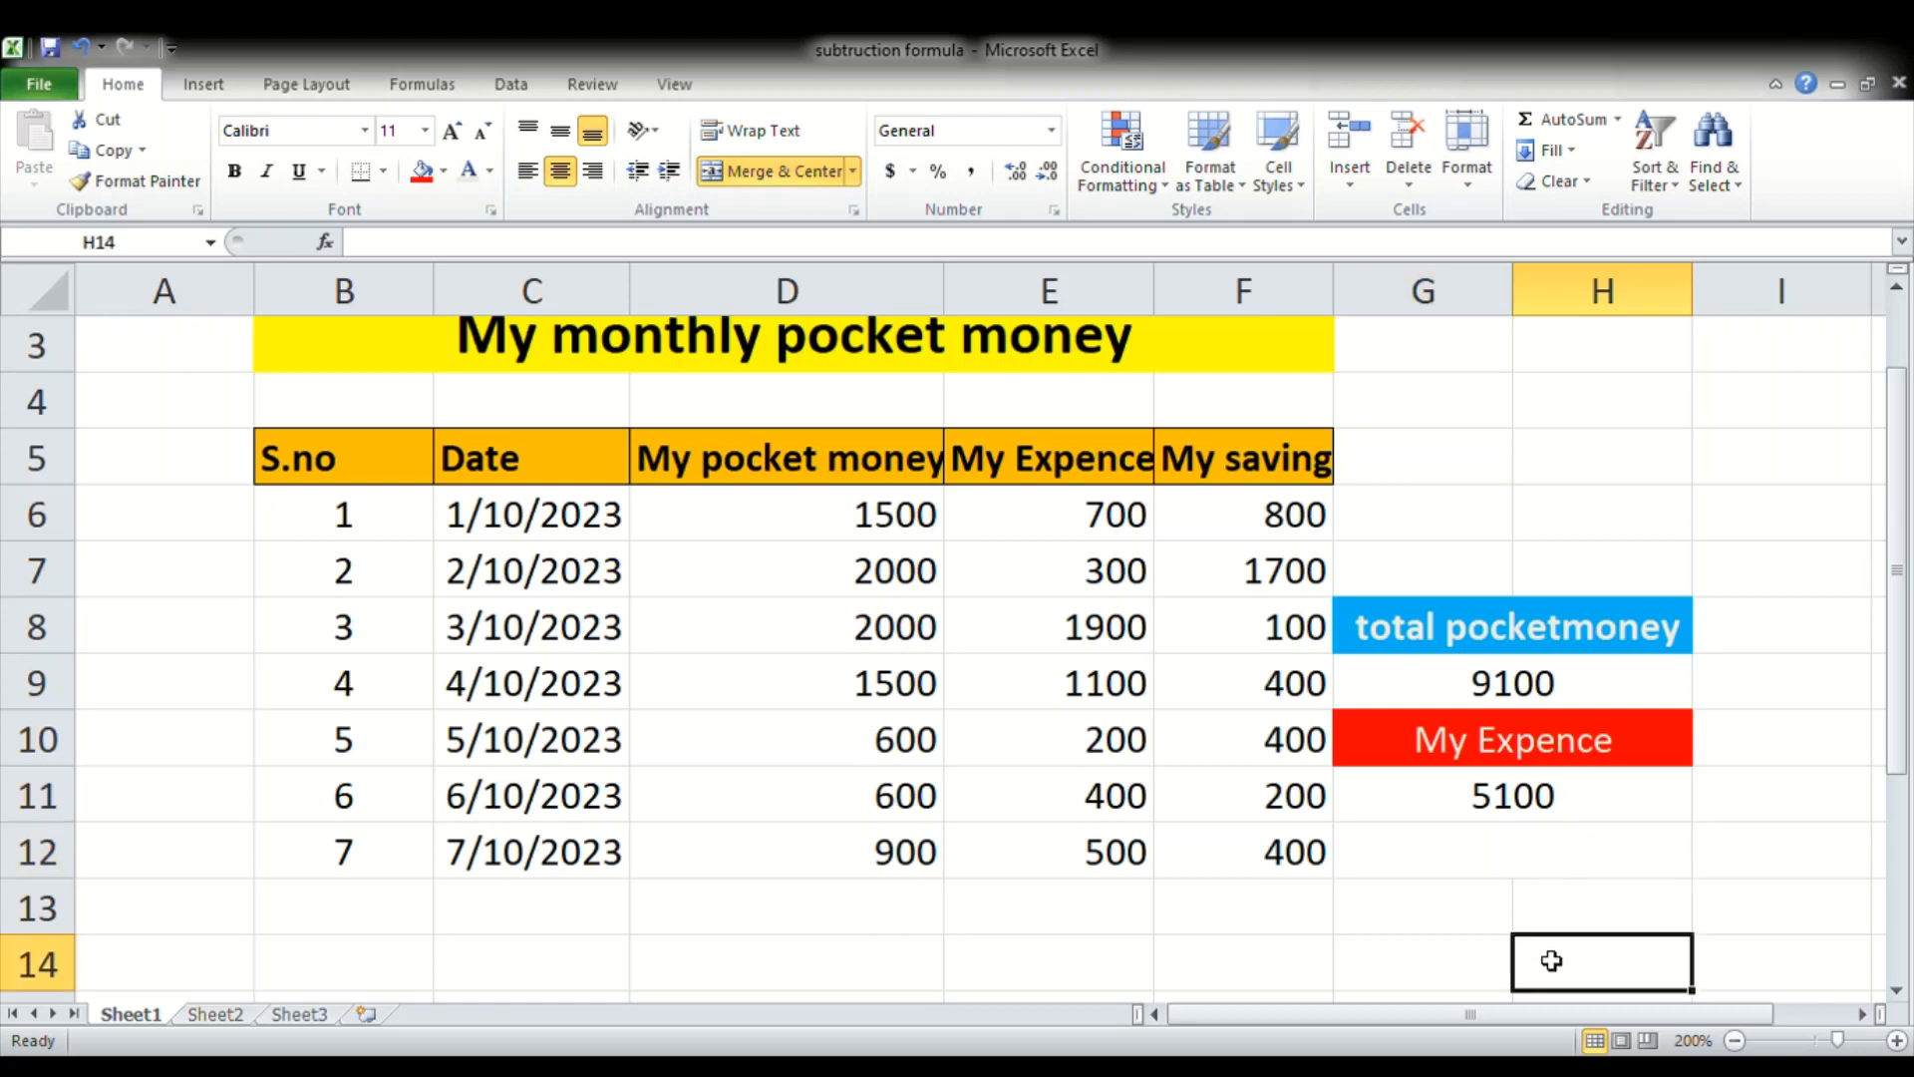
double_click(1533, 870)
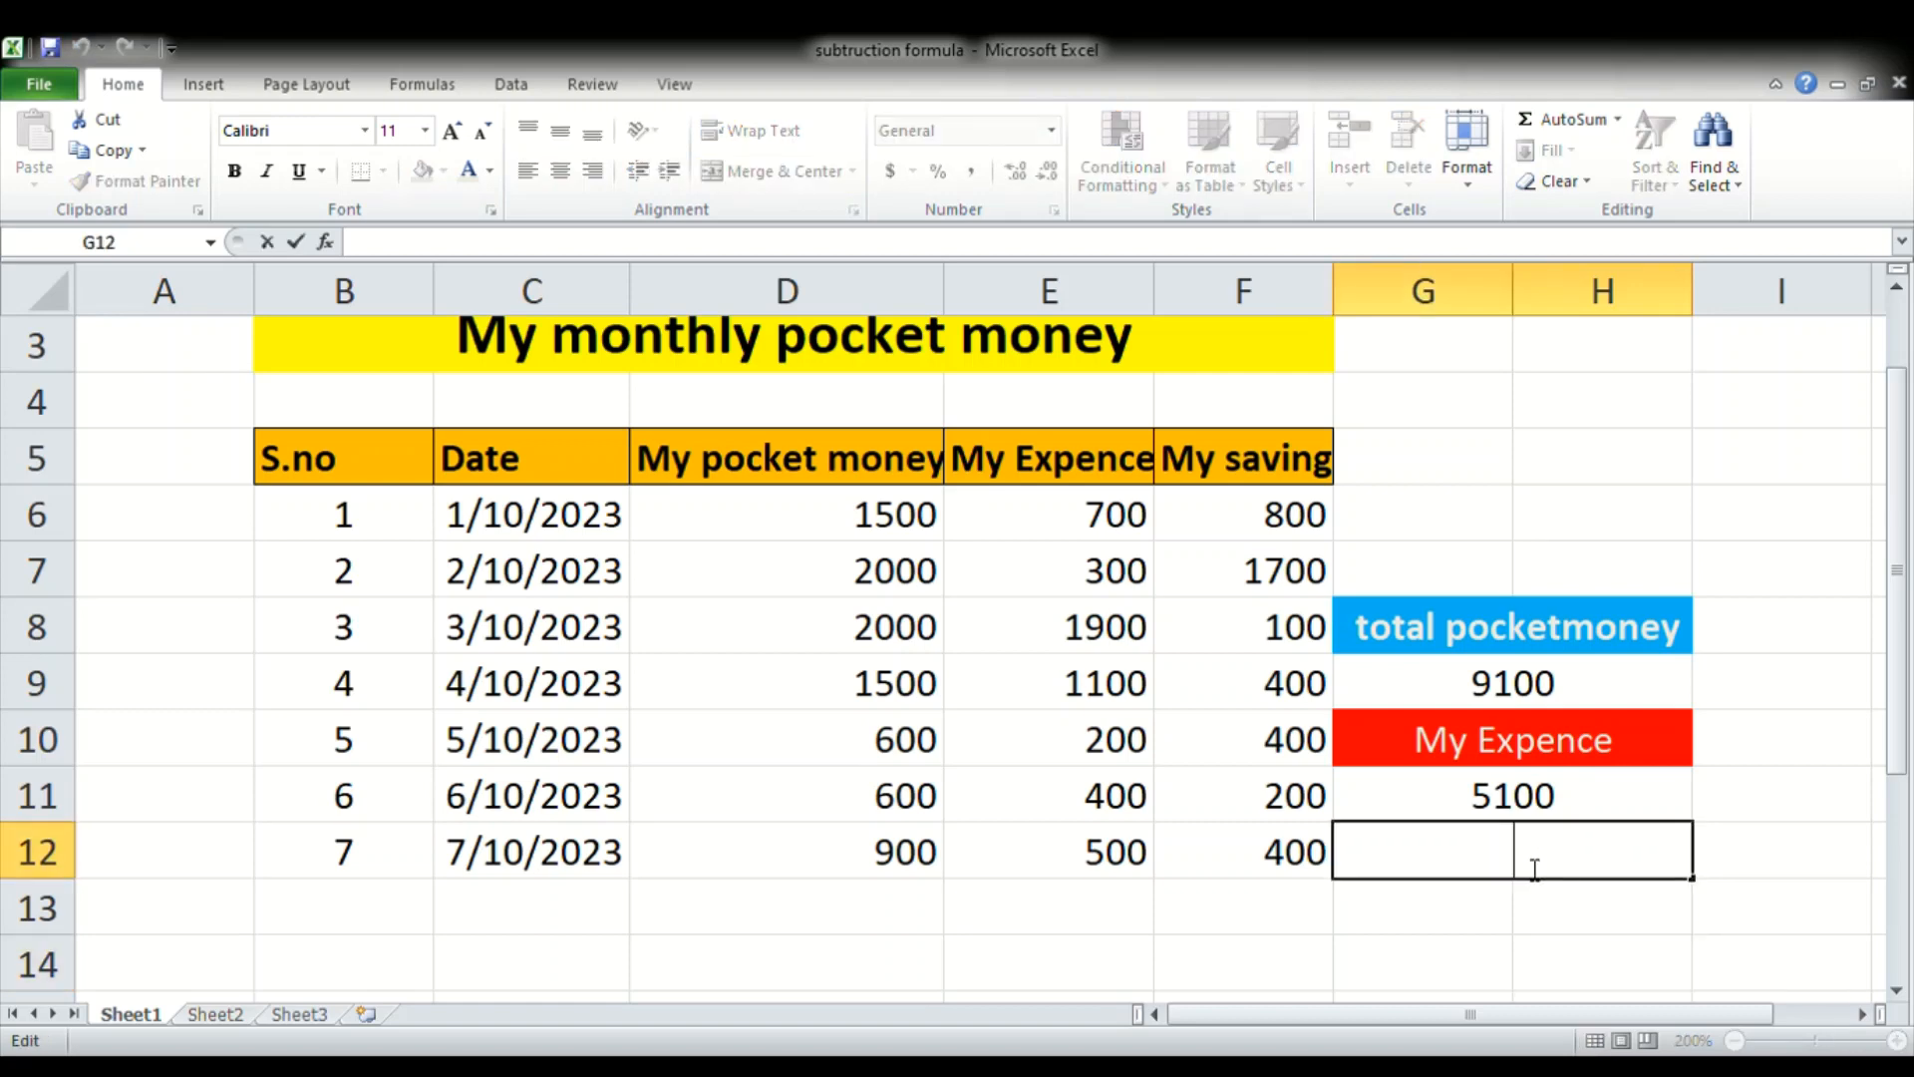
text(My )
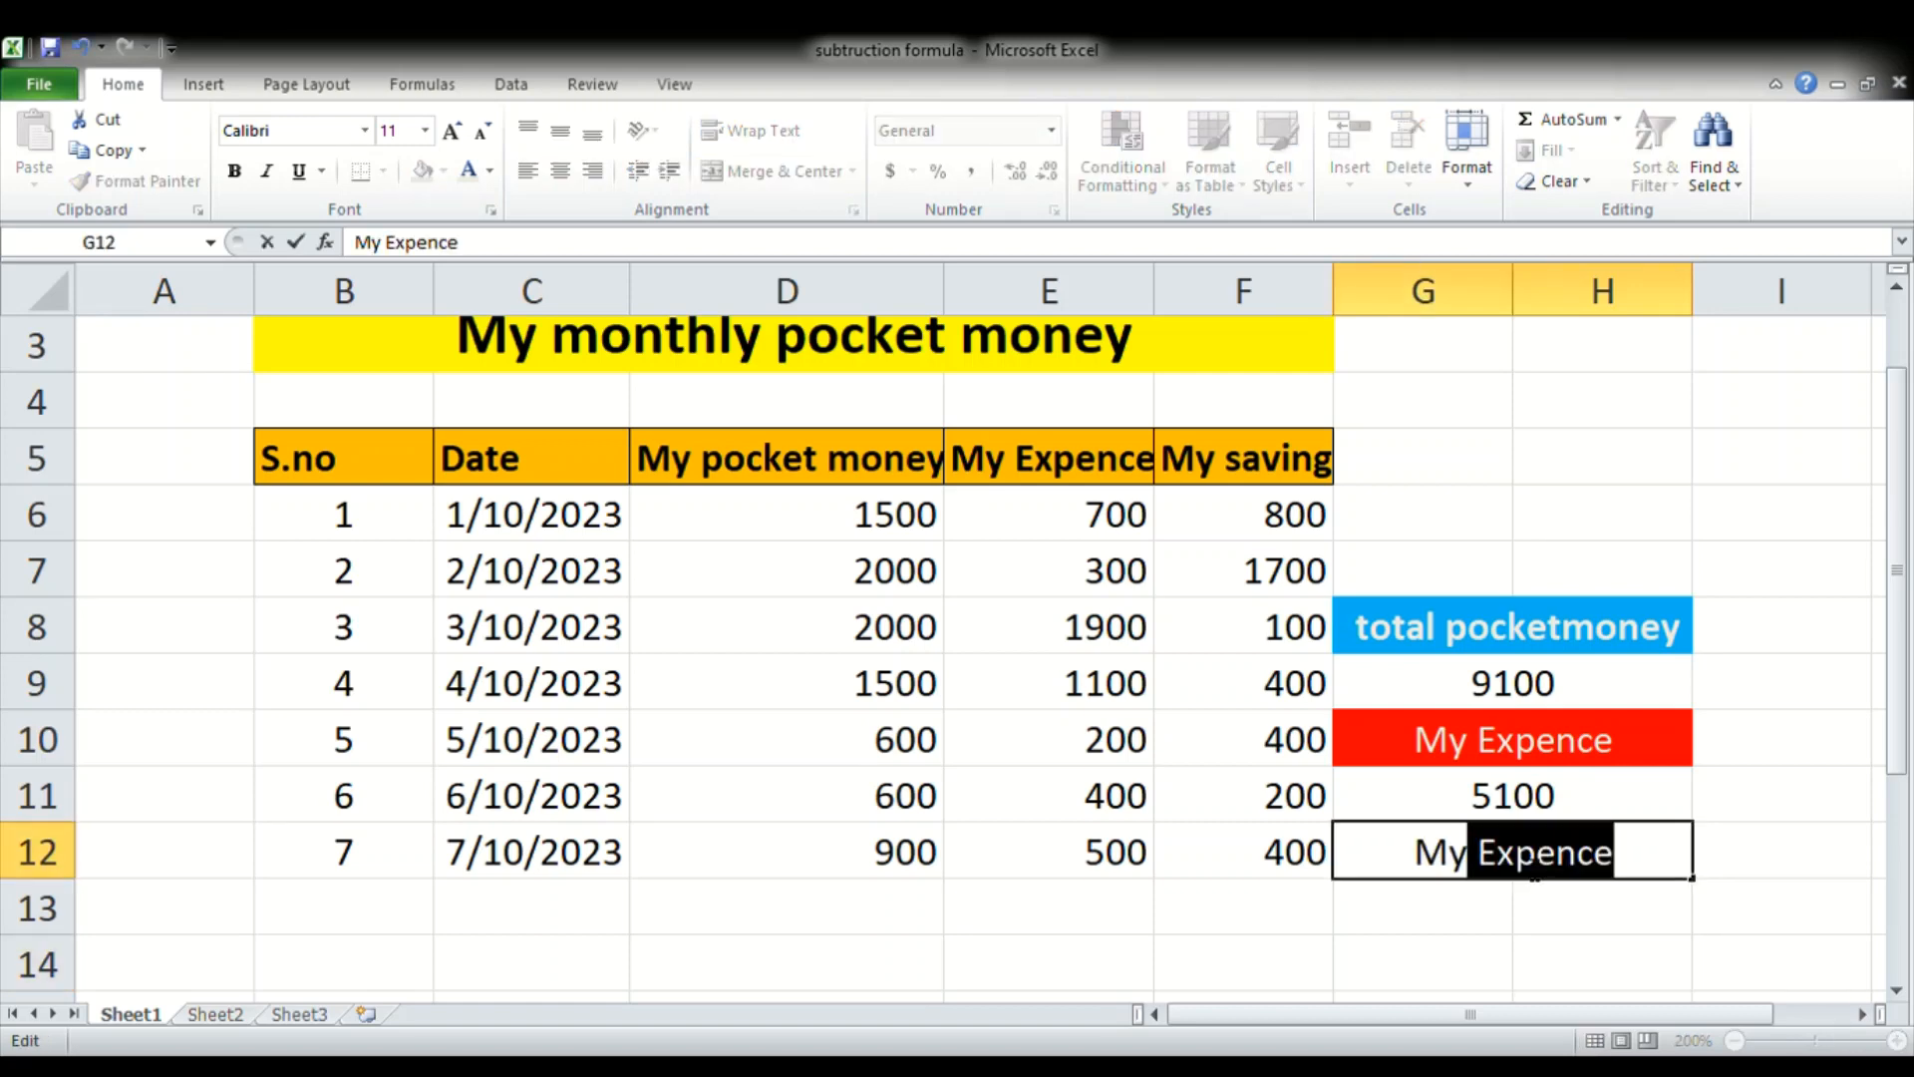
text(sav)
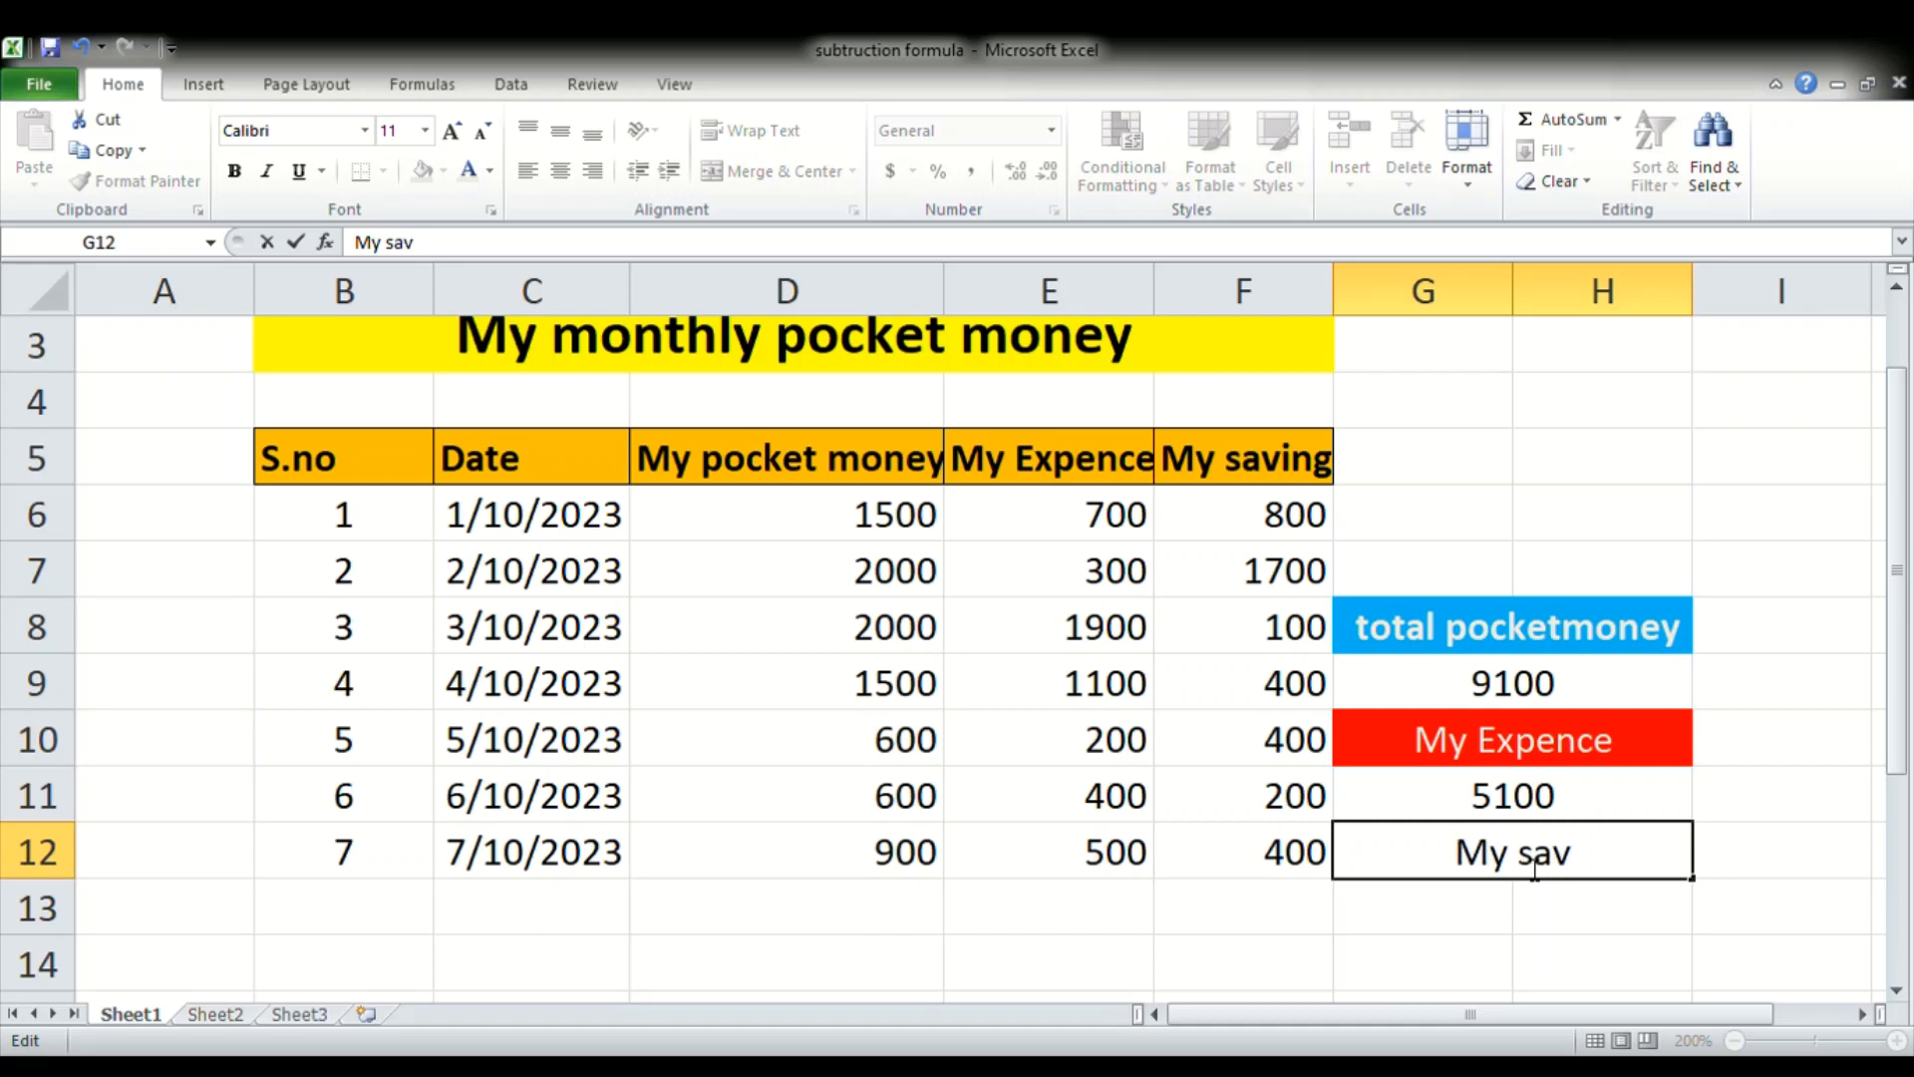
text(ing)
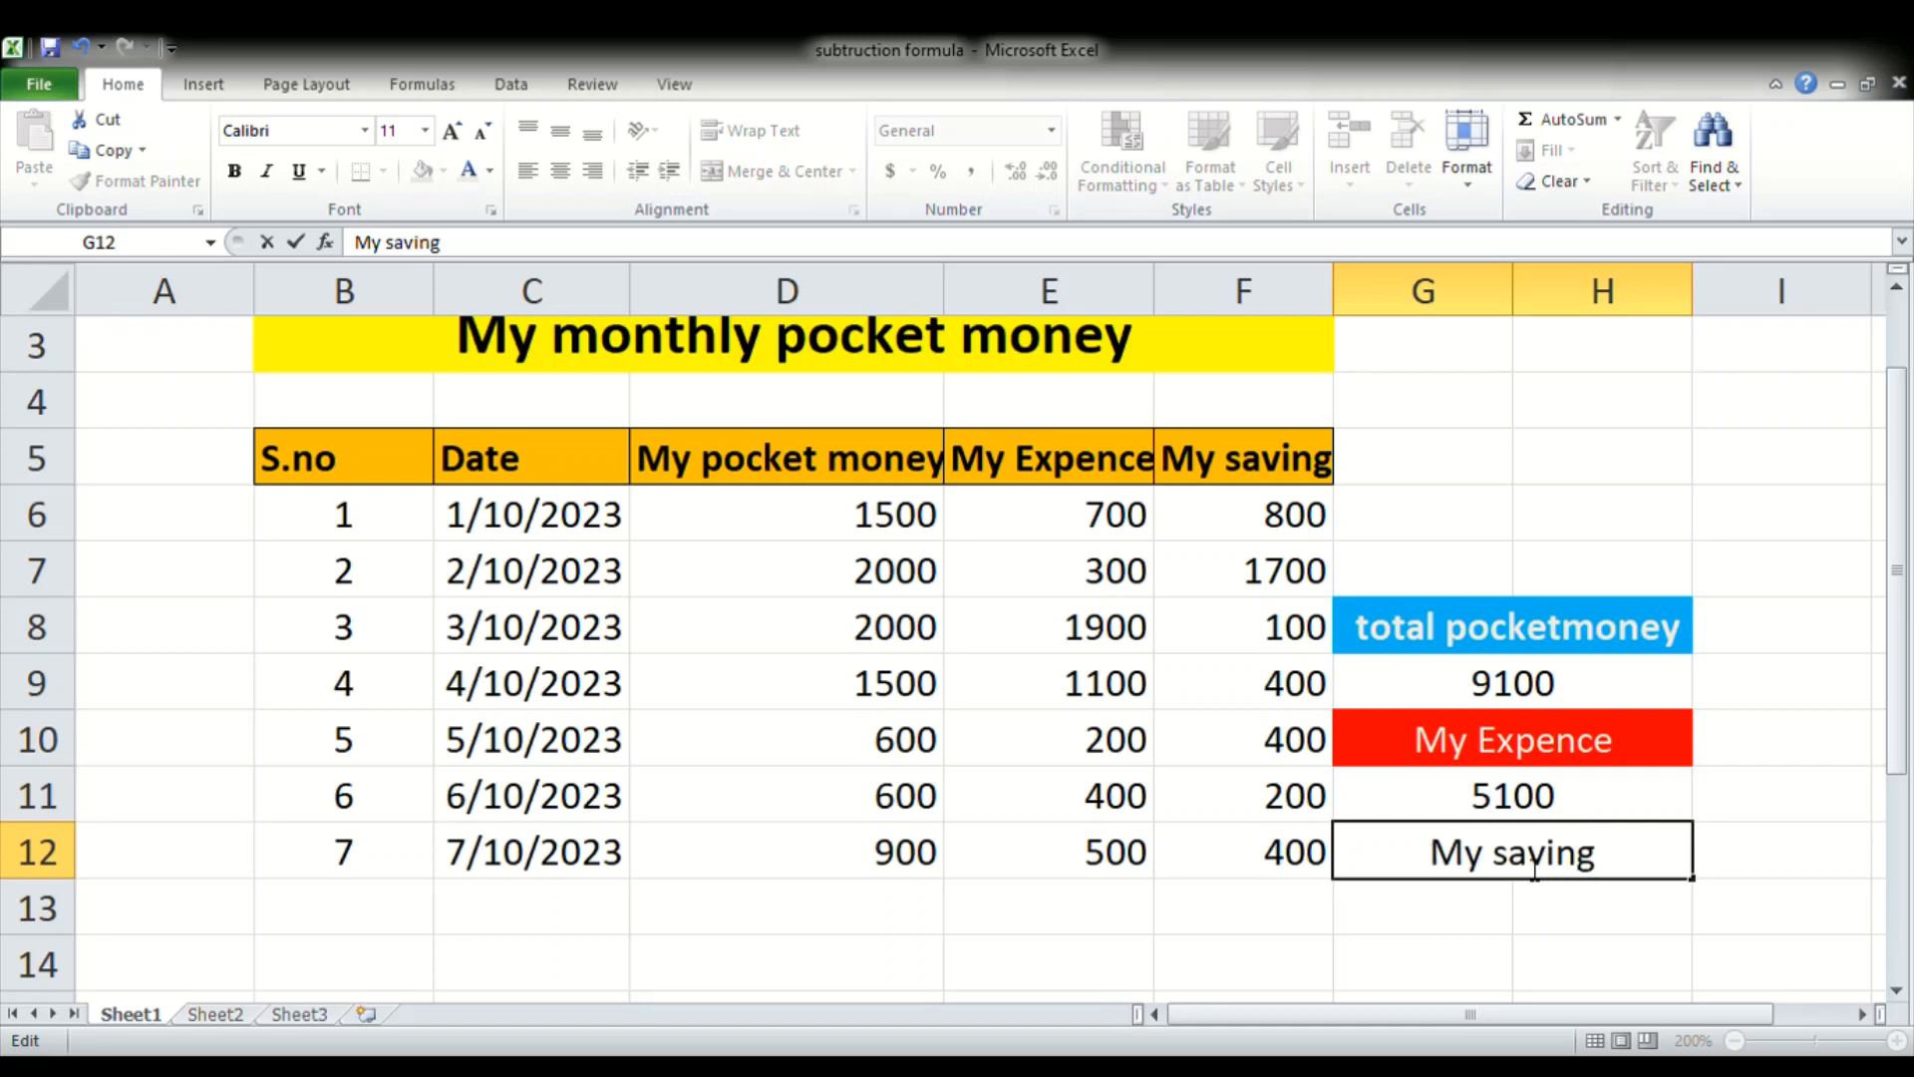
click(1386, 985)
- Give the "My saving" label in G12:H12 a green fill and white text
click(1426, 862)
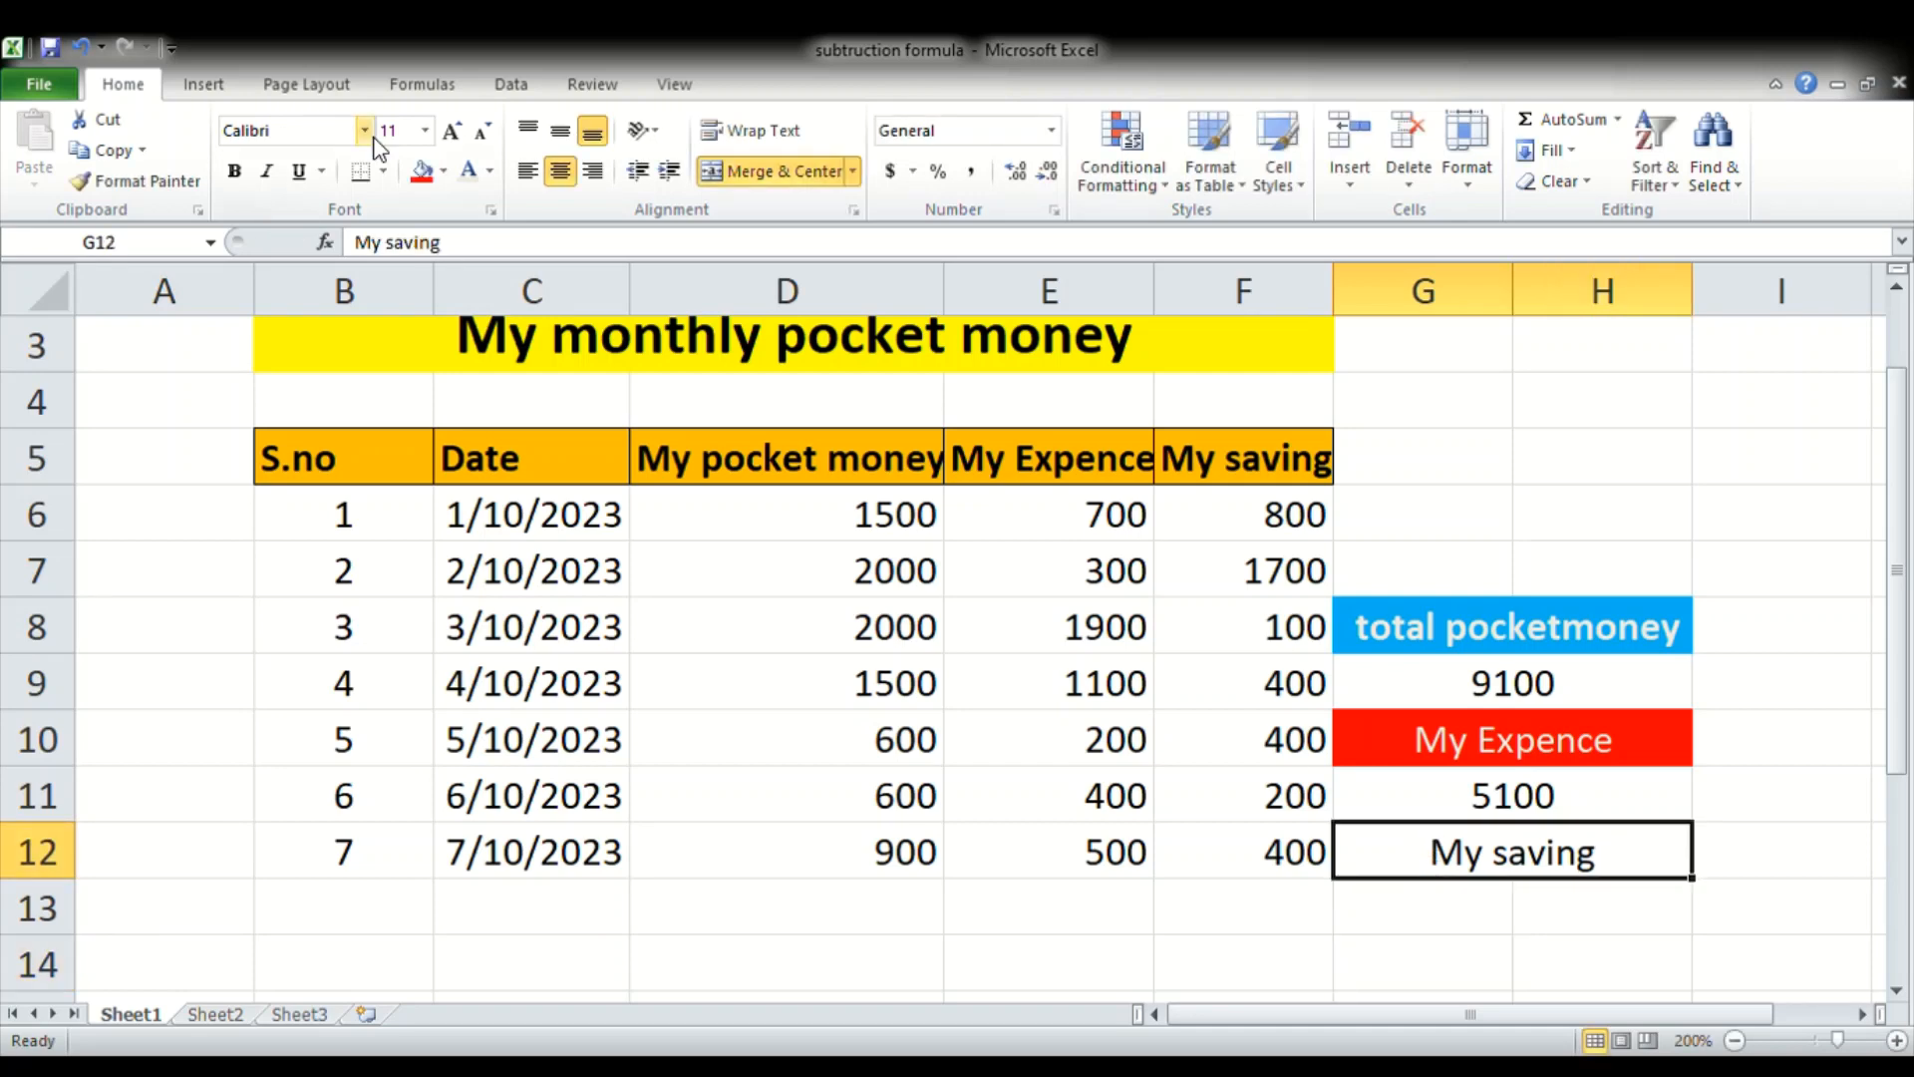
click(435, 174)
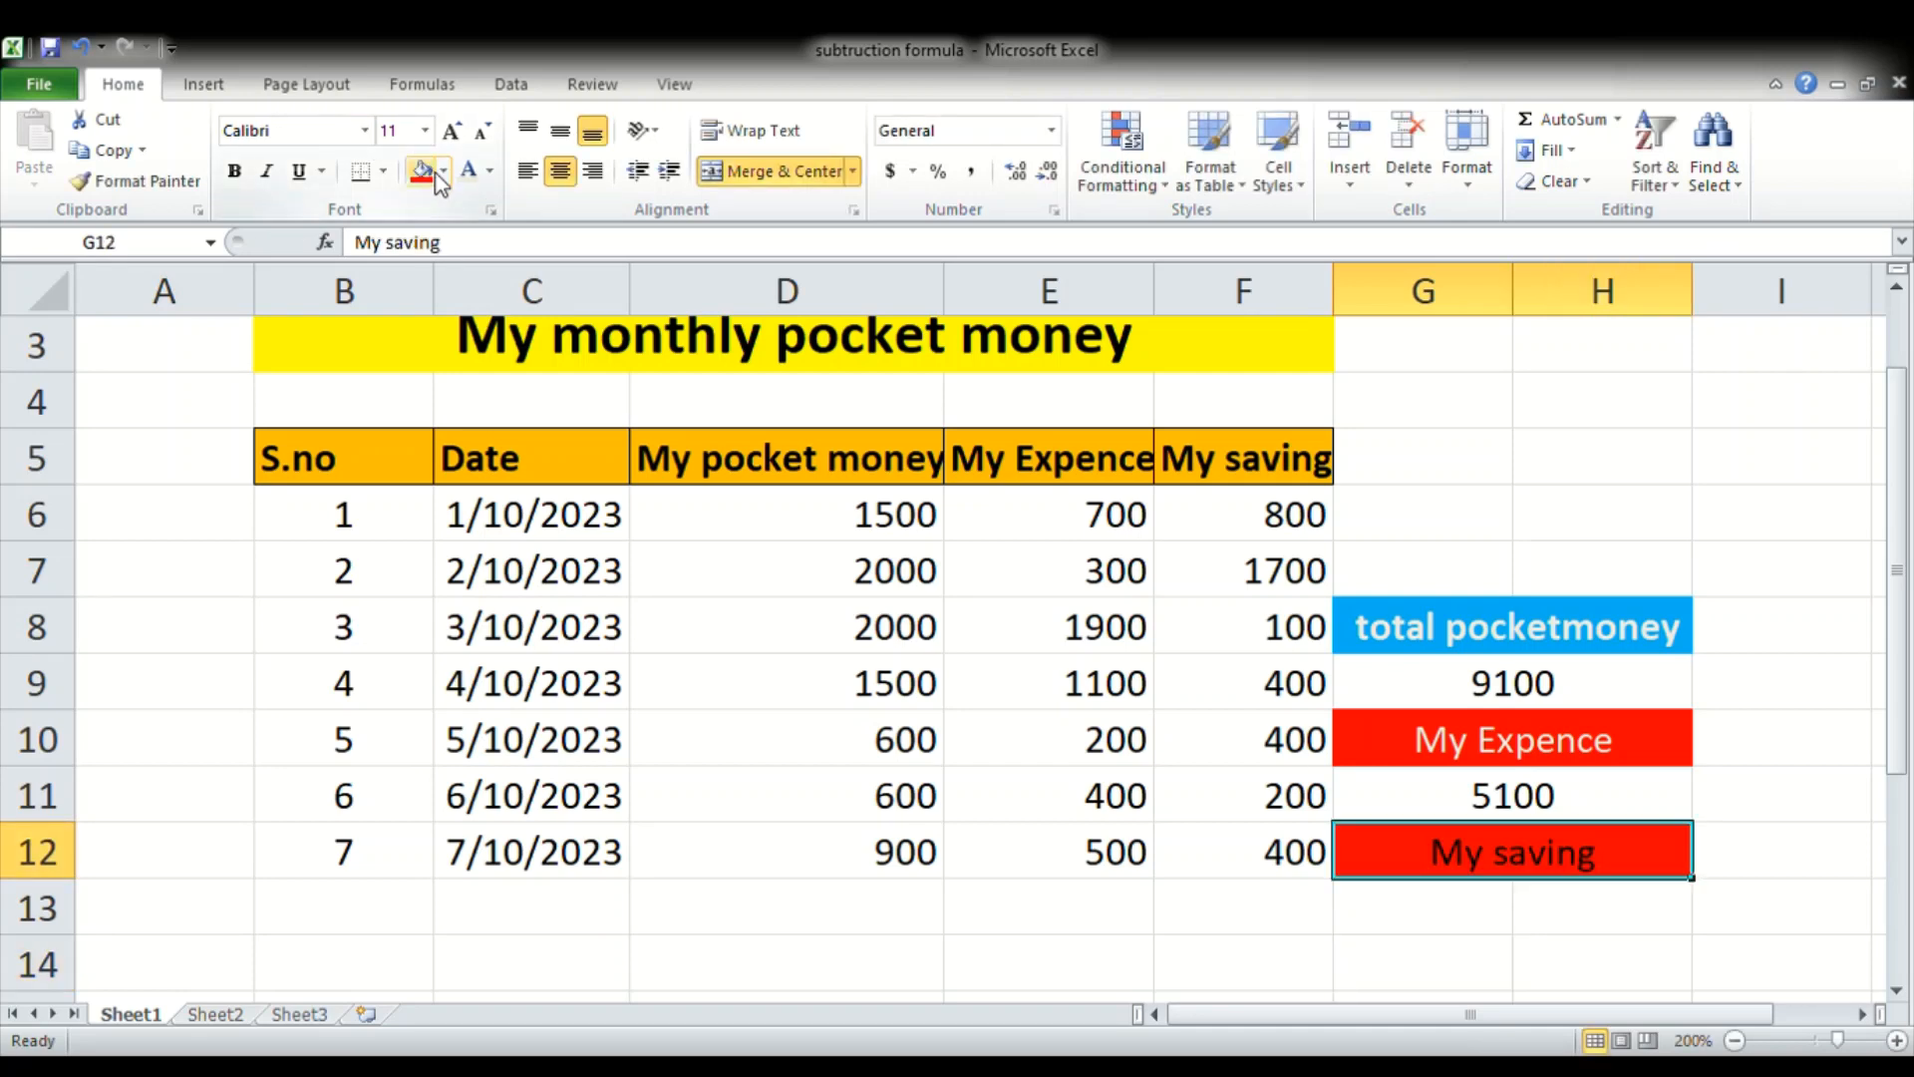
click(445, 185)
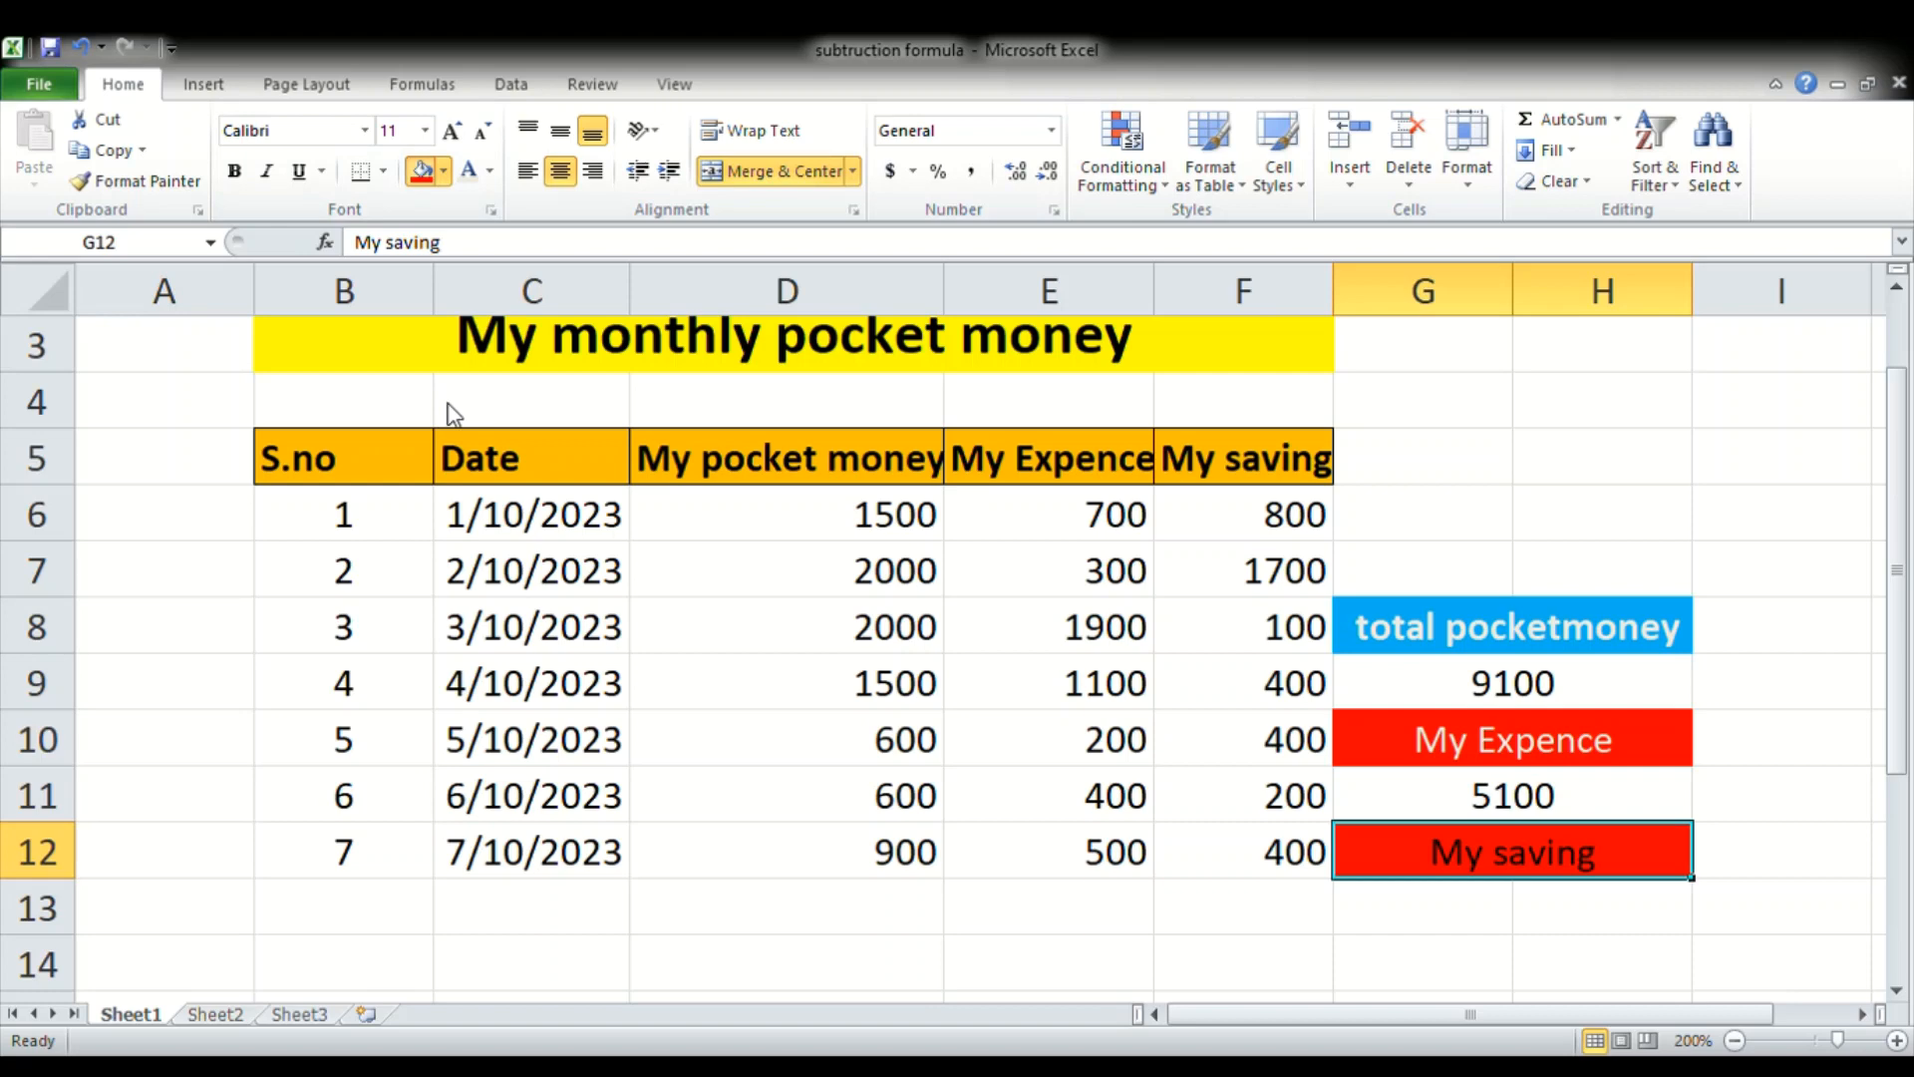
click(540, 379)
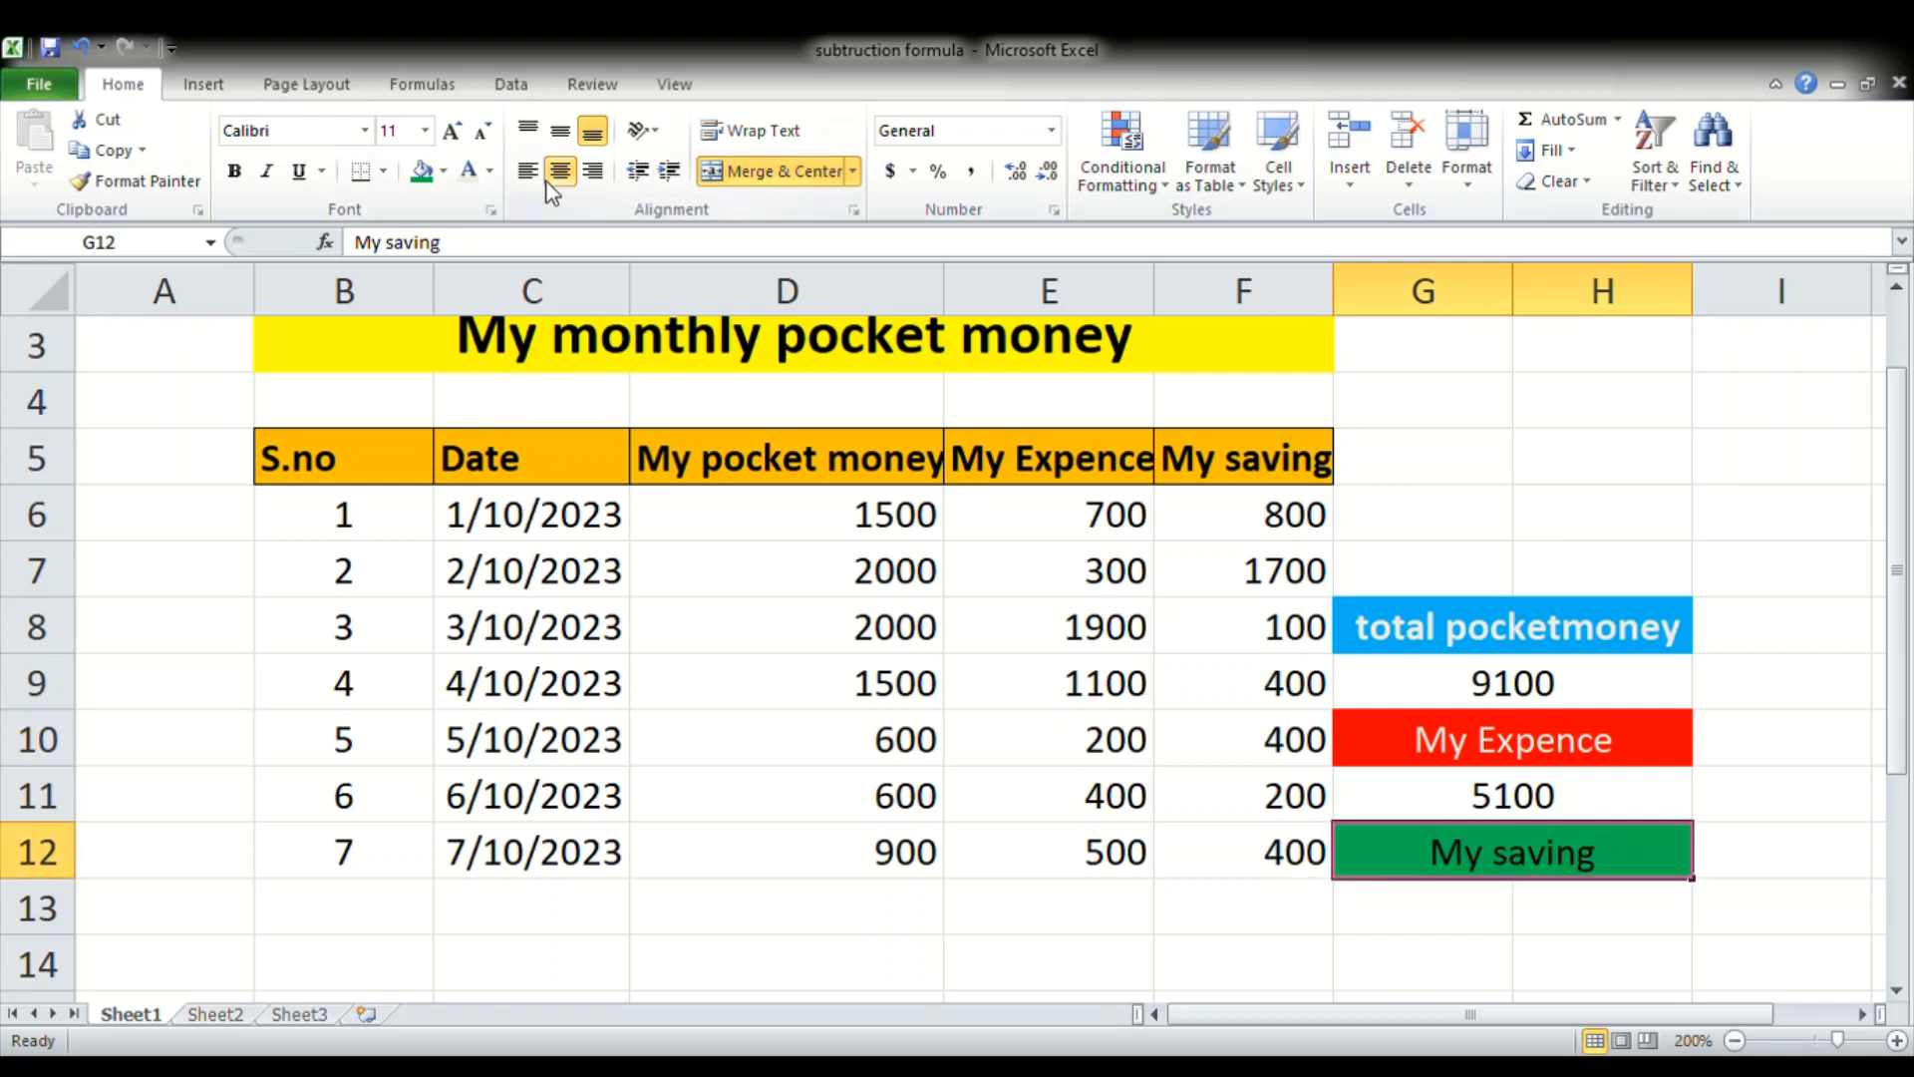
click(465, 182)
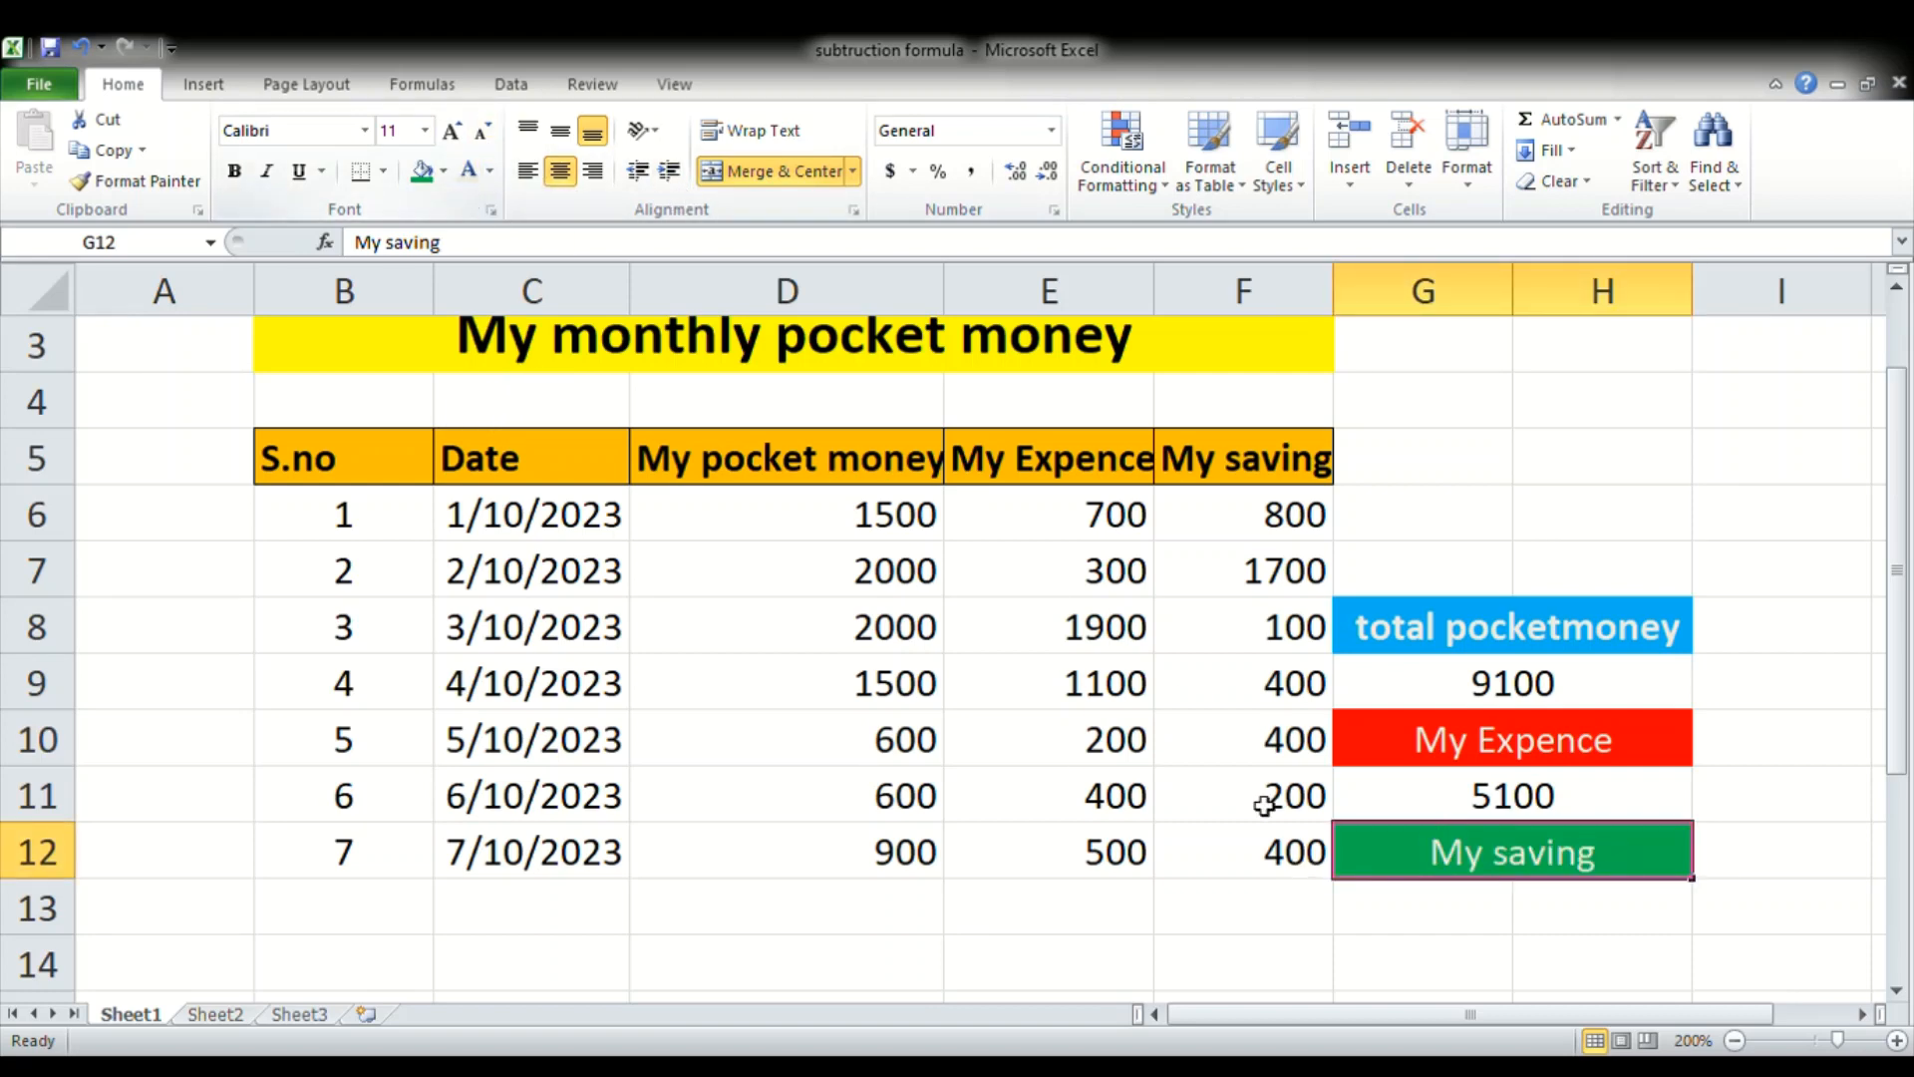
- Merge and center cells G13:H13 below the "My saving" summary label
click(1399, 916)
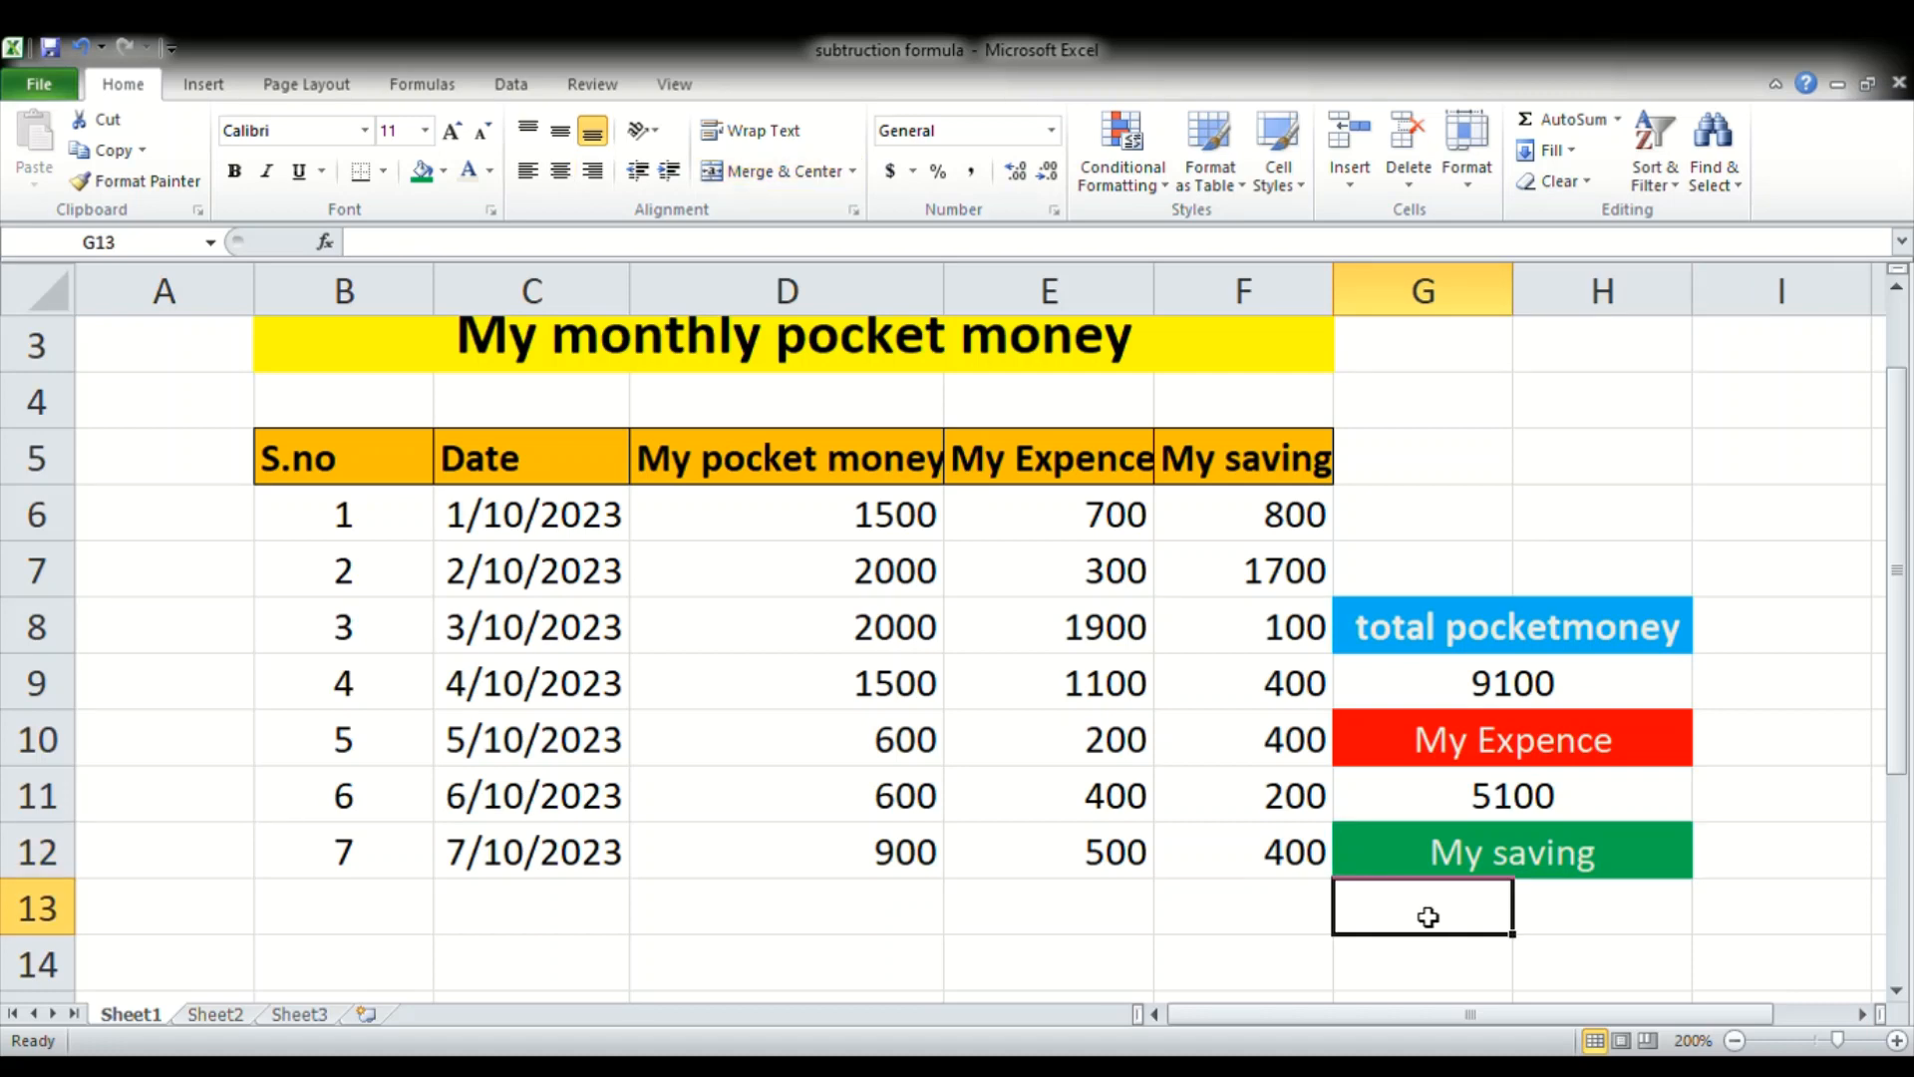
drag(1427, 915, 1602, 894)
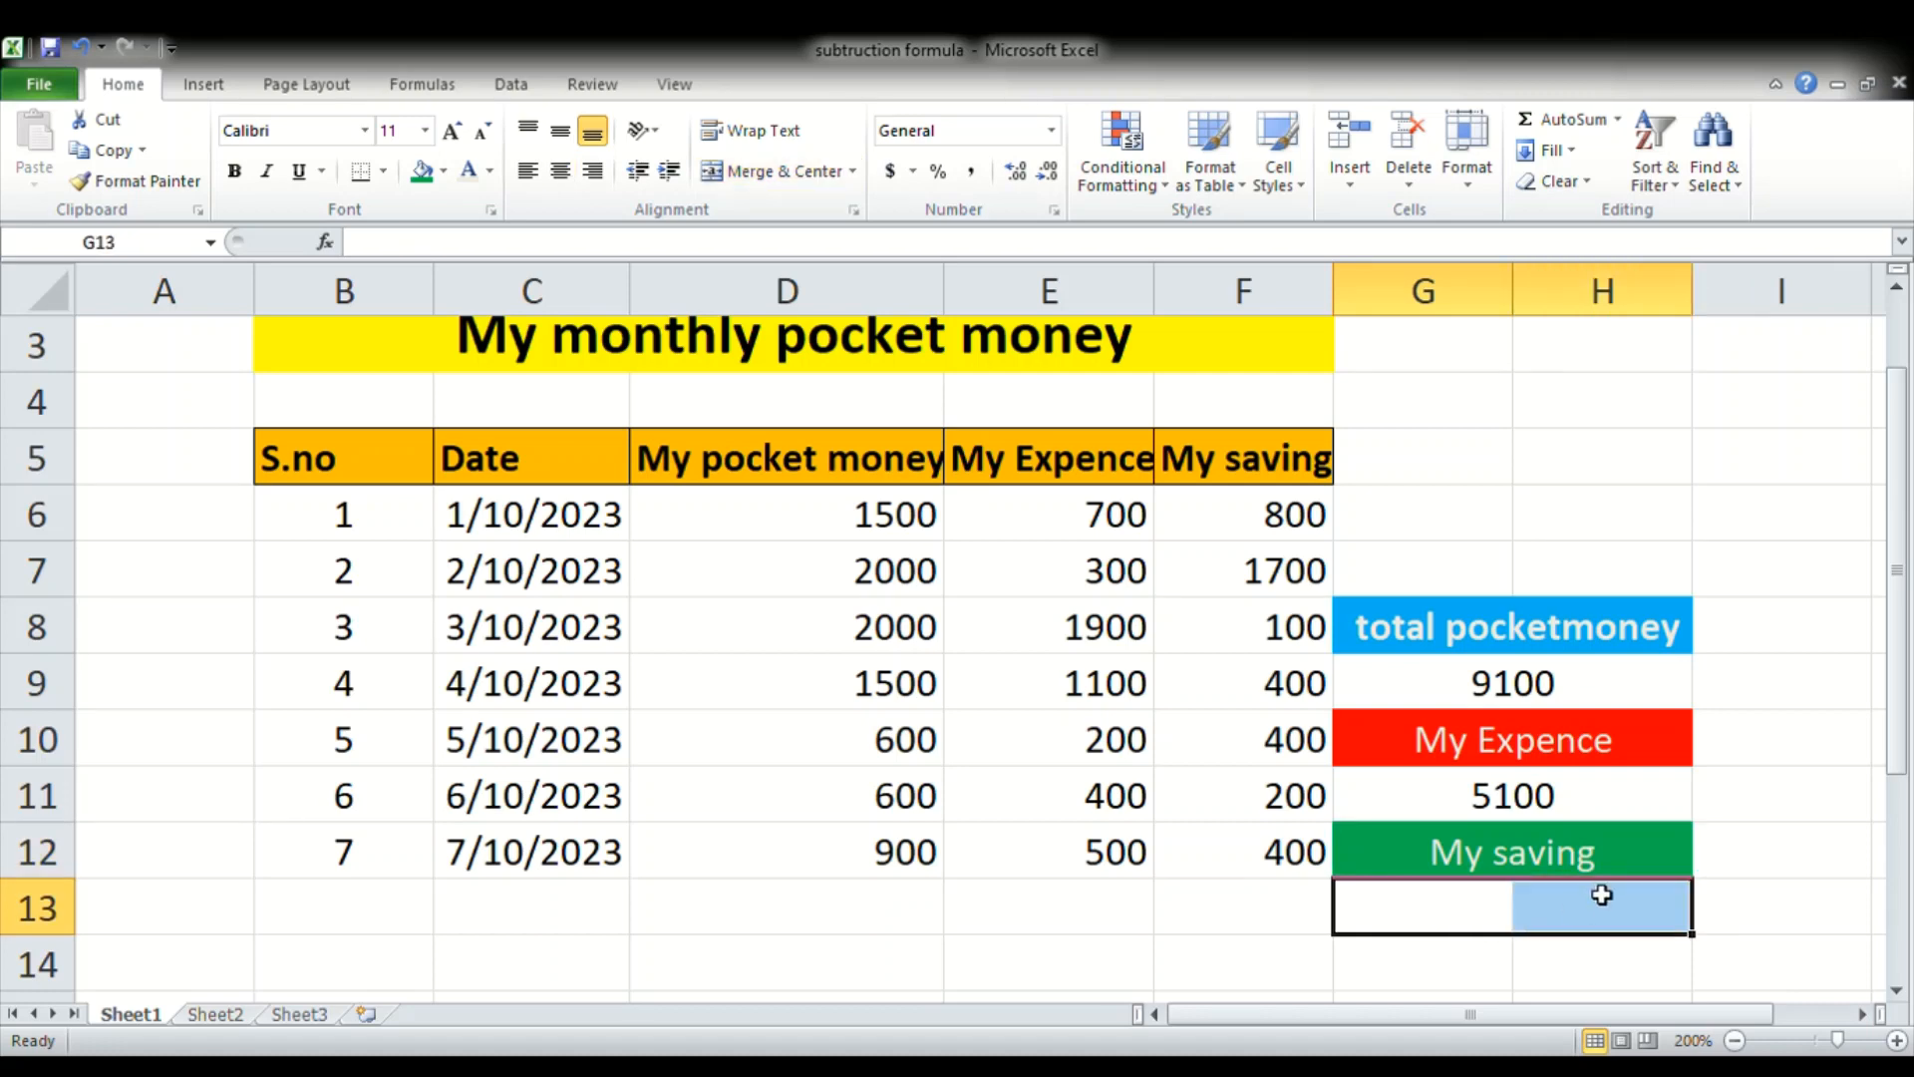
click(774, 168)
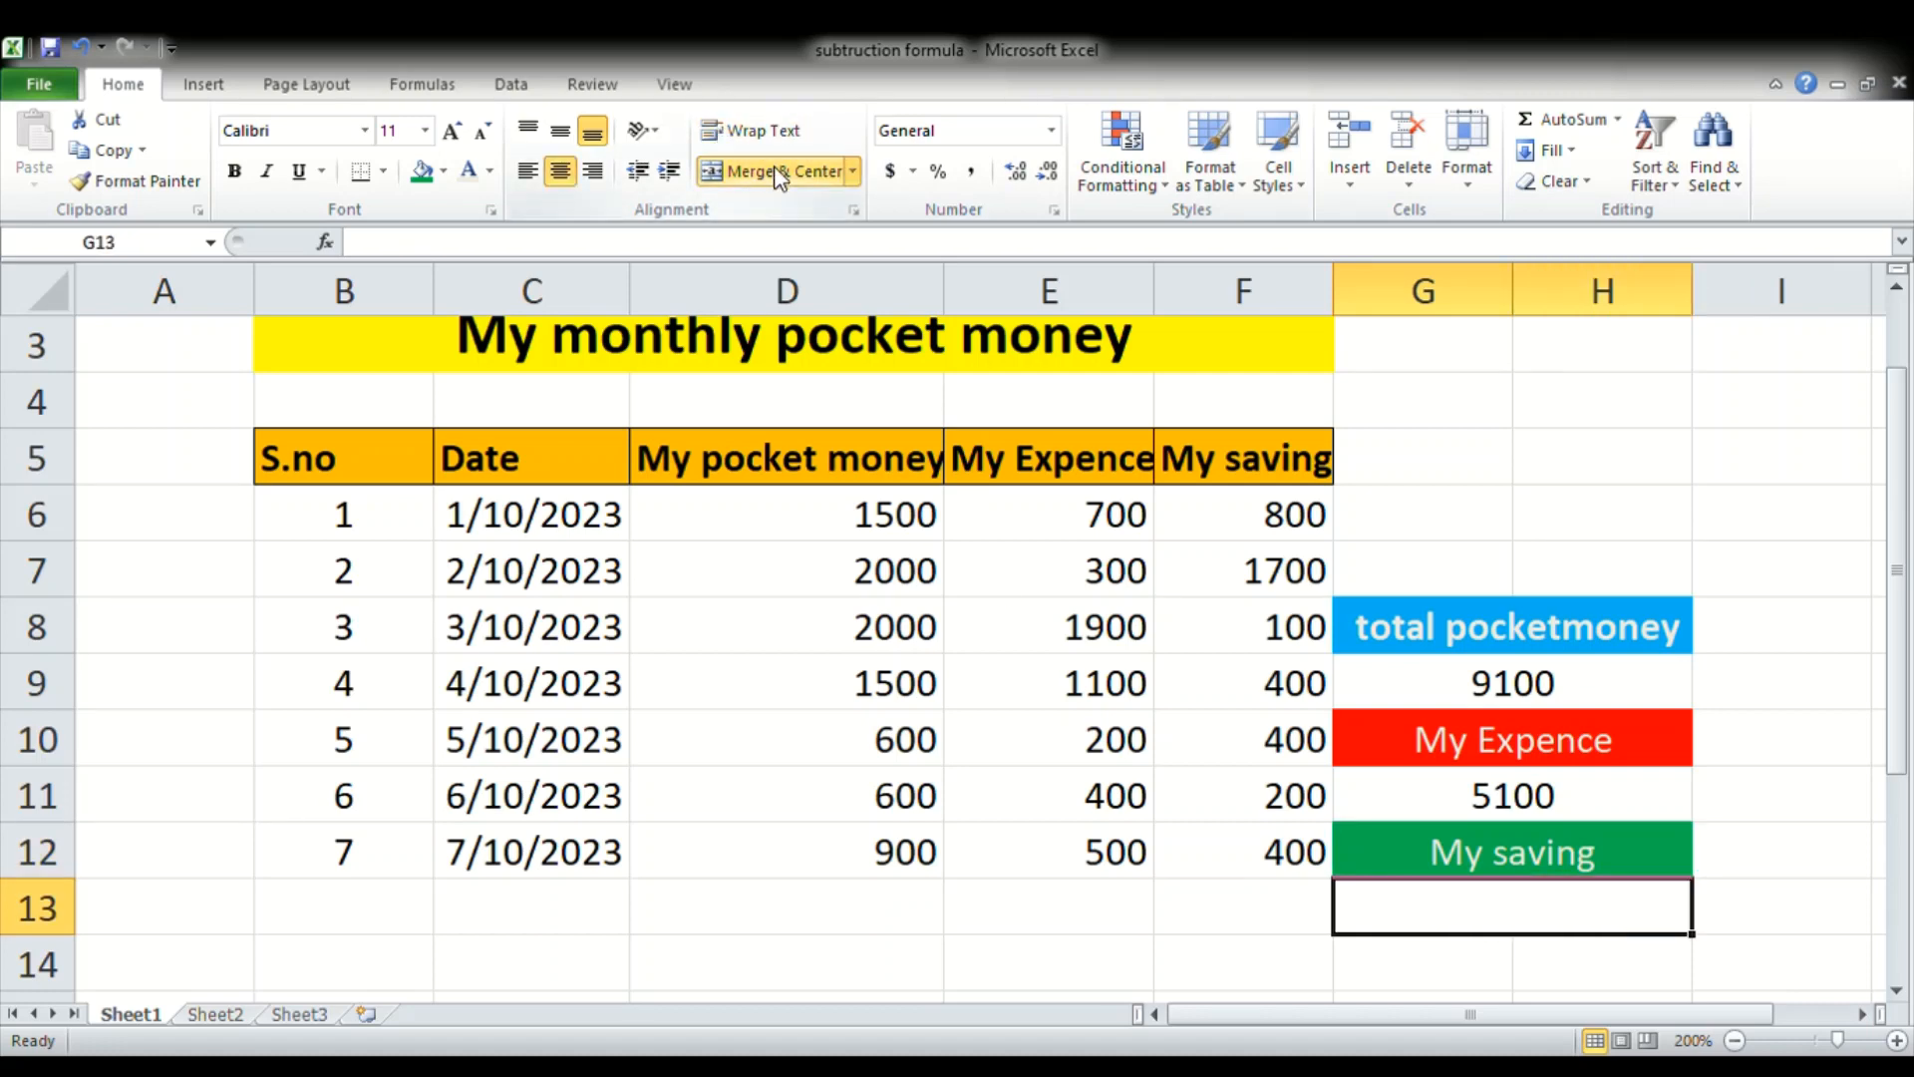
- Total the saving column in merged cell G13 with the formula =sum(F6:F12)
double_click(1474, 918)
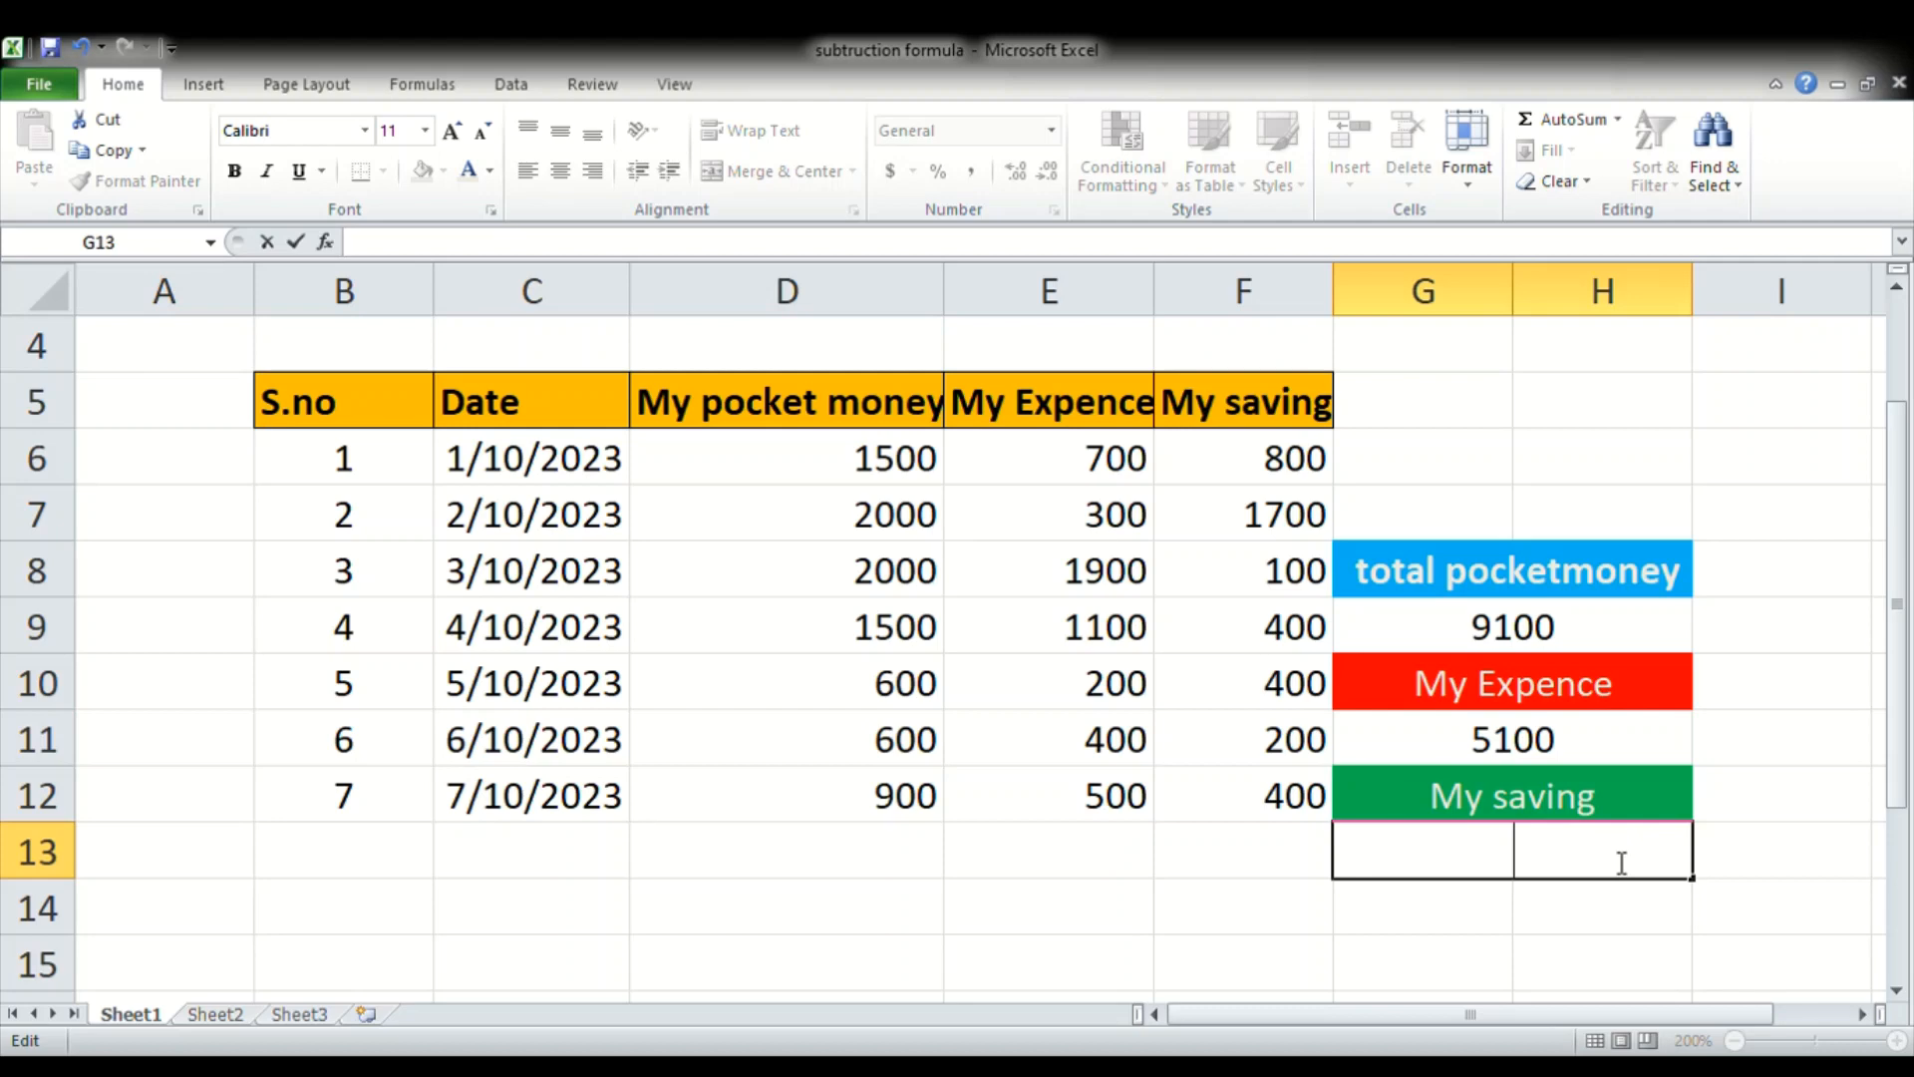
text(=)
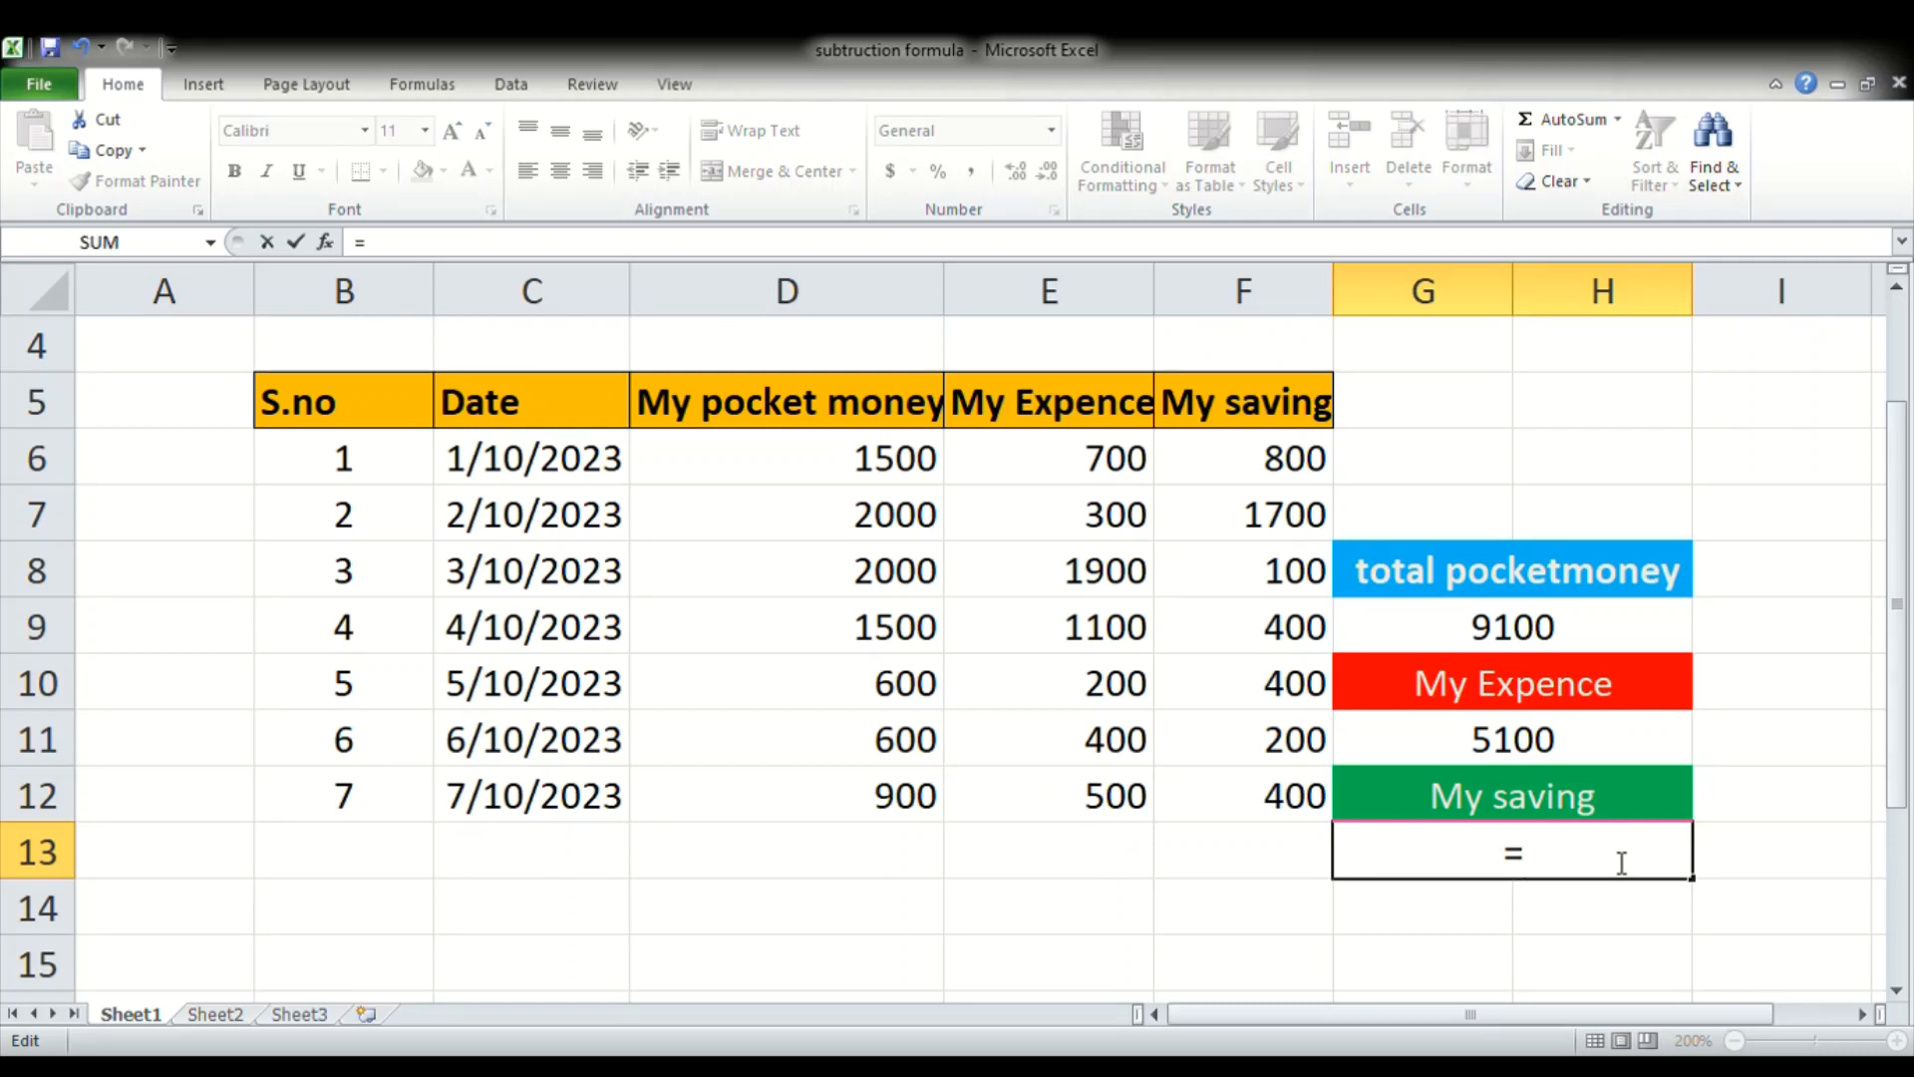
text(sum)
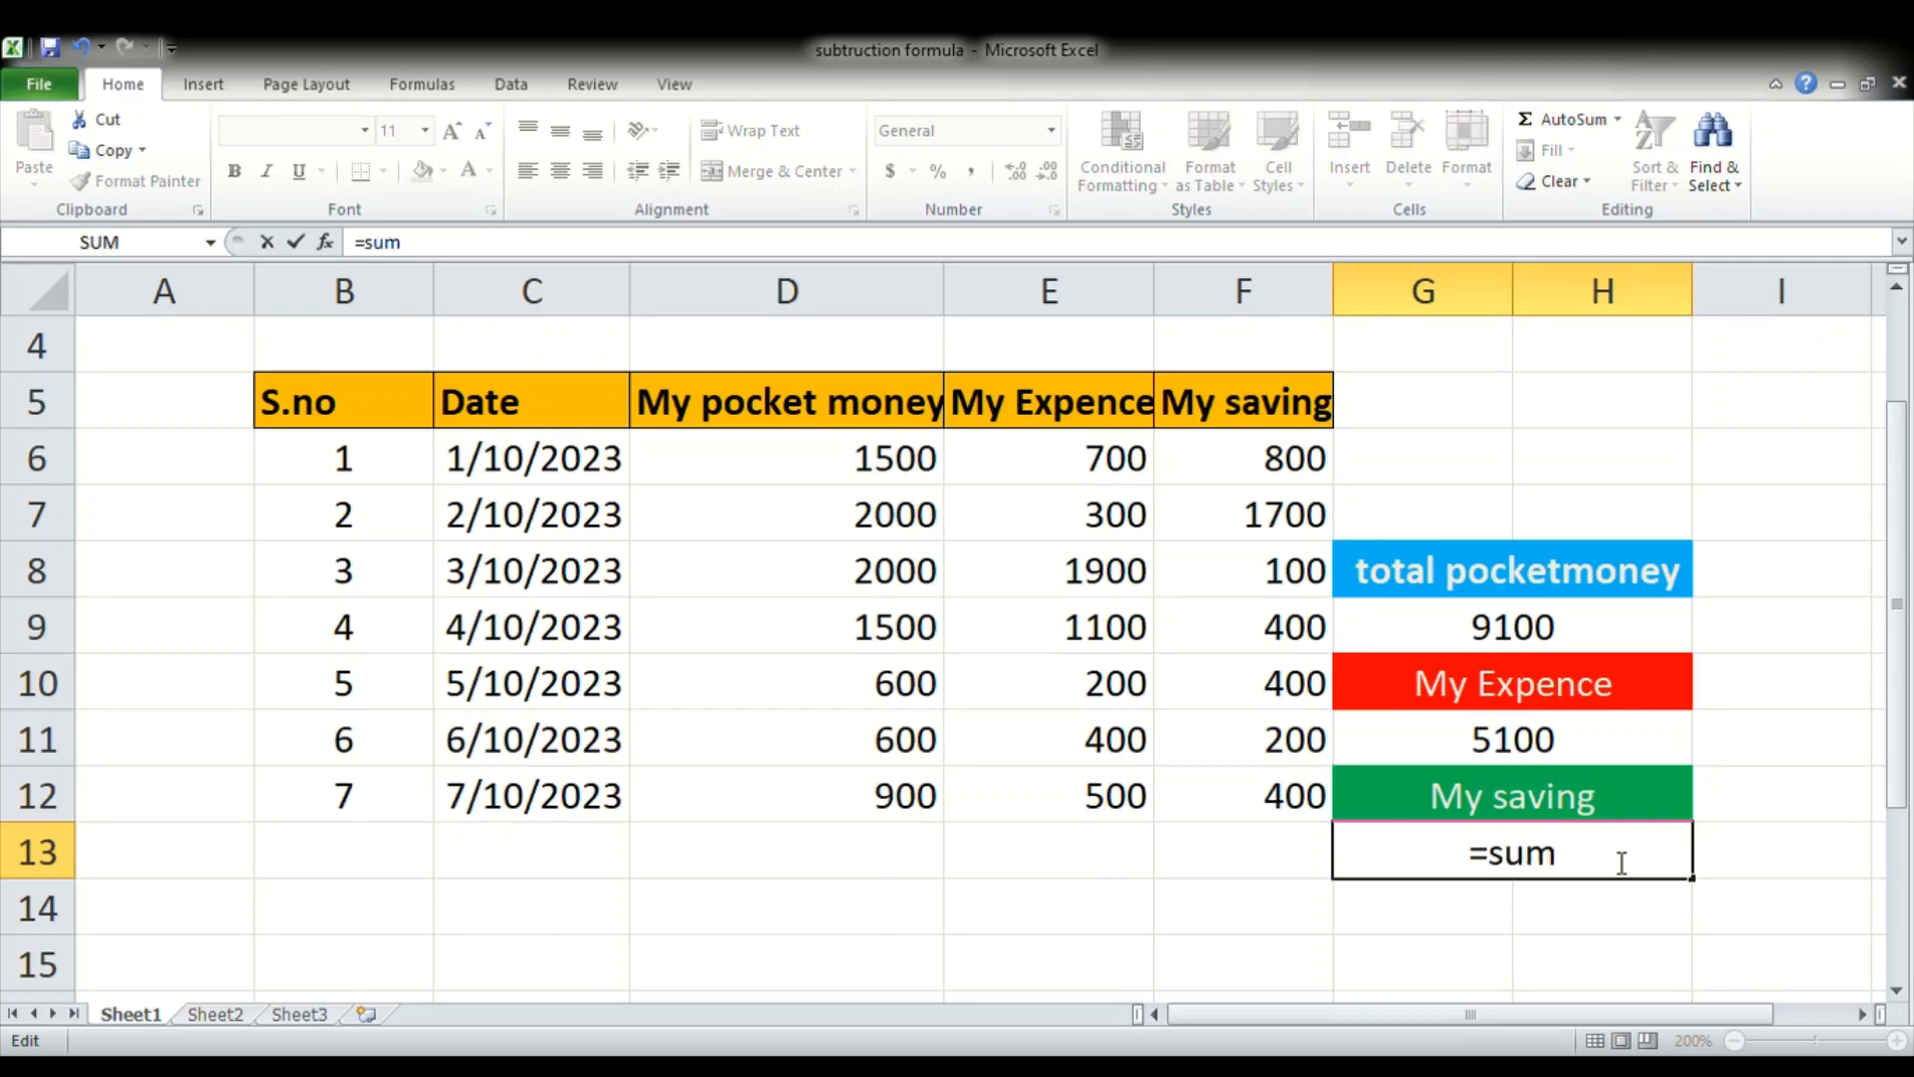
text((F)
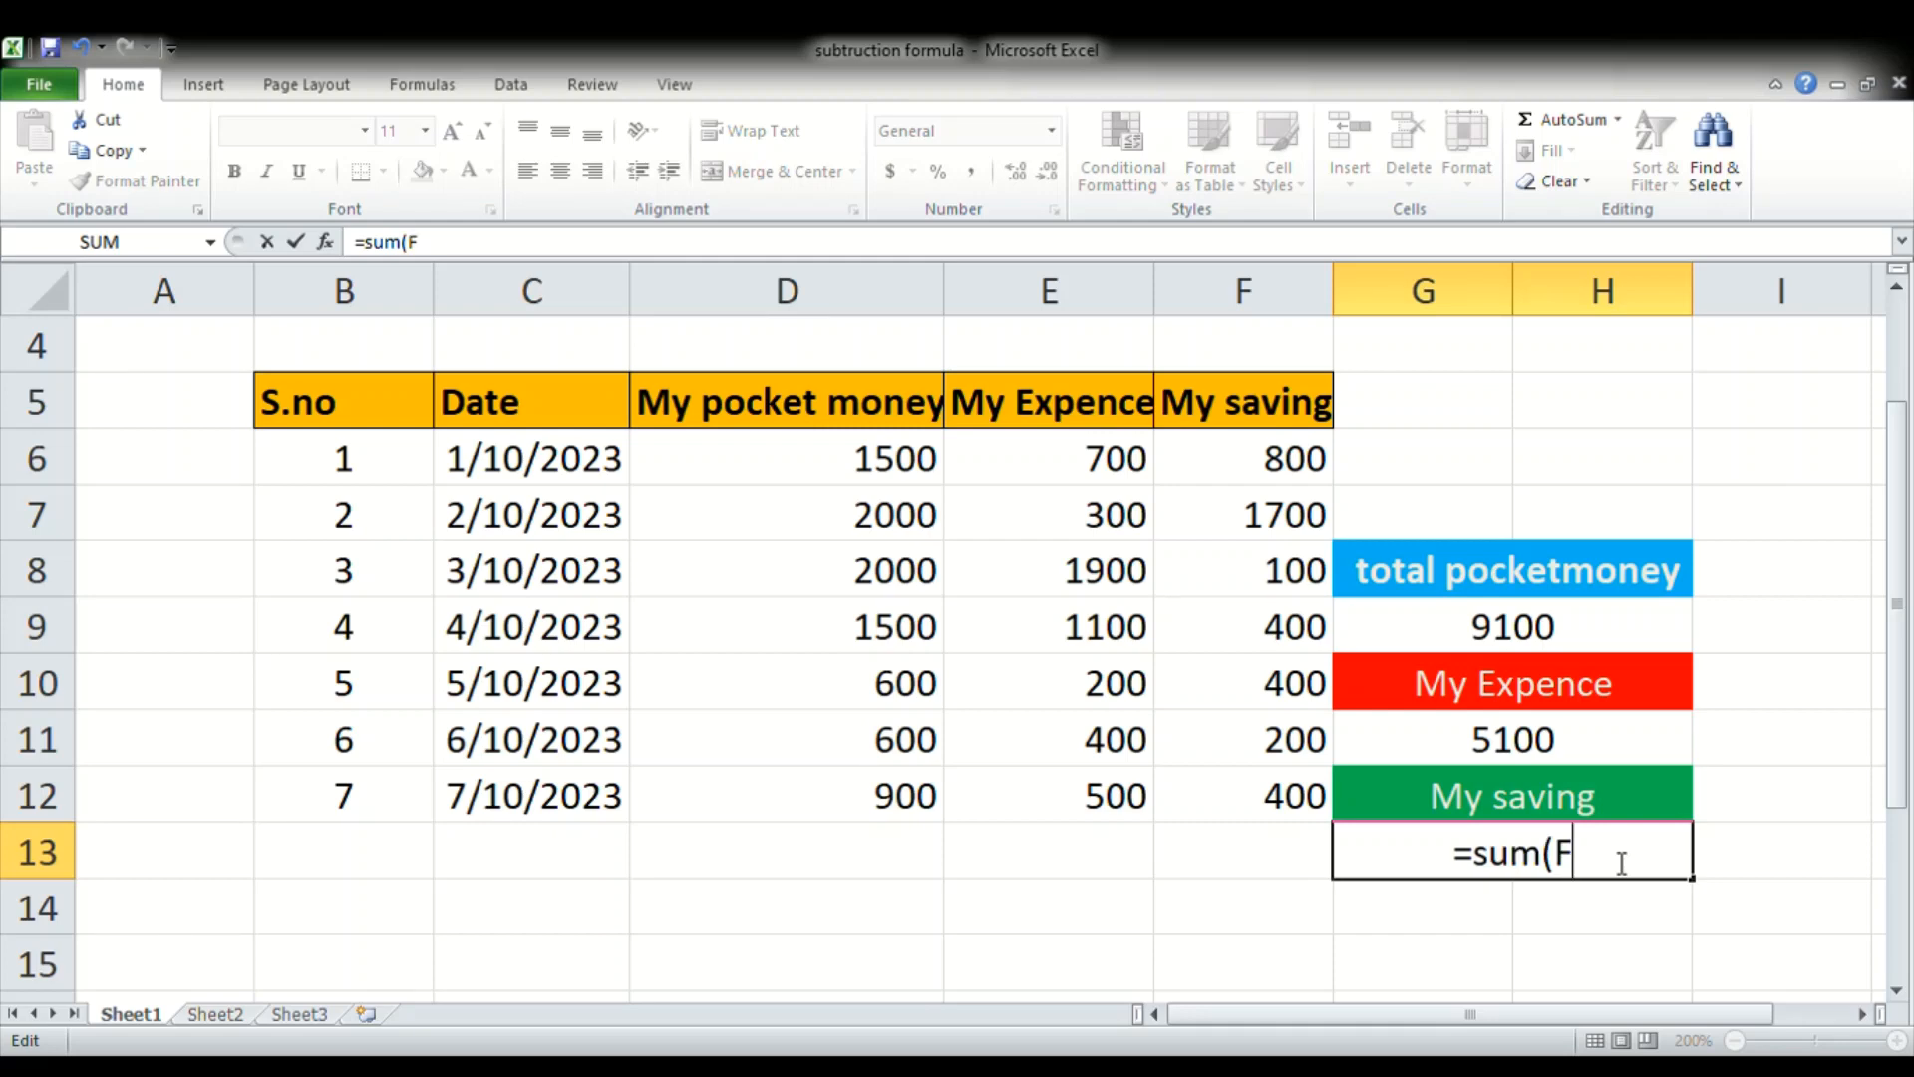
text(6)
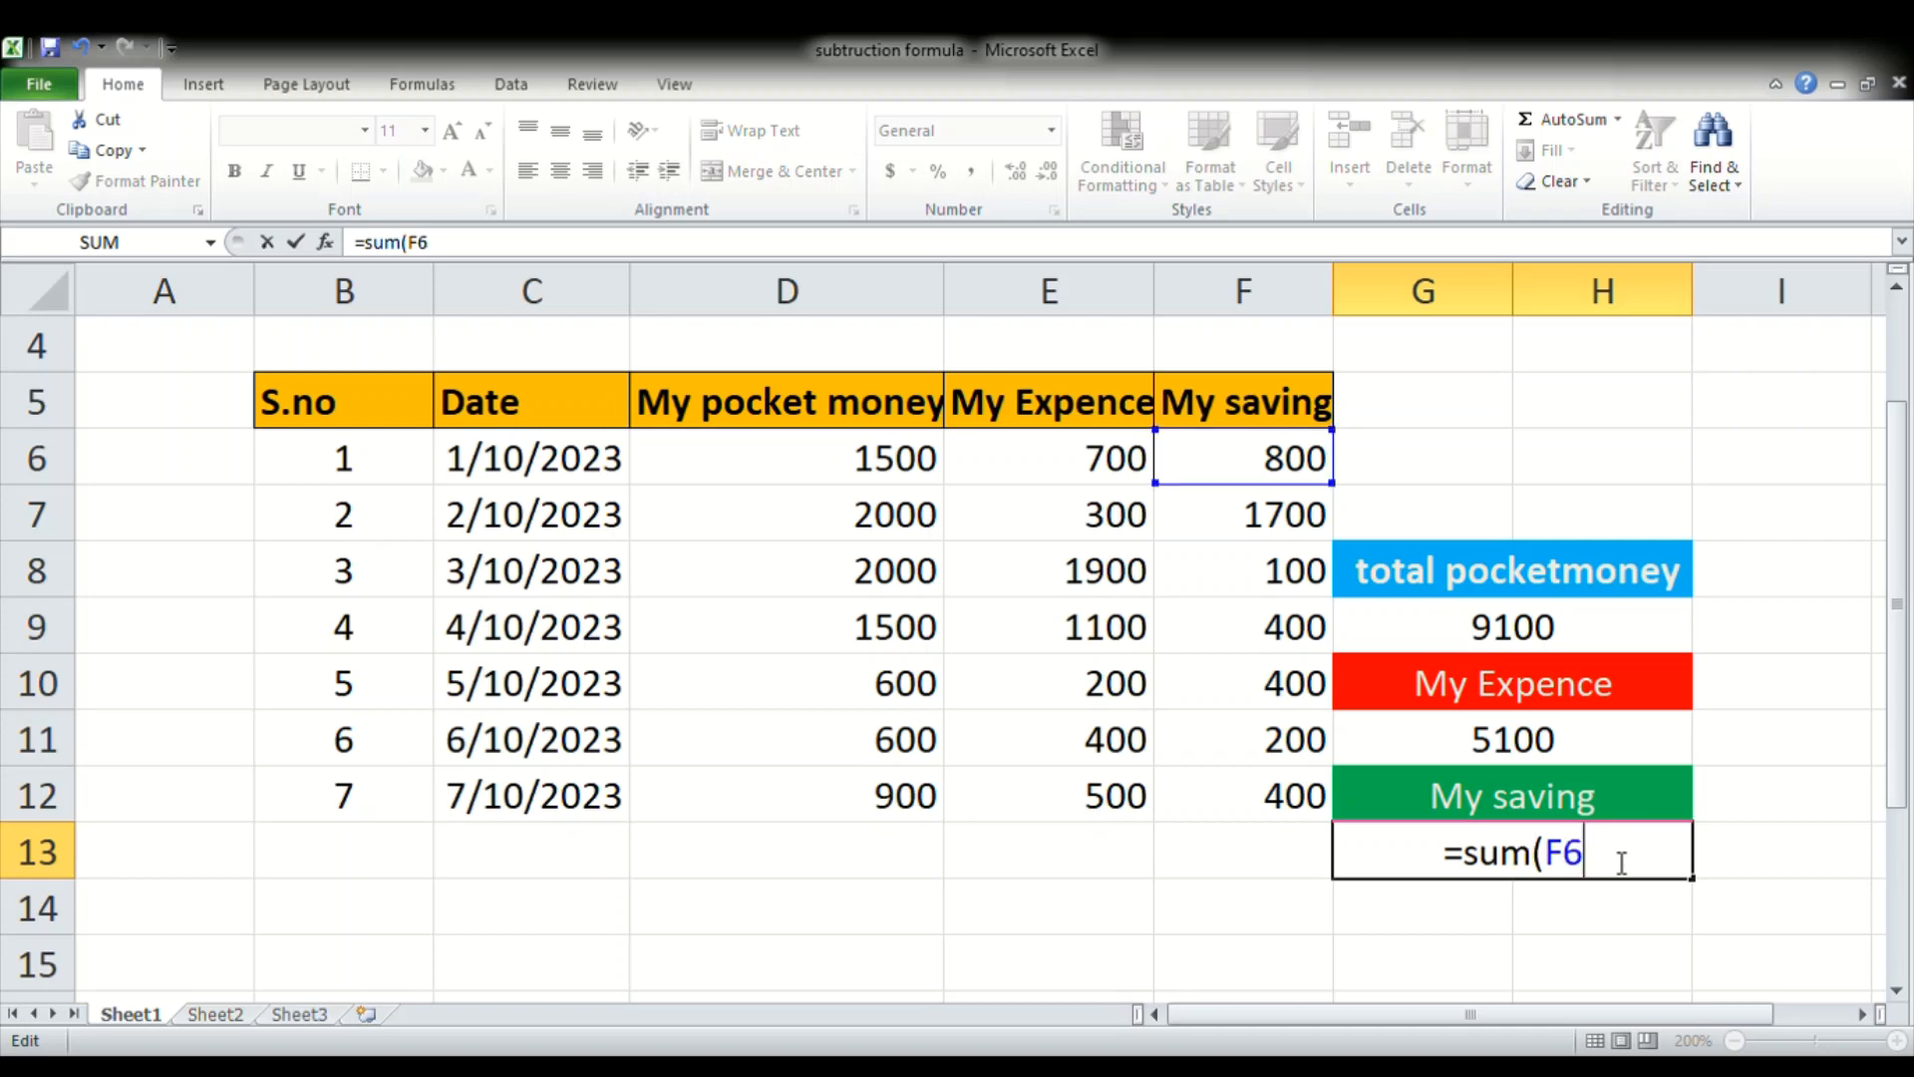
text(:)
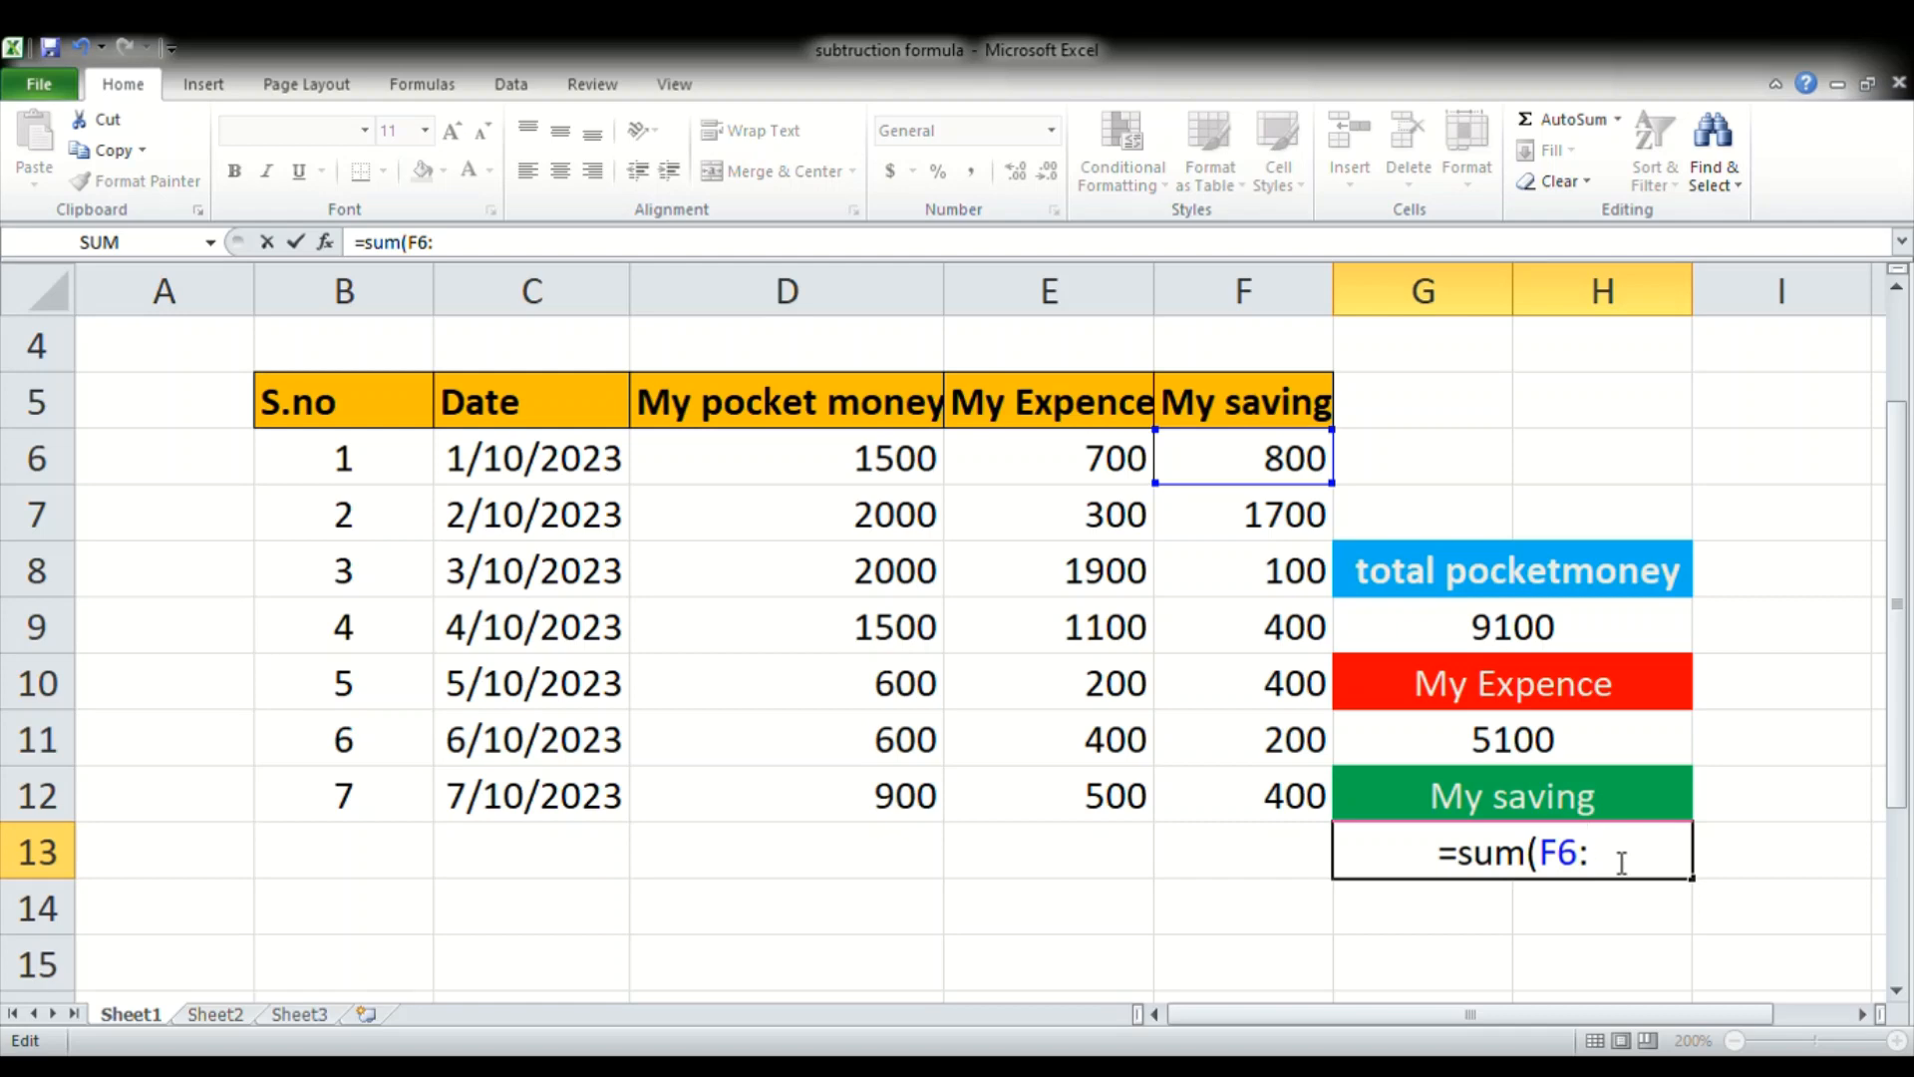
text(F12)
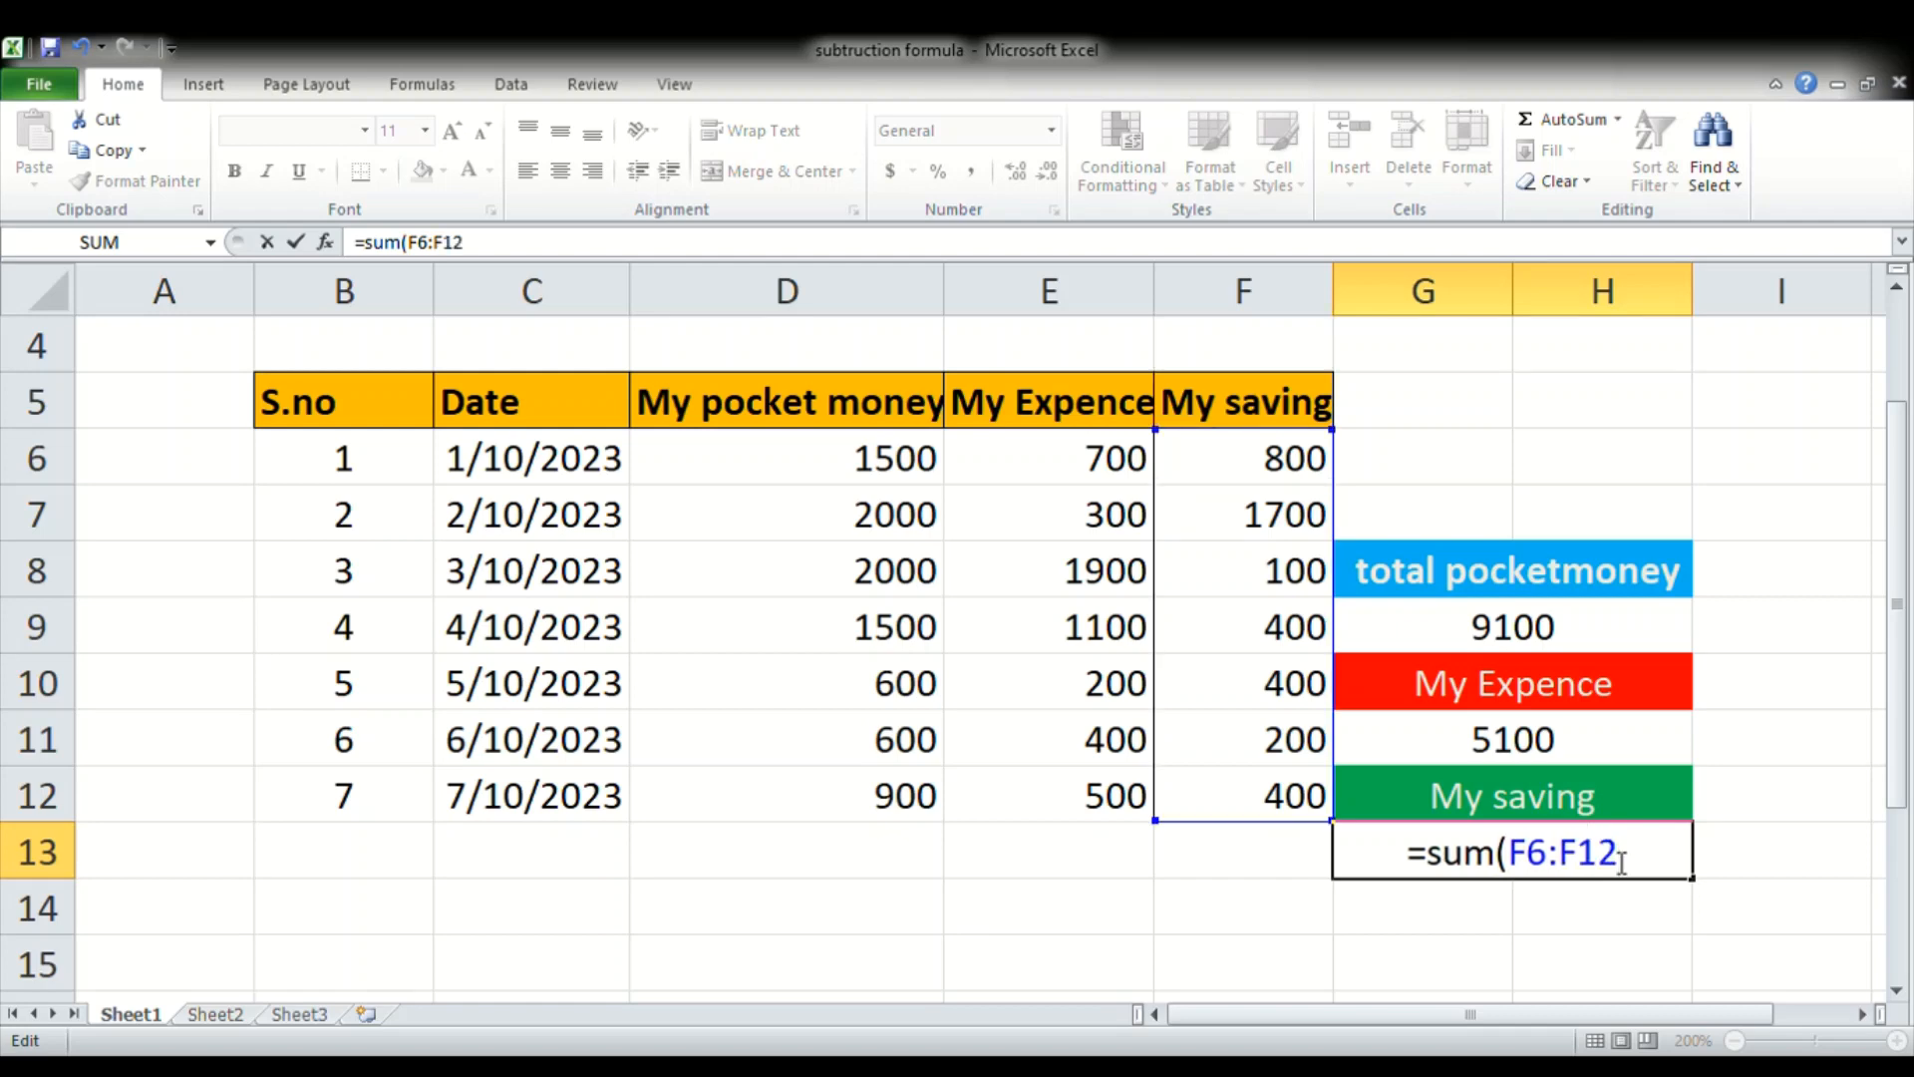
text())
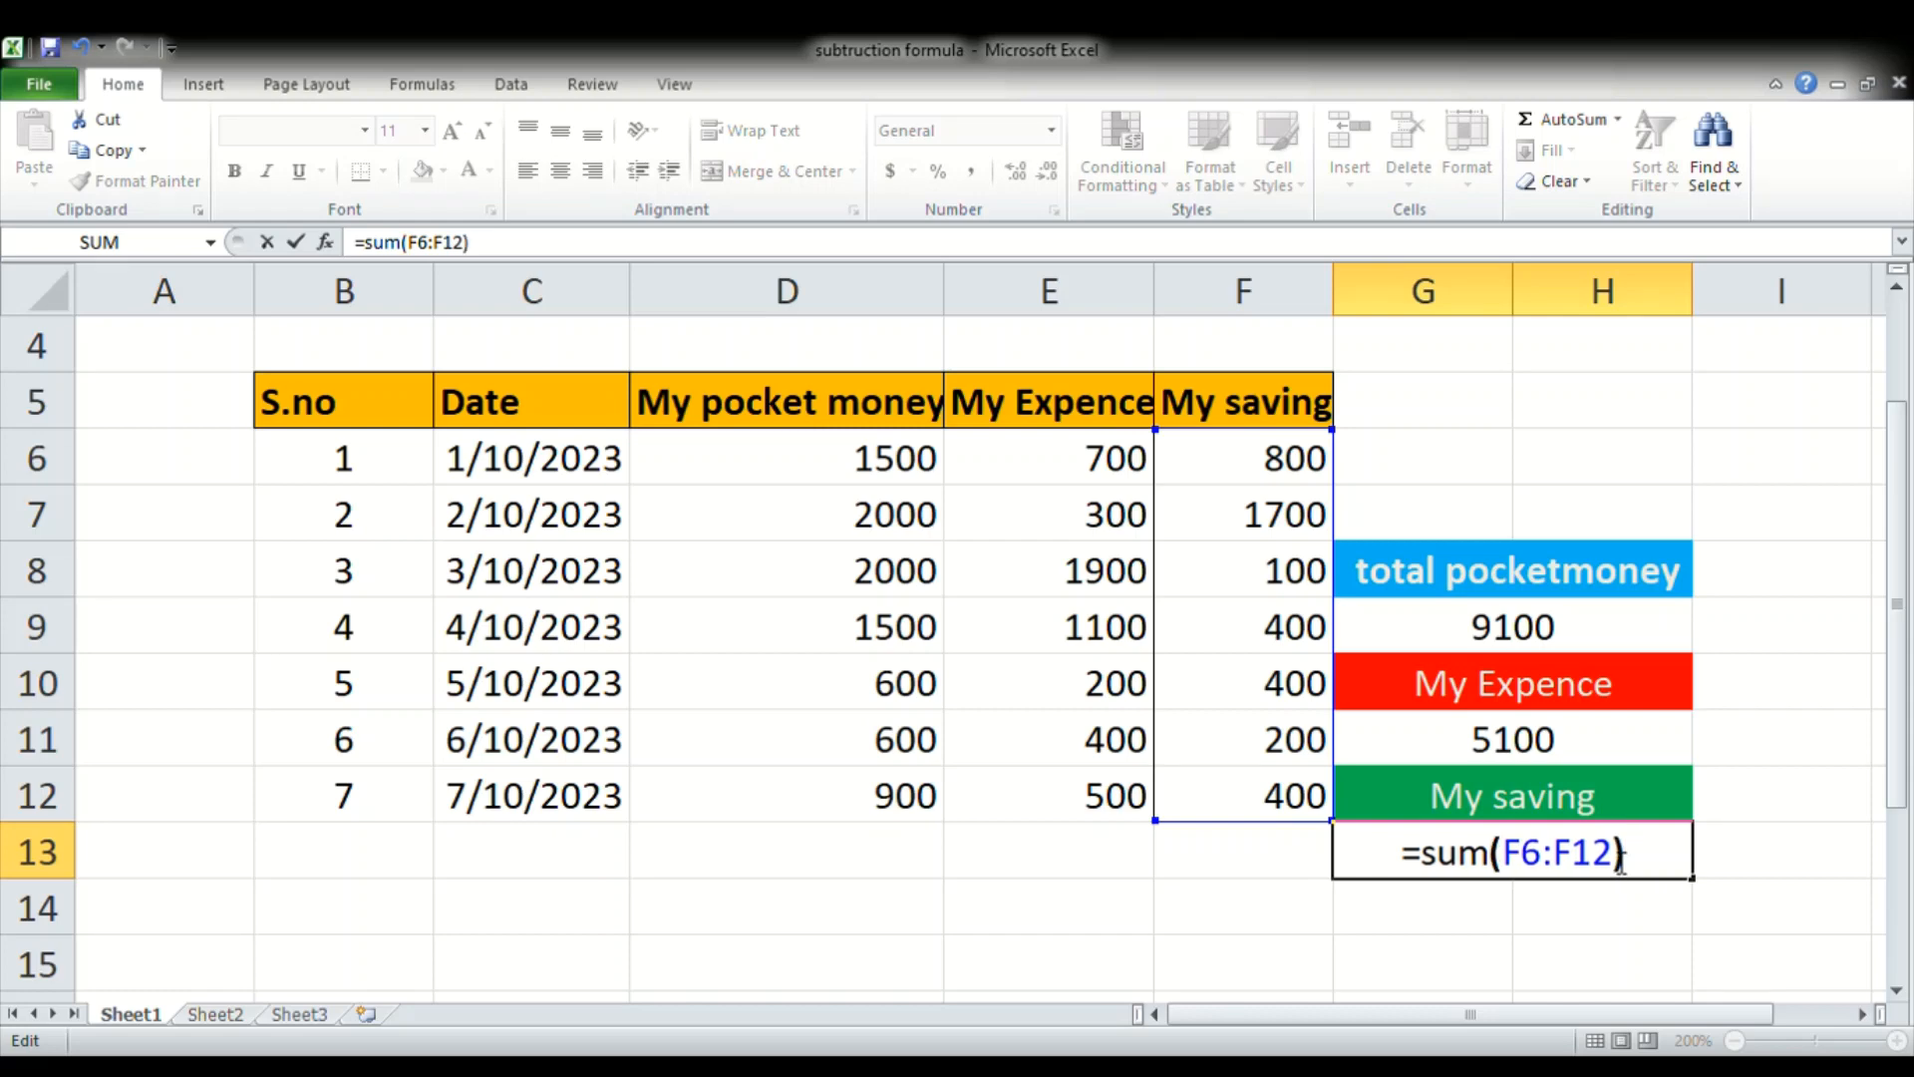
key(Return)
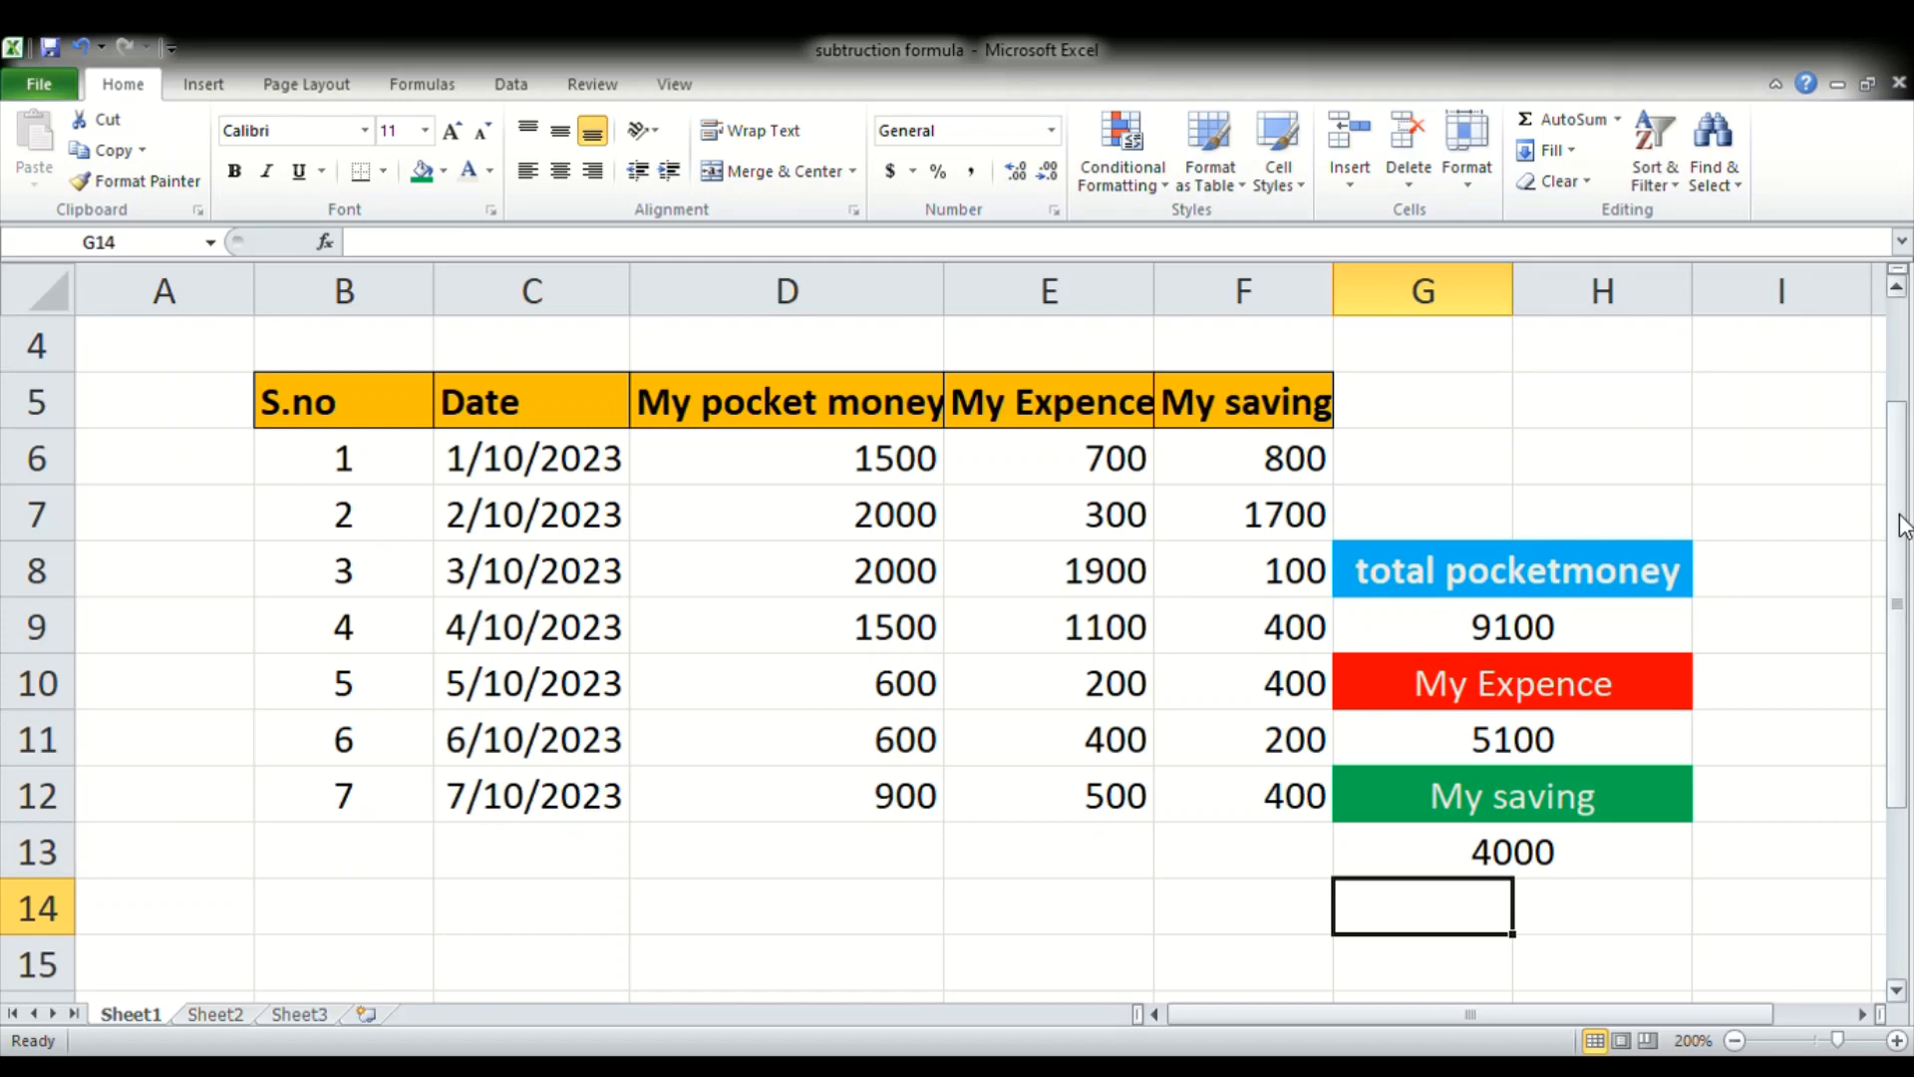
drag(1904, 526, 1904, 550)
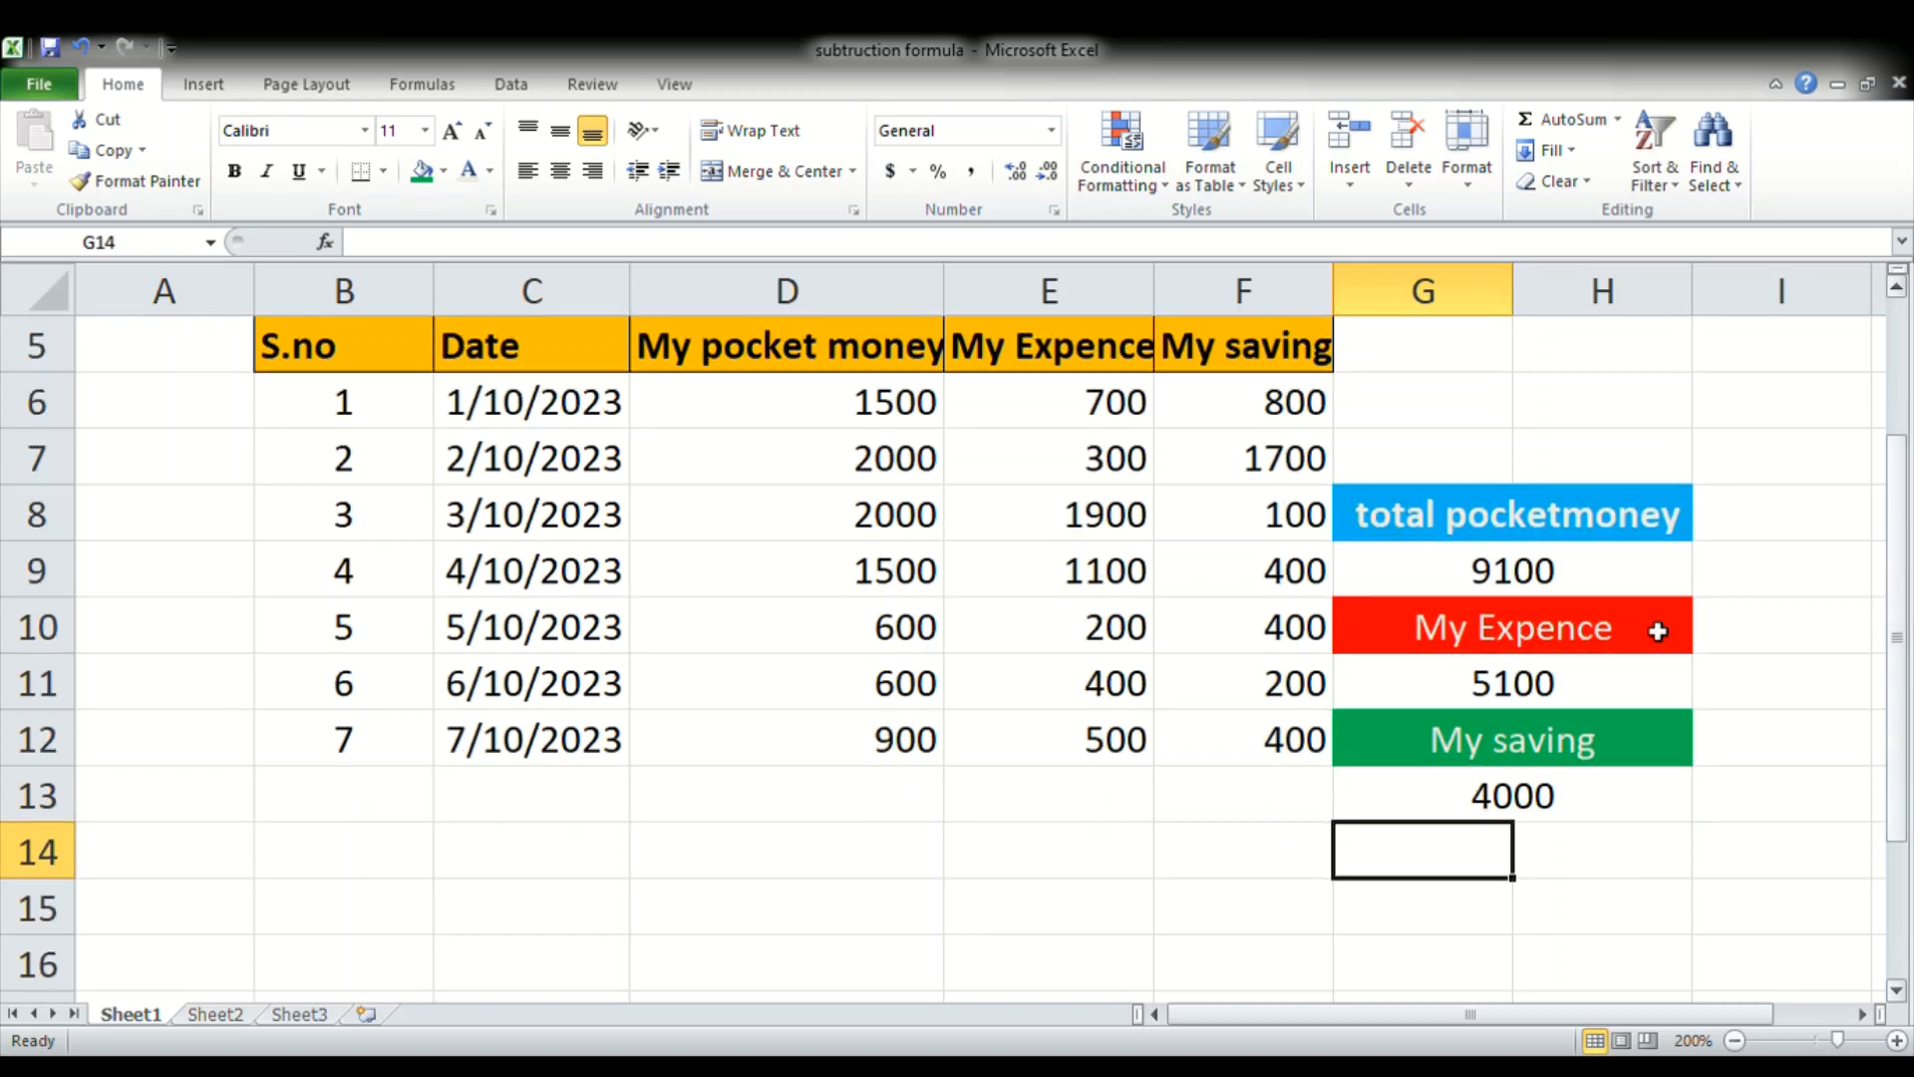